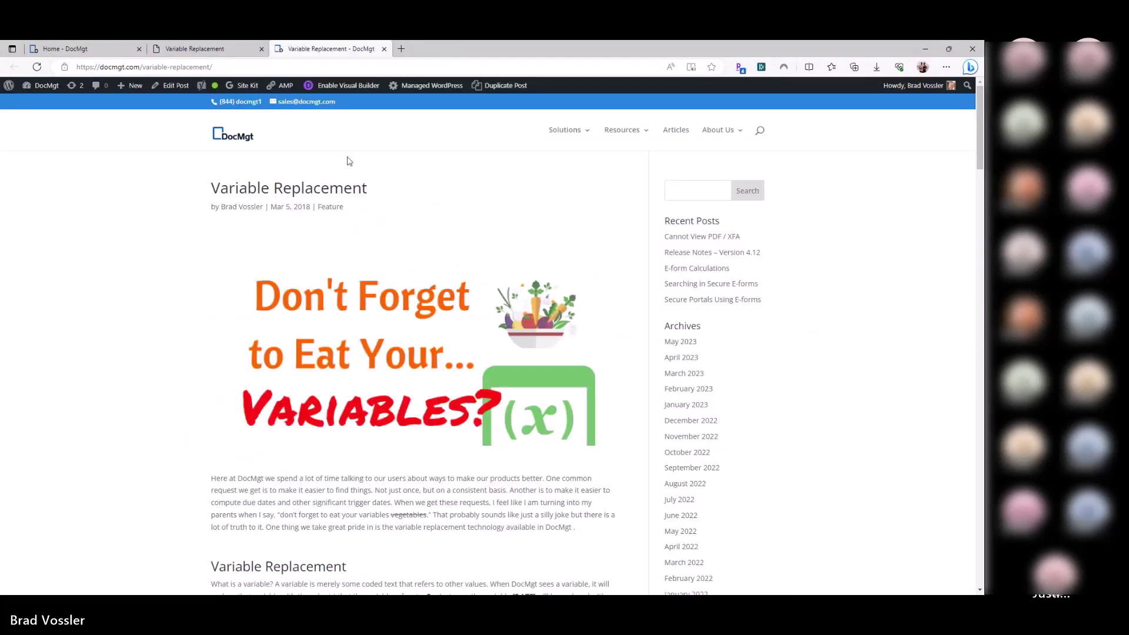
# Step: Skim the Variable Replacement article from its introduction through the Entry, Activation Rules, Actions and Current Variables sections
pyautogui.doubleClick(119, 68)
pyautogui.click(153, 67)
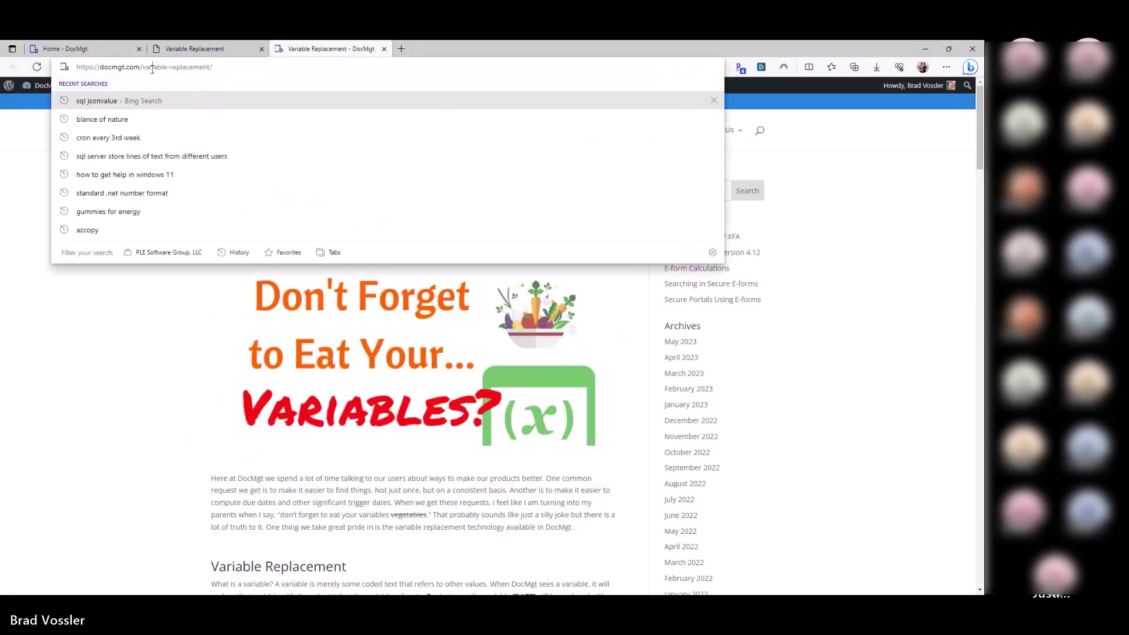
pyautogui.click(136, 340)
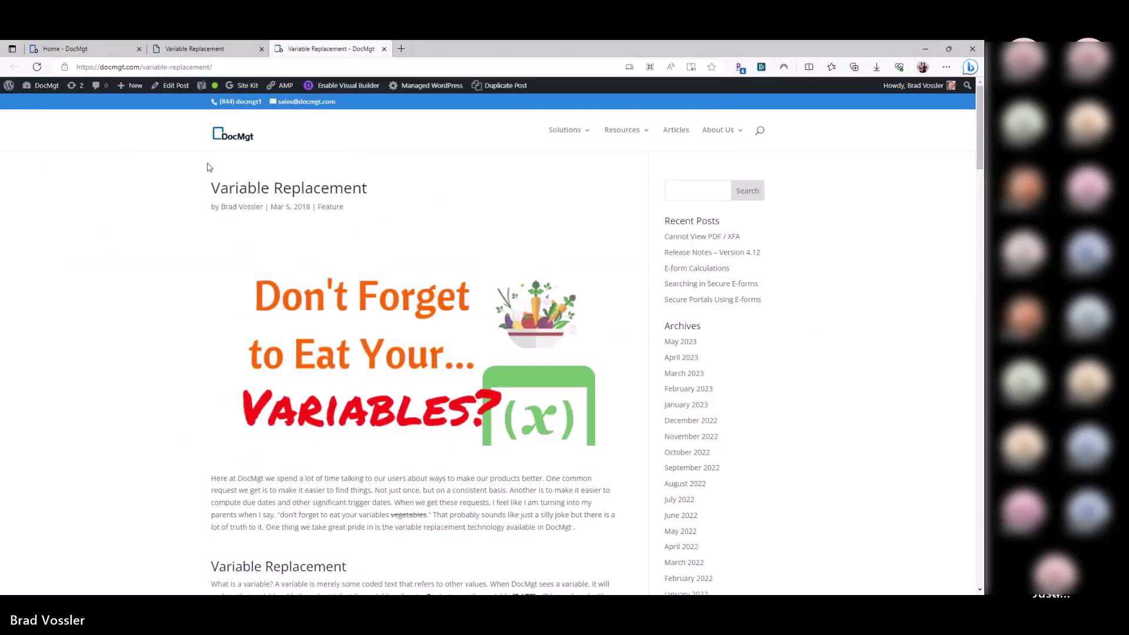
pyautogui.click(760, 132)
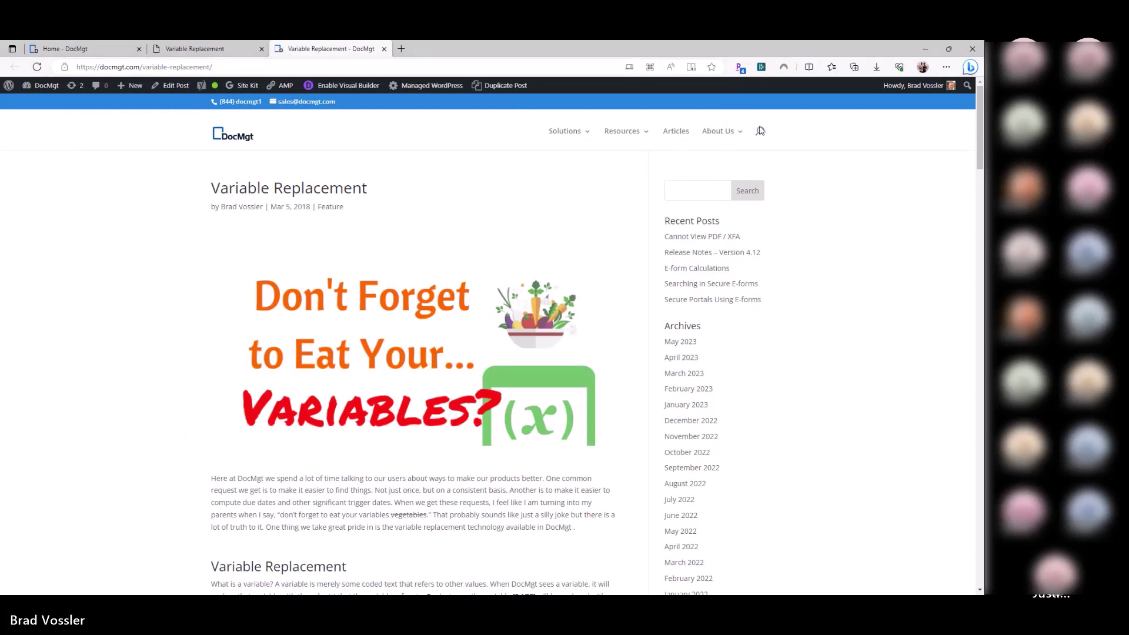
pyautogui.scroll(-3, 357, 292)
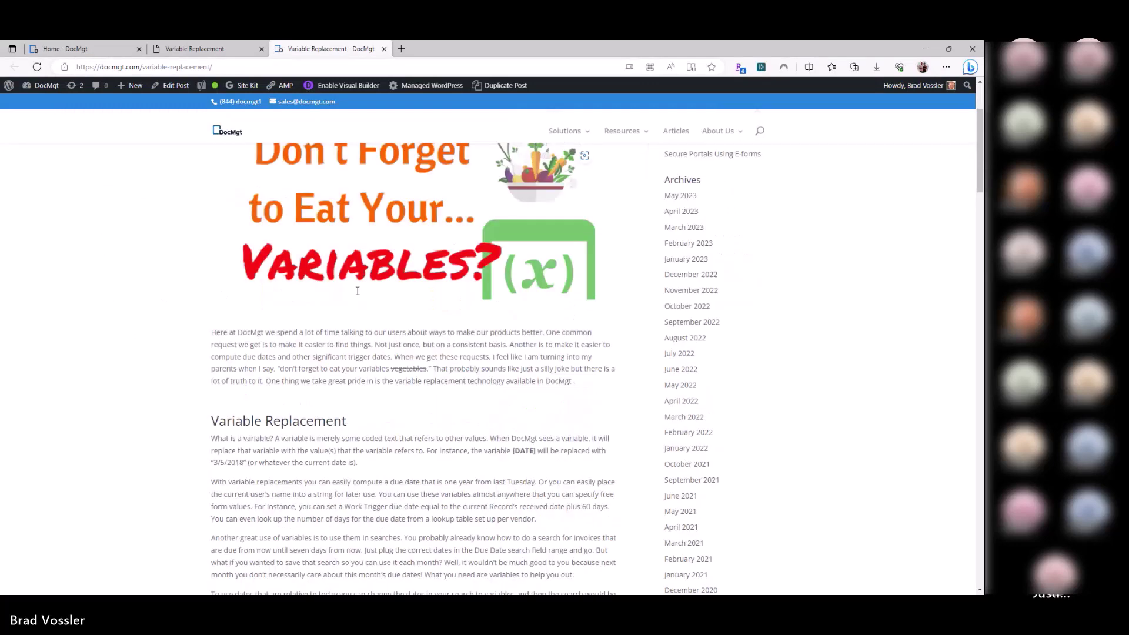
pyautogui.scroll(-15, 357, 291)
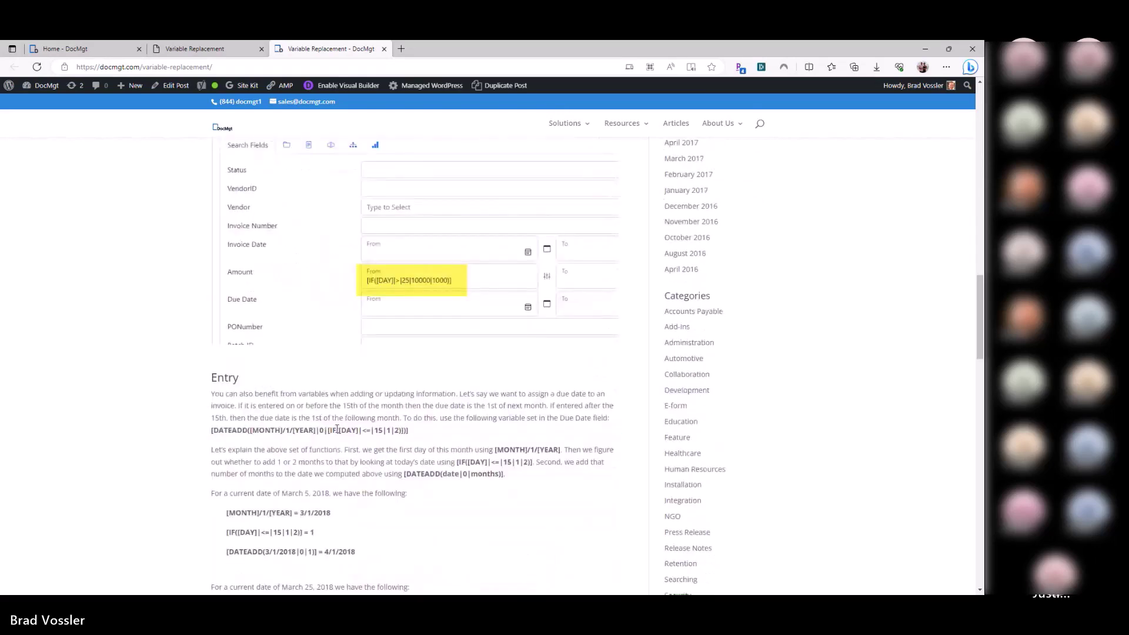
pyautogui.scroll(-20, 338, 432)
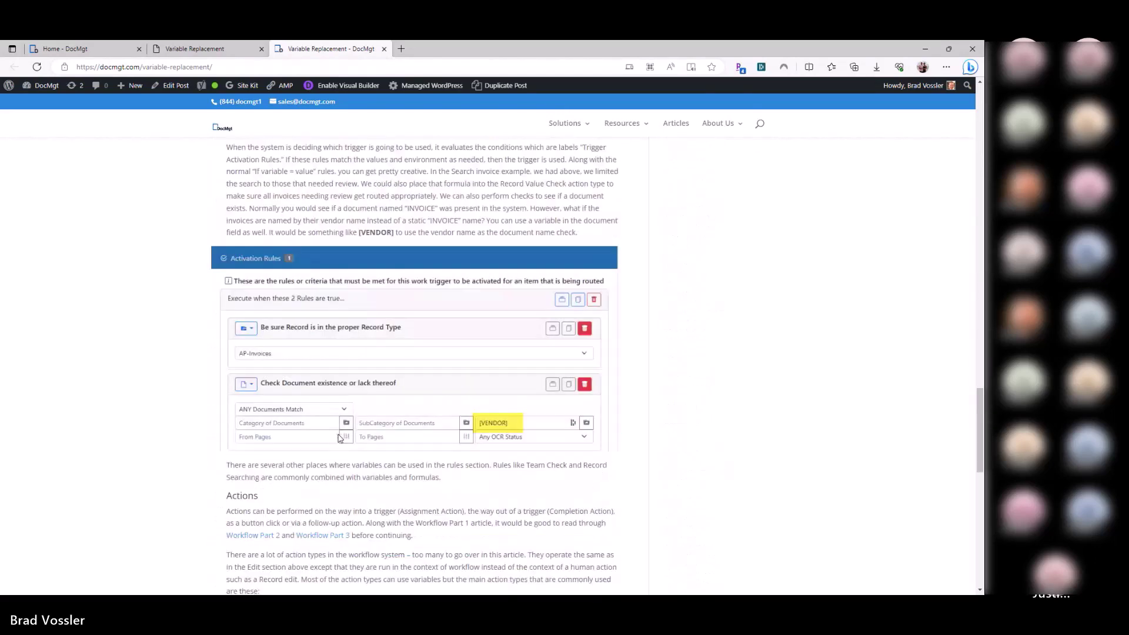
pyautogui.scroll(-7, 340, 438)
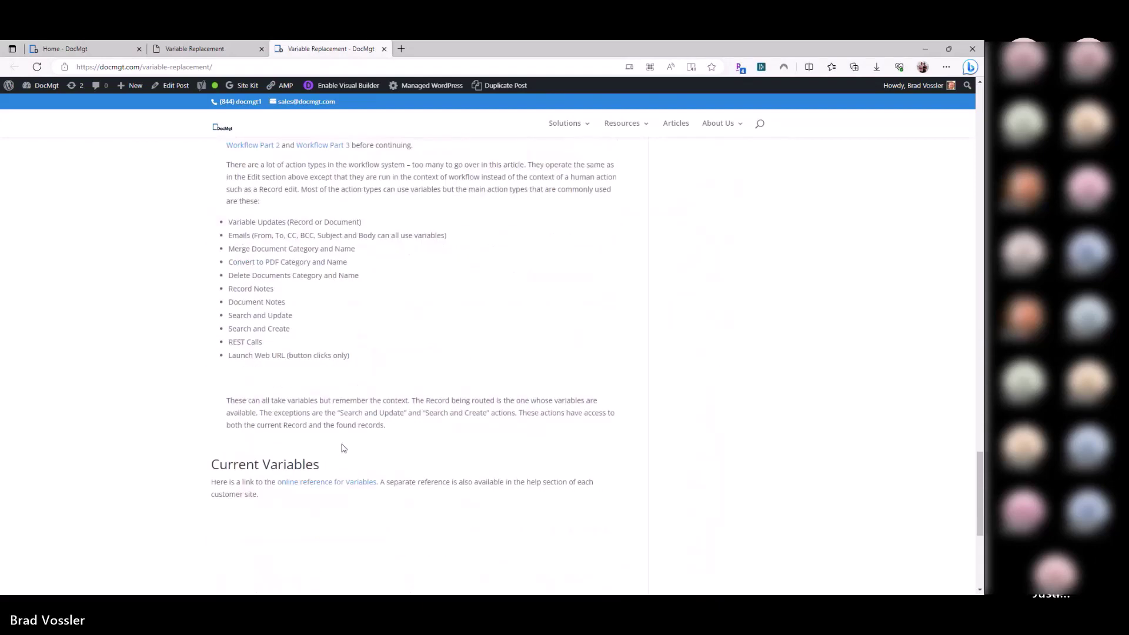
pyautogui.scroll(20, 344, 448)
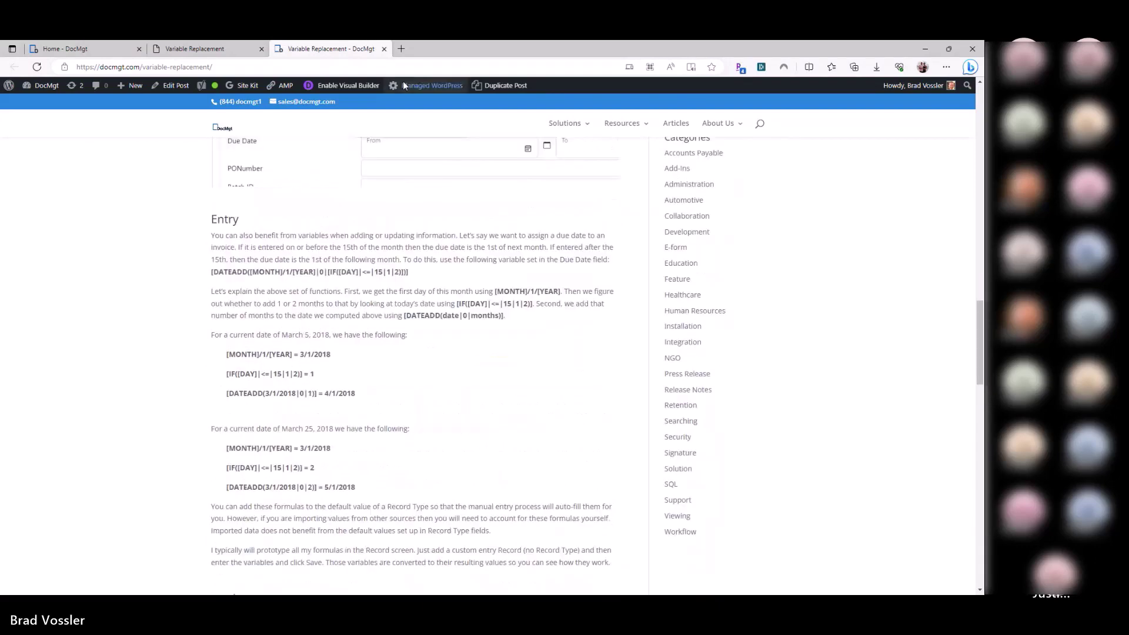
# Step: Close the article, check the Date Variables reference in the help, and return to the DocMgt home page
pyautogui.click(384, 50)
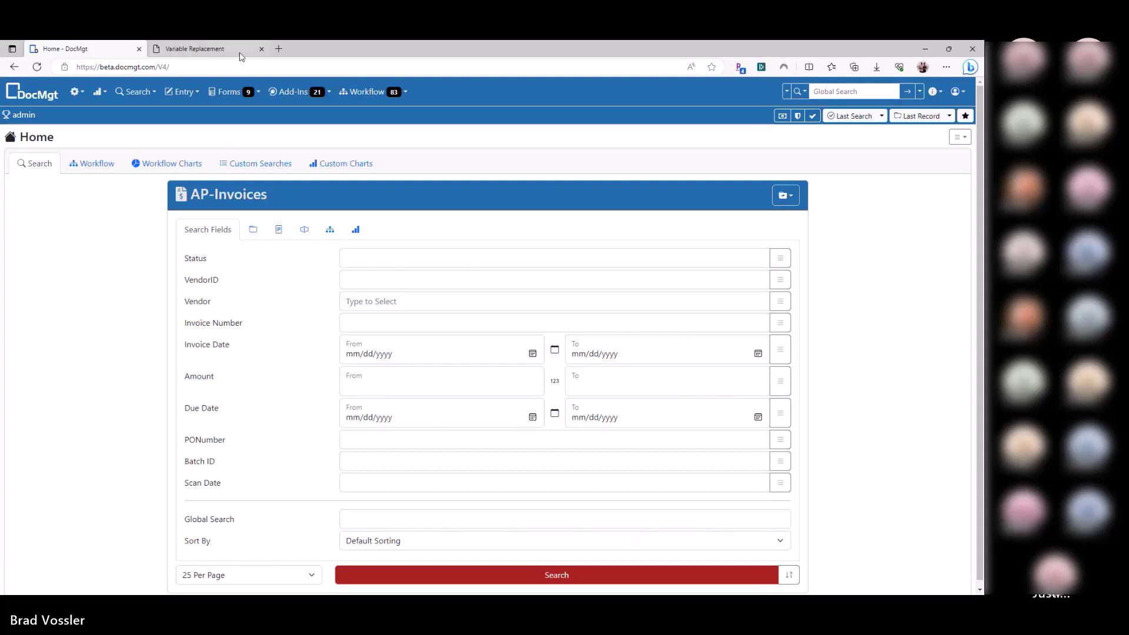
pyautogui.click(221, 51)
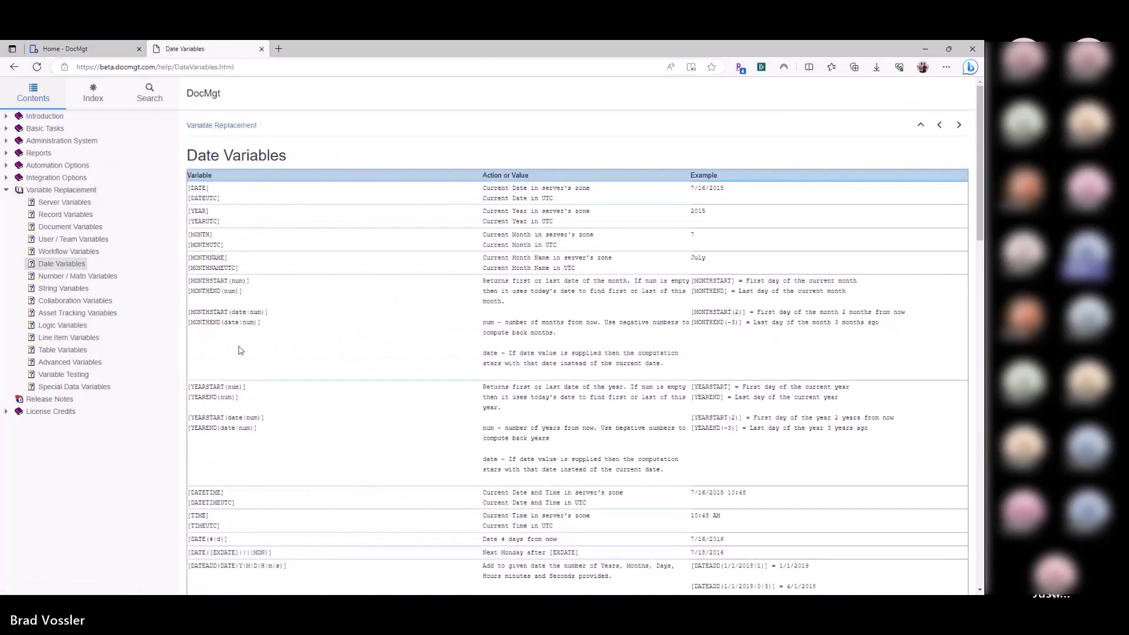
pyautogui.hotkey('ctrl', 'shift', 'Tab')
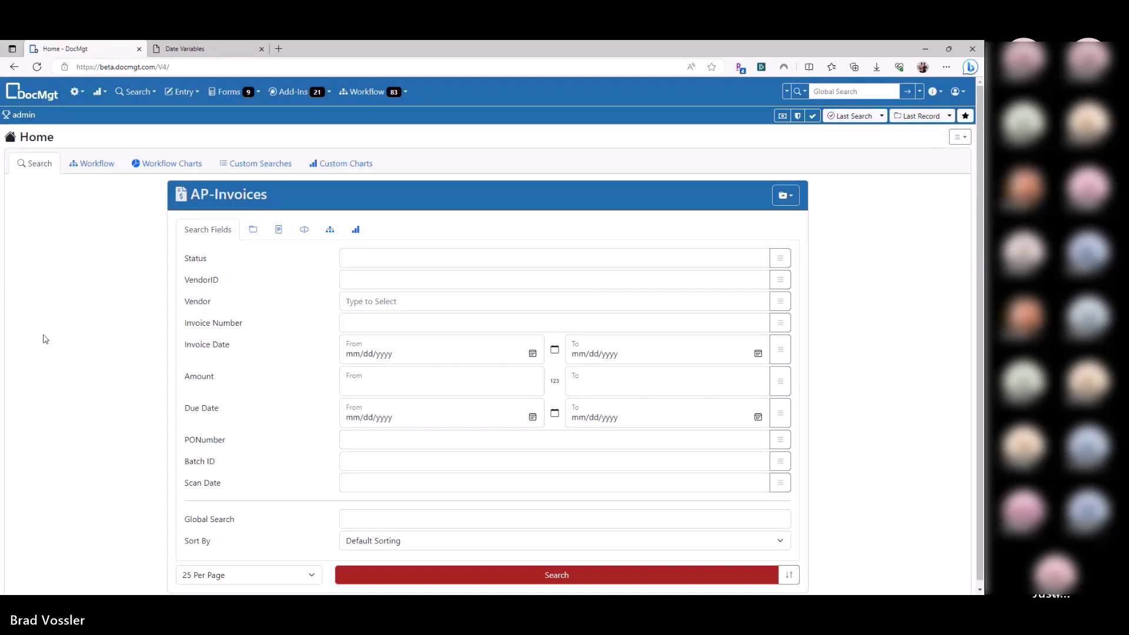
# Step: Open the Variable Testing tool from the administration options, ready for entering a test string
pyautogui.click(76, 94)
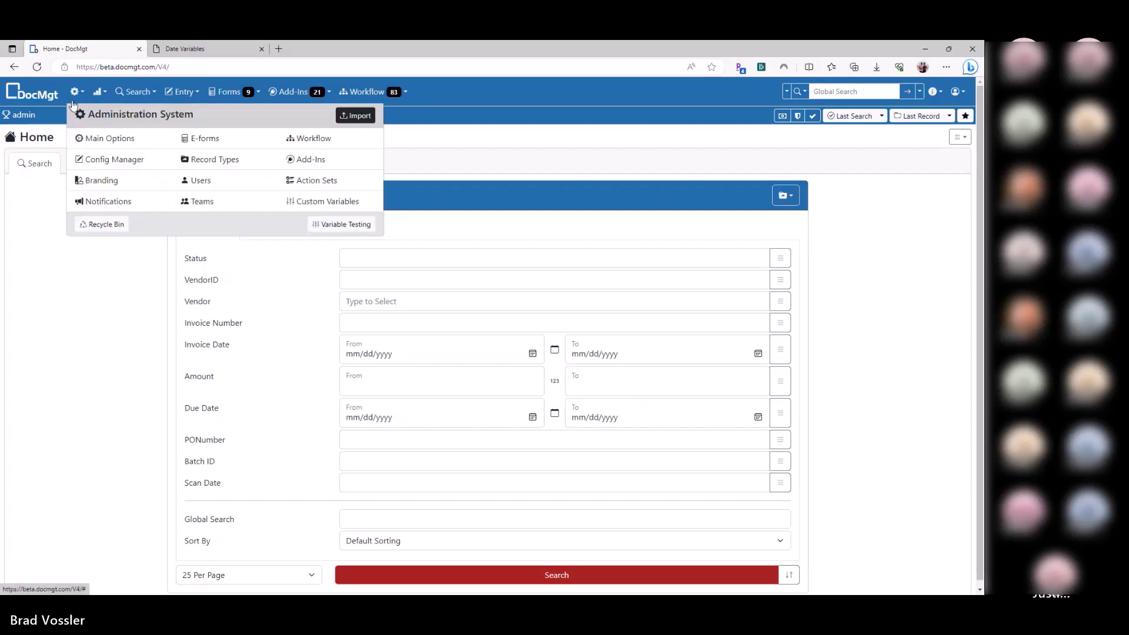
pyautogui.click(351, 224)
pyautogui.click(385, 178)
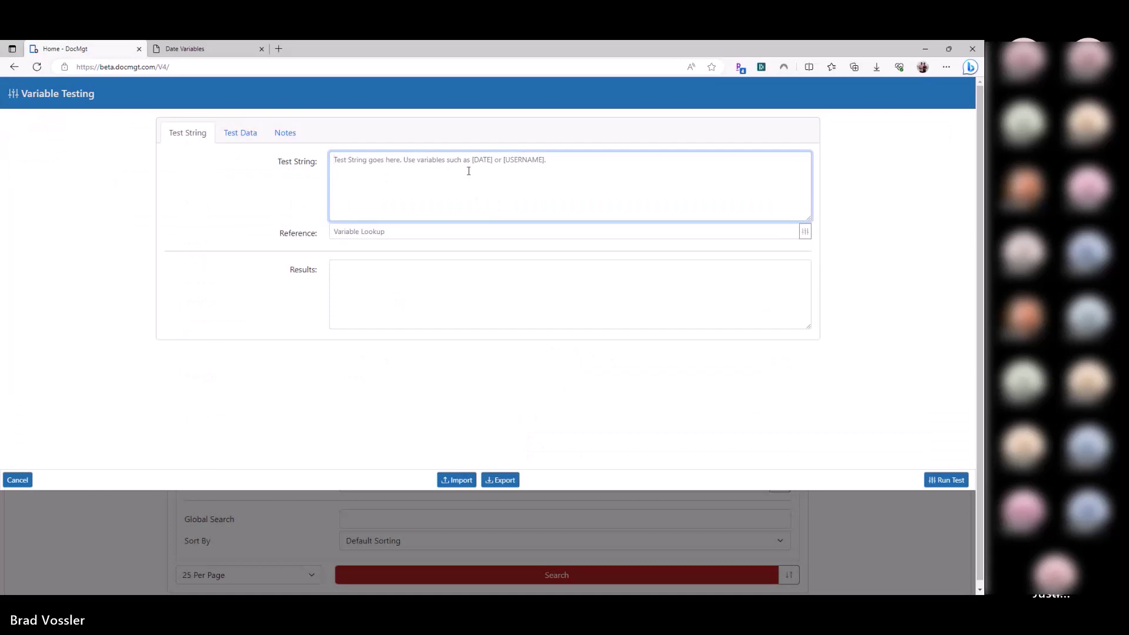
# Step: Enter the date variable as the test string in lower, mixed and upper case, ending with [DATE], and run the test
pyautogui.write('[date')
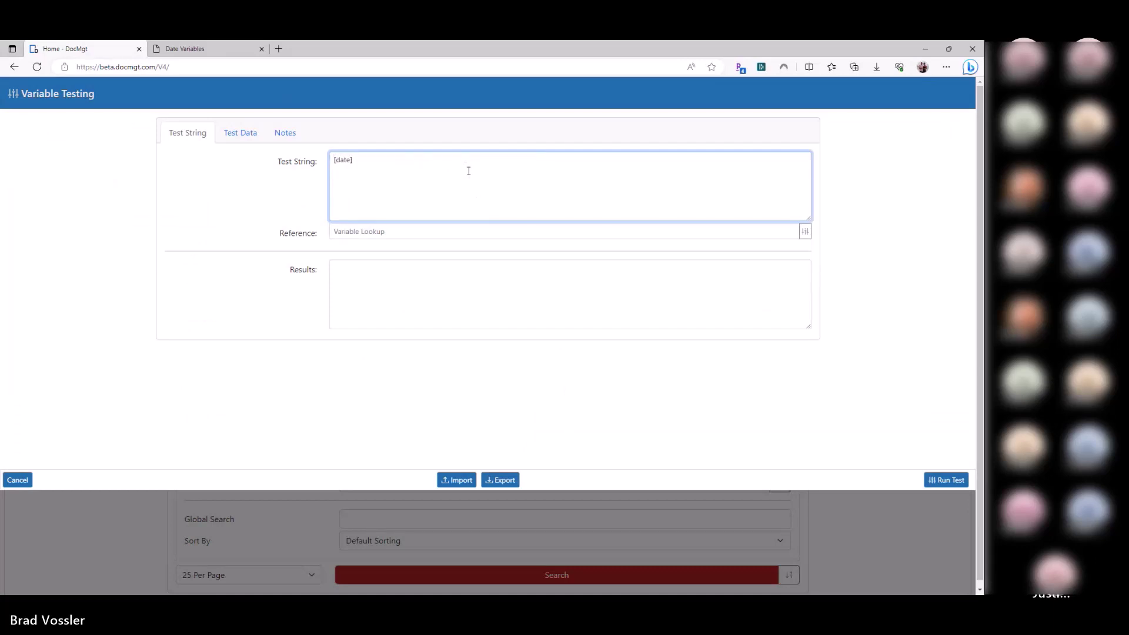
pyautogui.hotkey('ctrl', 'a')
pyautogui.press('Left')
pyautogui.hotkey('ctrl', 'a')
pyautogui.press('Left')
pyautogui.write(']')
pyautogui.hotkey('ctrl', 'a')
pyautogui.write('[DATE]')
pyautogui.hotkey('ctrl', 'a')
pyautogui.write('[Date]')
pyautogui.hotkey('ctrl', 'a')
pyautogui.write('[DATE]')
pyautogui.hotkey('ctrl', 'a')
pyautogui.click(943, 480)
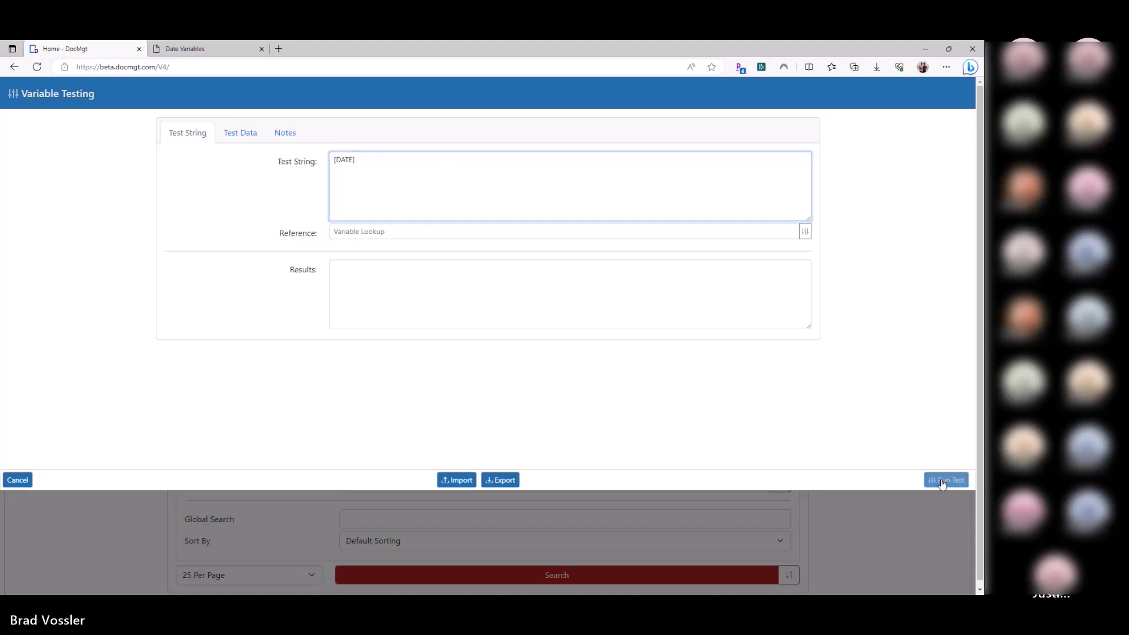
pyautogui.moveTo(383, 273); pyautogui.dragTo(324, 275)
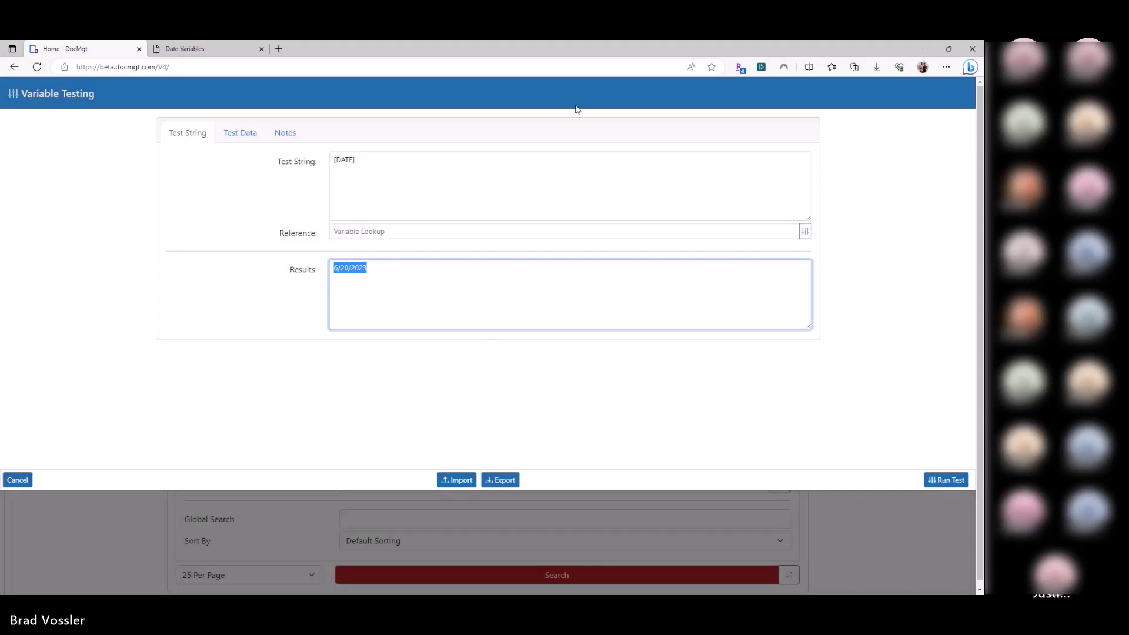
# Step: Change the test string to [TIME], run the test and inspect the returned time
pyautogui.doubleClick(344, 160)
pyautogui.write('TIME')
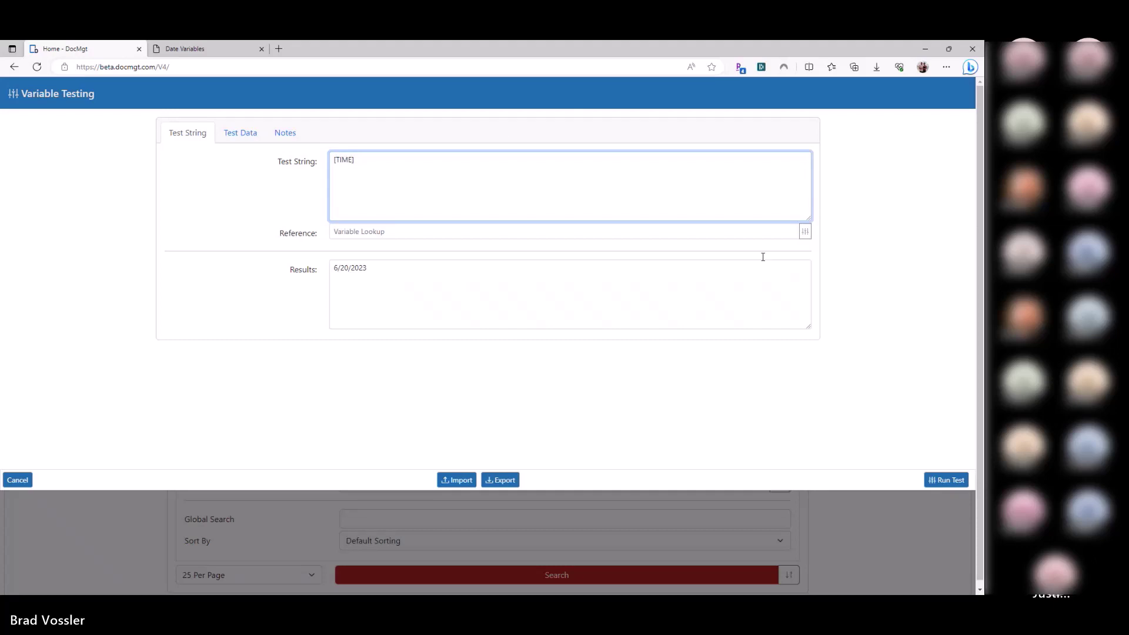
pyautogui.click(946, 480)
pyautogui.moveTo(358, 291); pyautogui.dragTo(327, 274)
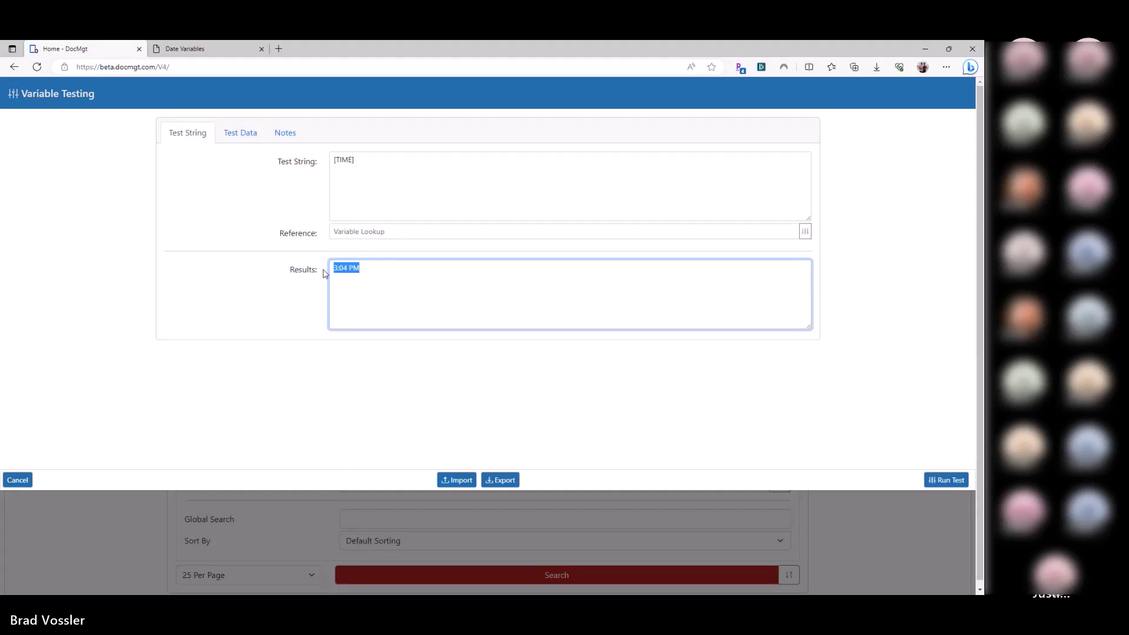
pyautogui.moveTo(363, 270); pyautogui.dragTo(343, 272)
# Step: Extend the time variable to [TIMEUTC], run the test and inspect the result
pyautogui.tripleClick(373, 183)
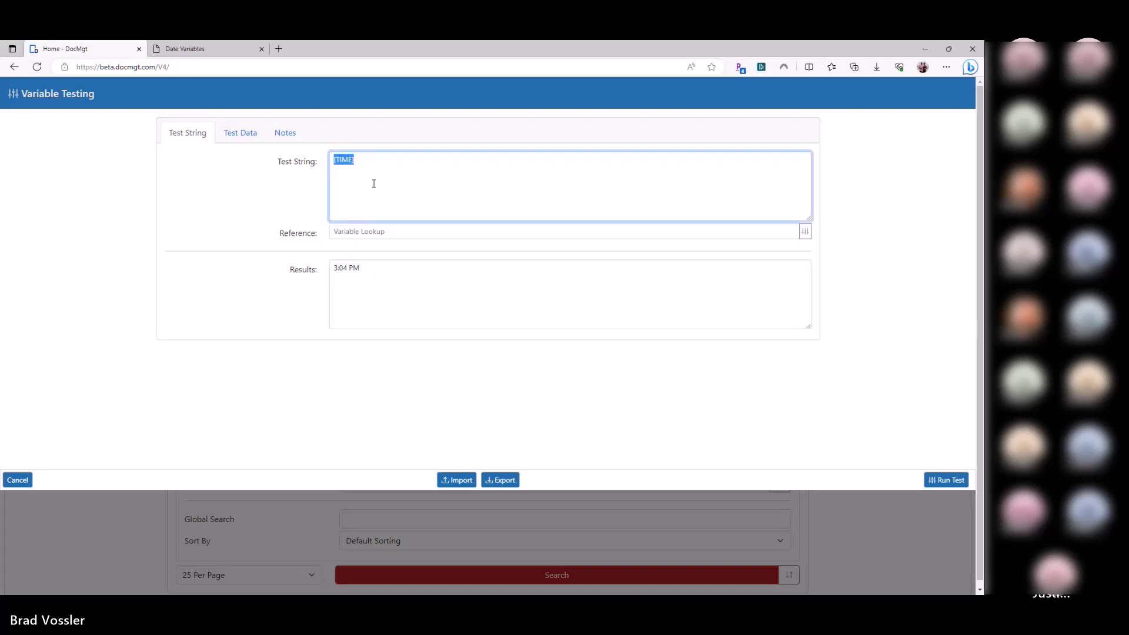
pyautogui.click(373, 184)
pyautogui.write('UTC')
pyautogui.click(939, 481)
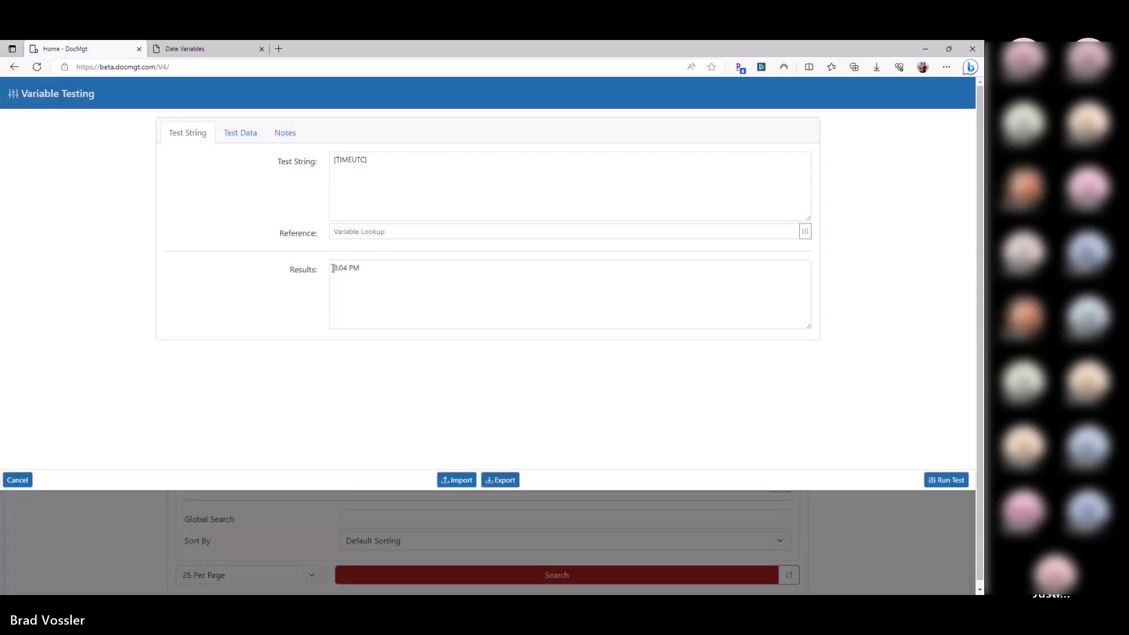
pyautogui.moveTo(333, 268); pyautogui.dragTo(390, 280)
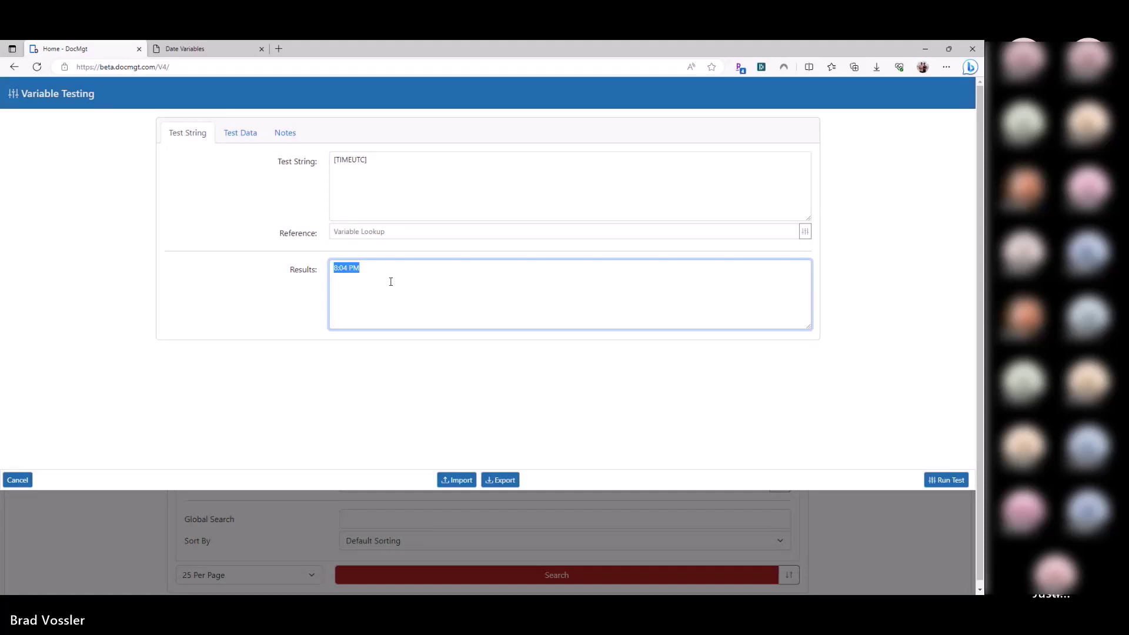
pyautogui.moveTo(333, 159); pyautogui.dragTo(368, 177)
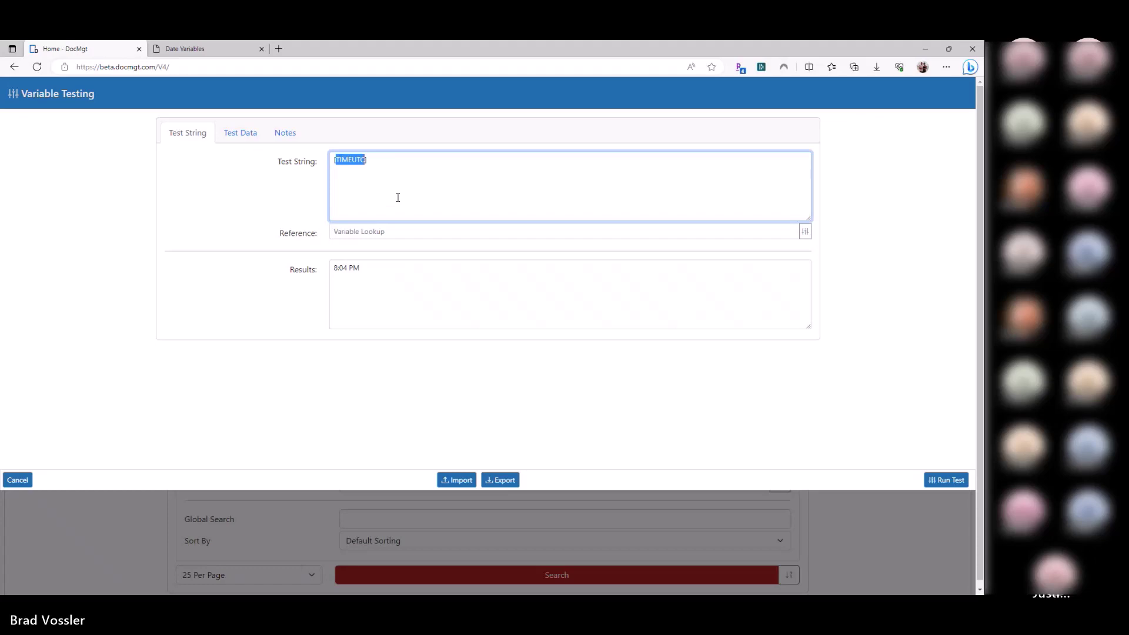
# Step: Review which entries in the Date Variables help reference have UTC versions, and return to the variable test
pyautogui.hotkey('ctrl', 'Tab')
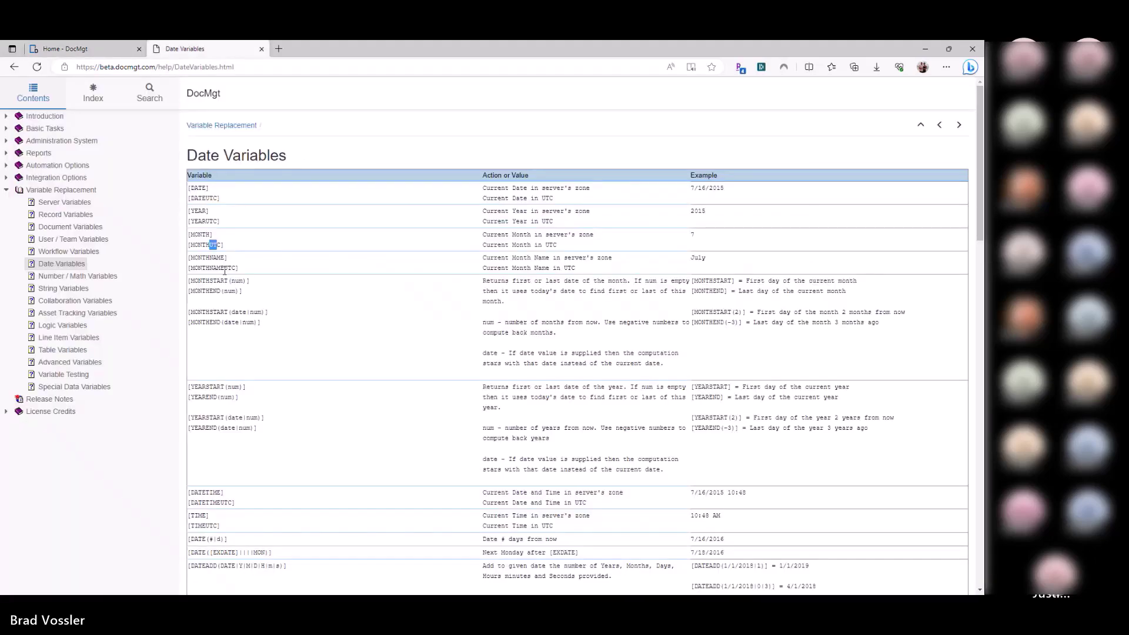
pyautogui.moveTo(224, 268); pyautogui.dragTo(232, 268)
pyautogui.scroll(-3, 227, 373)
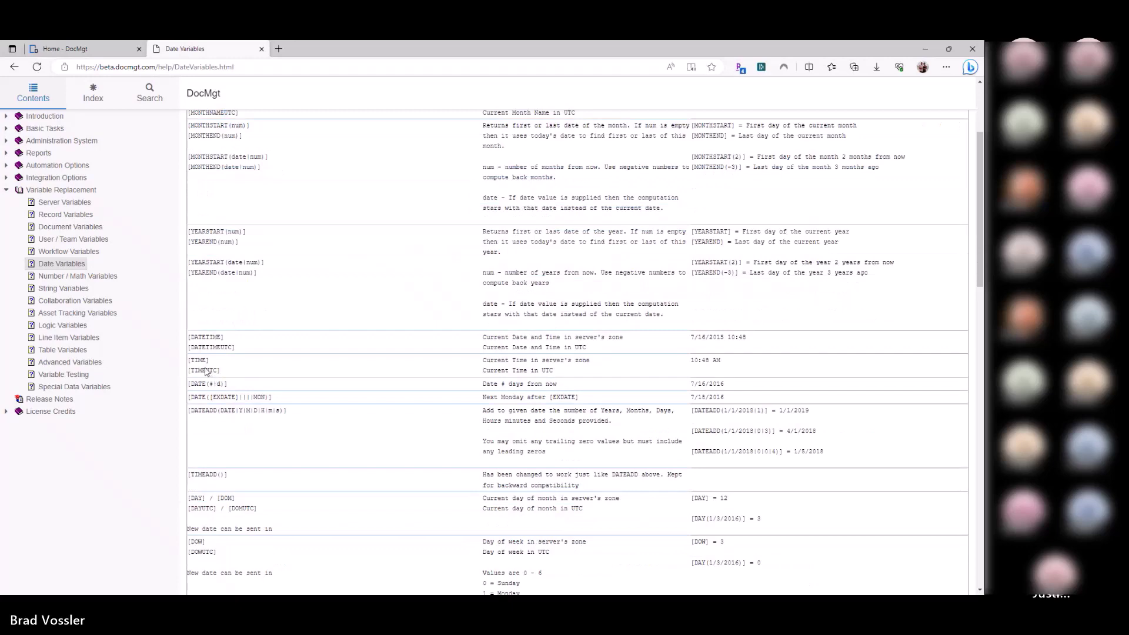
pyautogui.scroll(10, 266, 363)
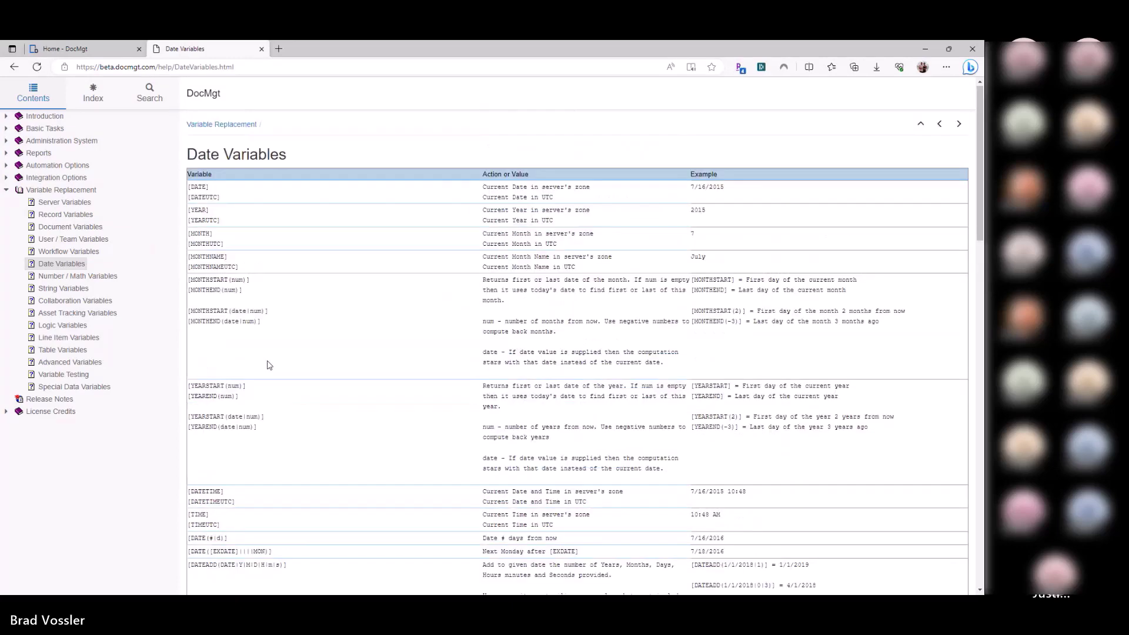
pyautogui.hotkey('ctrl', 'Tab')
# Step: Replace the test string with [USERNAME], run the test and inspect the result
pyautogui.click(373, 162)
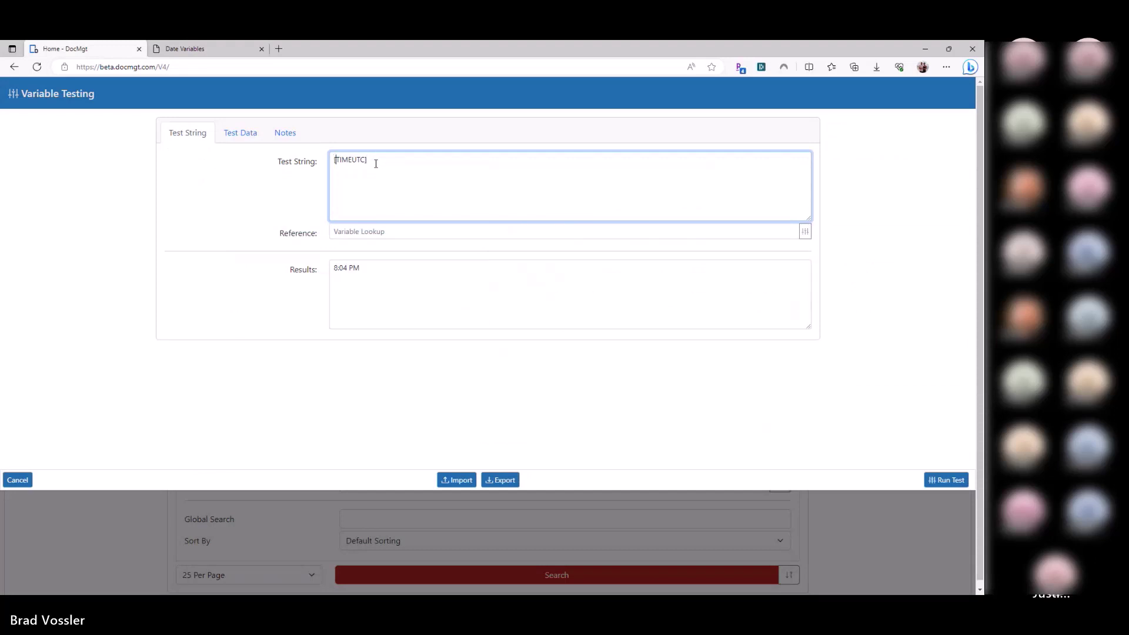
pyautogui.hotkey('ctrl', 'a')
pyautogui.press('Home')
pyautogui.press('Delete')
pyautogui.press('End')
pyautogui.press('BackSpace')
pyautogui.hotkey('ctrl', 'a')
pyautogui.press('Home')
pyautogui.hotkey('ctrl', 'a')
pyautogui.press('BackSpace')
pyautogui.write('[USERNAME]')
pyautogui.click(943, 480)
pyautogui.doubleClick(343, 268)
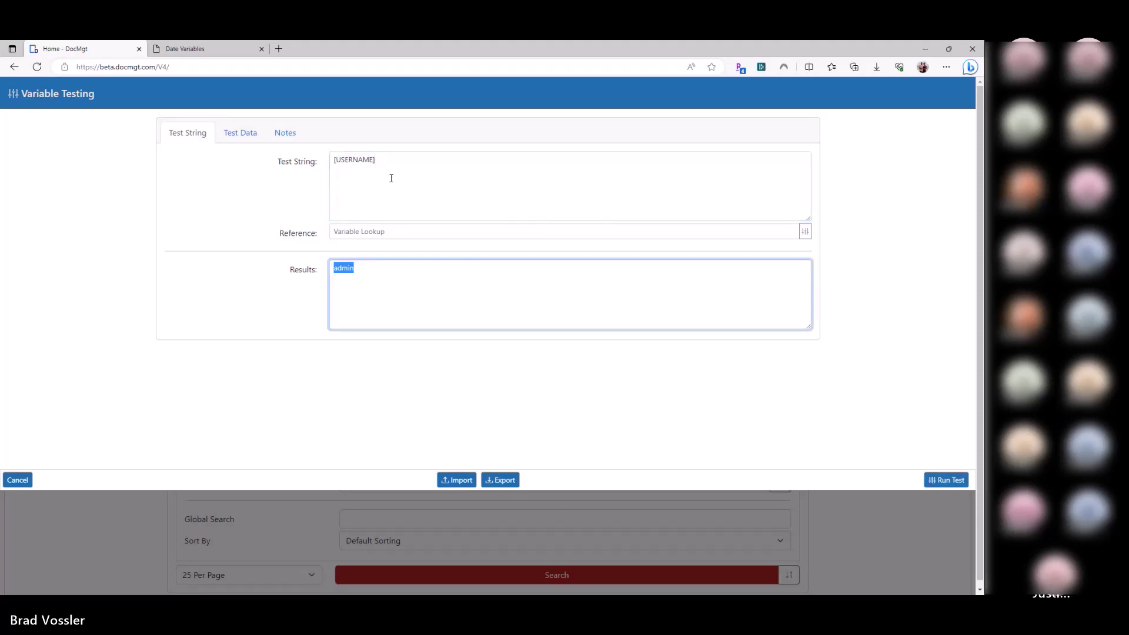
# Step: Change the test string to [USEREMAIL], run the test and inspect the returned value
pyautogui.click(375, 160)
pyautogui.press('BackSpace')
pyautogui.press('BackSpace')
pyautogui.press('BackSpace')
pyautogui.press('BackSpace')
pyautogui.press('BackSpace')
pyautogui.write('EMA')
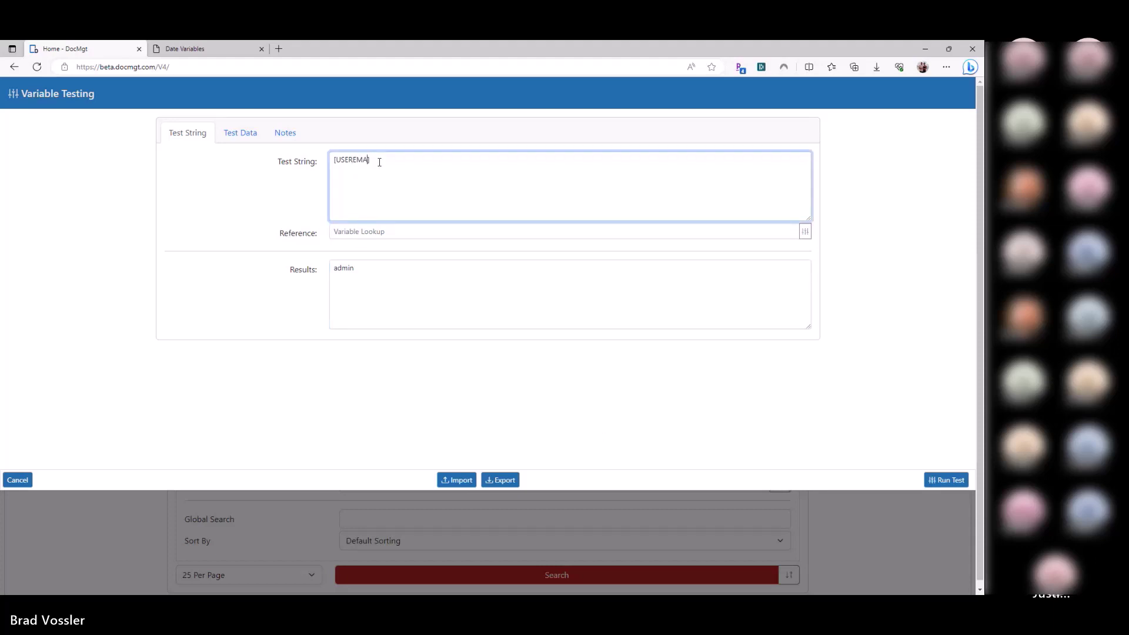
pyautogui.write('IL]')
pyautogui.click(938, 479)
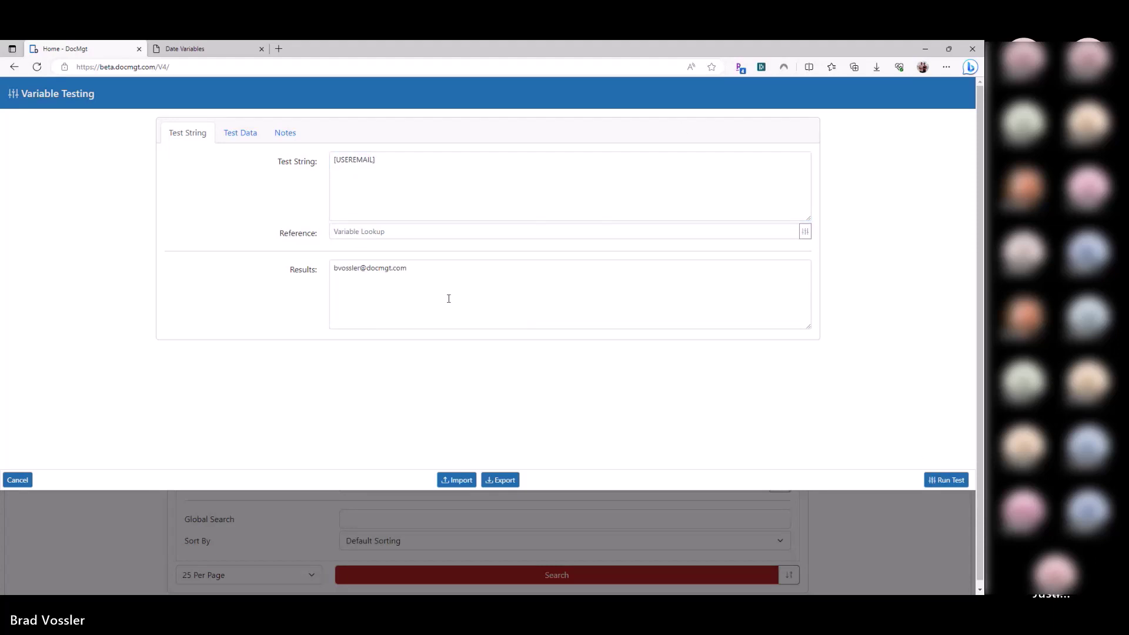
pyautogui.tripleClick(405, 267)
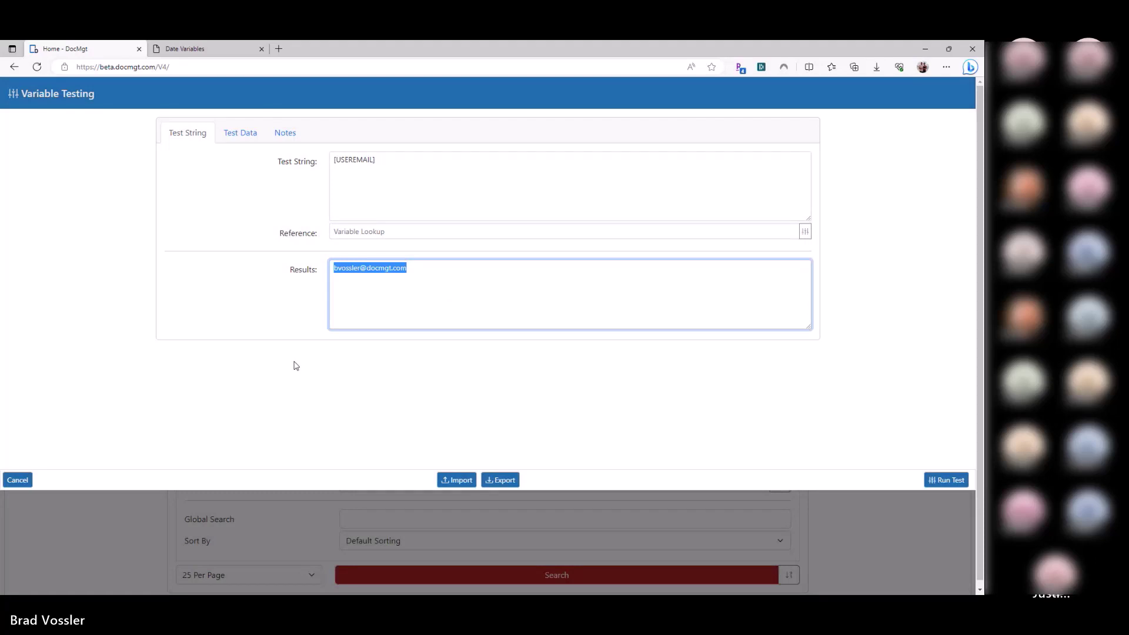
# Step: Remove EMAIL from the variable in the test string, leaving [USER], and run the test
pyautogui.click(372, 164)
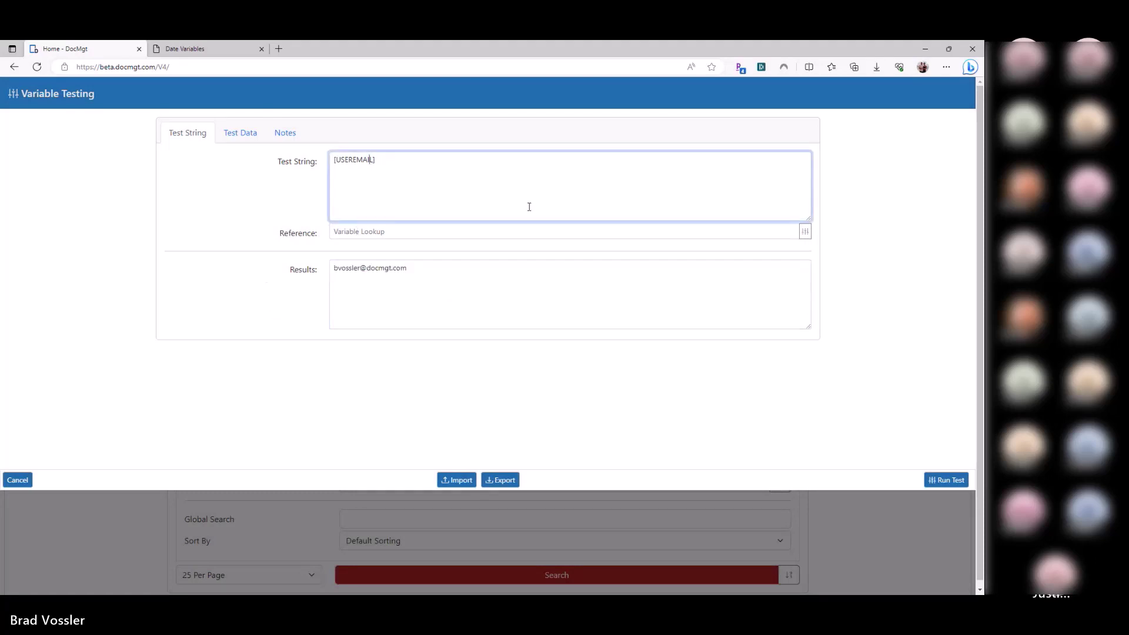
pyautogui.press('BackSpace')
pyautogui.press('BackSpace')
pyautogui.press('BackSpace')
pyautogui.press('BackSpace')
pyautogui.press('BackSpace')
# Step: Replace the test string with [SERVERURL], run the test and inspect the returned address
pyautogui.moveTo(356, 160); pyautogui.dragTo(323, 161)
pyautogui.press('BackSpace')
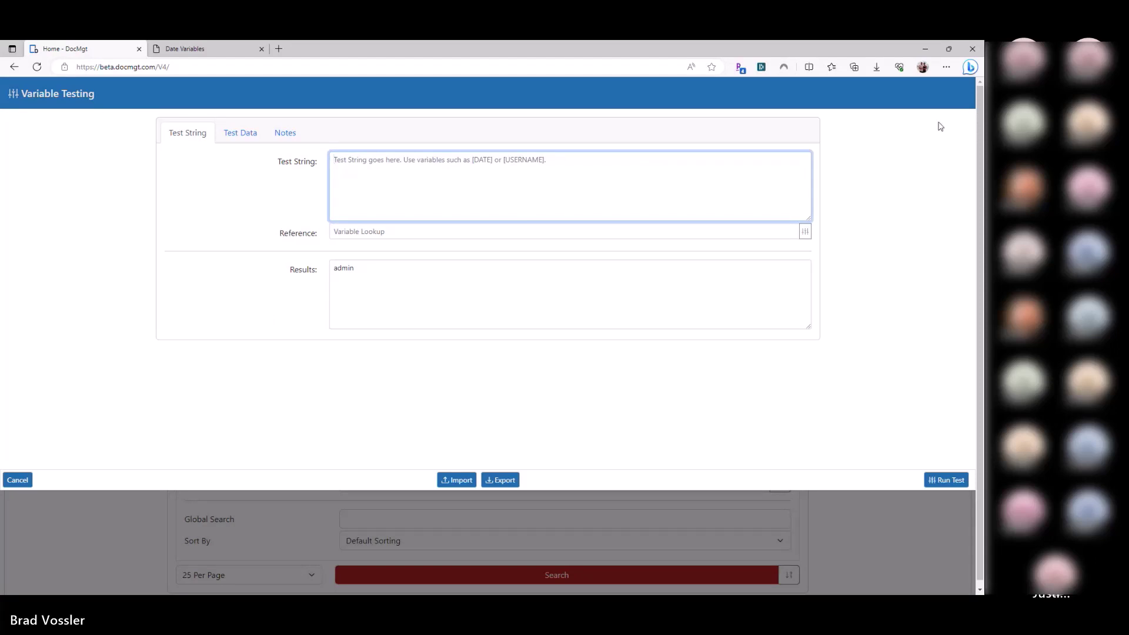
pyautogui.write('[SERVERURL')
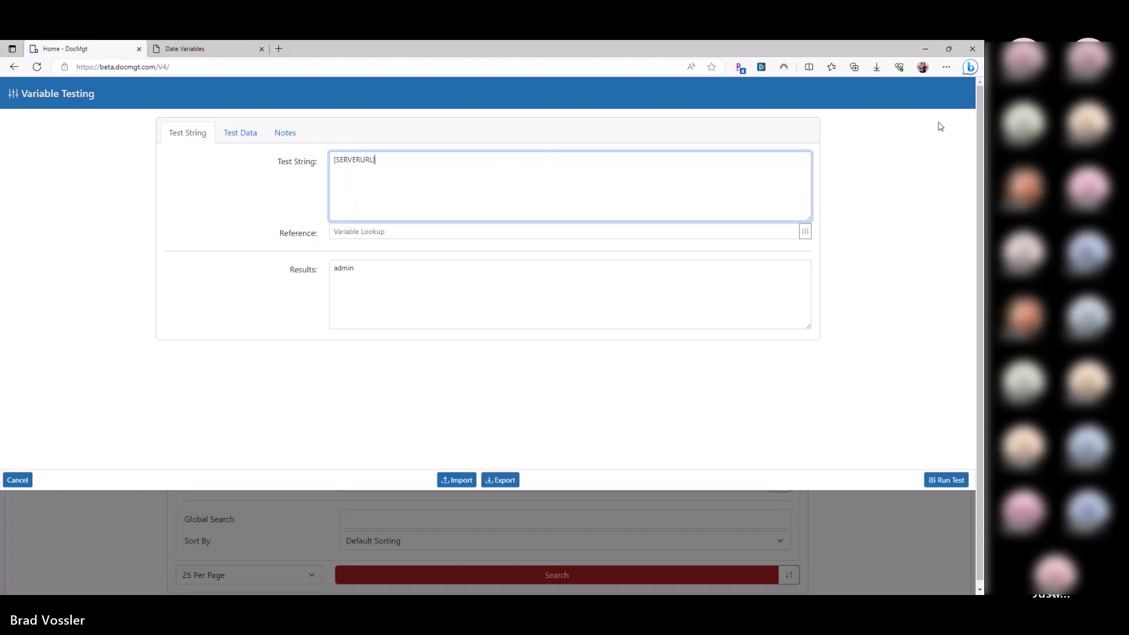
pyautogui.write(']')
pyautogui.click(953, 478)
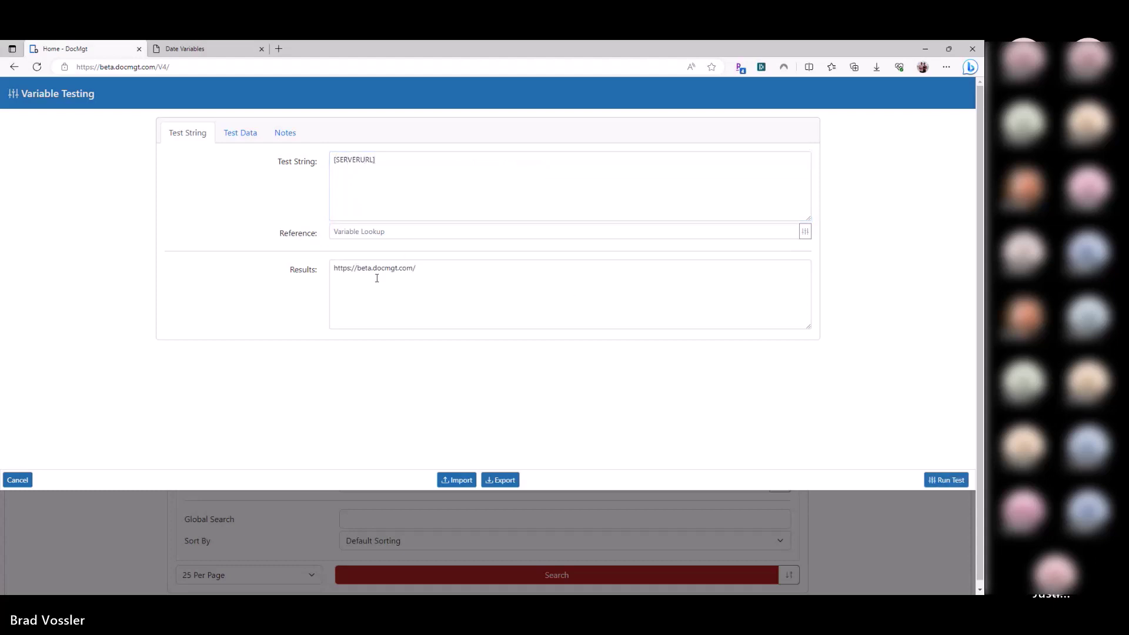
pyautogui.moveTo(377, 278); pyautogui.dragTo(252, 255)
pyautogui.click(424, 158)
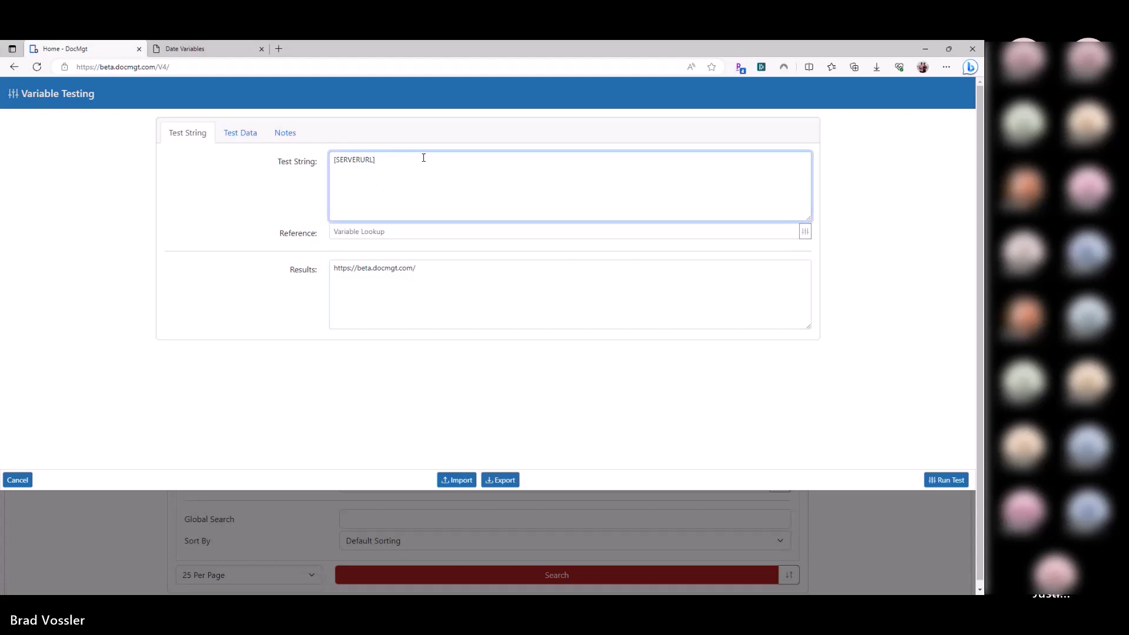
# Step: Append v4/record/[RecordID] after [SERVERURL] in the test string and review both variables
pyautogui.write('v4/record/[RecordID]')
pyautogui.doubleClick(359, 160)
pyautogui.click(379, 160)
pyautogui.doubleClick(396, 160)
pyautogui.moveTo(408, 164); pyautogui.dragTo(481, 168)
pyautogui.doubleClick(351, 159)
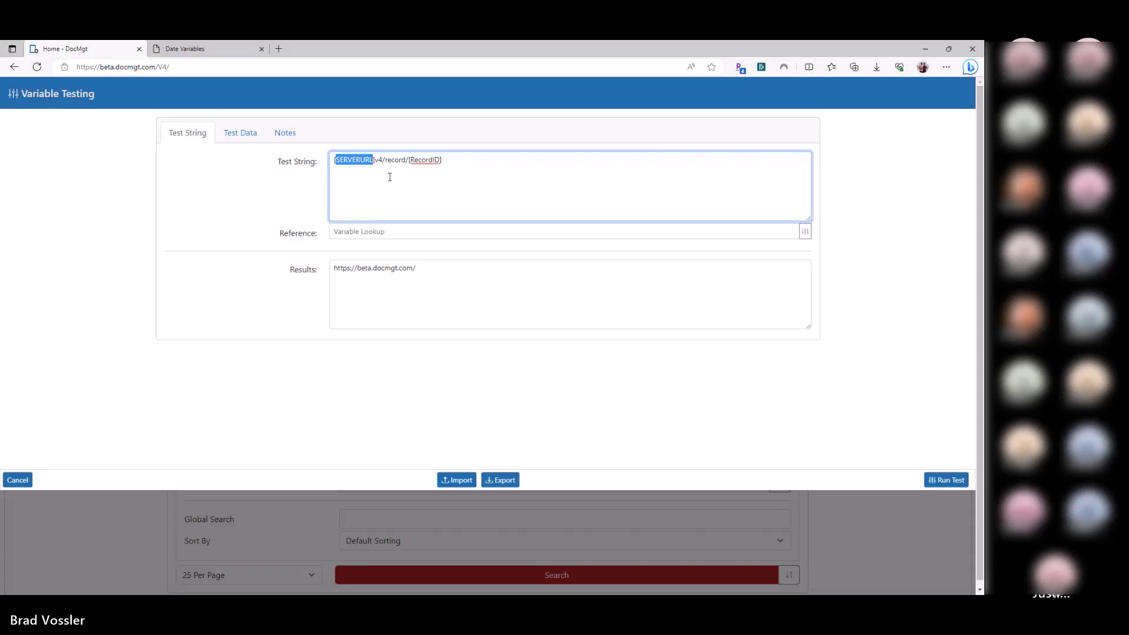
pyautogui.doubleClick(419, 159)
pyautogui.click(446, 193)
pyautogui.moveTo(452, 164); pyautogui.dragTo(343, 167)
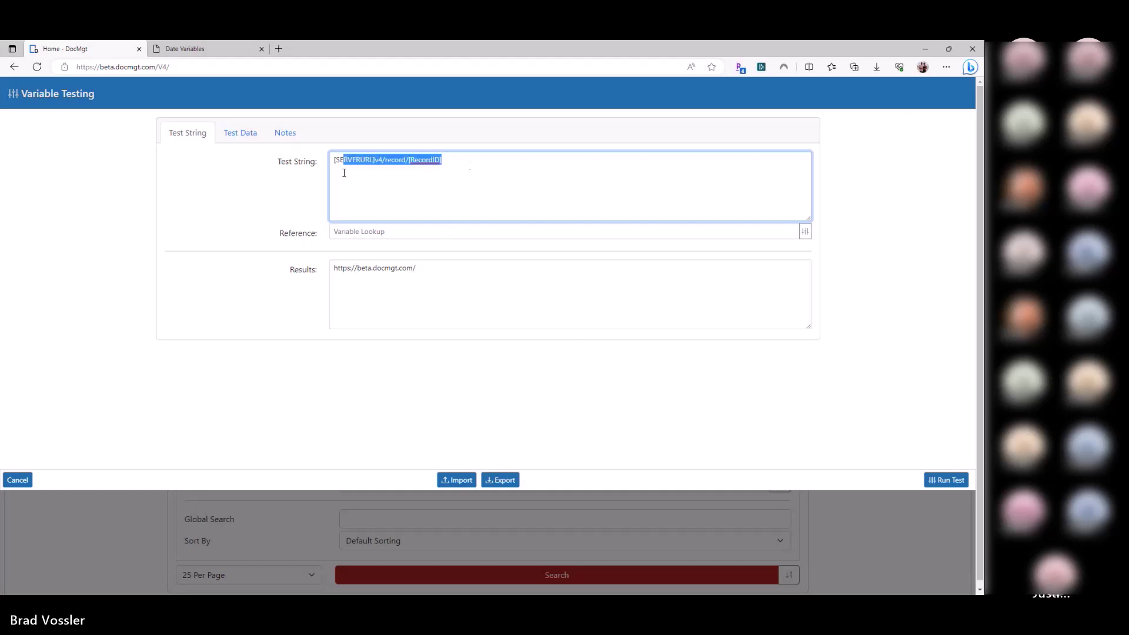
# Step: Run the test on the record link string and inspect the returned address
pyautogui.click(814, 367)
pyautogui.click(948, 481)
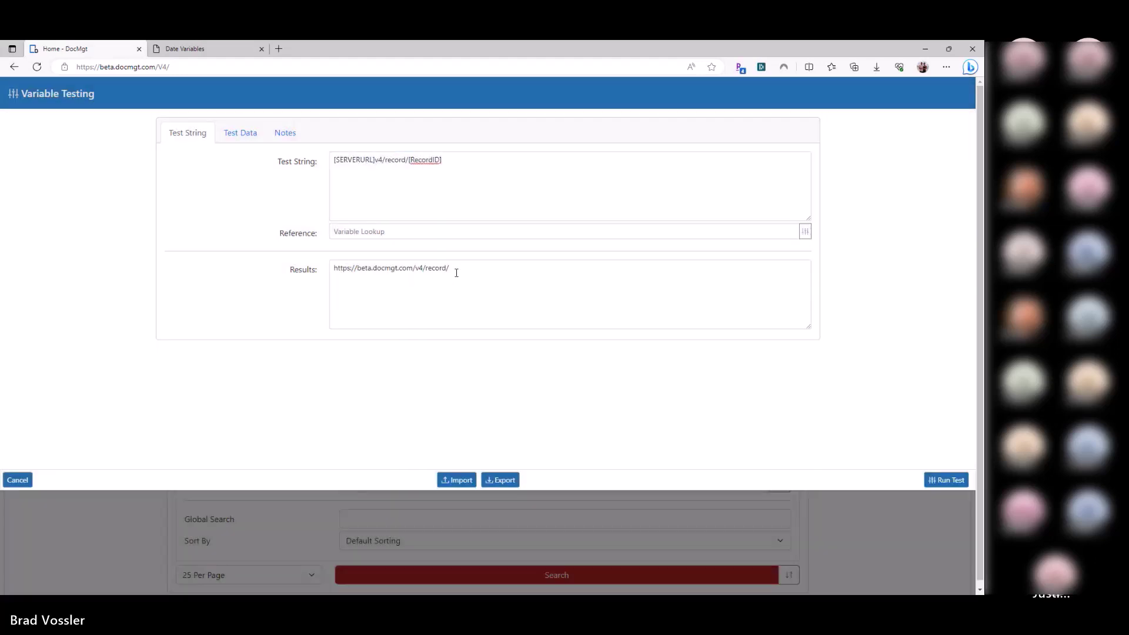
pyautogui.click(456, 272)
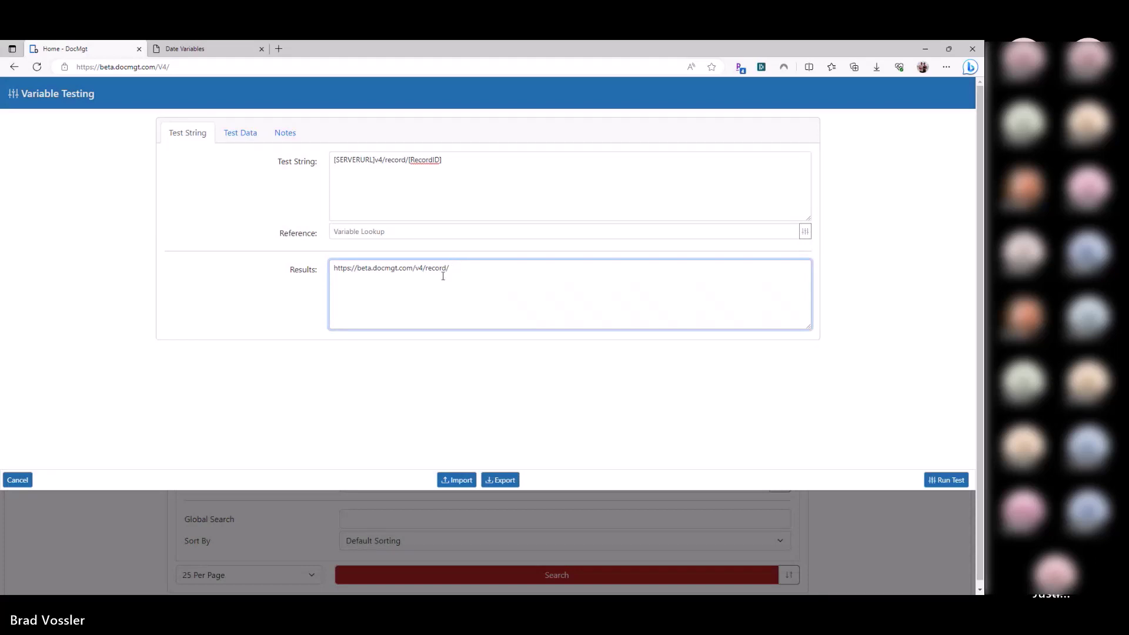
pyautogui.click(139, 170)
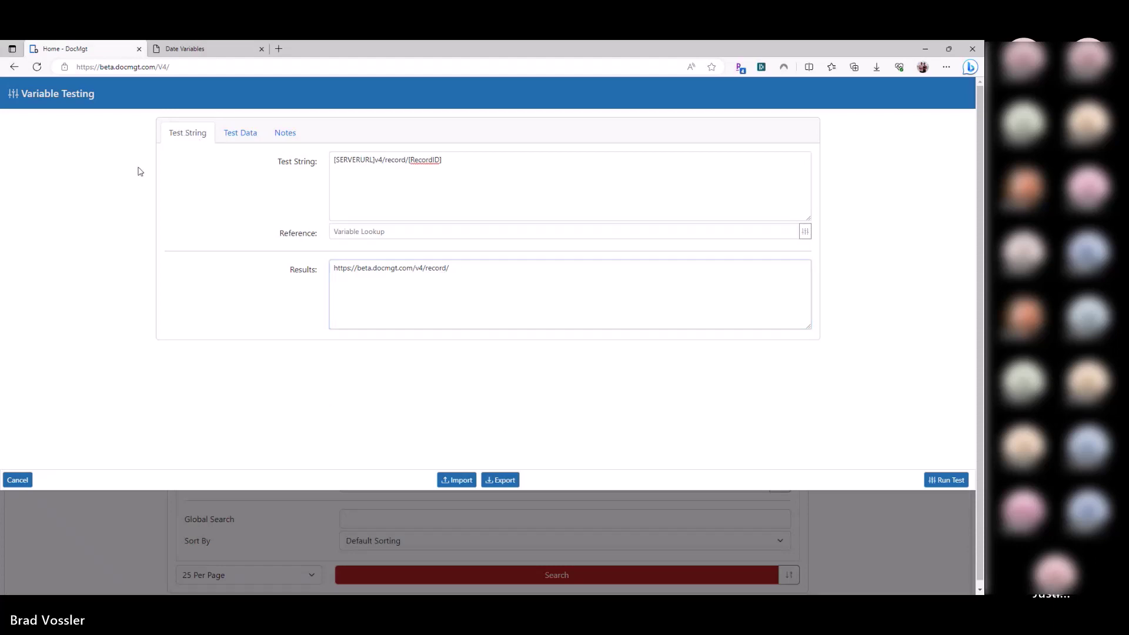
# Step: Close Variable Testing, open the last record and copy its record ID from the web address
pyautogui.press('Escape')
pyautogui.click(903, 117)
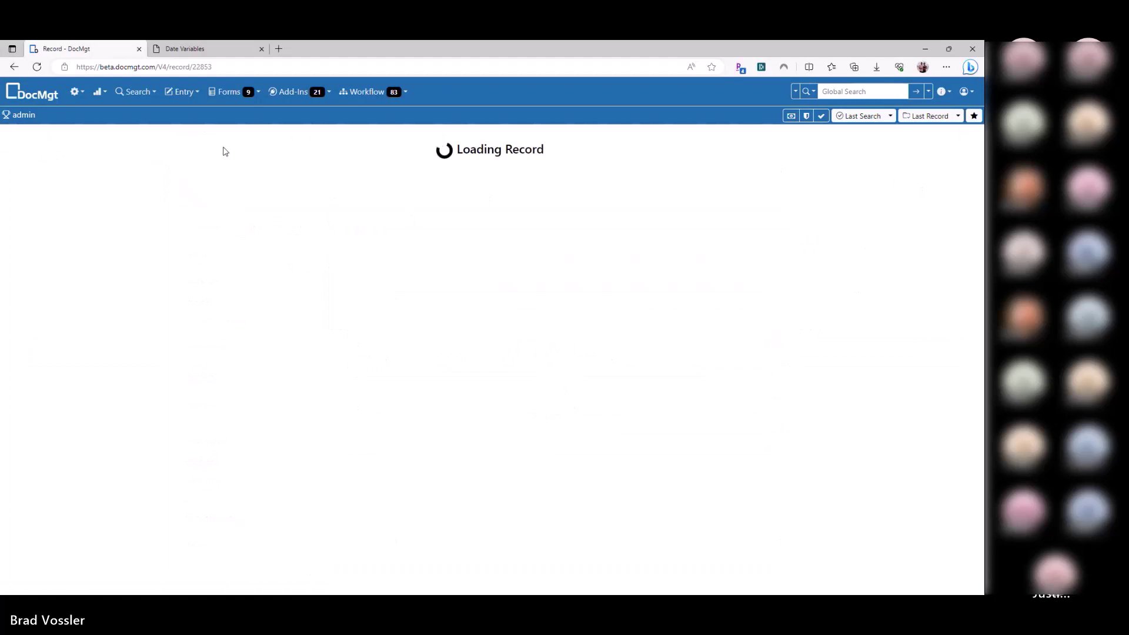
pyautogui.doubleClick(202, 67)
pyautogui.hotkey('ctrl', 'c')
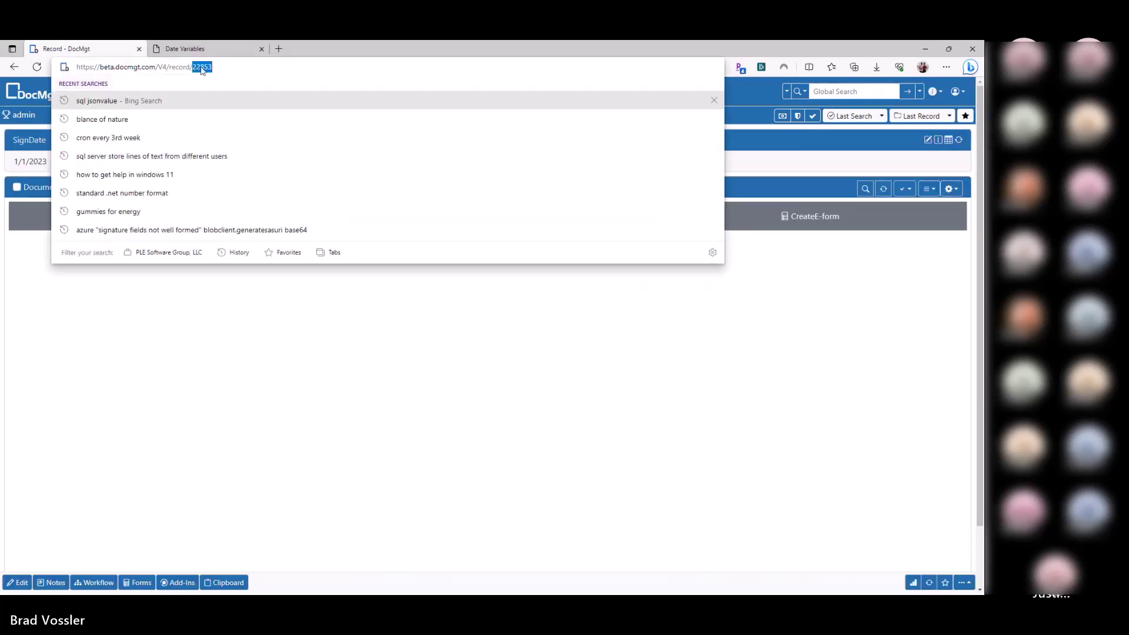
pyautogui.click(164, 309)
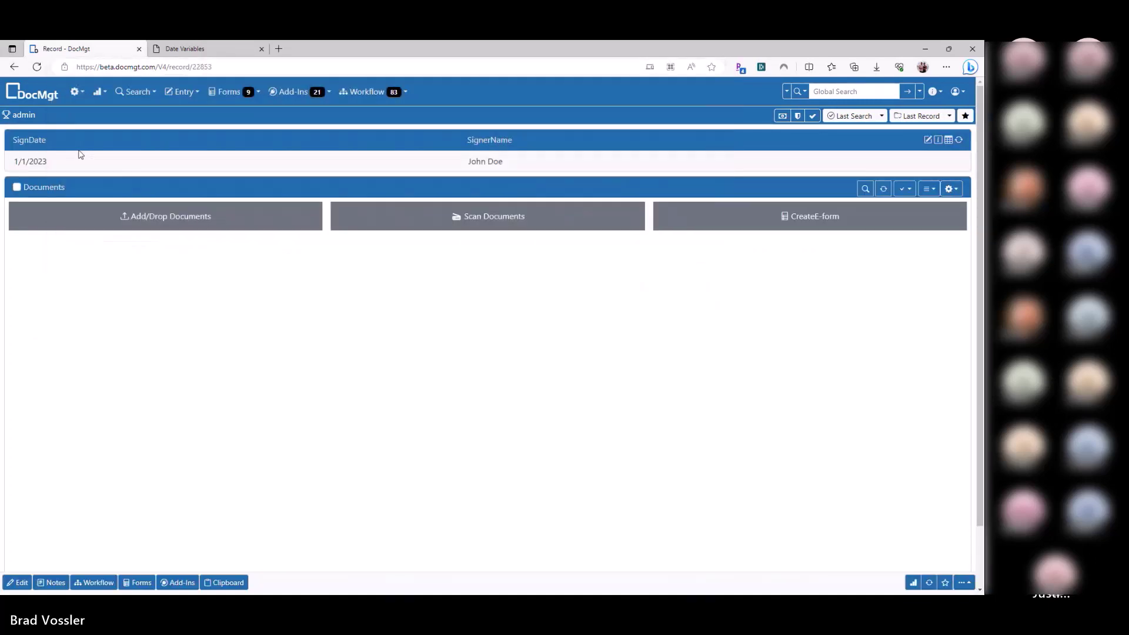
# Step: Reopen Variable Testing and paste the copied ID 22853 as the Record ID in the test data
pyautogui.click(75, 94)
pyautogui.click(341, 225)
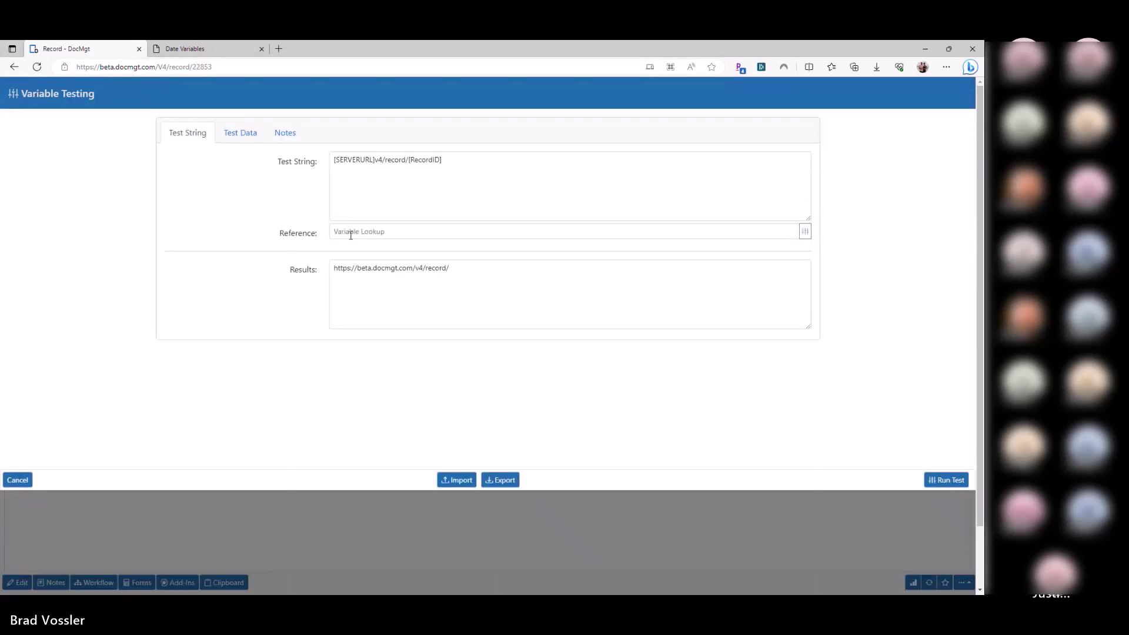
pyautogui.click(240, 133)
pyautogui.click(277, 194)
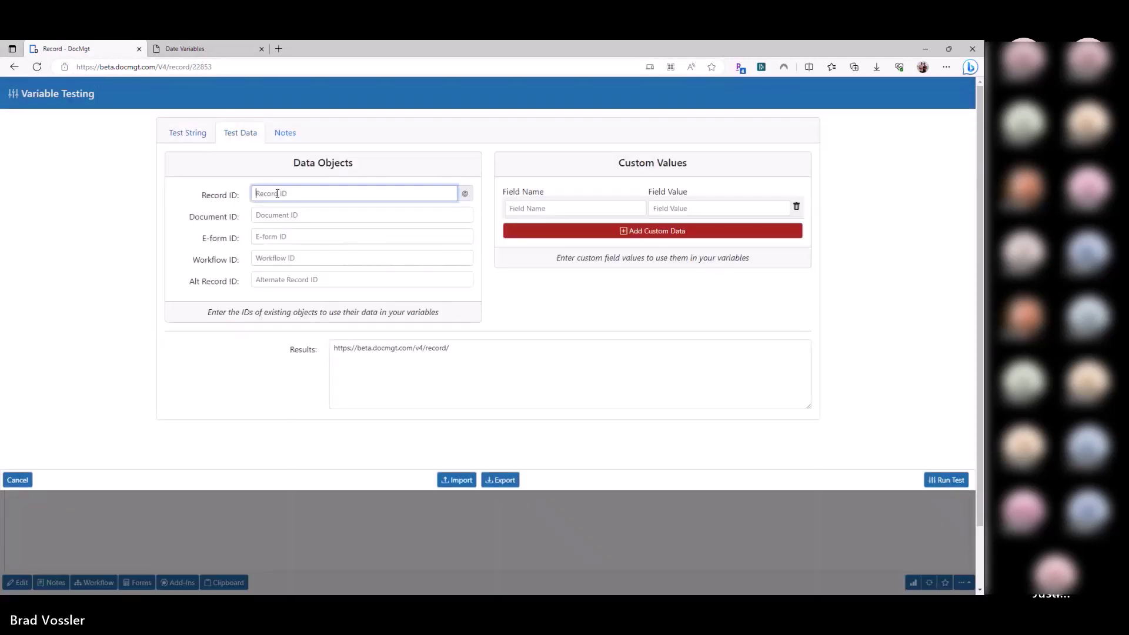
pyautogui.hotkey('ctrl', 'v')
pyautogui.click(194, 134)
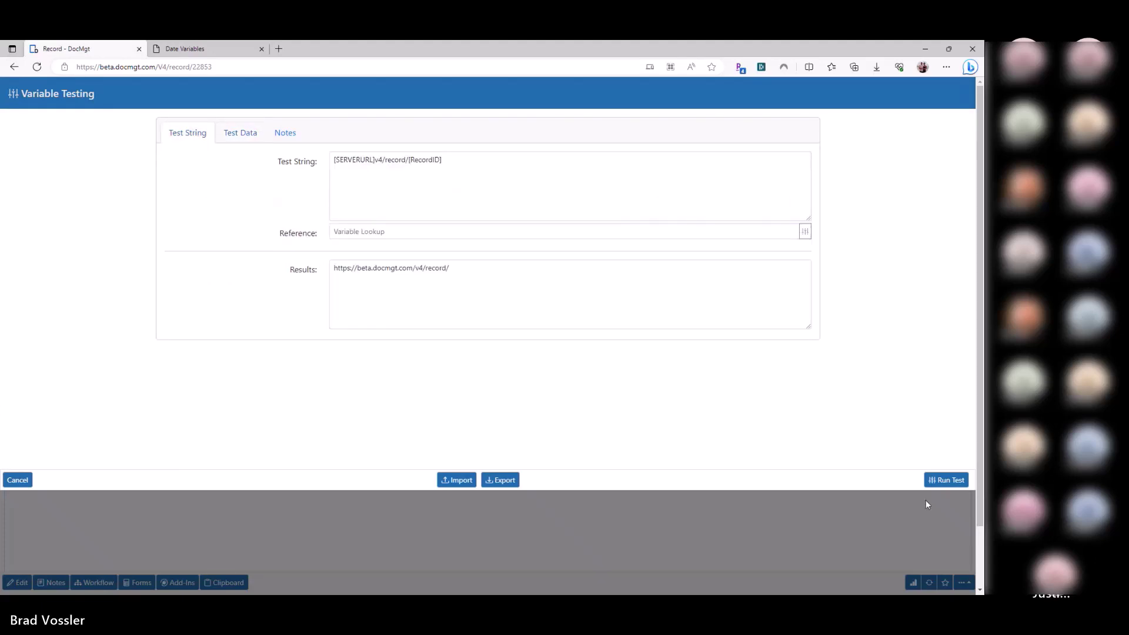
# Step: Run the test with the record ID supplied and compare the returned link's ending with the [RecordID] variable
pyautogui.click(947, 481)
pyautogui.moveTo(469, 268); pyautogui.dragTo(333, 268)
pyautogui.doubleClick(459, 269)
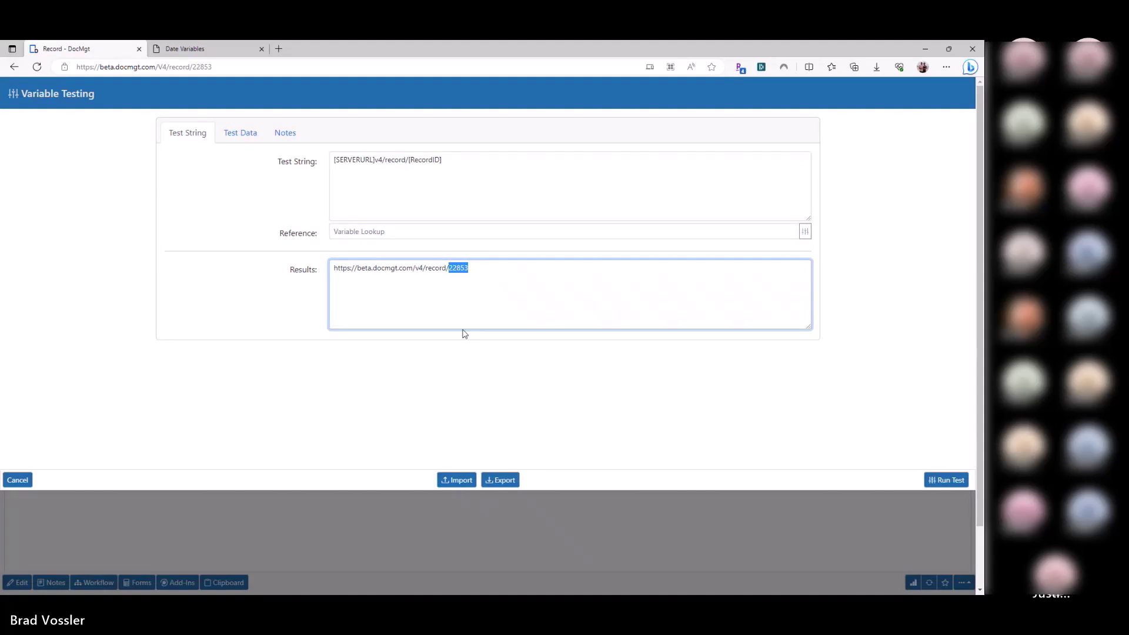
pyautogui.doubleClick(415, 161)
pyautogui.doubleClick(471, 279)
pyautogui.click(458, 189)
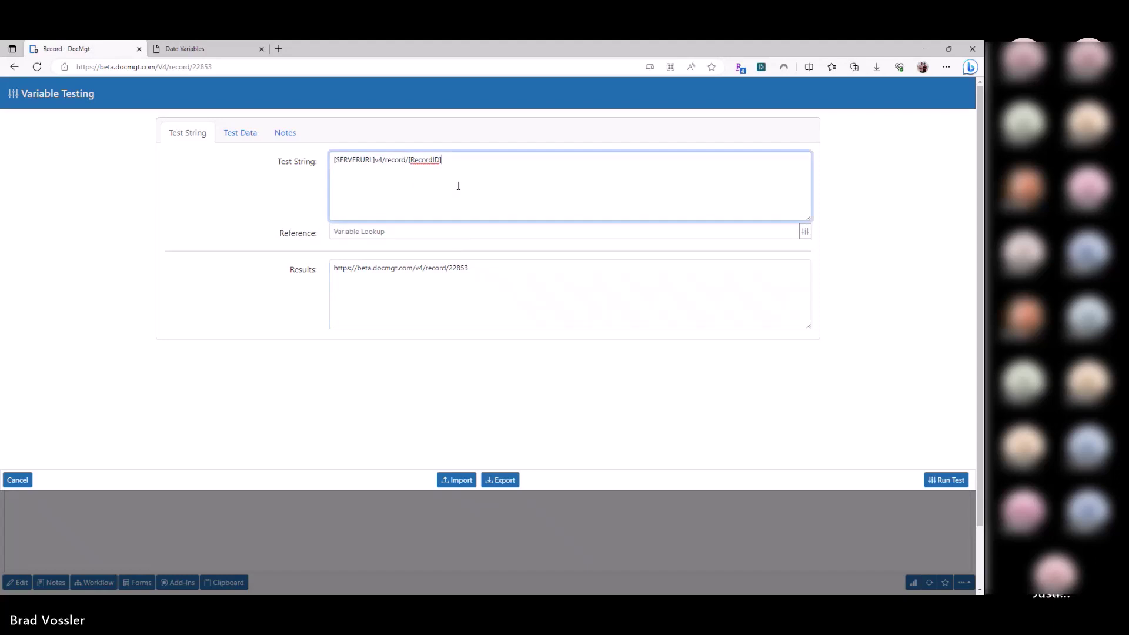
pyautogui.click(399, 341)
pyautogui.click(497, 191)
pyautogui.hotkey('ctrl', 'a')
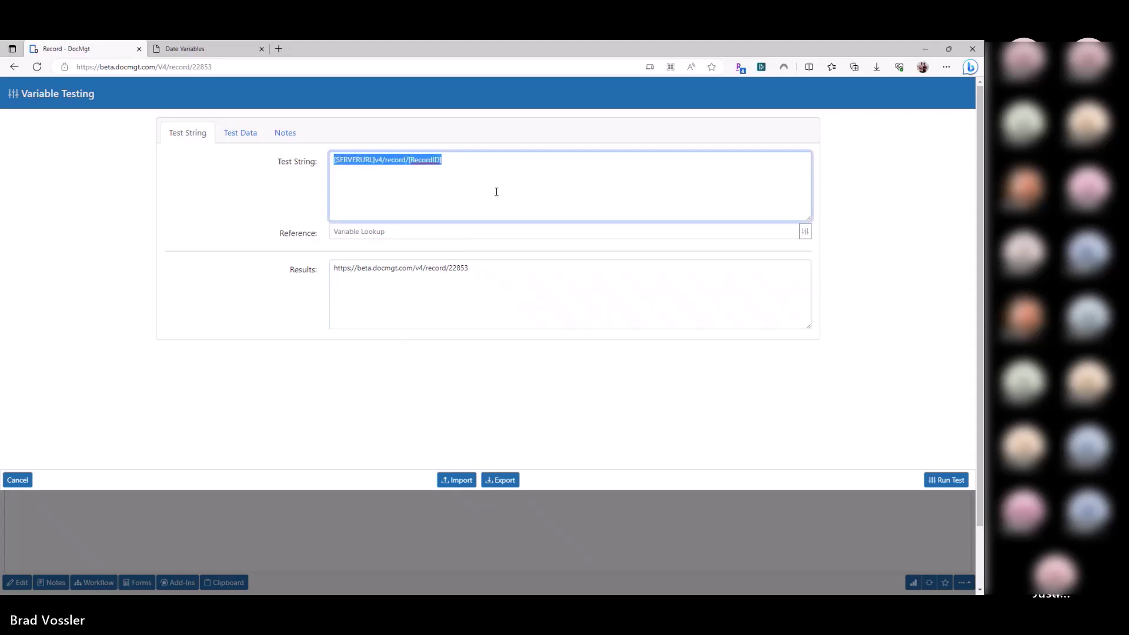
pyautogui.press('BackSpace')
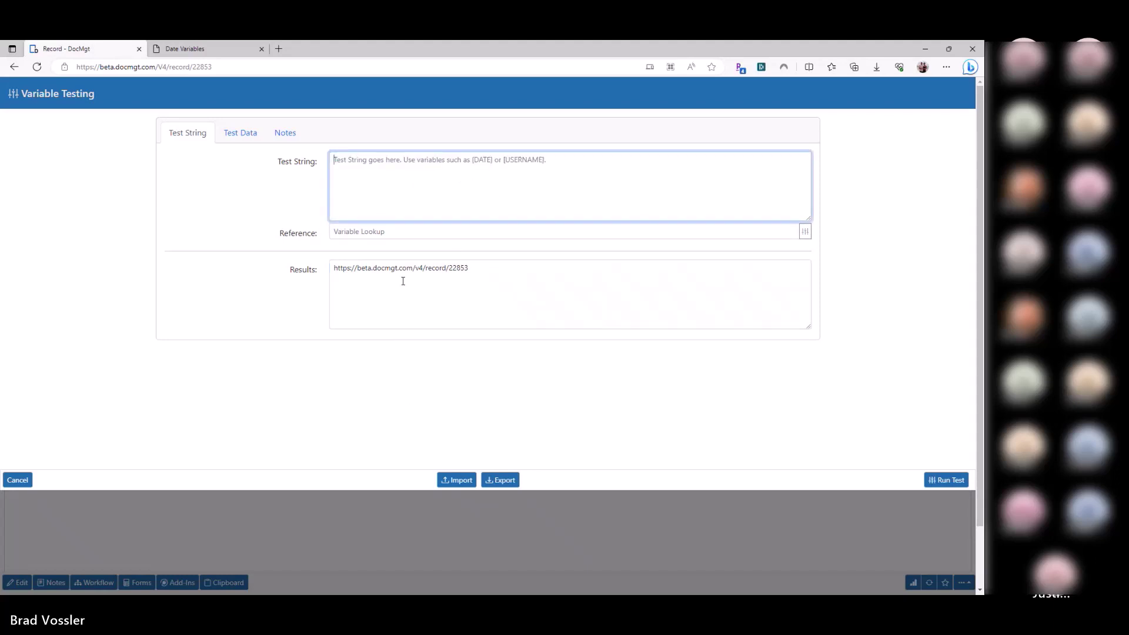
pyautogui.click(402, 281)
pyautogui.click(411, 184)
pyautogui.hotkey('ctrl', 'z')
# Step: Close Variable Testing and open the record's data for editing to look up the SignerName field name
pyautogui.doubleClick(422, 160)
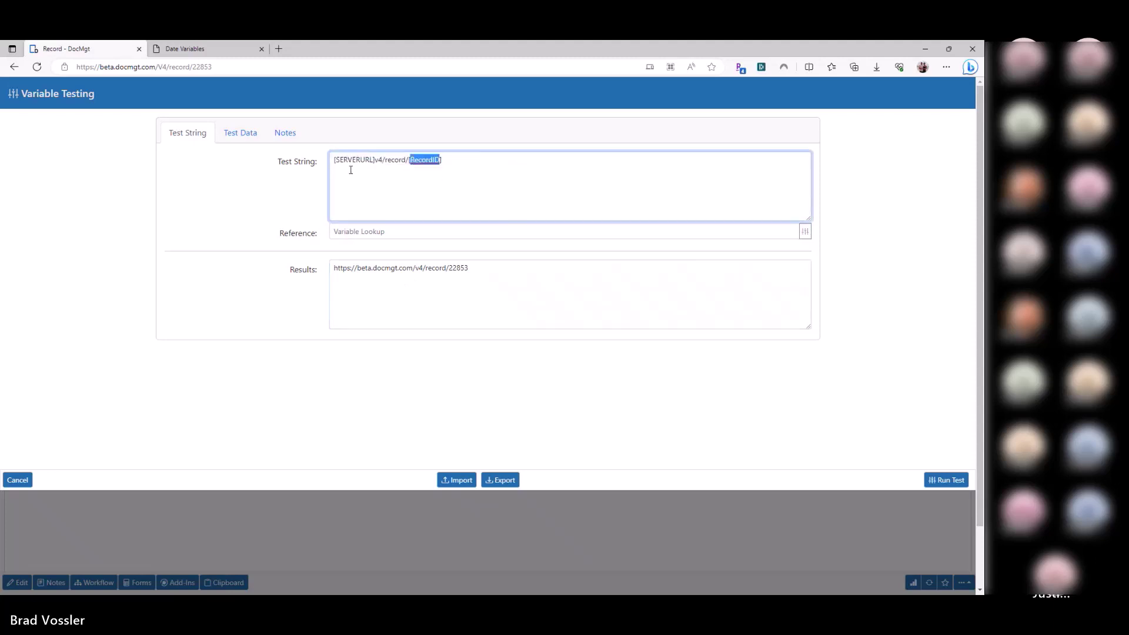
pyautogui.doubleClick(352, 160)
pyautogui.doubleClick(425, 160)
pyautogui.press('Escape')
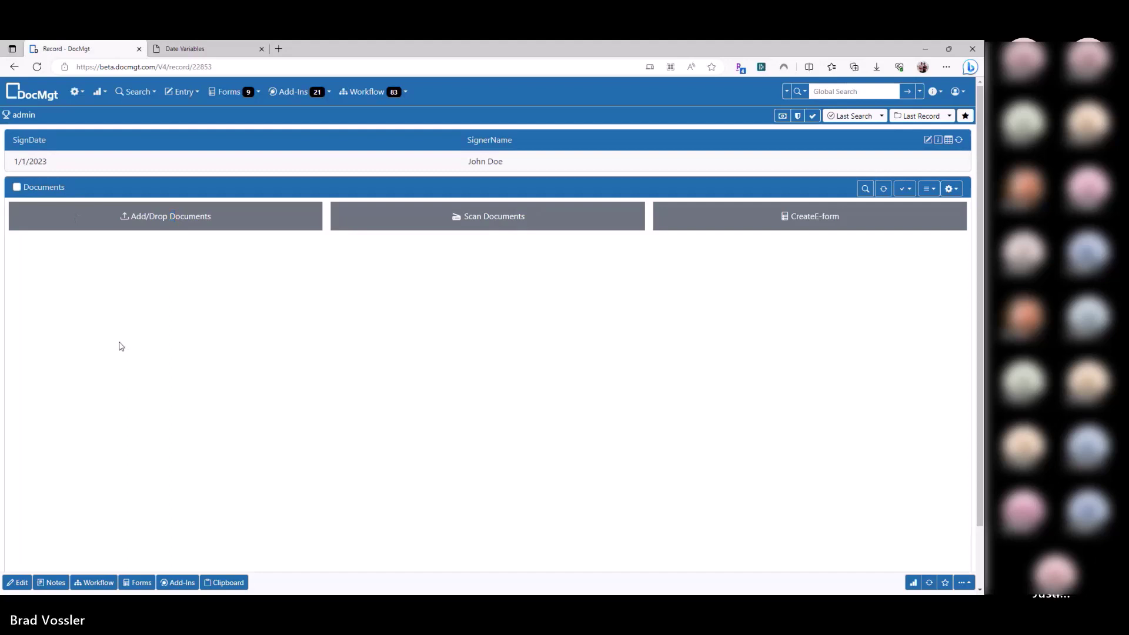
pyautogui.press('e')
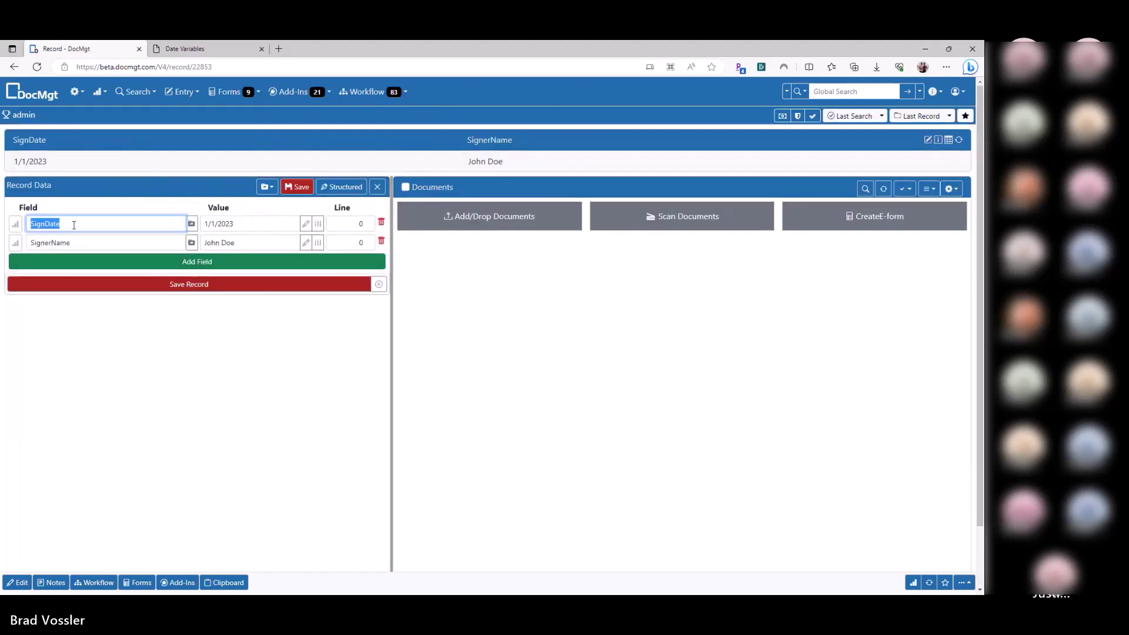
pyautogui.click(56, 242)
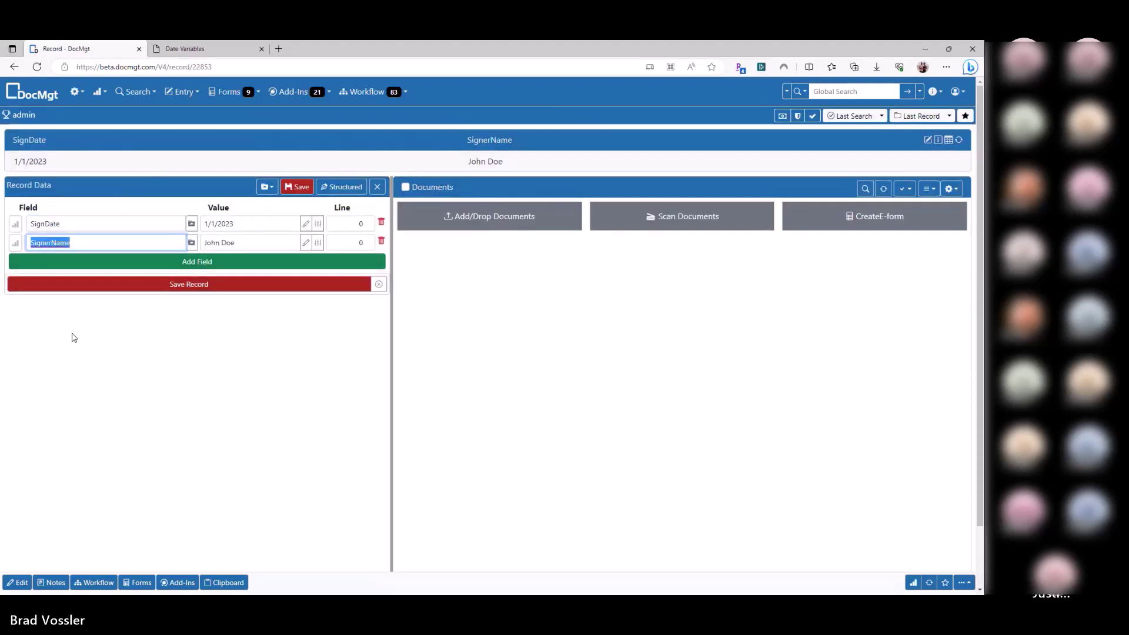
# Step: Check the Record ID in Variable Testing's test data, replace the test string with [SignerName] and run the test
pyautogui.click(76, 91)
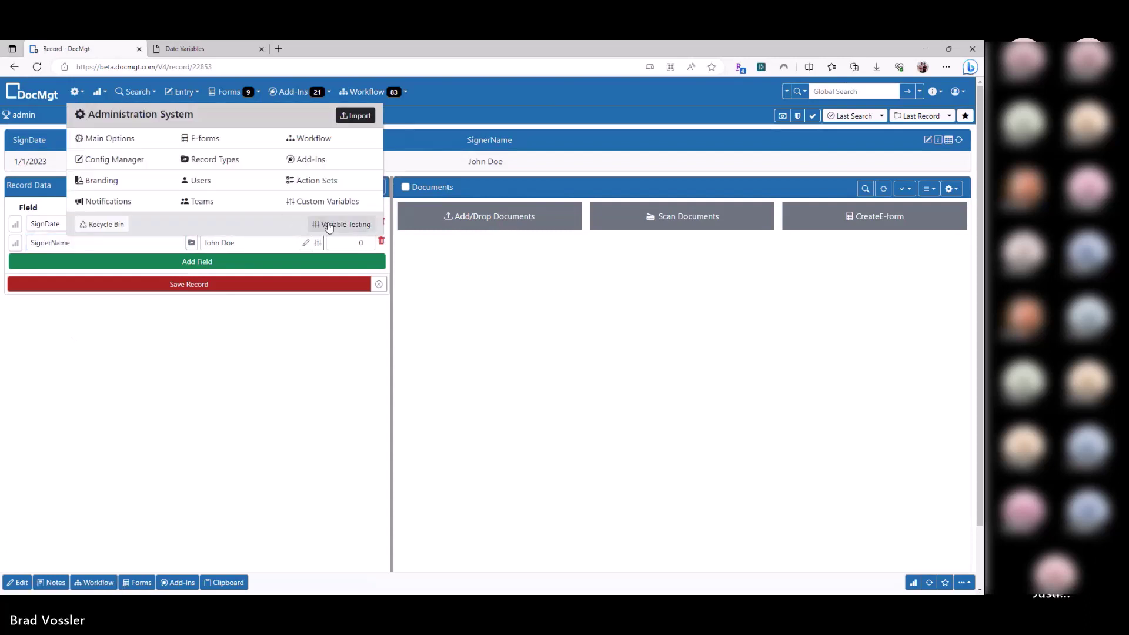
pyautogui.click(326, 224)
pyautogui.click(507, 169)
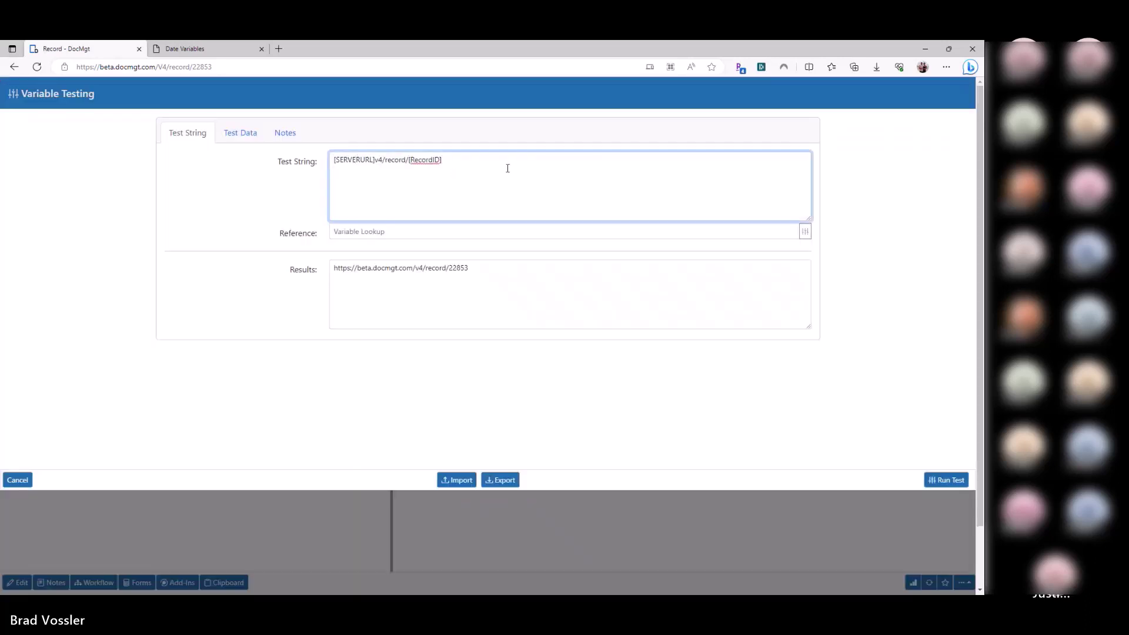
pyautogui.hotkey('ctrl', 'a')
pyautogui.click(254, 133)
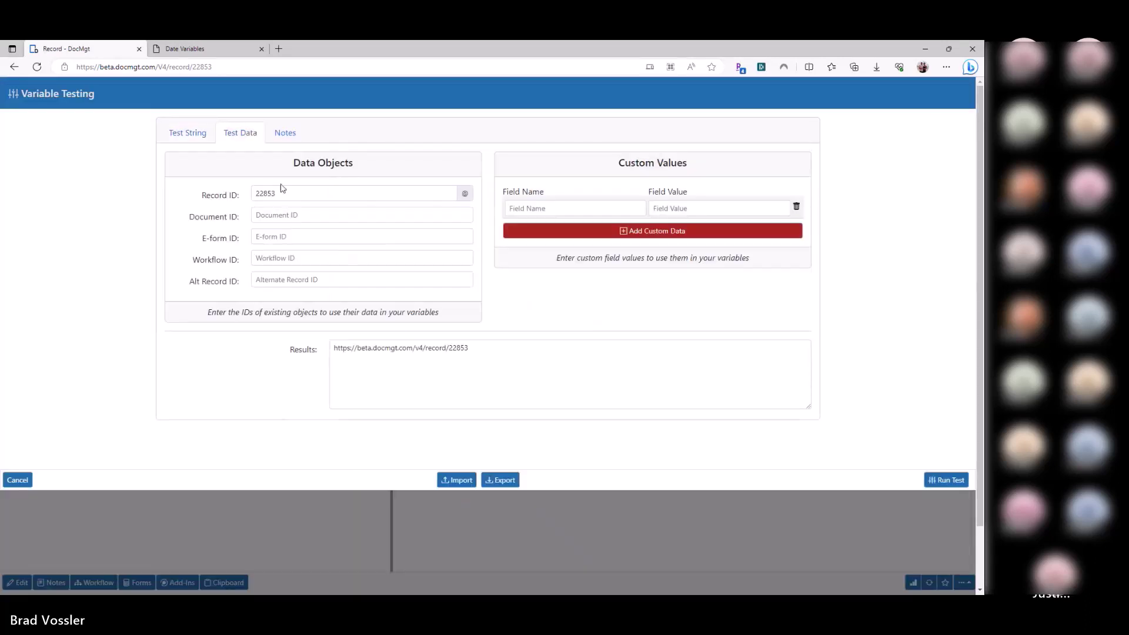
pyautogui.doubleClick(276, 193)
pyautogui.click(187, 134)
pyautogui.click(300, 159)
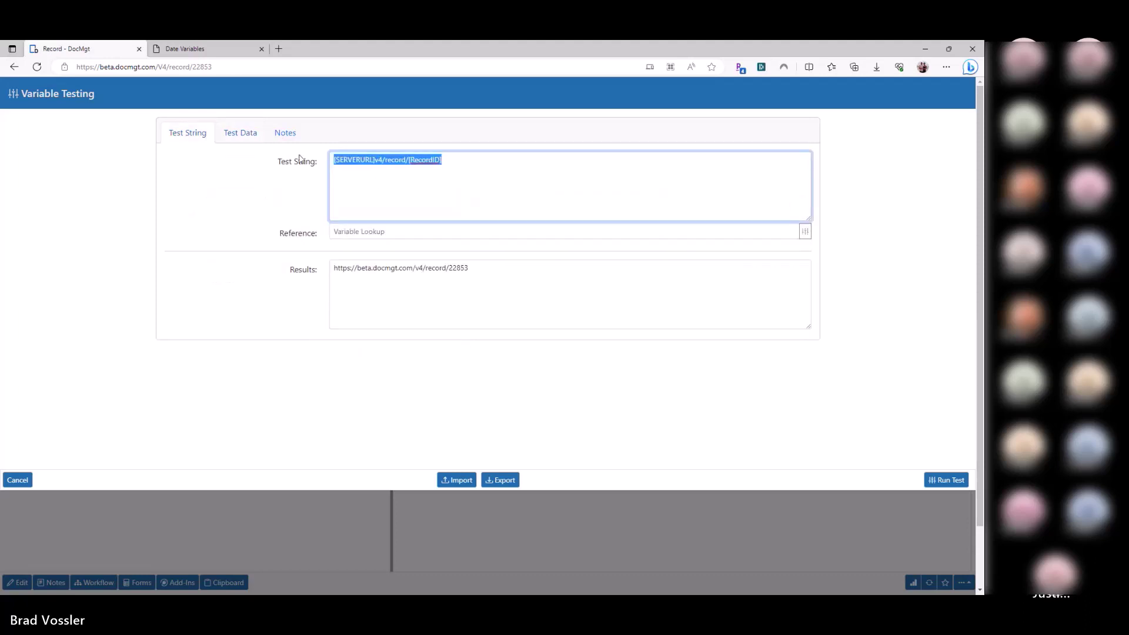
pyautogui.write('[SignerName]')
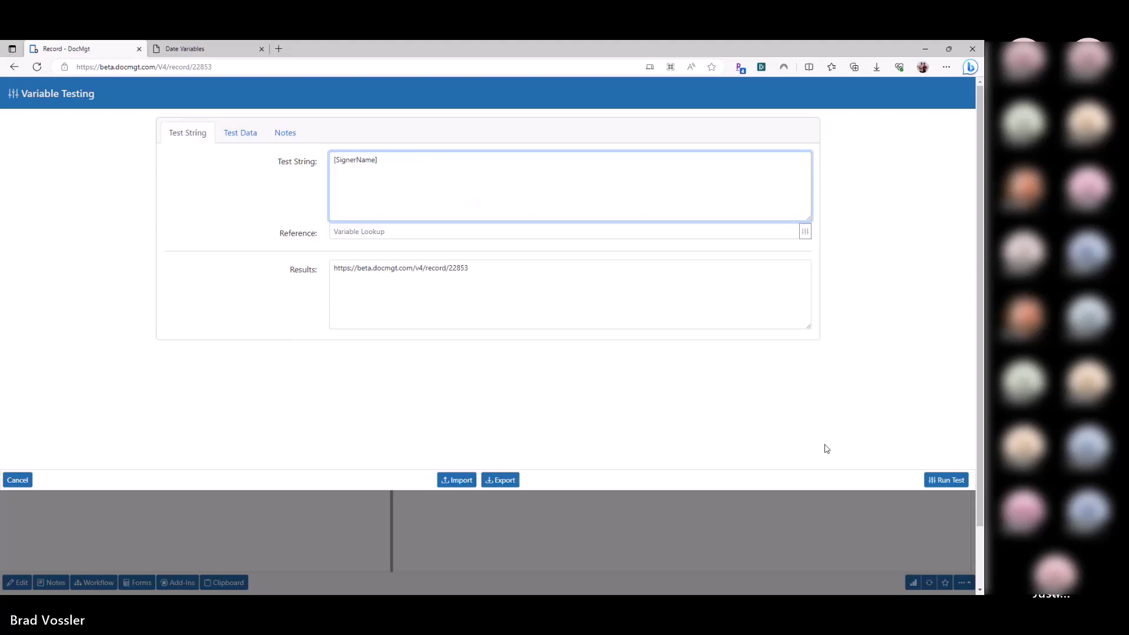
pyautogui.click(946, 480)
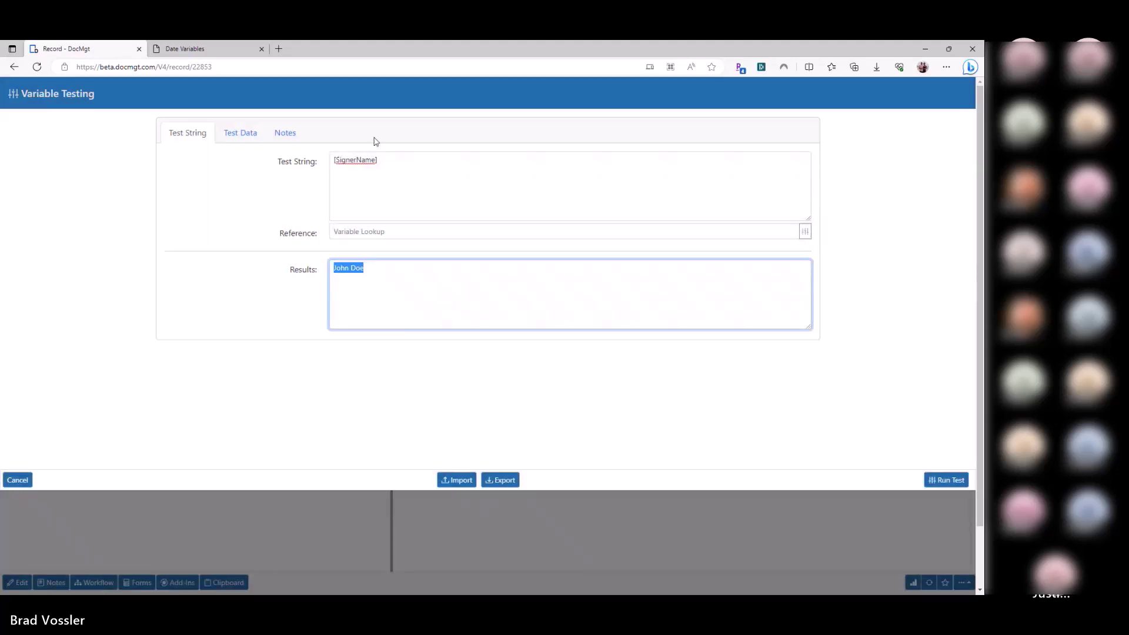
pyautogui.click(374, 160)
# Step: Return to the record data and copy the SignDate field name
pyautogui.press('Escape')
pyautogui.doubleClick(49, 230)
pyautogui.hotkey('ctrl', 'c')
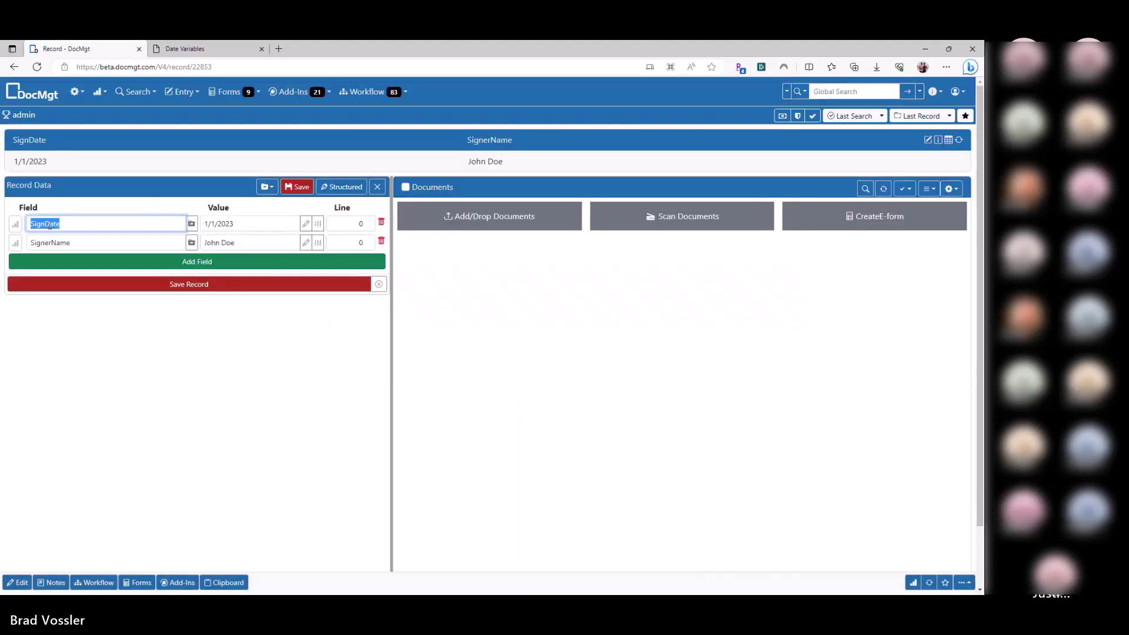
# Step: Reopen Variable Testing, change the variable in the test string to [SignDate] and run the test
pyautogui.click(77, 91)
pyautogui.click(332, 230)
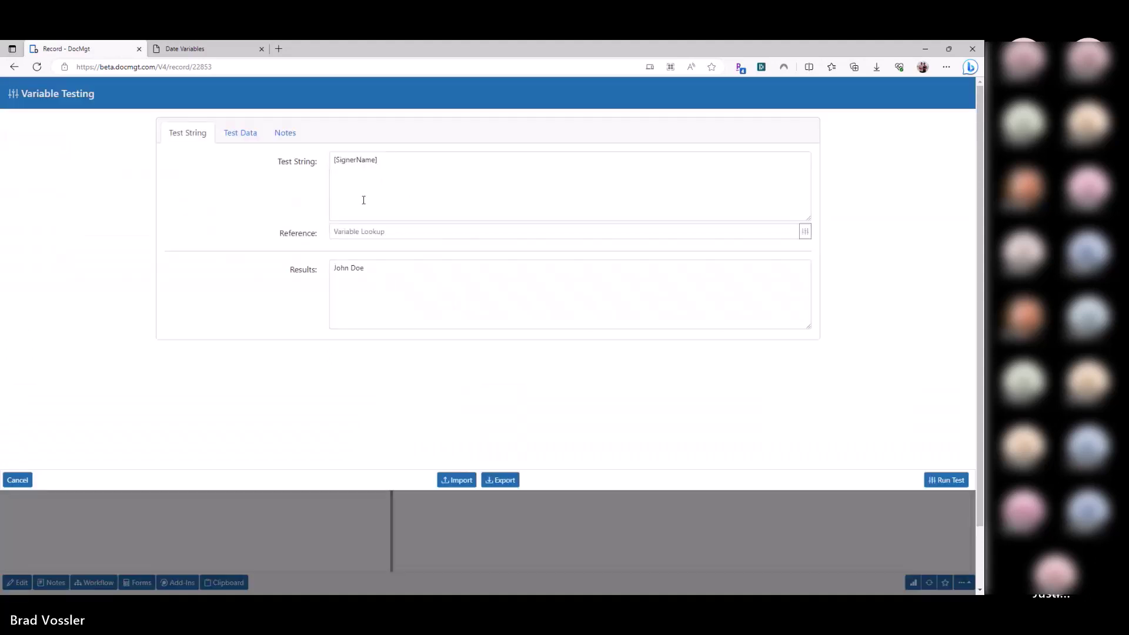
pyautogui.hotkey('ctrl', 'v')
pyautogui.doubleClick(375, 160)
pyautogui.hotkey('ctrl', 'v')
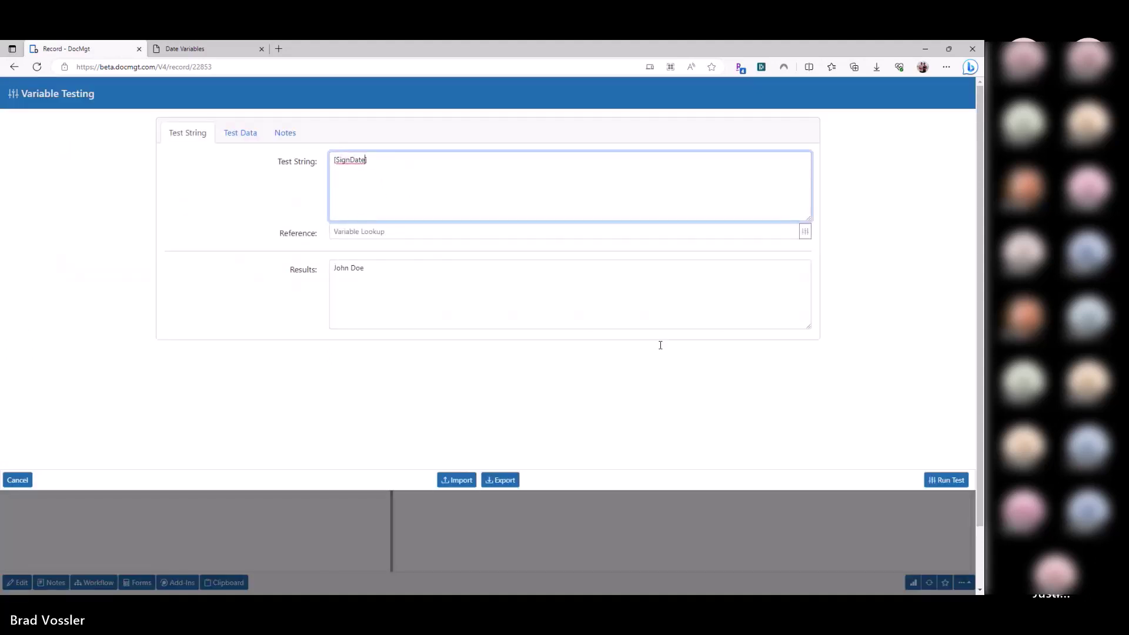
pyautogui.click(945, 480)
pyautogui.click(378, 285)
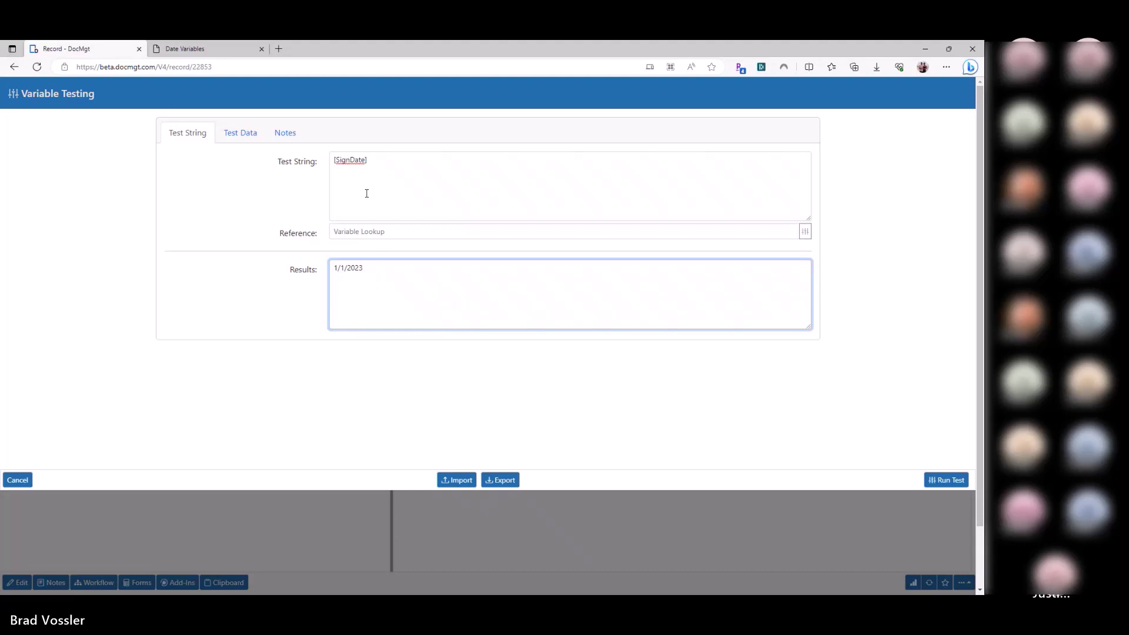
# Step: Return to the record data and examine the SignDate and SignerName field names, including in the structured view
pyautogui.tripleClick(349, 165)
pyautogui.press('Escape')
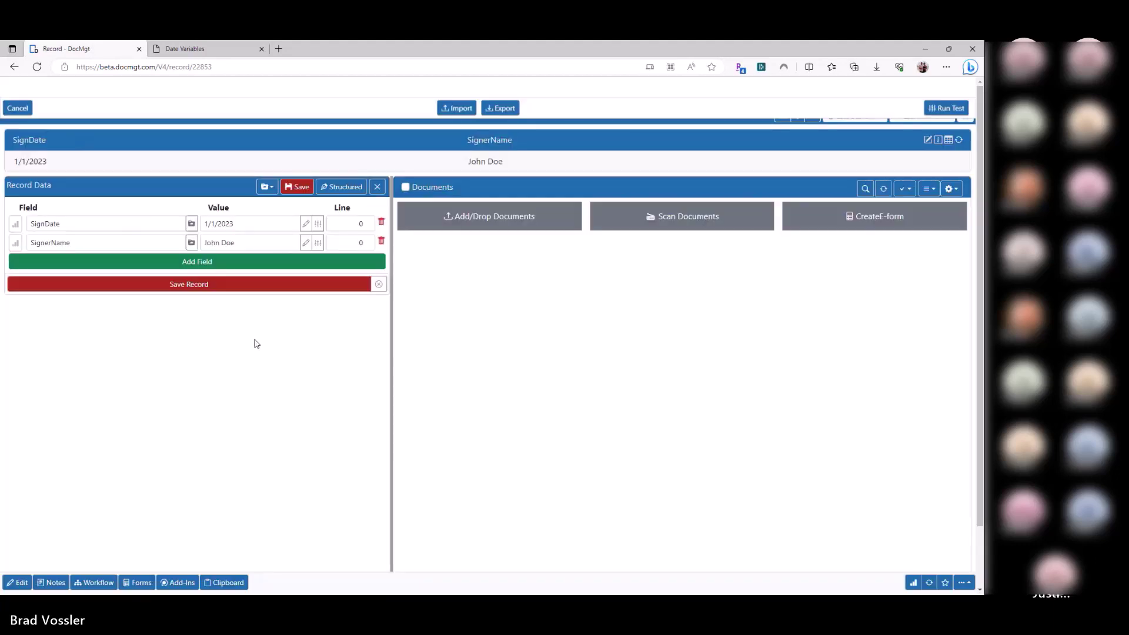
pyautogui.doubleClick(69, 224)
pyautogui.doubleClick(67, 244)
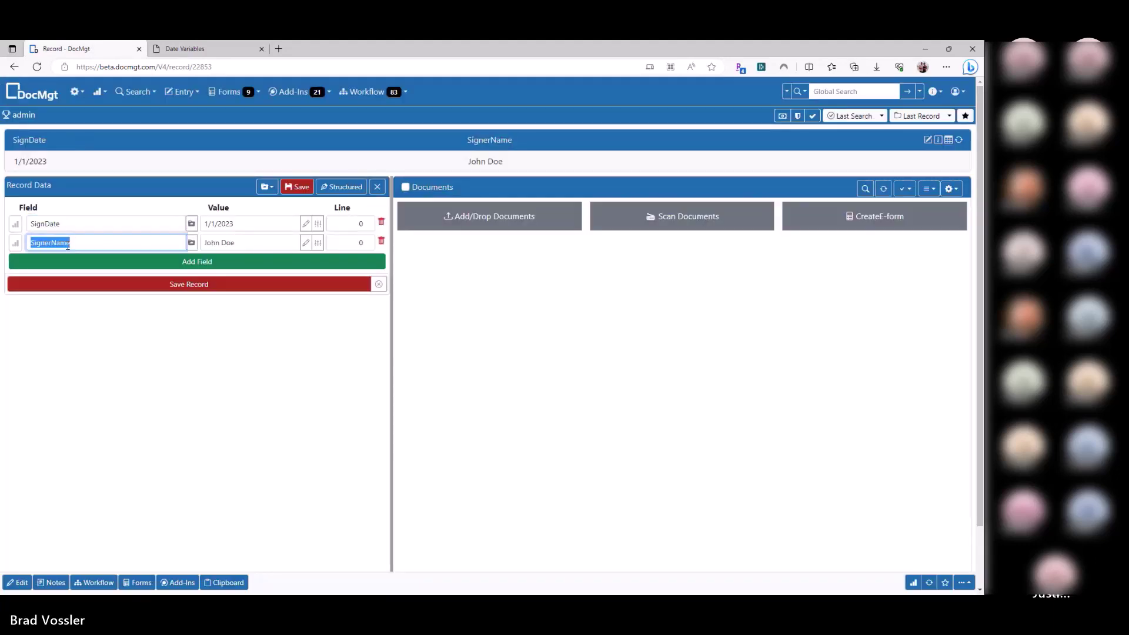
pyautogui.click(347, 189)
pyautogui.click(353, 188)
pyautogui.doubleClick(60, 224)
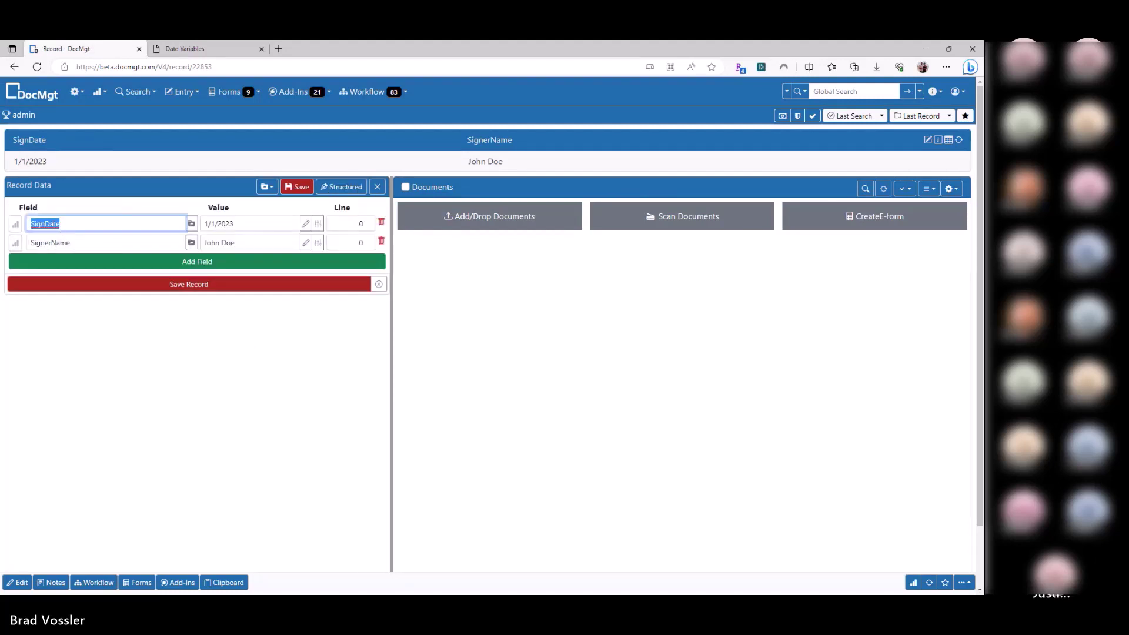
# Step: Reopen Variable Testing and review the [SignDate] test string together with its result
pyautogui.click(76, 91)
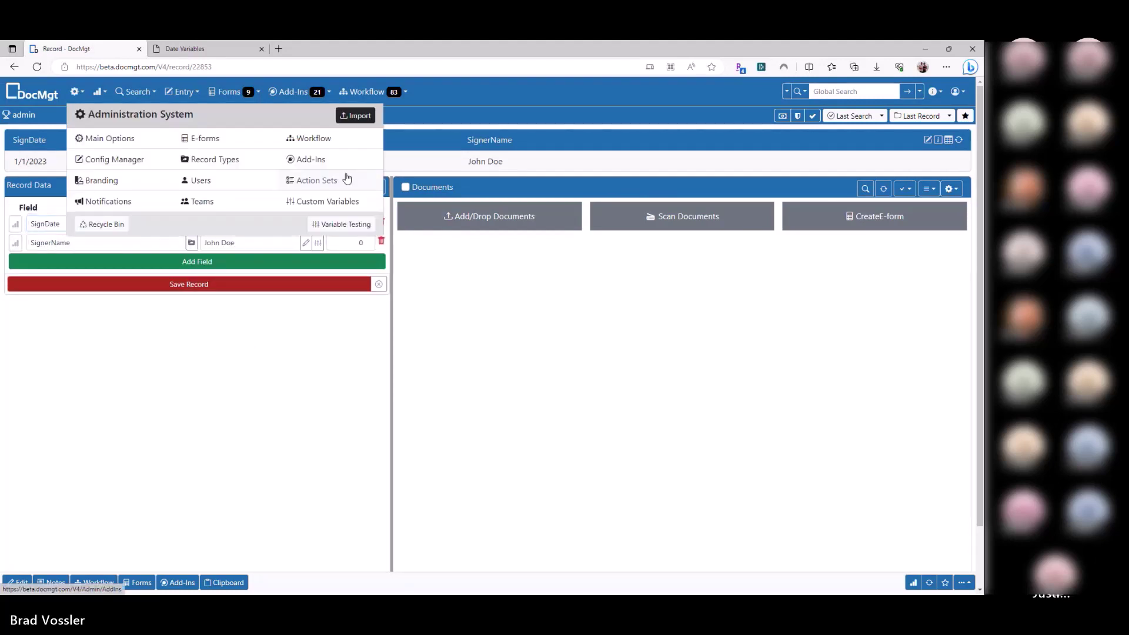
pyautogui.click(341, 225)
pyautogui.tripleClick(350, 160)
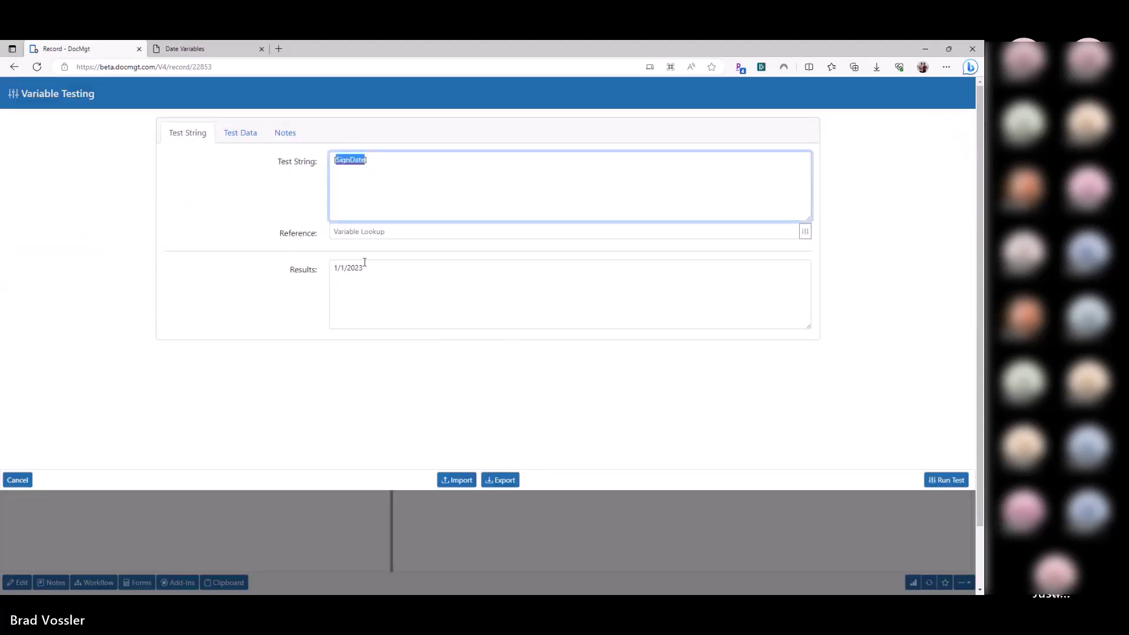
pyautogui.click(386, 270)
pyautogui.moveTo(385, 270); pyautogui.dragTo(304, 239)
# Step: Insert [SignerName] and a hyphen before [SignDate] in the test string and run the combined test
pyautogui.click(392, 171)
pyautogui.press('Home')
pyautogui.write('[SignerName] -')
pyautogui.moveTo(420, 175); pyautogui.dragTo(333, 171)
pyautogui.click(333, 171)
pyautogui.doubleClick(339, 160)
pyautogui.moveTo(401, 160); pyautogui.dragTo(433, 186)
pyautogui.click(951, 481)
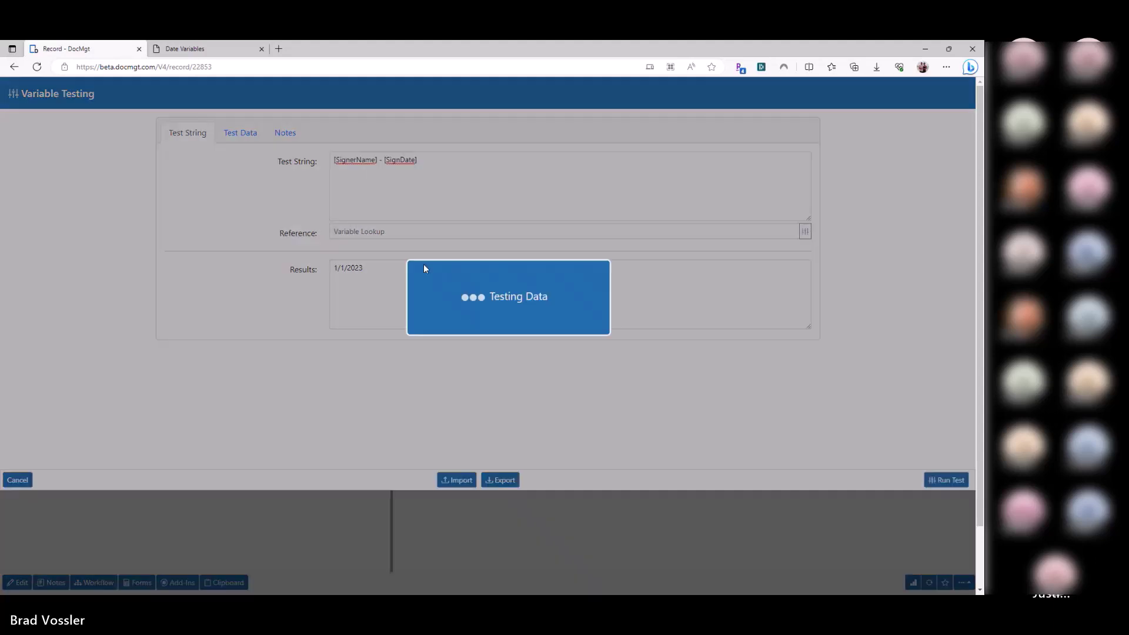
# Step: Review the combined [SignerName] and [SignDate] test string against its result
pyautogui.moveTo(334, 162); pyautogui.dragTo(431, 159)
pyautogui.moveTo(338, 268); pyautogui.dragTo(430, 267)
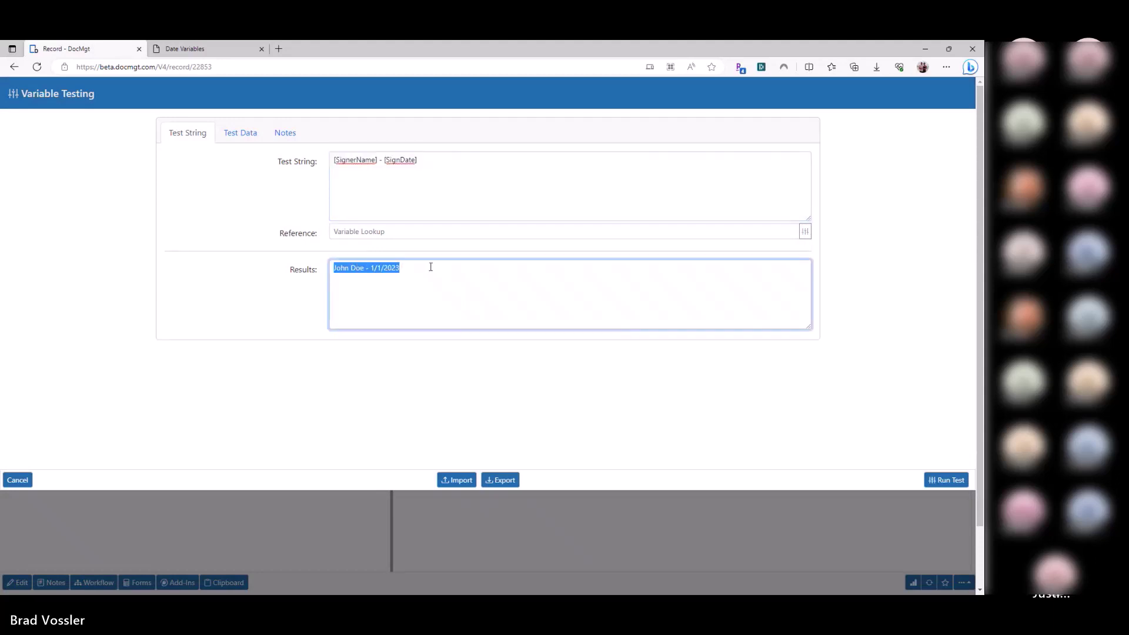
pyautogui.click(447, 178)
pyautogui.moveTo(410, 263); pyautogui.dragTo(361, 247)
pyautogui.click(487, 219)
pyautogui.moveTo(418, 160); pyautogui.dragTo(305, 159)
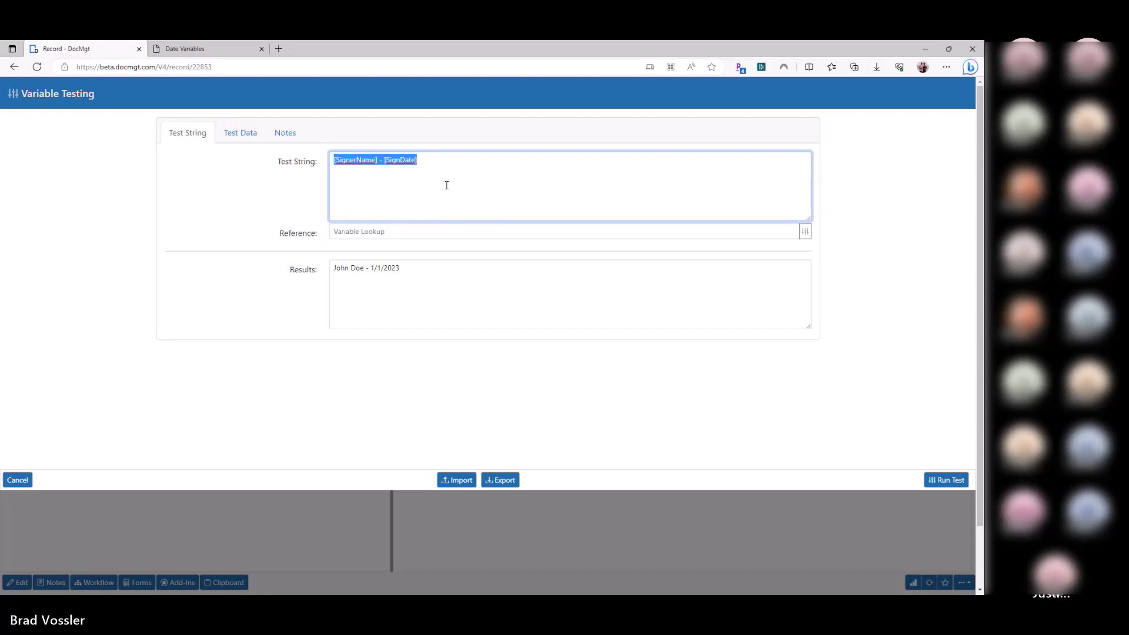
# Step: Put "Hello," before [SignerName], replace the hyphen before [SignDate] with "You signed this on", and run the test
pyautogui.press('Home')
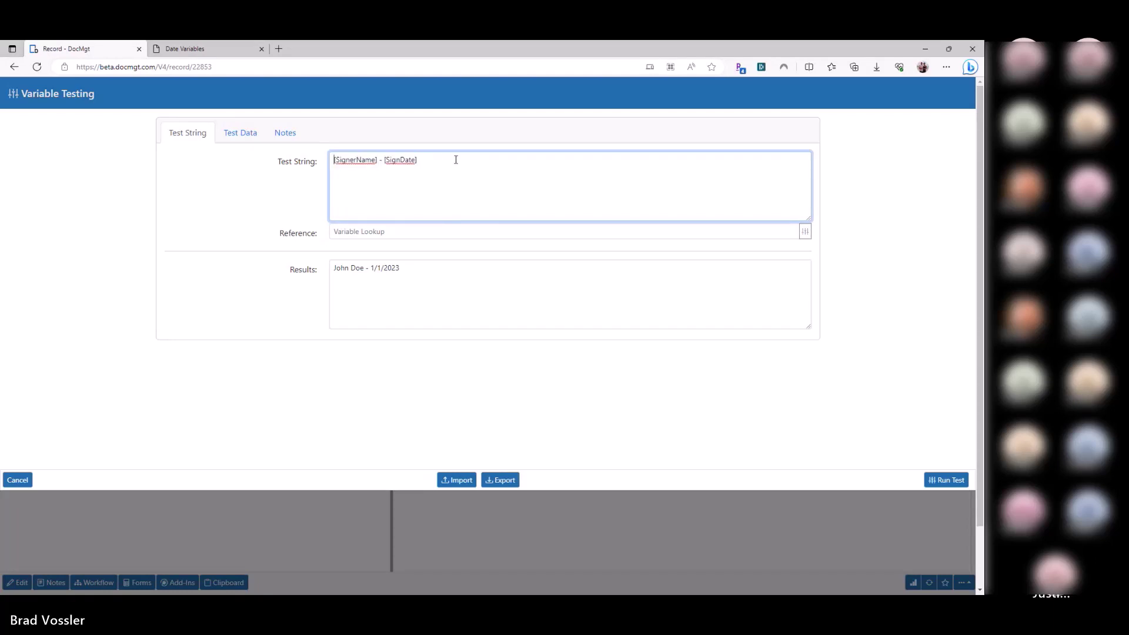
pyautogui.write('Helloo,')
pyautogui.press('Left')
pyautogui.press('BackSpace')
pyautogui.press('BackSpace')
pyautogui.write(', You signed this ')
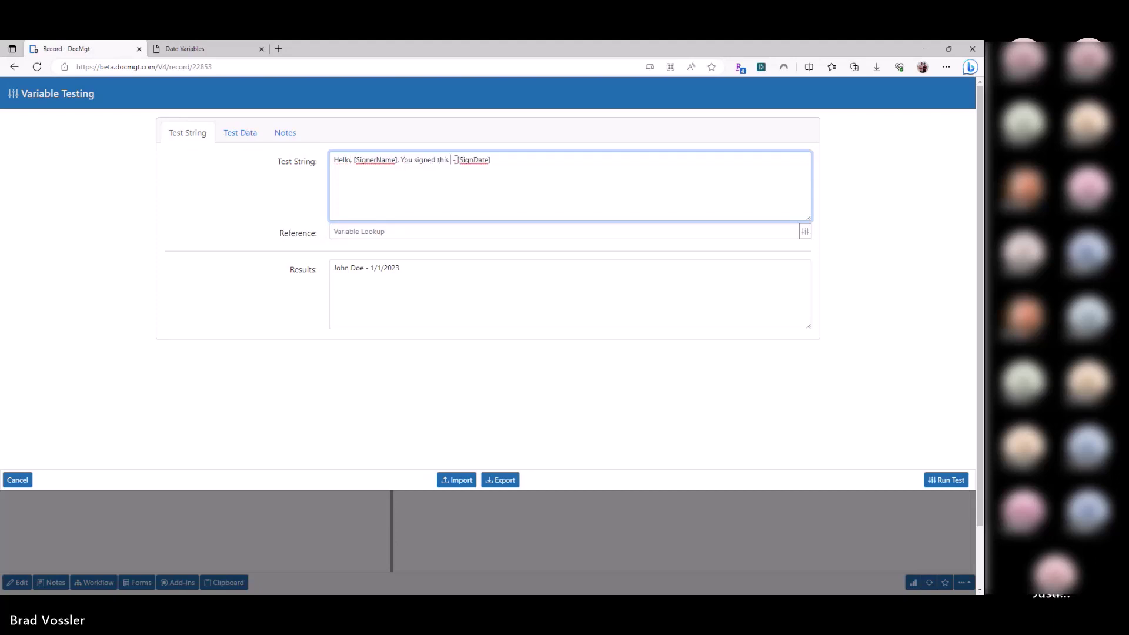
pyautogui.write('on')
pyautogui.press('Delete')
pyautogui.click(939, 480)
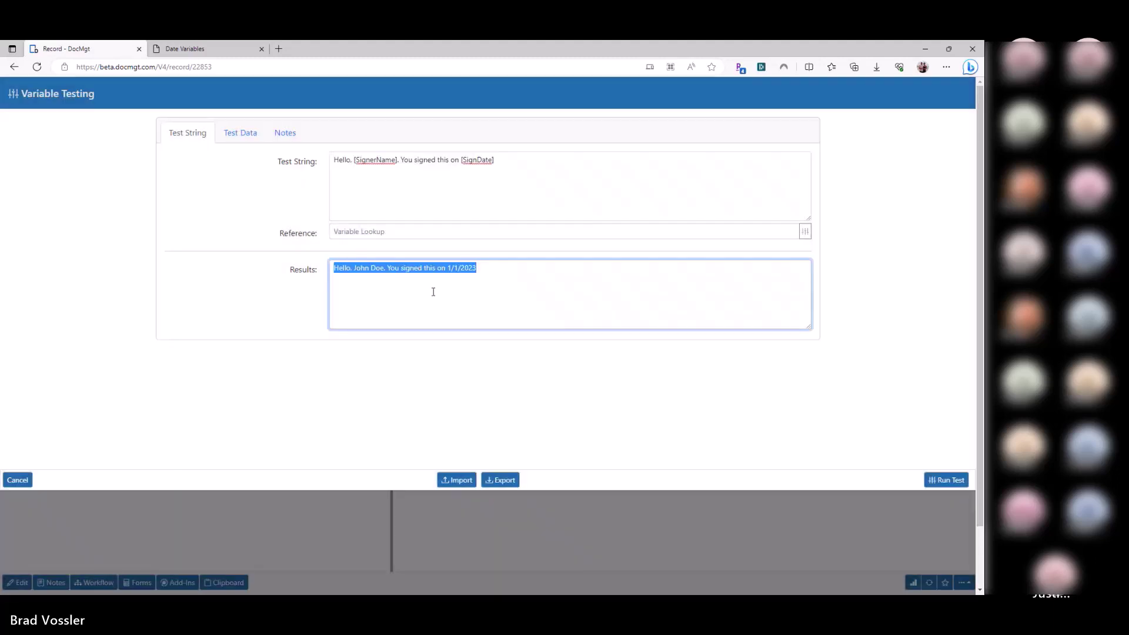
# Step: Review the greeting sentence's result against its test string
pyautogui.scroll(-2, 503, 279)
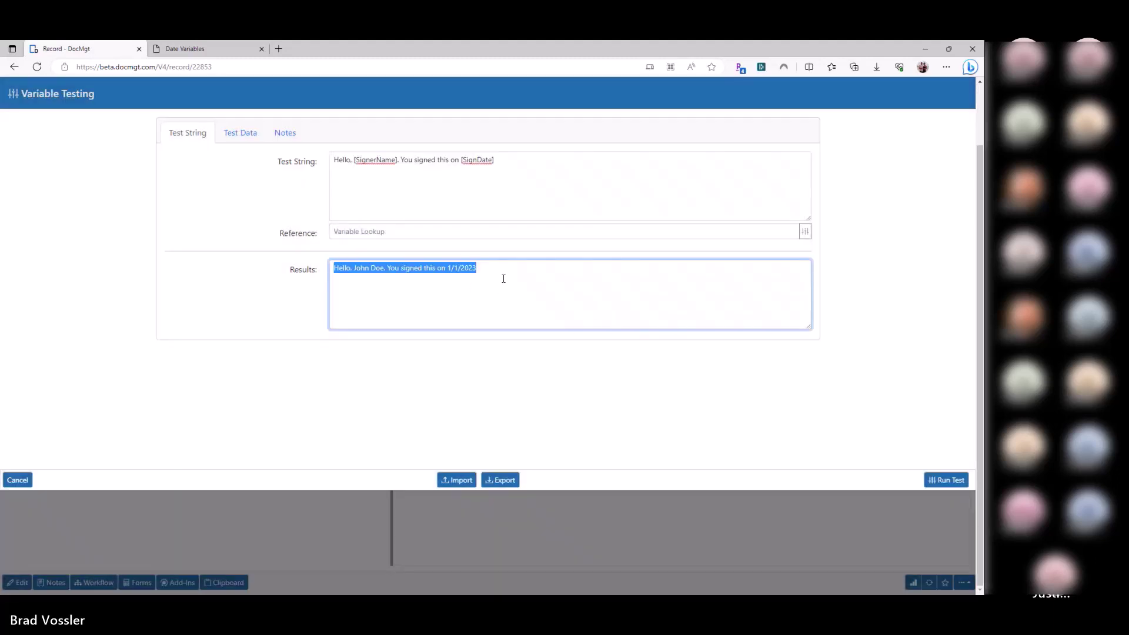
pyautogui.click(497, 271)
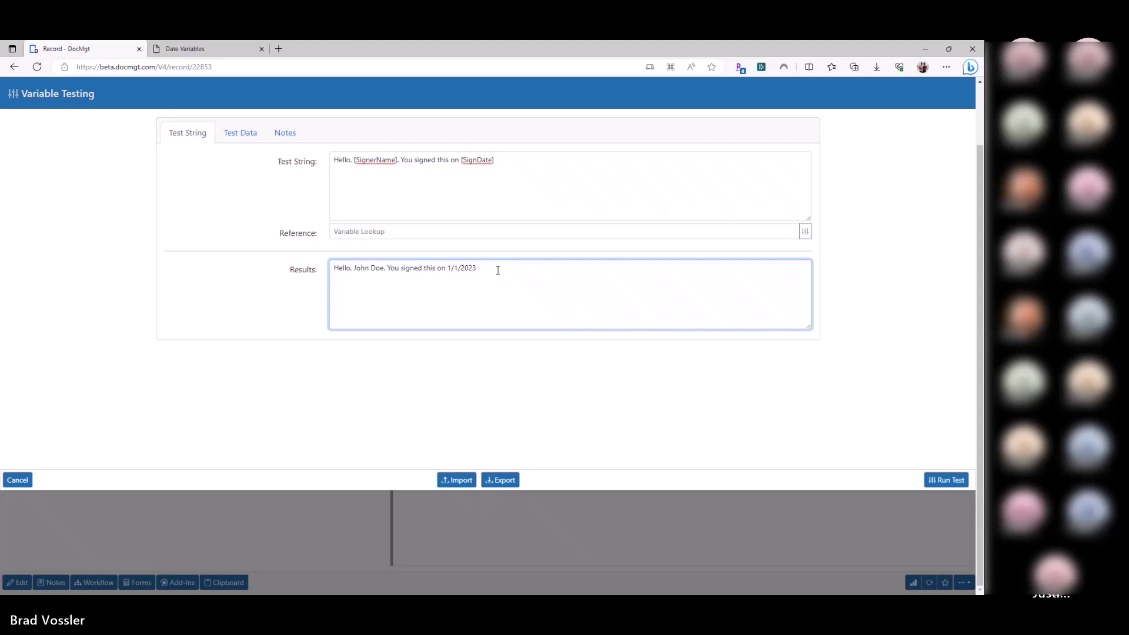
pyautogui.click(635, 192)
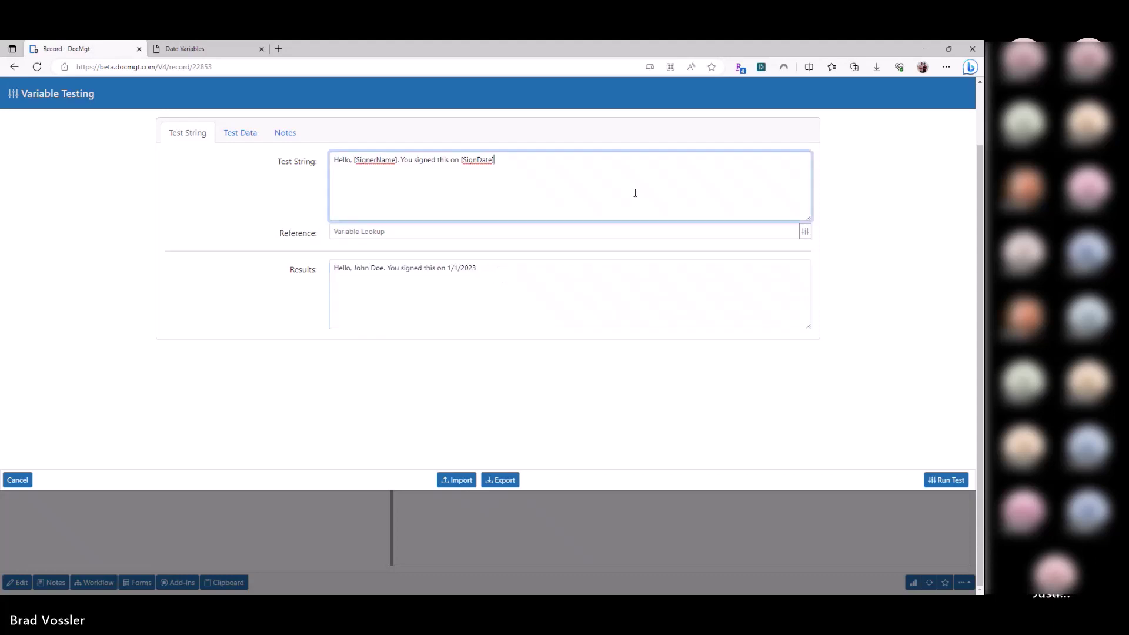
pyautogui.moveTo(551, 169); pyautogui.dragTo(266, 171)
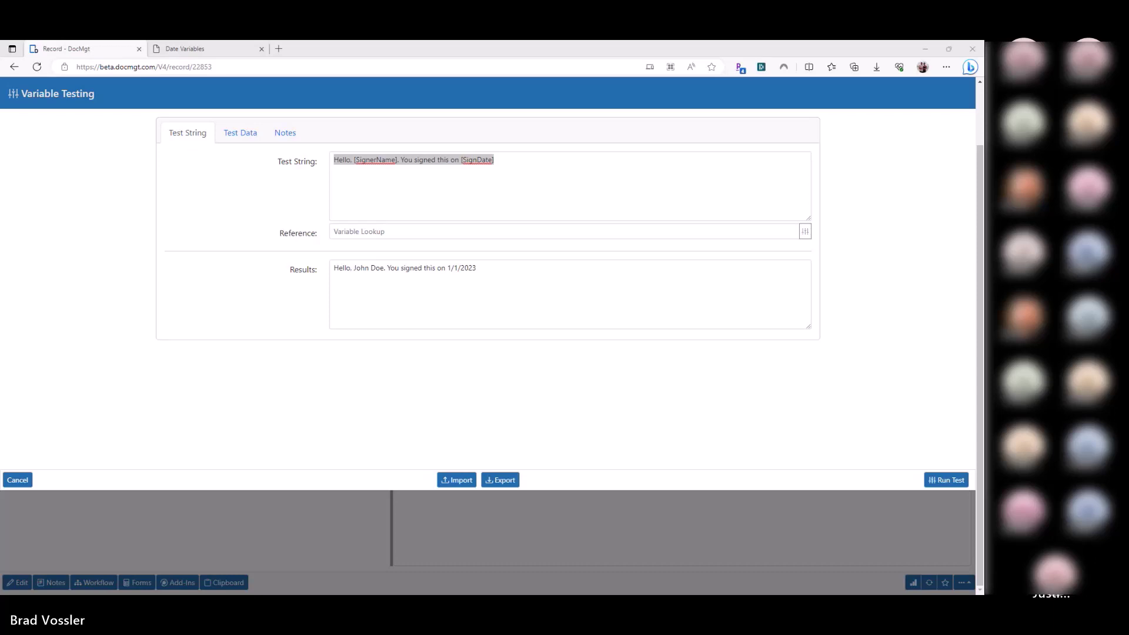
# Step: Open the Document Variables page in the variable replacement help and look through its list
pyautogui.click(207, 53)
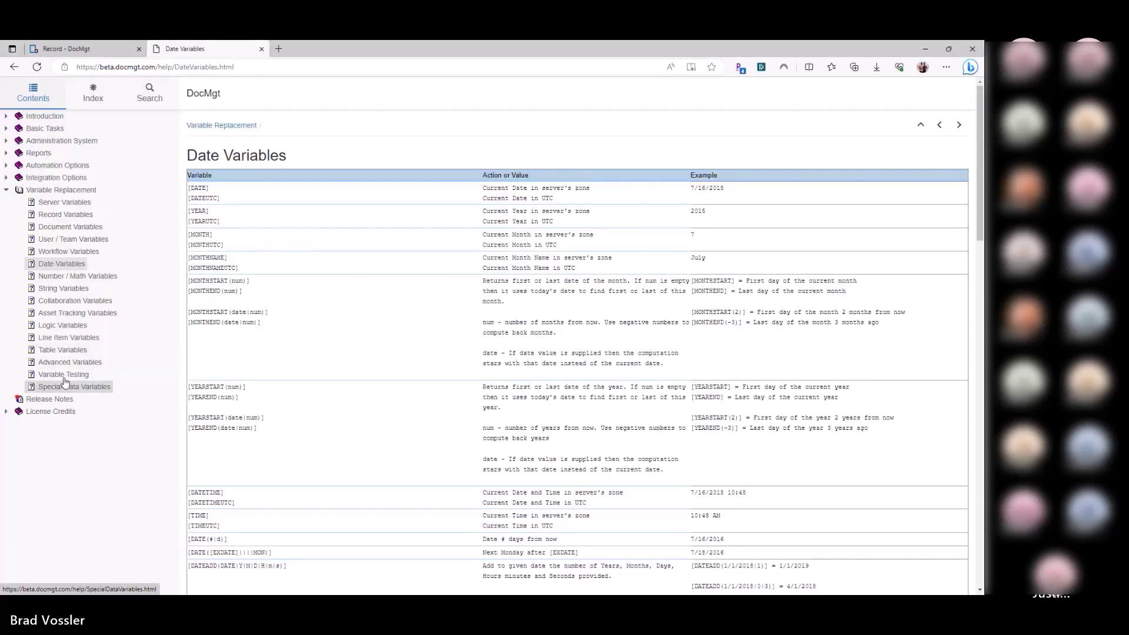
pyautogui.click(70, 227)
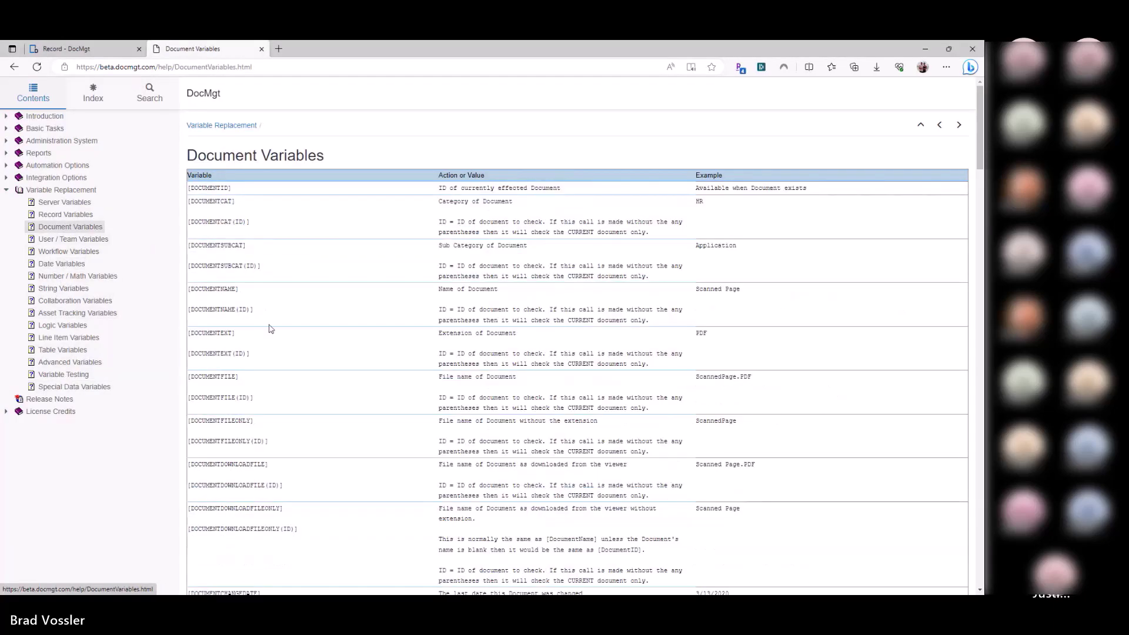
pyautogui.scroll(-3, 269, 344)
pyautogui.scroll(-15, 269, 344)
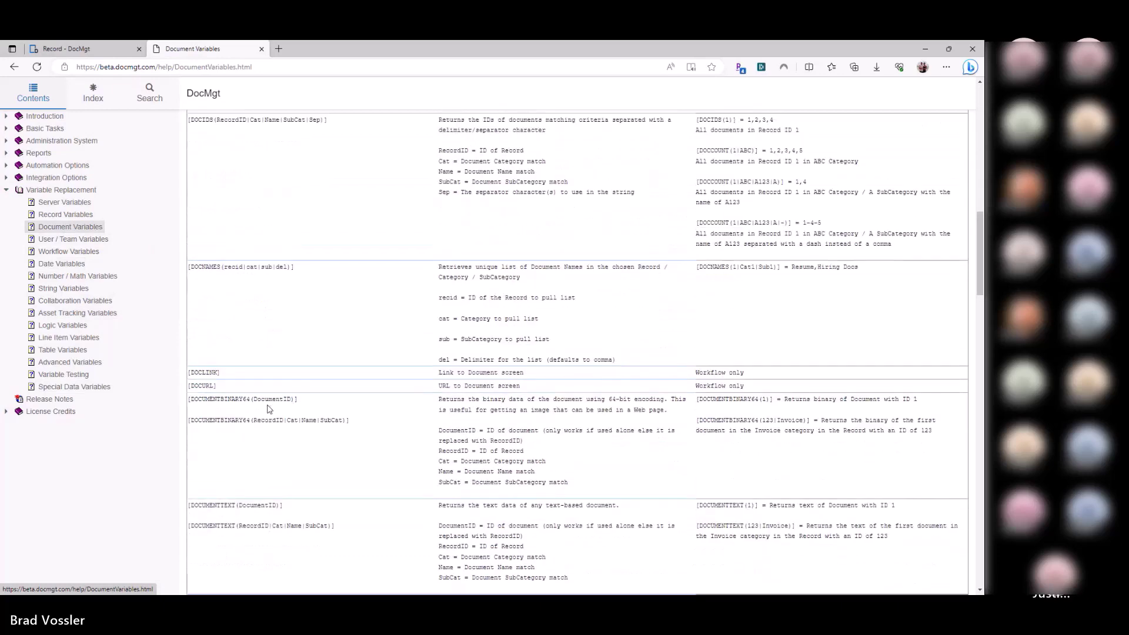
# Step: Return to Variable Testing, replace the whole test string with [DATE] and run the test
pyautogui.hotkey('ctrl', 'shift', 'Tab')
pyautogui.click(540, 160)
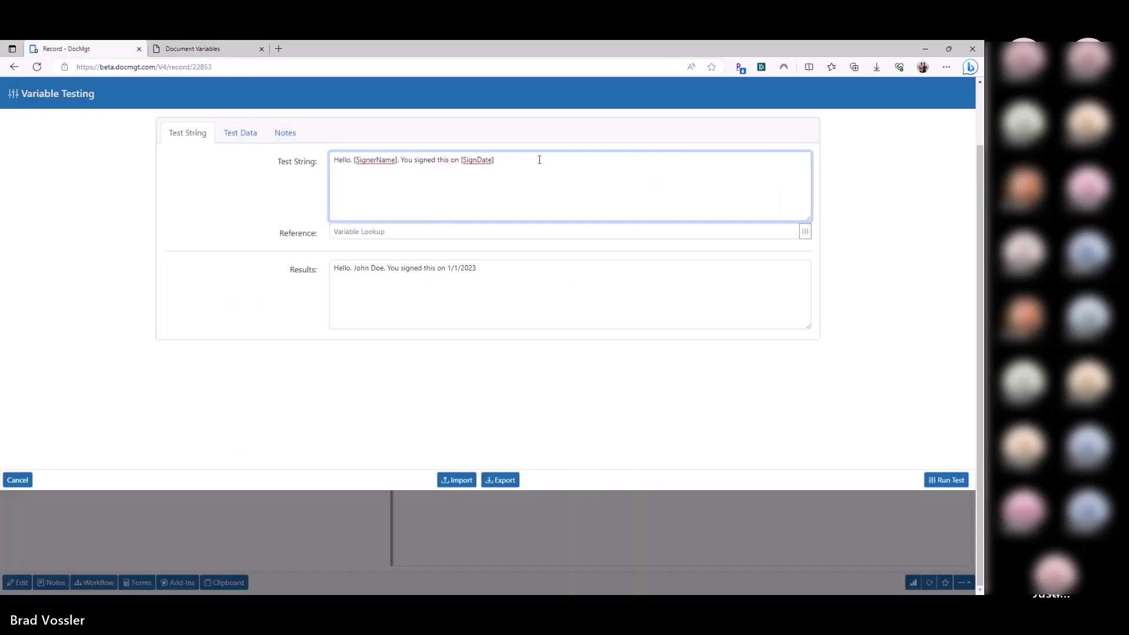
pyautogui.hotkey('ctrl', 'a')
pyautogui.press('BackSpace')
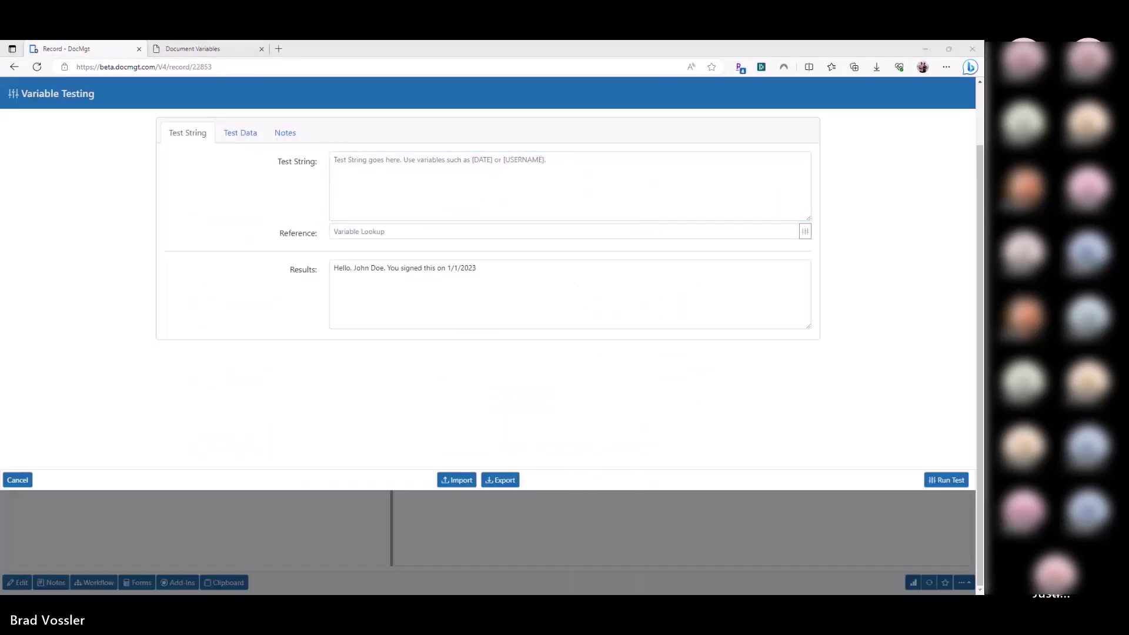
pyautogui.click(461, 178)
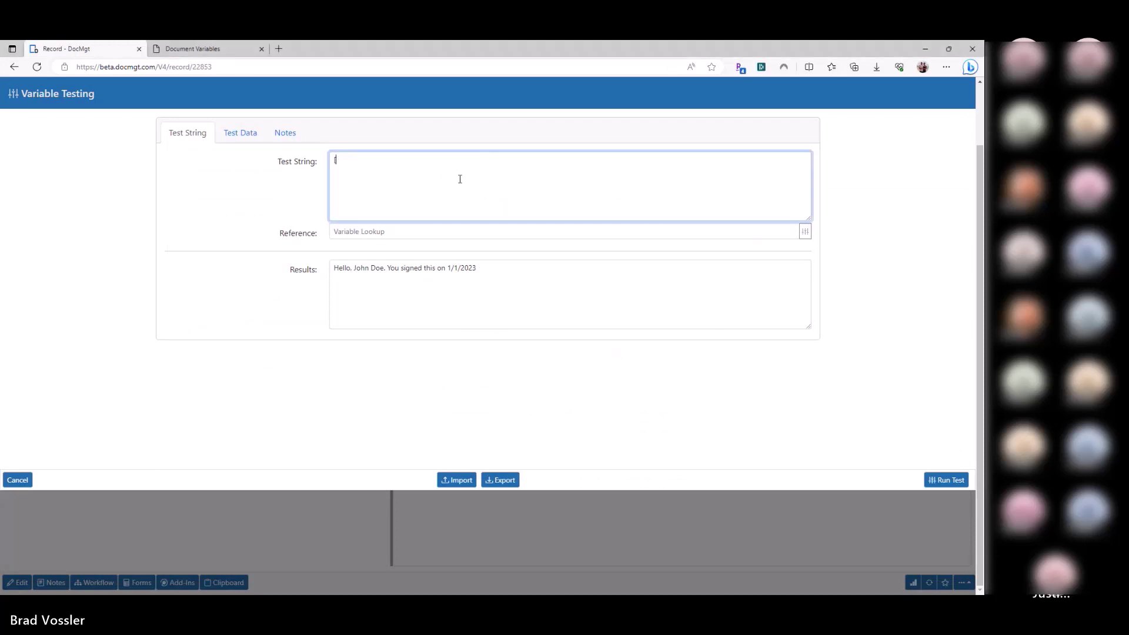
pyautogui.write('[DATE]')
pyautogui.click(944, 480)
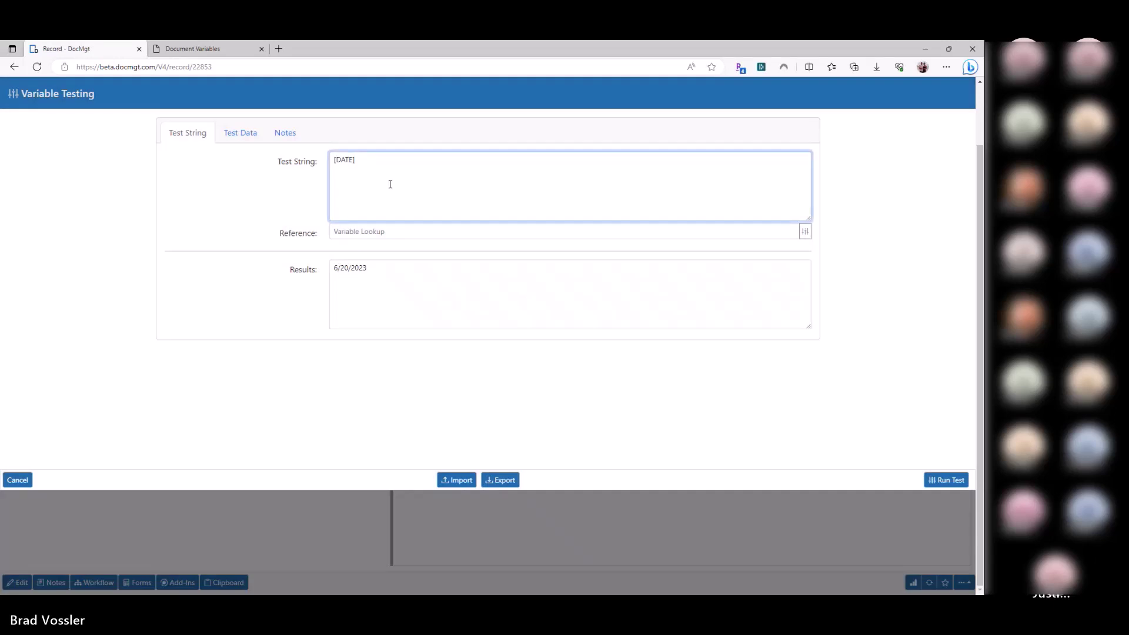
# Step: Nest the date in a DATEADD function that adds one year, [DATEADD([DATE]|1)], and run the test
pyautogui.write('[DATEADD(')
pyautogui.hotkey('shift', 'Home')
pyautogui.press('Right')
pyautogui.press('Right')
pyautogui.press('Delete')
pyautogui.hotkey('shift', 'End')
pyautogui.press('Right')
pyautogui.write('|1)')
pyautogui.click(937, 480)
pyautogui.tripleClick(374, 270)
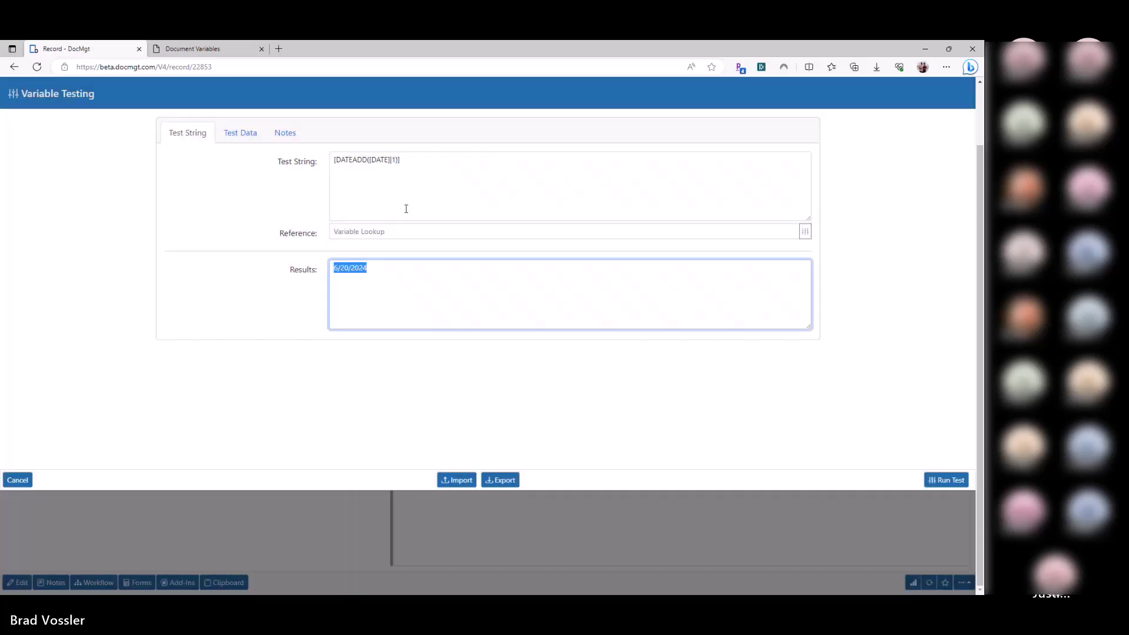
# Step: Extend the date function to [DATEADD([DATE]|1|0|0|4)] to add four hours as well, and run the test
pyautogui.click(395, 159)
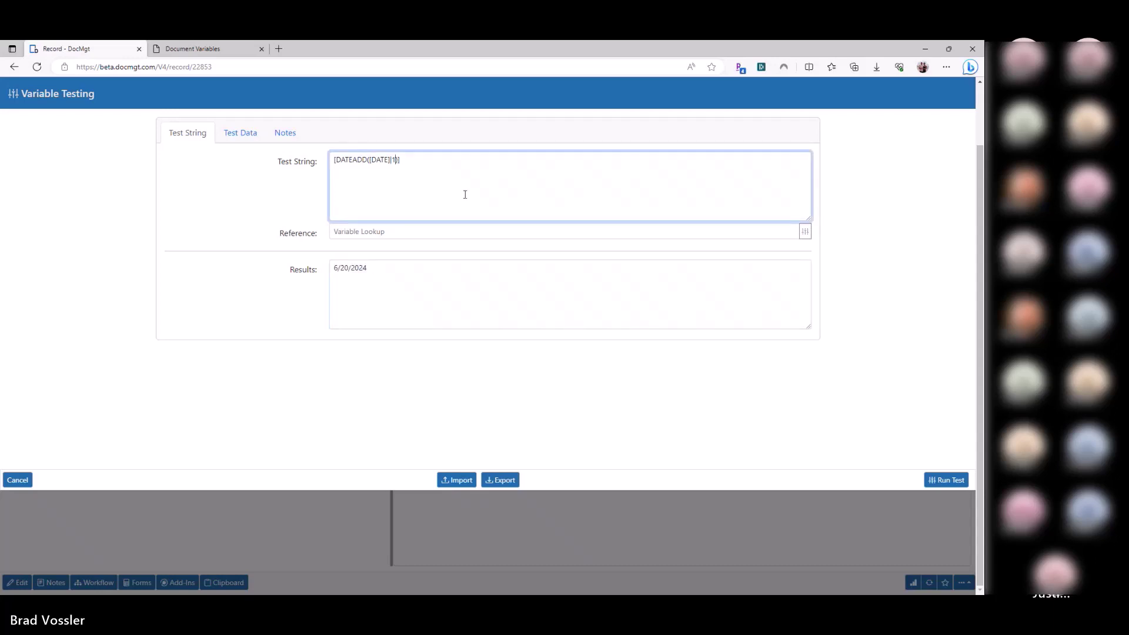
pyautogui.write('|0|0|4')
pyautogui.click(934, 480)
pyautogui.click(459, 188)
pyautogui.moveTo(406, 267); pyautogui.dragTo(329, 269)
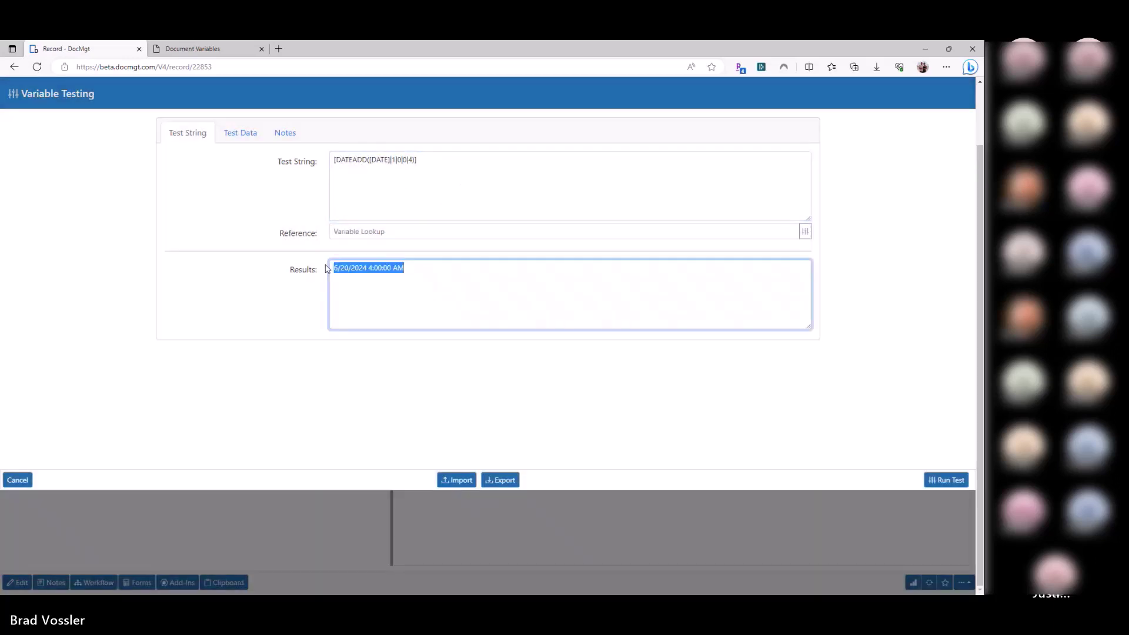
# Step: Remove one zero argument so the test string reads [DATEADD([DATE]|1|0|4)], and run the test
pyautogui.click(426, 179)
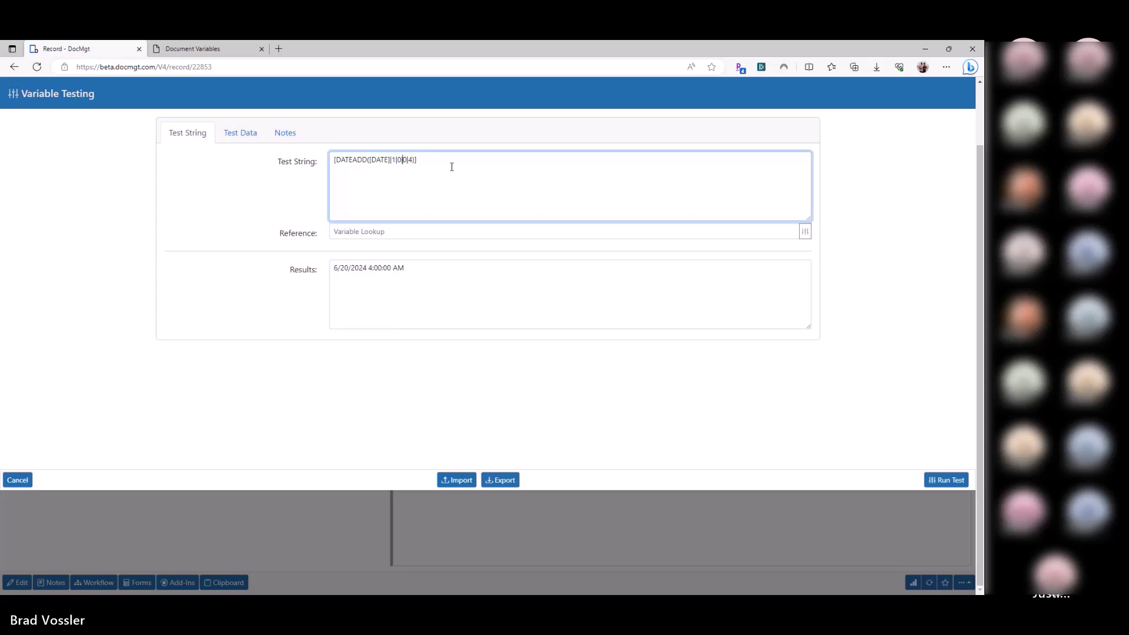
pyautogui.press('BackSpace')
pyautogui.press('BackSpace')
pyautogui.click(938, 480)
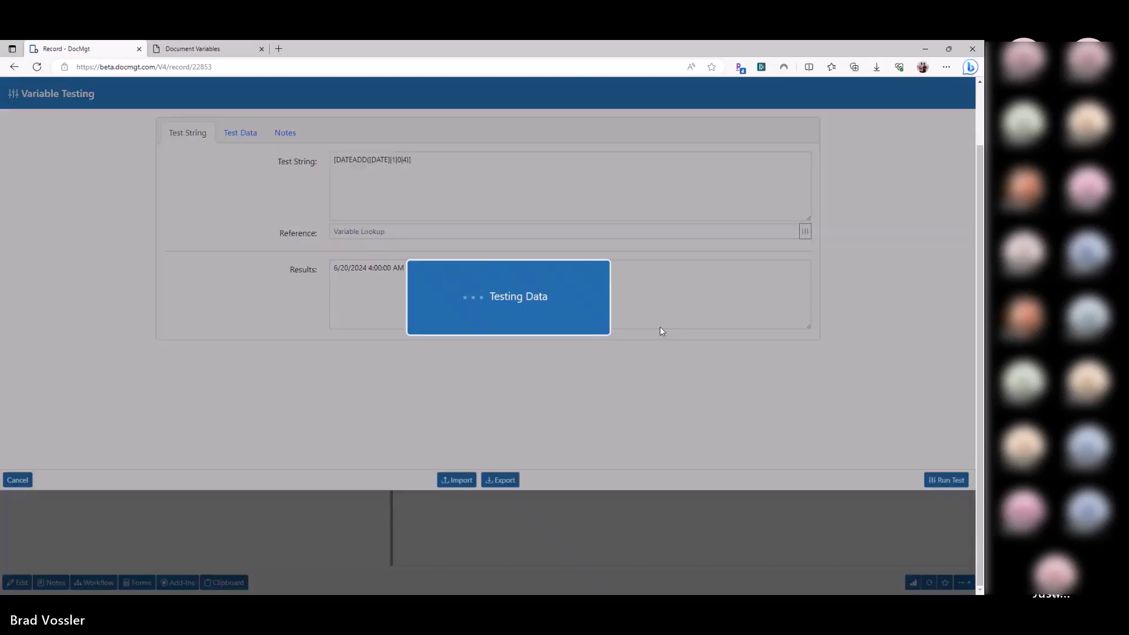
pyautogui.click(378, 268)
pyautogui.moveTo(376, 269); pyautogui.dragTo(327, 273)
pyautogui.click(467, 160)
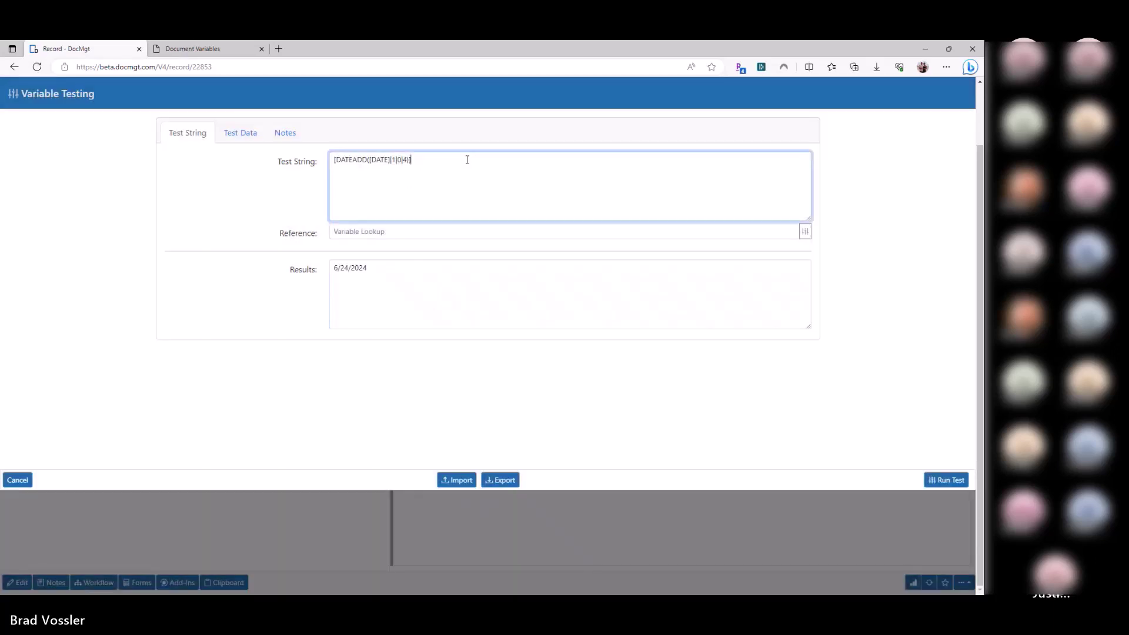
# Step: Change the test string to [LEFT([DATE]|3)] and run the test
pyautogui.tripleClick(467, 159)
pyautogui.moveTo(333, 159); pyautogui.dragTo(367, 159)
pyautogui.press('BackSpace')
pyautogui.write('LEFT')
pyautogui.hotkey('shift', 'Right')
pyautogui.hotkey('shift', 'Right')
pyautogui.hotkey('shift', 'Right')
pyautogui.hotkey('shift', 'Right')
pyautogui.hotkey('shift', 'Right')
pyautogui.write('3')
pyautogui.click(940, 480)
pyautogui.moveTo(336, 266); pyautogui.dragTo(365, 275)
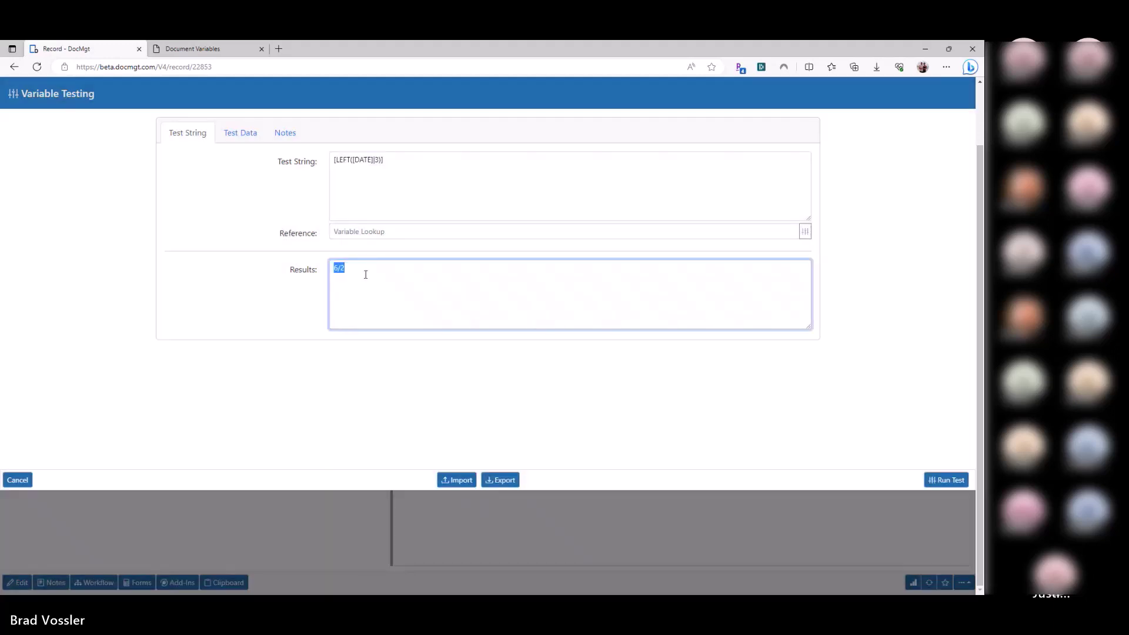
# Step: Try the literal date 6/20/2023 in place of [DATE] inside the LEFT function and undo the replacement
pyautogui.moveTo(390, 159); pyautogui.dragTo(332, 160)
pyautogui.click(357, 162)
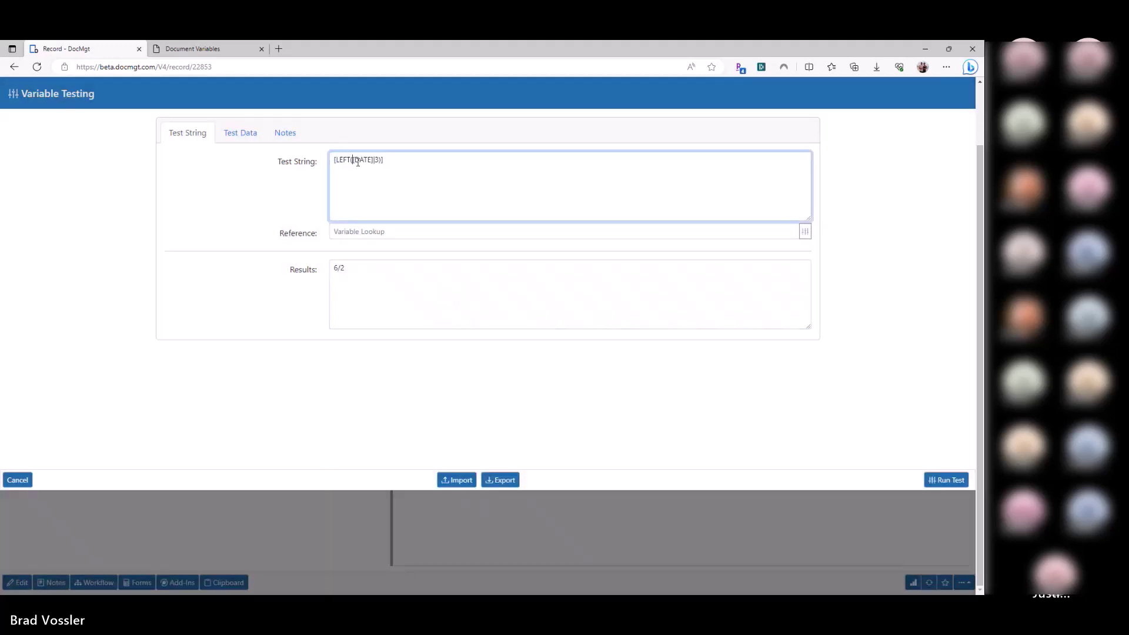
pyautogui.hotkey('shift', 'Right')
pyautogui.hotkey('shift', 'Right')
pyautogui.hotkey('shift', 'Right')
pyautogui.hotkey('shift', 'Right')
pyautogui.hotkey('shift', 'Right')
pyautogui.hotkey('shift', 'Right')
pyautogui.write('6/20/2023')
pyautogui.hotkey('shift', 'Right')
pyautogui.hotkey('shift', 'Right')
pyautogui.hotkey('shift', 'Right')
pyautogui.hotkey('shift', 'Right')
pyautogui.hotkey('shift', 'Right')
pyautogui.hotkey('shift', 'Right')
pyautogui.hotkey('shift', 'End')
pyautogui.press('Home')
pyautogui.hotkey('shift', 'Right')
pyautogui.hotkey('shift', 'Right')
pyautogui.hotkey('shift', 'Right')
pyautogui.hotkey('shift', 'Right')
pyautogui.hotkey('shift', 'Right')
pyautogui.hotkey('shift', 'Right')
pyautogui.hotkey('shift', 'Right')
pyautogui.hotkey('shift', 'Right')
pyautogui.hotkey('shift', 'Right')
pyautogui.press('Right')
pyautogui.hotkey('shift', 'Right')
pyautogui.hotkey('shift', 'Right')
pyautogui.hotkey('ctrl', 'z')
# Step: Swap LEFT for DATEADD and set its arguments to 0 and 30, making the test string [DATEADD([DATE]|0|30)]
pyautogui.press('Home')
pyautogui.press('Right')
pyautogui.hotkey('ctrl', 'shift', 'Right')
pyautogui.write('DATEADD')
pyautogui.press('BackSpace')
pyautogui.write('0|1')
pyautogui.press('Left')
pyautogui.press('Left')
pyautogui.press('Left')
pyautogui.press('Left')
pyautogui.press('Left')
pyautogui.hotkey('shift', 'Left')
pyautogui.hotkey('shift', 'Left')
pyautogui.hotkey('shift', 'Left')
pyautogui.hotkey('shift', 'Left')
pyautogui.hotkey('shift', 'Left')
pyautogui.press('Right')
pyautogui.hotkey('shift', 'Left')
pyautogui.hotkey('shift', 'Left')
pyautogui.hotkey('shift', 'Left')
pyautogui.hotkey('shift', 'Left')
pyautogui.hotkey('shift', 'Left')
pyautogui.hotkey('shift', 'Left')
pyautogui.click(373, 162)
pyautogui.press('Right')
pyautogui.press('BackSpace')
pyautogui.write('30')
# Step: Change the nested date variable in the DATEADD function to [INVOICEDATE]
pyautogui.press('Home')
pyautogui.write('DUE')
pyautogui.press('Delete')
pyautogui.press('Delete')
pyautogui.press('Delete')
pyautogui.write('INVOICE')
# Step: Examine the whole DATEADD test string and the [INVOICEDATE] variable nested inside it
pyautogui.hotkey('ctrl', 'shift', 'Right')
pyautogui.hotkey('ctrl', 'a')
pyautogui.click(343, 169)
pyautogui.moveTo(447, 161); pyautogui.dragTo(332, 159)
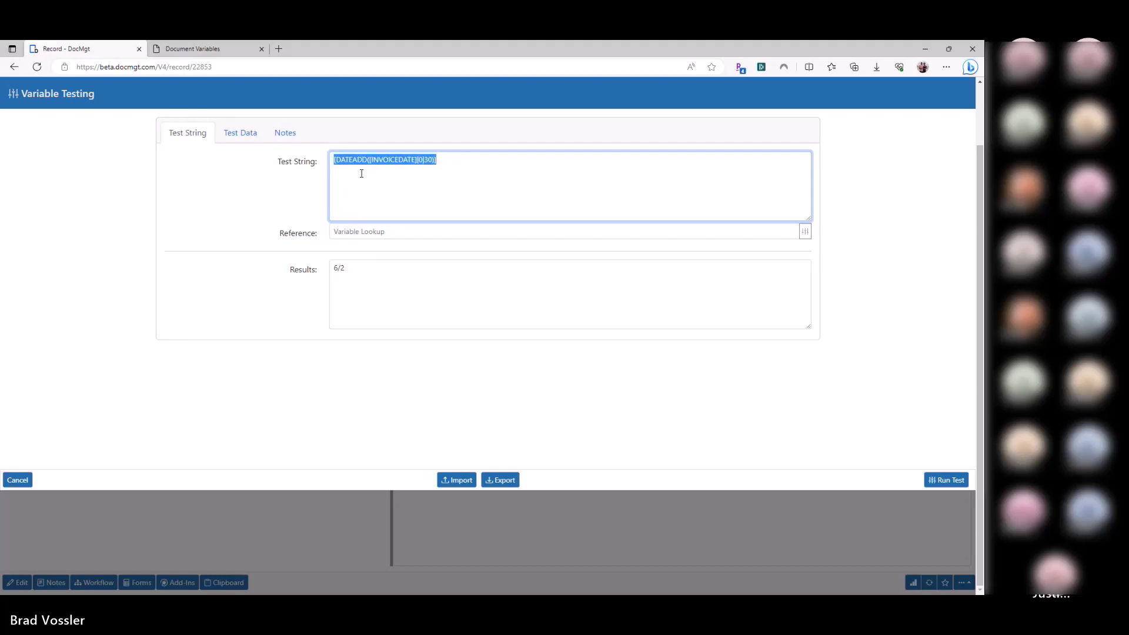
pyautogui.doubleClick(397, 160)
pyautogui.moveTo(438, 160); pyautogui.dragTo(329, 199)
pyautogui.doubleClick(381, 160)
pyautogui.click(257, 184)
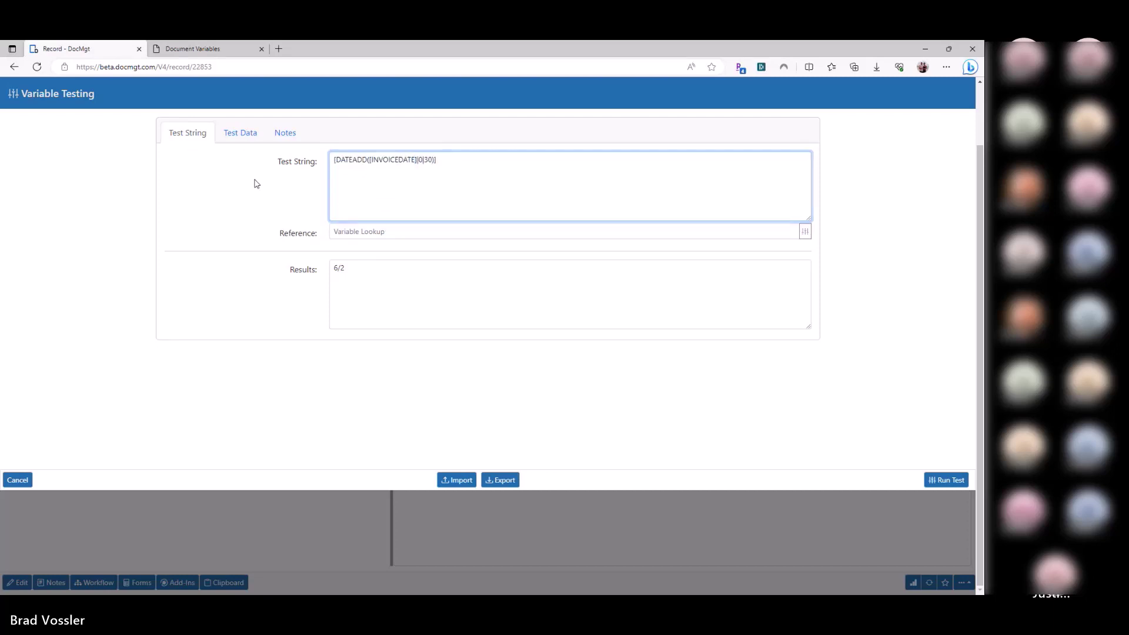
# Step: Copy the INVOICEDATE variable name, check the record's data fields and reopen Variable Testing
pyautogui.doubleClick(393, 160)
pyautogui.hotkey('ctrl', 'c')
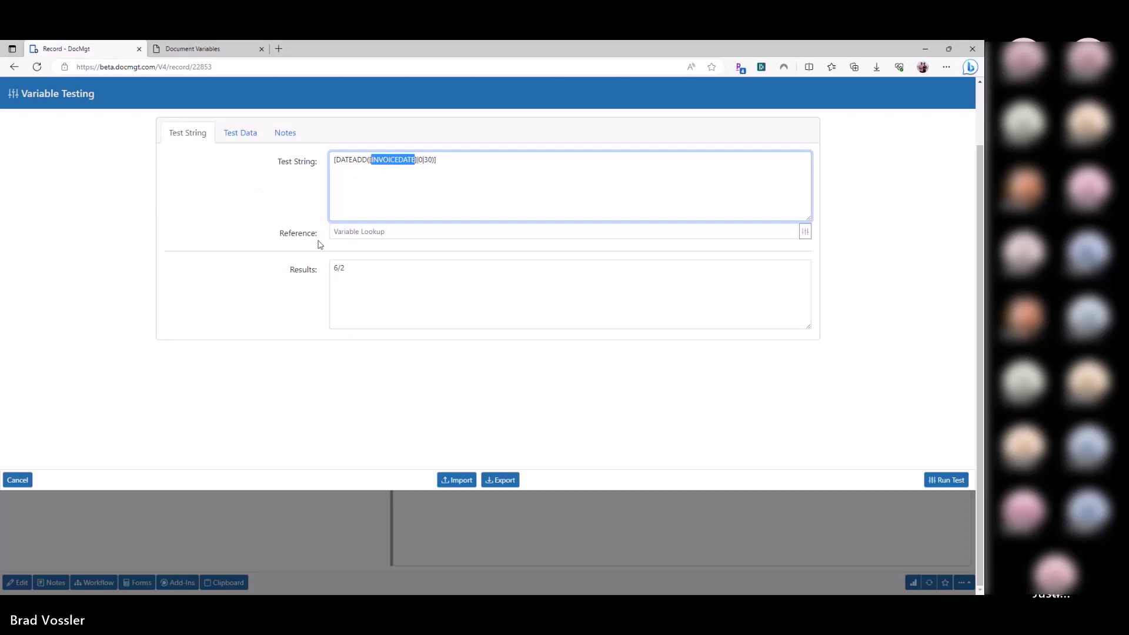
pyautogui.click(139, 520)
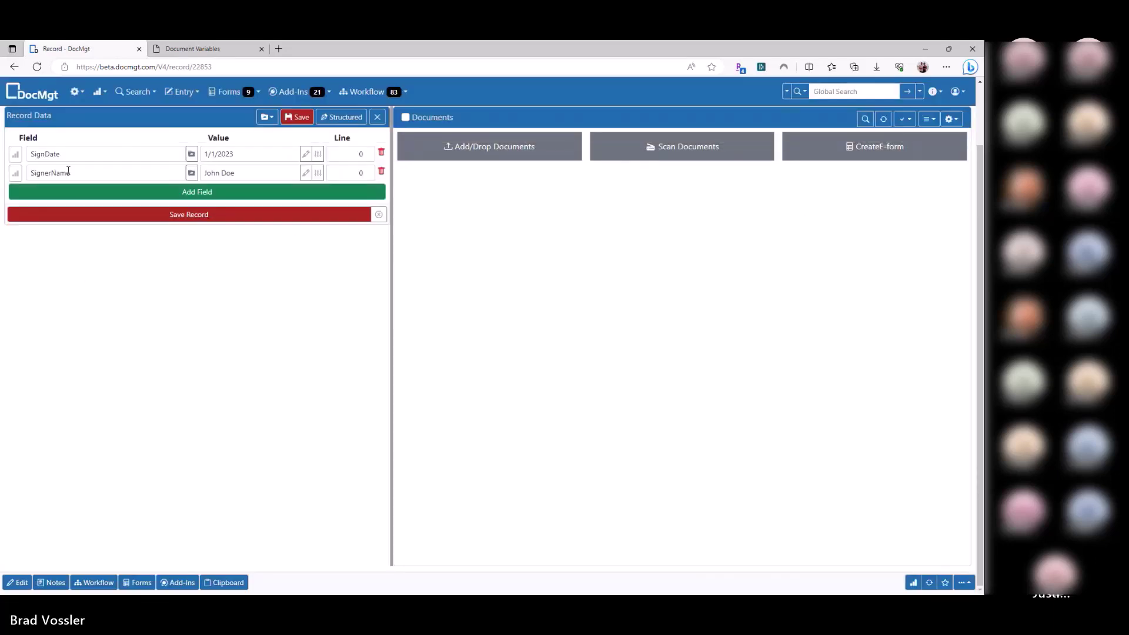
pyautogui.click(77, 92)
pyautogui.click(341, 202)
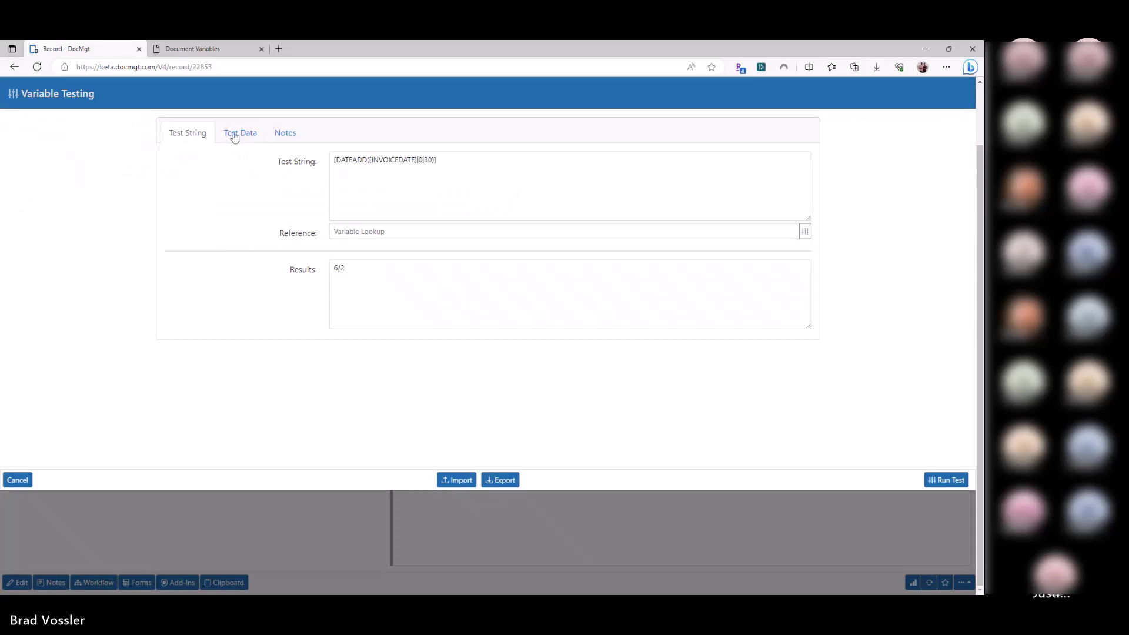
# Step: Add a custom value to the test data with field name INVOICEDATE and value 3/1/2023
pyautogui.click(234, 135)
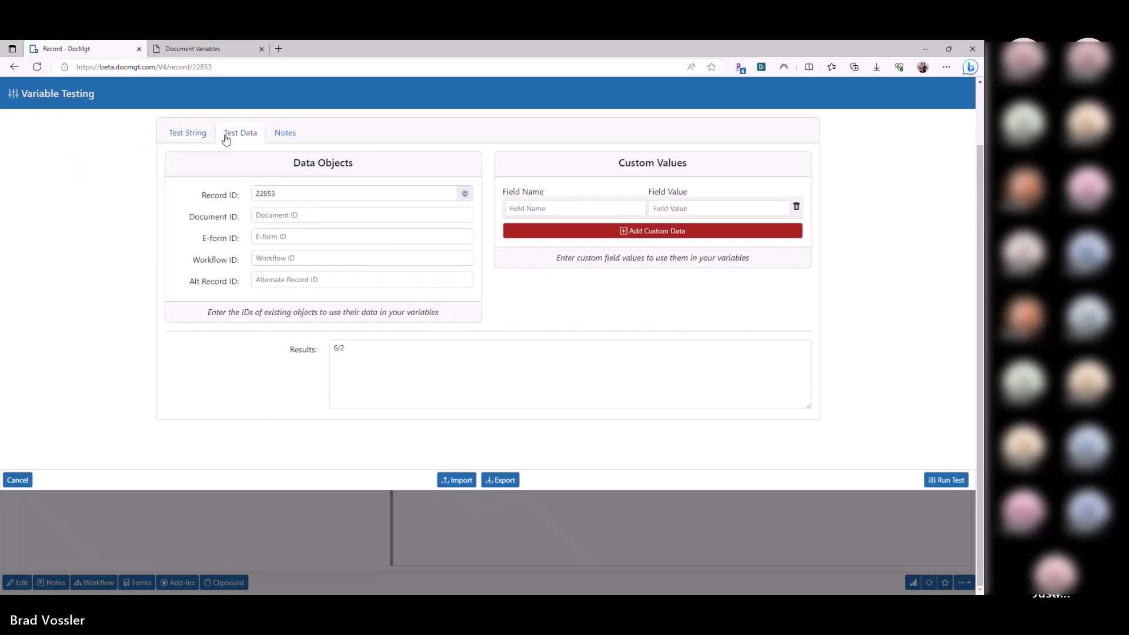
pyautogui.doubleClick(263, 193)
pyautogui.click(532, 209)
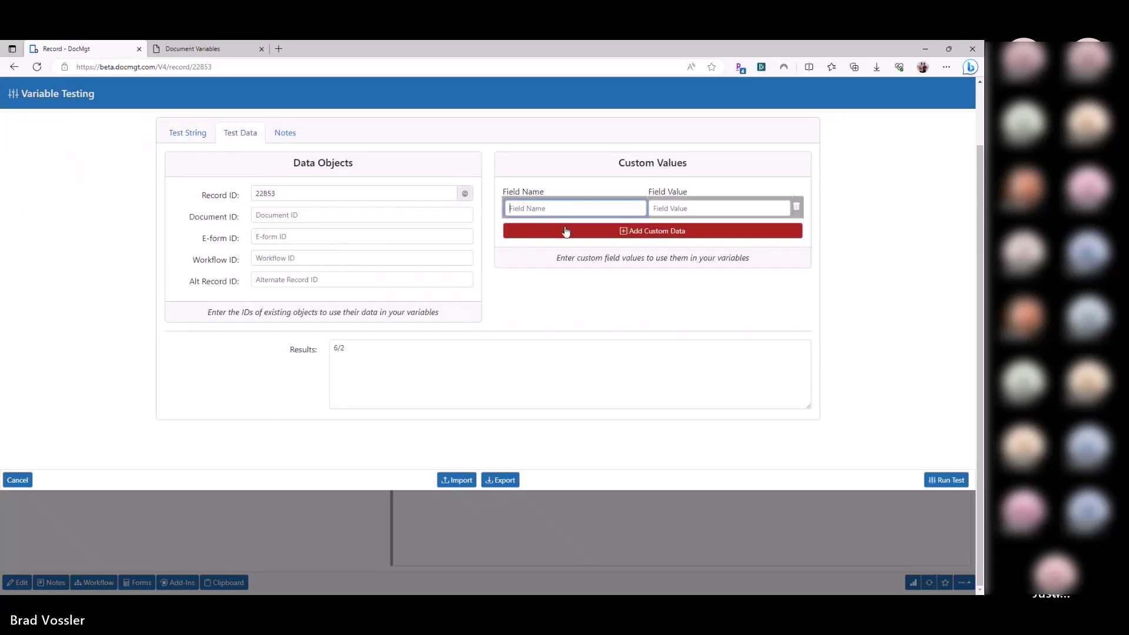
pyautogui.hotkey('ctrl', 'v')
pyautogui.press('Tab')
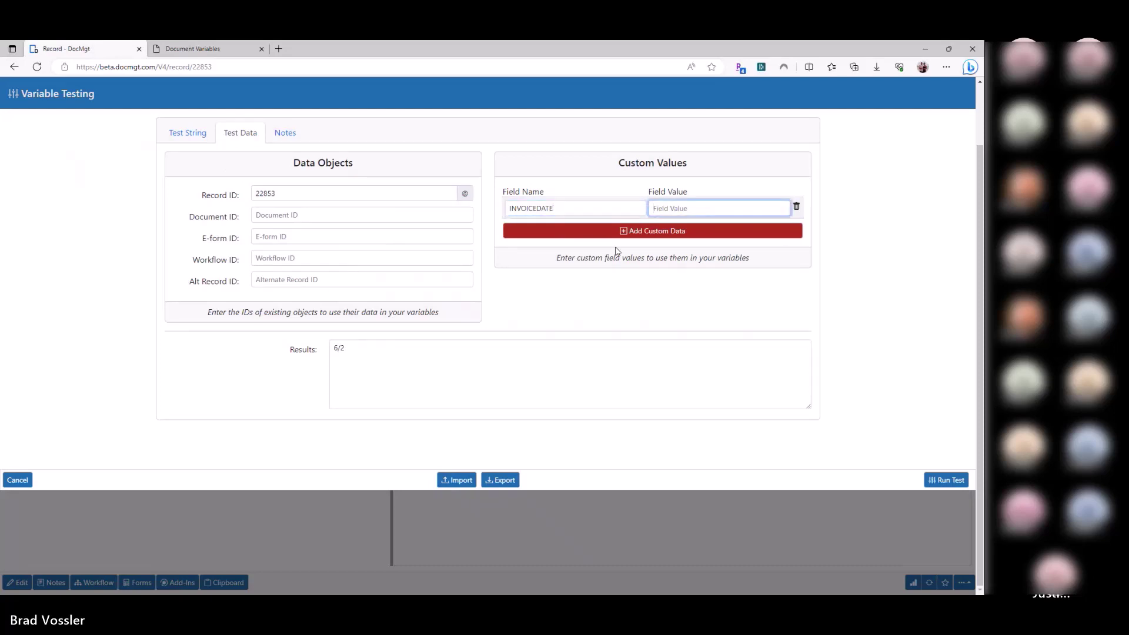
pyautogui.write('3/1/2023')
pyautogui.hotkey('shift', 'Tab')
pyautogui.press('Tab')
# Step: Return to the test string and run the DATEADD test with the custom INVOICEDATE value
pyautogui.click(202, 134)
pyautogui.doubleClick(385, 161)
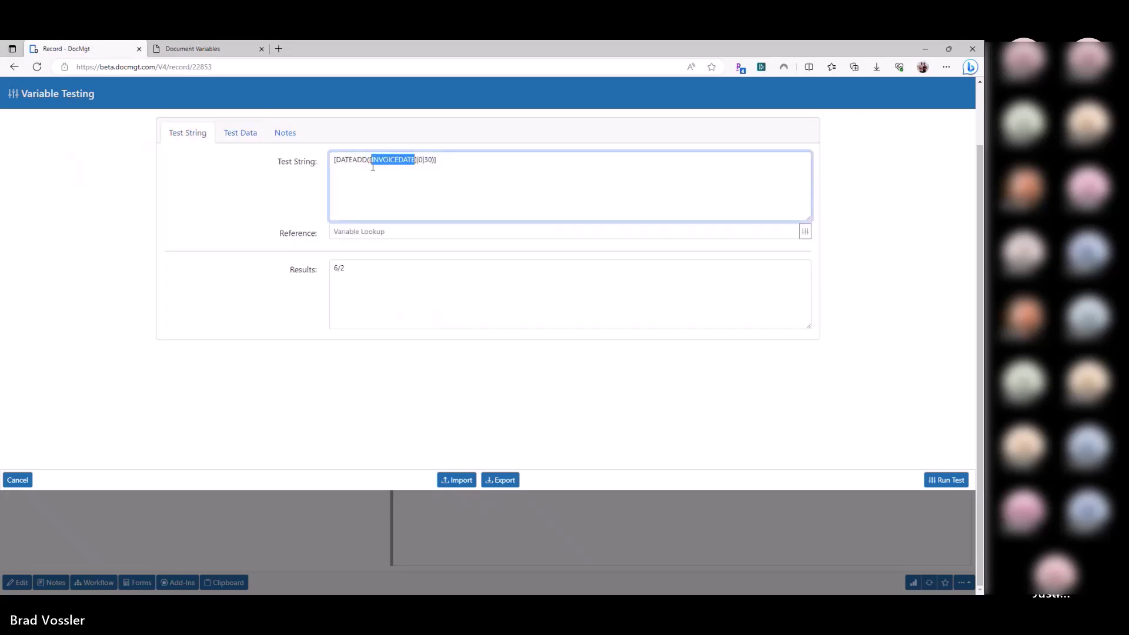
pyautogui.moveTo(368, 160); pyautogui.dragTo(418, 160)
pyautogui.click(461, 177)
pyautogui.click(949, 481)
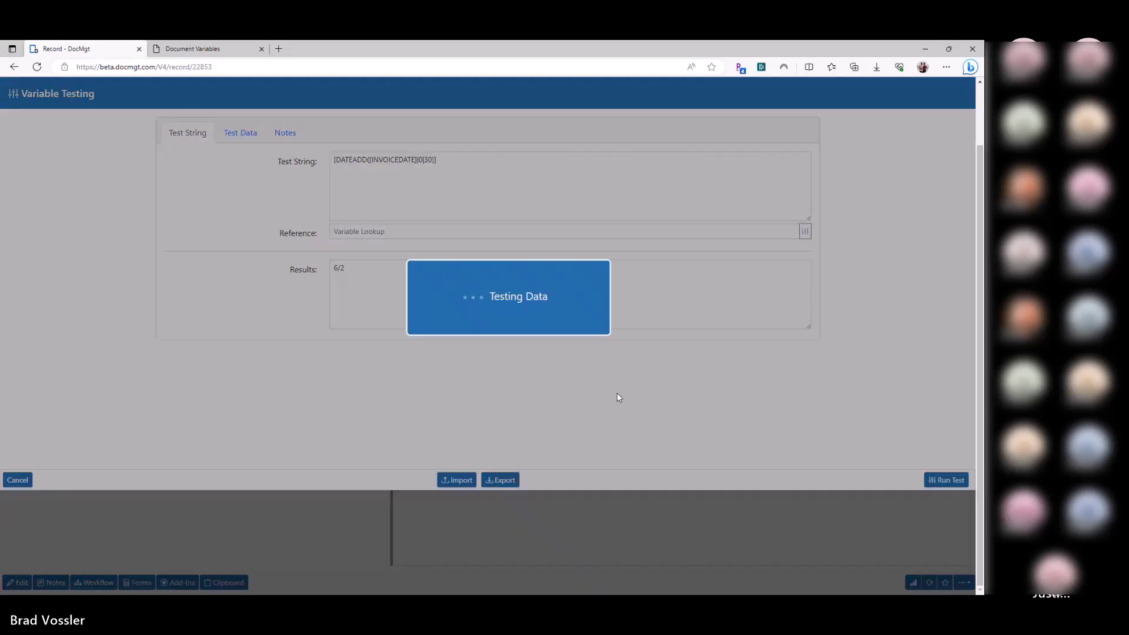
pyautogui.doubleClick(389, 163)
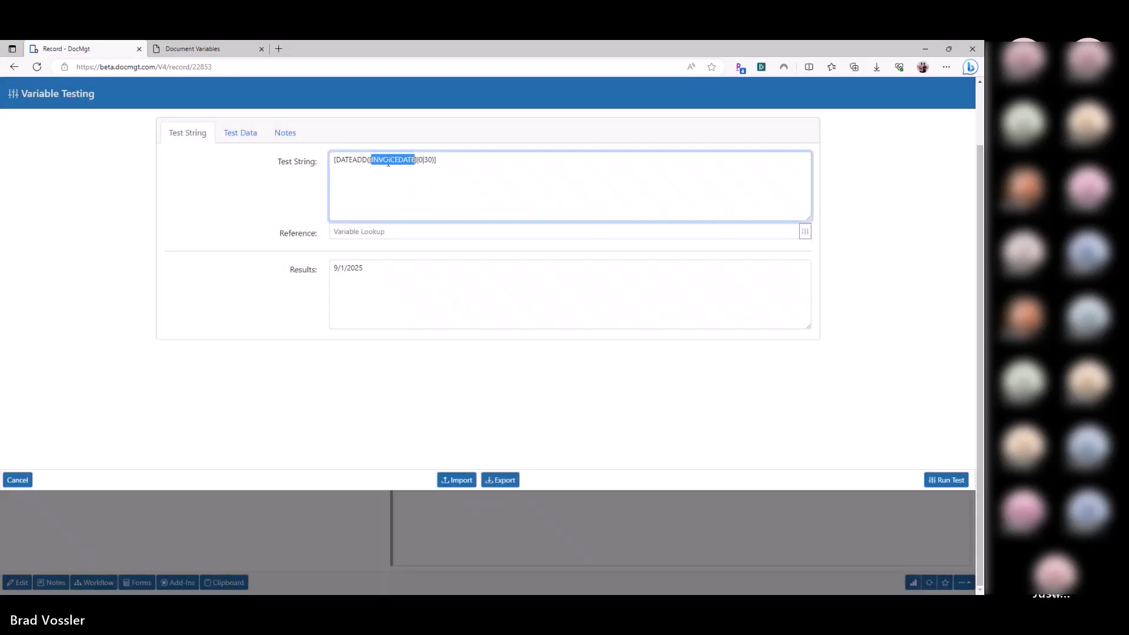
# Step: Compare the INVOICEDATE variable in the test string with its custom field name and value in the test data, and check the test result
pyautogui.click(407, 169)
pyautogui.doubleClick(379, 163)
pyautogui.click(234, 135)
pyautogui.doubleClick(683, 210)
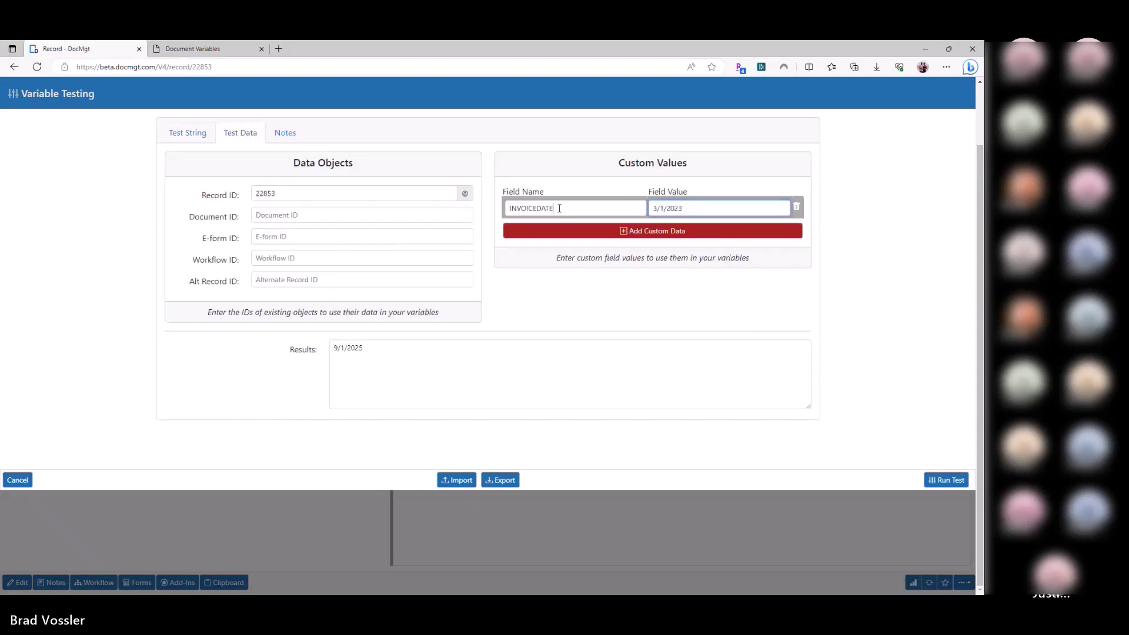
pyautogui.doubleClick(531, 209)
pyautogui.click(191, 134)
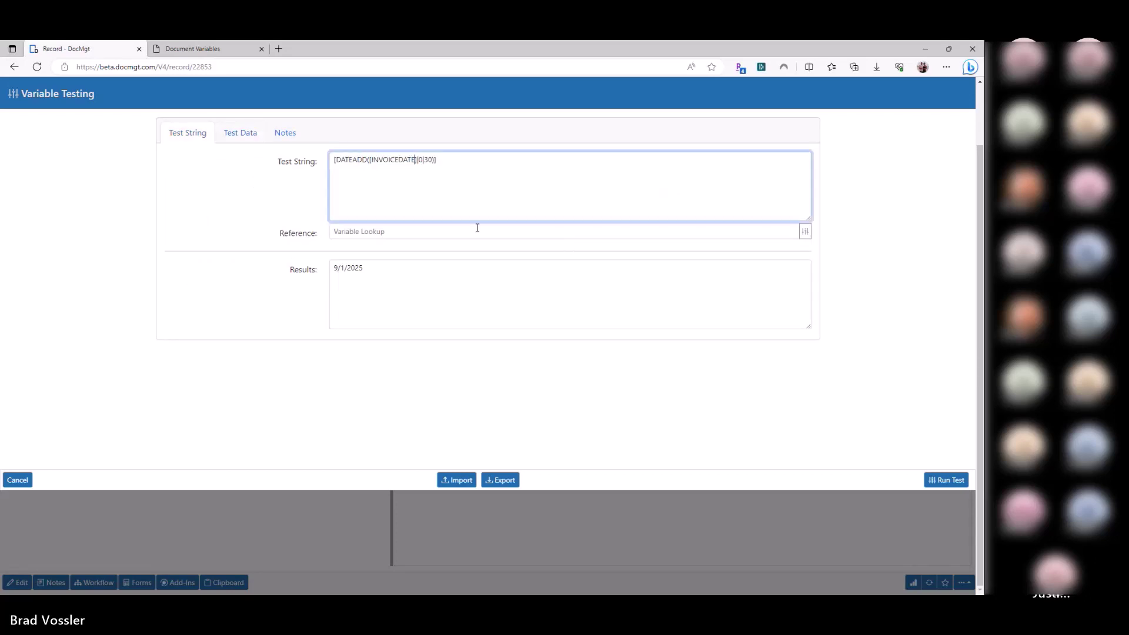
pyautogui.tripleClick(355, 267)
# Step: Change the test string to [DATEADD([INVOICEDATE]|1)] to add one year, and run the test
pyautogui.click(425, 163)
pyautogui.hotkey('shift', 'End')
pyautogui.press('Delete')
pyautogui.hotkey('ctrl', 'Right')
pyautogui.write(')]')
pyautogui.click(946, 480)
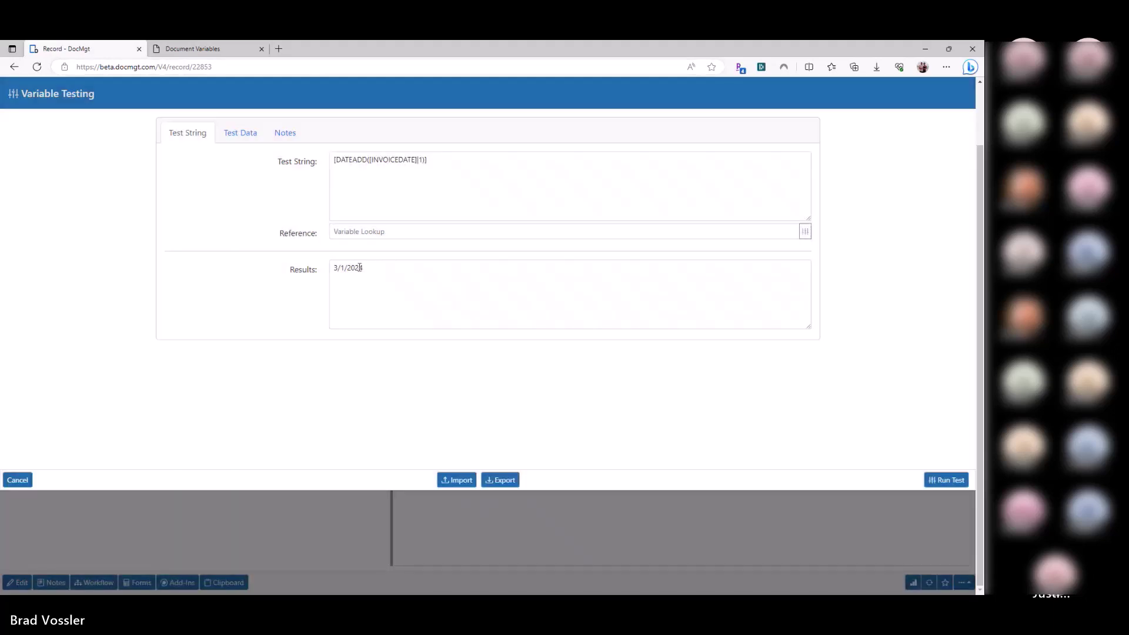
pyautogui.doubleClick(356, 268)
# Step: Change the test string to [DATEADD([INVOICEDATE]|0|0|30)] to add 30 days, and run the test
pyautogui.click(466, 187)
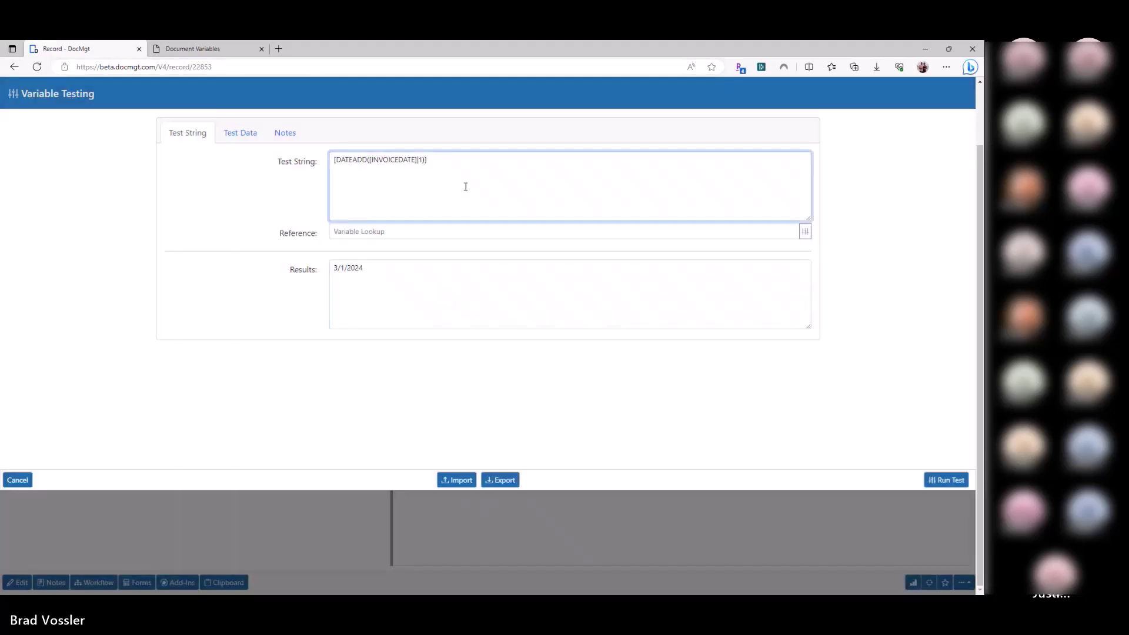
pyautogui.press('Left')
pyautogui.press('Left')
pyautogui.press('BackSpace')
pyautogui.write('0|0|30')
pyautogui.press('Right')
pyautogui.press('Right')
pyautogui.press('Right')
pyautogui.click(941, 481)
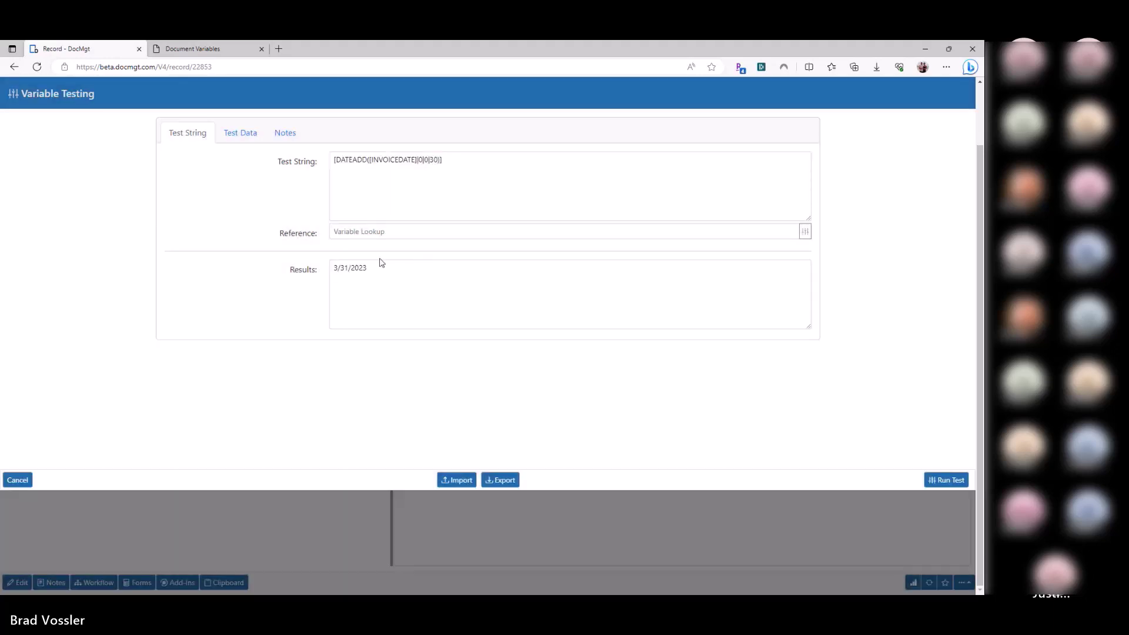
pyautogui.moveTo(380, 264); pyautogui.dragTo(302, 287)
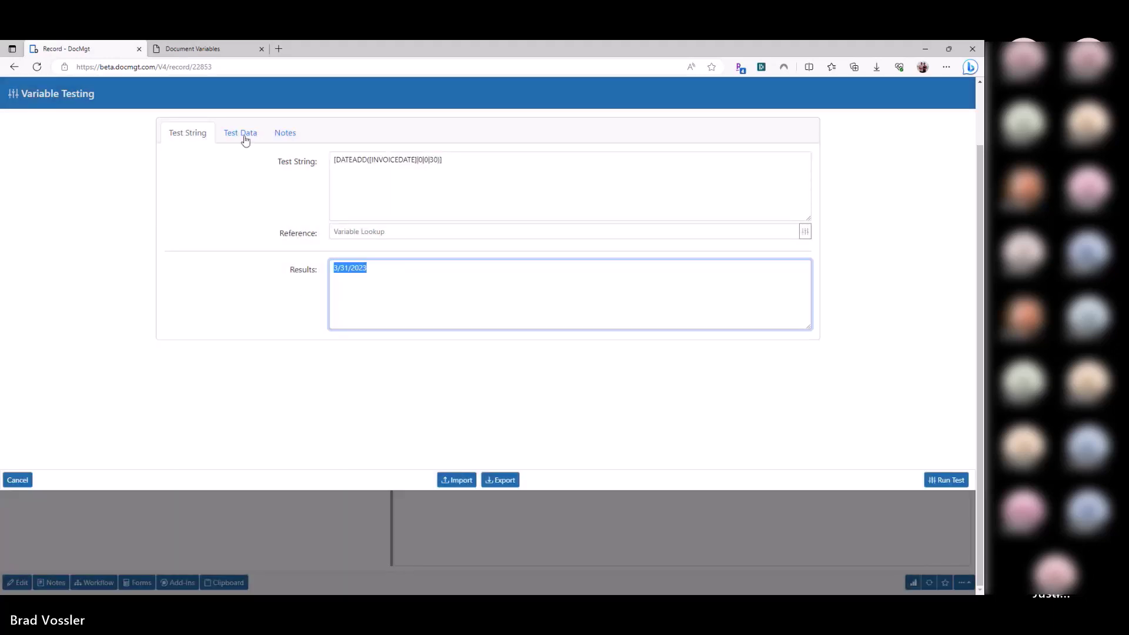
# Step: Check the nested INVOICEDATE variable against the record ID and custom field name in the test data, and return to the test string
pyautogui.doubleClick(393, 160)
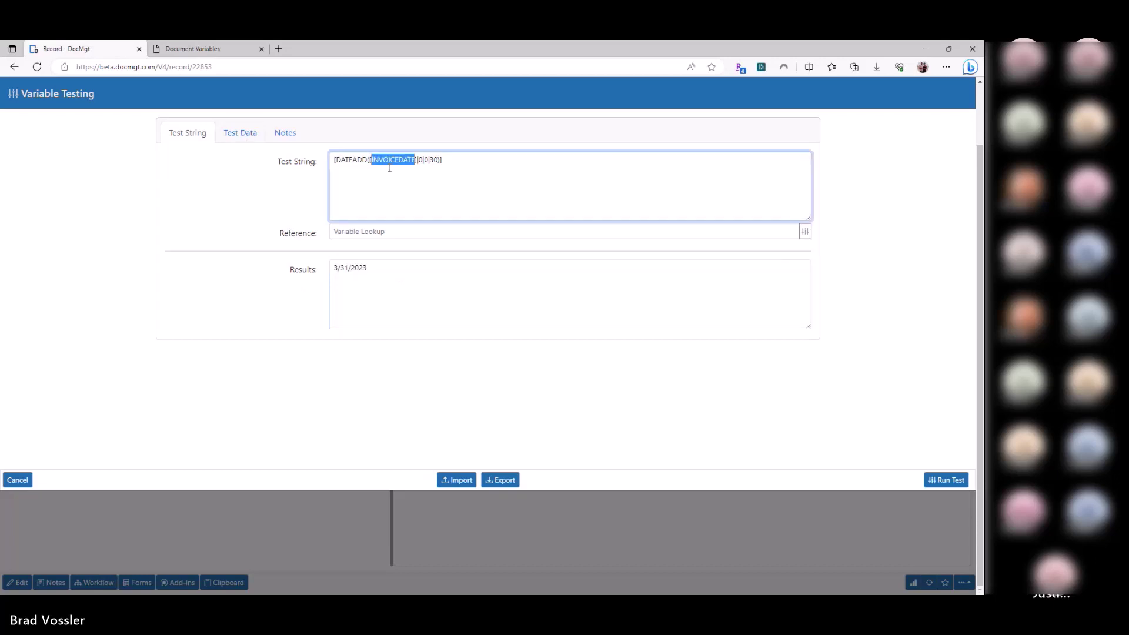
pyautogui.click(240, 134)
pyautogui.doubleClick(264, 193)
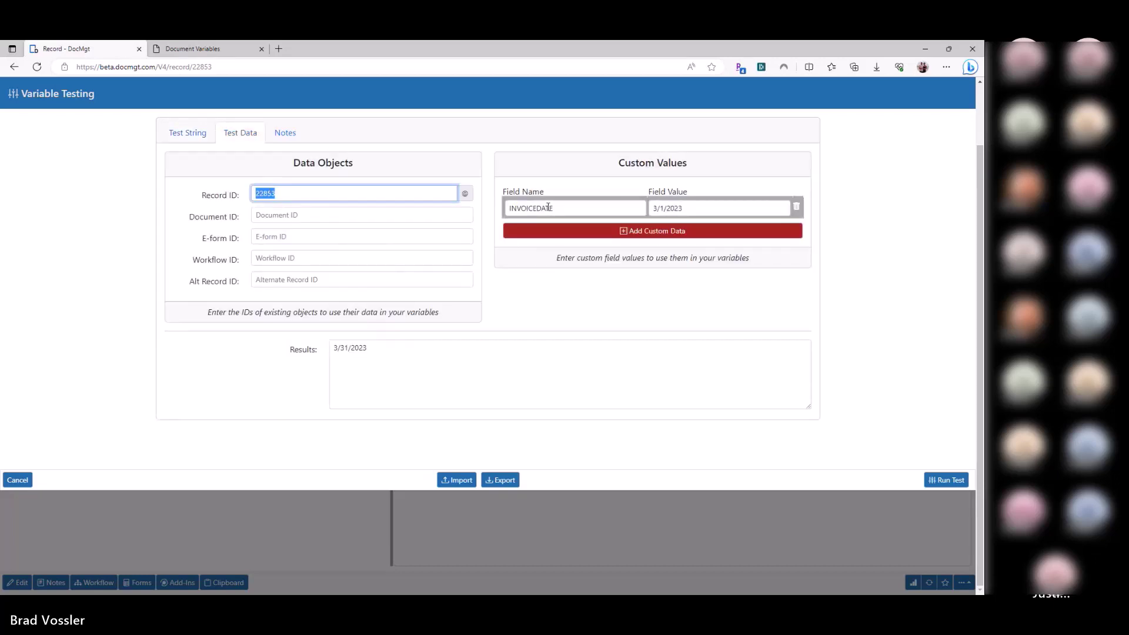
pyautogui.doubleClick(578, 206)
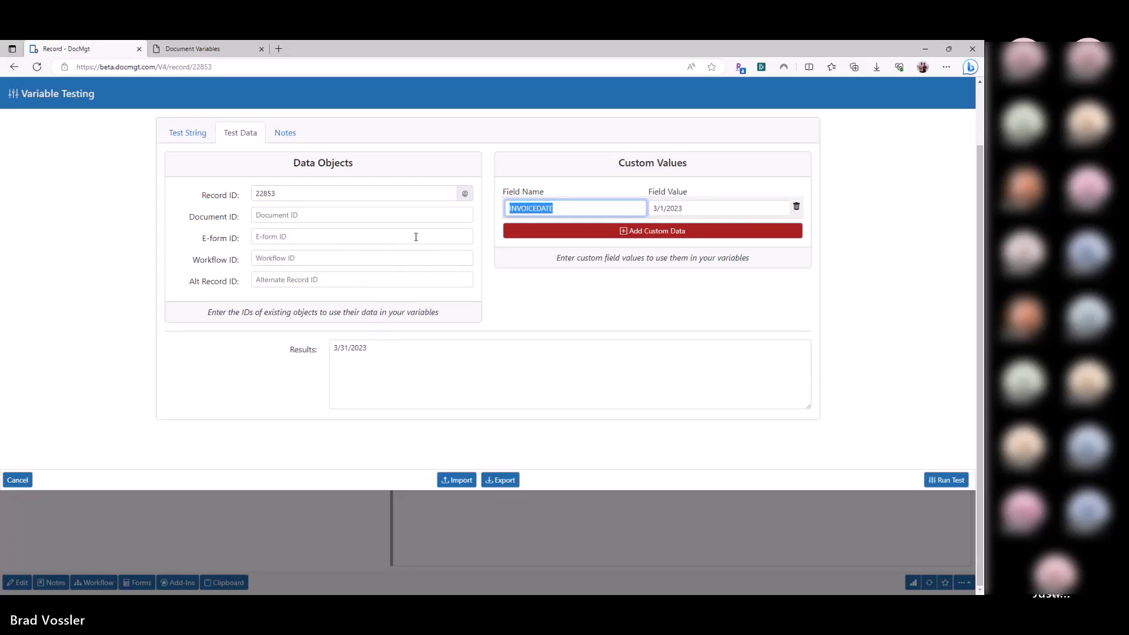
pyautogui.click(195, 139)
# Step: Examine the full DATEADD expression, its function name and the nested INVOICEDATE variable in the test string
pyautogui.moveTo(479, 169); pyautogui.dragTo(327, 181)
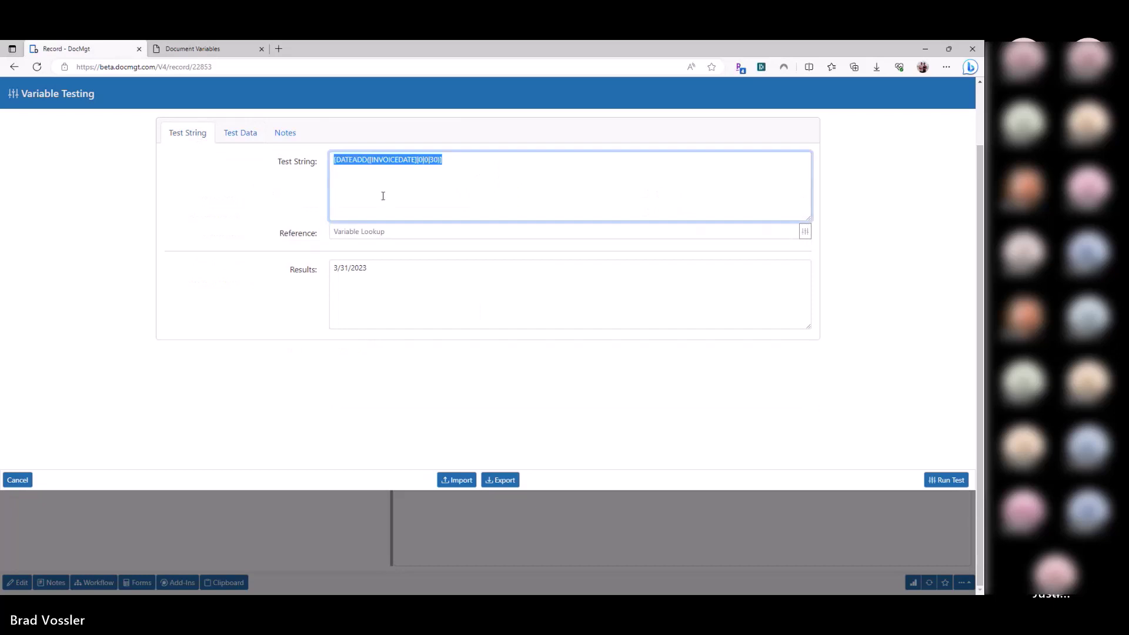
pyautogui.click(364, 165)
pyautogui.moveTo(450, 160); pyautogui.dragTo(290, 171)
pyautogui.click(491, 183)
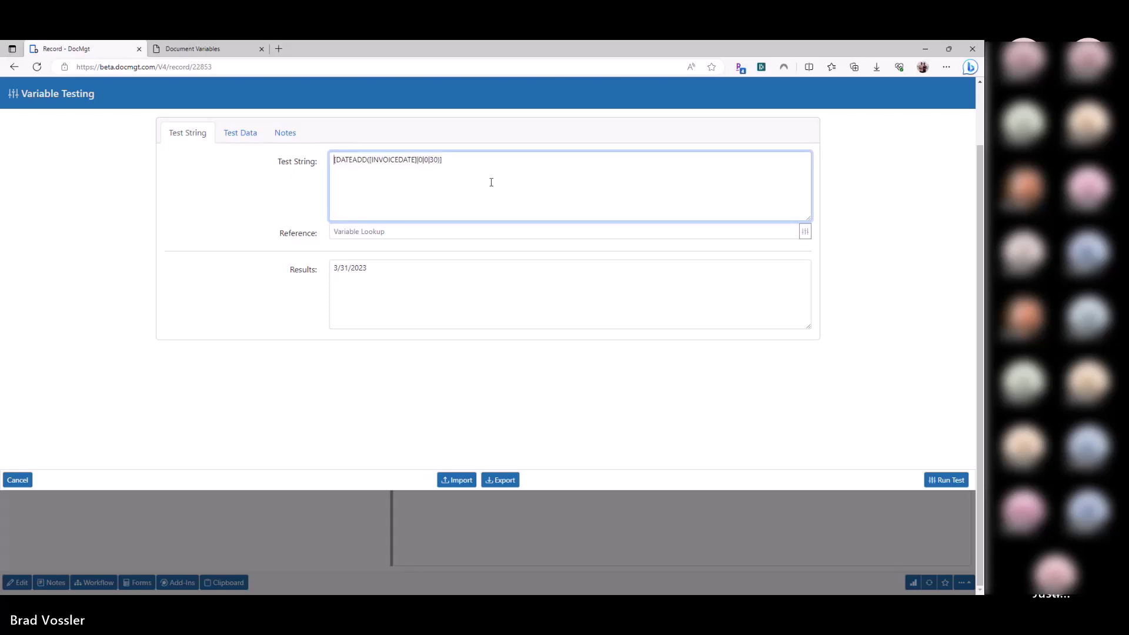
pyautogui.hotkey('ctrl', 'a')
pyautogui.doubleClick(365, 163)
pyautogui.doubleClick(397, 161)
pyautogui.click(449, 161)
# Step: Clear the DATEADD test string and filter the complete list of available variables by "date"
pyautogui.moveTo(450, 161); pyautogui.dragTo(330, 161)
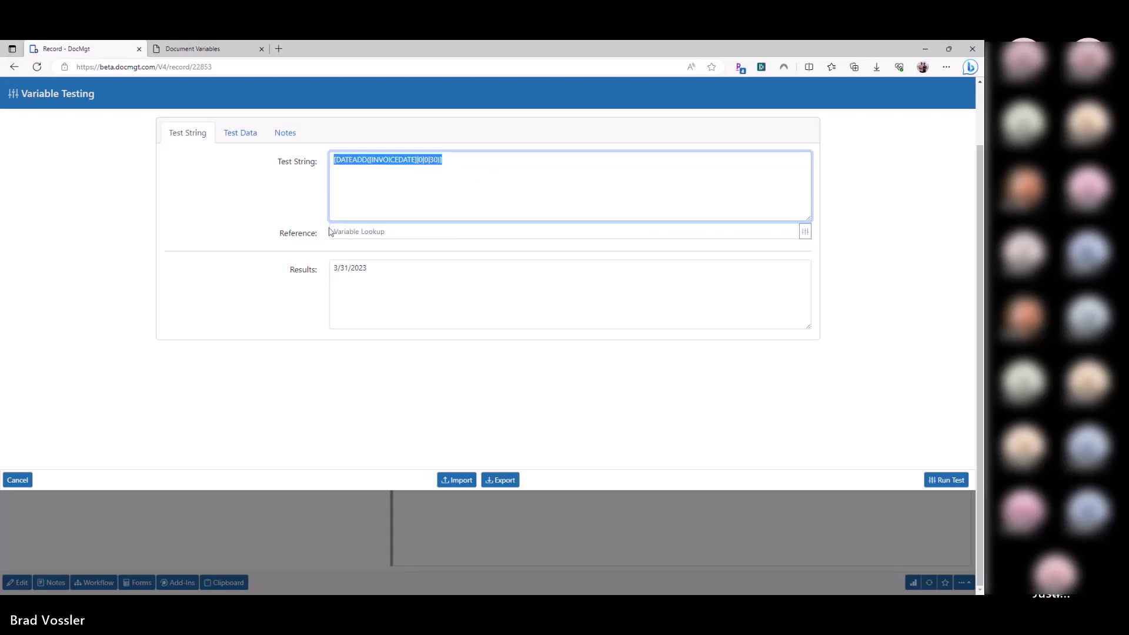
pyautogui.press('BackSpace')
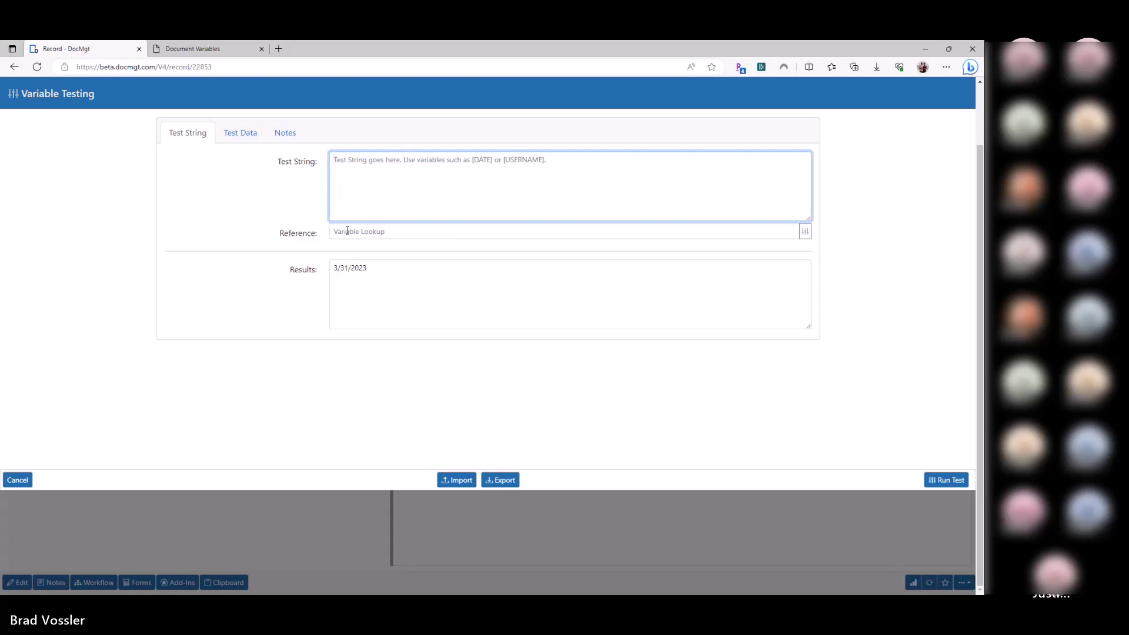
pyautogui.click(348, 231)
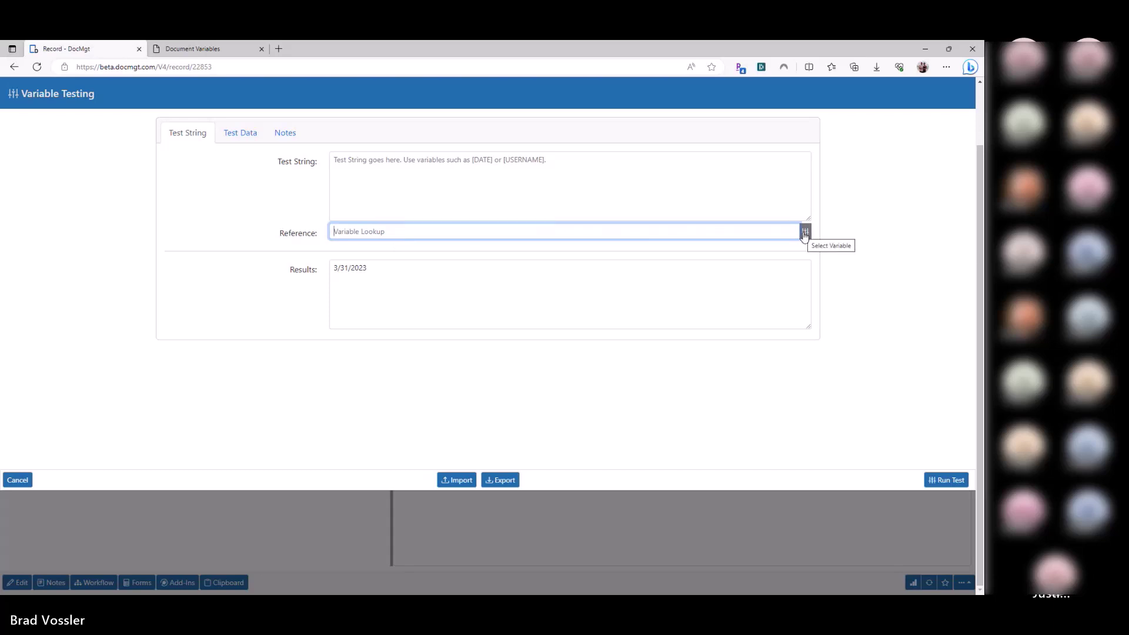
pyautogui.click(804, 232)
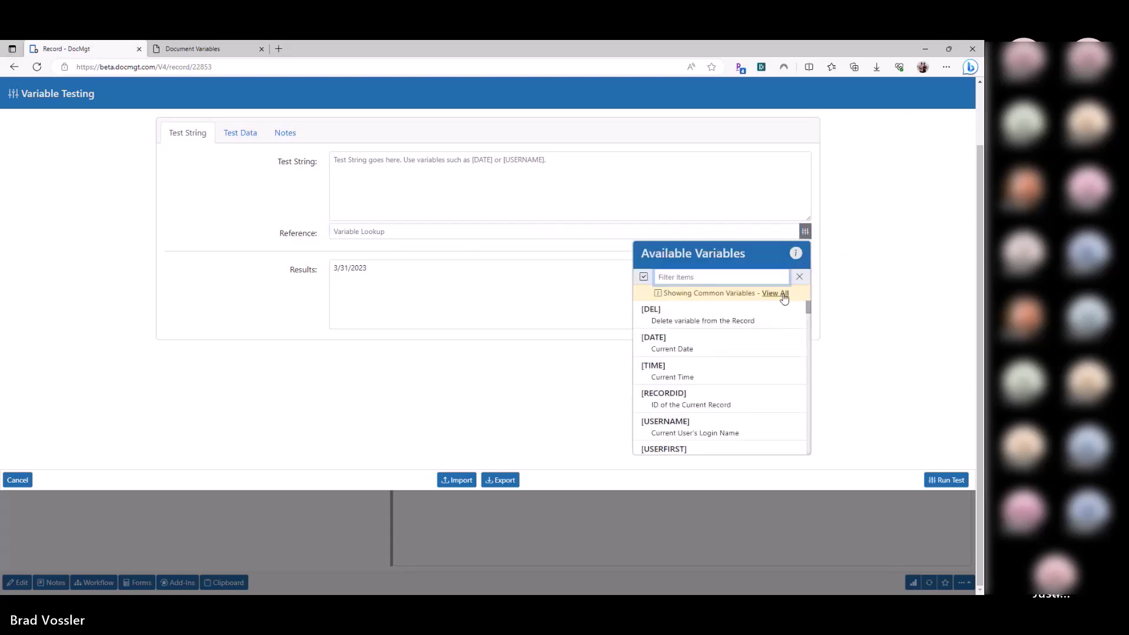
pyautogui.click(783, 295)
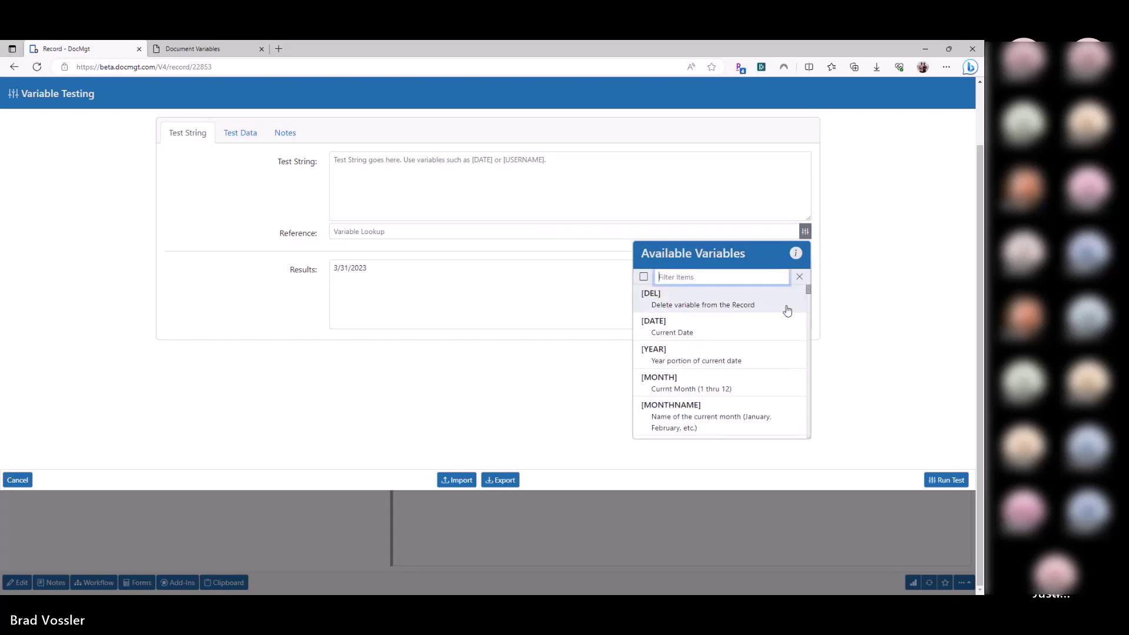
pyautogui.write('date')
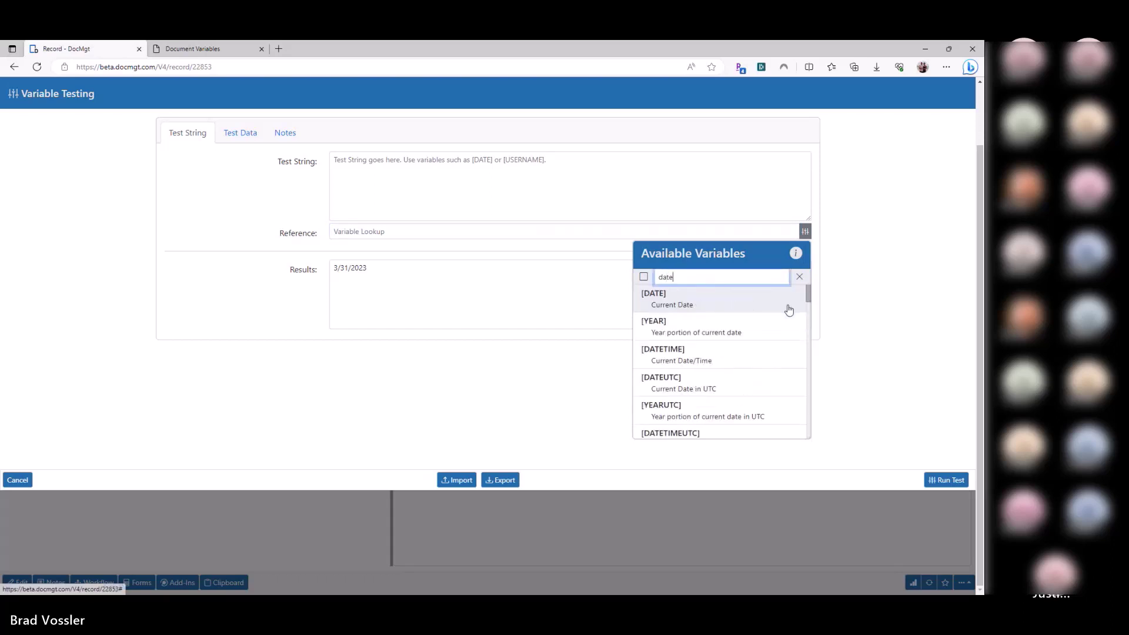
# Step: Pick the [DOY()] function as the reference, copy it into the test string and run the test
pyautogui.moveTo(808, 298); pyautogui.dragTo(814, 383)
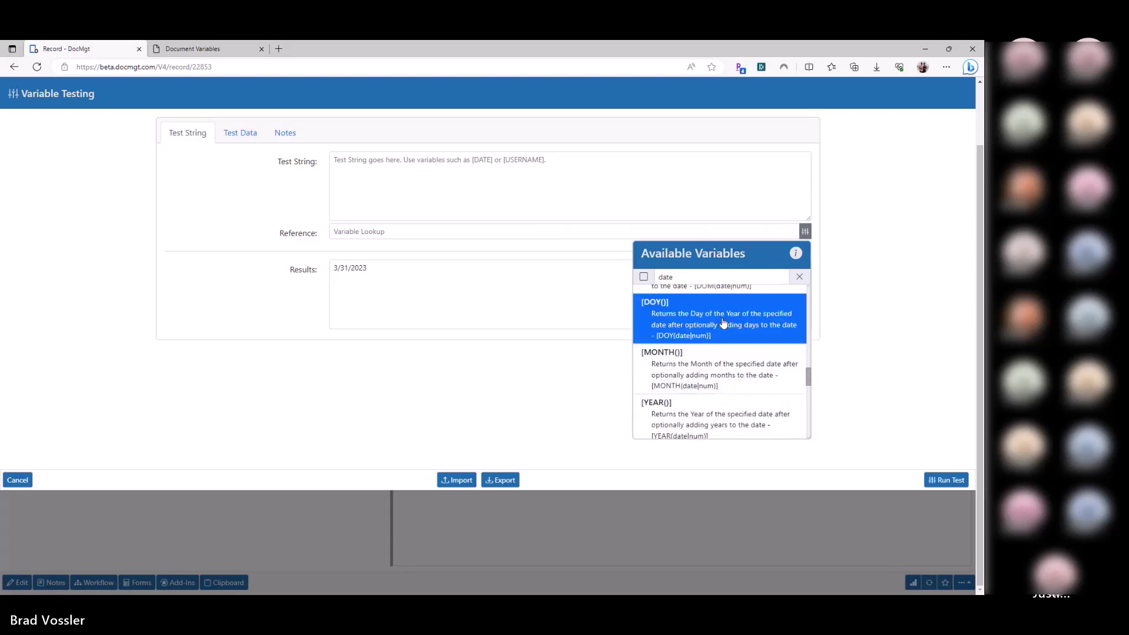
pyautogui.click(761, 323)
pyautogui.tripleClick(383, 230)
pyautogui.hotkey('ctrl', 'c')
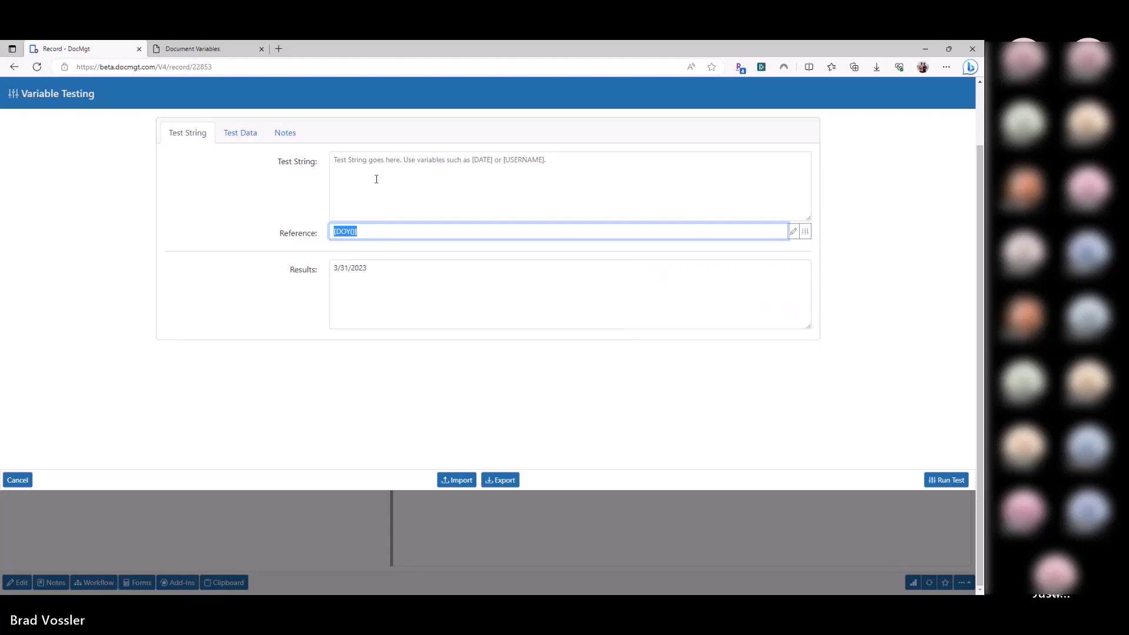
pyautogui.click(376, 179)
pyautogui.hotkey('ctrl', 'v')
pyautogui.click(939, 481)
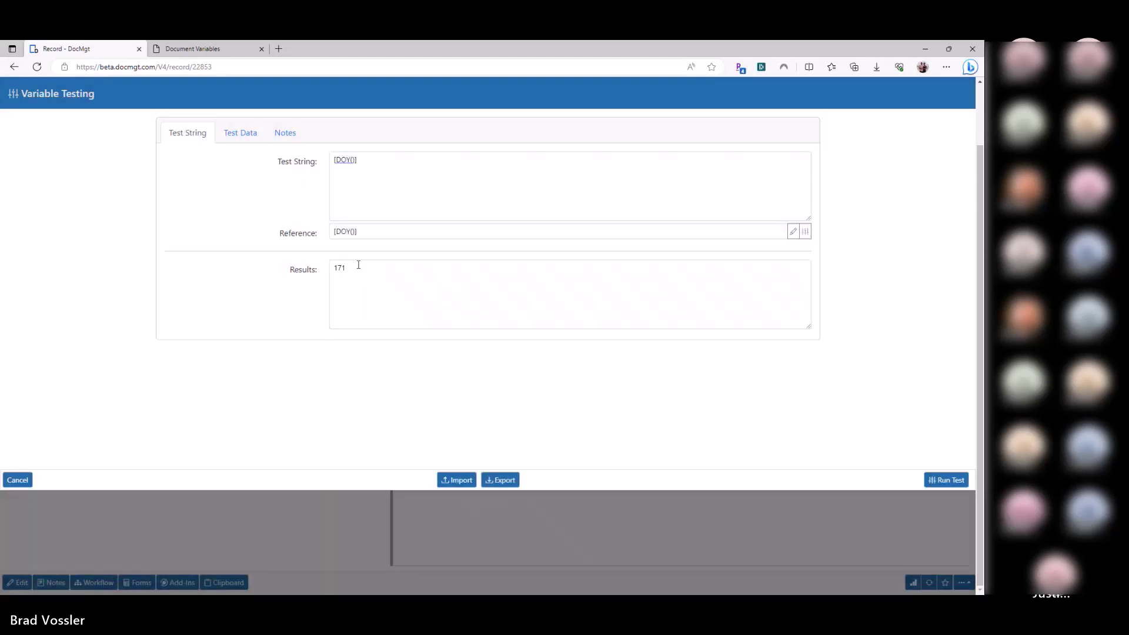
# Step: Find [MONTHSTART()] among the date variables, replace the test string with it and run the test
pyautogui.tripleClick(359, 162)
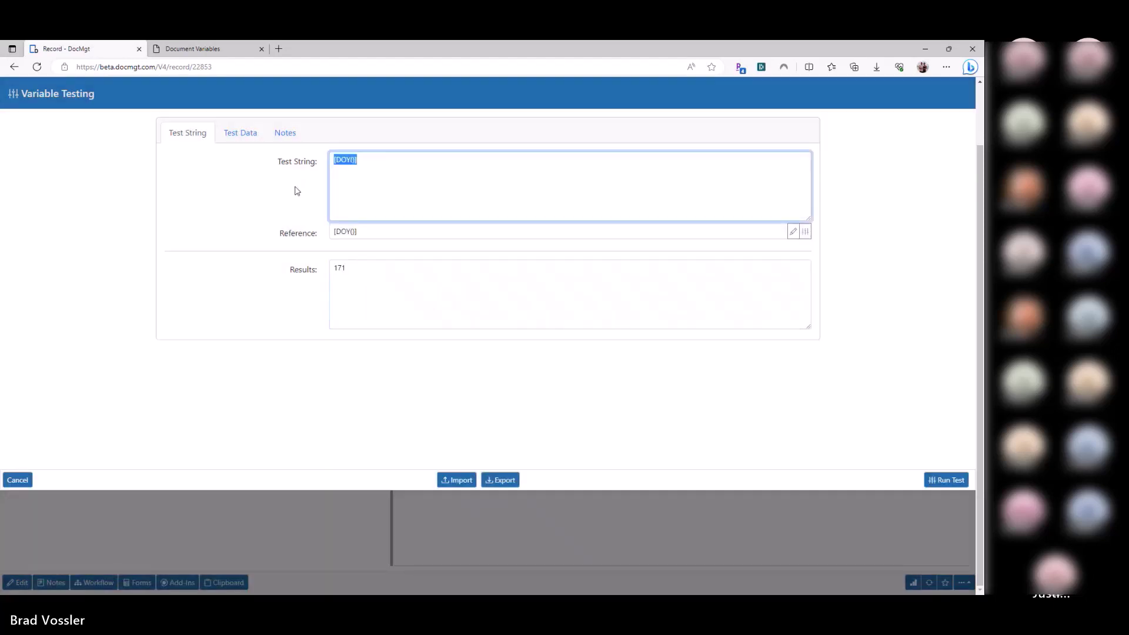
pyautogui.click(805, 232)
pyautogui.click(805, 232)
pyautogui.write('date')
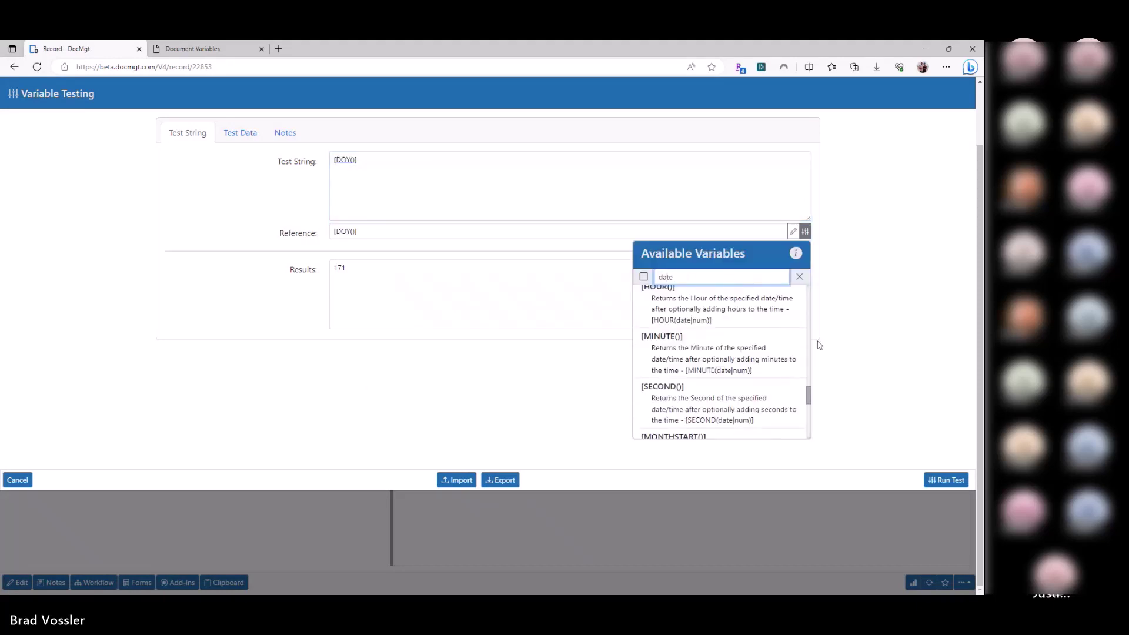
pyautogui.scroll(-3, 741, 410)
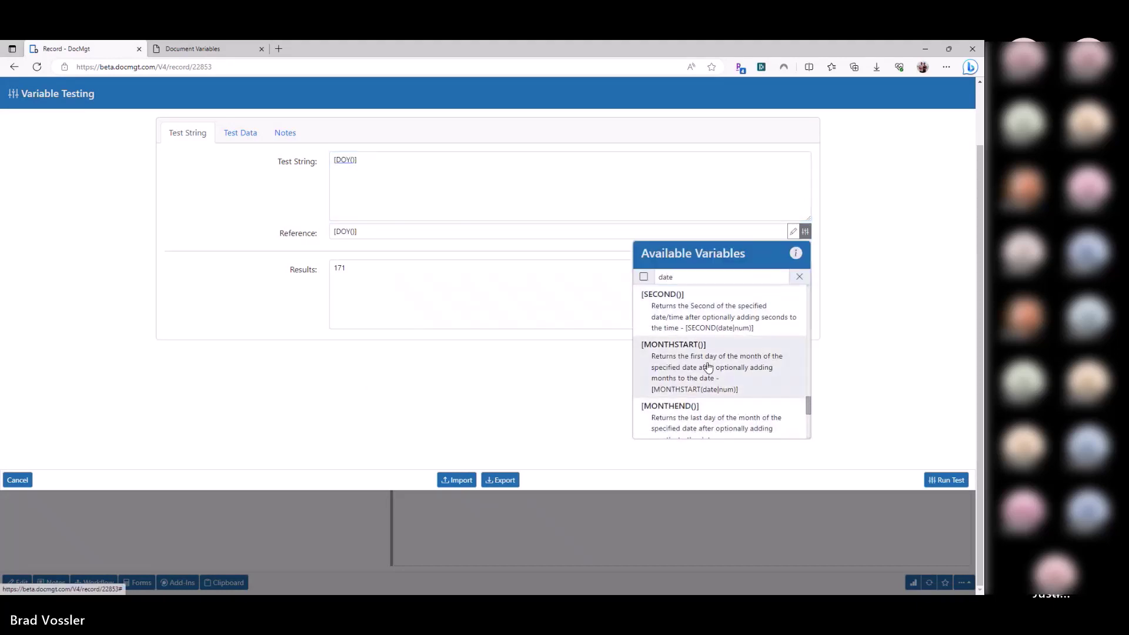
pyautogui.click(782, 368)
pyautogui.click(307, 231)
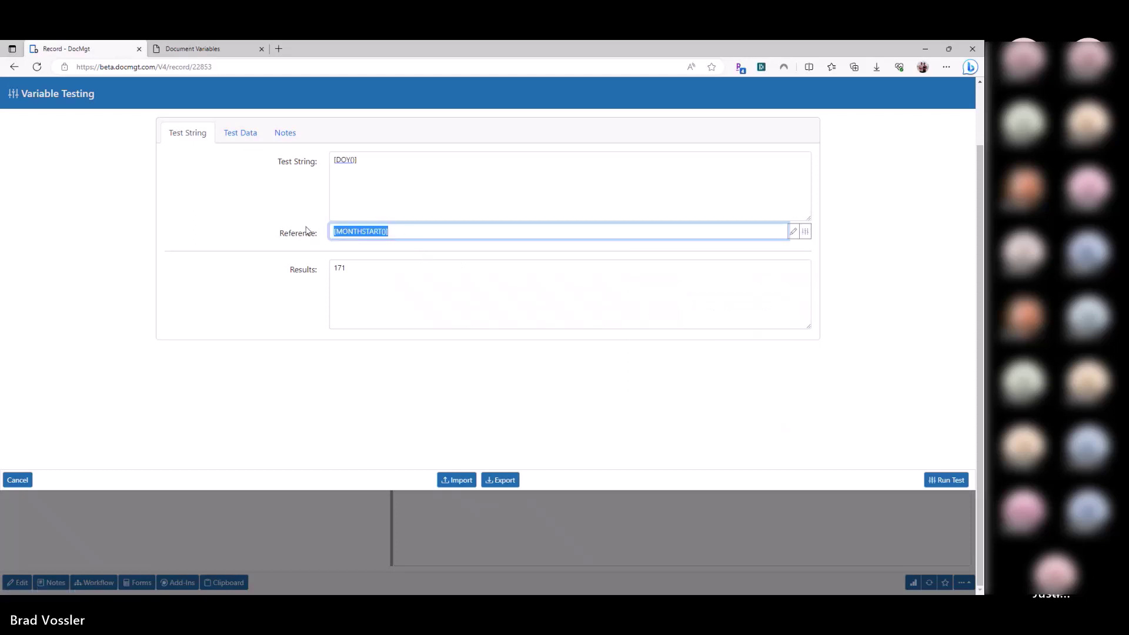
pyautogui.hotkey('ctrl', 'c')
pyautogui.click(298, 156)
pyautogui.hotkey('ctrl', 'v')
pyautogui.click(939, 481)
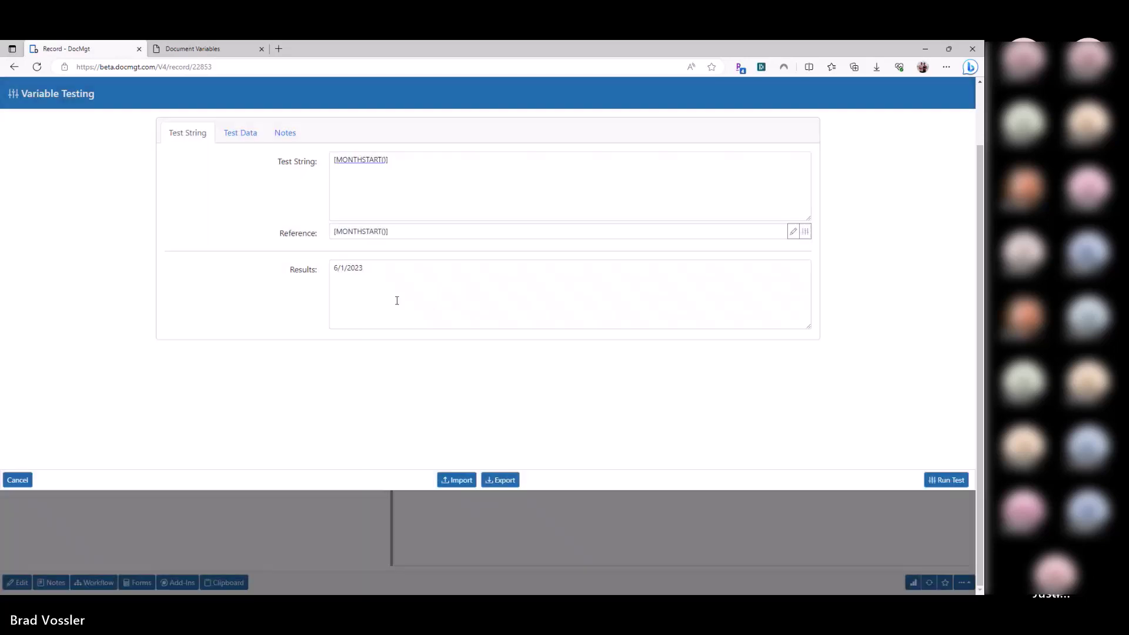
pyautogui.tripleClick(395, 300)
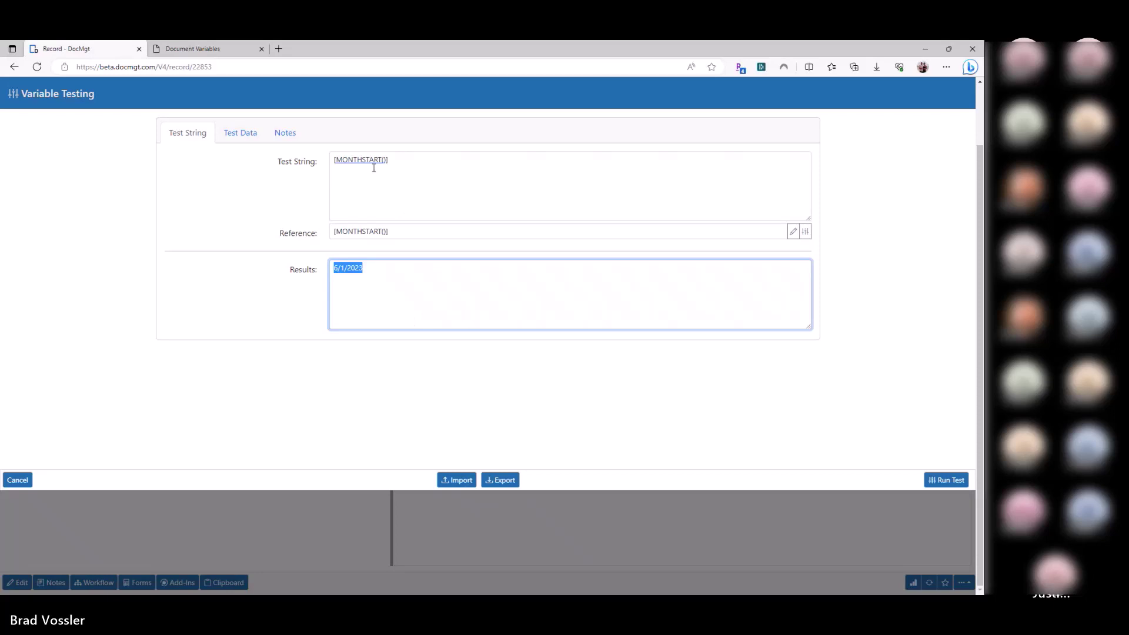
# Step: Add [MONTHEND()] as a second line of the test string and run the test
pyautogui.click(391, 180)
pyautogui.hotkey('ctrl', 'v')
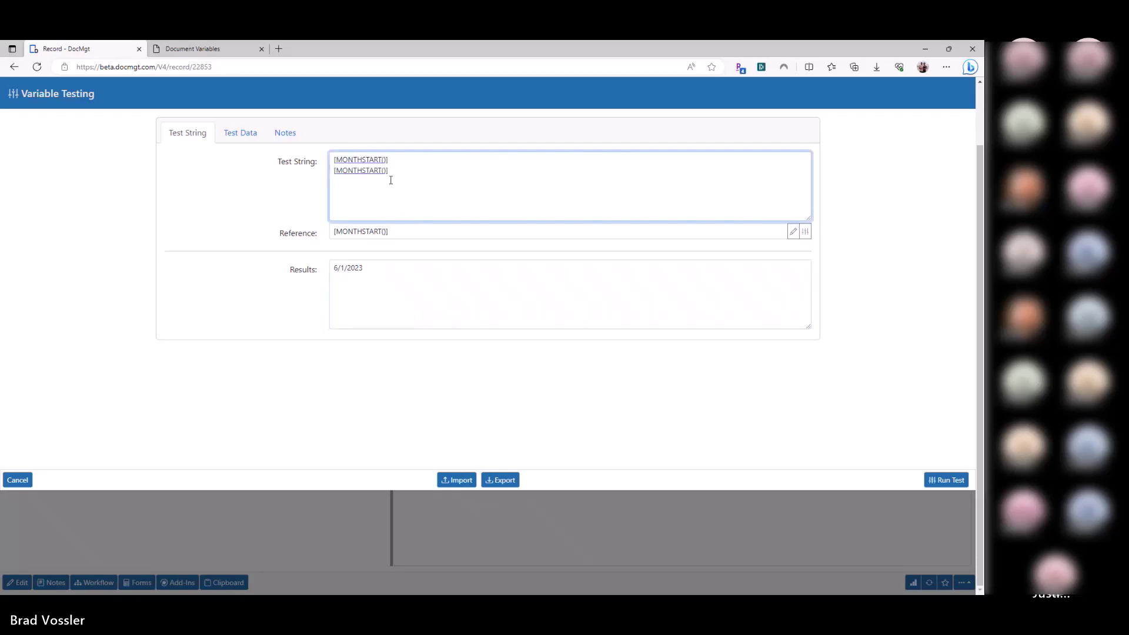
pyautogui.press('Left')
pyautogui.press('Left')
pyautogui.press('Left')
pyautogui.press('BackSpace')
pyautogui.press('BackSpace')
pyautogui.press('BackSpace')
pyautogui.press('BackSpace')
pyautogui.press('BackSpace')
pyautogui.write('END')
pyautogui.click(937, 480)
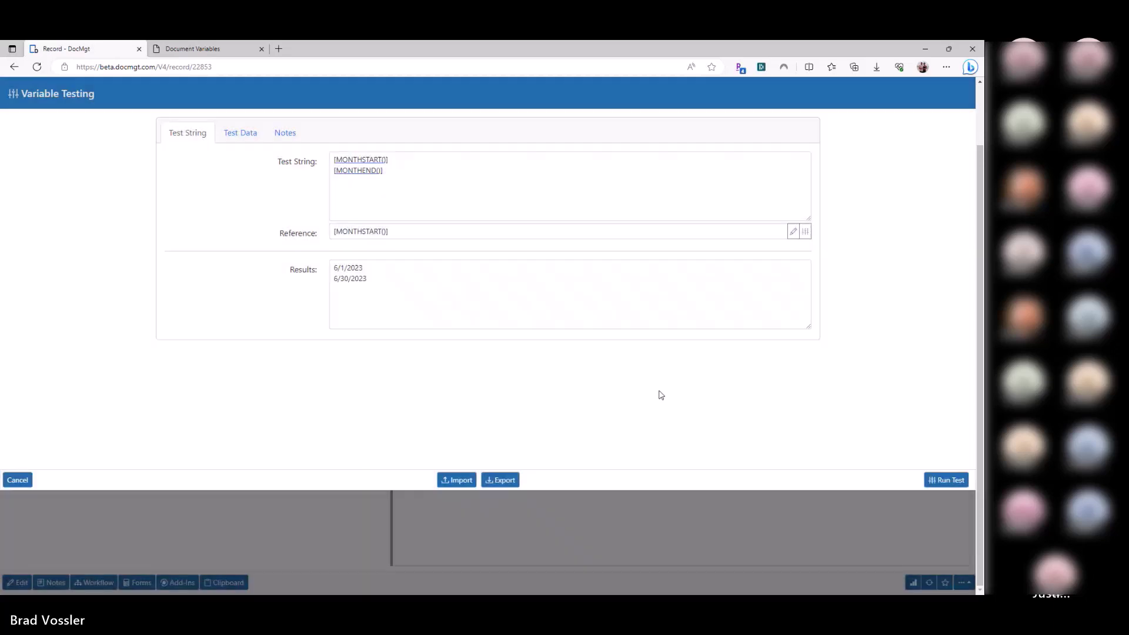
pyautogui.click(384, 295)
pyautogui.moveTo(376, 284); pyautogui.dragTo(323, 268)
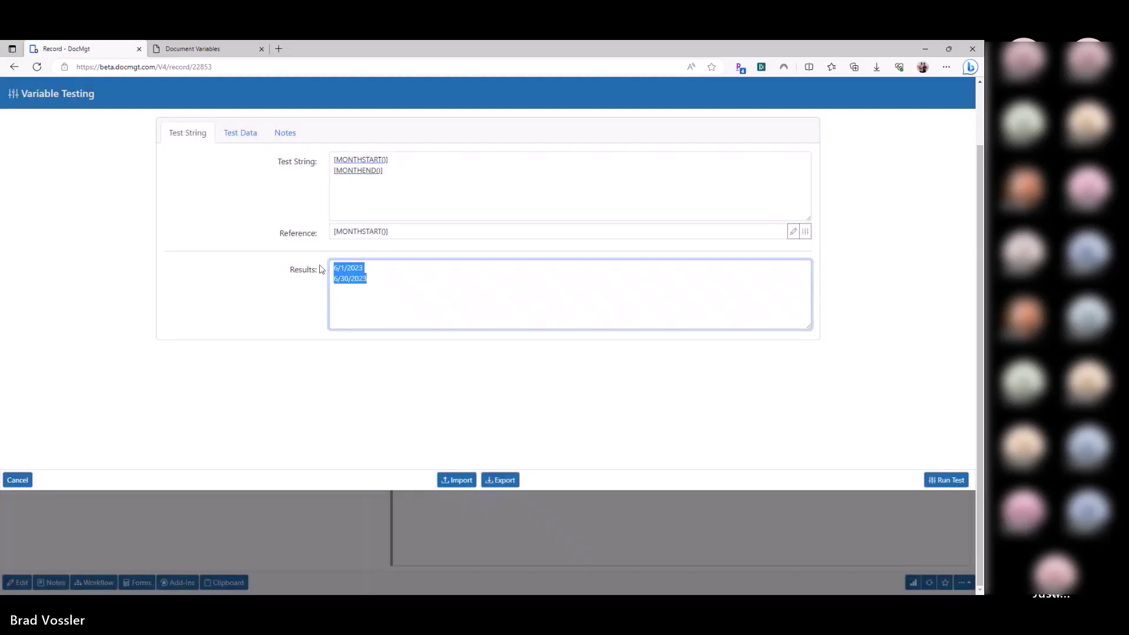
# Step: Browse the available variables, search them for "ooo" functions, and return to the [MONTHSTART()] reference without picking one
pyautogui.click(378, 164)
pyautogui.click(805, 232)
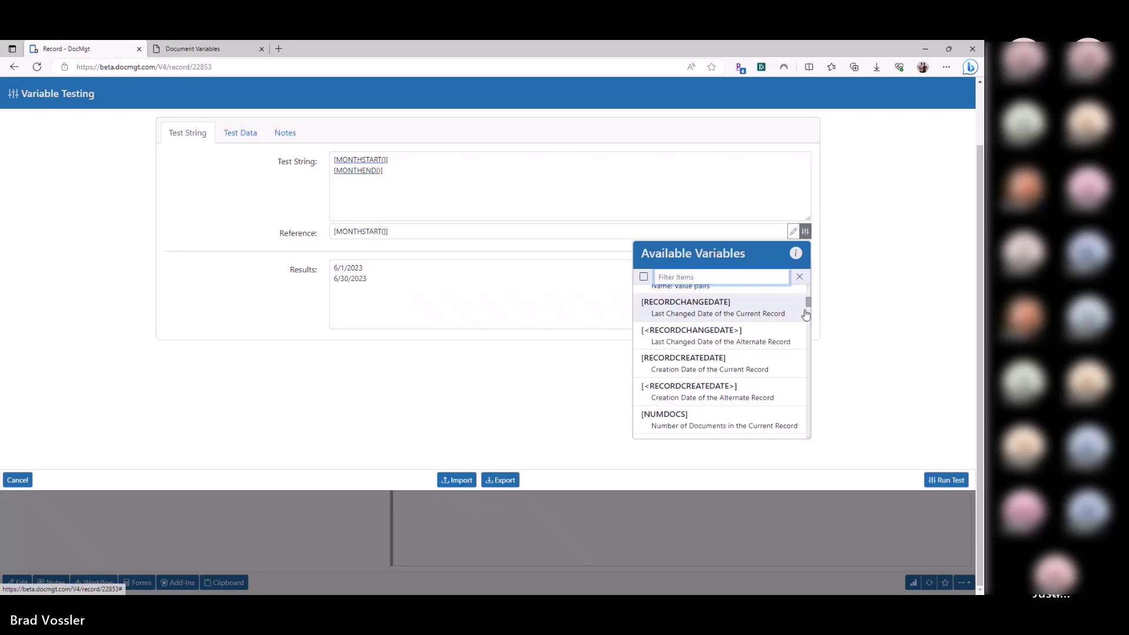
pyautogui.moveTo(808, 304); pyautogui.dragTo(821, 424)
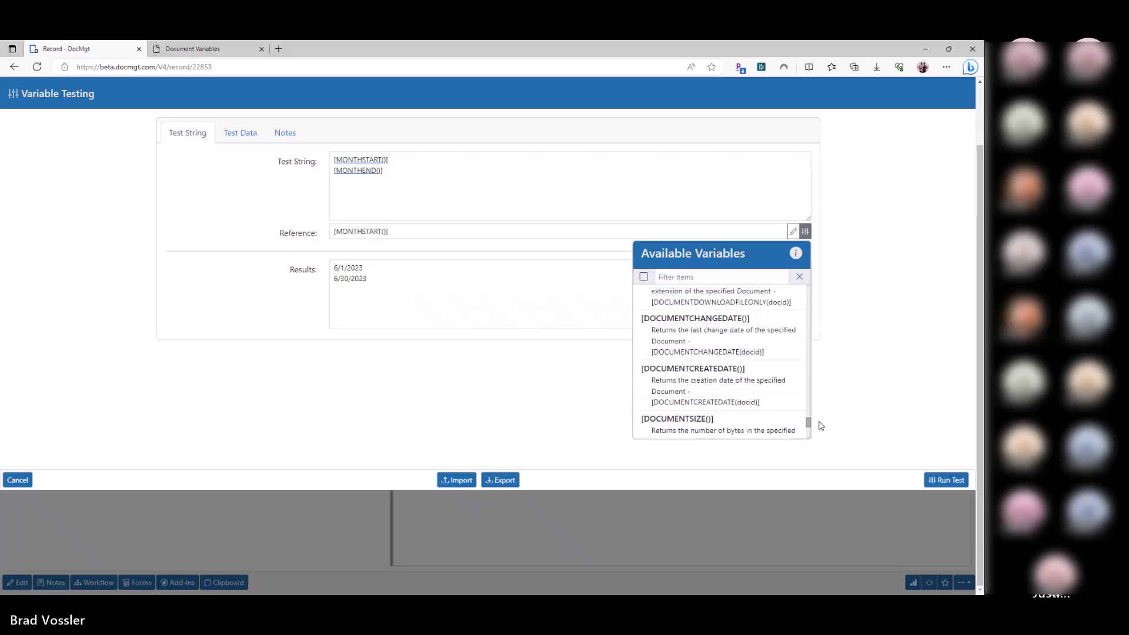
pyautogui.click(702, 274)
pyautogui.write('ooo')
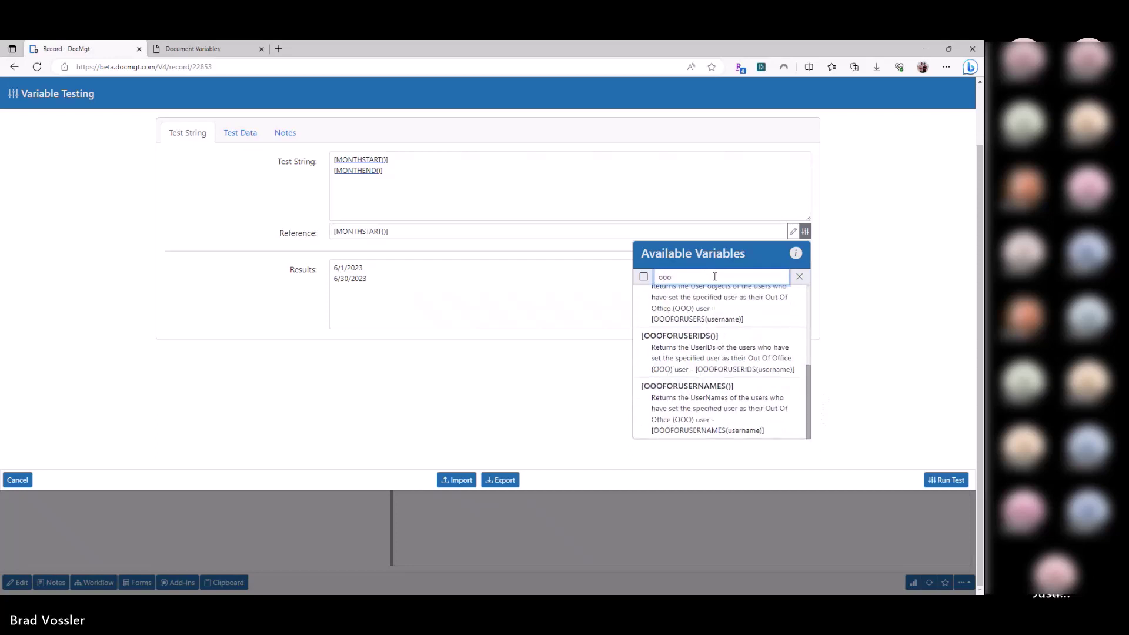
pyautogui.moveTo(806, 370); pyautogui.dragTo(812, 289)
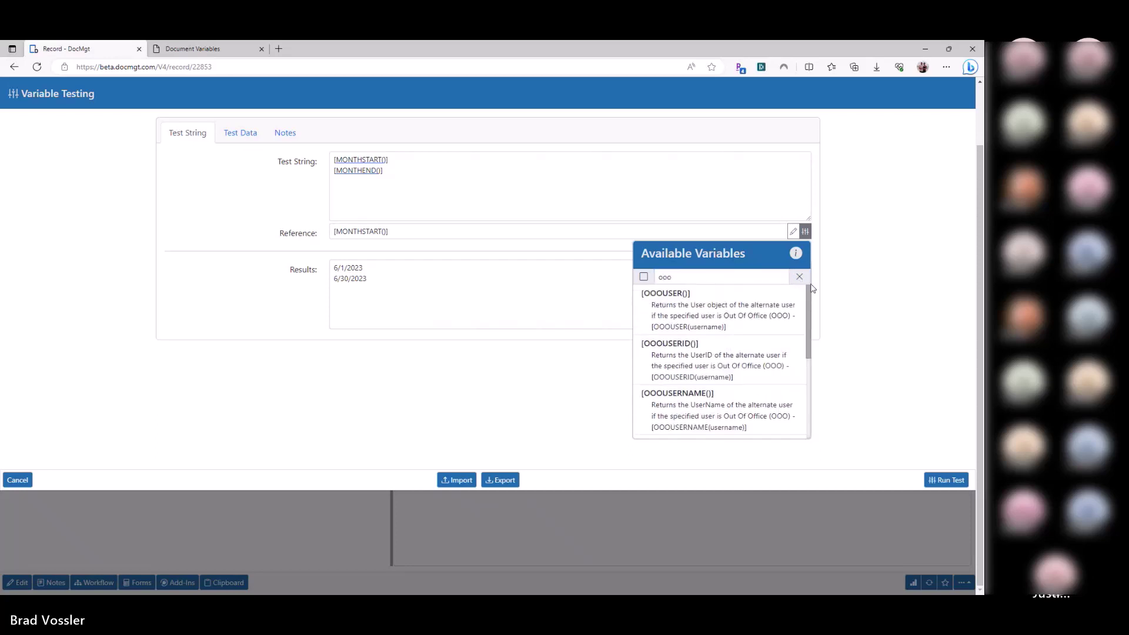
pyautogui.click(474, 294)
pyautogui.click(539, 201)
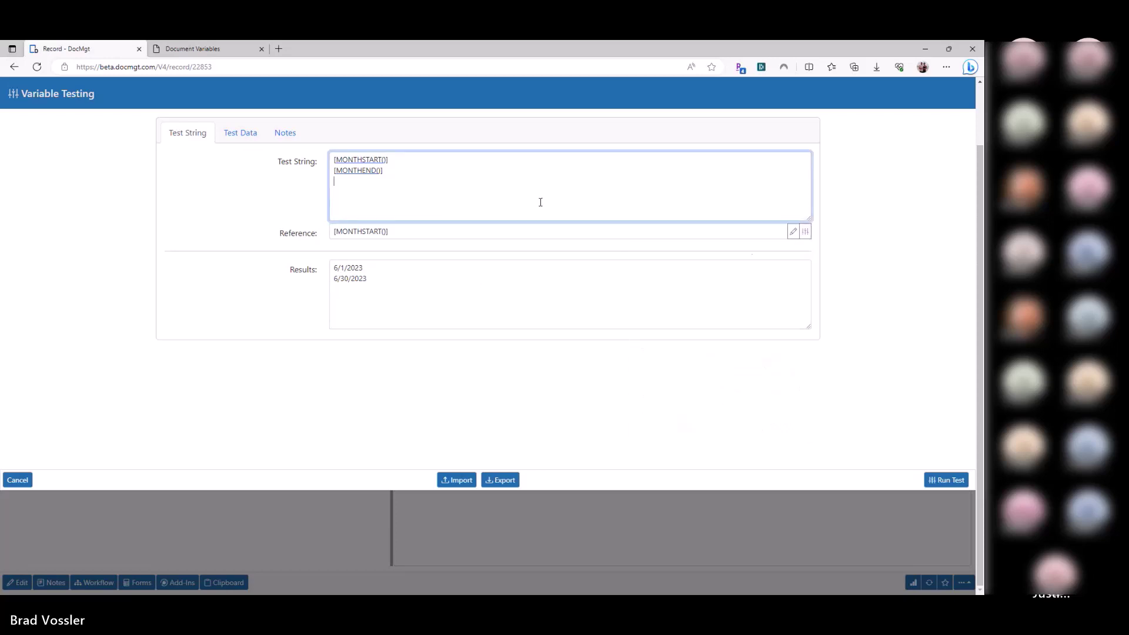
pyautogui.click(785, 231)
pyautogui.tripleClick(410, 234)
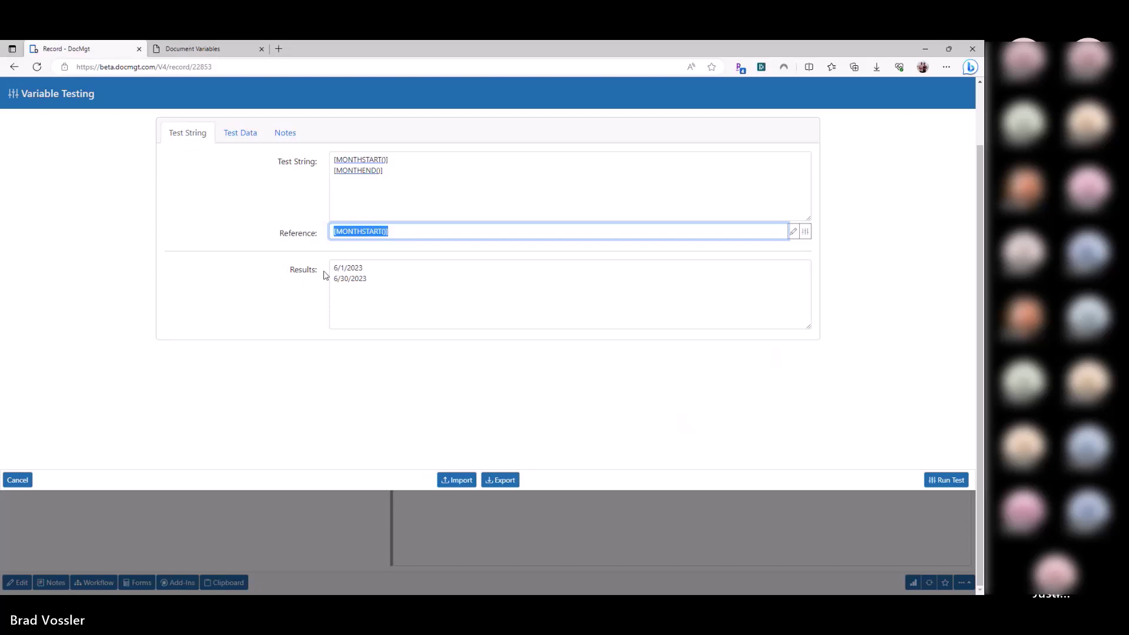
# Step: Close Variable Testing and check the open record's ID in the page address
pyautogui.click(224, 170)
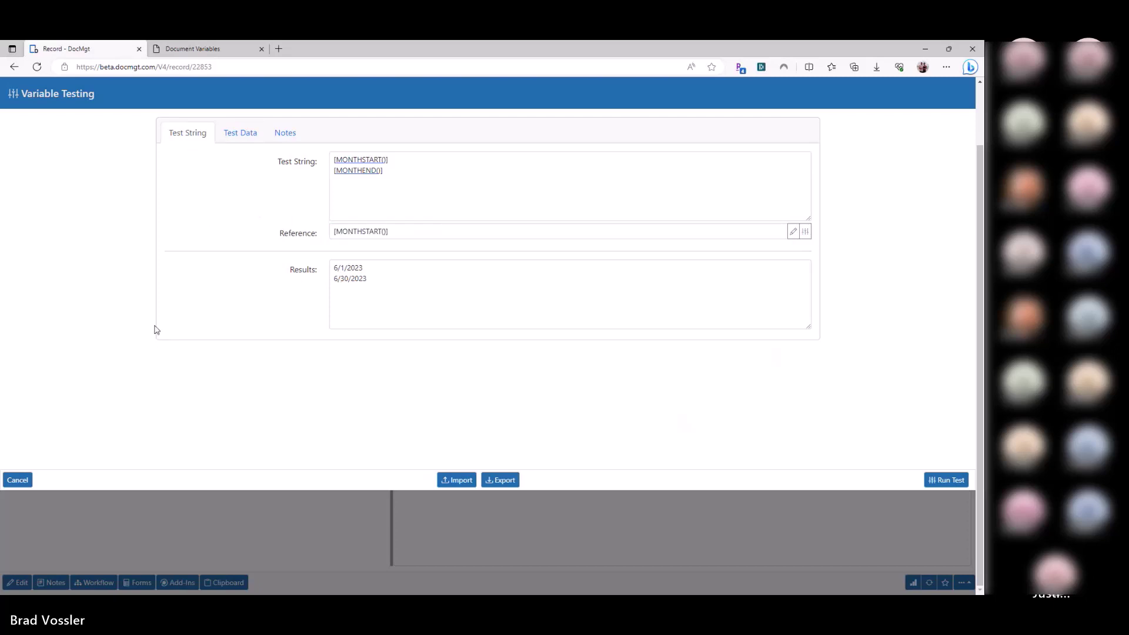
pyautogui.click(18, 479)
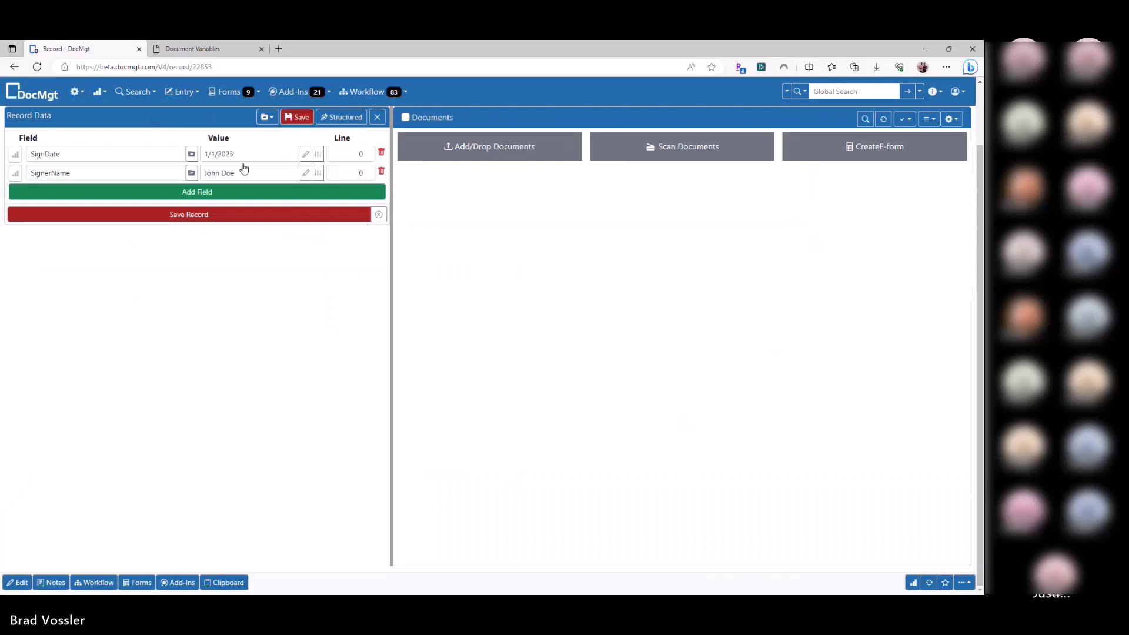
pyautogui.doubleClick(207, 67)
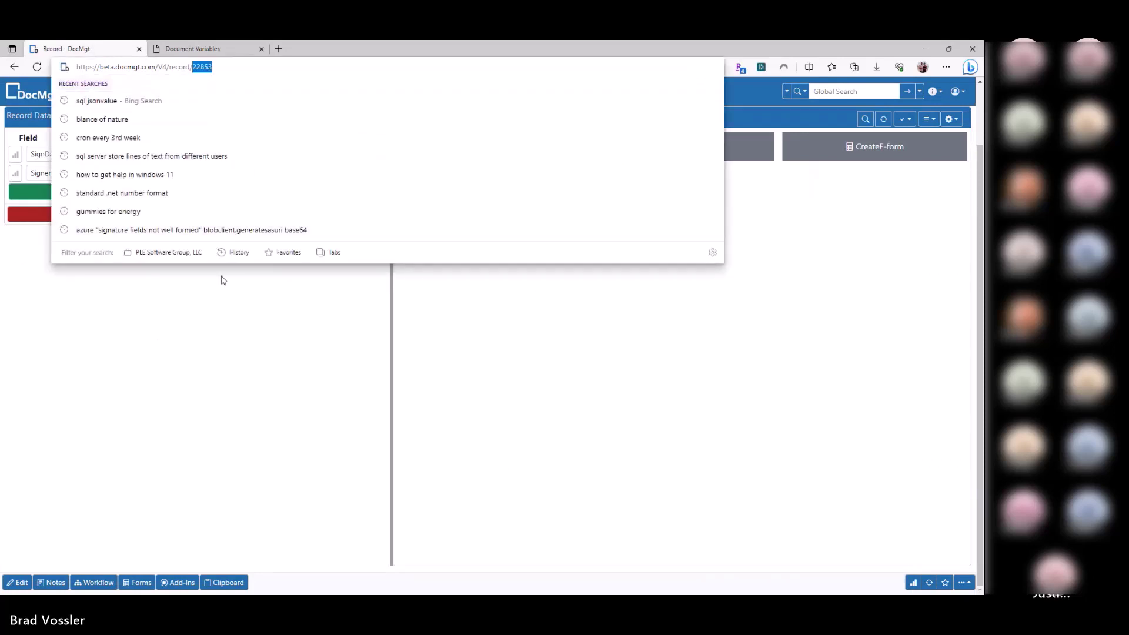
pyautogui.click(26, 323)
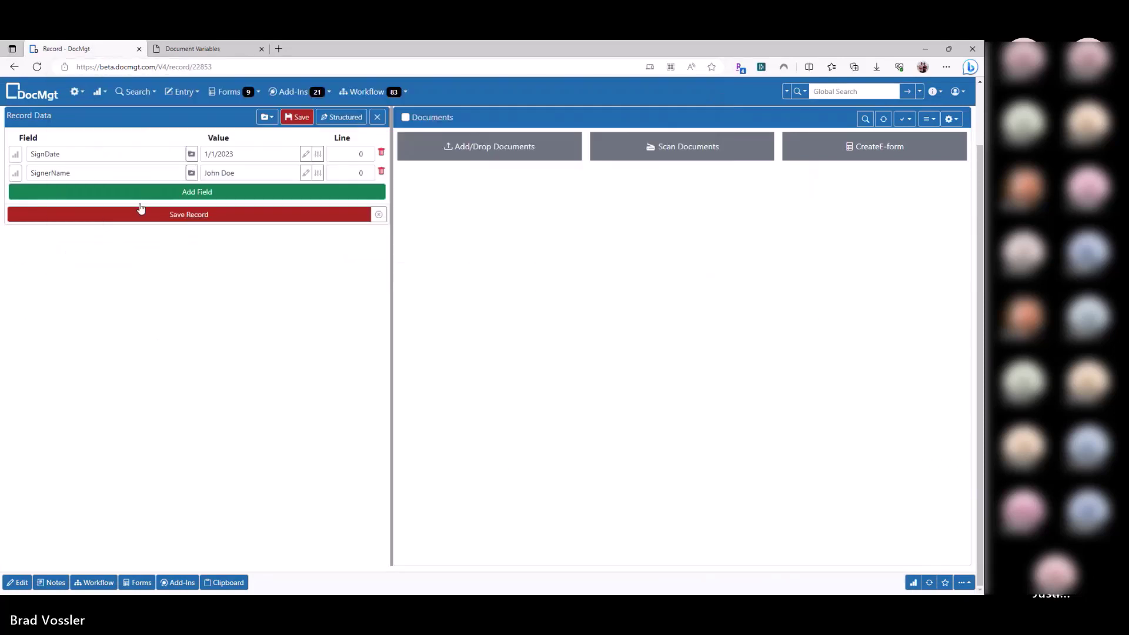
# Step: Reopen Variable Testing, clear the Record ID in the test data and fill it with the last record's ID
pyautogui.click(75, 92)
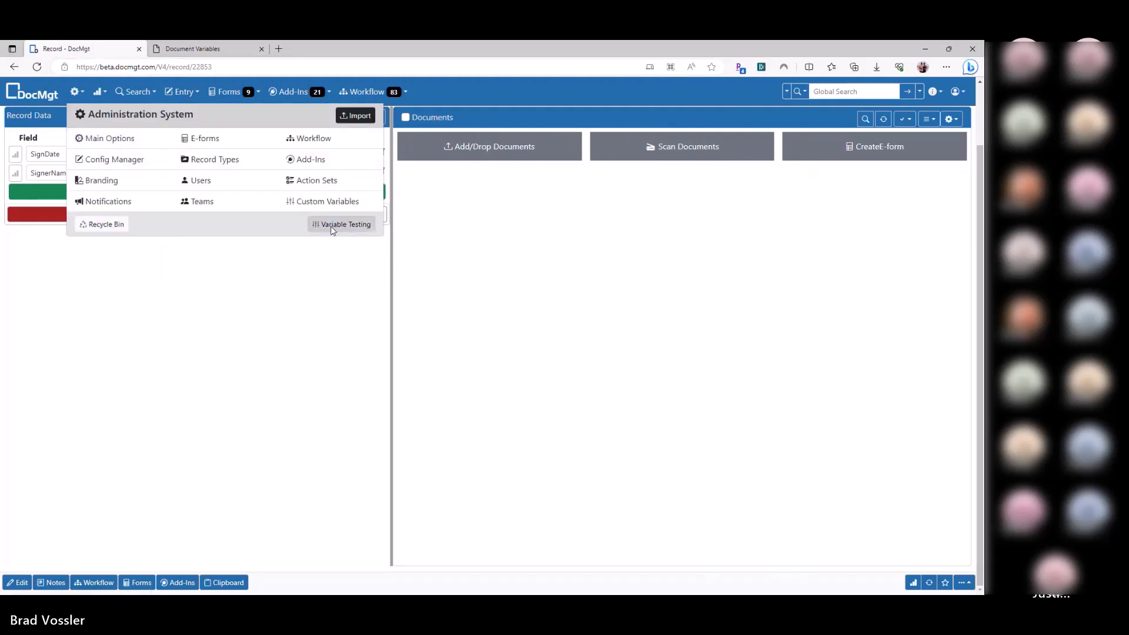
pyautogui.click(341, 224)
pyautogui.click(238, 133)
pyautogui.click(288, 193)
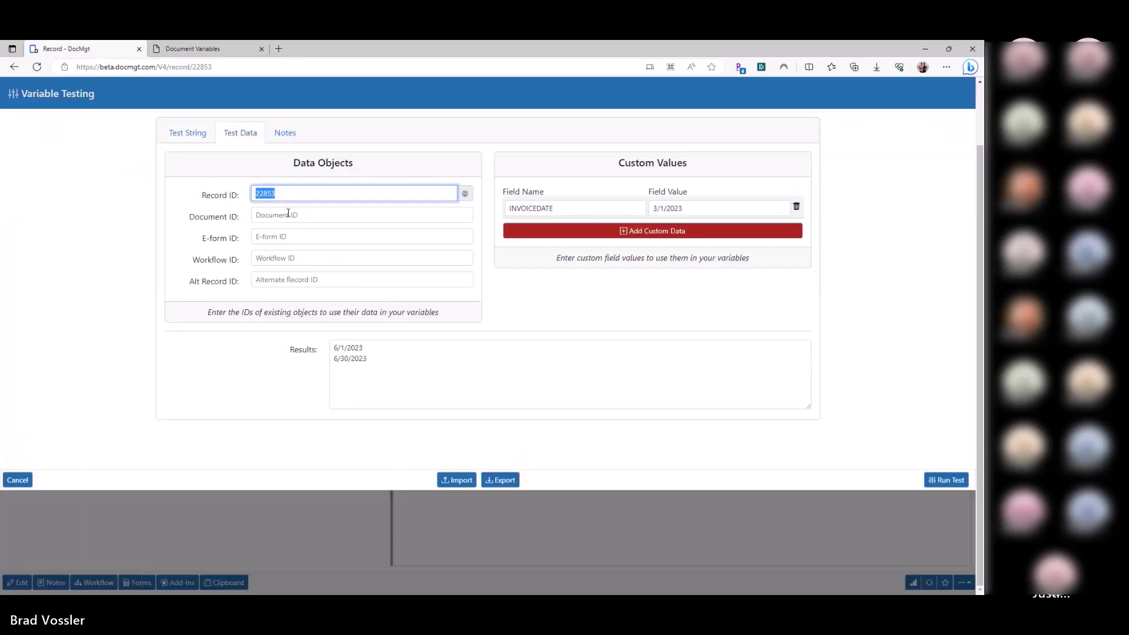
pyautogui.write('2285')
pyautogui.hotkey('ctrl', 'a')
pyautogui.press('BackSpace')
pyautogui.click(466, 196)
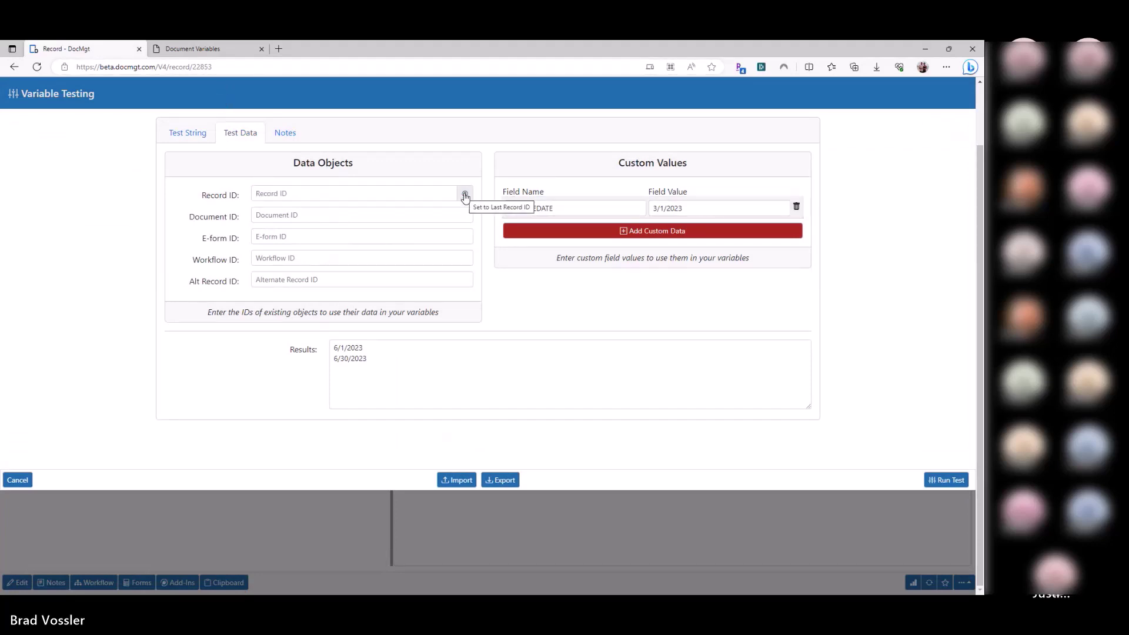
pyautogui.click(466, 196)
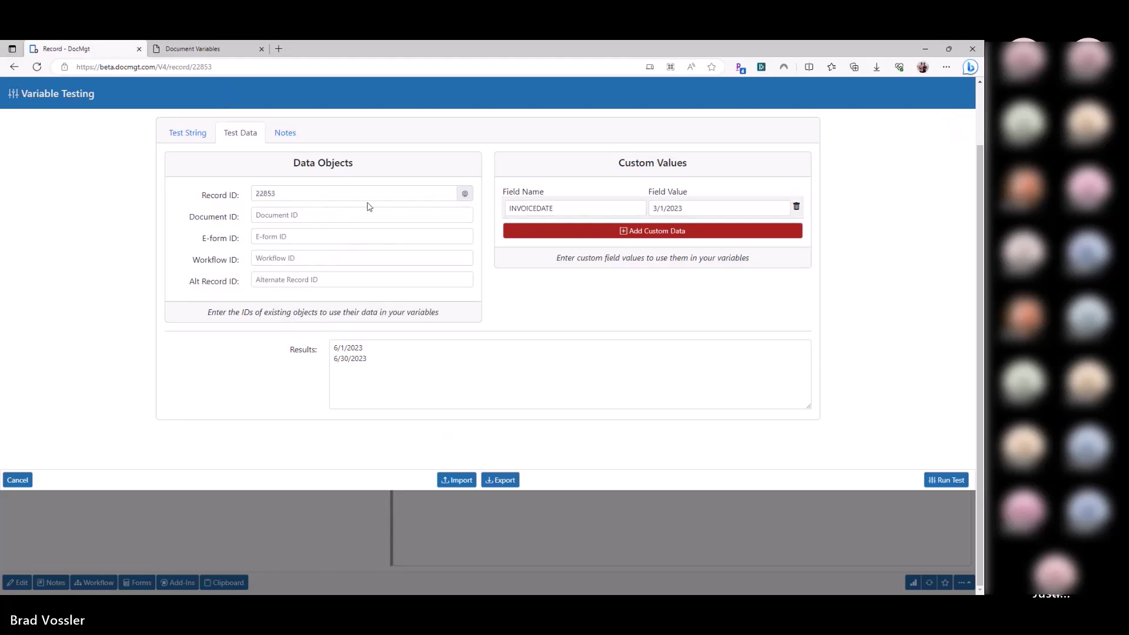
# Step: Compare the Record ID with the one in the page address, reapply the last record's ID and run the test
pyautogui.doubleClick(275, 193)
pyautogui.doubleClick(203, 67)
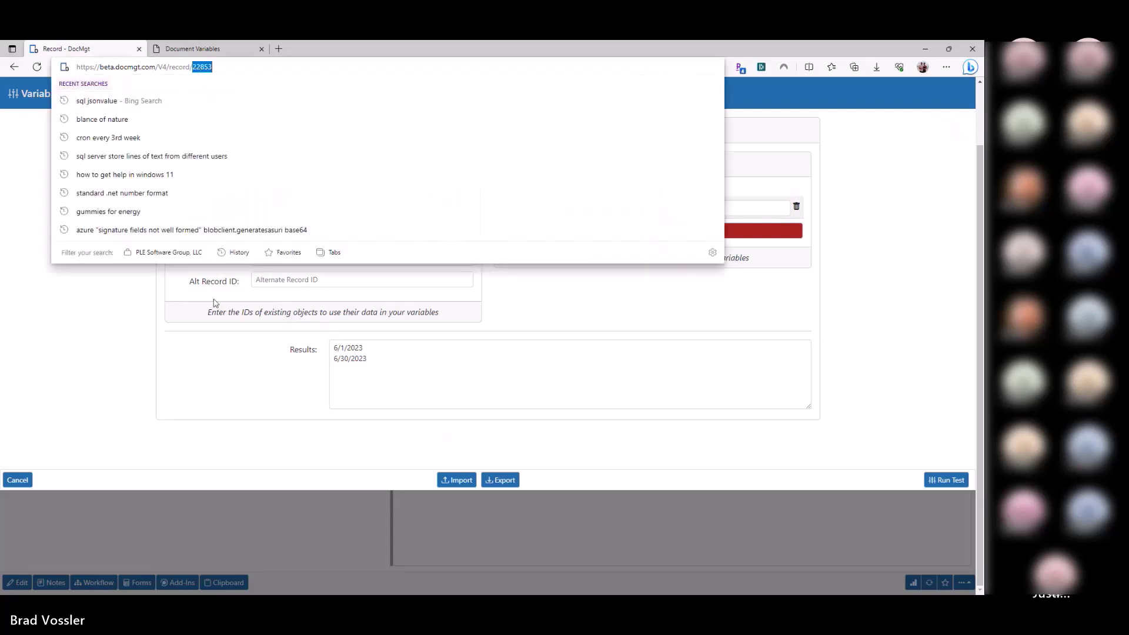
pyautogui.click(158, 331)
pyautogui.doubleClick(266, 194)
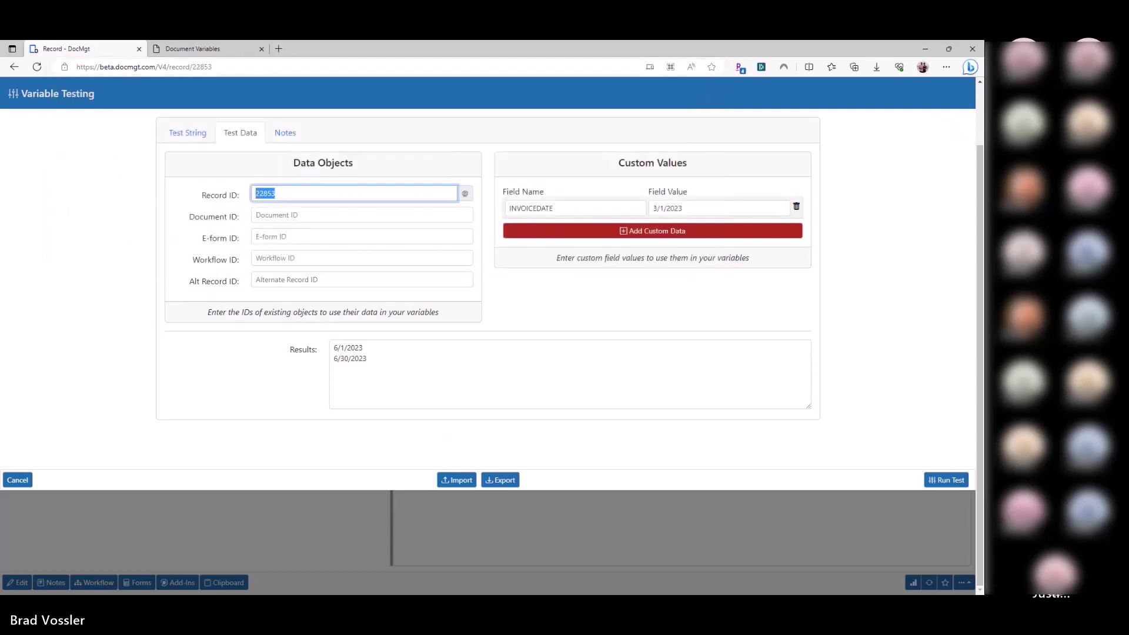
pyautogui.click(466, 196)
pyautogui.click(282, 193)
pyautogui.click(945, 480)
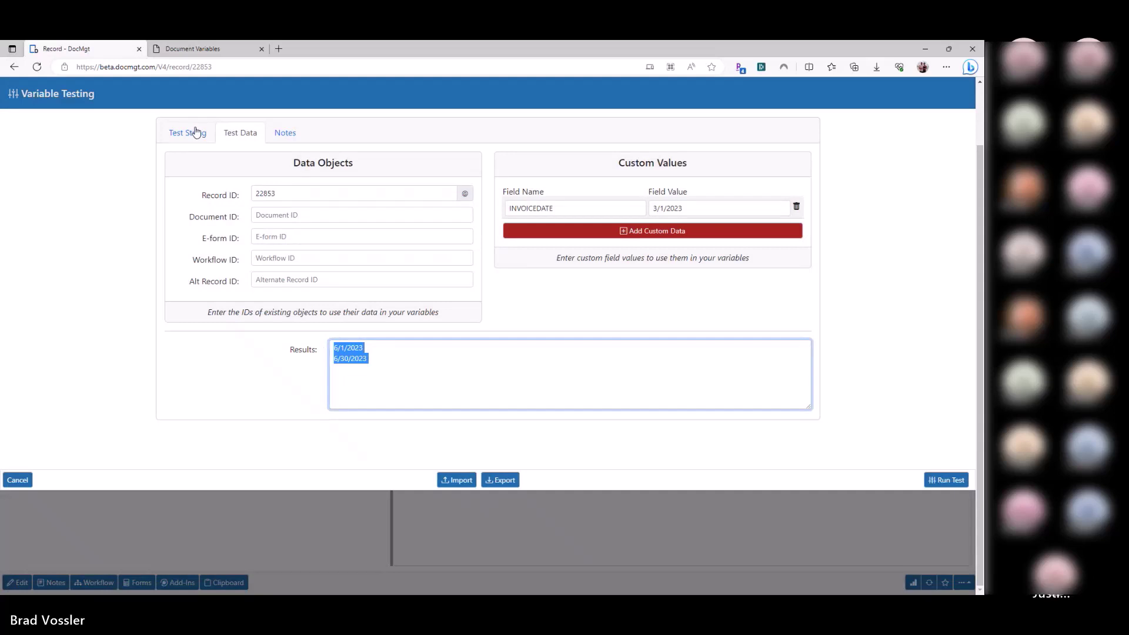
# Step: Return to the test string and browse the list of common available variables without picking one
pyautogui.click(197, 132)
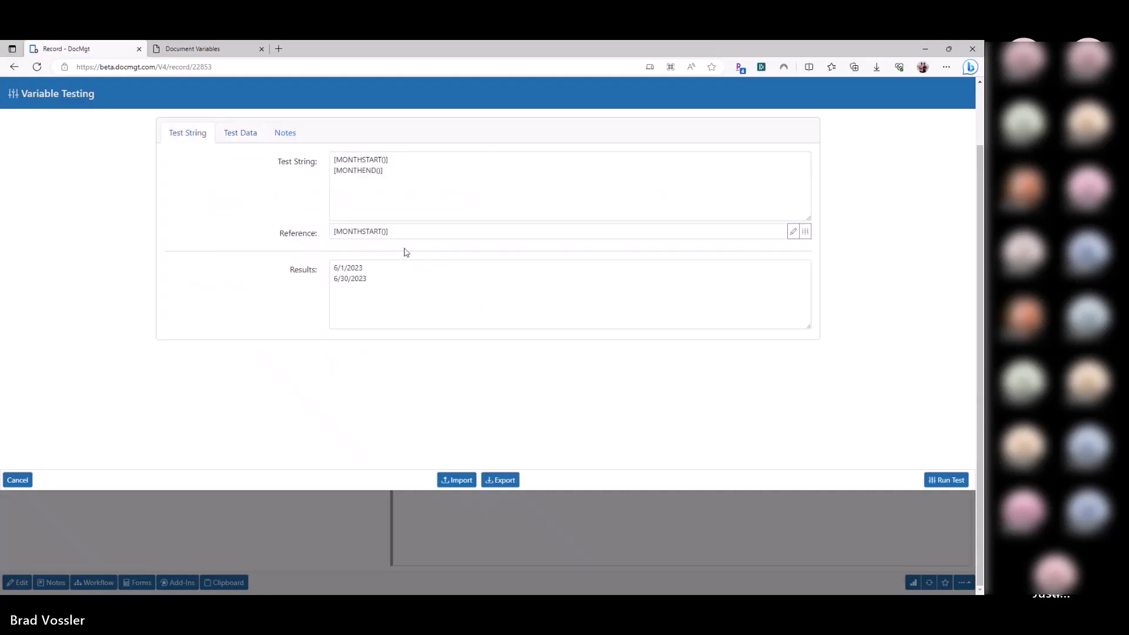
pyautogui.click(805, 232)
pyautogui.scroll(-10, 817, 310)
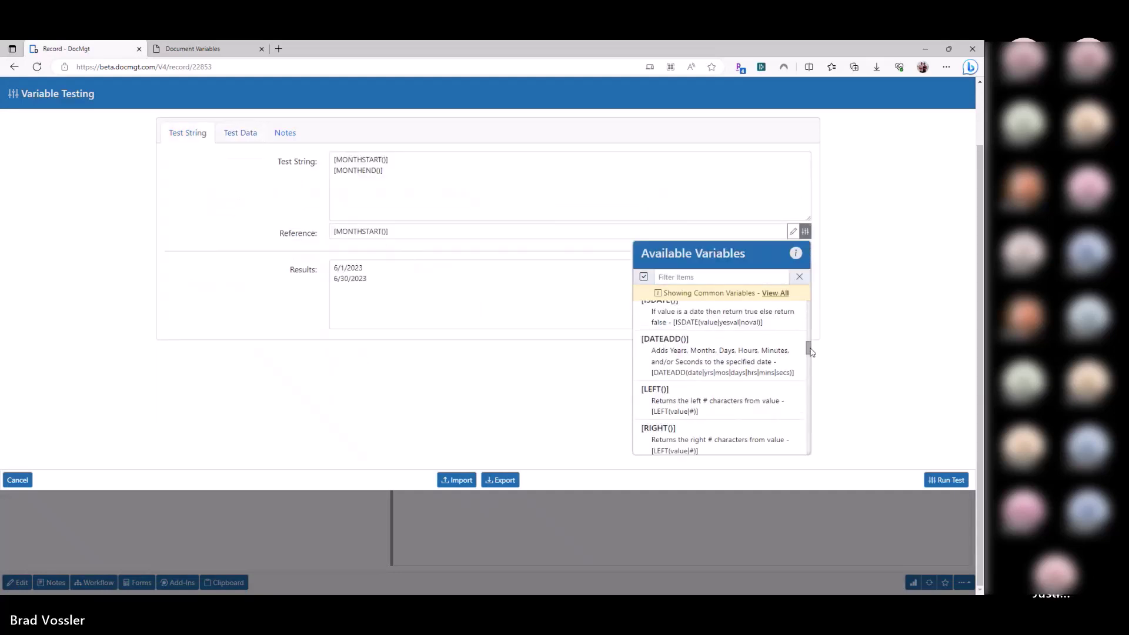
pyautogui.click(870, 330)
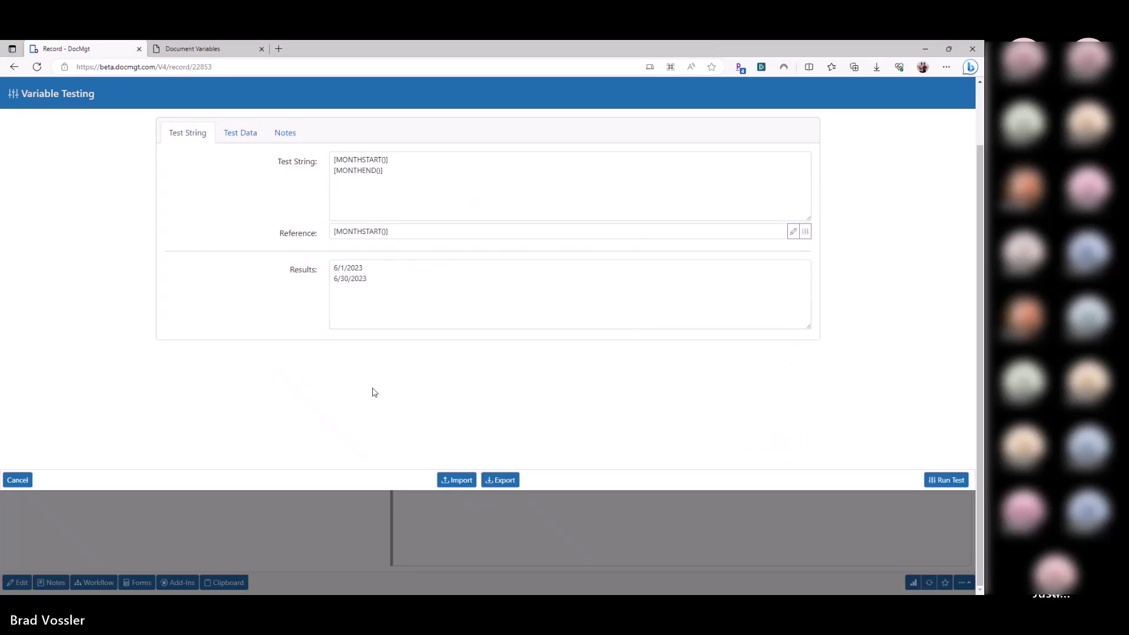
# Step: Replace the whole test string with the plain text ABC-123-HELP-WHATEVER
pyautogui.moveTo(400, 176); pyautogui.dragTo(255, 143)
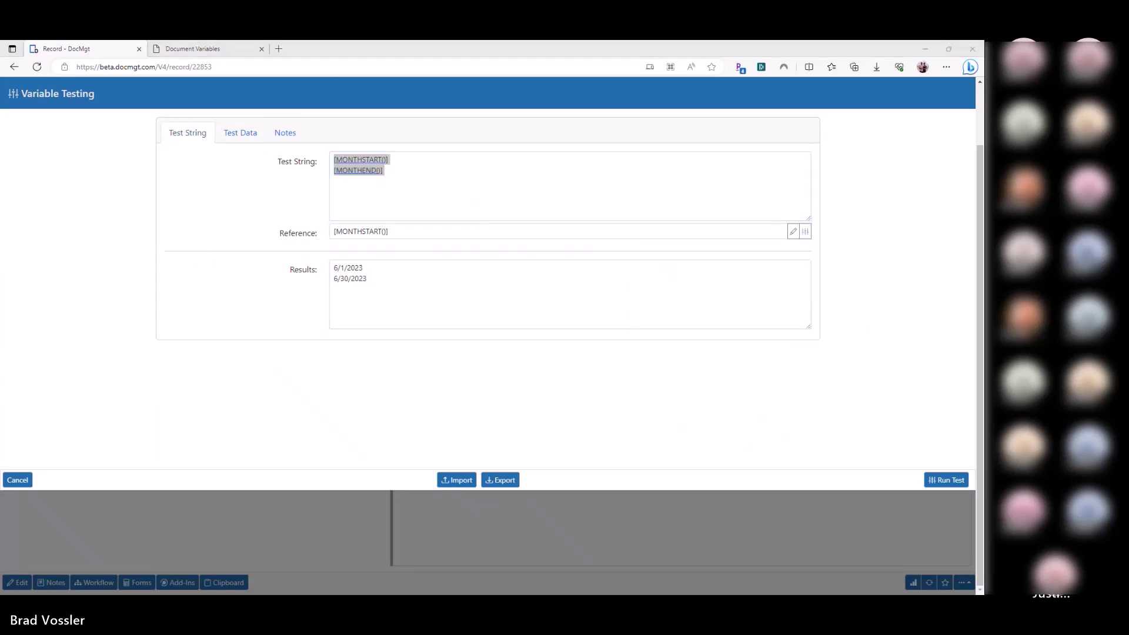
pyautogui.hotkey('alt', 'Tab')
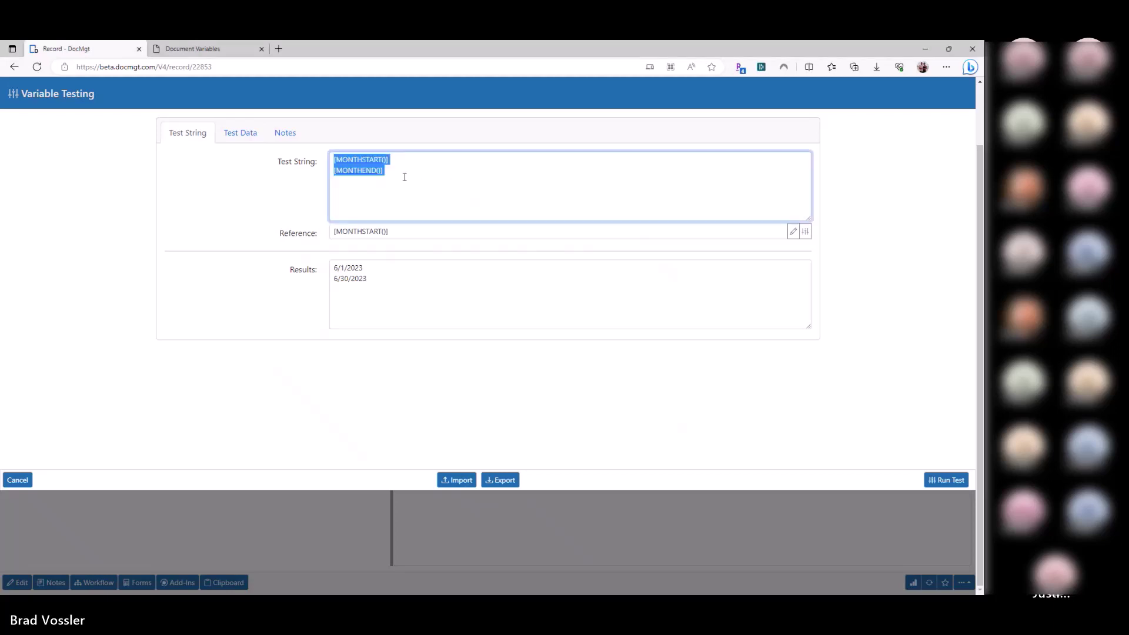
pyautogui.write('[')
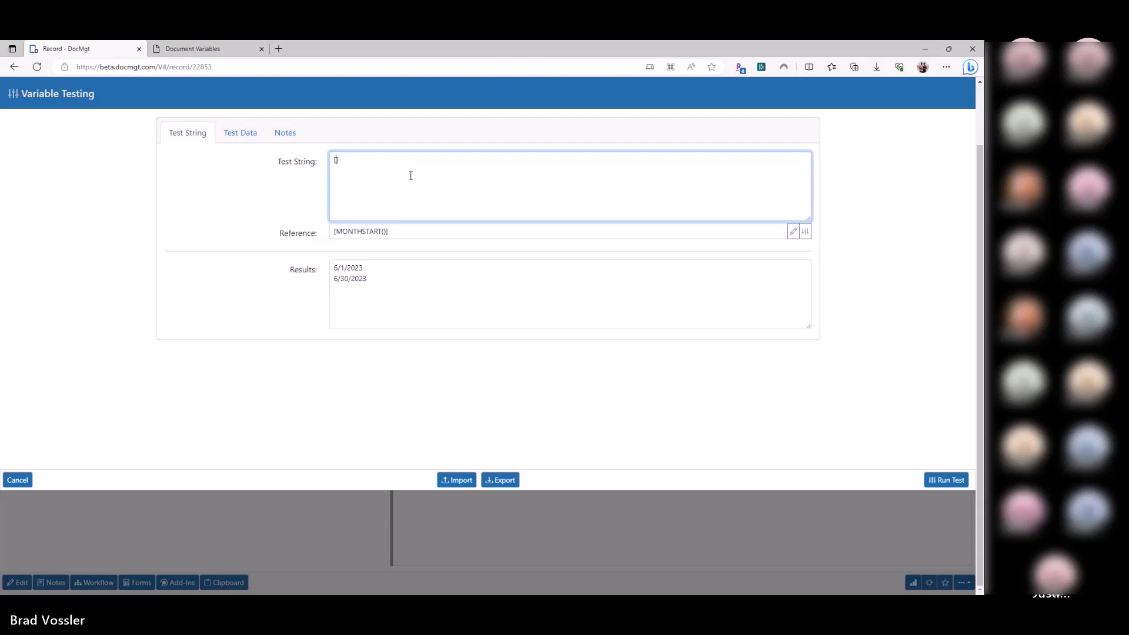
pyautogui.press('BackSpace')
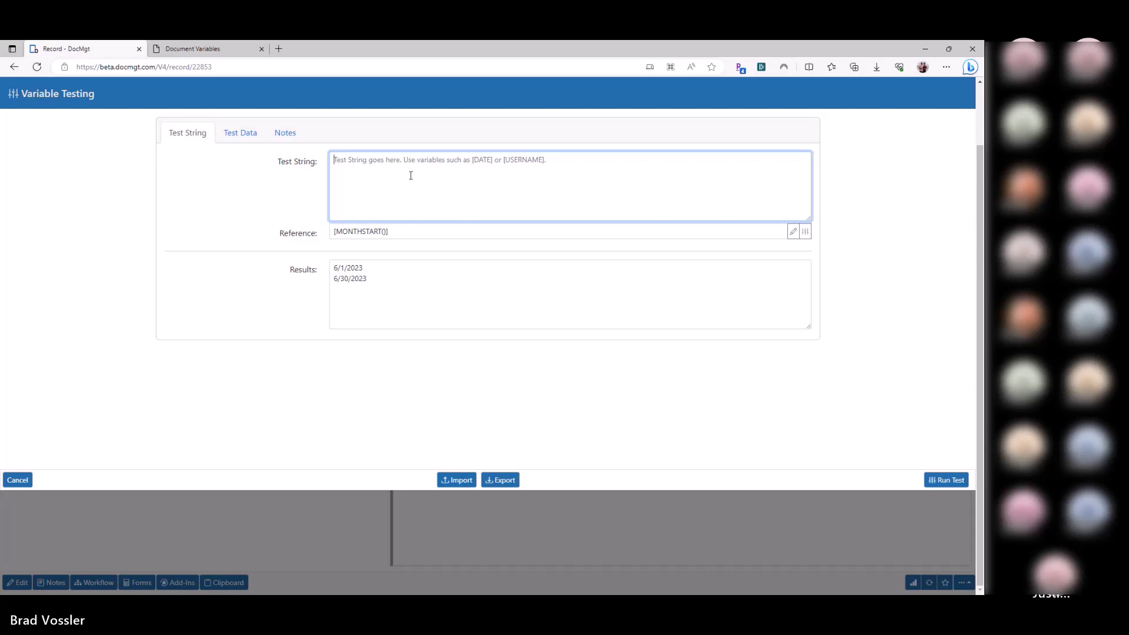
pyautogui.write('A')
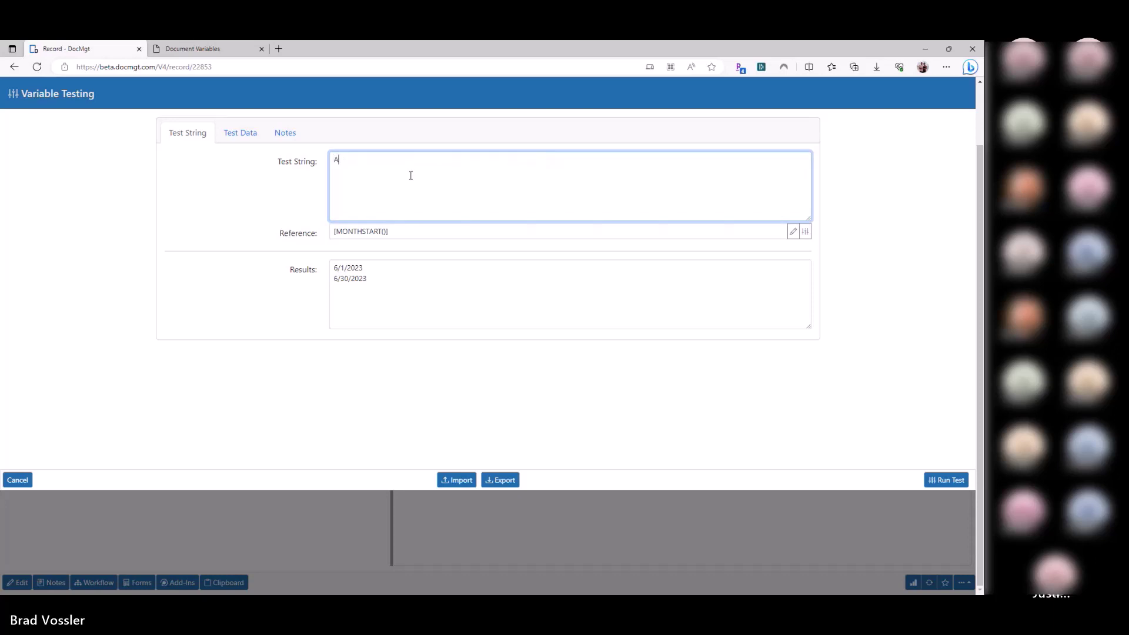
pyautogui.write('BC-123-HELP-WHATEVER')
pyautogui.hotkey('shift', 'Right')
pyautogui.hotkey('shift', 'Right')
pyautogui.hotkey('shift', 'Right')
pyautogui.hotkey('shift', 'Right')
pyautogui.press('Home')
pyautogui.doubleClick(349, 161)
pyautogui.doubleClick(364, 161)
pyautogui.click(382, 161)
# Step: Wrap the text as [SPLIT(ABC-123-HELP-WHATEVER|-|3)] and run the test
pyautogui.write('[SPLIT(')
pyautogui.hotkey('shift', 'End')
pyautogui.hotkey('ctrl', 'x')
pyautogui.press('Delete')
pyautogui.press('End')
pyautogui.hotkey('ctrl', 'v')
pyautogui.write('|-|3)]')
pyautogui.click(948, 481)
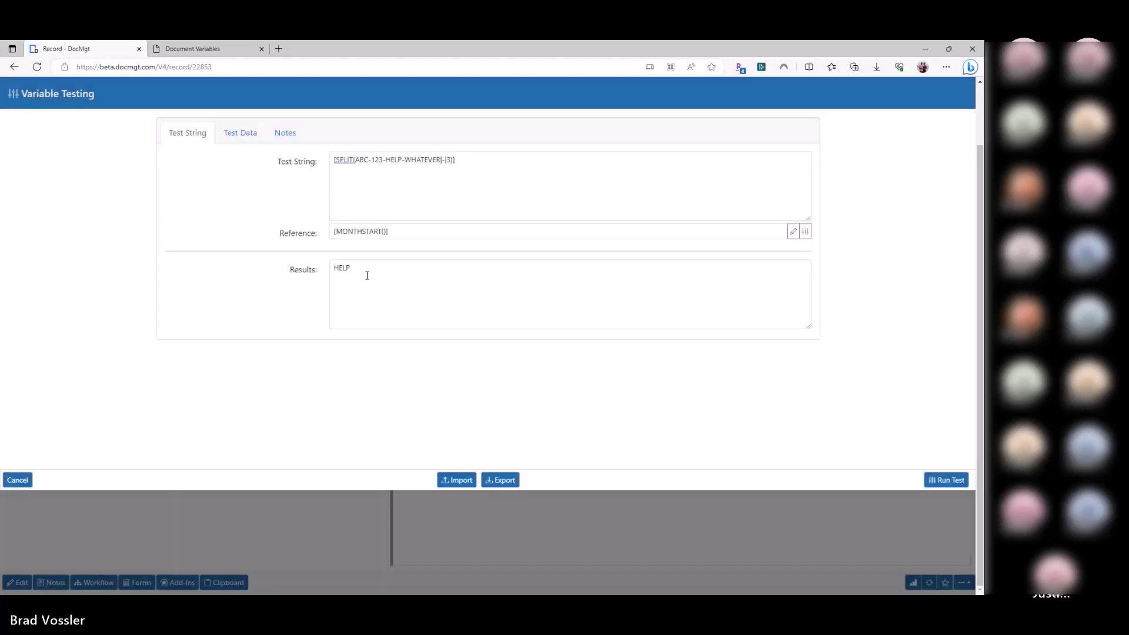
# Step: Compare the result with the hyphen-separated parts of the text in the SPLIT expression
pyautogui.doubleClick(344, 270)
pyautogui.click(369, 160)
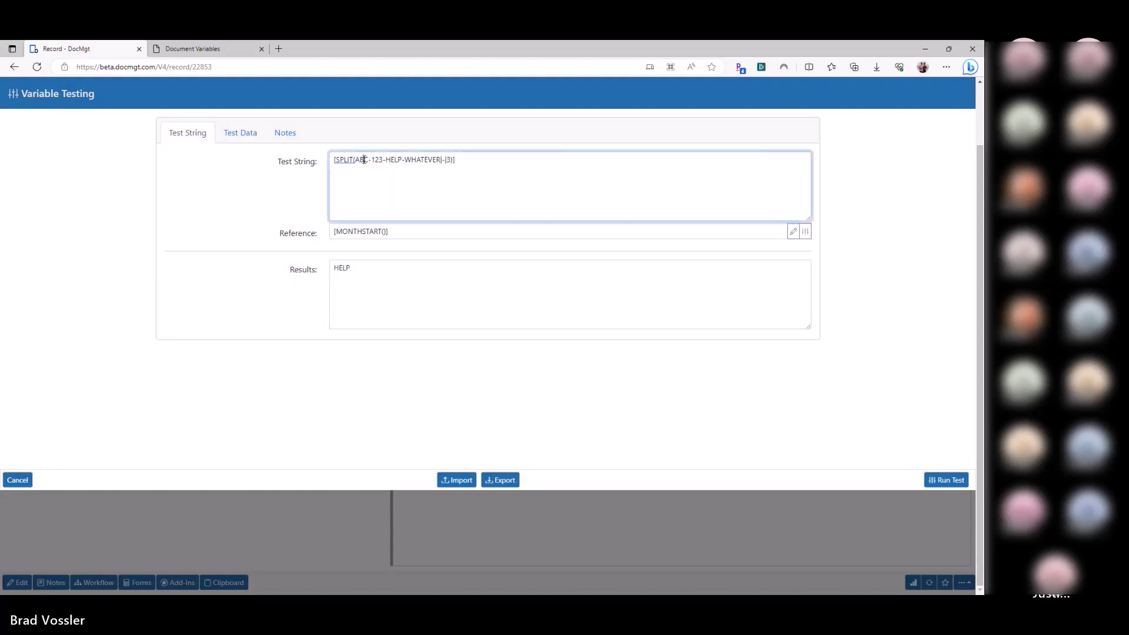
pyautogui.write('-')
pyautogui.doubleClick(395, 158)
pyautogui.doubleClick(416, 157)
pyautogui.doubleClick(444, 160)
pyautogui.doubleClick(448, 160)
pyautogui.click(430, 211)
# Step: Set the SPLIT position argument to -1 and run the test
pyautogui.doubleClick(413, 161)
pyautogui.press('Right')
pyautogui.press('Right')
pyautogui.press('Right')
pyautogui.press('Right')
pyautogui.hotkey('shift', 'Right')
pyautogui.write('-1')
pyautogui.click(935, 480)
# Step: Set the SPLIT position argument to -3 and run the test
pyautogui.click(431, 162)
pyautogui.press('Delete')
pyautogui.write('-3')
pyautogui.doubleClick(423, 159)
pyautogui.doubleClick(394, 159)
pyautogui.doubleClick(376, 159)
pyautogui.click(946, 480)
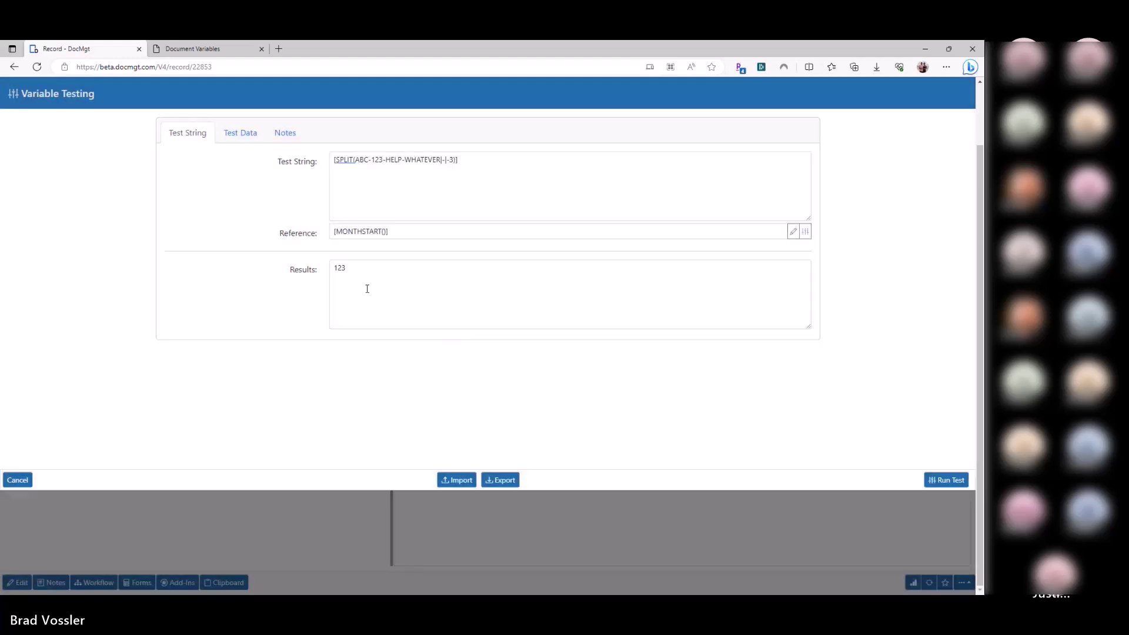
# Step: Replace the literal text inside SPLIT with [PartNumber] and repeat [SPLIT([PartNumber]|-|-3)] on a second line
pyautogui.moveTo(492, 164); pyautogui.dragTo(316, 158)
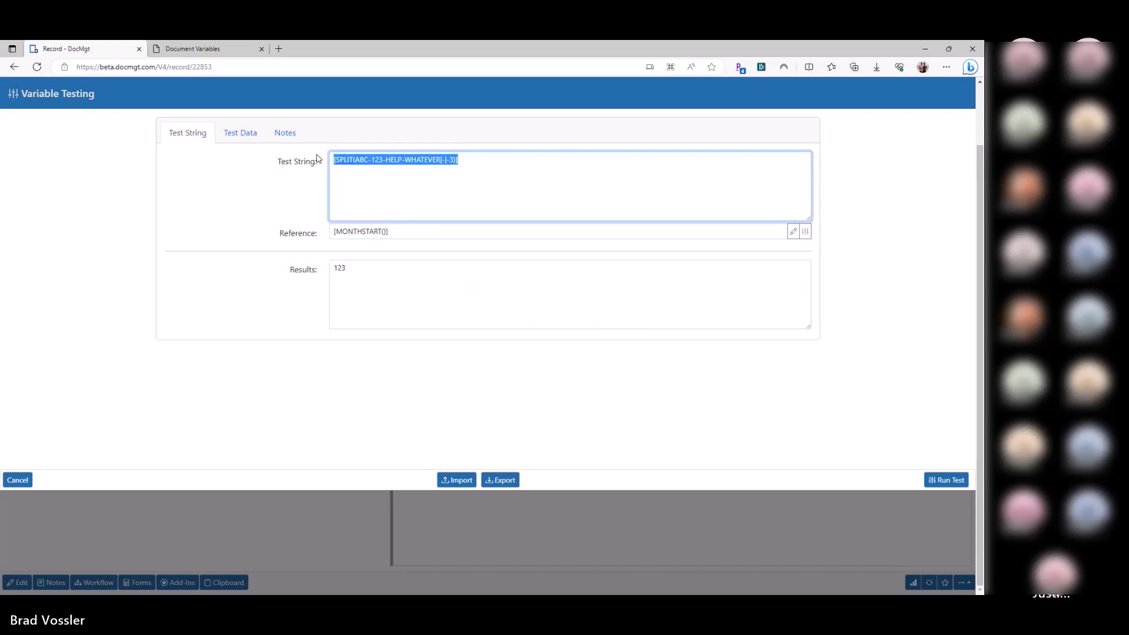
pyautogui.click(481, 181)
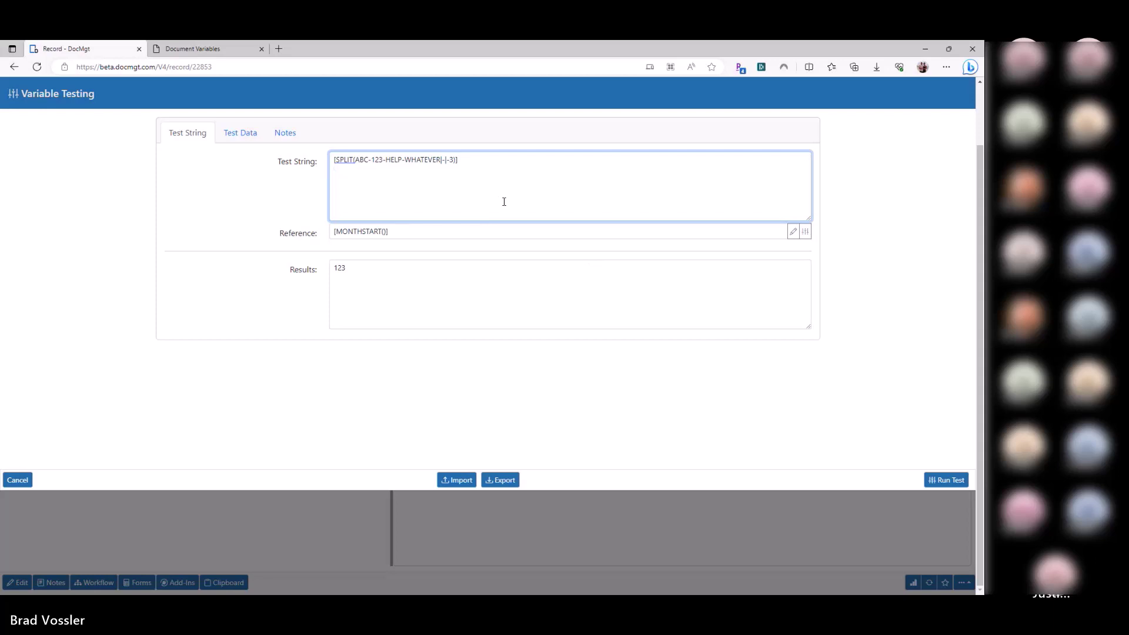
pyautogui.press('Right')
pyautogui.press('Right')
pyautogui.press('Right')
pyautogui.press('Right')
pyautogui.press('Right')
pyautogui.press('Right')
pyautogui.press('Right')
pyautogui.hotkey('shift', 'Right')
pyautogui.hotkey('shift', 'Right')
pyautogui.hotkey('shift', 'Right')
pyautogui.hotkey('shift', 'Right')
pyautogui.hotkey('shift', 'Right')
pyautogui.hotkey('shift', 'Right')
pyautogui.hotkey('shift', 'Right')
pyautogui.hotkey('shift', 'Right')
pyautogui.hotkey('shift', 'Right')
pyautogui.hotkey('shift', 'Right')
pyautogui.hotkey('shift', 'Right')
pyautogui.hotkey('shift', 'Right')
pyautogui.hotkey('shift', 'Right')
pyautogui.hotkey('shift', 'Right')
pyautogui.hotkey('shift', 'Right')
pyautogui.hotkey('shift', 'Right')
pyautogui.hotkey('shift', 'Right')
pyautogui.hotkey('shift', 'Right')
pyautogui.hotkey('shift', 'Right')
pyautogui.hotkey('shift', 'Right')
pyautogui.hotkey('shift', 'Left')
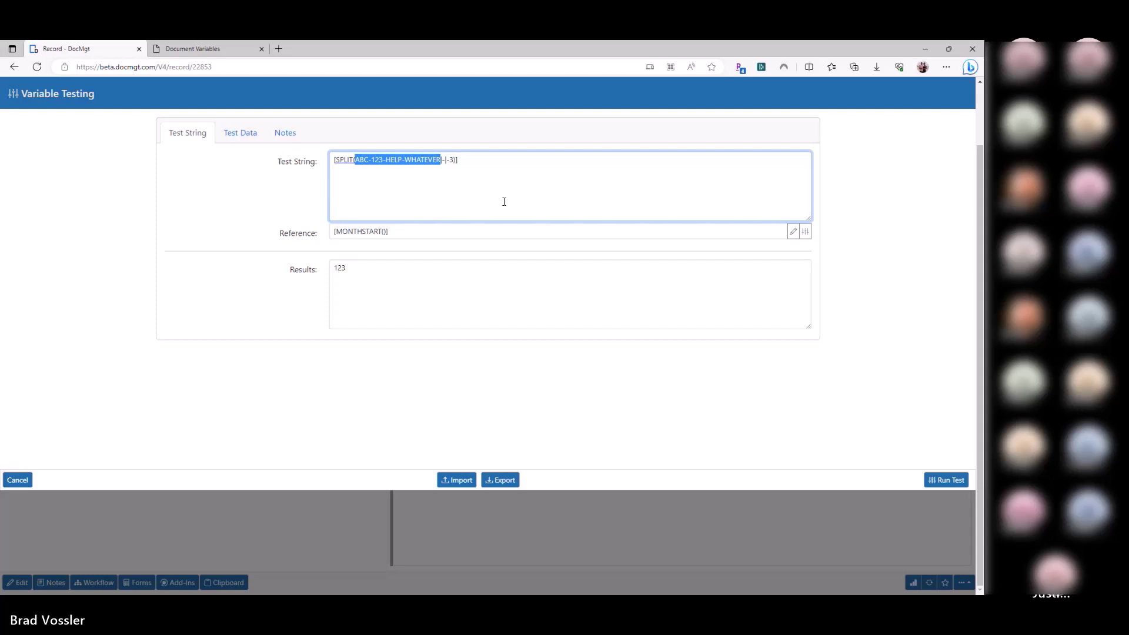
pyautogui.write('[PartNu')
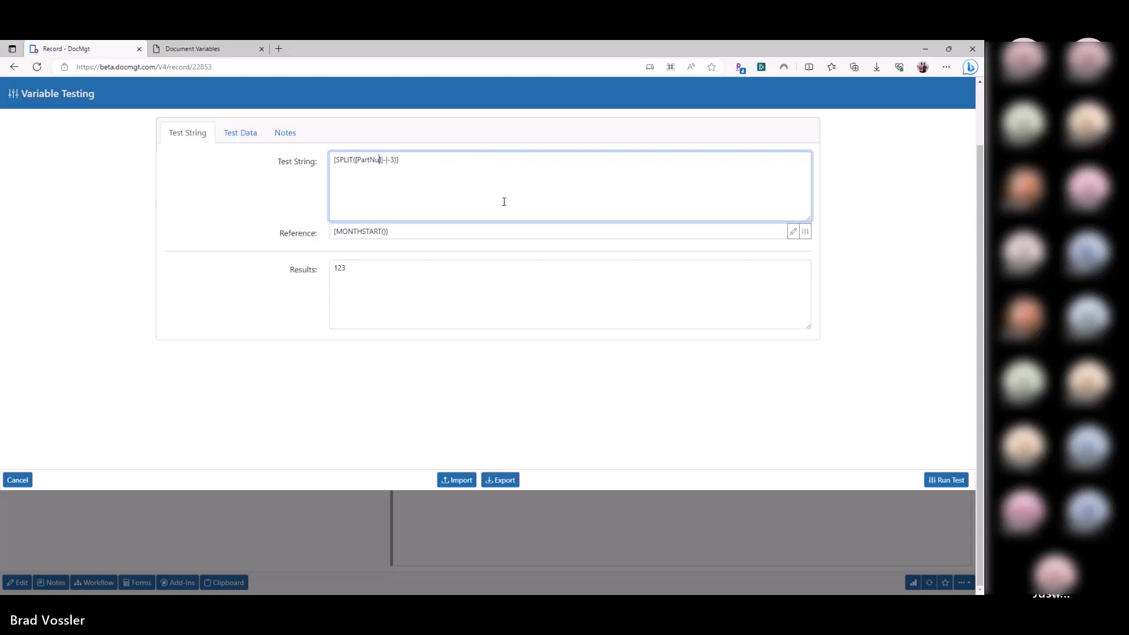
pyautogui.write('mbner')
pyautogui.press('BackSpace')
pyautogui.hotkey('ctrl', 'shift', 'Right')
pyautogui.hotkey('ctrl', 'shift', 'Right')
pyautogui.press('BackSpace')
pyautogui.write('[PartNumber]')
pyautogui.press('End')
pyautogui.press('Return')
pyautogui.write('[SPLIT([PartNumber]|-|-3)]')
# Step: Replace the first line with 123-abc-xyz and duplicate the [SPLIT([PartNumber]|-|-3)] line beneath it
pyautogui.press('Up')
pyautogui.press('Home')
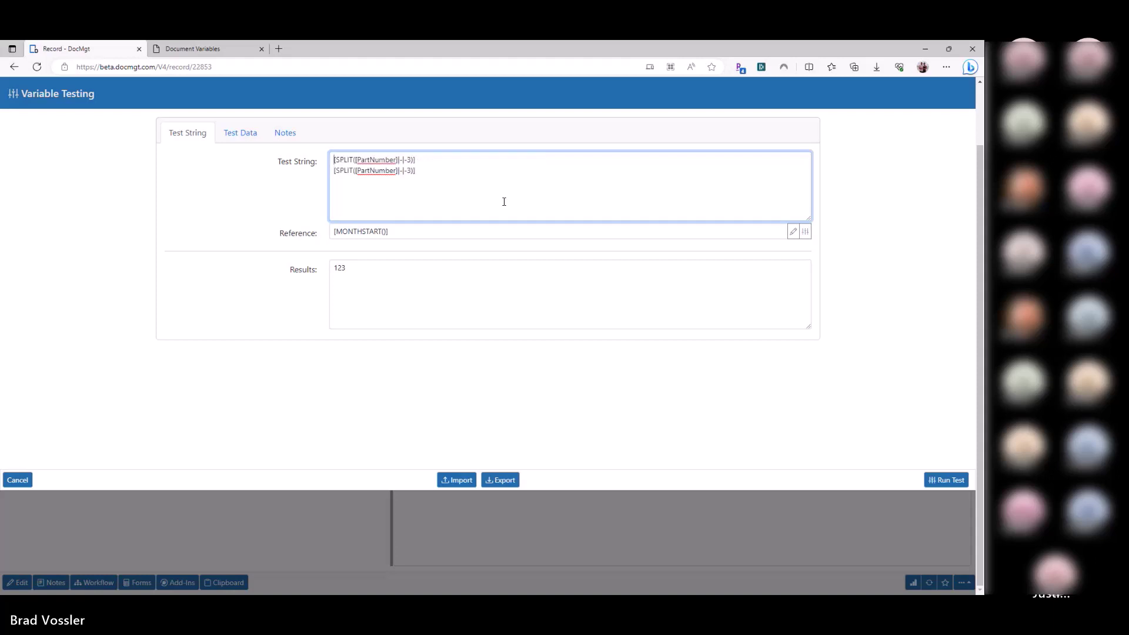
pyautogui.hotkey('shift', 'End')
pyautogui.write('123-abc-xyz')
pyautogui.press('Return')
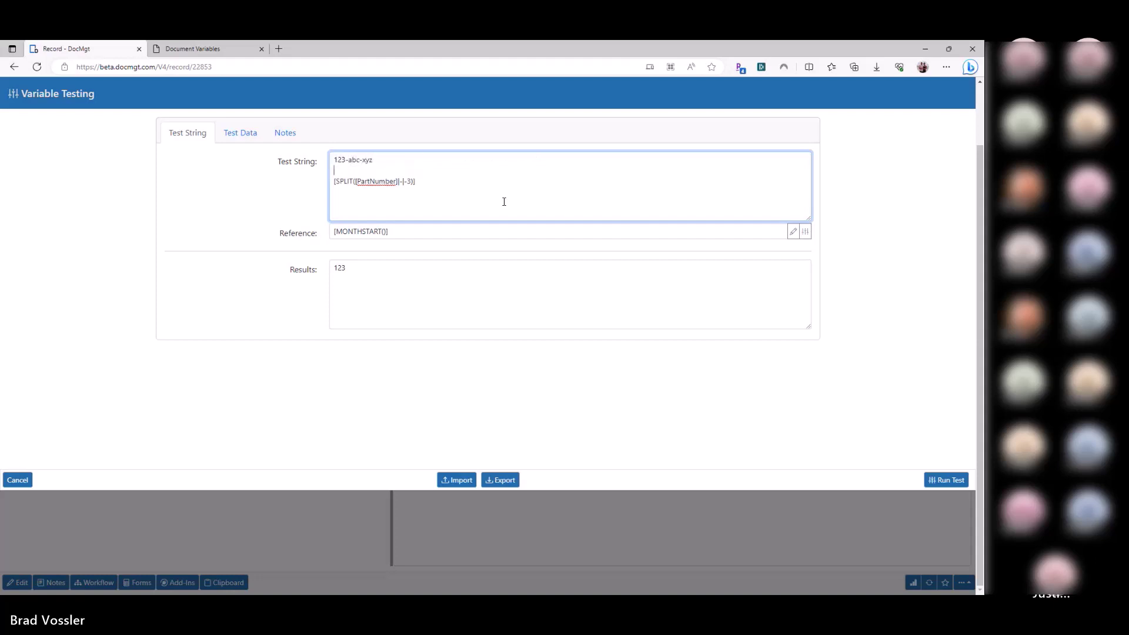
pyautogui.press('Delete')
pyautogui.hotkey('shift', 'End')
pyautogui.hotkey('ctrl', 'c')
pyautogui.press('Home')
pyautogui.hotkey('ctrl', 'v')
pyautogui.press('Return')
# Step: Change the second line of the test string to [SPLIT(123-abc-xyz|-|2)]
pyautogui.hotkey('shift', 'Right')
pyautogui.hotkey('shift', 'Right')
pyautogui.hotkey('shift', 'Right')
pyautogui.hotkey('shift', 'Right')
pyautogui.hotkey('shift', 'Right')
pyautogui.hotkey('shift', 'Right')
pyautogui.hotkey('shift', 'Right')
pyautogui.hotkey('shift', 'Right')
pyautogui.hotkey('shift', 'Right')
pyautogui.hotkey('shift', 'Right')
pyautogui.hotkey('shift', 'Right')
pyautogui.hotkey('shift', 'Right')
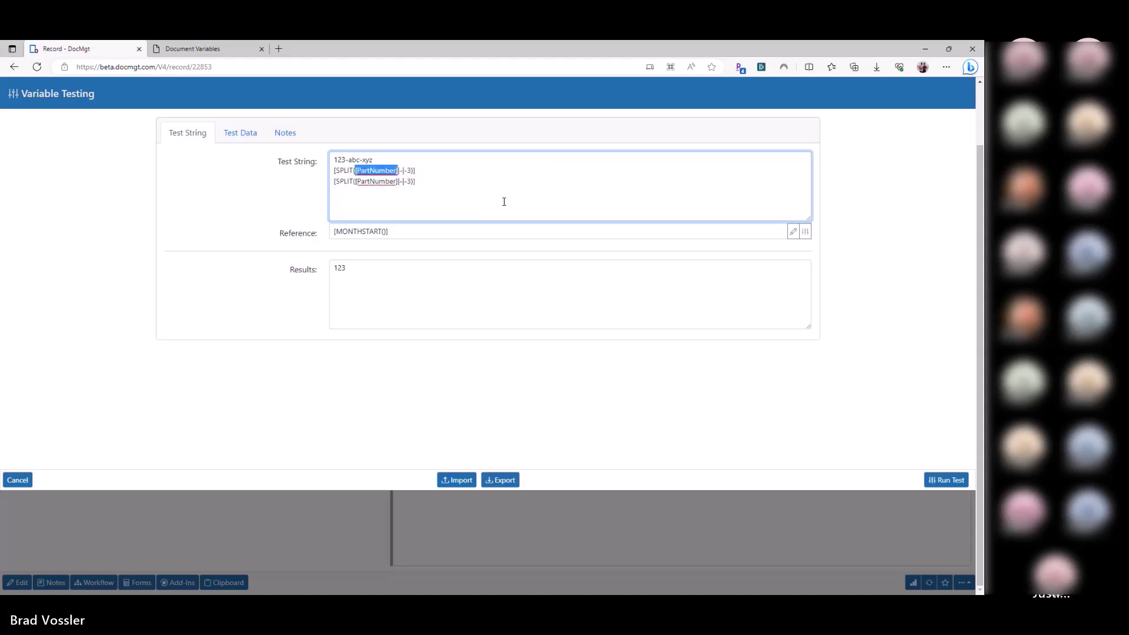
pyautogui.write('123-xy')
pyautogui.press('BackSpace')
pyautogui.press('BackSpace')
pyautogui.write('abc-xyz')
pyautogui.press('Delete')
pyautogui.press('BackSpace')
pyautogui.write('2')
# Step: Copy the PartNumber field name from the third line and use it to rename the INVOICEDATE custom value in the test data
pyautogui.moveTo(355, 181); pyautogui.dragTo(399, 181)
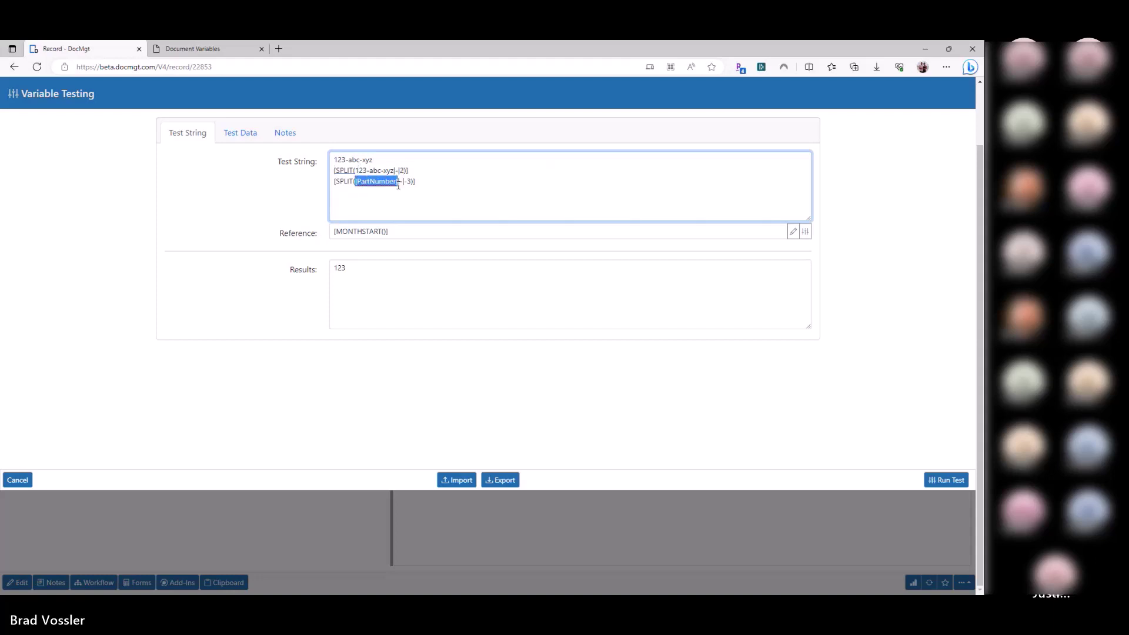
pyautogui.tripleClick(335, 159)
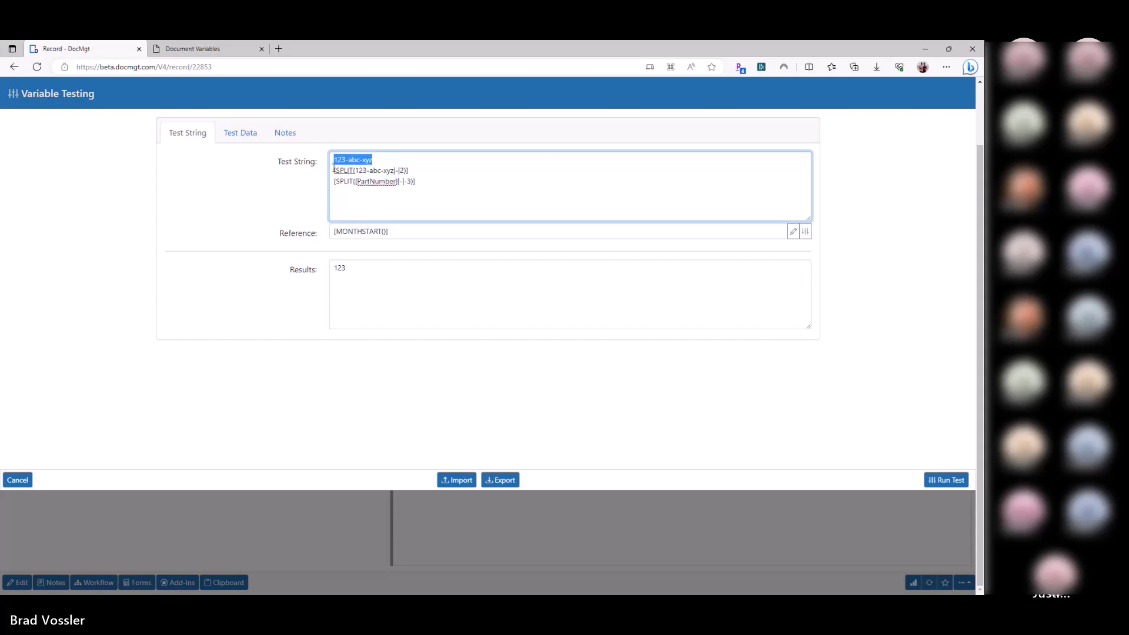
pyautogui.moveTo(355, 170); pyautogui.dragTo(398, 181)
pyautogui.click(384, 162)
pyautogui.tripleClick(384, 162)
pyautogui.doubleClick(382, 181)
pyautogui.click(240, 133)
pyautogui.doubleClick(568, 207)
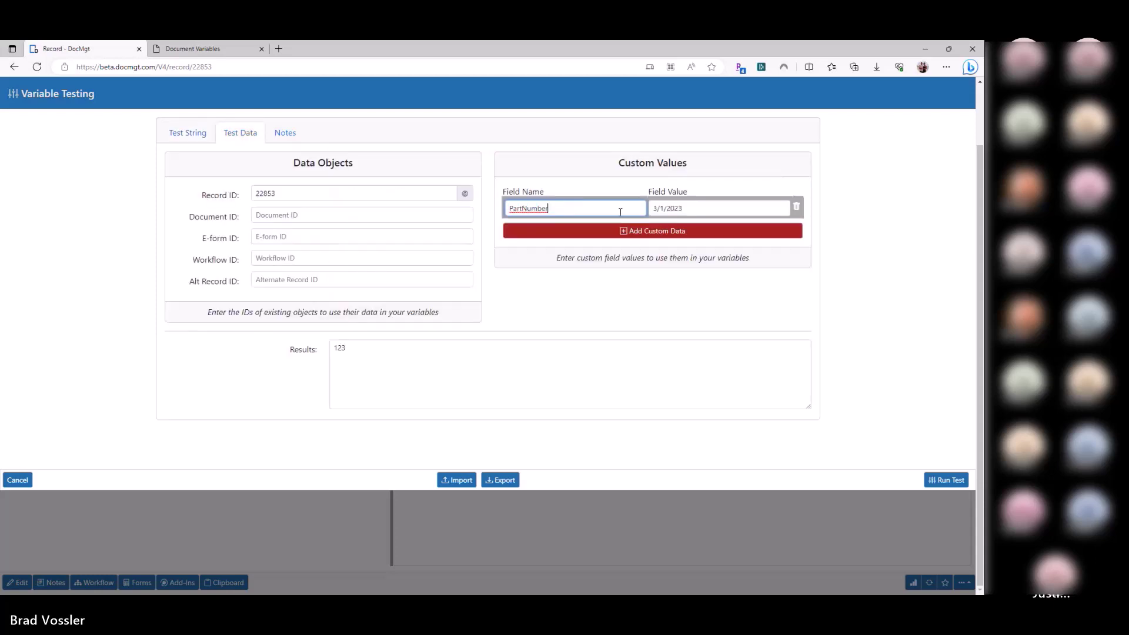
pyautogui.hotkey('ctrl', 'v')
pyautogui.press('Tab')
# Step: Copy 123-abc-xyz from the test string into the PartNumber custom field's value and run the test
pyautogui.click(200, 133)
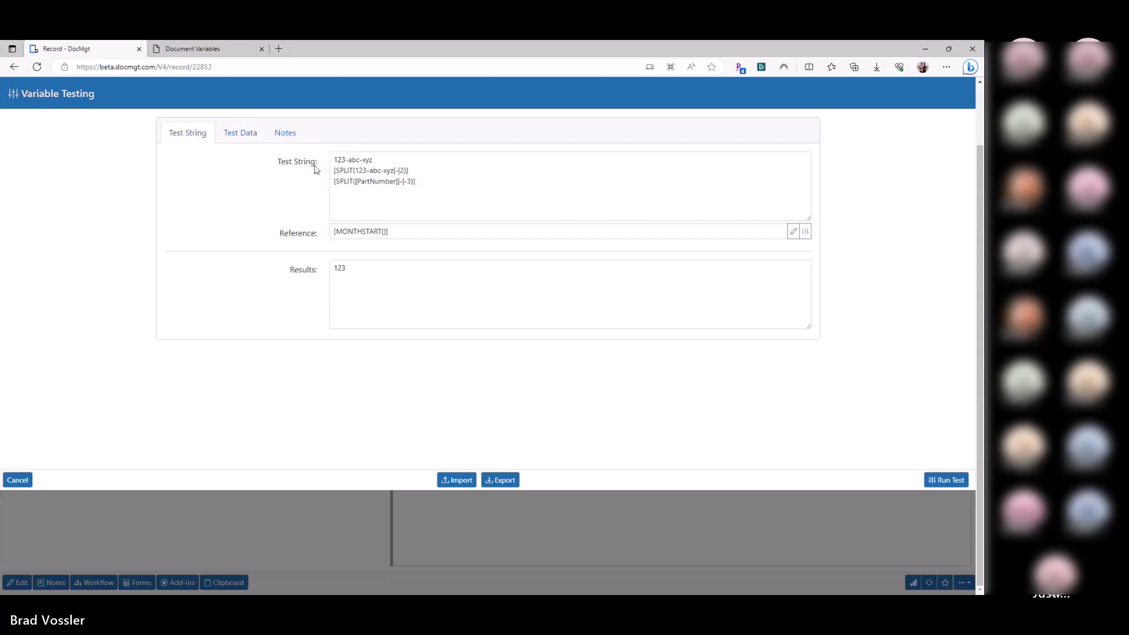
pyautogui.click(241, 133)
pyautogui.tripleClick(687, 209)
pyautogui.hotkey('ctrl', 'v')
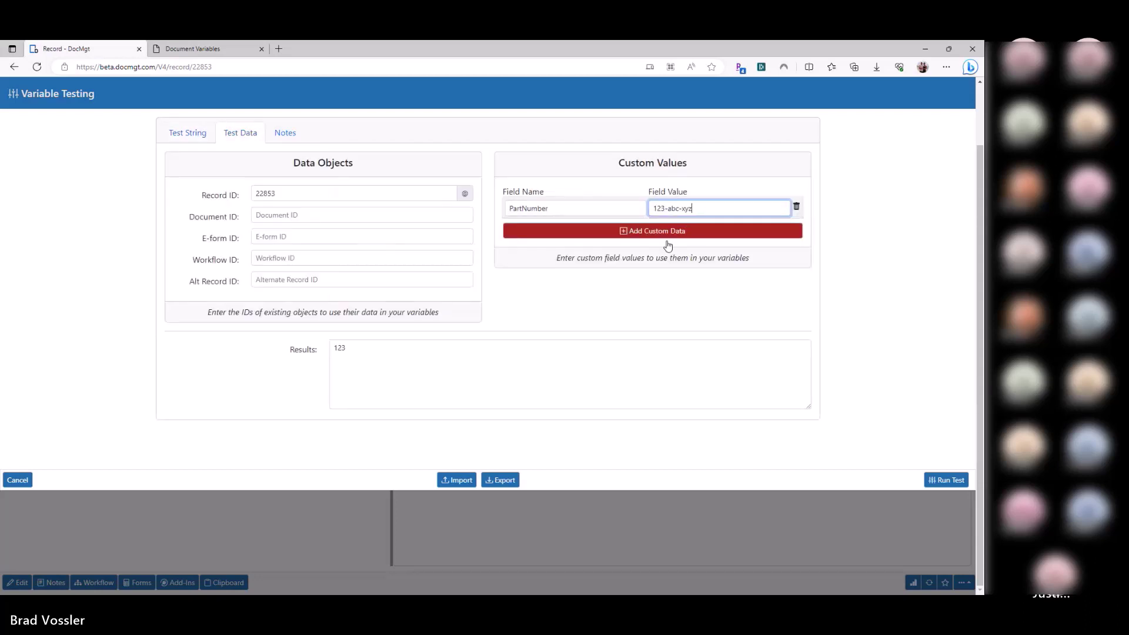
pyautogui.click(947, 480)
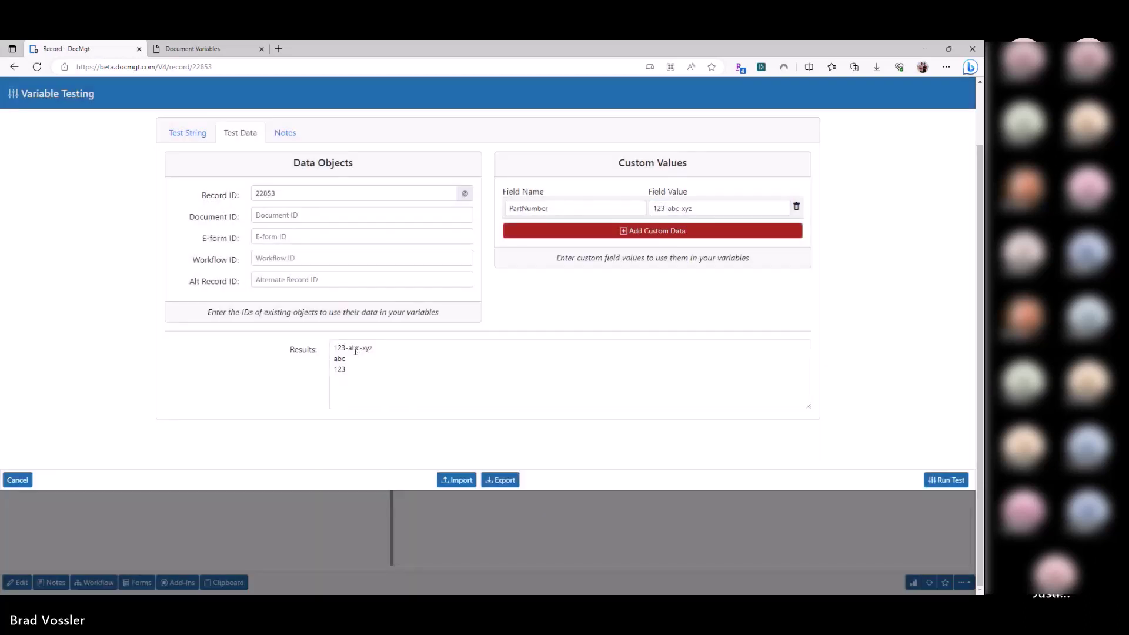
# Step: Change the third line of the test string to [SPLIT([PartNumber]|-|2)] and run the test
pyautogui.click(346, 356)
pyautogui.click(200, 133)
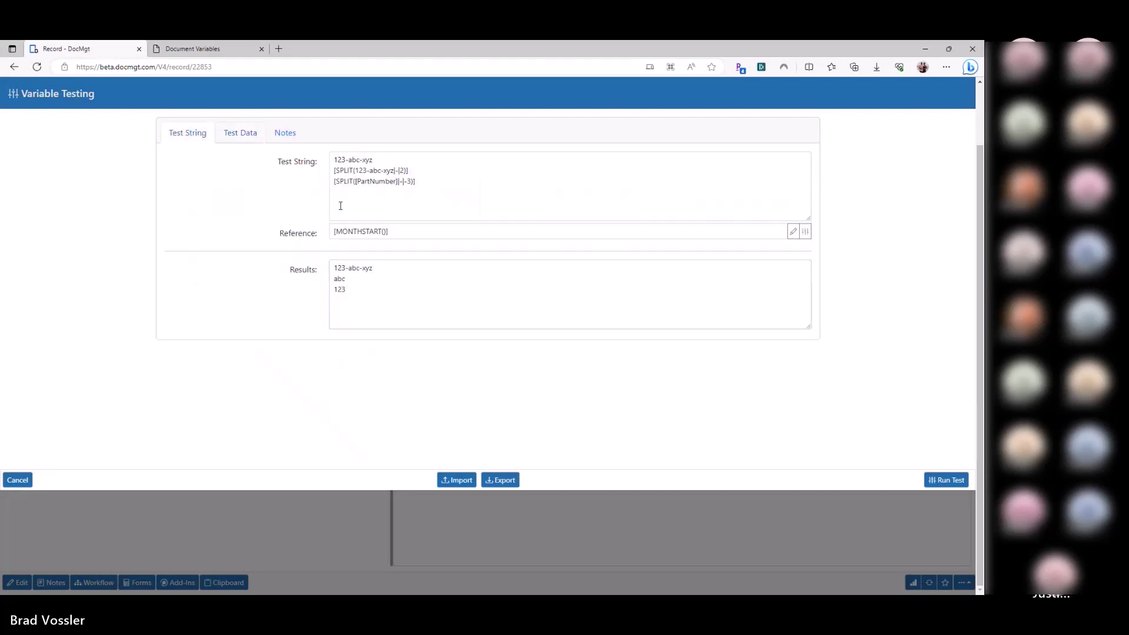
pyautogui.click(408, 185)
pyautogui.press('BackSpace')
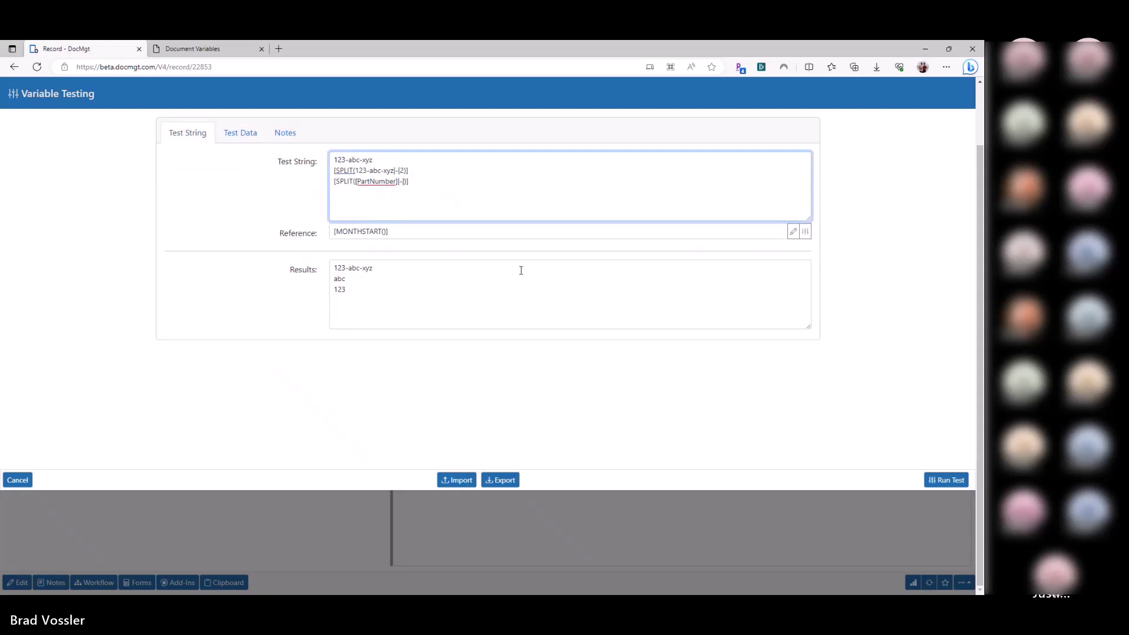
pyautogui.write('2')
pyautogui.click(946, 480)
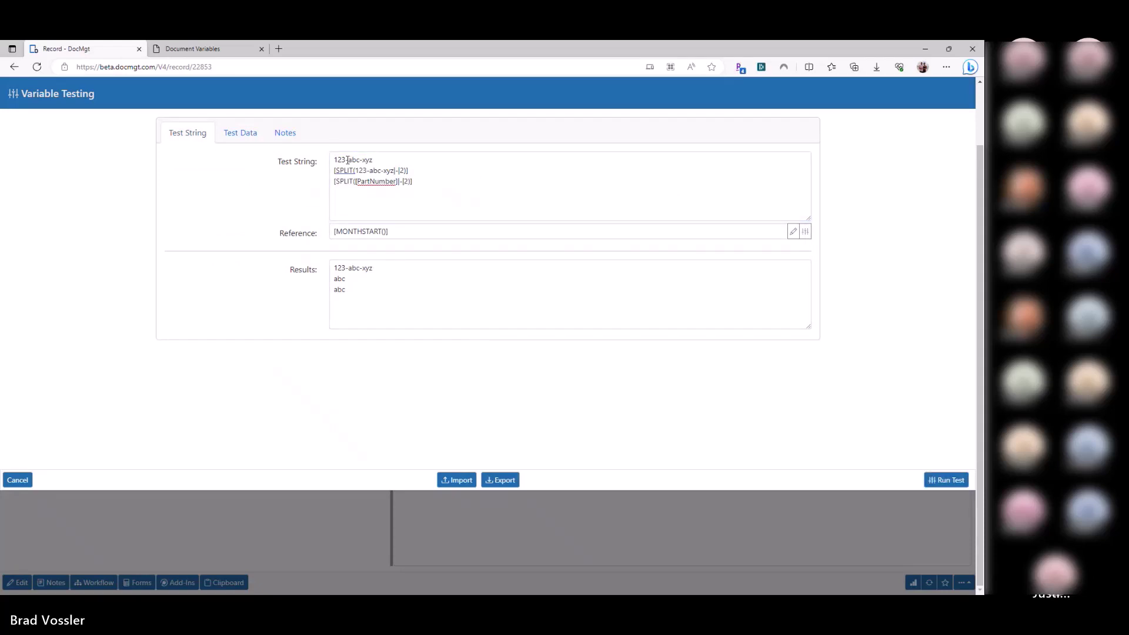
# Step: Compare the literal value and both SPLIT lines of the test string with their results
pyautogui.tripleClick(348, 160)
pyautogui.moveTo(413, 181); pyautogui.dragTo(353, 181)
pyautogui.press('Right')
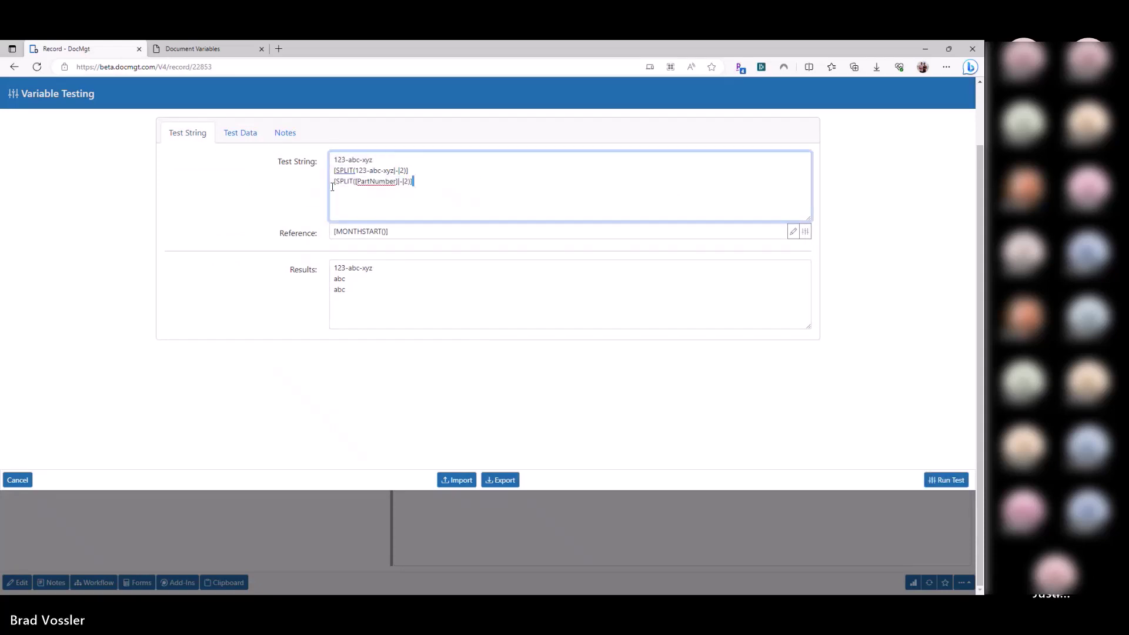
pyautogui.tripleClick(371, 171)
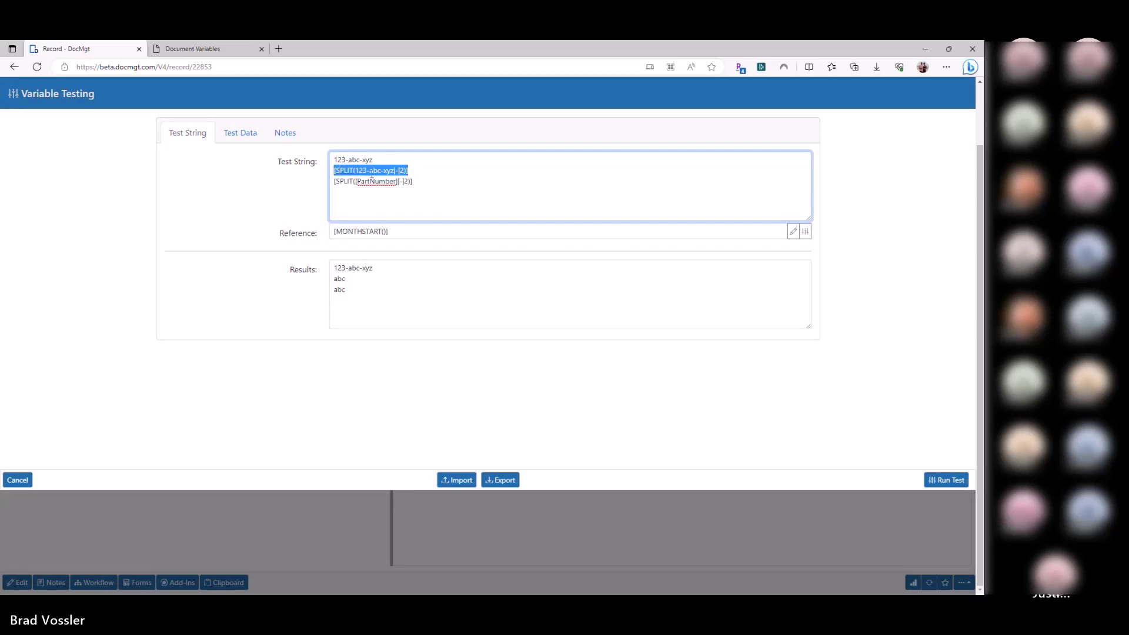
pyautogui.moveTo(355, 171); pyautogui.dragTo(330, 161)
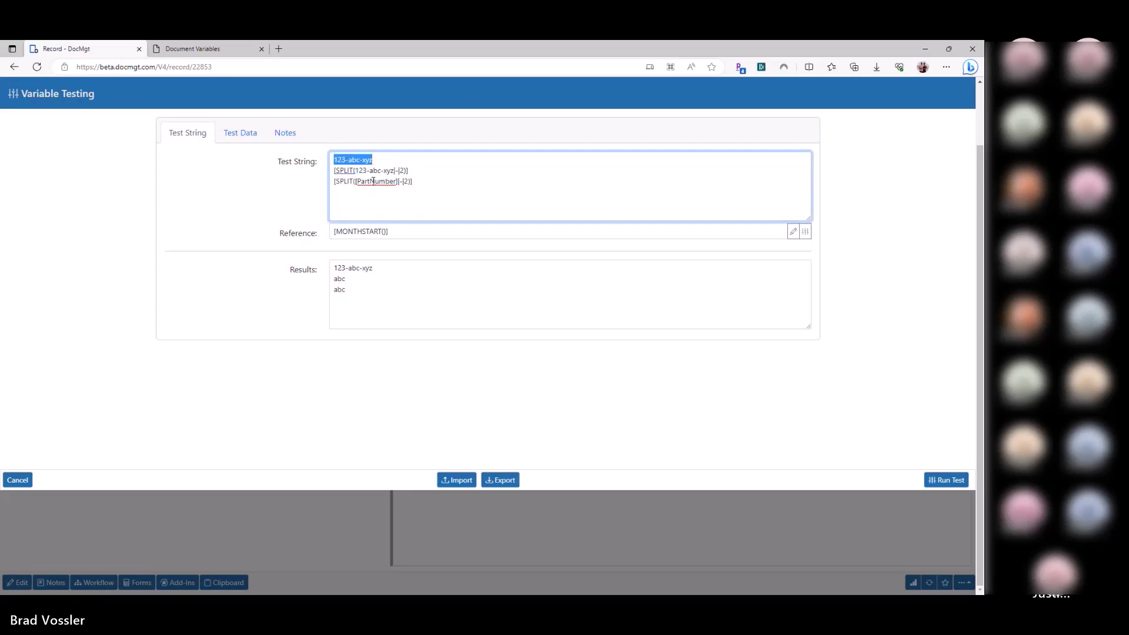
pyautogui.click(332, 174)
pyautogui.moveTo(375, 302); pyautogui.dragTo(333, 266)
pyautogui.click(436, 191)
pyautogui.moveTo(423, 185); pyautogui.dragTo(321, 184)
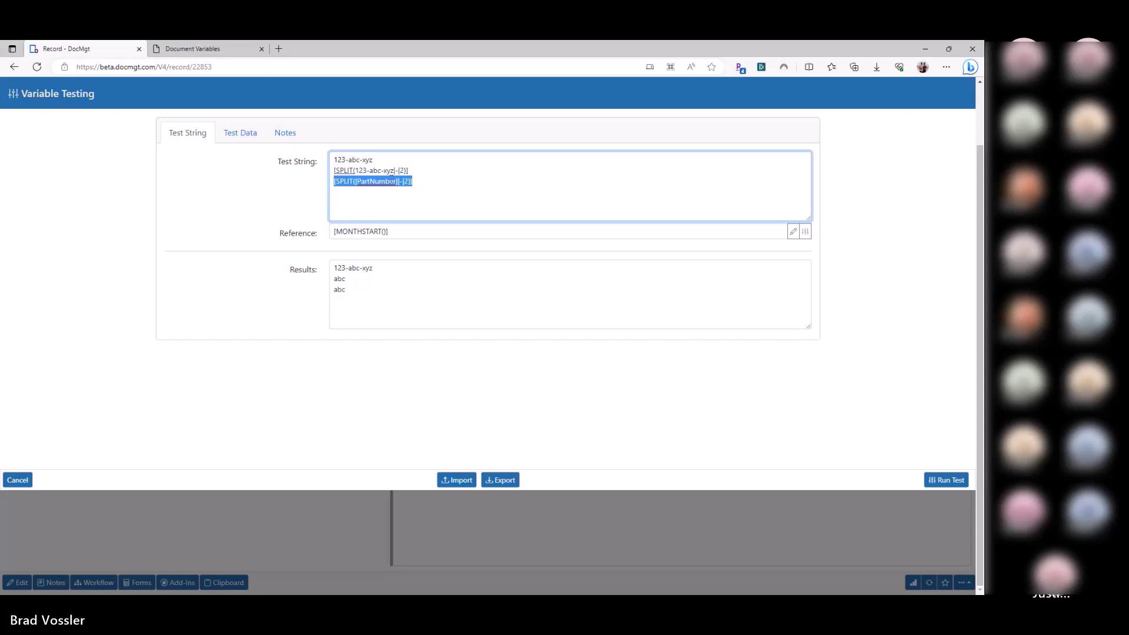
pyautogui.tripleClick(373, 181)
# Step: Open the Variable Testing add-in for editing from the administration add-in list and expand its Record Field Update action
pyautogui.scroll(-1, 203, 539)
pyautogui.click(201, 539)
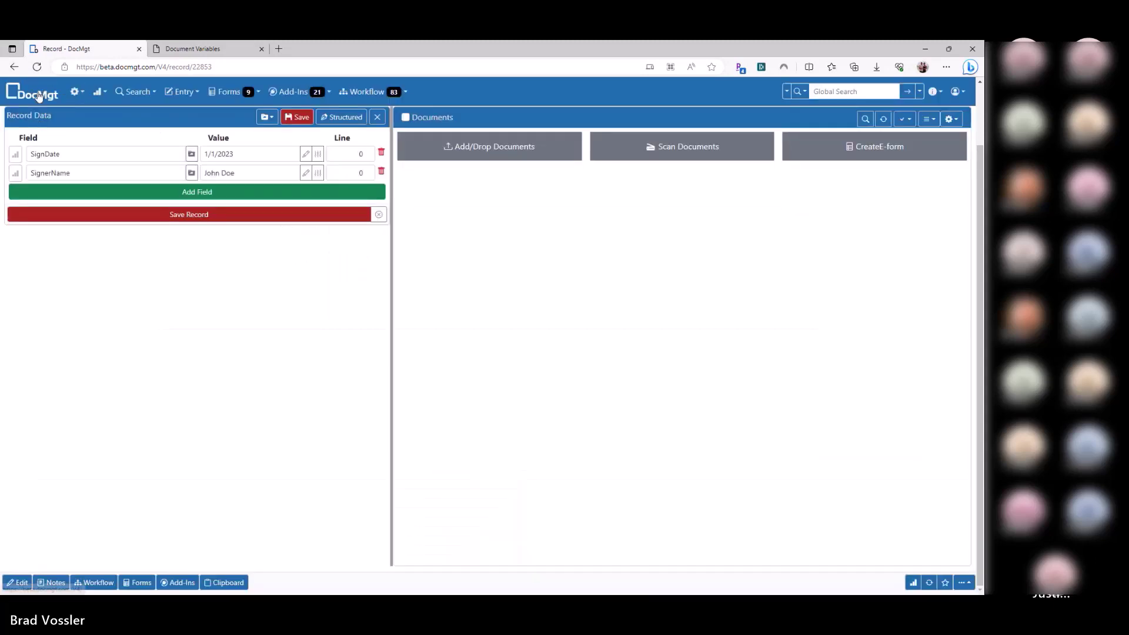
pyautogui.click(76, 91)
pyautogui.click(305, 160)
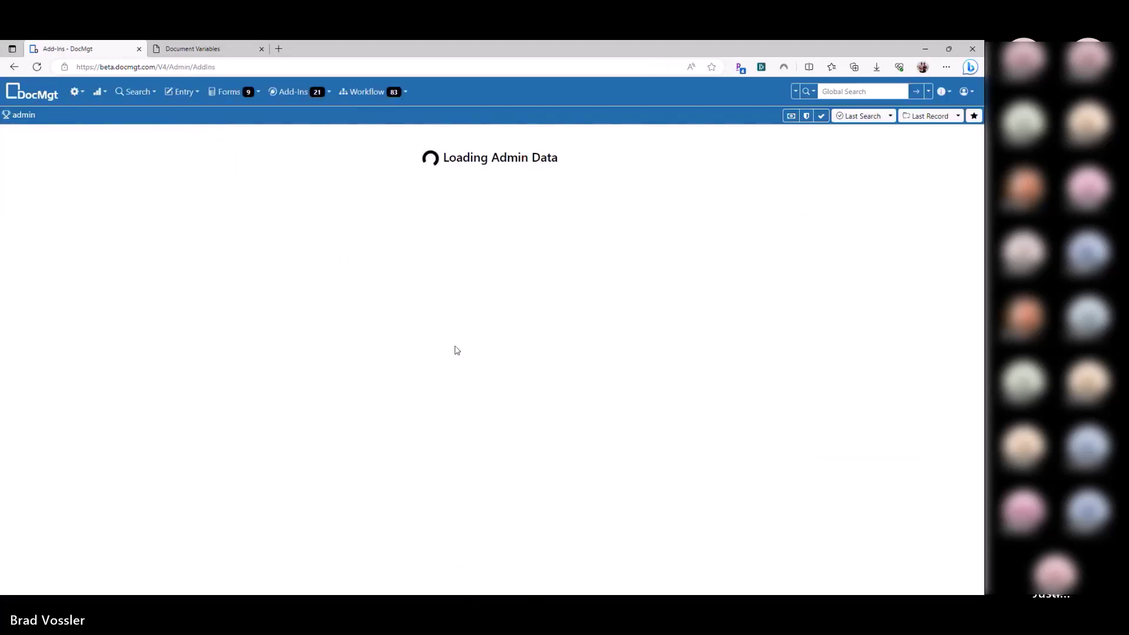
pyautogui.scroll(-20, 352, 491)
pyautogui.scroll(-1, 260, 581)
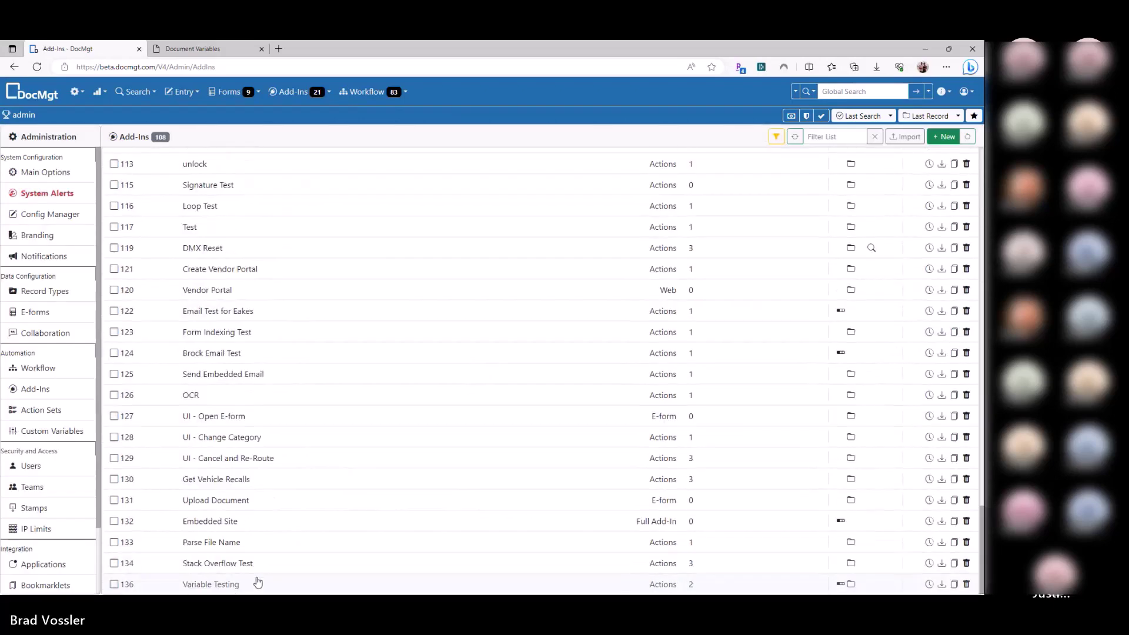
pyautogui.click(260, 586)
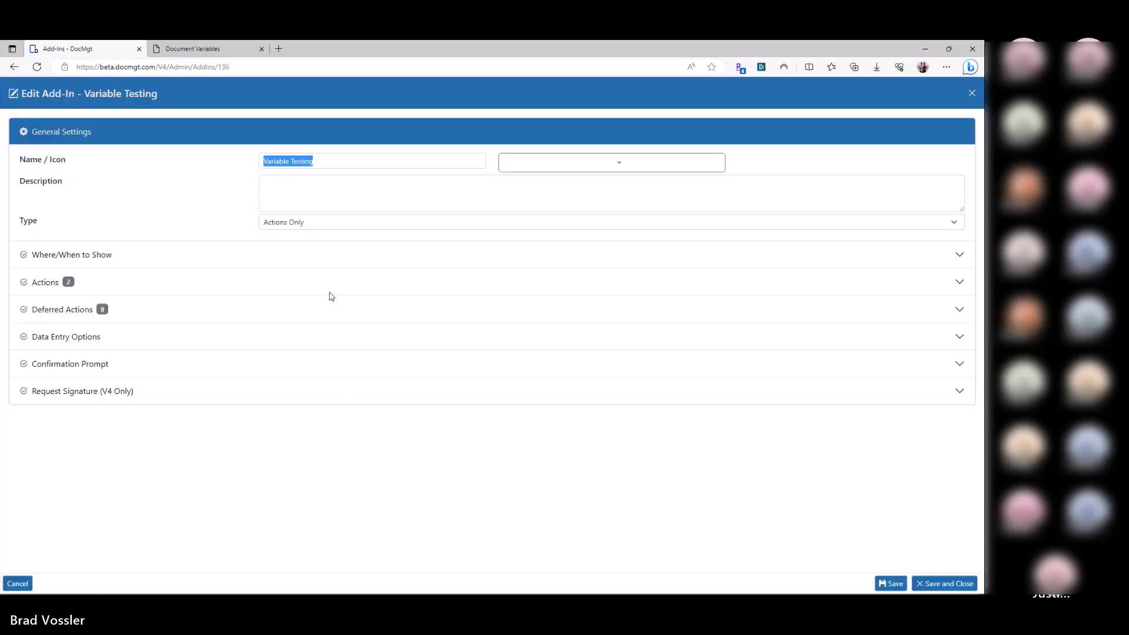
pyautogui.click(323, 289)
pyautogui.click(181, 324)
# Step: Set the Record Field Update value for the Total field to [SPLIT(abc-123|-|1)]
pyautogui.click(408, 326)
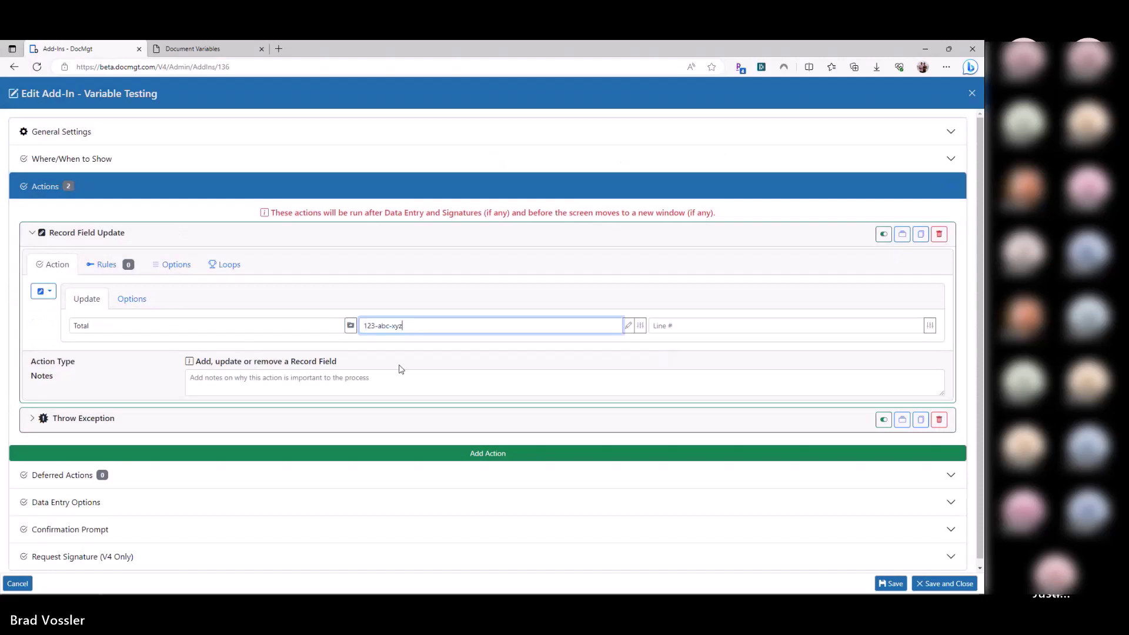
pyautogui.hotkey('ctrl', 'z')
pyautogui.press('Home')
pyautogui.press('Right')
pyautogui.press('Delete')
pyautogui.press('Delete')
pyautogui.press('Delete')
pyautogui.press('Delete')
pyautogui.write('SPLIT')
pyautogui.hotkey('shift', 'Right')
pyautogui.hotkey('shift', 'Right')
pyautogui.hotkey('shift', 'Right')
pyautogui.hotkey('shift', 'Right')
pyautogui.hotkey('shift', 'Right')
pyautogui.write('abc-123|-')
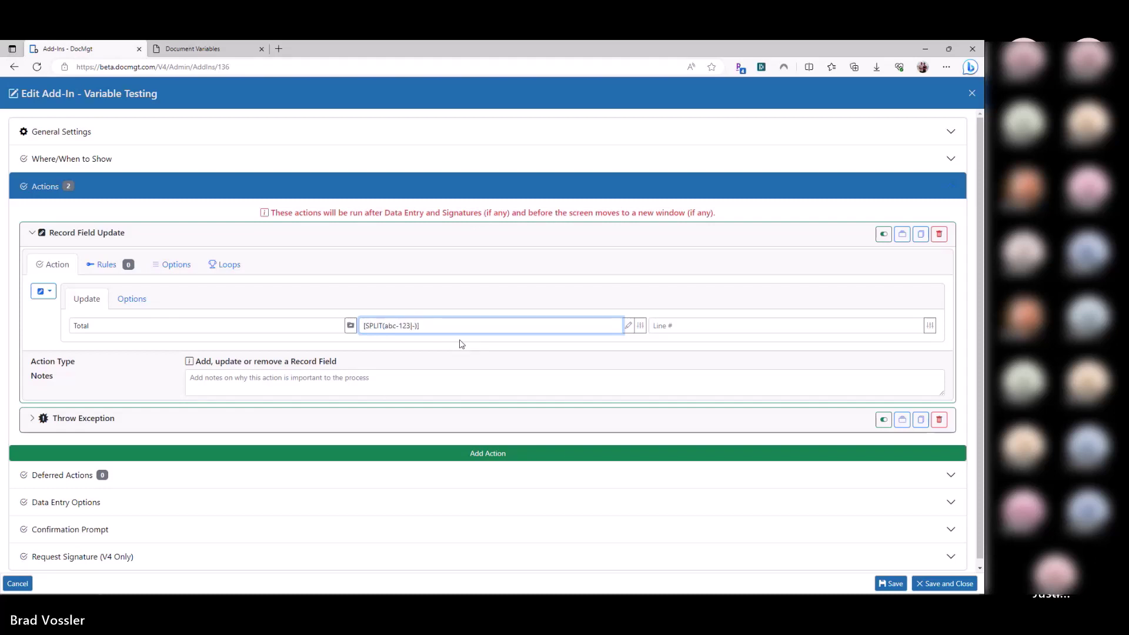
pyautogui.write('|1')
pyautogui.hotkey('ctrl', 'a')
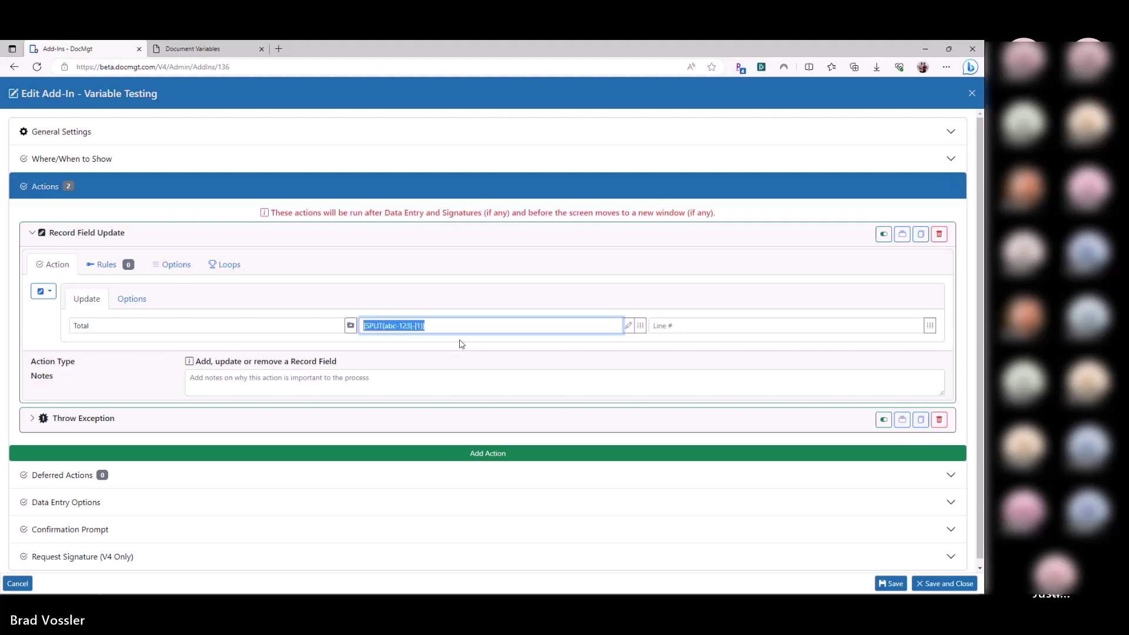
# Step: Expand the Throw Exception action and replace its exception text with only [Total], reusing the copied field name
pyautogui.click(332, 416)
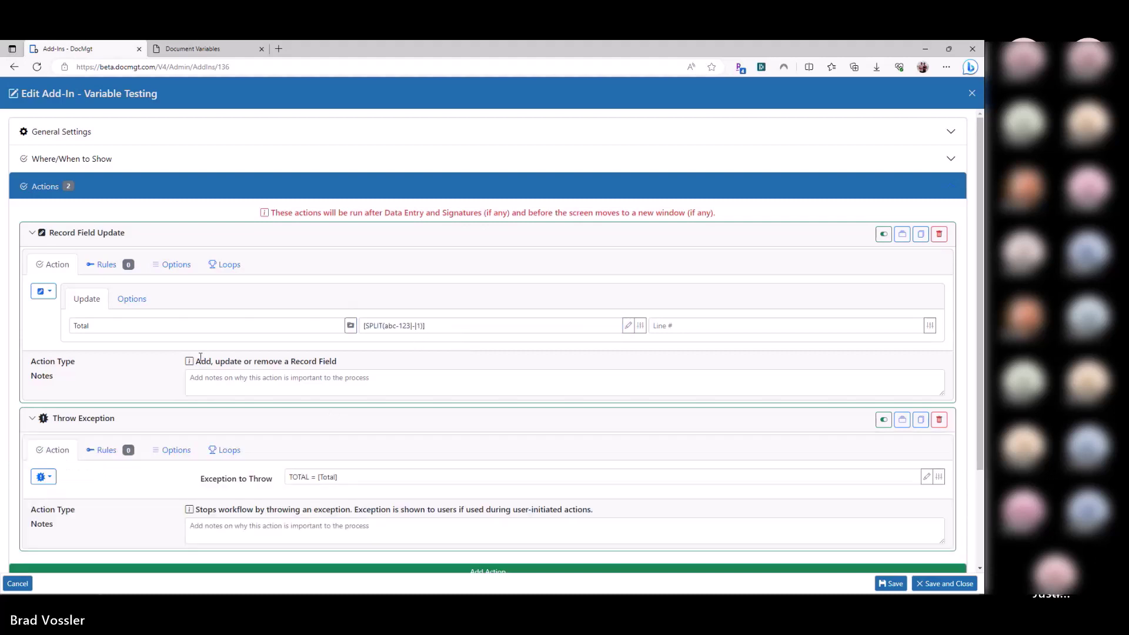
pyautogui.click(113, 323)
pyautogui.hotkey('ctrl', 'a')
pyautogui.hotkey('ctrl', 'c')
pyautogui.click(315, 480)
pyautogui.hotkey('ctrl', 'a')
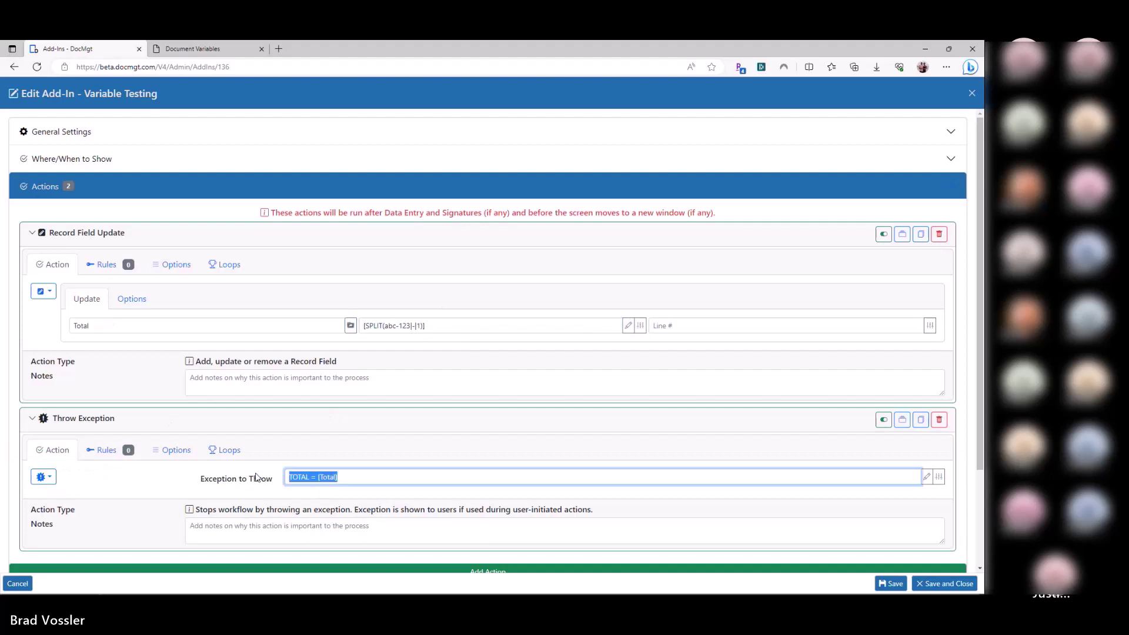
pyautogui.hotkey('ctrl', 'v')
pyautogui.click(154, 476)
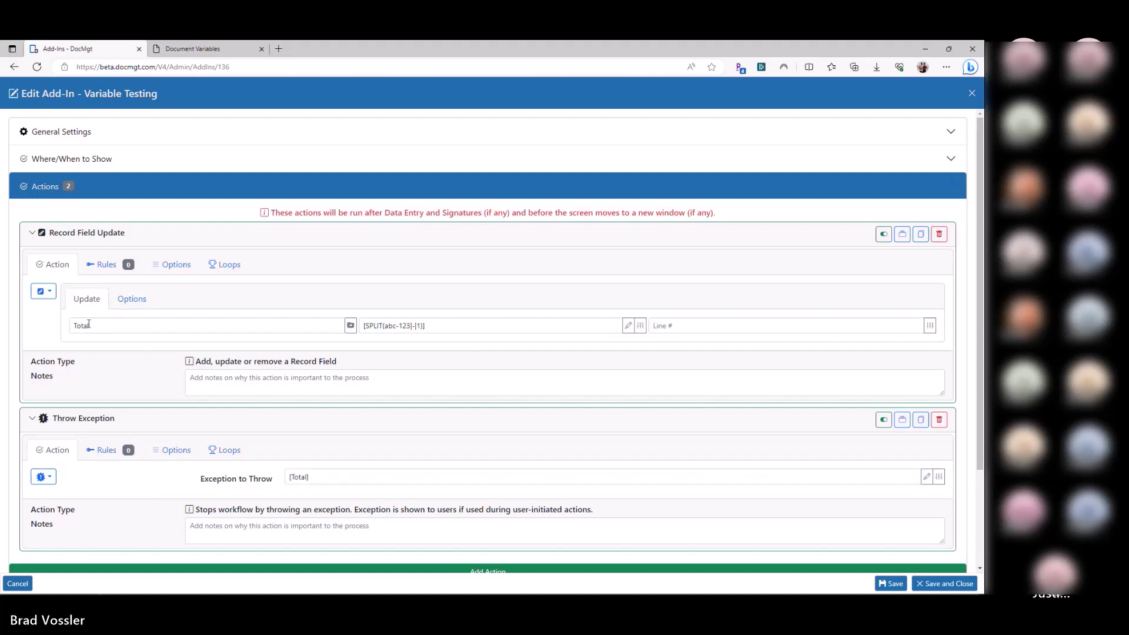
# Step: Change the exception text to [result] and rename the Record Field Update field to result to match
pyautogui.doubleClick(88, 325)
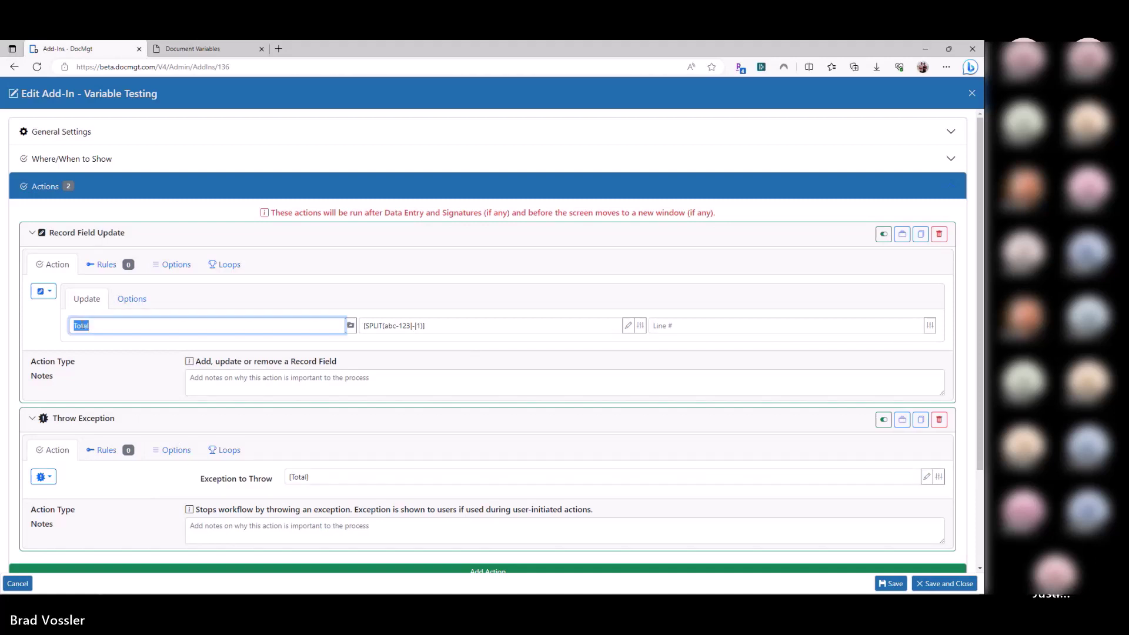
pyautogui.click(450, 327)
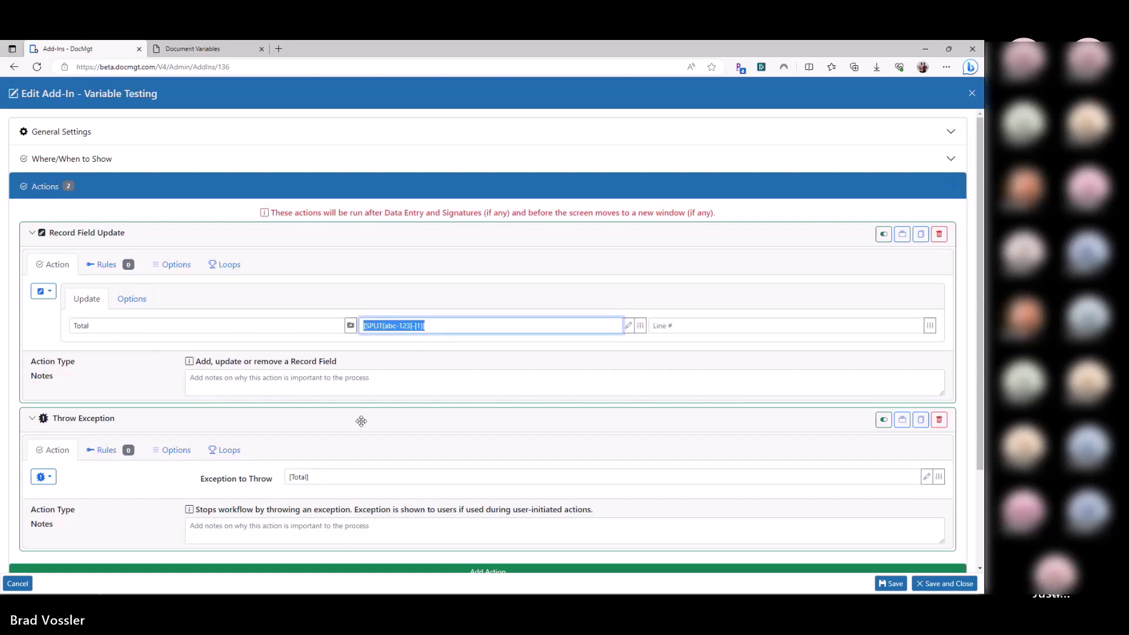
pyautogui.click(110, 325)
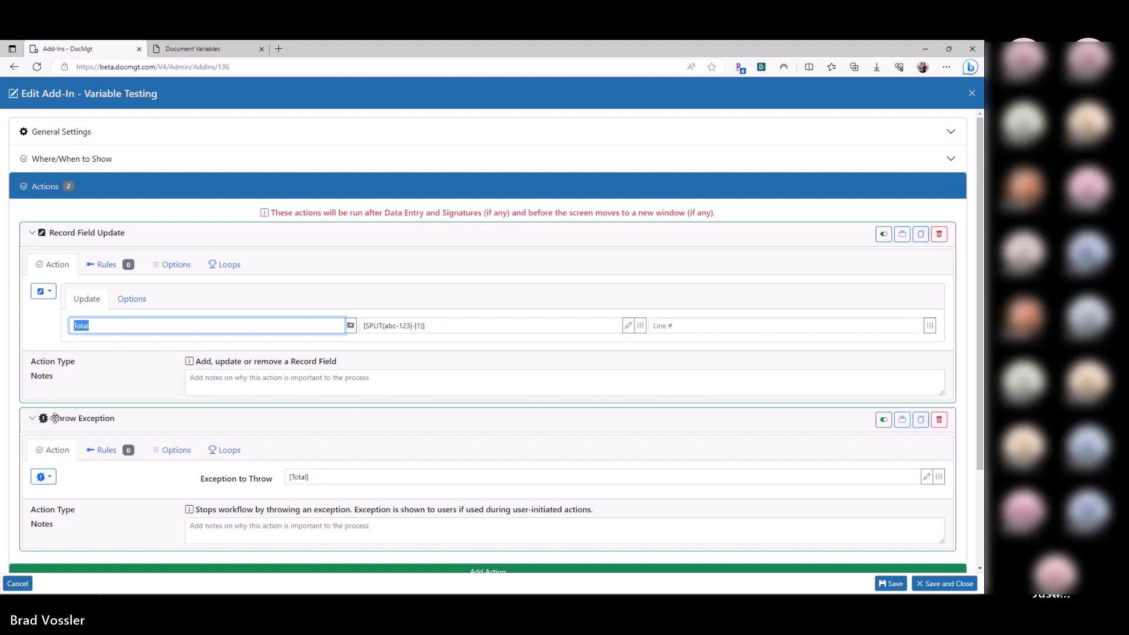
pyautogui.click(122, 489)
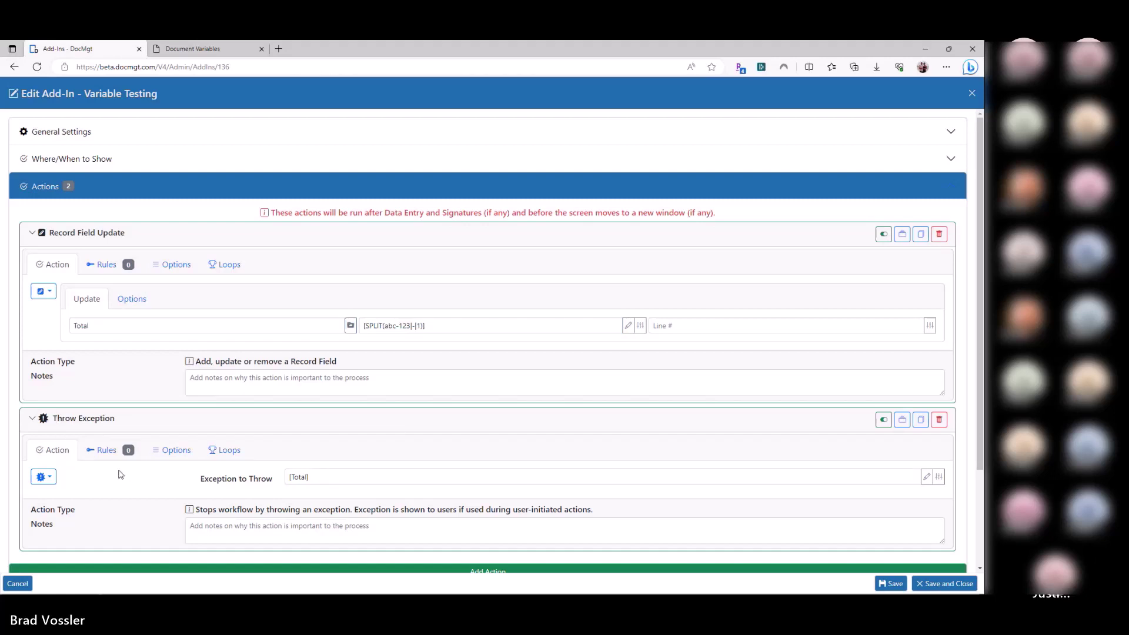
pyautogui.moveTo(319, 475)
pyautogui.mouseDown()
pyautogui.moveTo(274, 479)
pyautogui.moveTo(300, 477)
pyautogui.mouseUp()
pyautogui.doubleClick(296, 477)
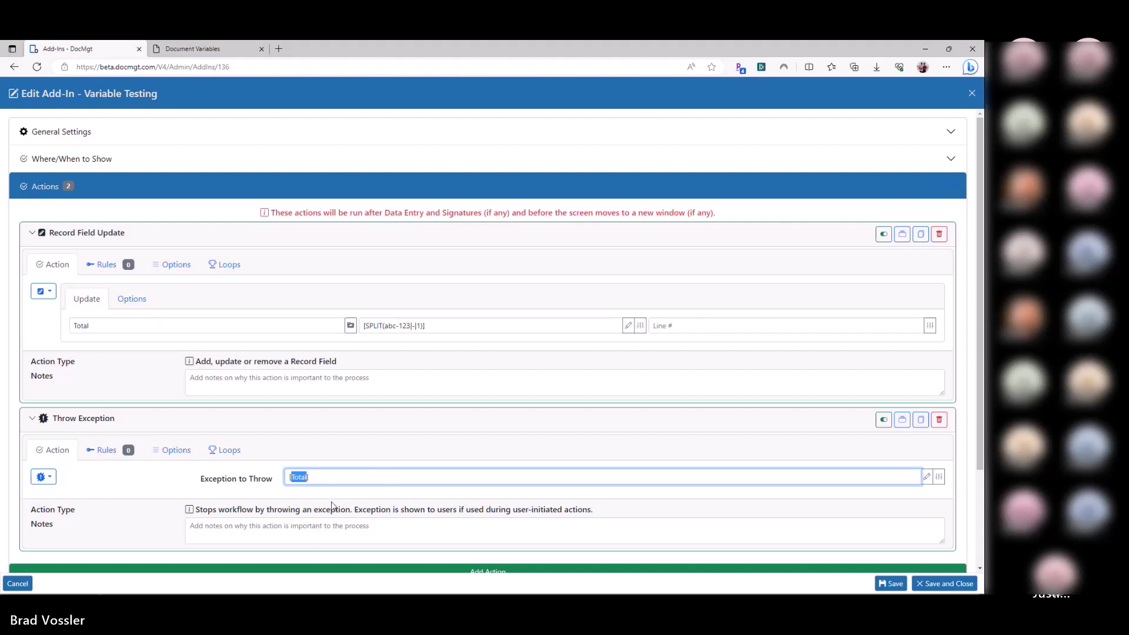
pyautogui.write('result')
pyautogui.doubleClick(310, 478)
pyautogui.hotkey('ctrl', 'c')
pyautogui.doubleClick(105, 326)
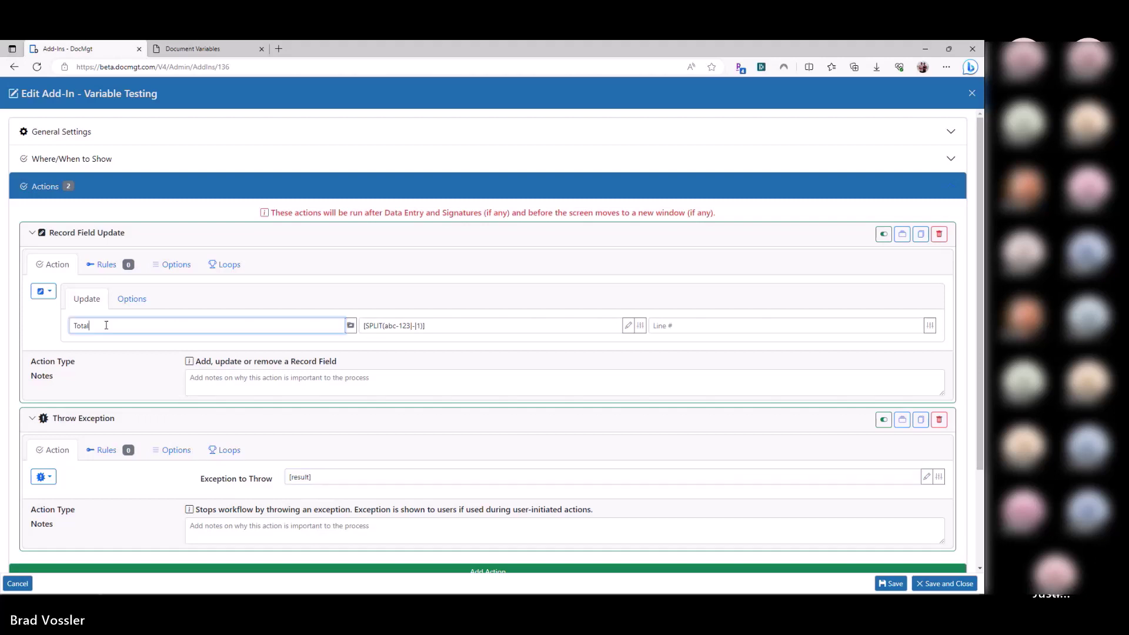
pyautogui.hotkey('ctrl', 'v')
pyautogui.click(148, 473)
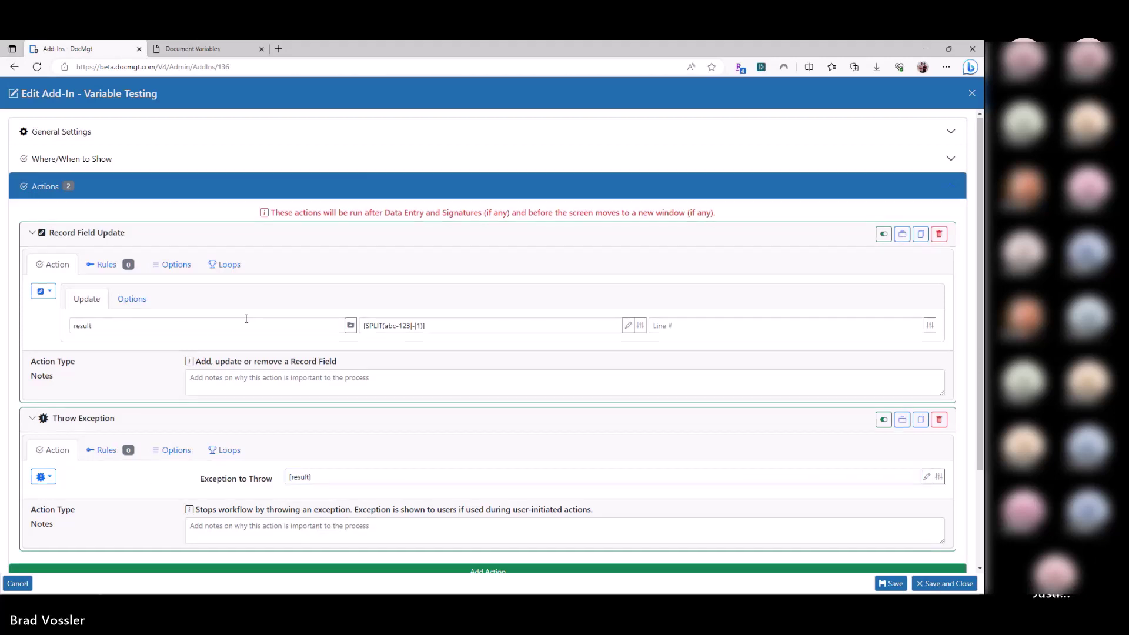
# Step: Save and close the add-in, run Variable Testing, and check the exception message it throws
pyautogui.scroll(-2, 244, 318)
pyautogui.click(943, 583)
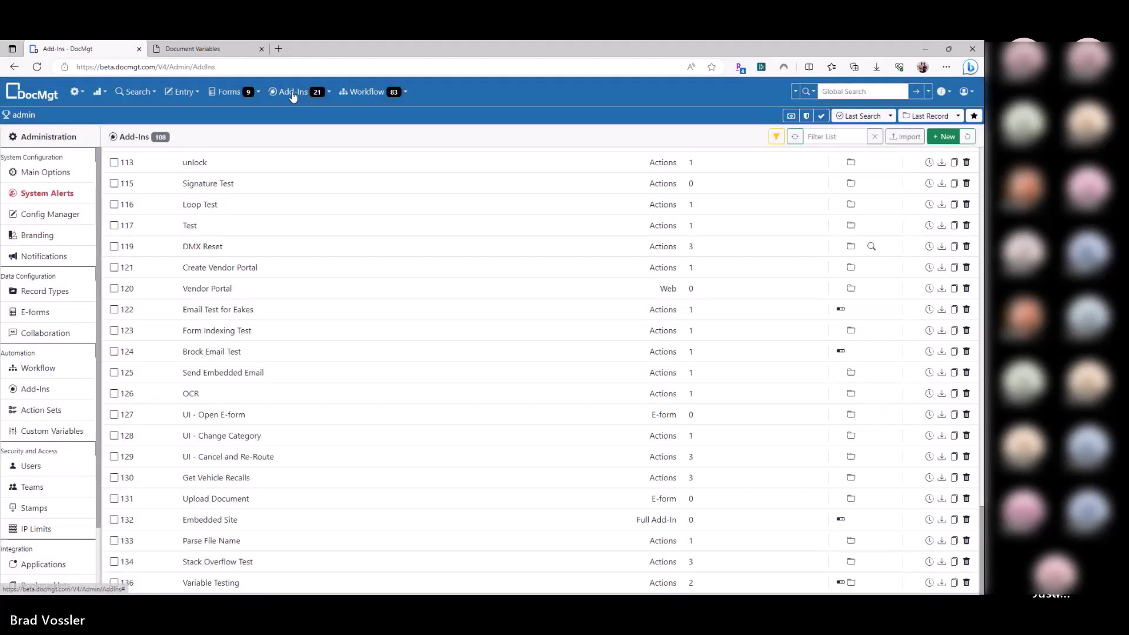
pyautogui.click(293, 91)
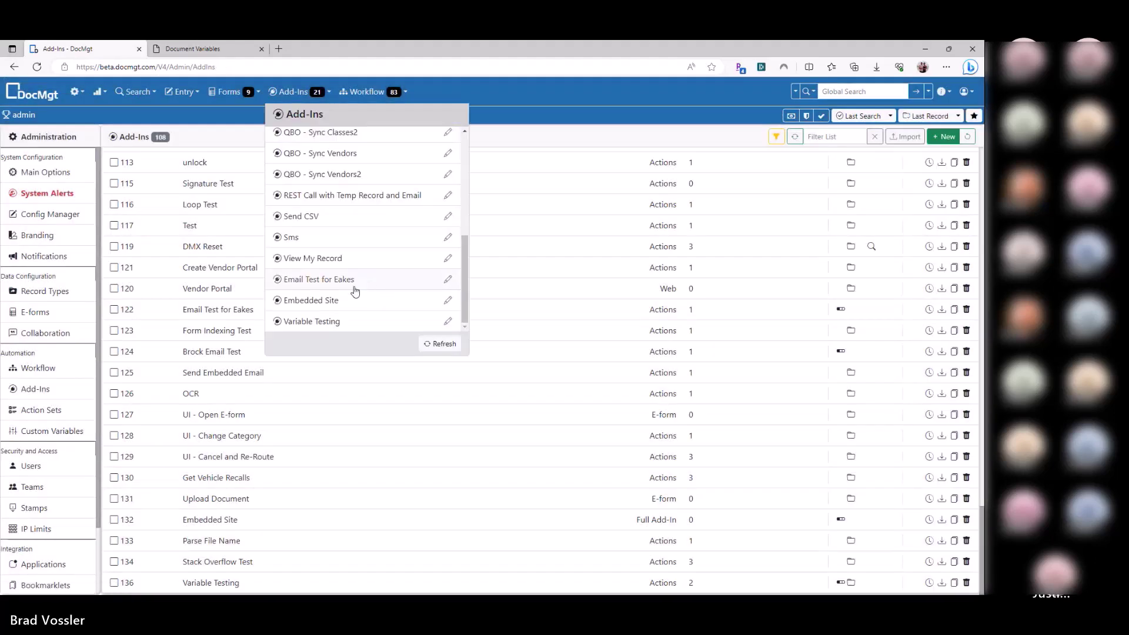
pyautogui.click(306, 322)
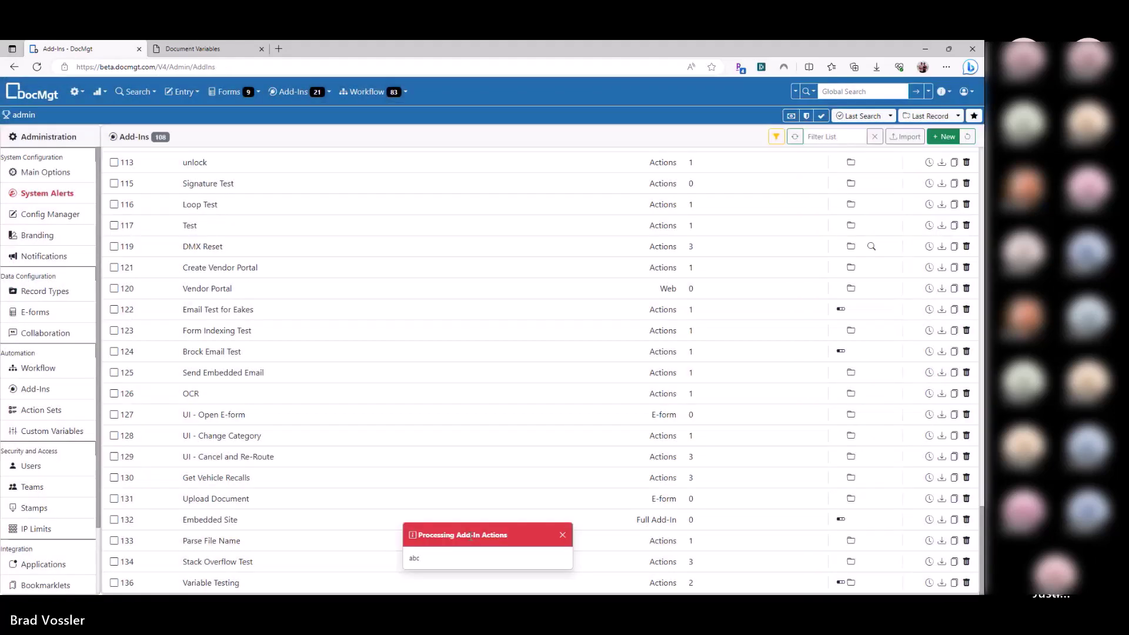
pyautogui.doubleClick(412, 557)
# Step: Reopen the Variable Testing add-in and review how Record Field Update feeds the result field into the Throw Exception action
pyautogui.click(244, 585)
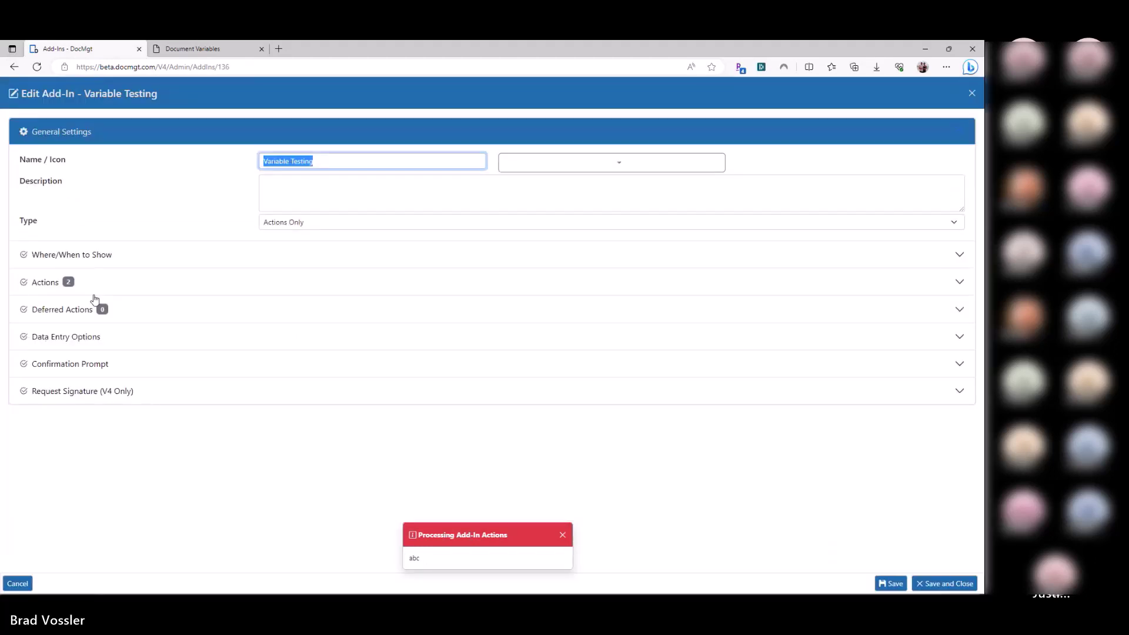
pyautogui.click(91, 279)
pyautogui.click(79, 238)
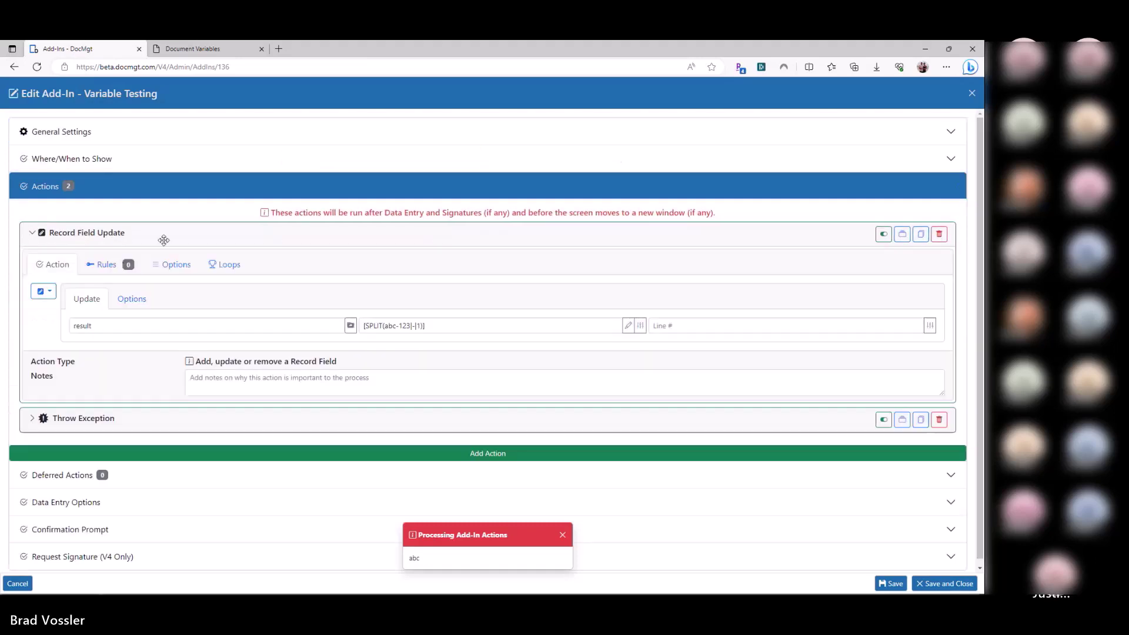
pyautogui.tripleClick(449, 320)
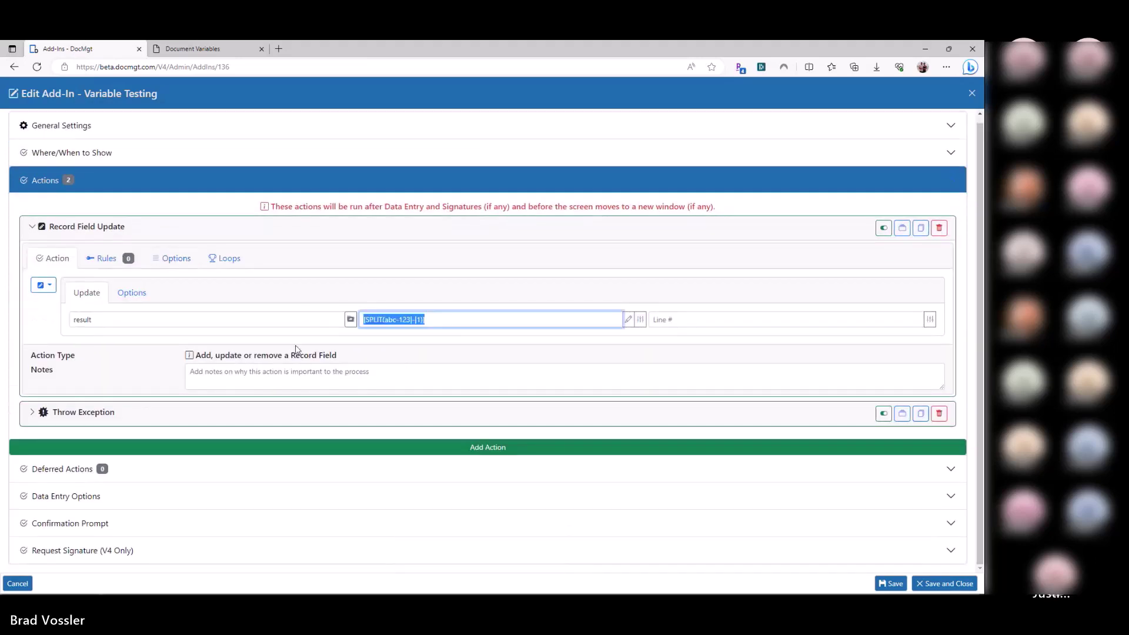
pyautogui.click(126, 314)
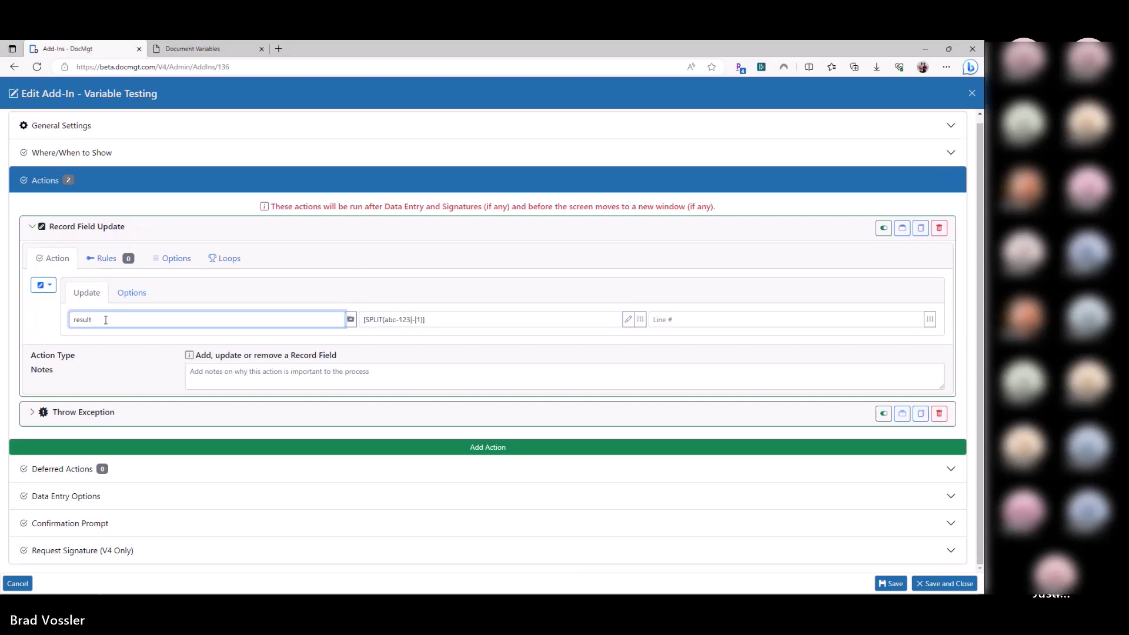
pyautogui.tripleClick(428, 318)
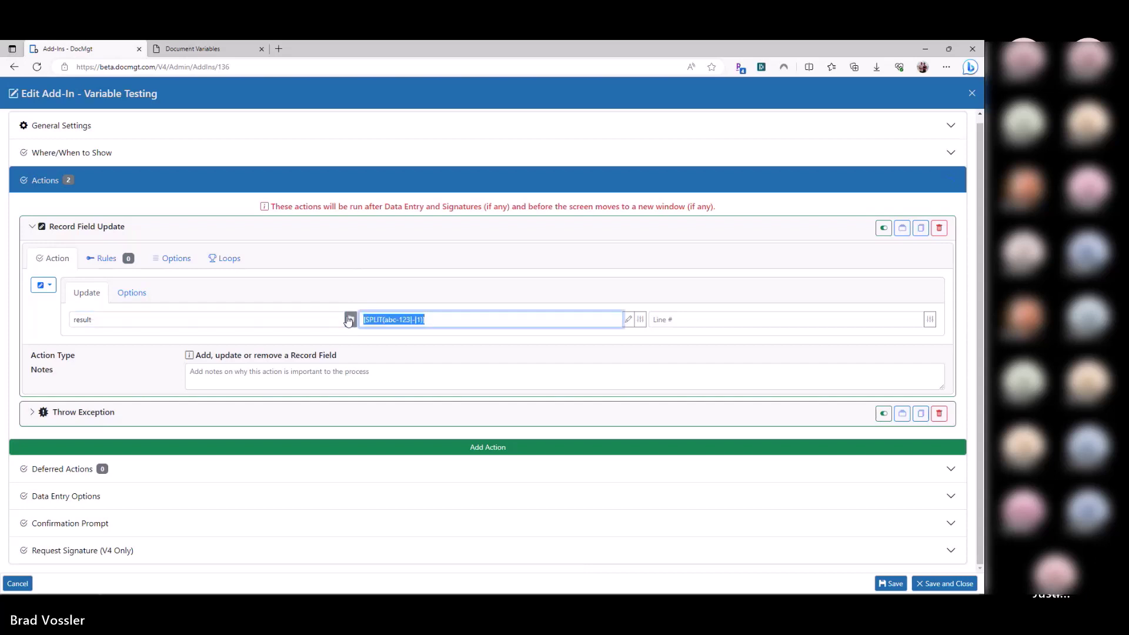
pyautogui.doubleClick(89, 321)
pyautogui.click(125, 411)
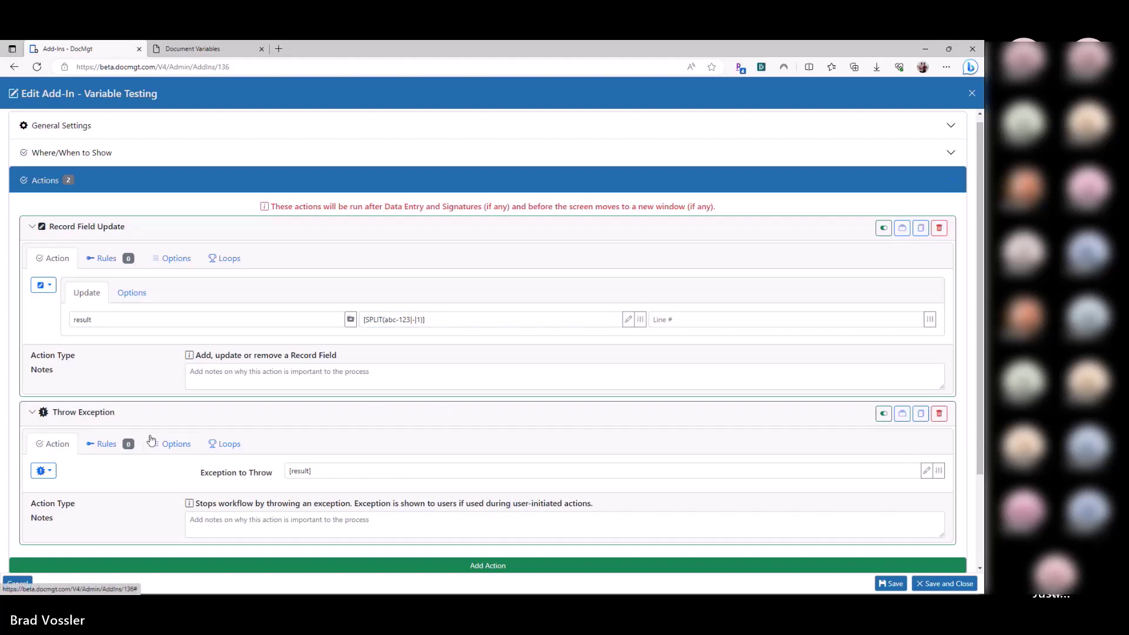
pyautogui.click(112, 228)
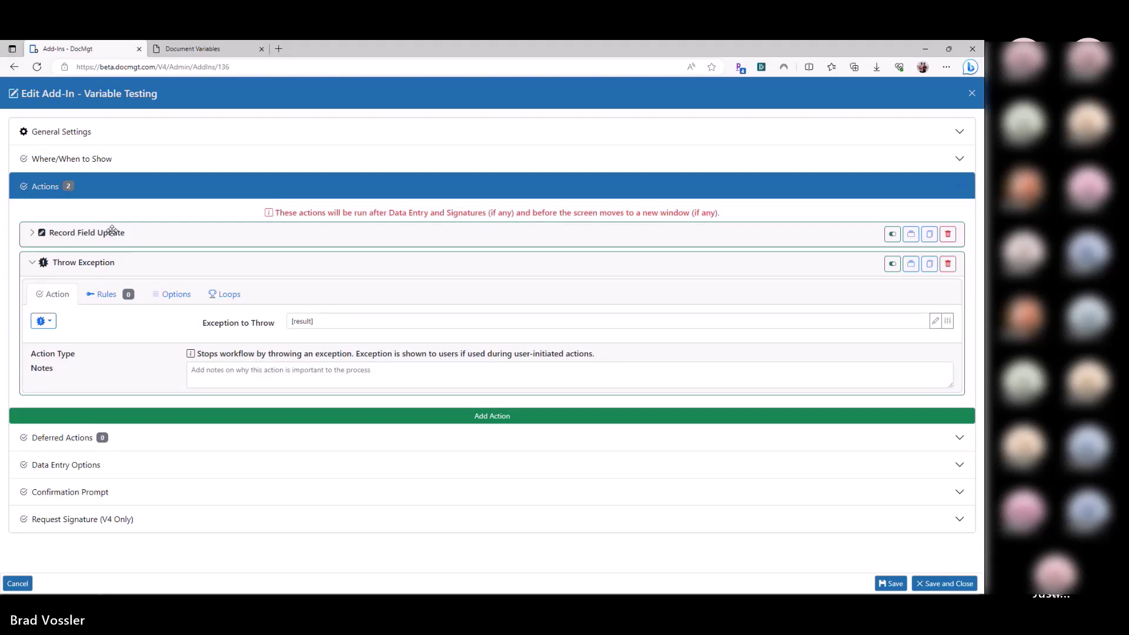
pyautogui.click(110, 233)
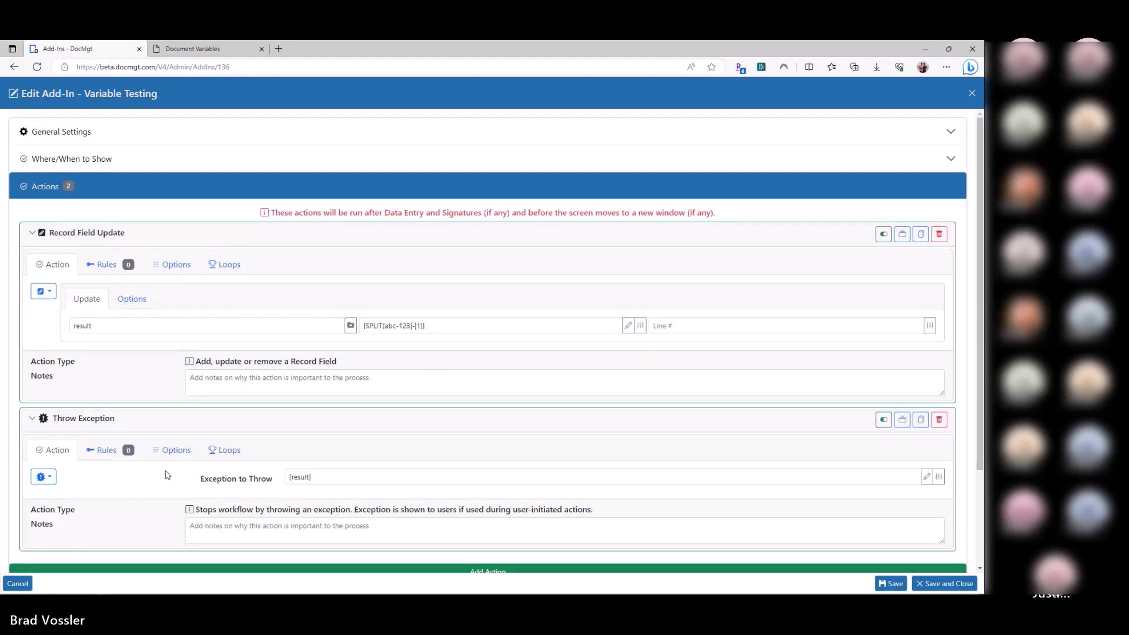
pyautogui.click(326, 479)
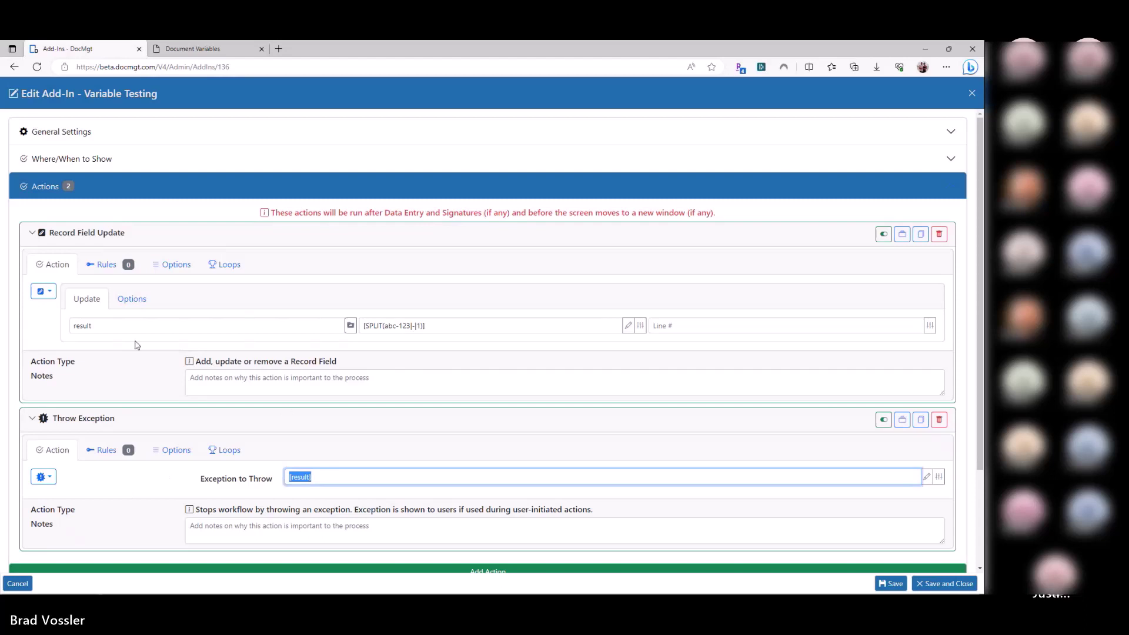
pyautogui.click(319, 474)
pyautogui.click(172, 493)
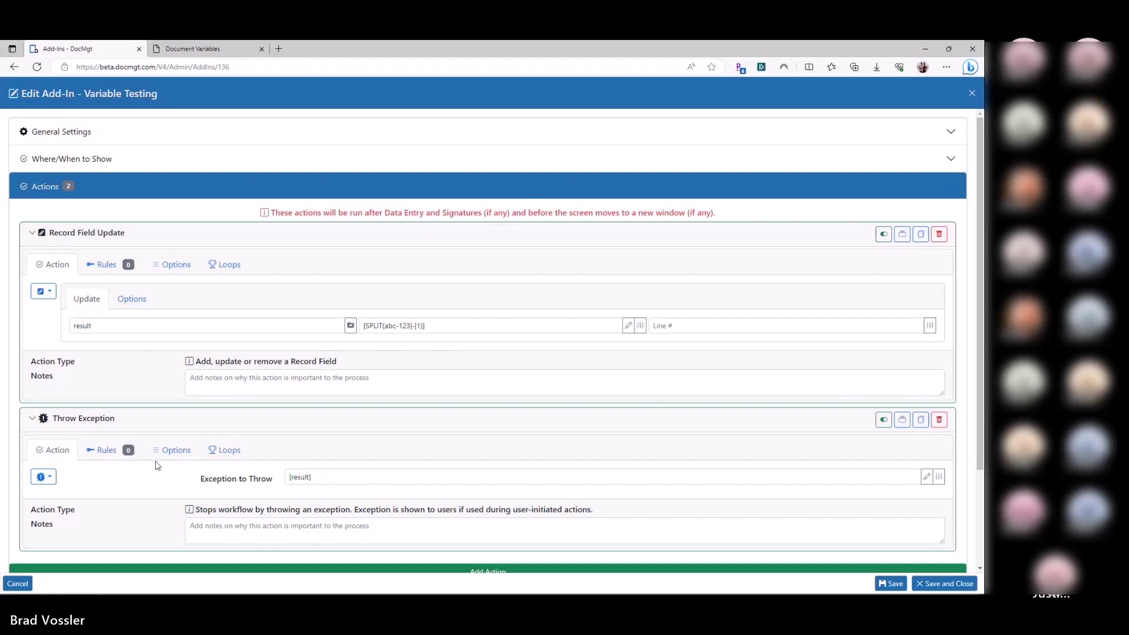
pyautogui.click(102, 234)
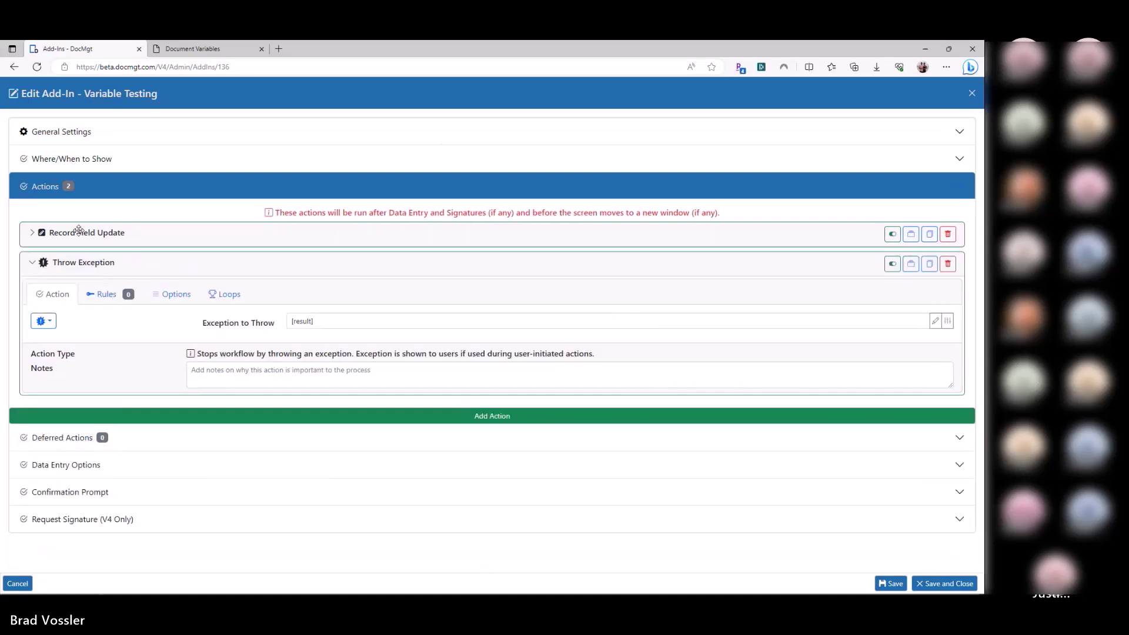
pyautogui.click(112, 234)
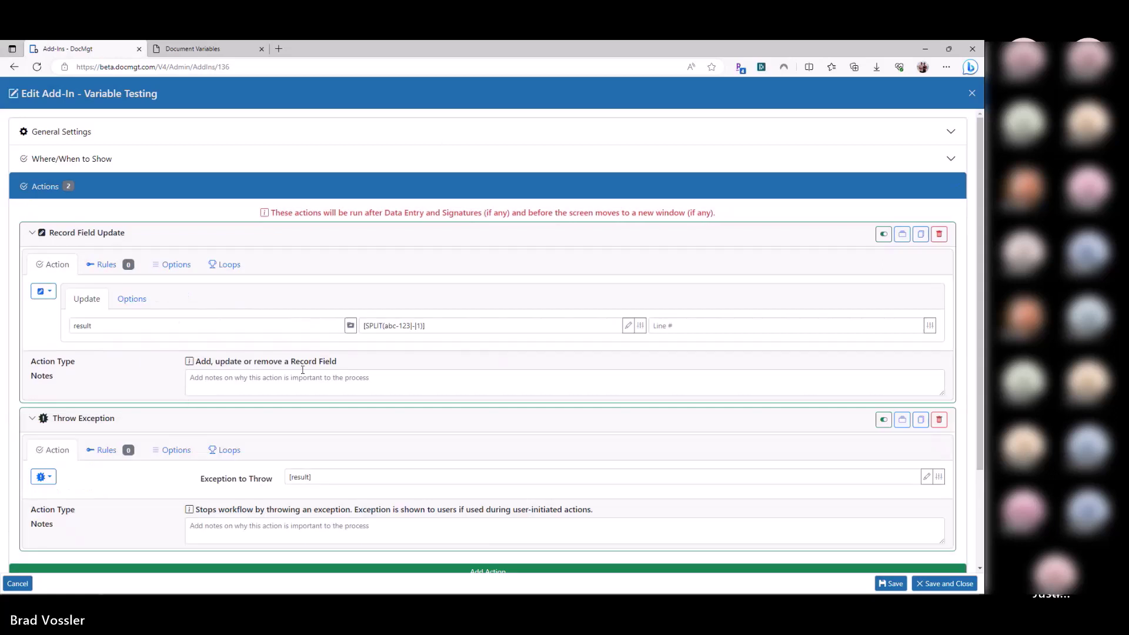
# Step: Remove the closing square bracket from Record Field Update's SPLIT value, leaving [SPLIT(abc-123|-|1), and save and close the add-in
pyautogui.click(425, 325)
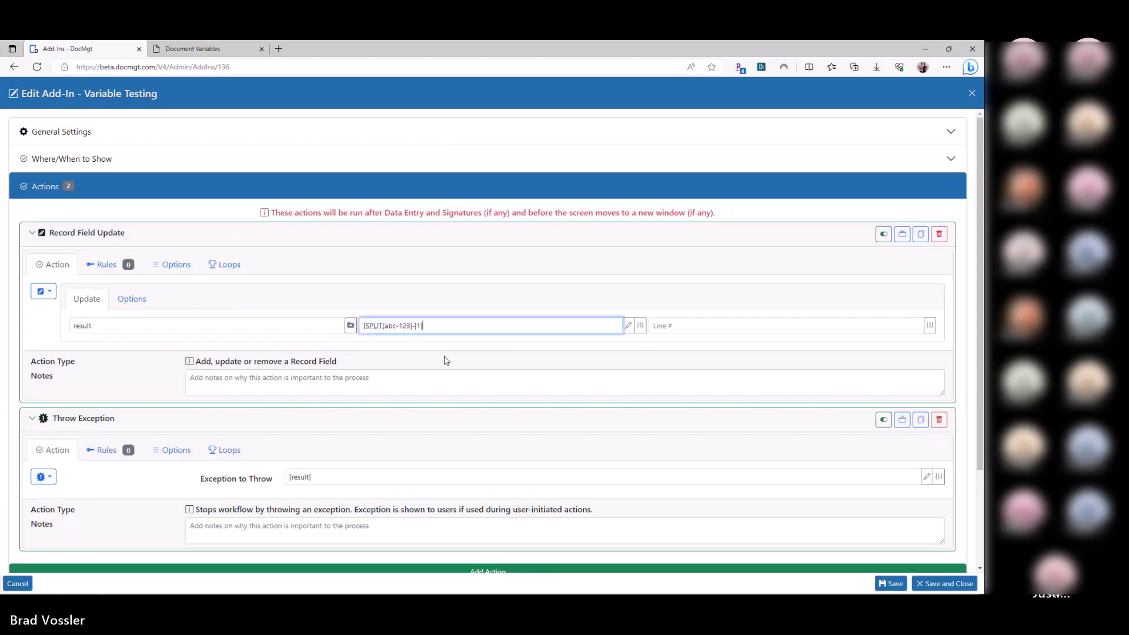
pyautogui.click(895, 584)
pyautogui.click(895, 584)
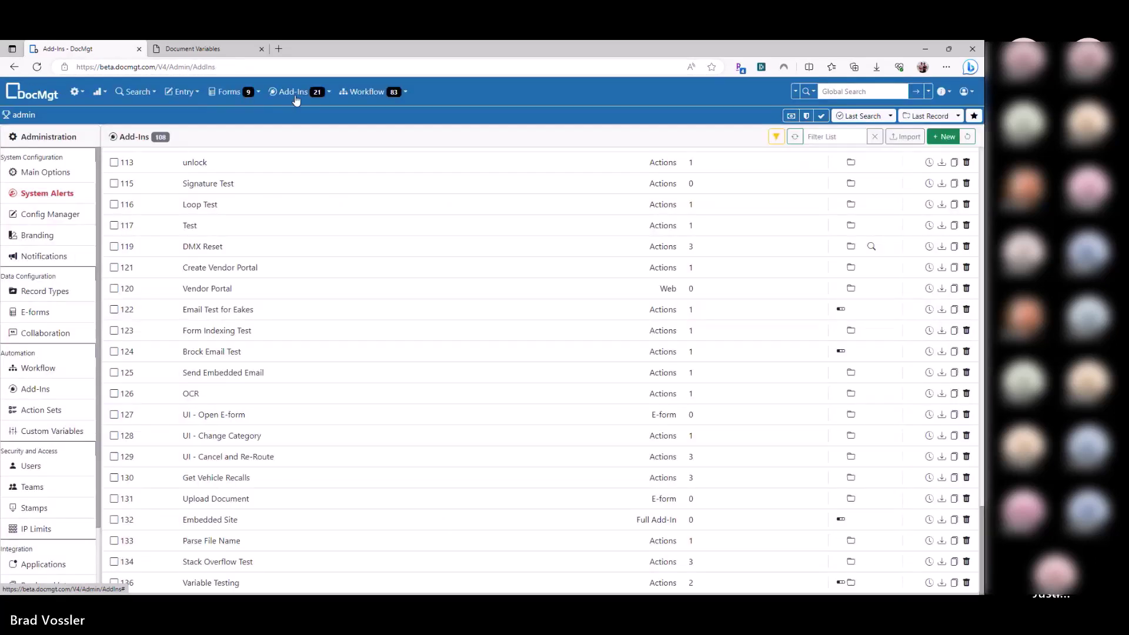
# Step: Run the Variable Testing add-in and examine how the unclosed SPLIT expression appears in the exception message
pyautogui.click(296, 94)
pyautogui.click(327, 324)
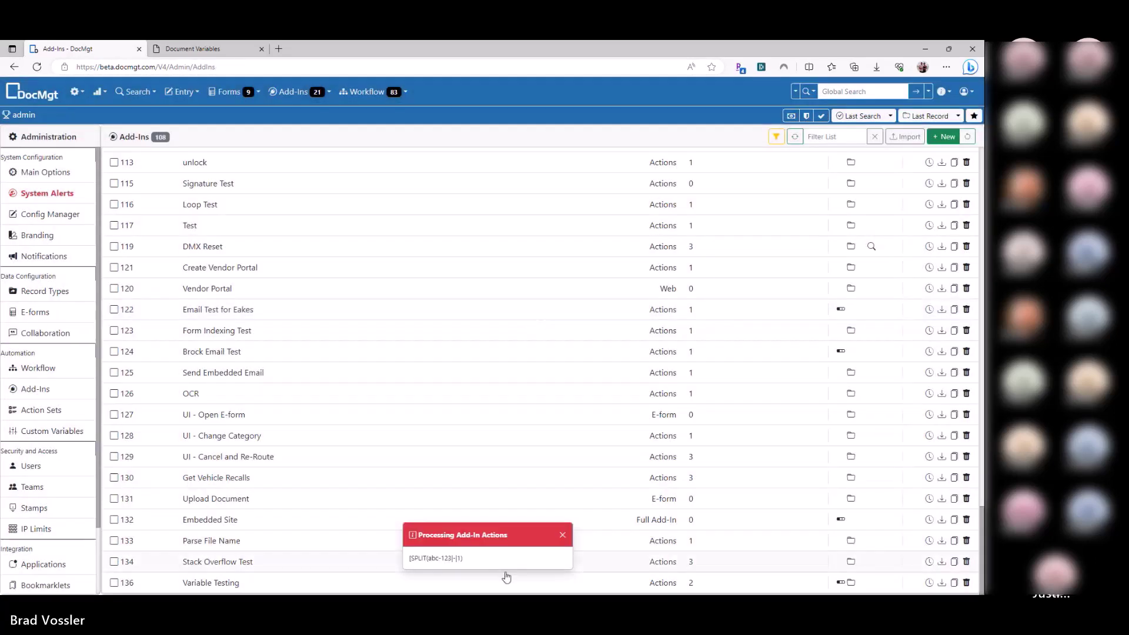
pyautogui.tripleClick(427, 560)
pyautogui.click(412, 556)
pyautogui.moveTo(410, 558); pyautogui.dragTo(469, 561)
pyautogui.click(469, 561)
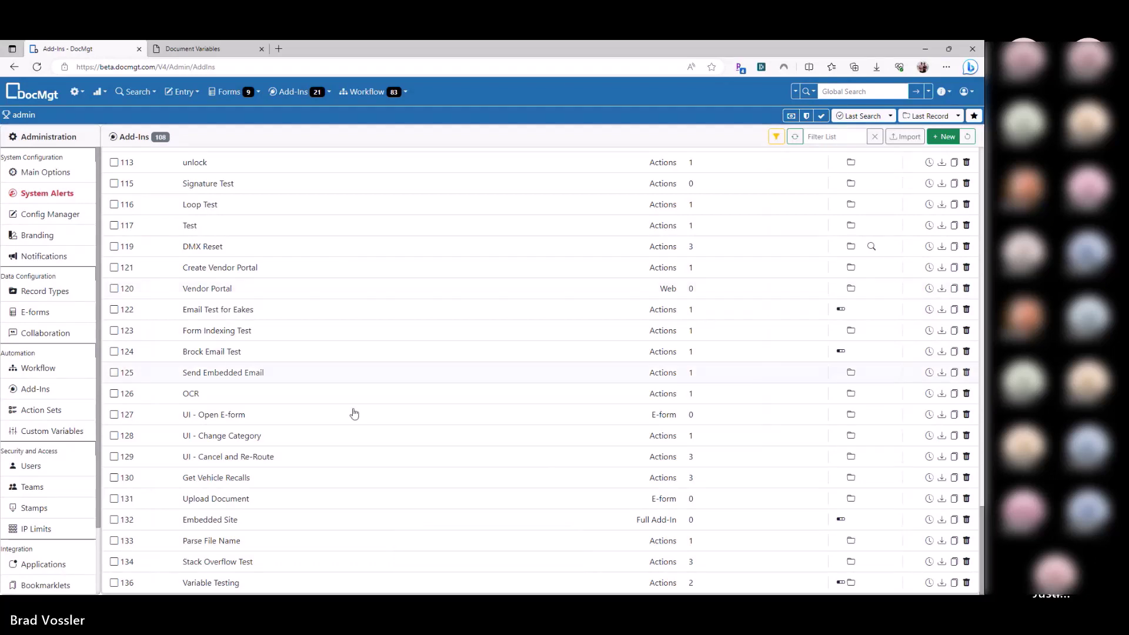
# Step: Reopen the Variable Testing add-in, restore Record Field Update's value to [SPLIT(abc-123|-|1)], and save and close it
pyautogui.click(336, 582)
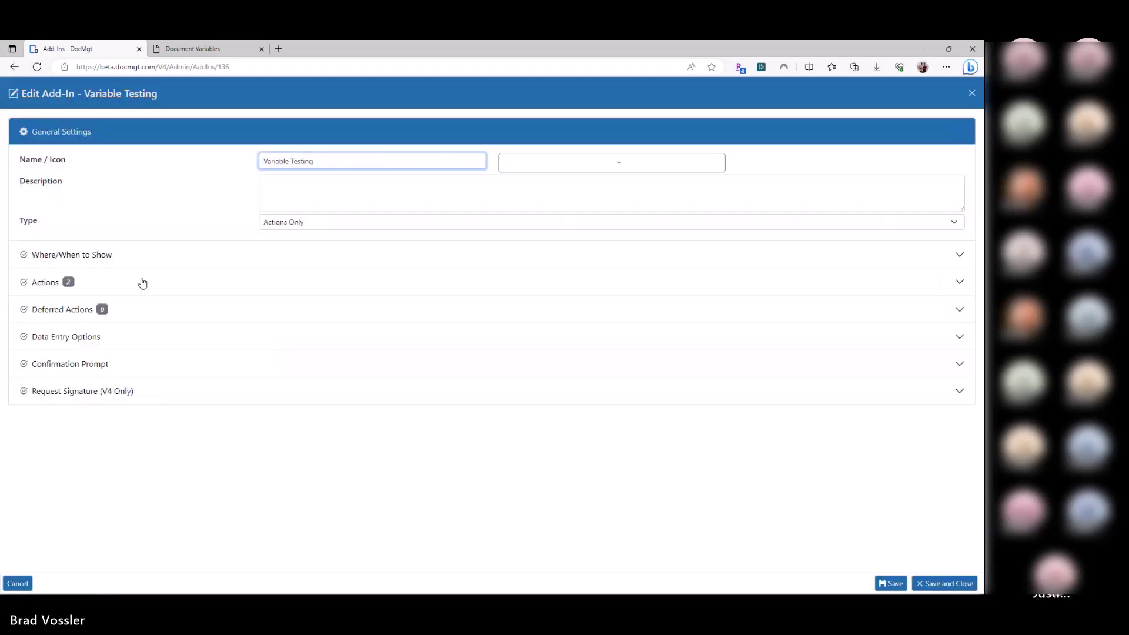
pyautogui.click(143, 283)
pyautogui.click(249, 232)
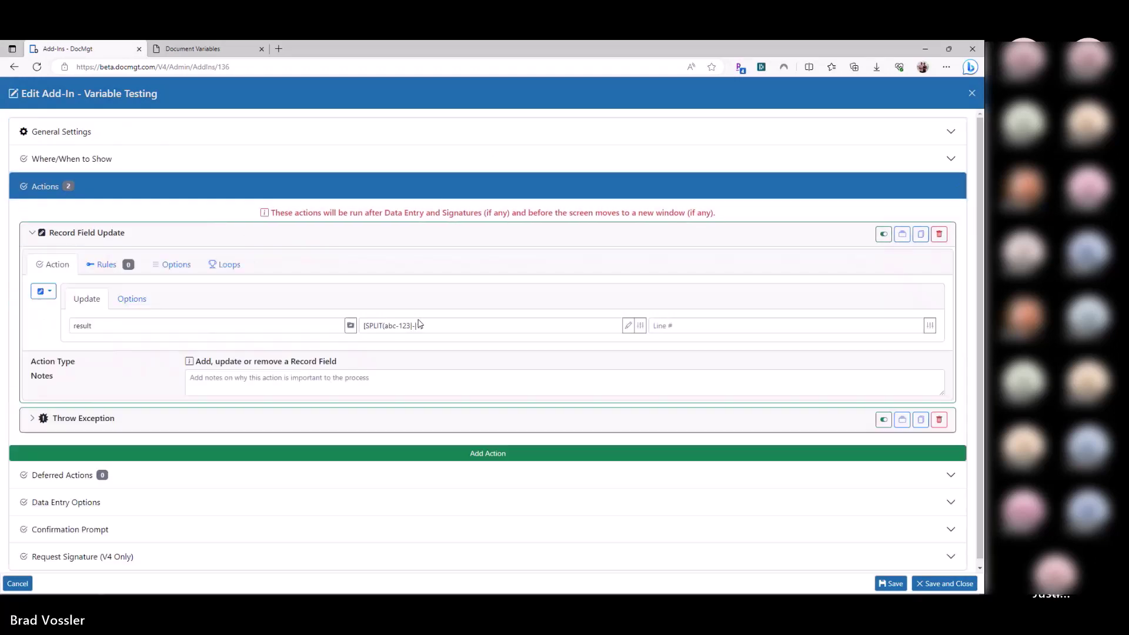
pyautogui.click(442, 326)
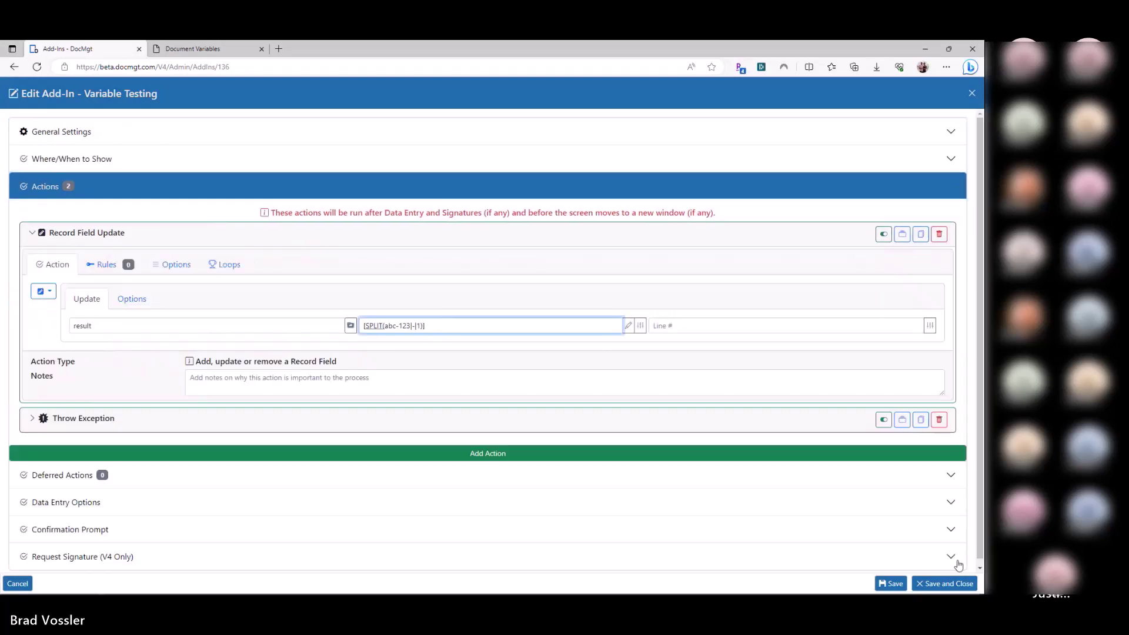
pyautogui.click(923, 584)
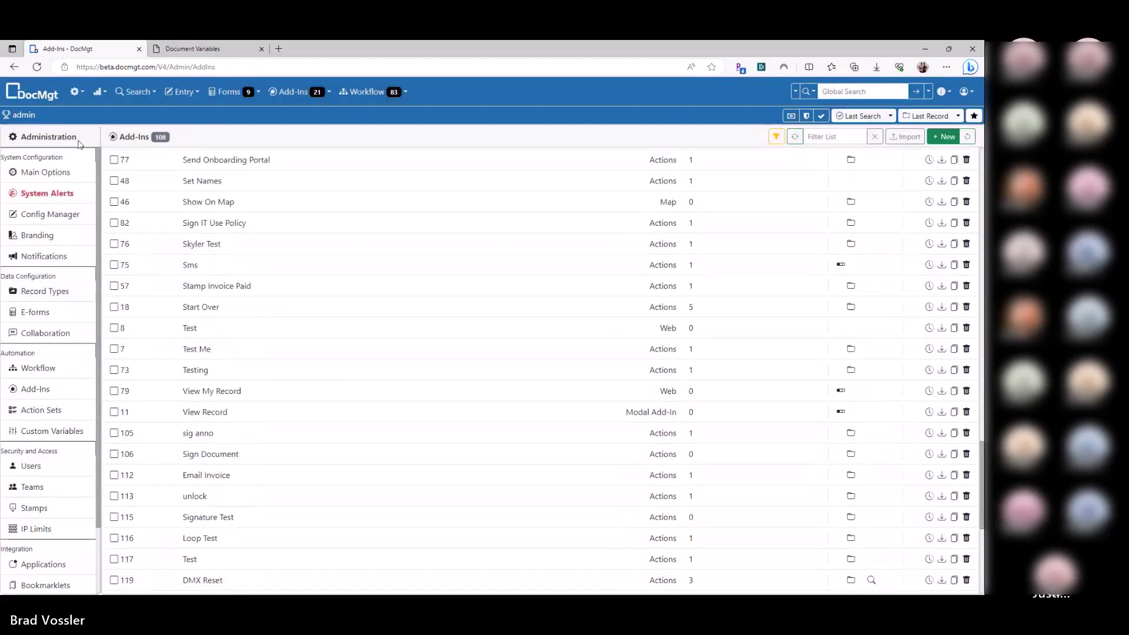
# Step: Open the Variable Testing tool, replace the old test string with an opening square bracket, and close the tool
pyautogui.click(76, 91)
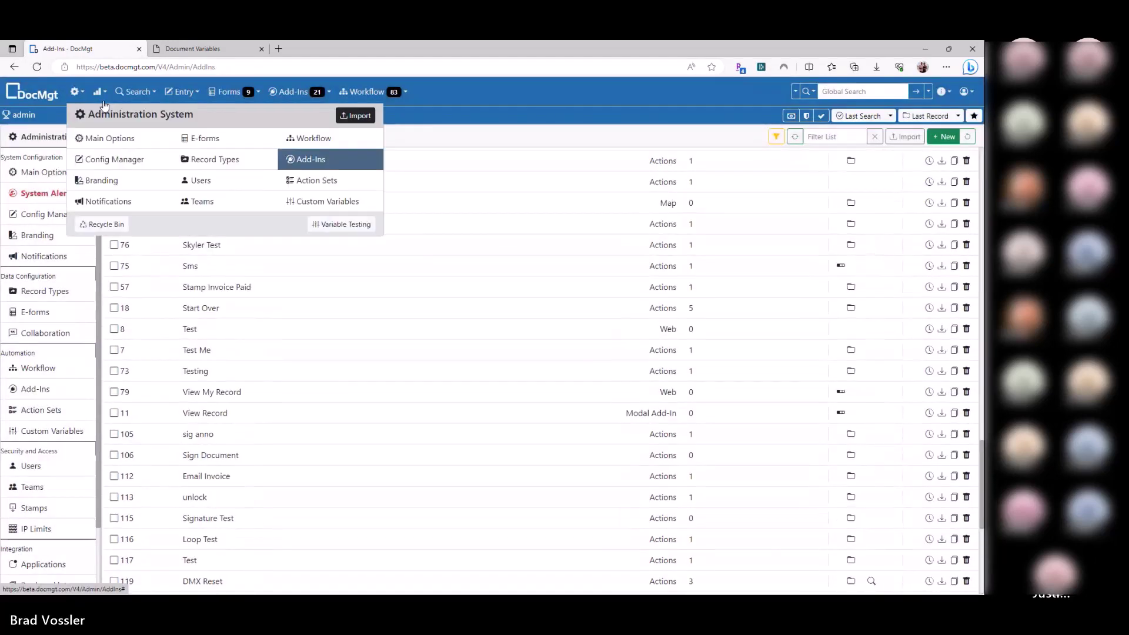
pyautogui.click(350, 228)
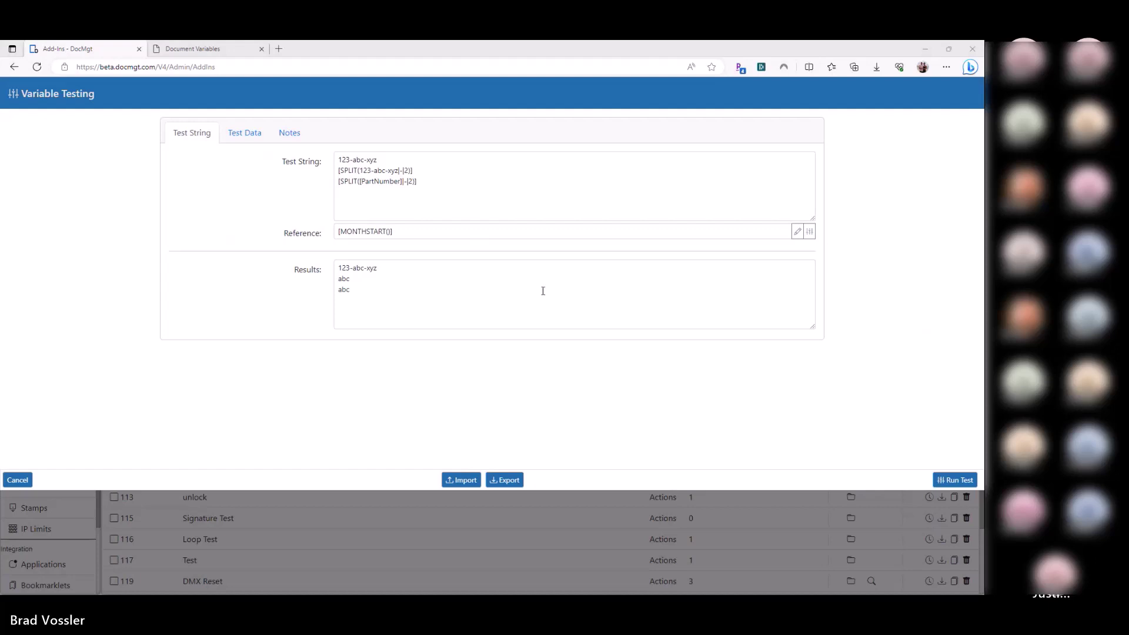
pyautogui.moveTo(442, 188); pyautogui.dragTo(273, 162)
pyautogui.write('[')
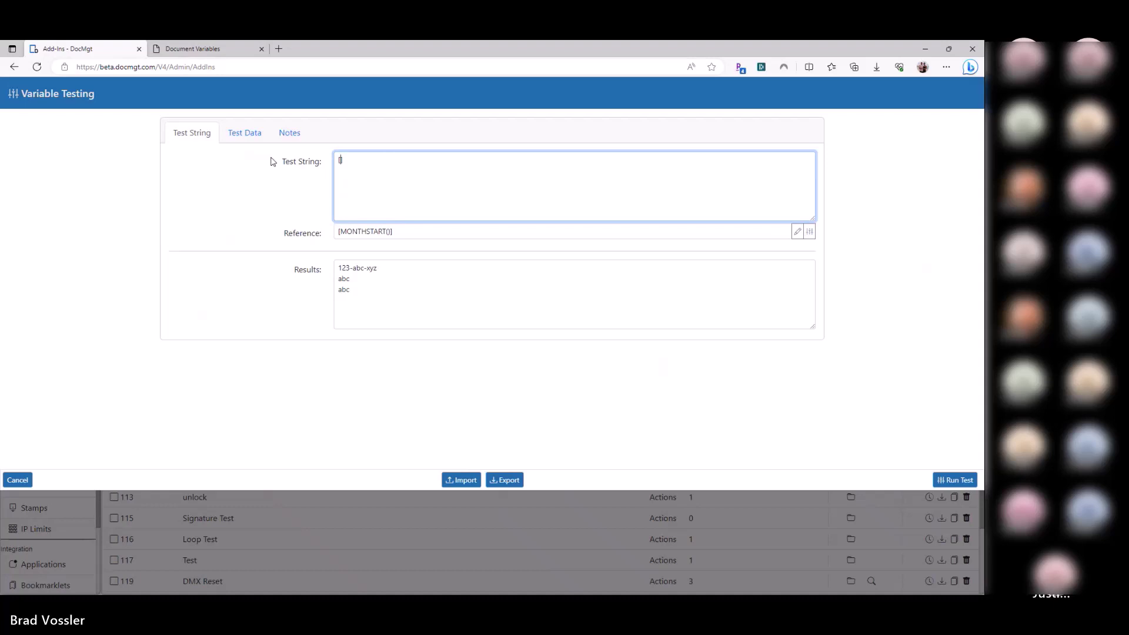
pyautogui.press('Escape')
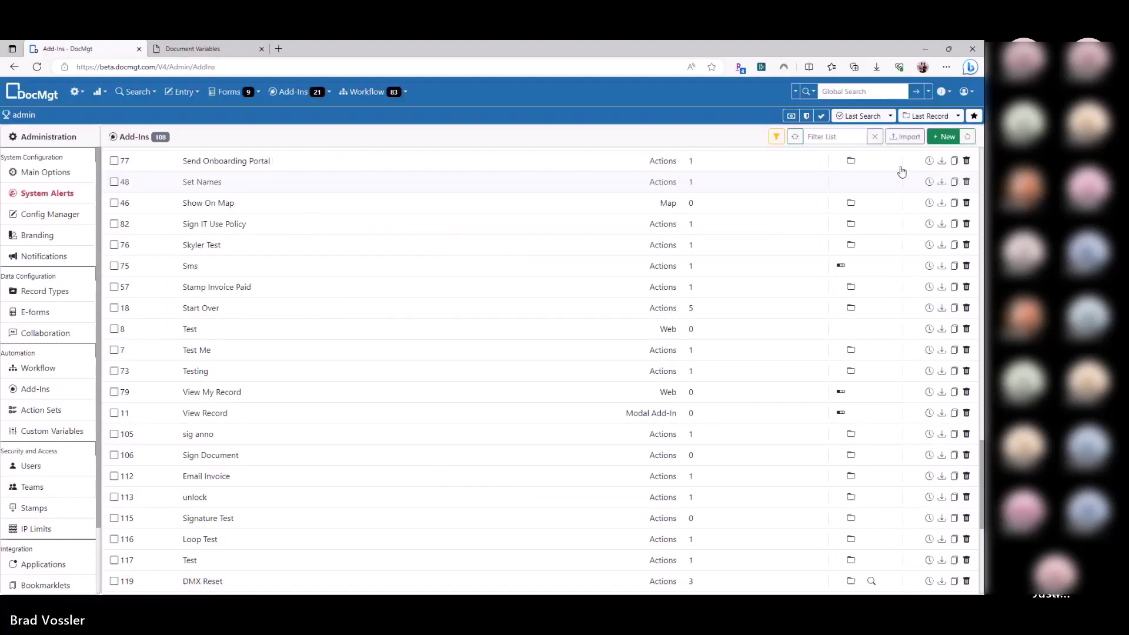
# Step: Open the last record and switch its record data to the raw field view
pyautogui.click(929, 116)
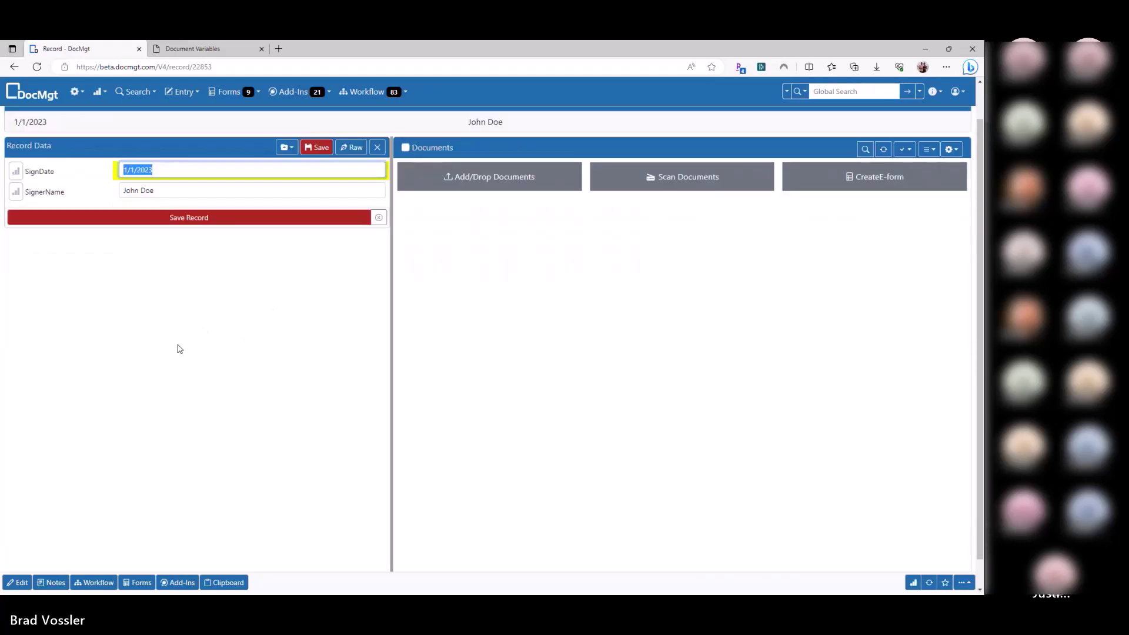
pyautogui.click(350, 117)
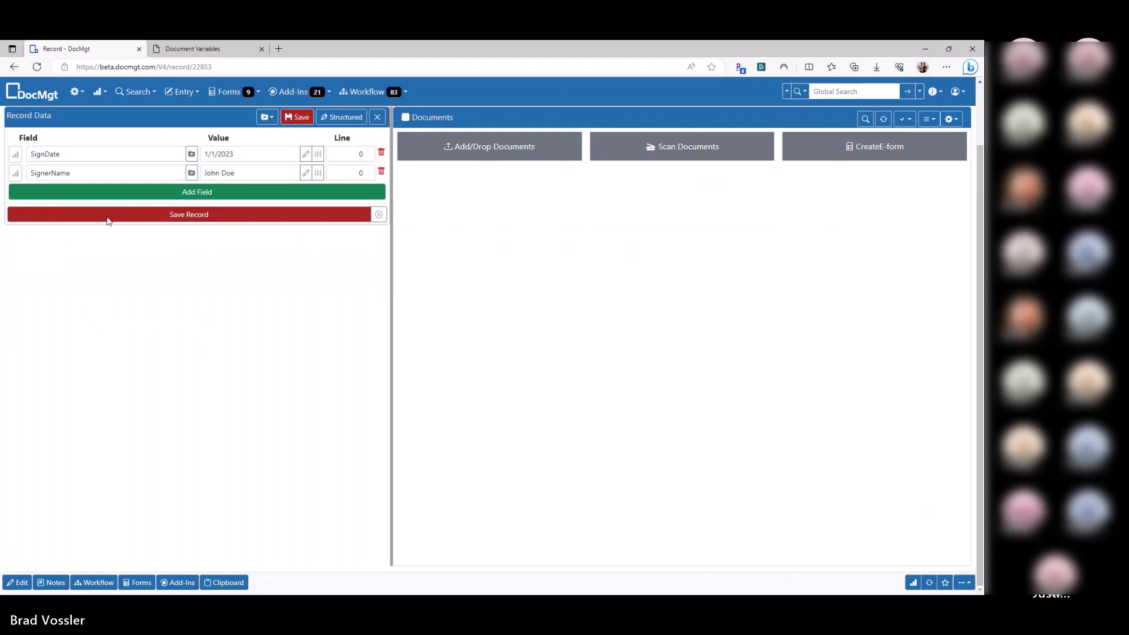
# Step: Open the Variable Testing tool, enter [Total] as the test string, and run the test
pyautogui.click(337, 226)
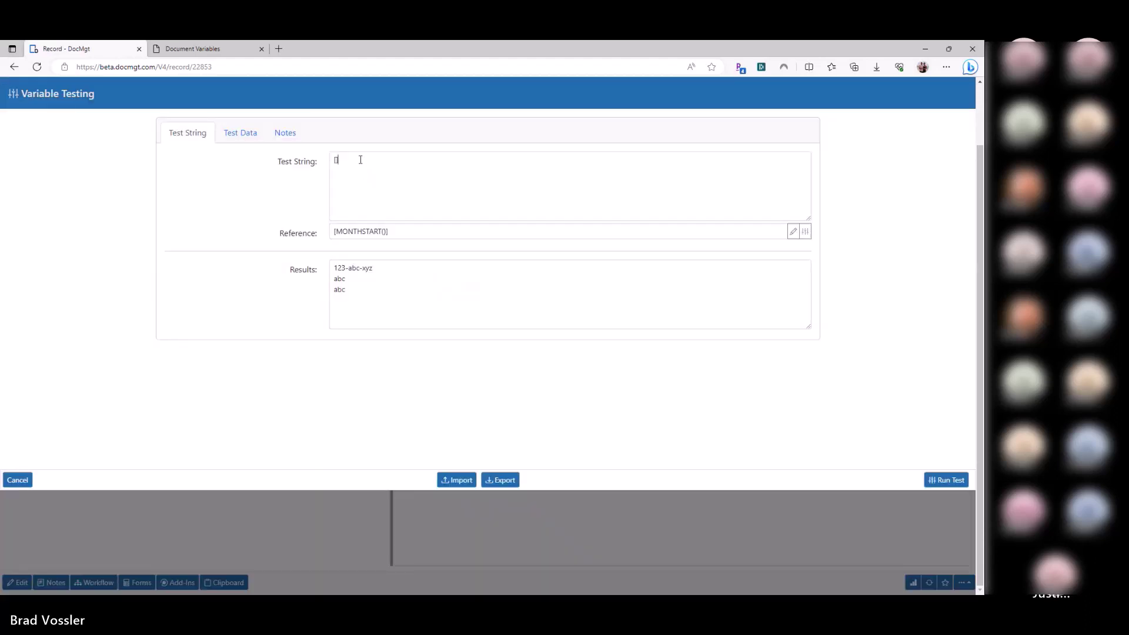
pyautogui.click(364, 161)
pyautogui.write('[Total]')
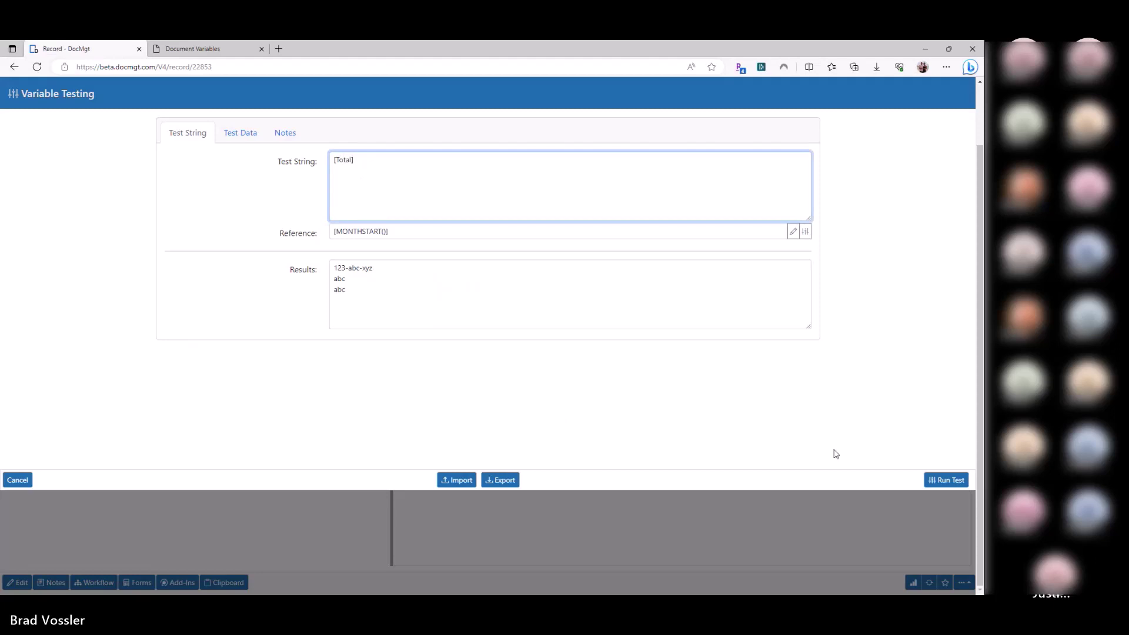
pyautogui.click(947, 480)
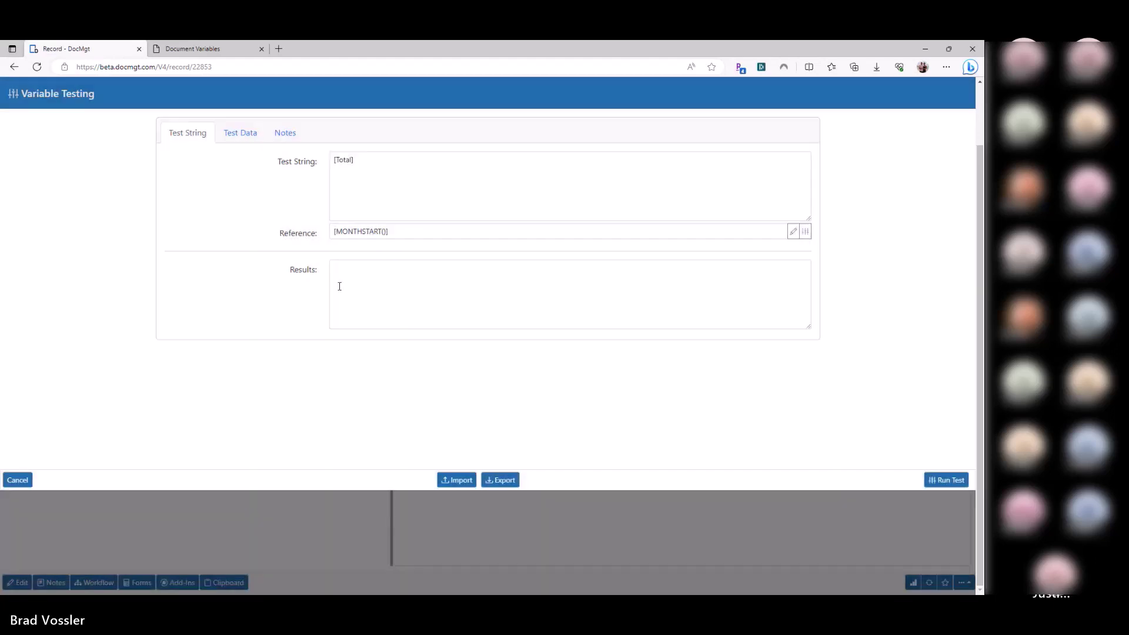
pyautogui.click(352, 270)
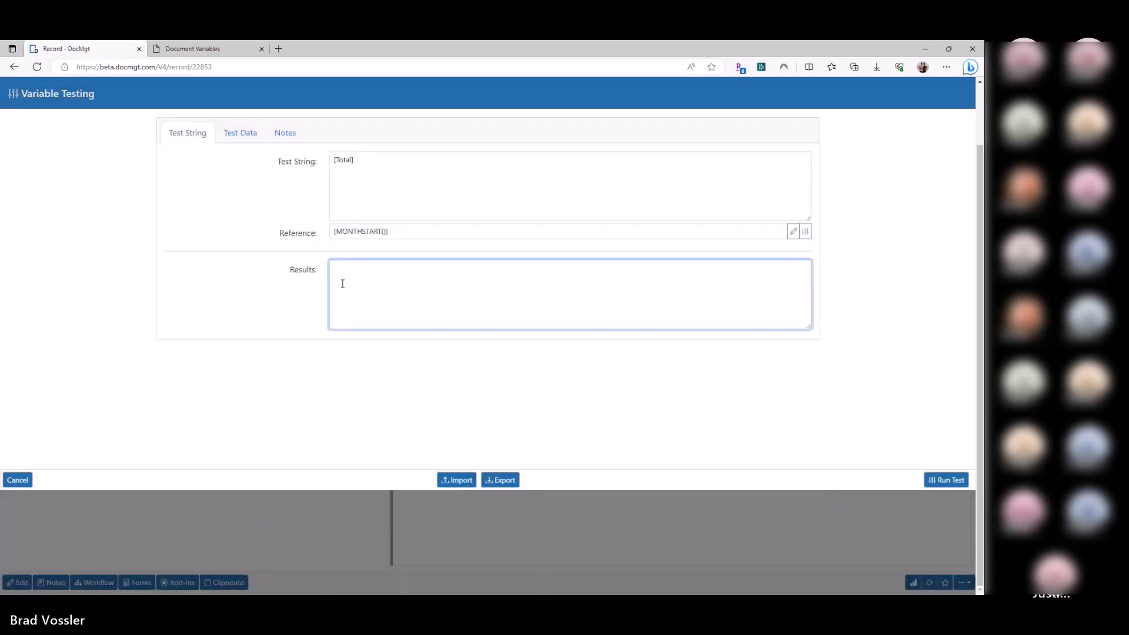
# Step: Check that the test data's Record ID matches the open record, and close the Variable Testing tool
pyautogui.click(246, 140)
pyautogui.click(285, 192)
pyautogui.doubleClick(285, 192)
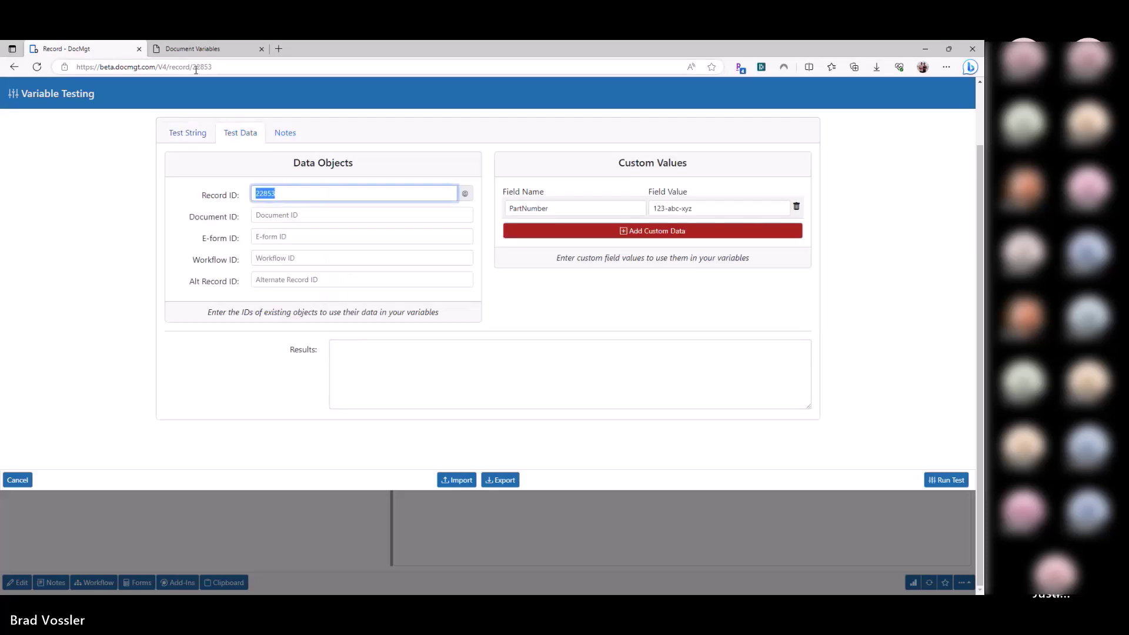
pyautogui.press('Escape')
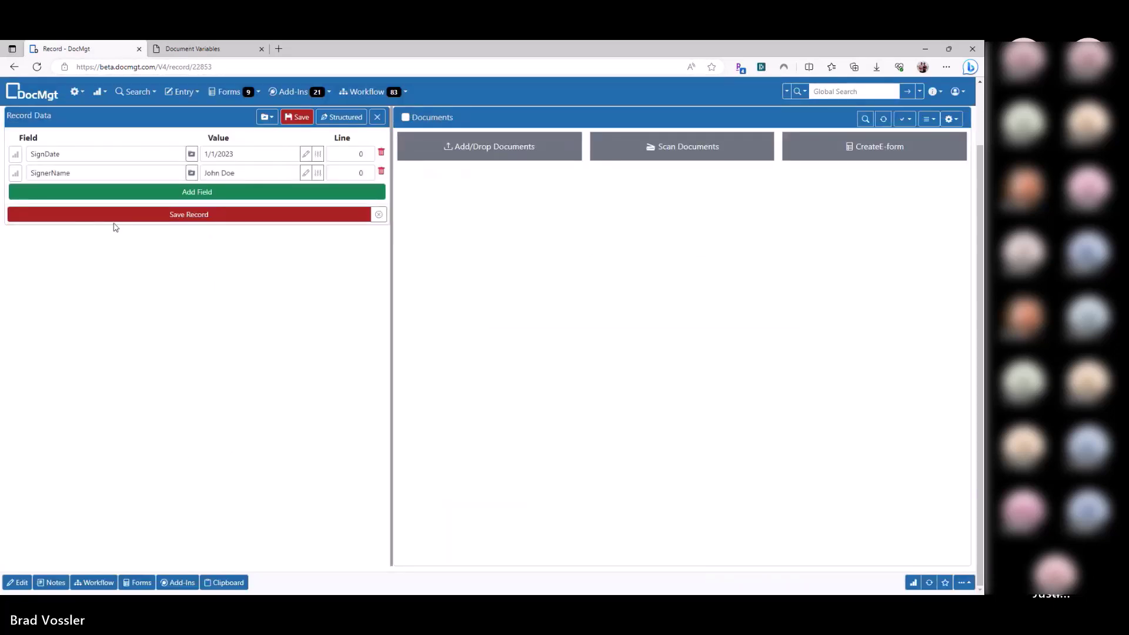
# Step: Reopen the Variable Testing tool and wrap the test string in IFNULL with a fallback of 0, making it [IFNULL([Total]|0)]
pyautogui.click(75, 92)
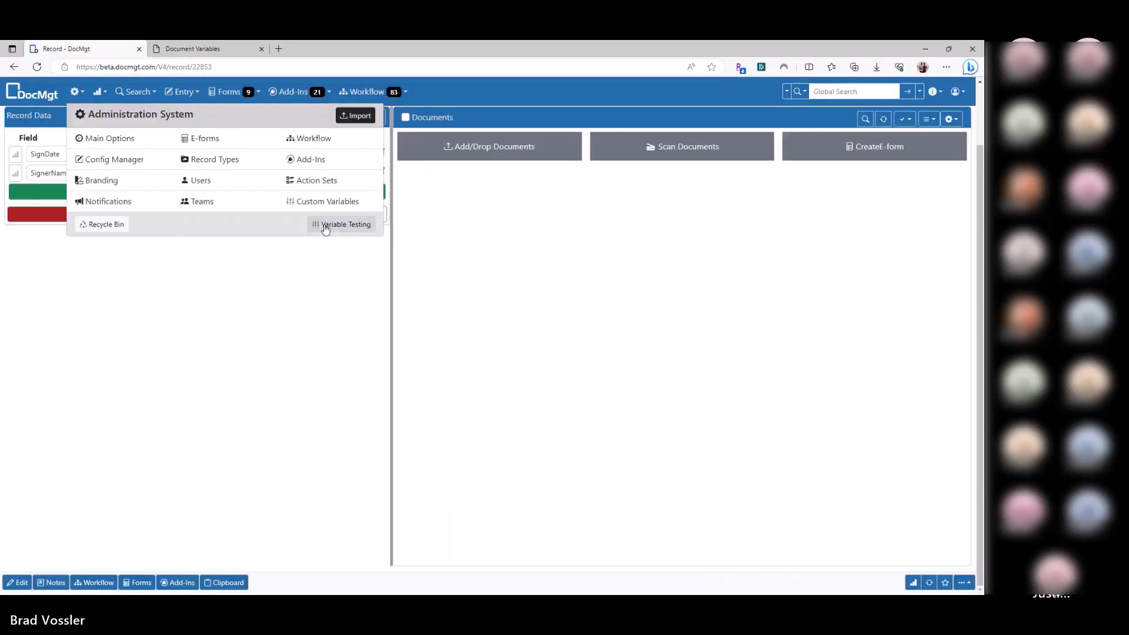
pyautogui.click(345, 222)
pyautogui.click(372, 166)
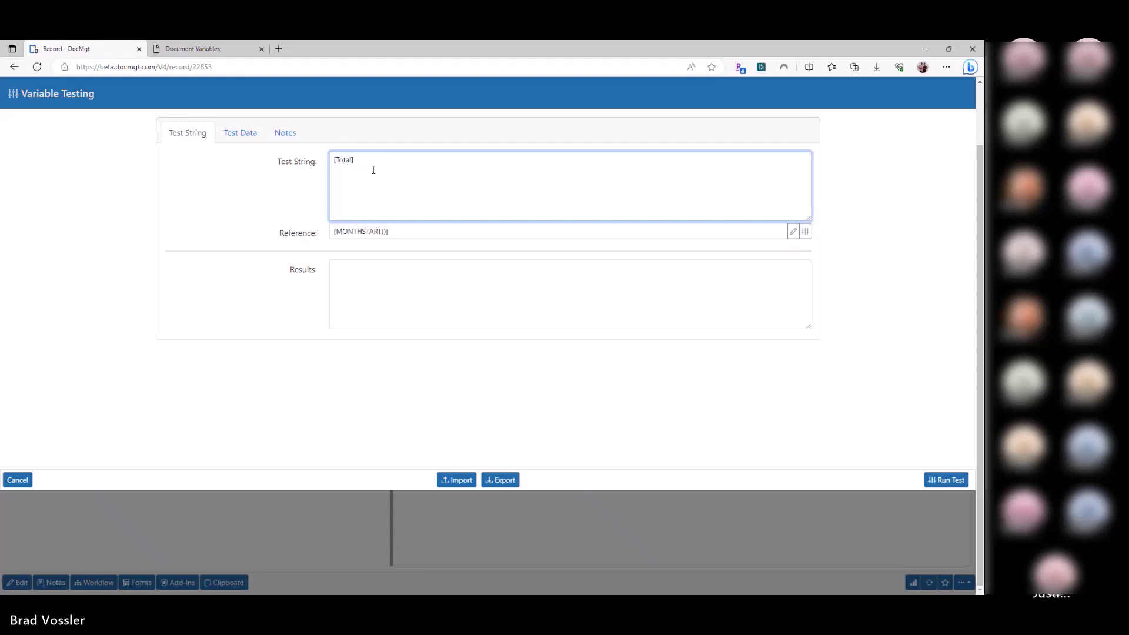
pyautogui.write('[IFNULL(')
pyautogui.press('BackSpace')
pyautogui.hotkey('shift', 'Left')
pyautogui.hotkey('shift', 'Left')
pyautogui.hotkey('shift', 'Left')
pyautogui.hotkey('shift', 'Left')
pyautogui.hotkey('shift', 'Left')
pyautogui.hotkey('shift', 'Left')
pyautogui.hotkey('shift', 'Left')
pyautogui.press('Right')
pyautogui.write('|0)]')
# Step: Review the [Total] argument inside the IFNULL expression and run the test
pyautogui.moveTo(361, 160); pyautogui.dragTo(381, 159)
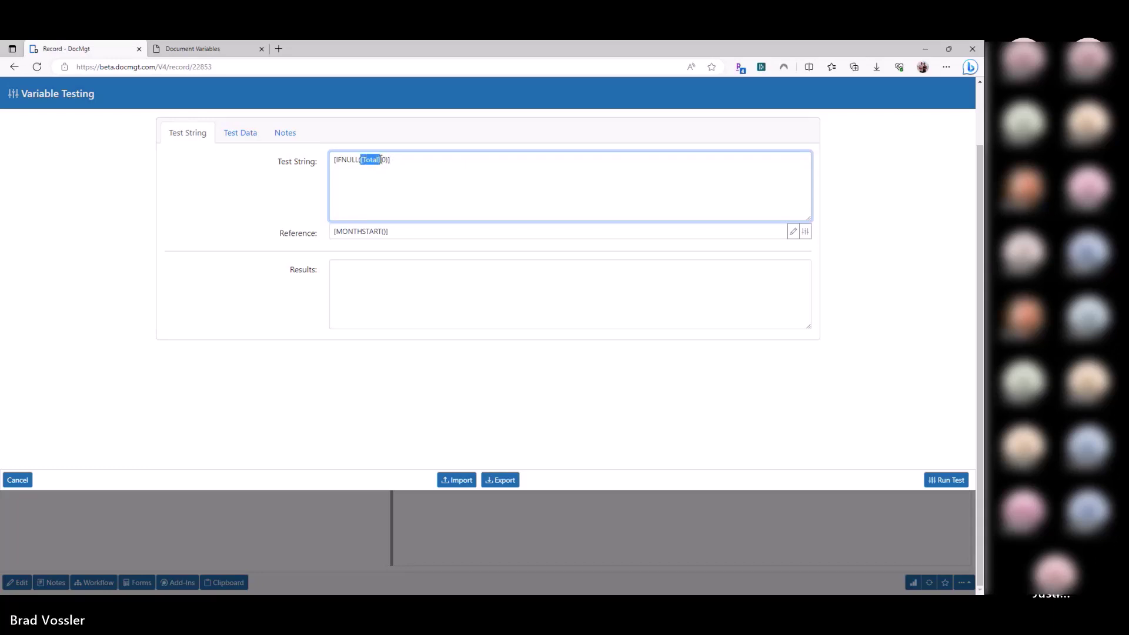
pyautogui.click(341, 269)
pyautogui.click(365, 159)
pyautogui.moveTo(362, 160); pyautogui.dragTo(381, 159)
pyautogui.click(930, 483)
# Step: Wrap the test string in MATH as [MATH([IFNULL([Total]|0)]+1)], run the test, and close the Variable Testing tool
pyautogui.click(428, 198)
pyautogui.press('Home')
pyautogui.write('[MATH(')
pyautogui.write('+1)]')
pyautogui.click(951, 476)
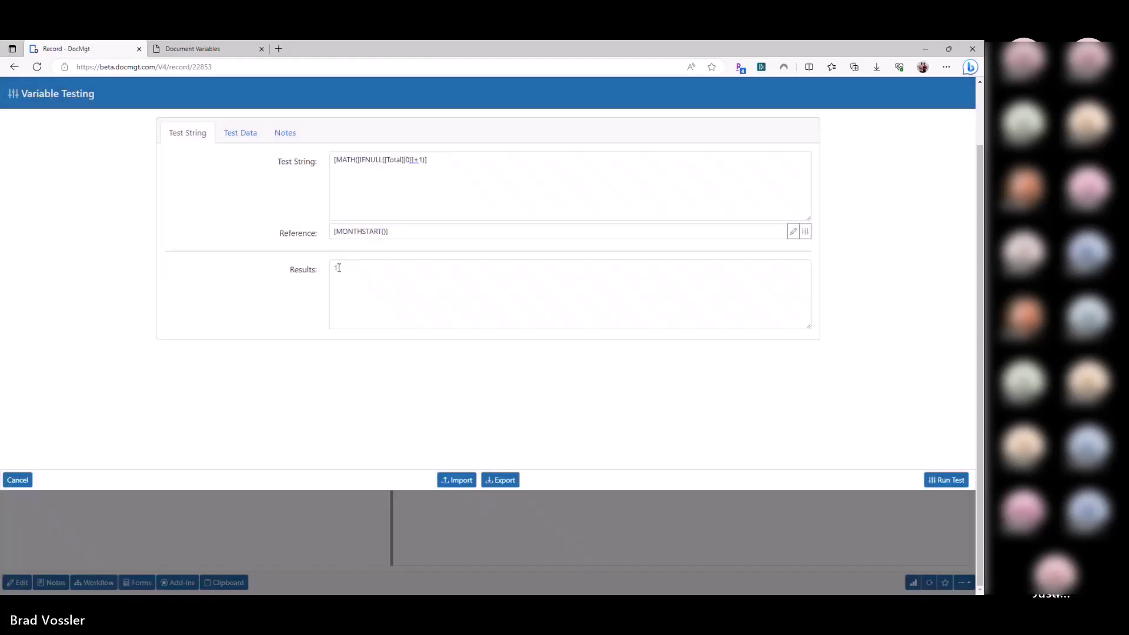
pyautogui.click(381, 159)
pyautogui.click(420, 159)
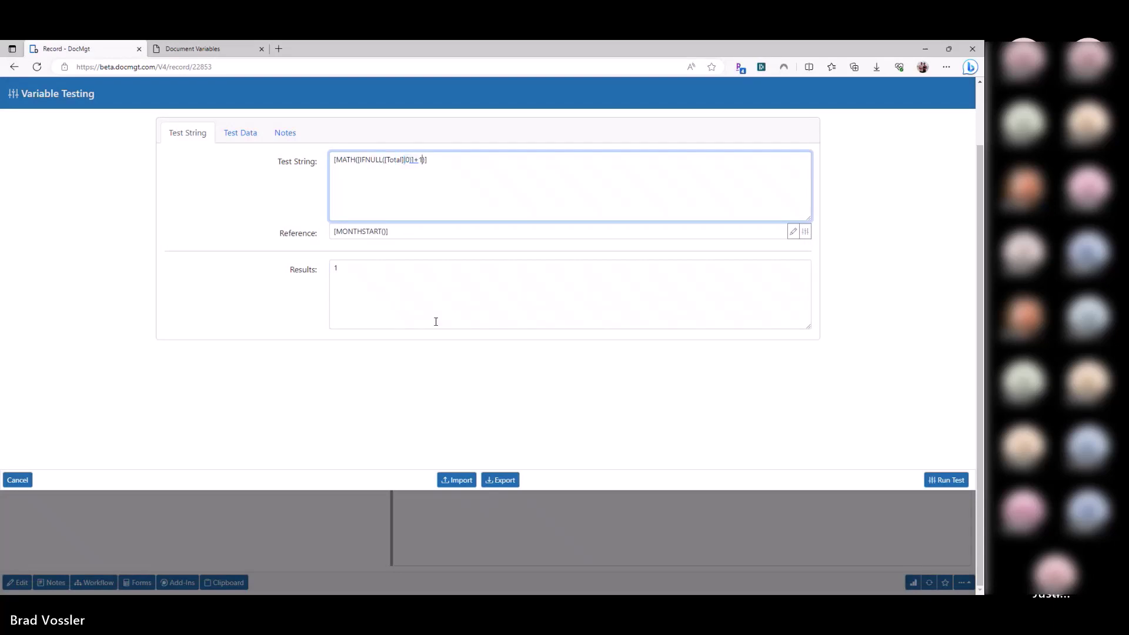
pyautogui.press('Escape')
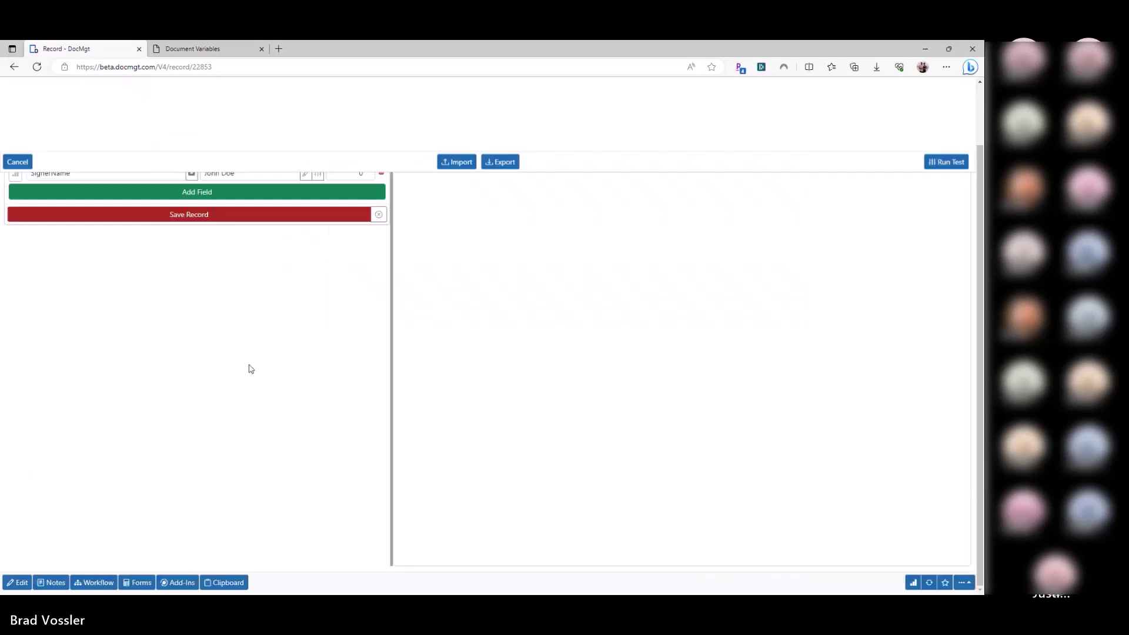
# Step: Add a Total field with the value 100 to the record and save the record
pyautogui.click(154, 189)
pyautogui.write('Ttoal')
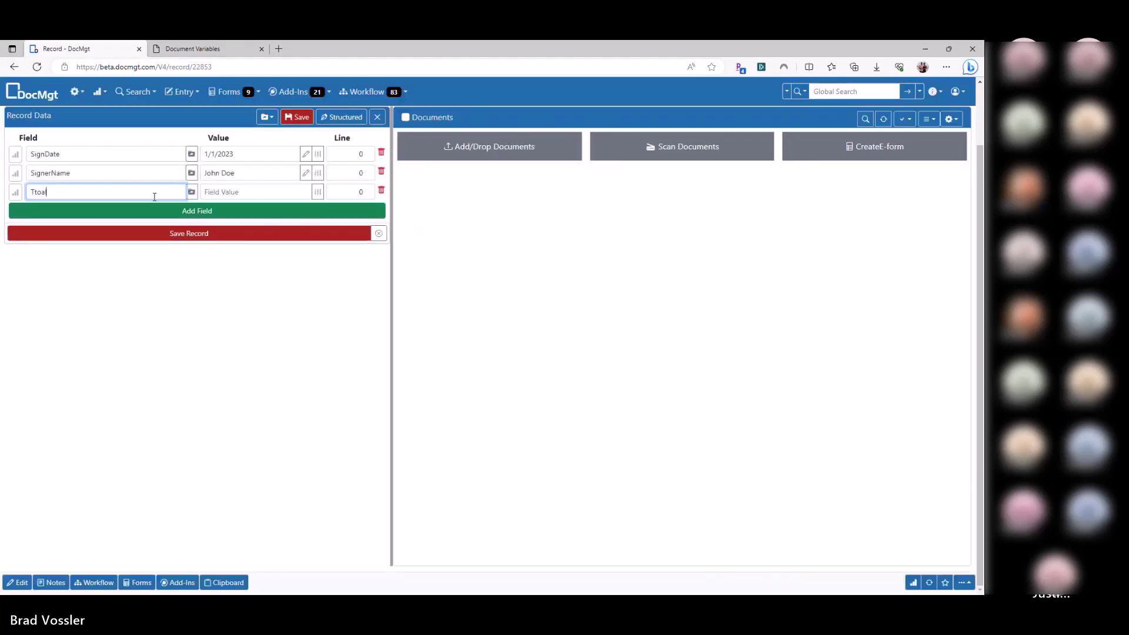
pyautogui.press('Tab')
pyautogui.write('100')
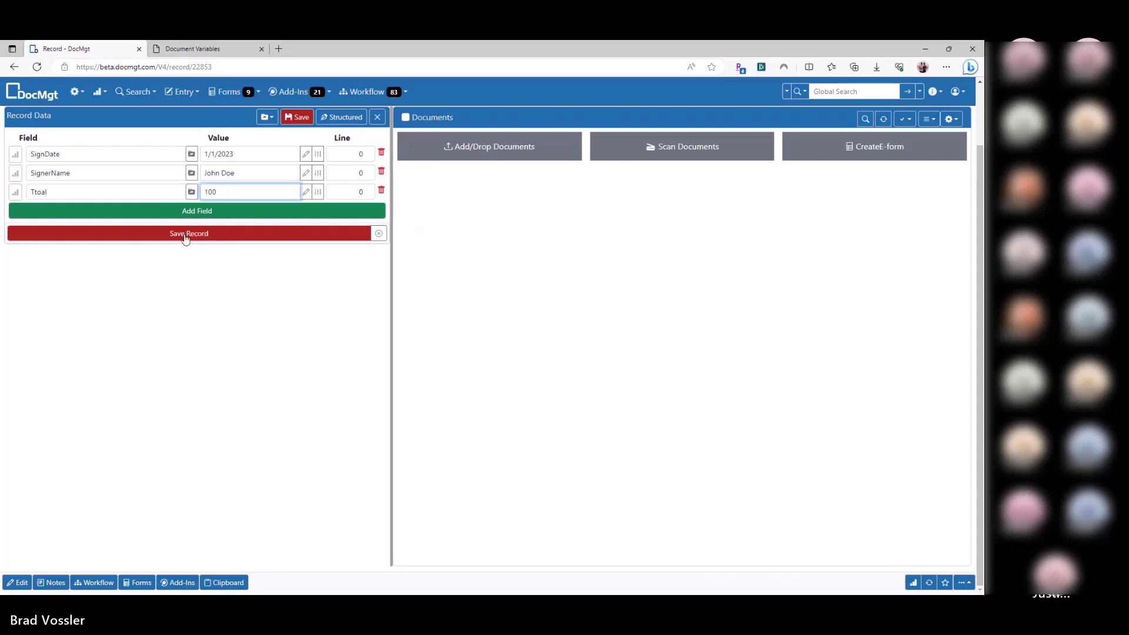
pyautogui.hotkey('ctrl', 'Tab')
pyautogui.hotkey('ctrl', 'Tab')
pyautogui.hotkey('shift', 'Tab')
pyautogui.write('Total')
pyautogui.press('Return')
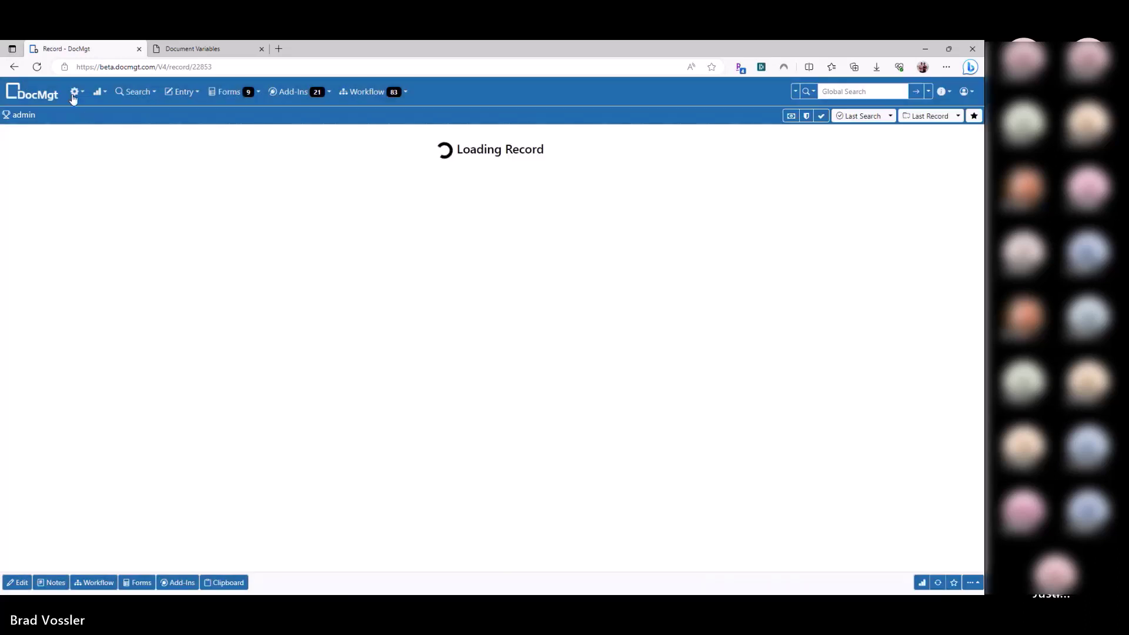
# Step: Reopen the Variable Testing tool and rerun the MATH and IFNULL expression against the updated record
pyautogui.click(75, 91)
pyautogui.click(344, 222)
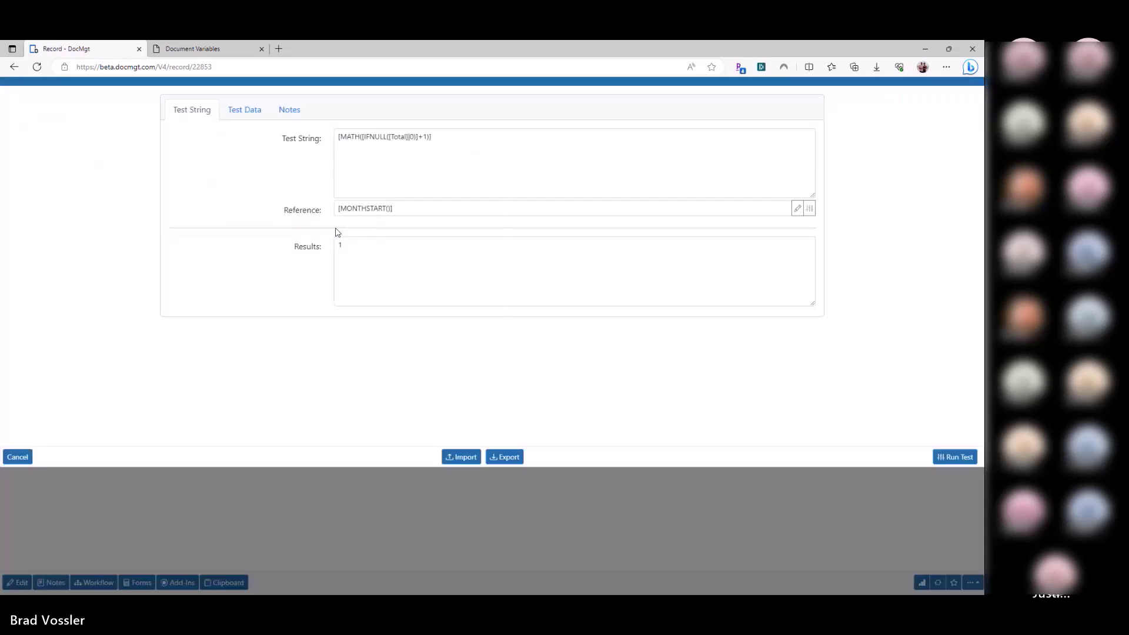
pyautogui.click(960, 480)
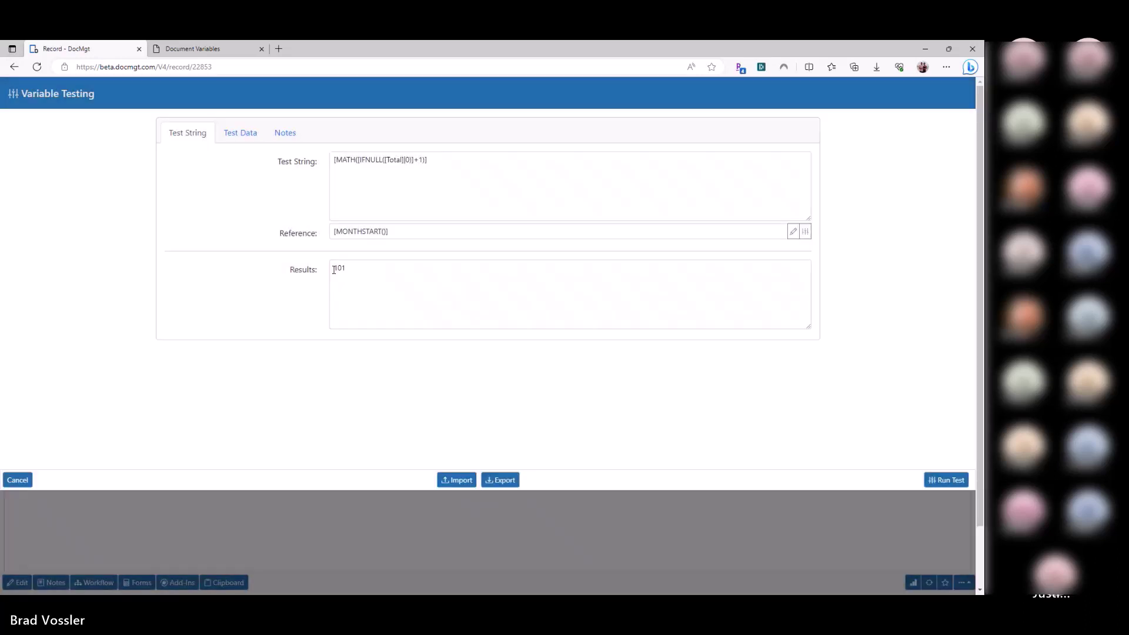
# Step: Add [IFNULL([Total]|0)] on its own line above the MATH expression and run the test
pyautogui.doubleClick(334, 270)
pyautogui.doubleClick(402, 165)
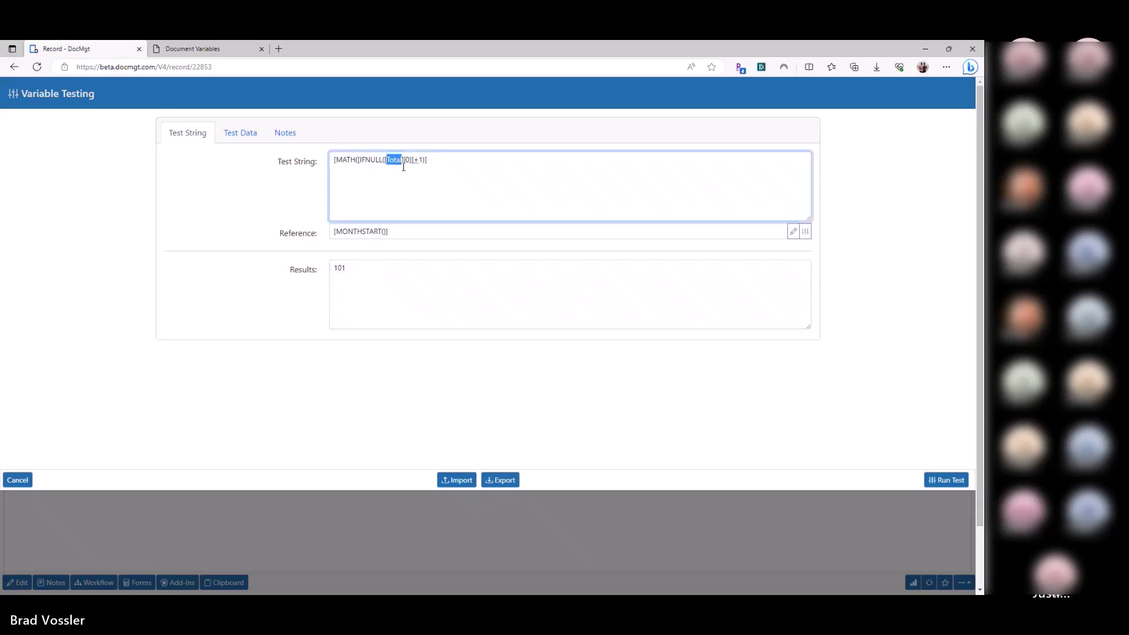
pyautogui.moveTo(357, 159); pyautogui.dragTo(415, 164)
pyautogui.hotkey('ctrl', 'c')
pyautogui.press('Home')
pyautogui.press('Return')
pyautogui.press('Up')
pyautogui.hotkey('ctrl', 'v')
pyautogui.click(947, 480)
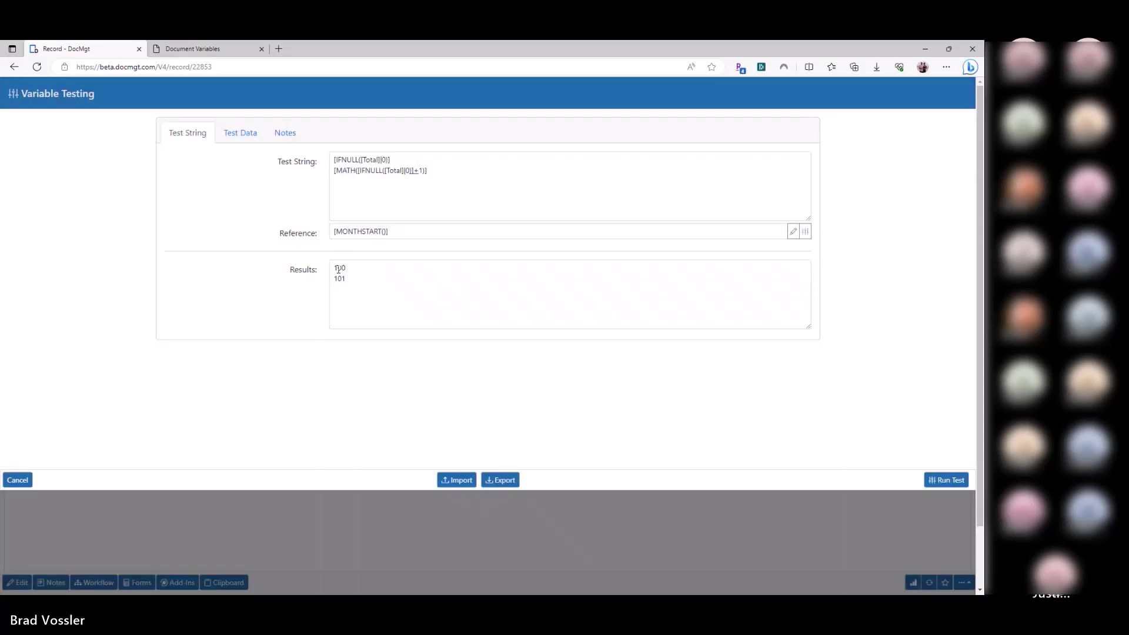
# Step: Examine the nested IFNULL argument inside the MATH expression against the two result lines
pyautogui.doubleClick(339, 278)
pyautogui.click(356, 171)
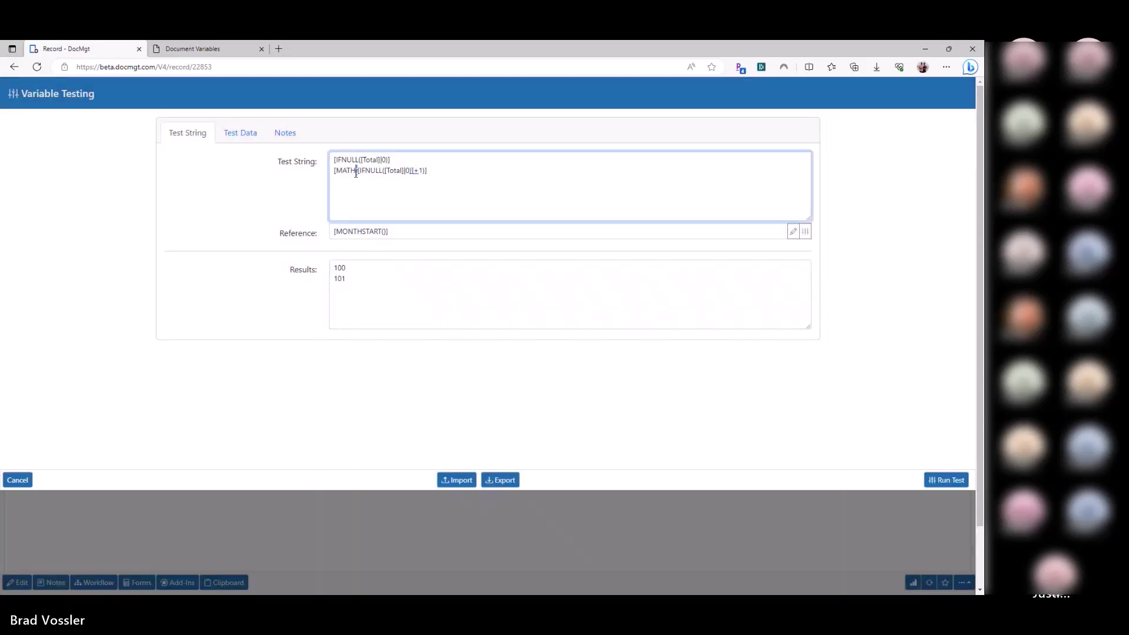
pyautogui.moveTo(360, 171); pyautogui.dragTo(417, 171)
pyautogui.press('Right')
pyautogui.hotkey('shift', 'Left')
pyautogui.hotkey('shift', 'Left')
pyautogui.hotkey('shift', 'Left')
pyautogui.hotkey('shift', 'Left')
pyautogui.hotkey('shift', 'Left')
pyautogui.hotkey('shift', 'Left')
pyautogui.hotkey('shift', 'Left')
pyautogui.hotkey('shift', 'Left')
pyautogui.hotkey('shift', 'Left')
pyautogui.hotkey('shift', 'Left')
pyautogui.hotkey('shift', 'Left')
pyautogui.hotkey('shift', 'Left')
pyautogui.hotkey('shift', 'Left')
pyautogui.hotkey('shift', 'Left')
pyautogui.hotkey('shift', 'Left')
pyautogui.hotkey('shift', 'Left')
pyautogui.hotkey('shift', 'Left')
pyautogui.hotkey('shift', 'Left')
pyautogui.hotkey('shift', 'Left')
pyautogui.press('Right')
pyautogui.hotkey('shift', 'Left')
pyautogui.hotkey('shift', 'Left')
pyautogui.hotkey('shift', 'Left')
pyautogui.hotkey('shift', 'Left')
pyautogui.hotkey('shift', 'Left')
pyautogui.hotkey('shift', 'Left')
pyautogui.hotkey('shift', 'Left')
pyautogui.hotkey('shift', 'Left')
pyautogui.hotkey('shift', 'Left')
pyautogui.hotkey('shift', 'Left')
pyautogui.hotkey('shift', 'Left')
pyautogui.hotkey('shift', 'Left')
pyautogui.hotkey('shift', 'Left')
pyautogui.hotkey('shift', 'Left')
pyautogui.hotkey('shift', 'Left')
pyautogui.hotkey('shift', 'Left')
pyautogui.hotkey('shift', 'Left')
pyautogui.hotkey('shift', 'Left')
pyautogui.hotkey('shift', 'Left')
pyautogui.click(467, 196)
# Step: Replace the test string with [IF([Total]|>|100|Too Large|Too Small)] and run the test
pyautogui.hotkey('ctrl', 'a')
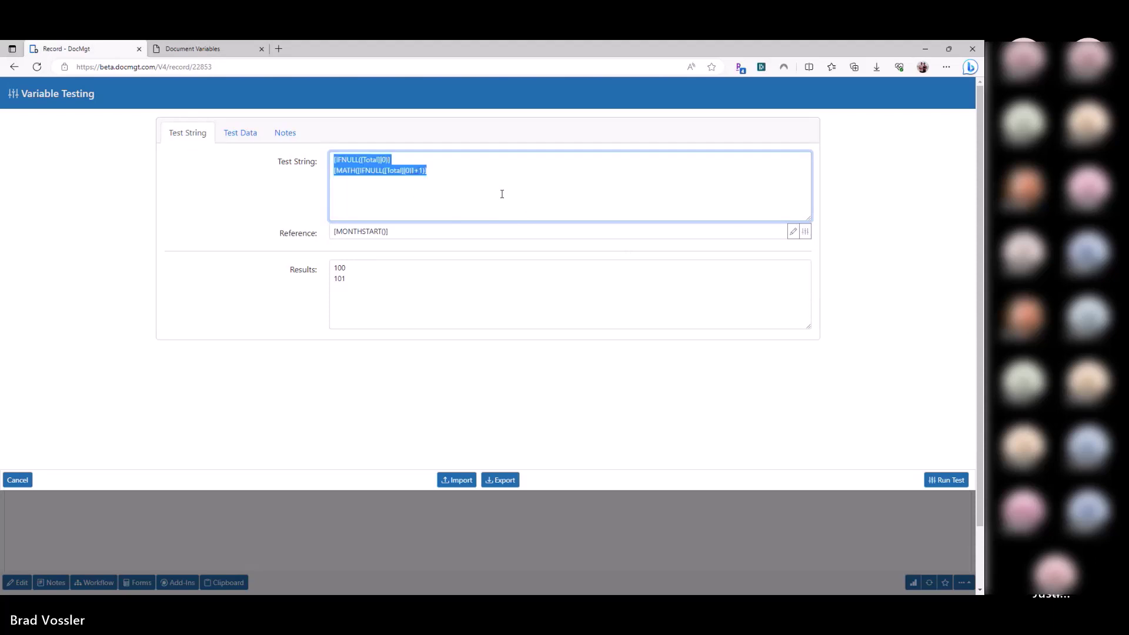
pyautogui.write('[IF([Total')
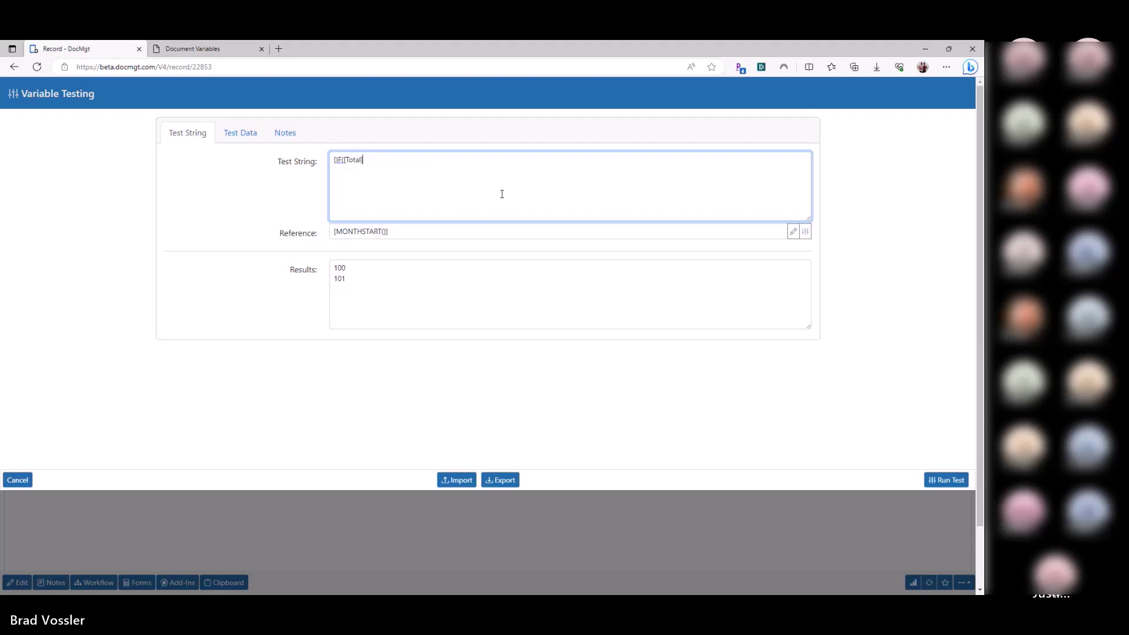
pyautogui.write(']>')
pyautogui.write('100')
pyautogui.write('|Too Large')
pyautogui.write('|Too Small]')
pyautogui.write(']')
pyautogui.moveTo(345, 159); pyautogui.dragTo(416, 159)
pyautogui.doubleClick(377, 159)
pyautogui.doubleClick(423, 160)
pyautogui.click(947, 480)
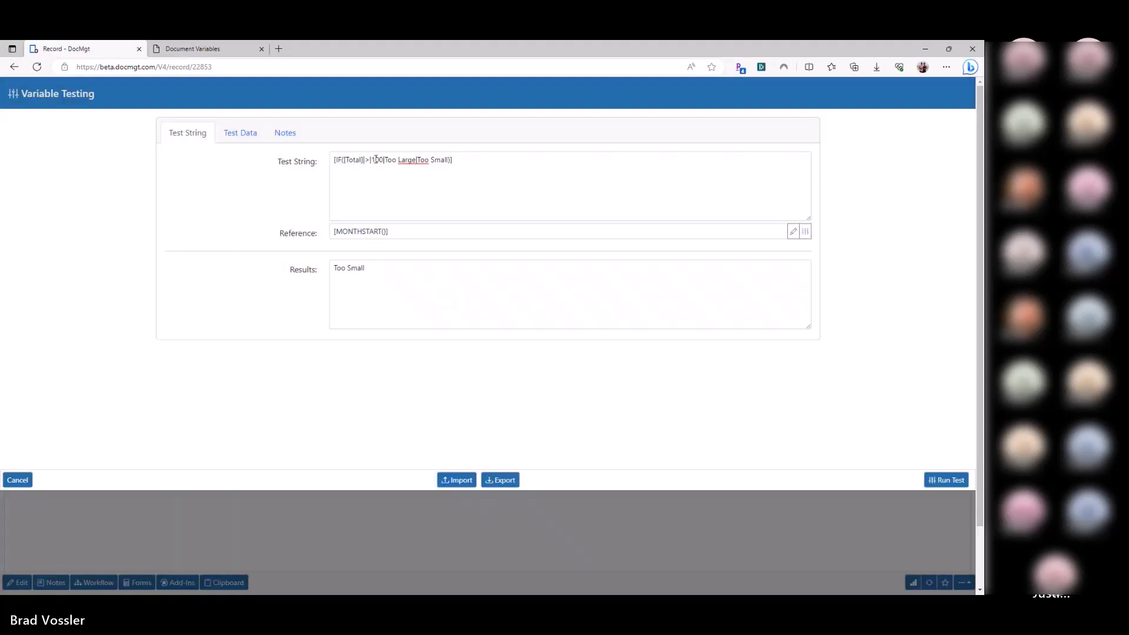
# Step: Set the IF comparison value to 99, rerun the test, and review the two outcome texts
pyautogui.doubleClick(376, 161)
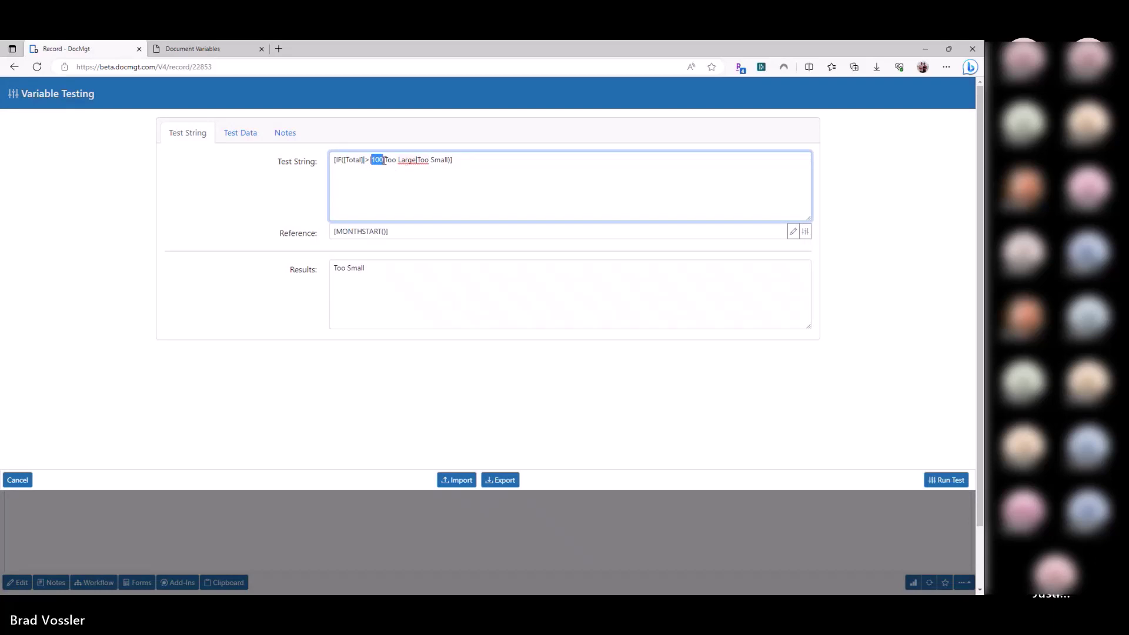
pyautogui.write('99')
pyautogui.click(953, 479)
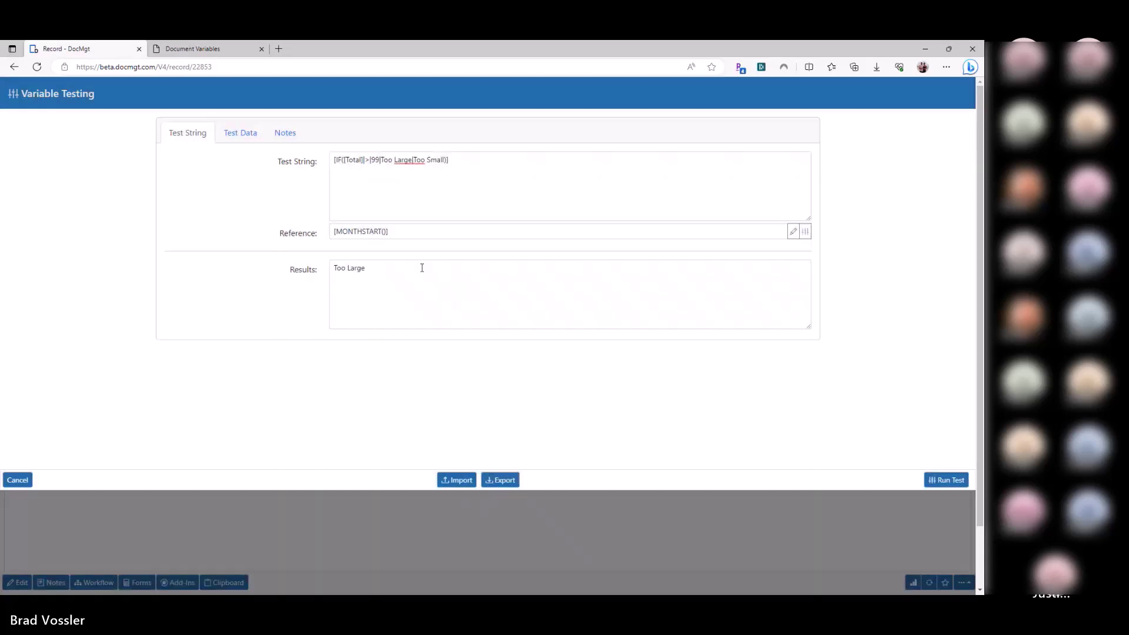
pyautogui.click(421, 176)
pyautogui.moveTo(382, 163); pyautogui.dragTo(444, 160)
pyautogui.click(371, 176)
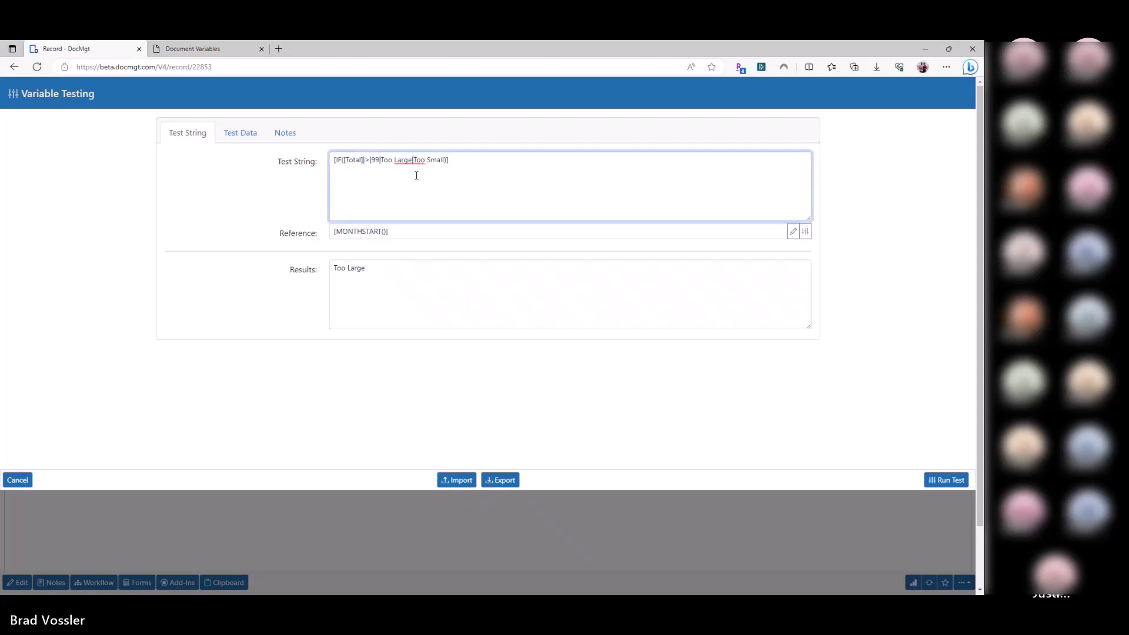
# Step: Review the IF syntax and its available operators on the Logic Variables help page
pyautogui.hotkey('ctrl', 'Tab')
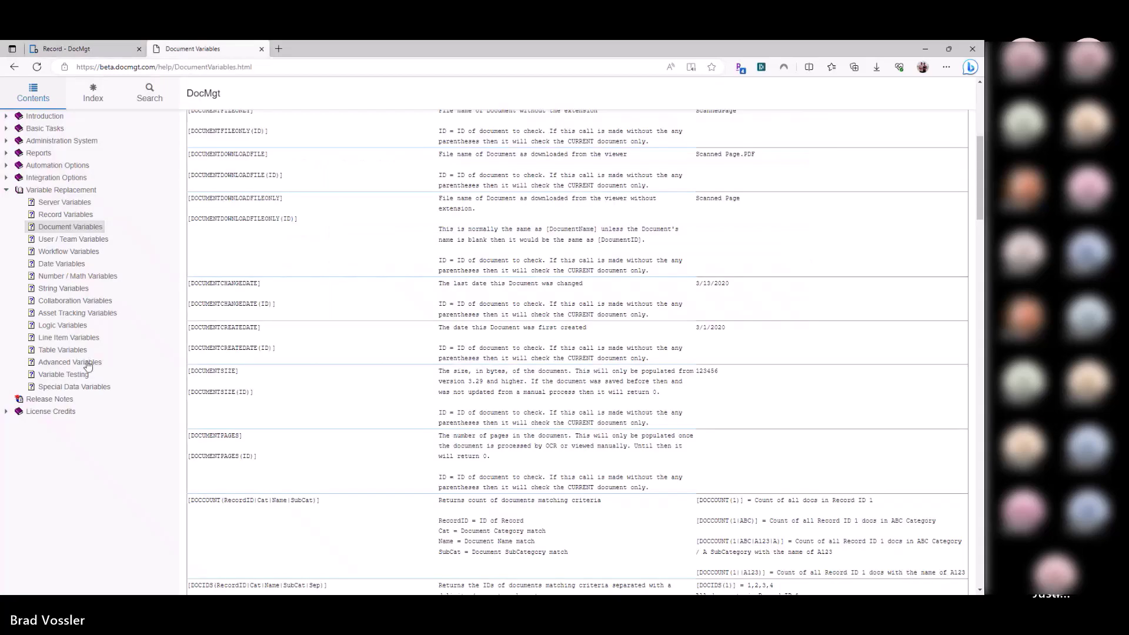
pyautogui.click(82, 327)
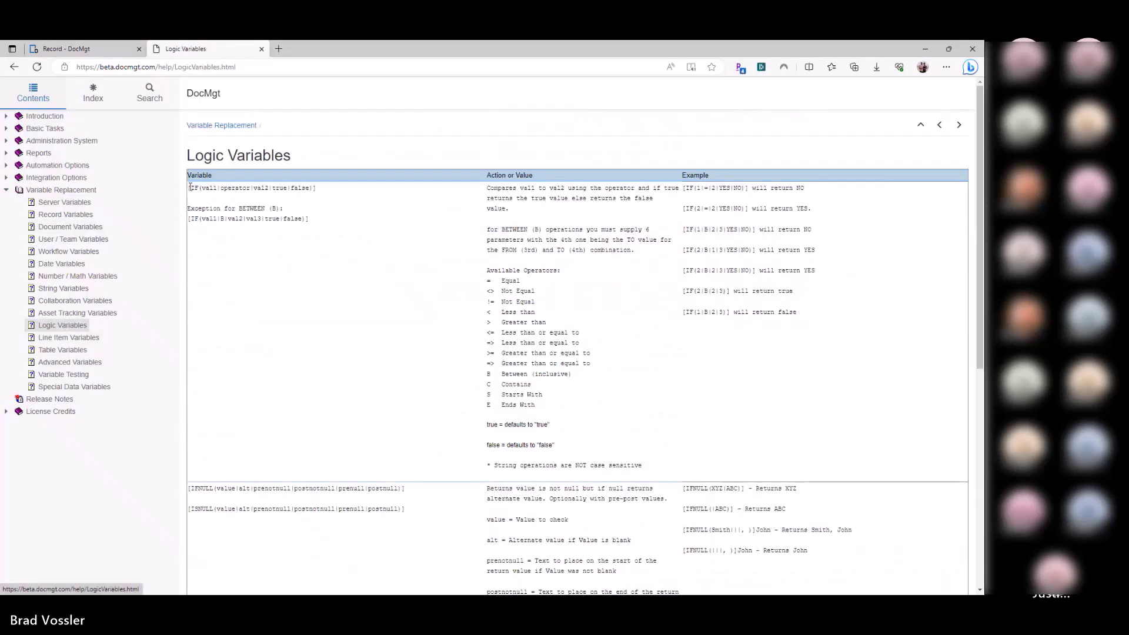
pyautogui.moveTo(188, 187); pyautogui.dragTo(311, 197)
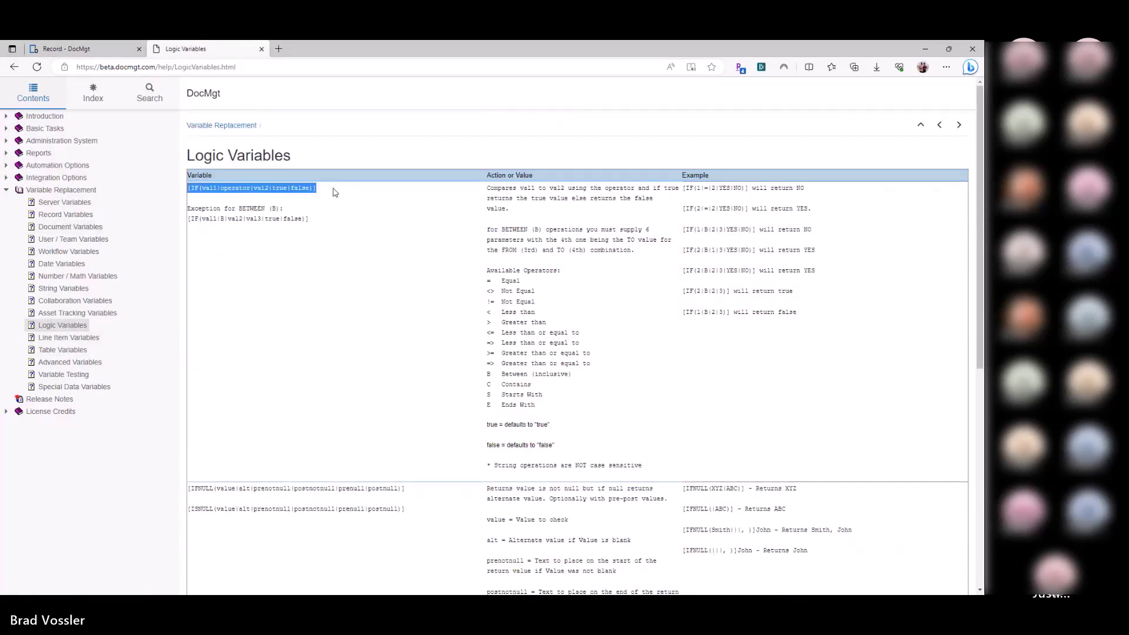
pyautogui.click(436, 270)
pyautogui.moveTo(488, 269); pyautogui.dragTo(573, 417)
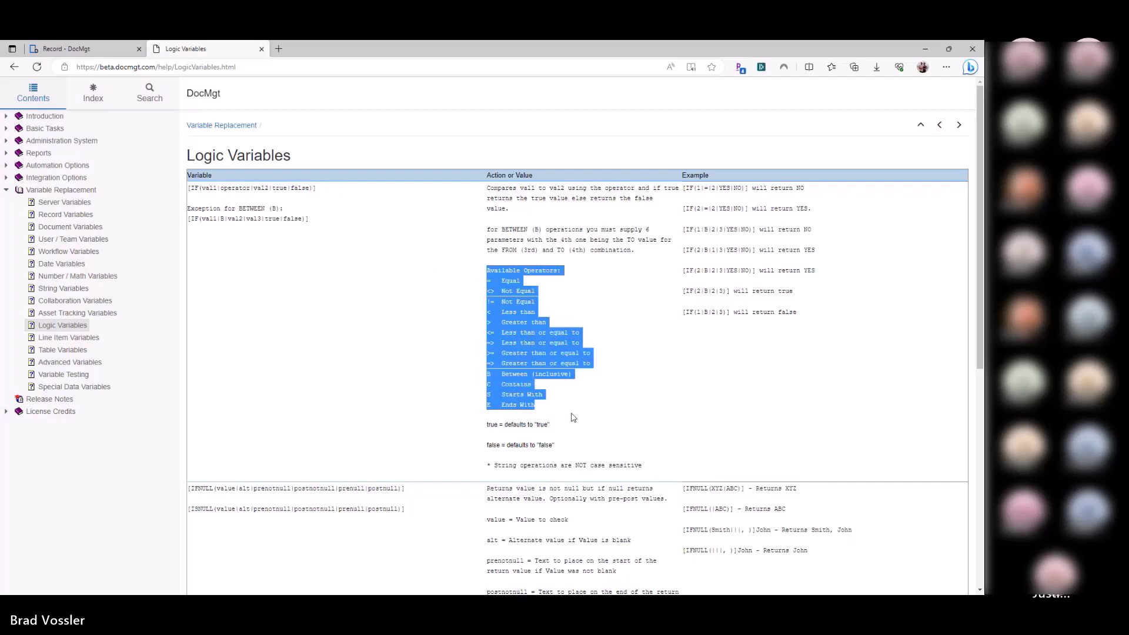
pyautogui.click(529, 309)
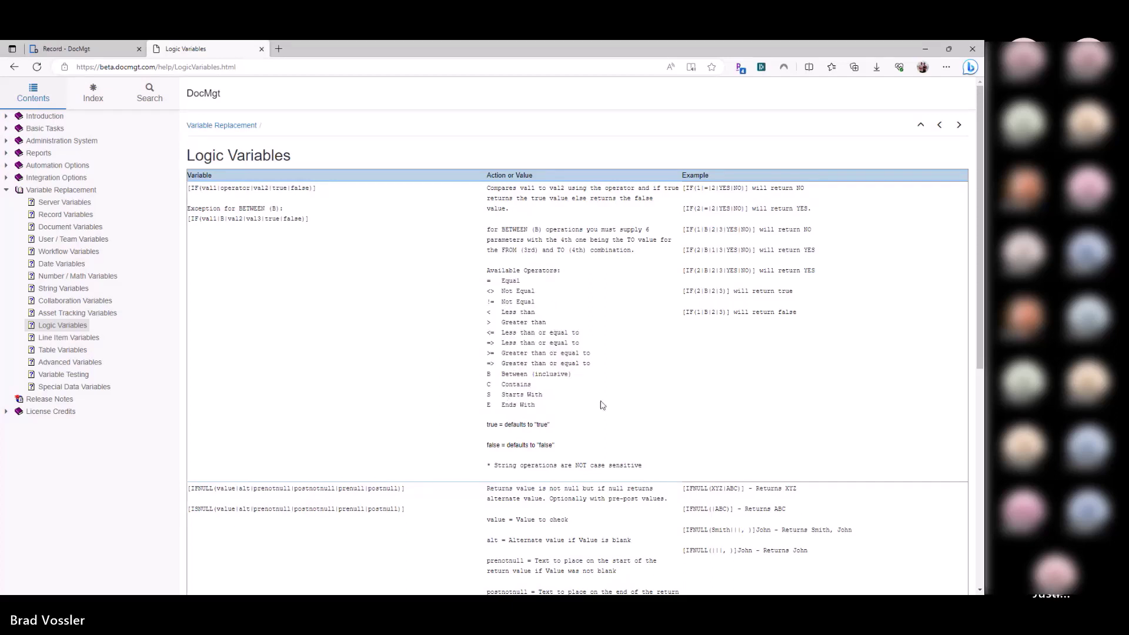
pyautogui.hotkey('ctrl', 'shift', 'Tab')
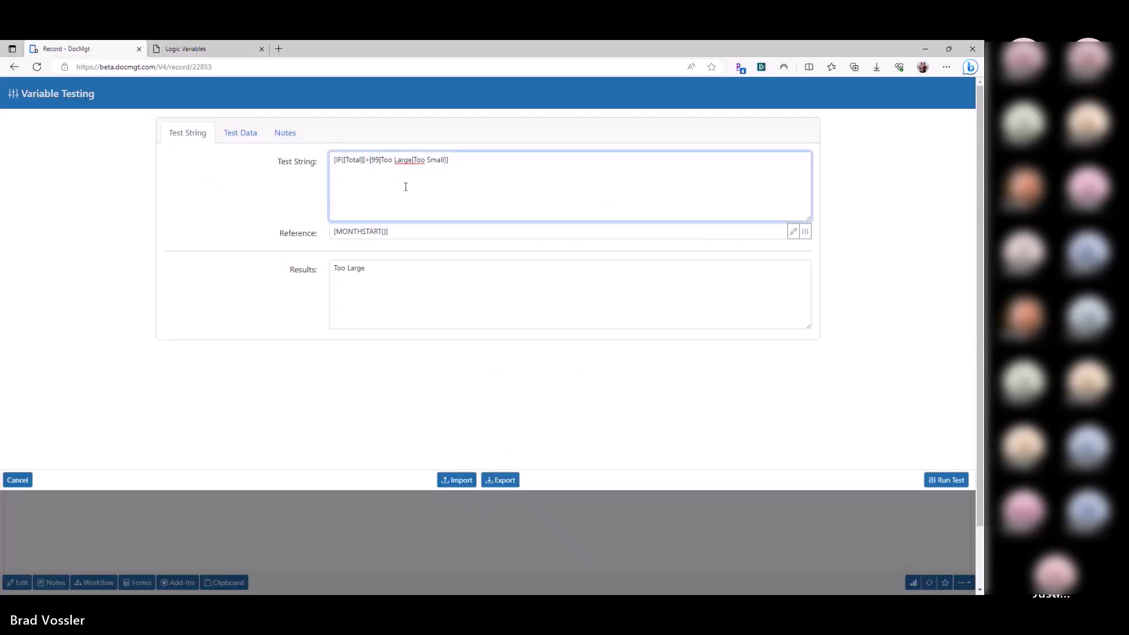
# Step: Change the IF expression to the between operator as [IF([Total]|B|0|99|Too Large|Too Small)] and run the test
pyautogui.press('BackSpace')
pyautogui.write('<')
pyautogui.write('0|')
pyautogui.click(939, 479)
pyautogui.click(460, 171)
# Step: Check the BETWEEN form of IF on the Logic Variables help page and return to the test
pyautogui.hotkey('ctrl', 'Tab')
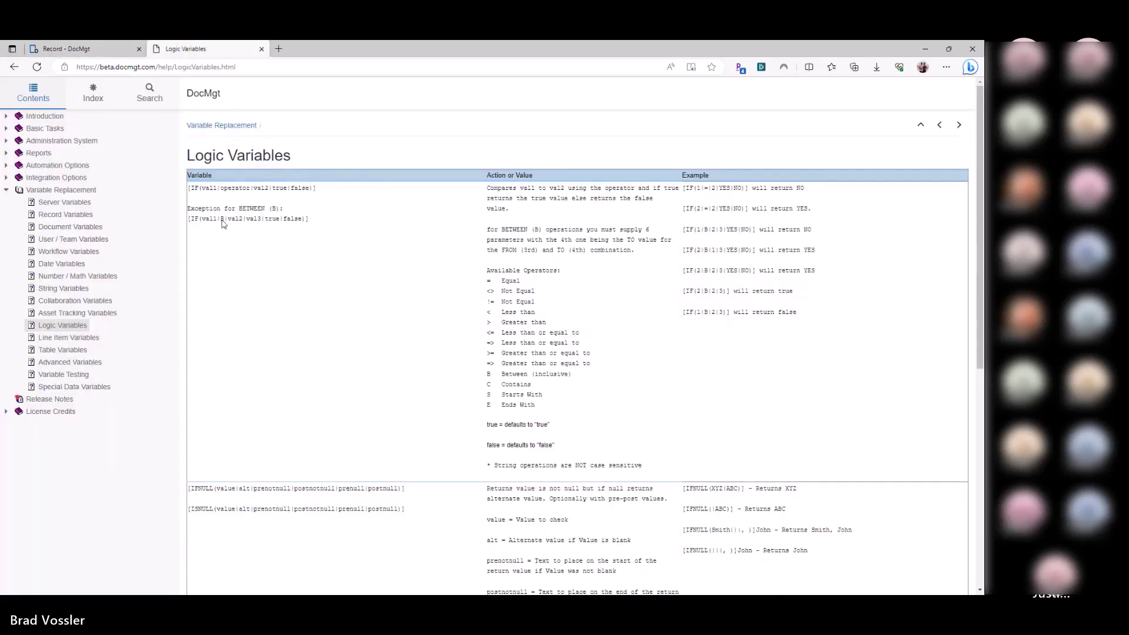
pyautogui.scroll(-2, 300, 268)
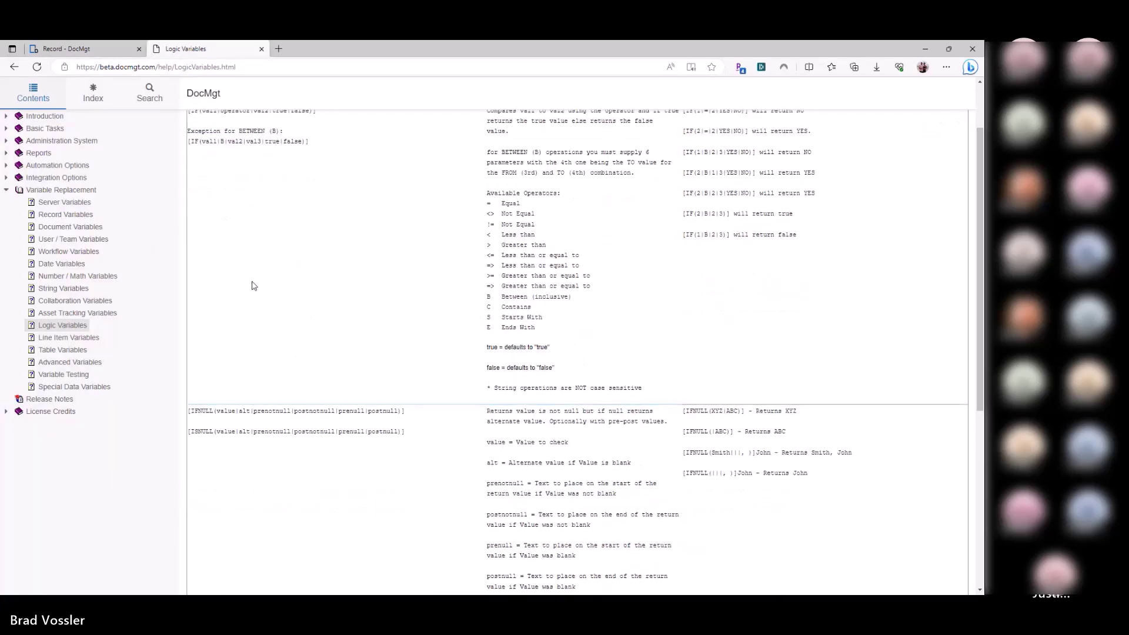
pyautogui.scroll(2, 258, 294)
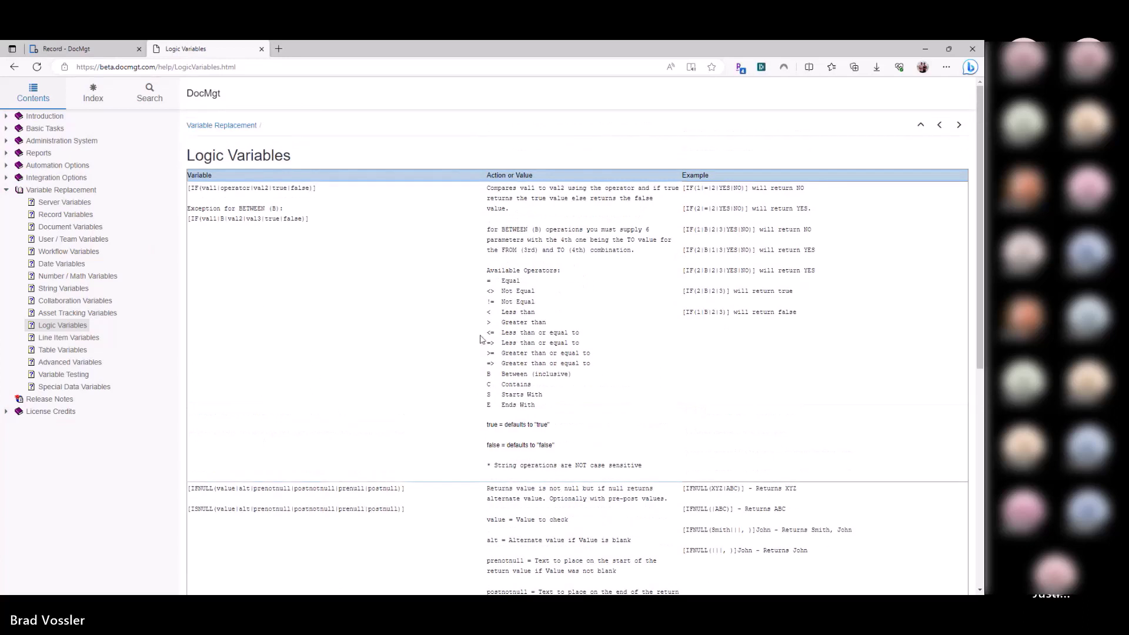
pyautogui.hotkey('ctrl', 'Tab')
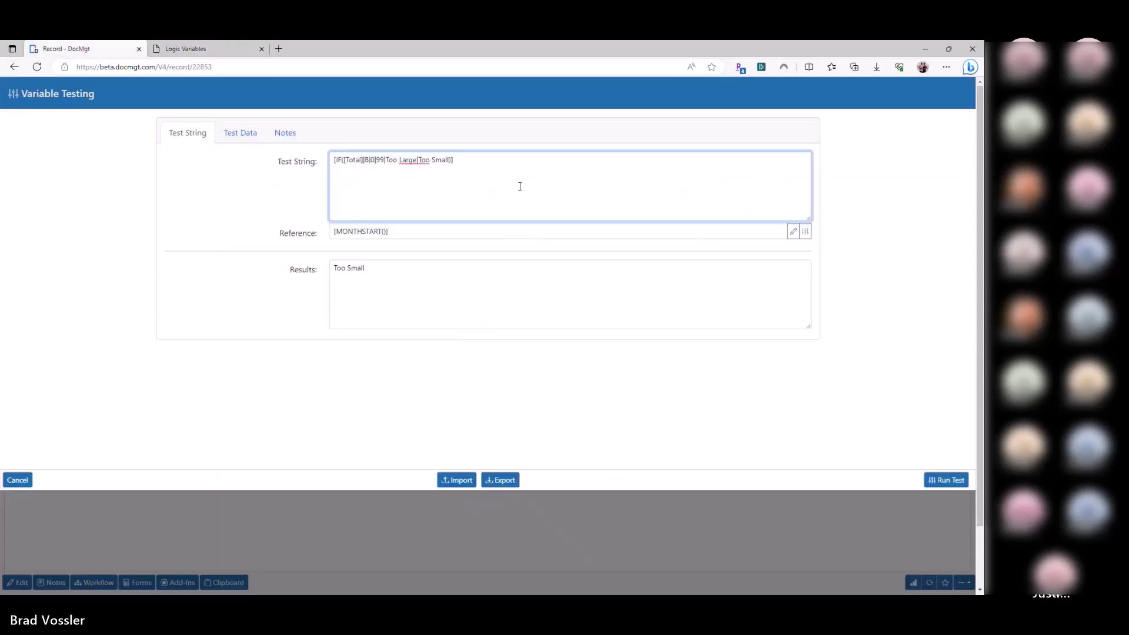
# Step: Change the IF operator back to > and remove the lower bound 0, reopening Variable Testing to finish the edit
pyautogui.press('Return')
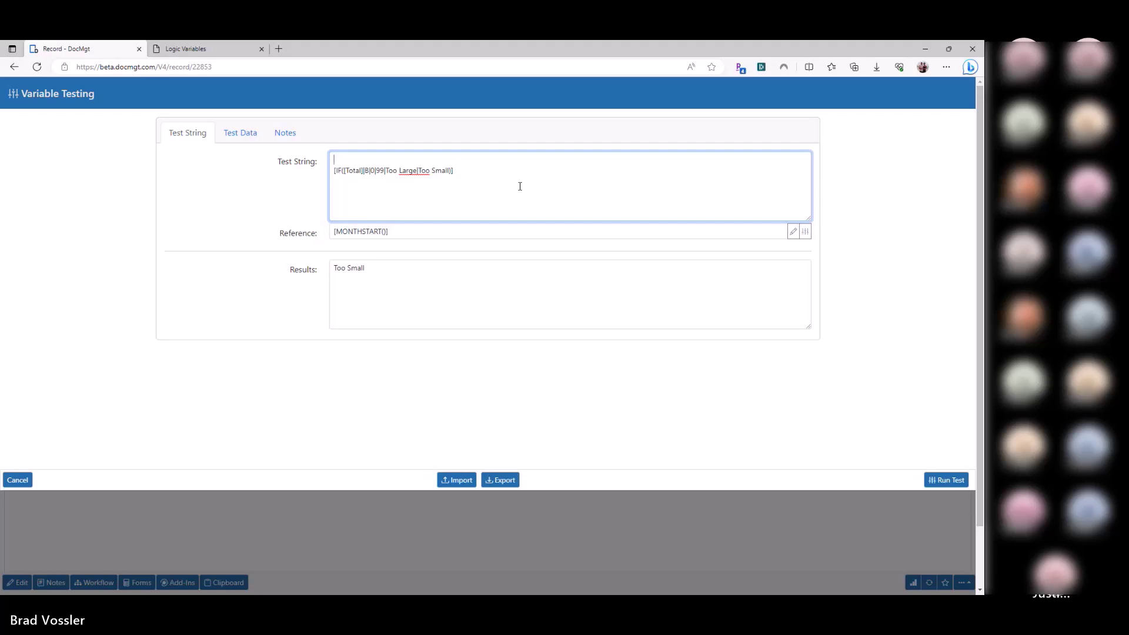
pyautogui.press('Delete')
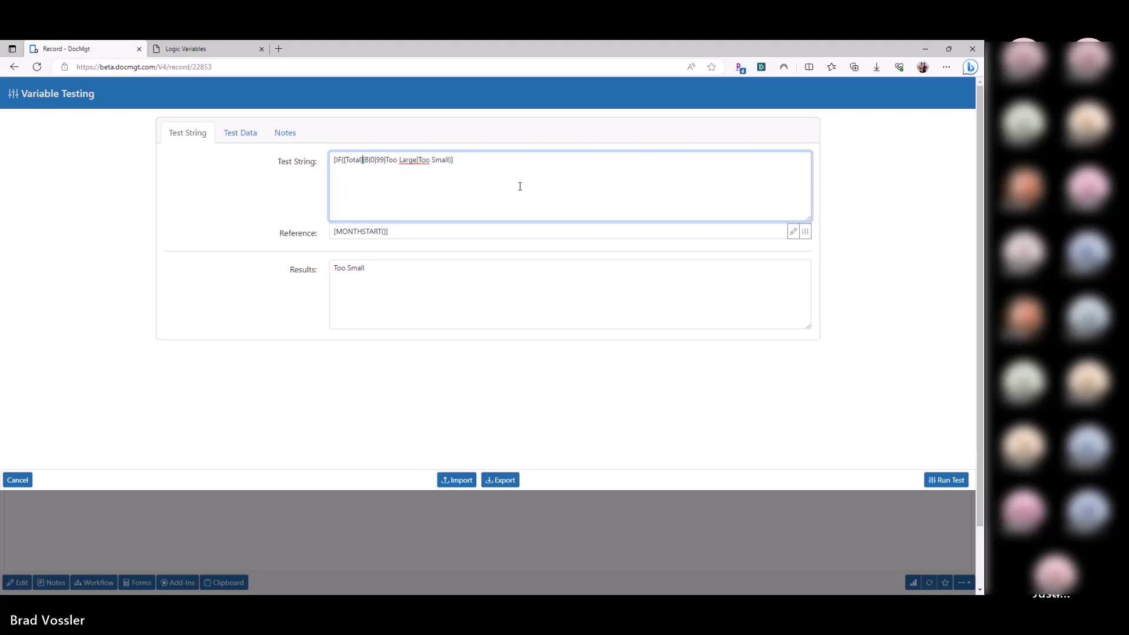
pyautogui.press('Right')
pyautogui.press('capslock')
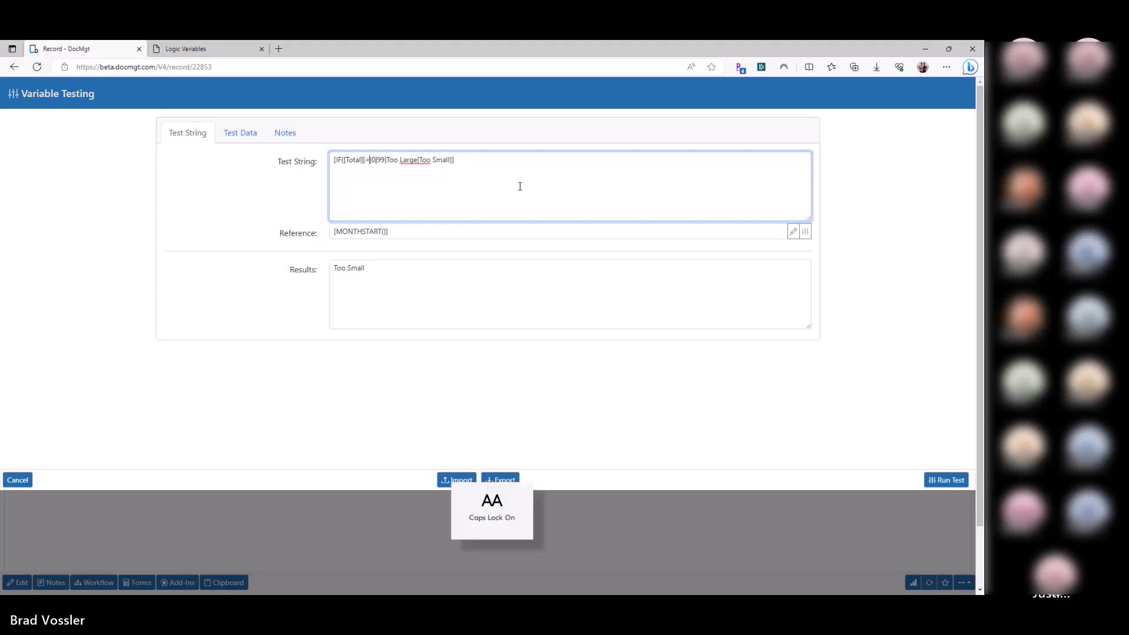
pyautogui.press('Escape')
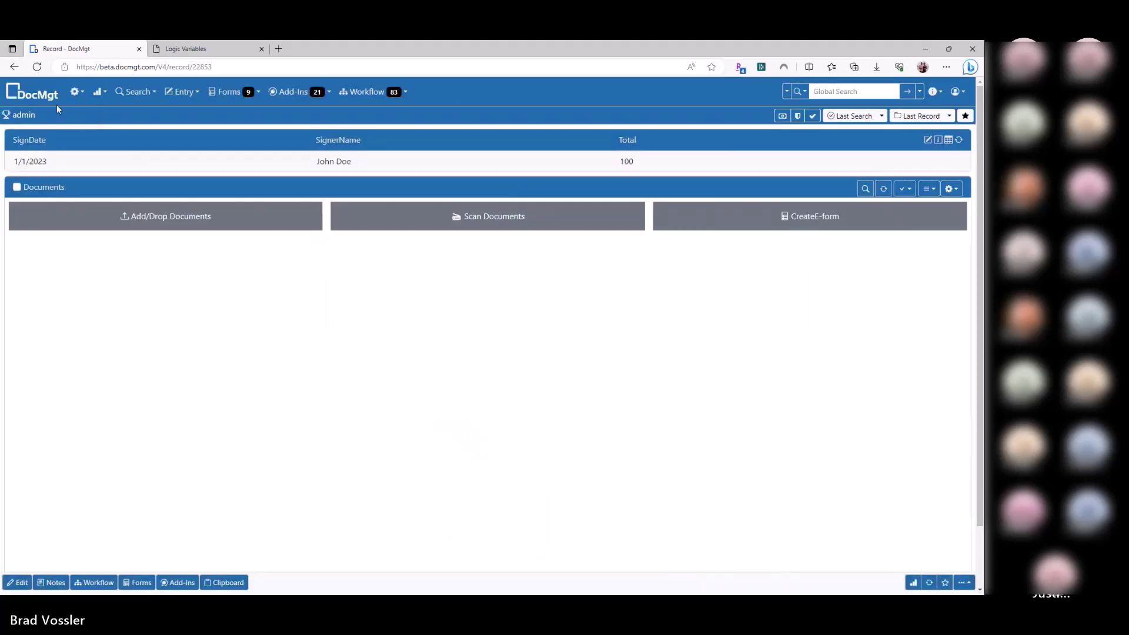
pyautogui.press('capslock')
pyautogui.click(77, 92)
pyautogui.click(359, 232)
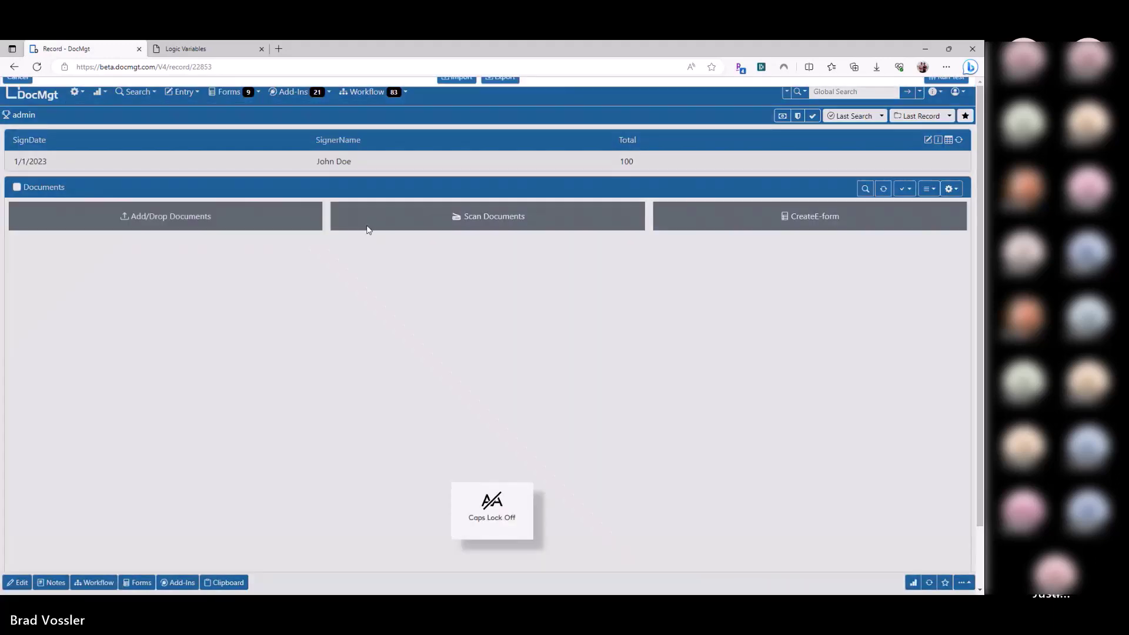
pyautogui.click(369, 162)
pyautogui.press('Delete')
pyautogui.press('Delete')
pyautogui.press('Delete')
pyautogui.press('Delete')
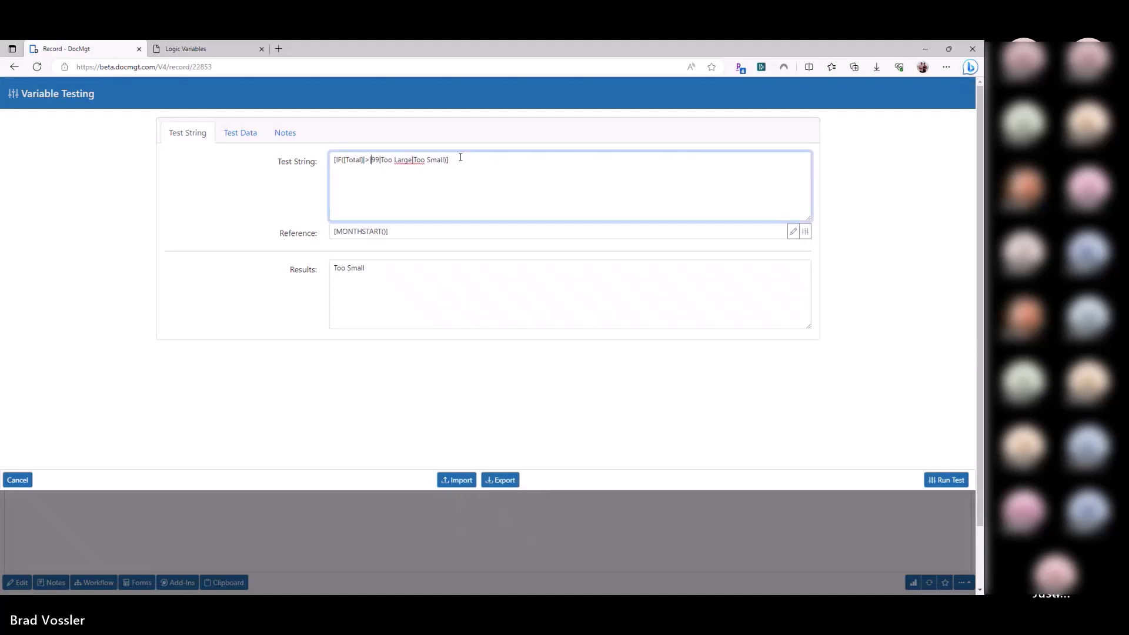
# Step: Set the comparison value to 100 and the outcomes to True and False, and run the test
pyautogui.write('100')
pyautogui.press('Right')
pyautogui.hotkey('ctrl', 'shift', 'Right')
pyautogui.hotkey('ctrl', 'shift', 'Right')
pyautogui.write('True')
pyautogui.hotkey('ctrl', 'shift', 'Right')
pyautogui.hotkey('ctrl', 'shift', 'Right')
pyautogui.write('|False')
pyautogui.click(943, 479)
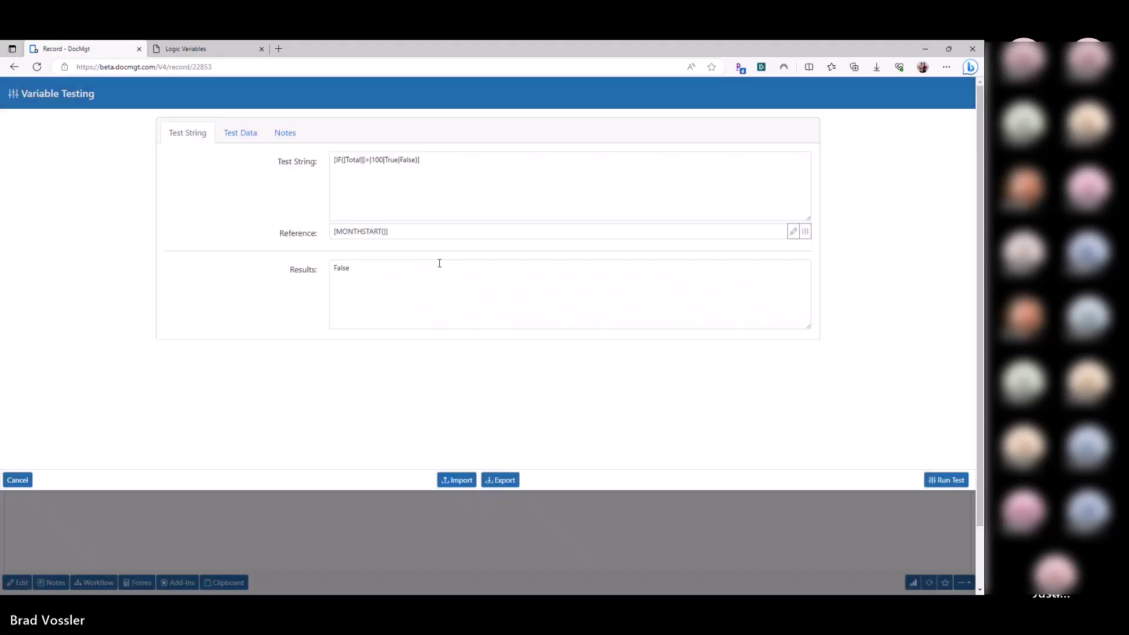
# Step: Set the IF comparison value to 10, rerun the test, and check the result
pyautogui.click(345, 272)
pyautogui.doubleClick(342, 269)
pyautogui.click(355, 275)
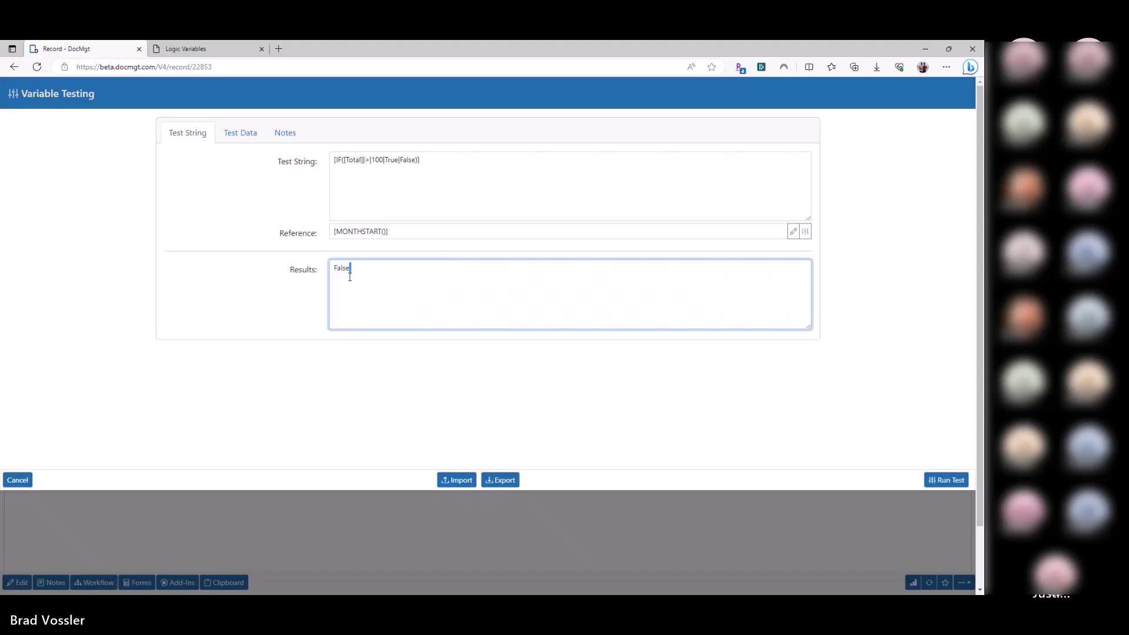
pyautogui.doubleClick(351, 270)
pyautogui.click(377, 161)
pyautogui.doubleClick(377, 160)
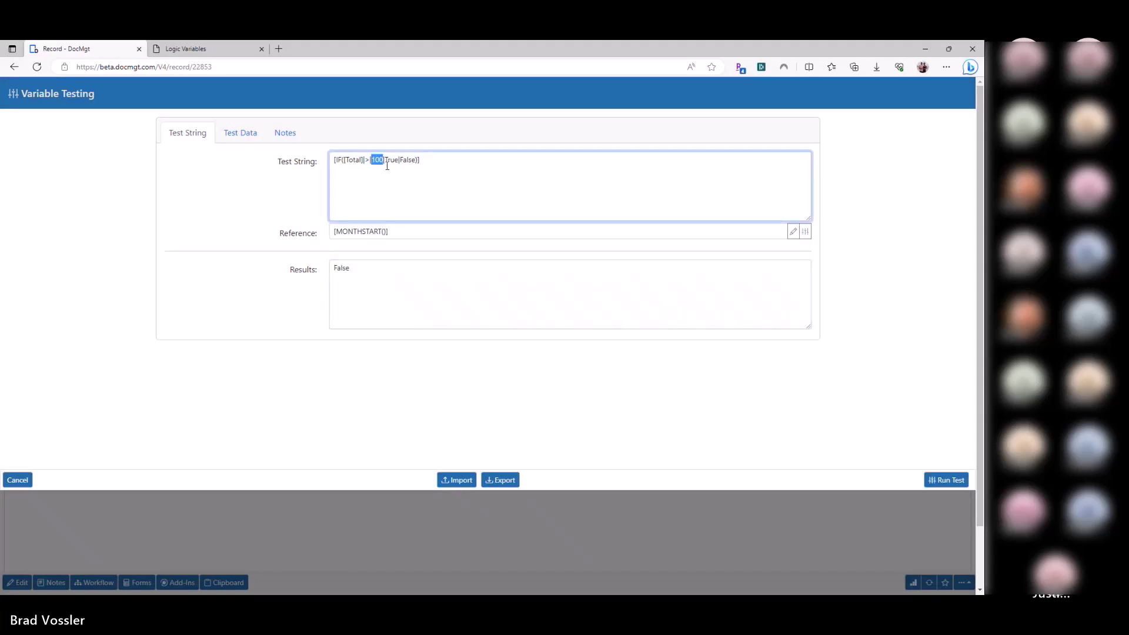
pyautogui.write('10')
pyautogui.click(929, 481)
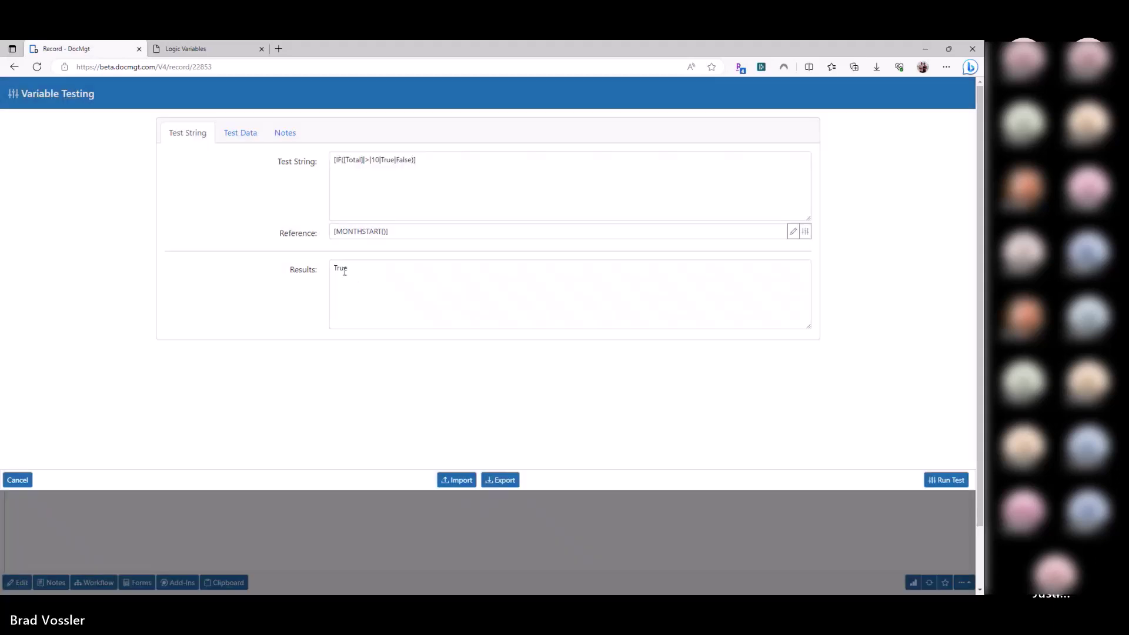
pyautogui.doubleClick(343, 269)
pyautogui.click(417, 303)
pyautogui.tripleClick(429, 160)
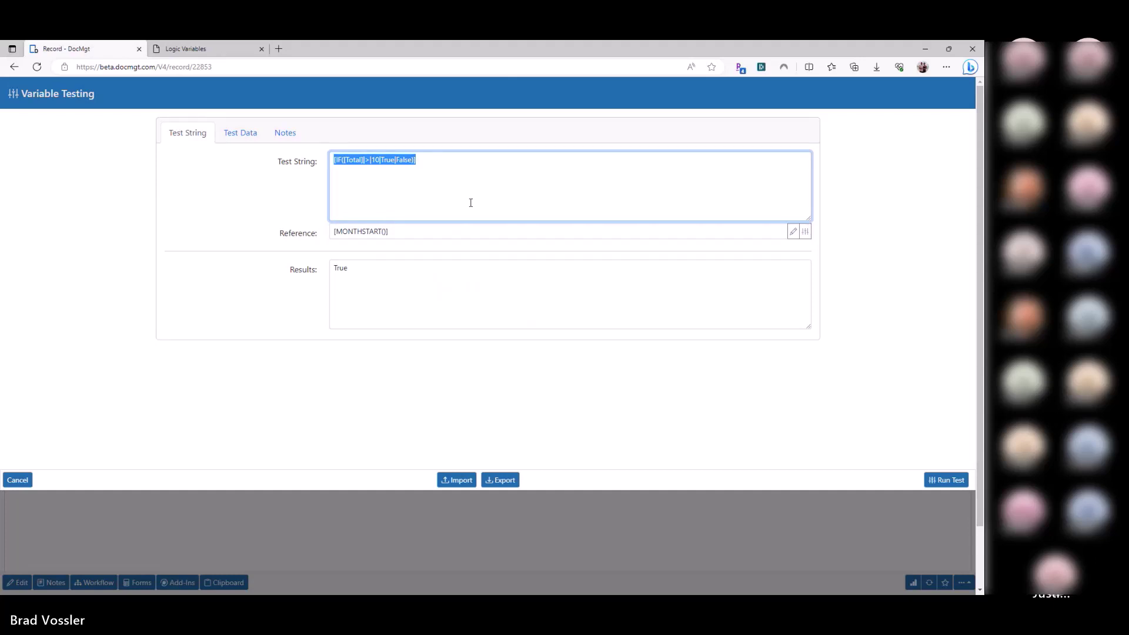
pyautogui.click(473, 173)
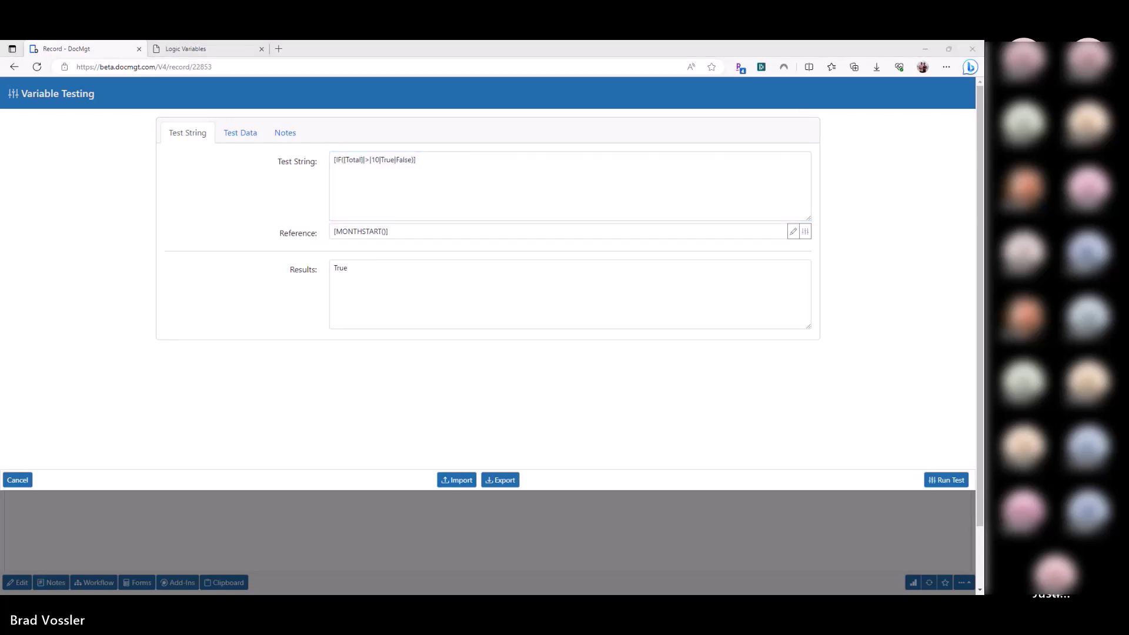
pyautogui.click(472, 182)
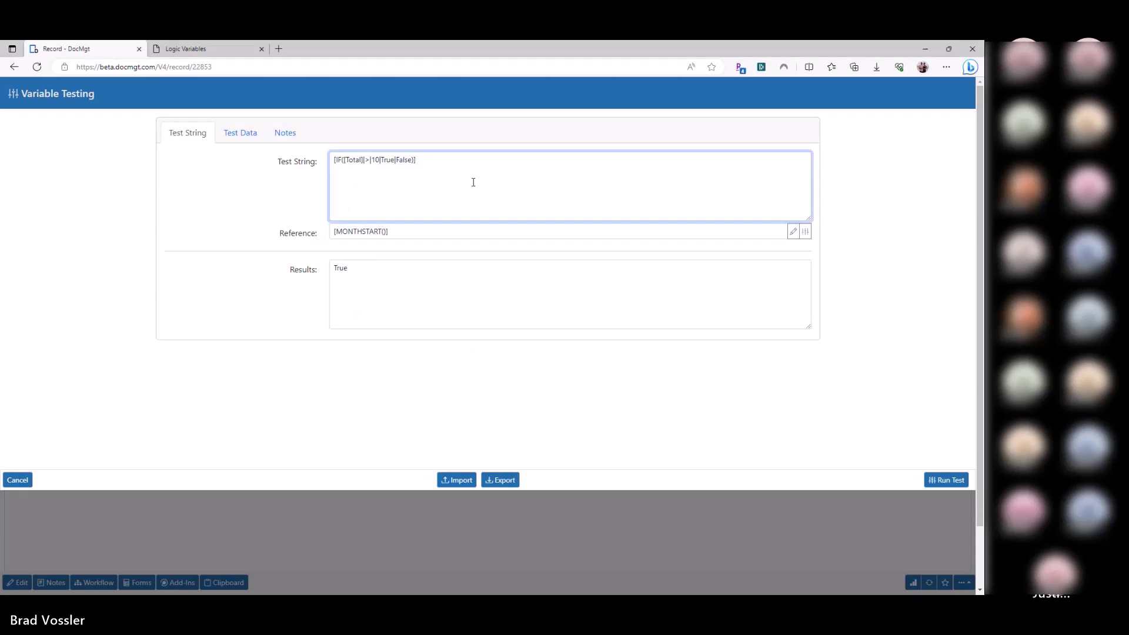
# Step: Check the SignerName field in the record data and reopen Variable Testing
pyautogui.press('Escape')
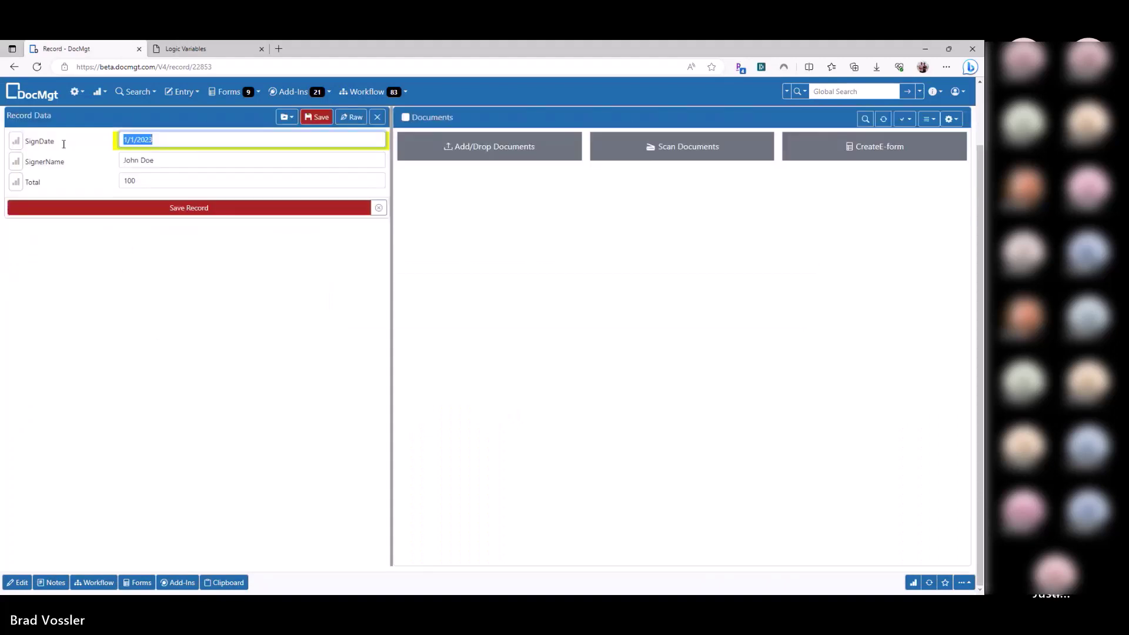
pyautogui.doubleClick(48, 162)
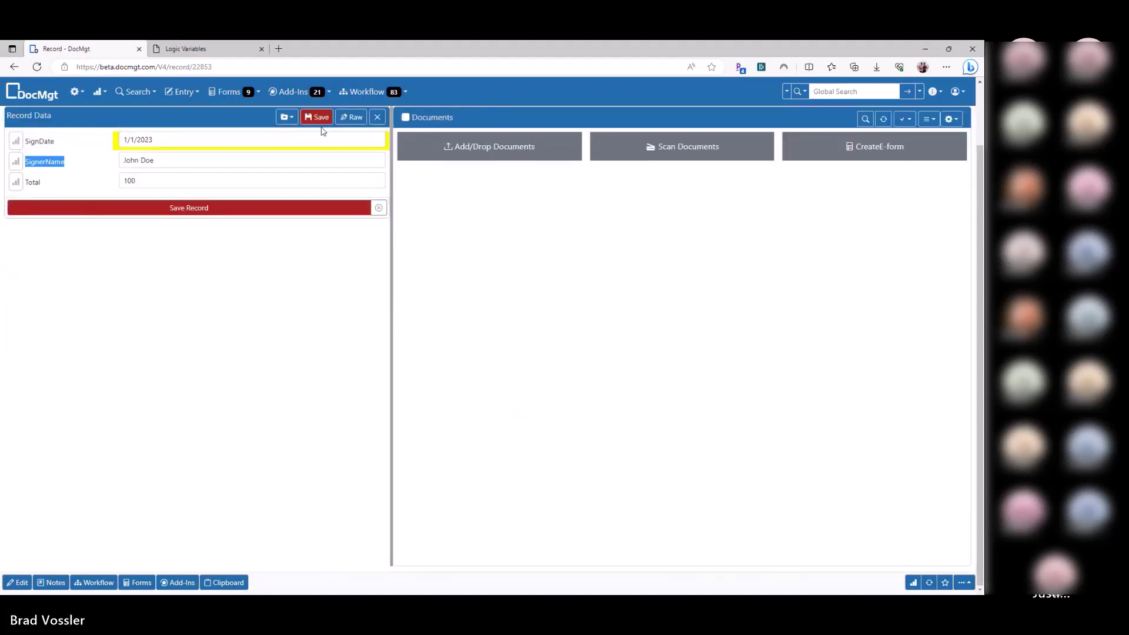
pyautogui.click(76, 92)
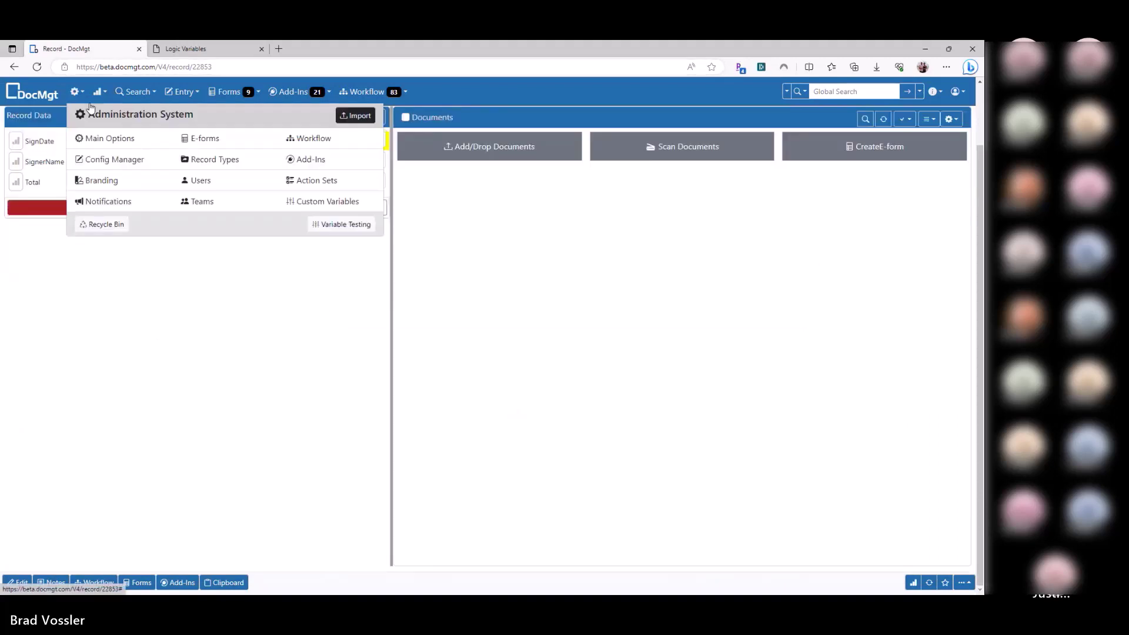
pyautogui.click(345, 229)
# Step: Replace the IF expression in the test string with [SignerName] and run the test
pyautogui.click(724, 198)
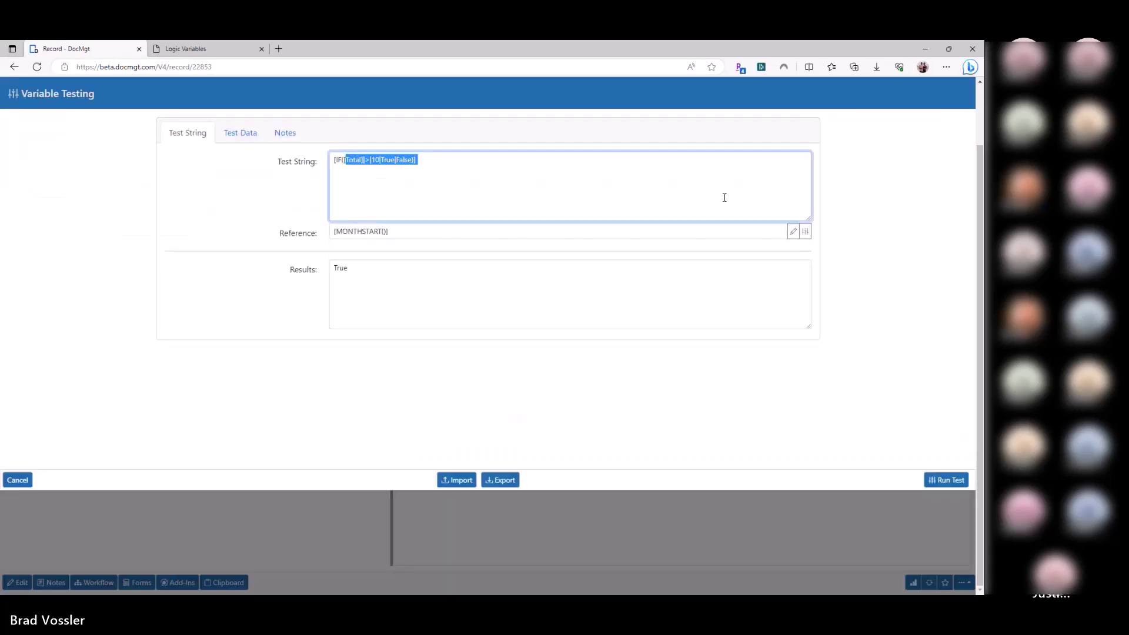
pyautogui.write('[SignerName]')
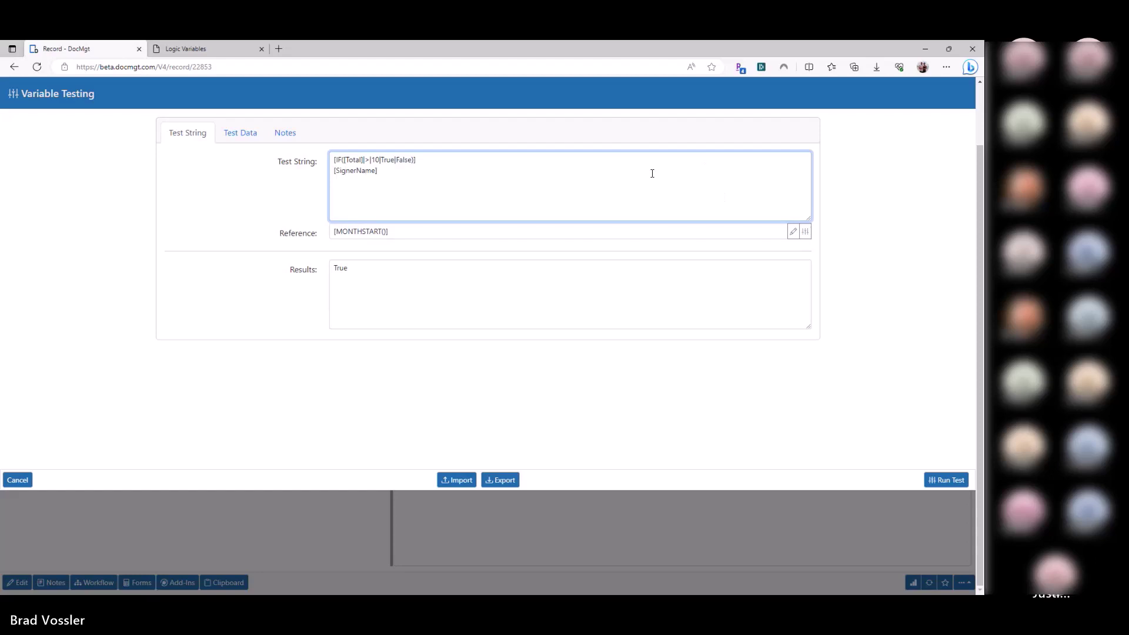
pyautogui.press('Home')
pyautogui.hotkey('shift', 'Up')
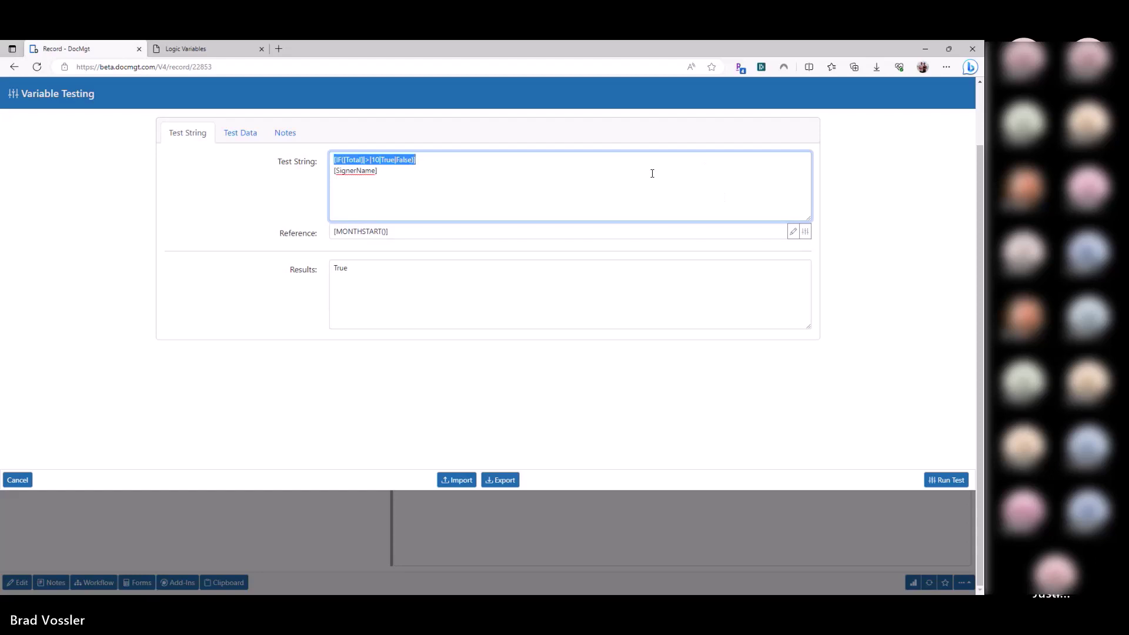
pyautogui.press('BackSpace')
pyautogui.click(947, 480)
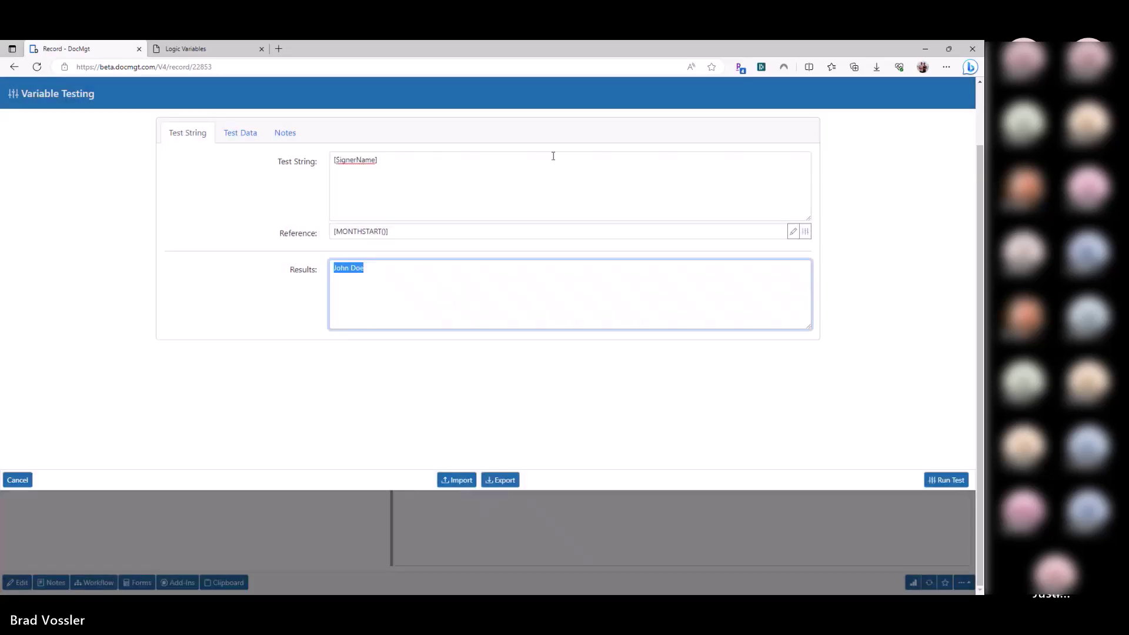
# Step: Show the record data in raw form and add a second SignerName field holding another signer's name
pyautogui.press('Escape')
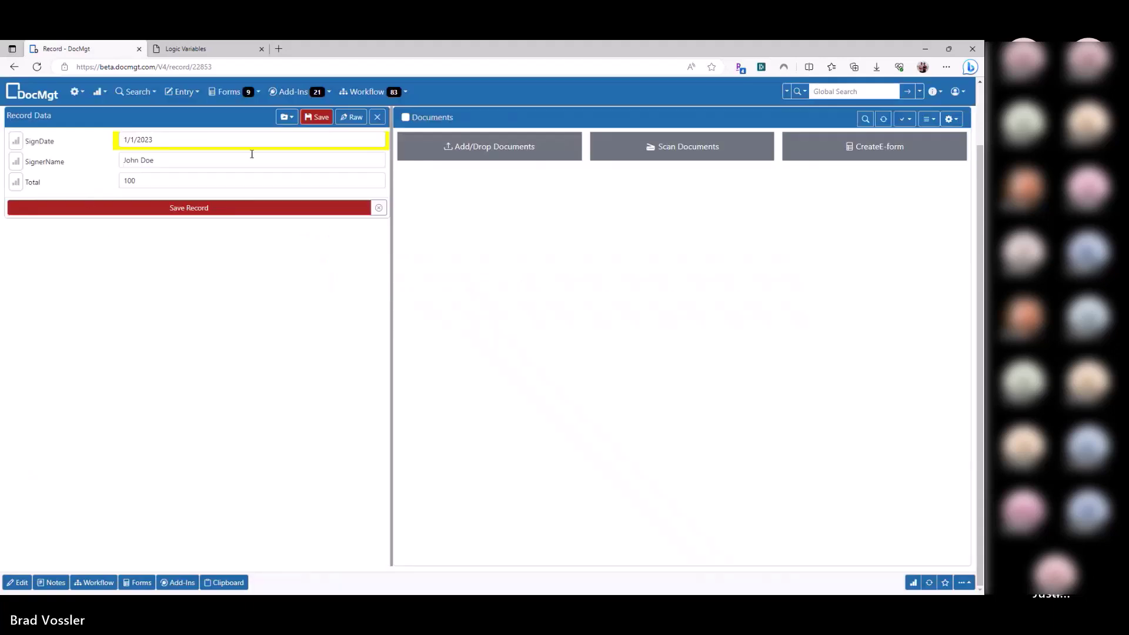
pyautogui.click(109, 156)
pyautogui.click(108, 171)
pyautogui.hotkey('ctrl', 'c')
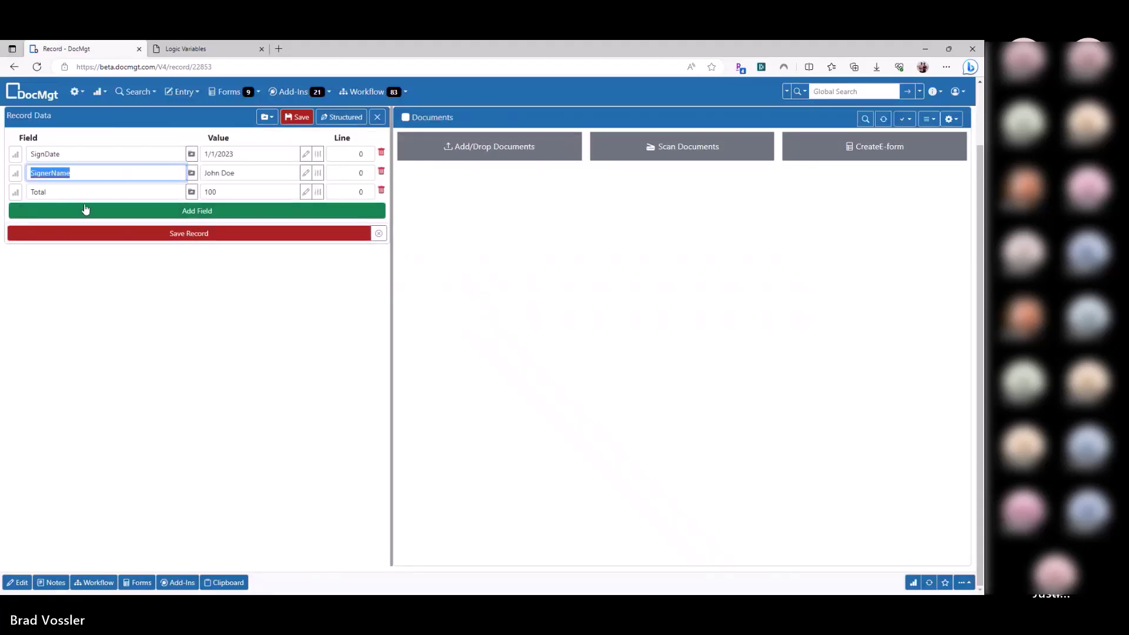
pyautogui.click(86, 212)
pyautogui.click(76, 212)
pyautogui.hotkey('ctrl', 'v')
pyautogui.press('Tab')
pyautogui.write('Jane Doe')
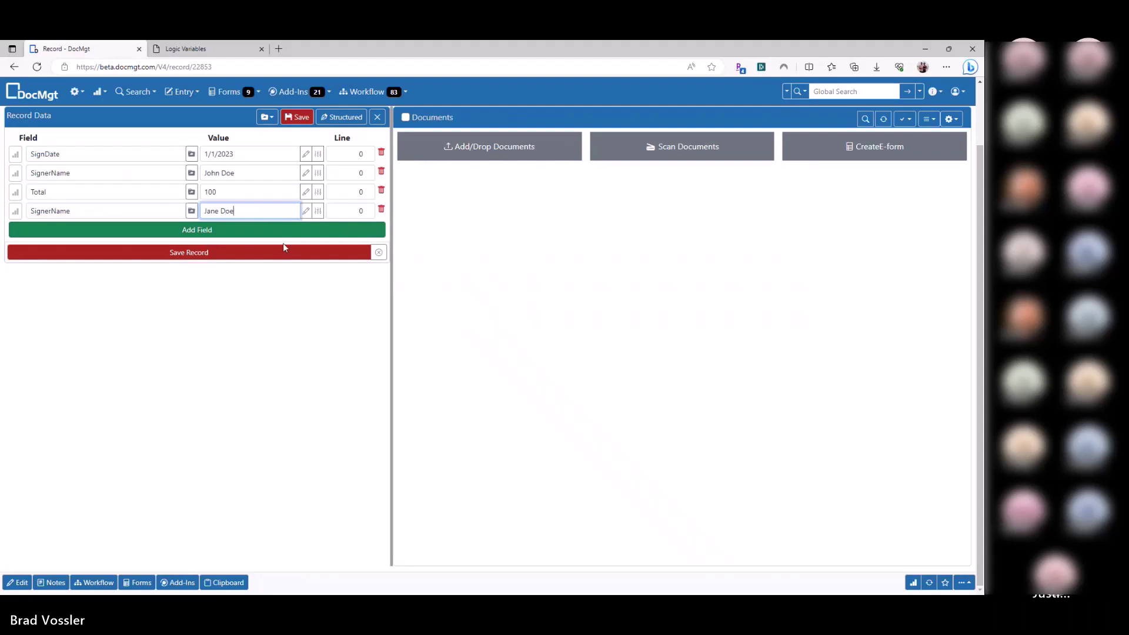
# Step: Add a third SignerName field with a further signer's name and save the record
pyautogui.click(283, 235)
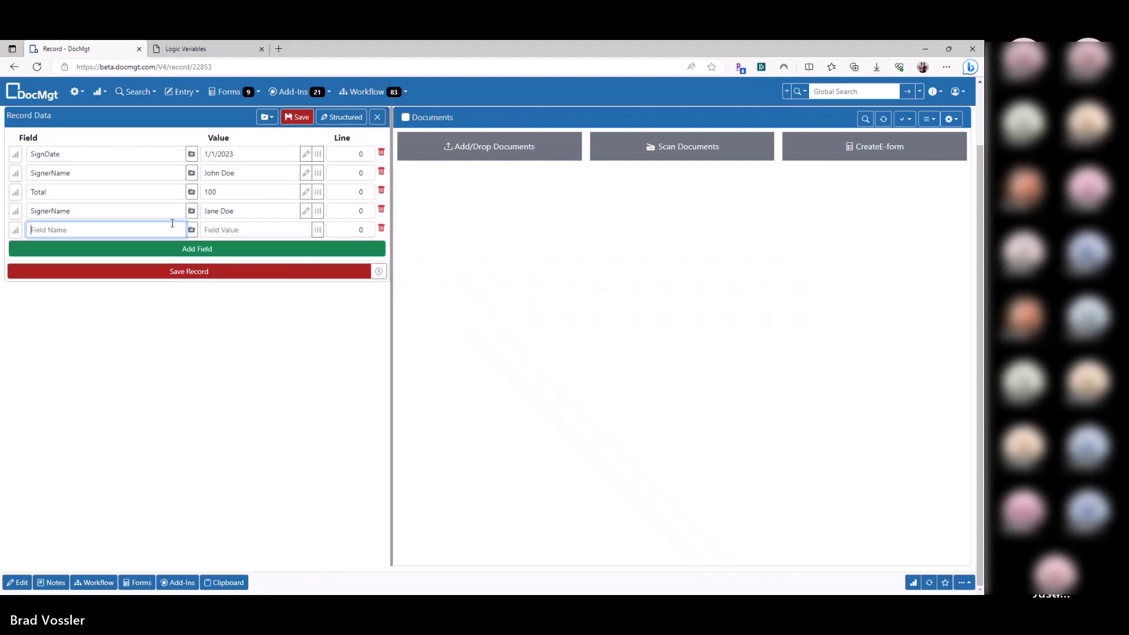
pyautogui.click(181, 228)
pyautogui.hotkey('ctrl', 'v')
pyautogui.press('Tab')
pyautogui.write('Dosie Doe')
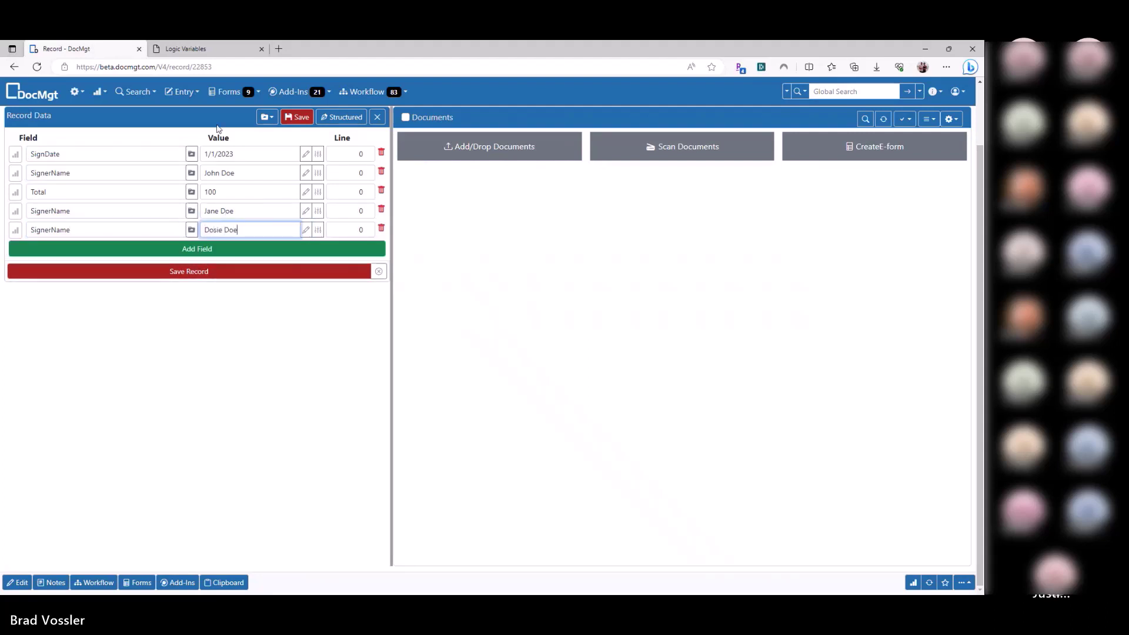
pyautogui.click(189, 271)
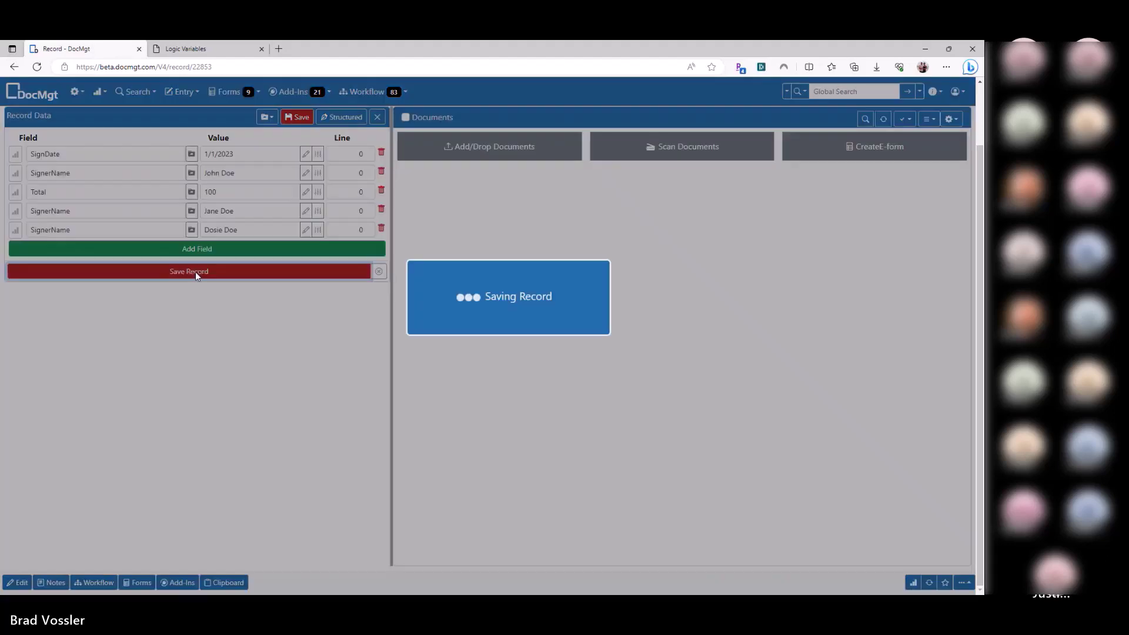
# Step: Rerun the [SignerName] test in Variable Testing against the saved record and examine the result
pyautogui.click(73, 94)
pyautogui.click(319, 232)
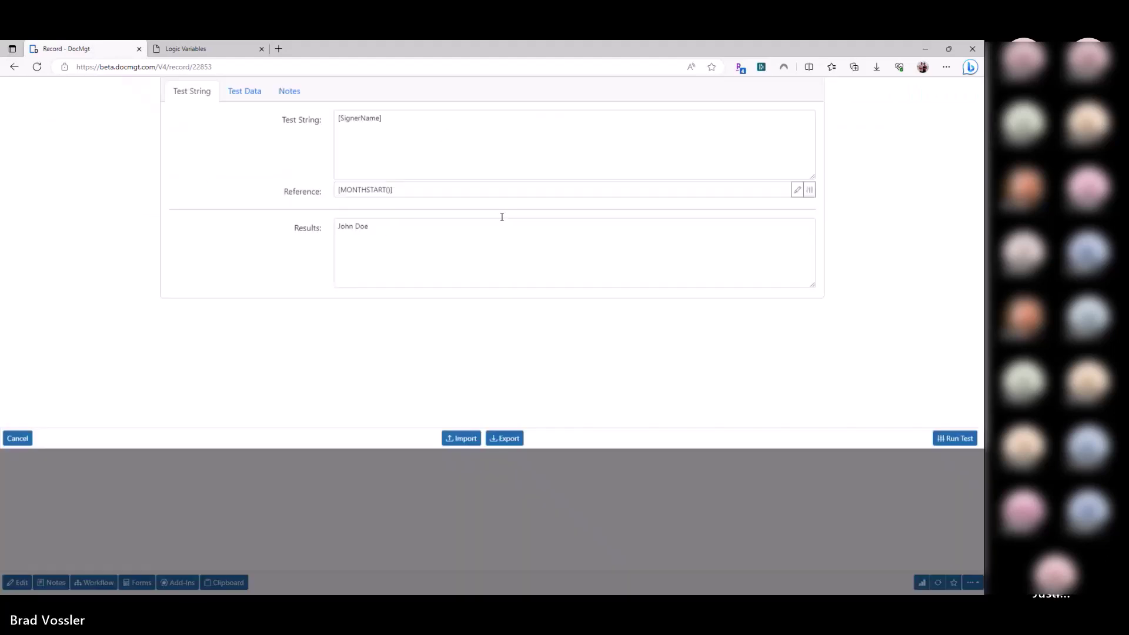
pyautogui.click(946, 480)
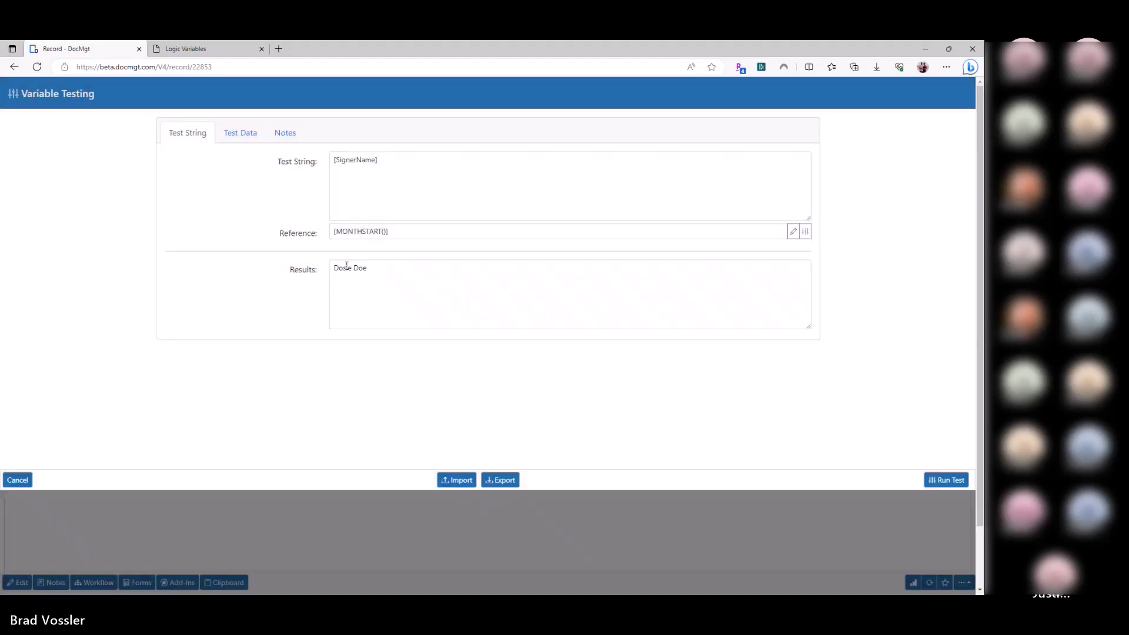
pyautogui.moveTo(376, 284); pyautogui.dragTo(311, 275)
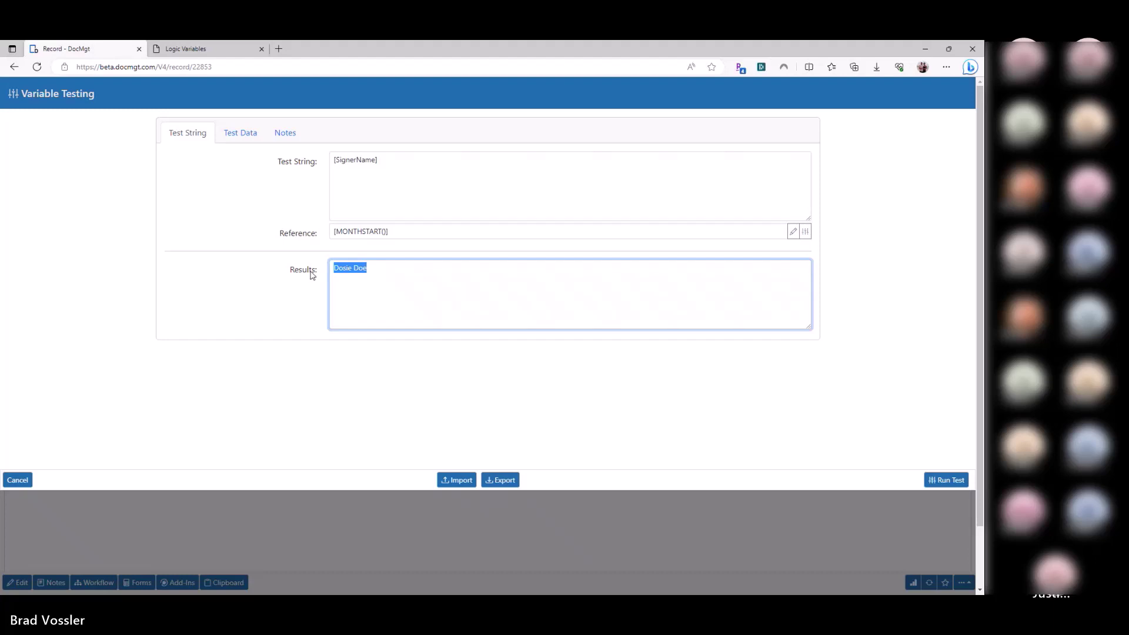
# Step: Change the test string to [JOIN(SignerName|;)], run the test, and check the joined values
pyautogui.click(355, 163)
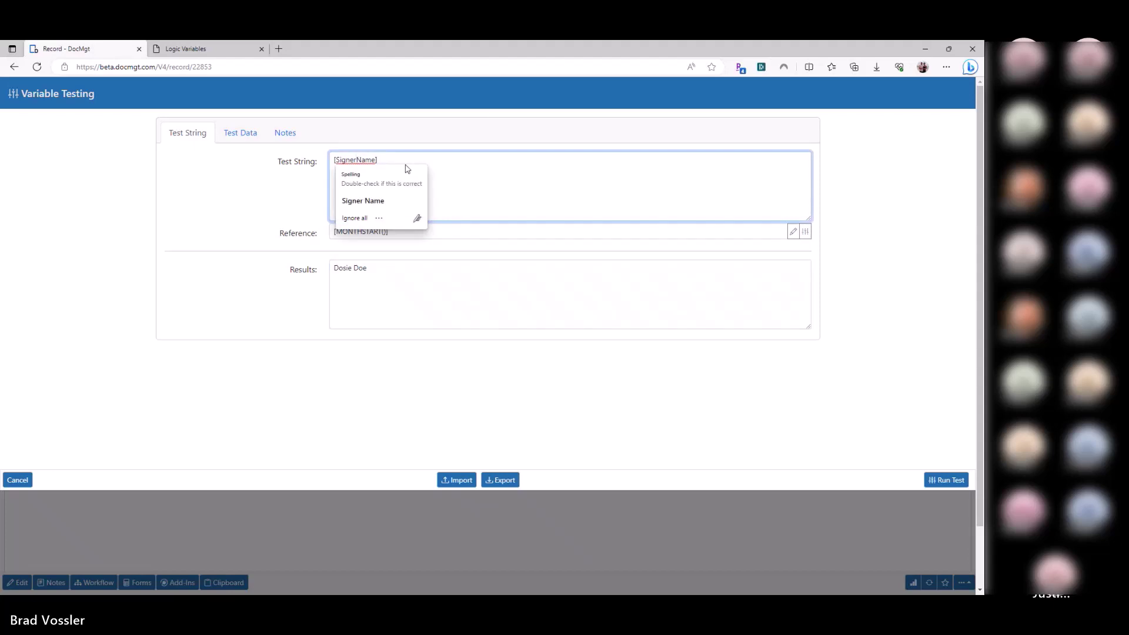
pyautogui.click(582, 202)
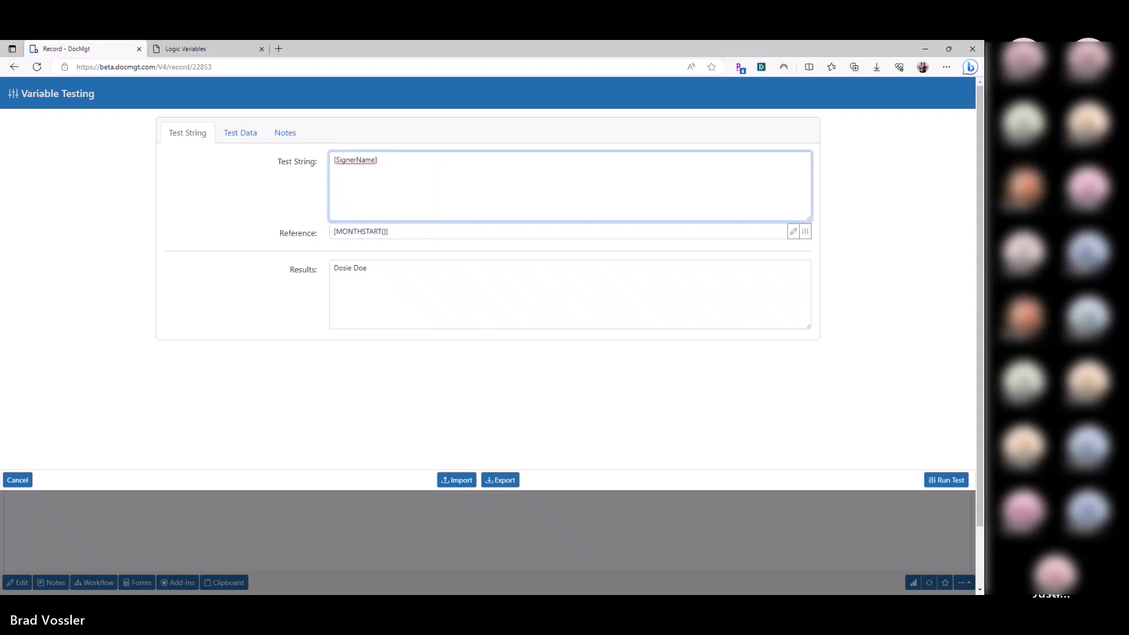
pyautogui.write('[JOIN(')
pyautogui.hotkey('ctrl', 'shift', 'Left')
pyautogui.write('SignerName|,)]')
pyautogui.click(934, 480)
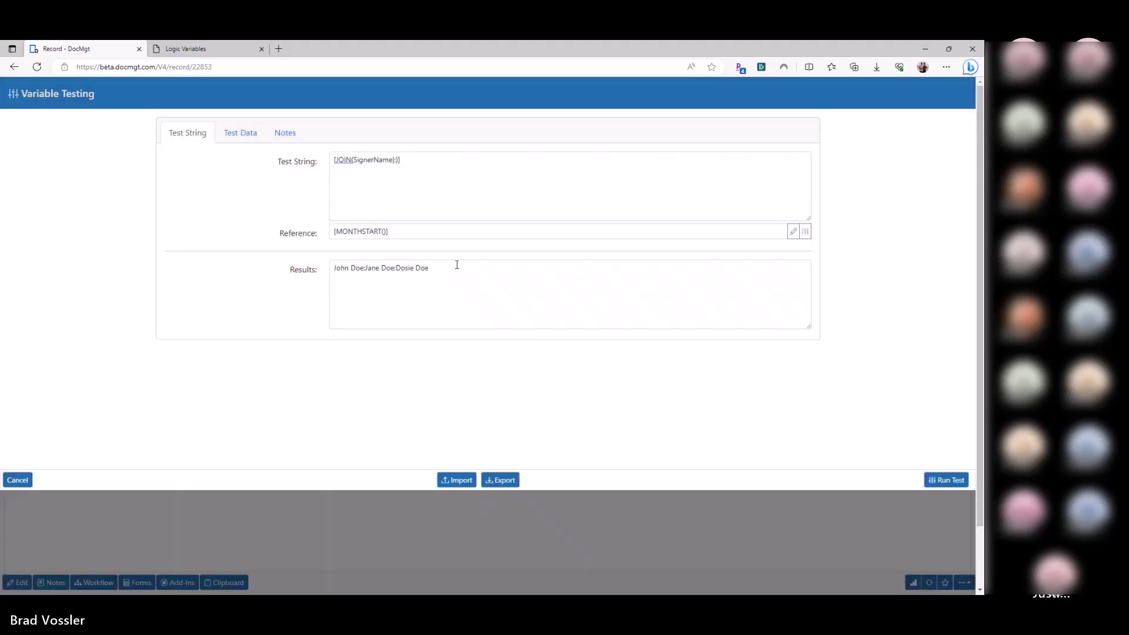
pyautogui.moveTo(457, 268); pyautogui.dragTo(332, 268)
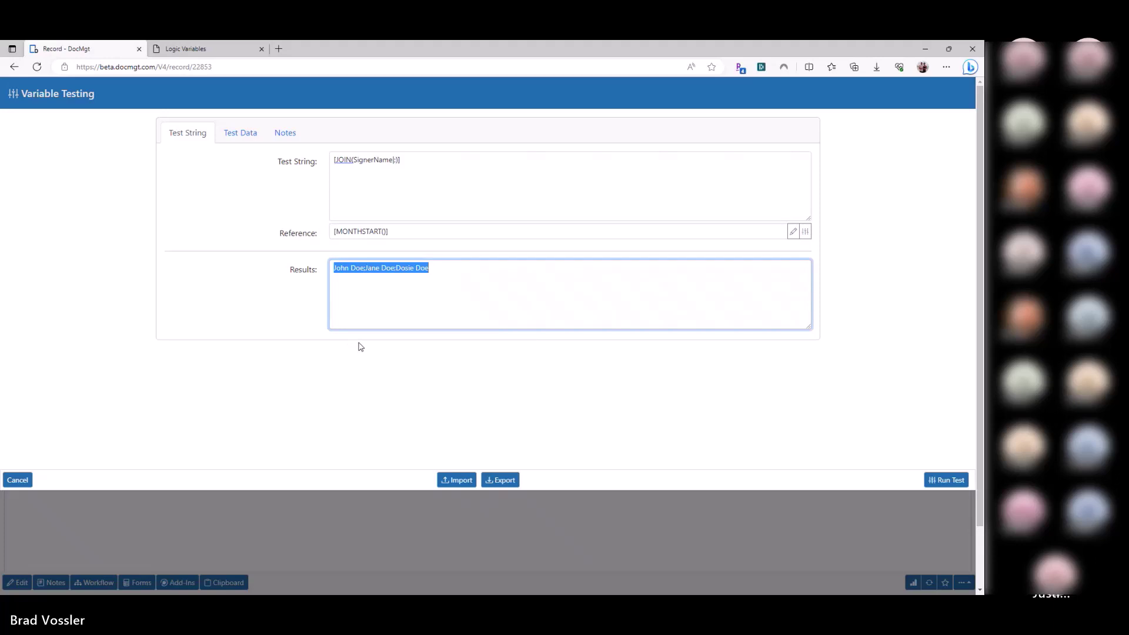
# Step: Change the test string to [FIELDCOUNT(SignerName)] and run the test
pyautogui.click(339, 160)
pyautogui.doubleClick(339, 159)
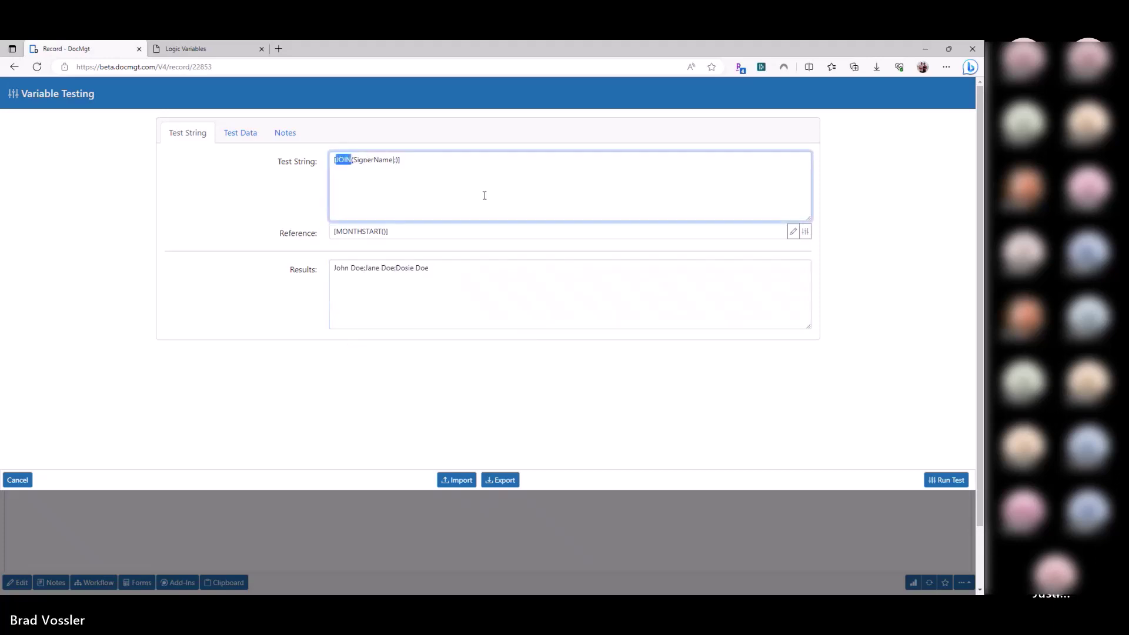
pyautogui.write('FIELDCOUJNT')
pyautogui.press('Left')
pyautogui.press('BackSpace')
pyautogui.press('Right')
pyautogui.press('Right')
pyautogui.press('Delete')
pyautogui.click(946, 480)
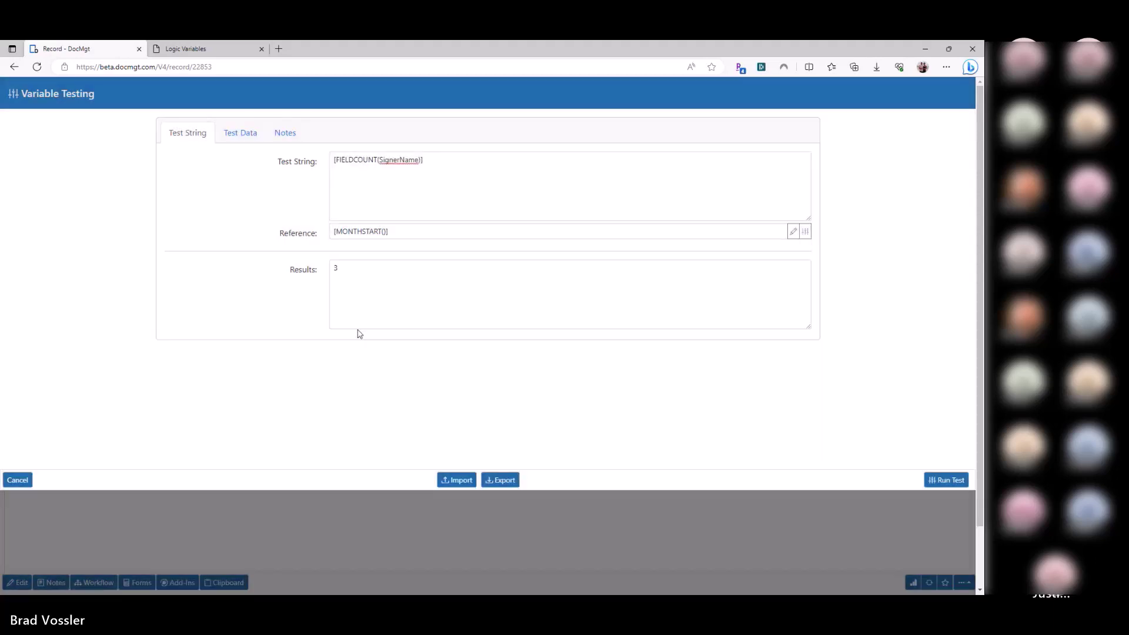
# Step: Duplicate the FIELDCOUNT expression on a second line of the test string and shorten the copy's function name
pyautogui.click(428, 176)
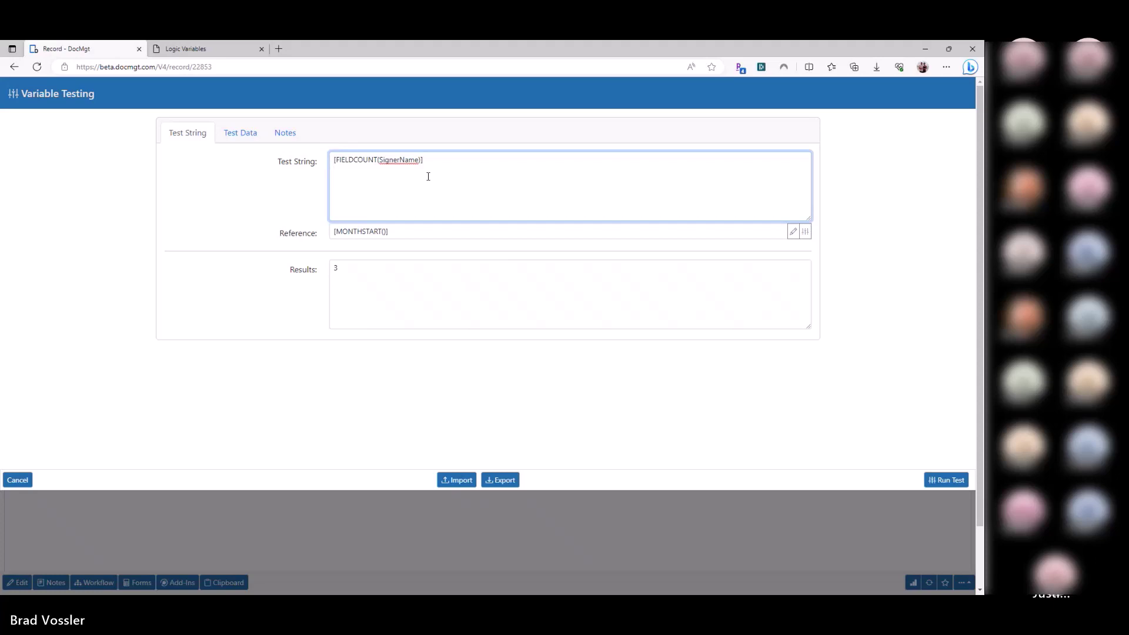
pyautogui.hotkey('ctrl', 'a')
pyautogui.hotkey('ctrl', 'x')
pyautogui.hotkey('ctrl', 'v')
pyautogui.press('Return')
pyautogui.hotkey('ctrl', 'v')
pyautogui.press('Home')
pyautogui.press('Right')
pyautogui.press('Right')
pyautogui.press('Right')
pyautogui.press('Right')
pyautogui.press('Right')
pyautogui.press('Right')
pyautogui.press('Right')
pyautogui.press('Right')
pyautogui.press('Right')
pyautogui.press('Right')
pyautogui.press('Right')
pyautogui.press('BackSpace')
pyautogui.press('BackSpace')
pyautogui.press('BackSpace')
pyautogui.press('BackSpace')
pyautogui.press('BackSpace')
# Step: Look up the FIELDEL function on the Record Variables help page and select the second line's function name in the test string
pyautogui.hotkey('ctrl', 'Tab')
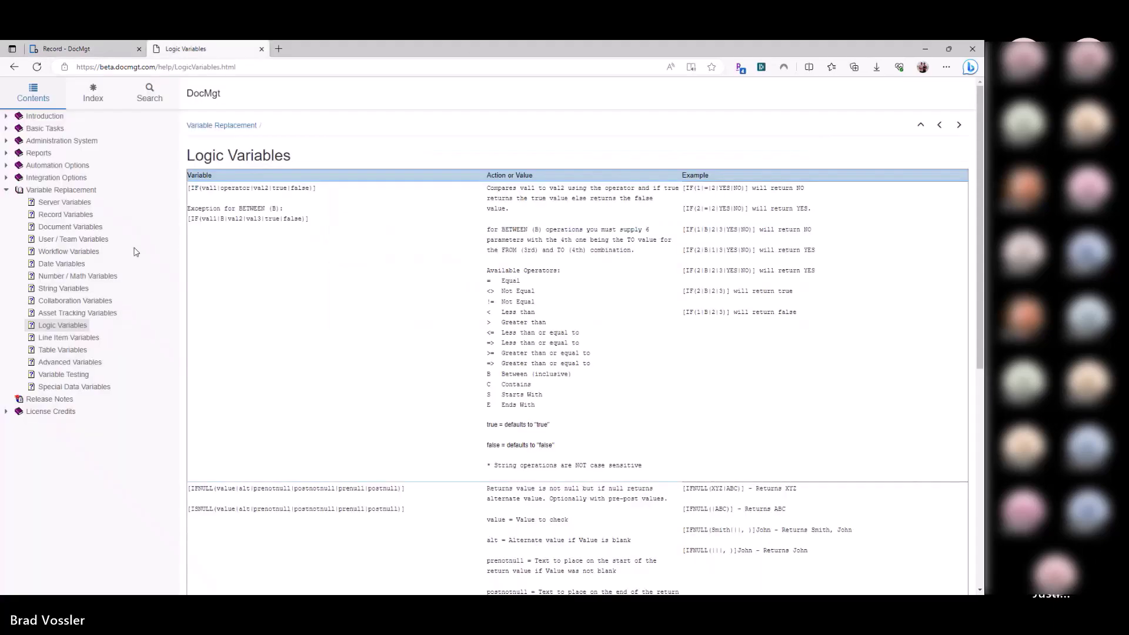
pyautogui.click(65, 215)
pyautogui.hotkey('ctrl', 'f')
pyautogui.write('fieldde')
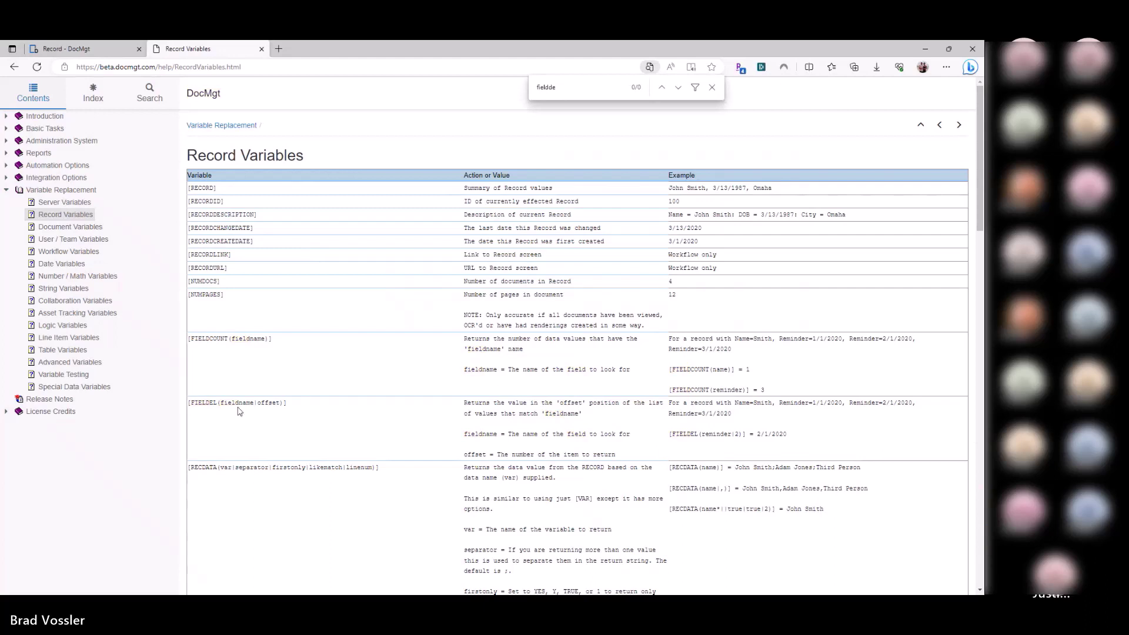
pyautogui.press('Escape')
pyautogui.doubleClick(204, 403)
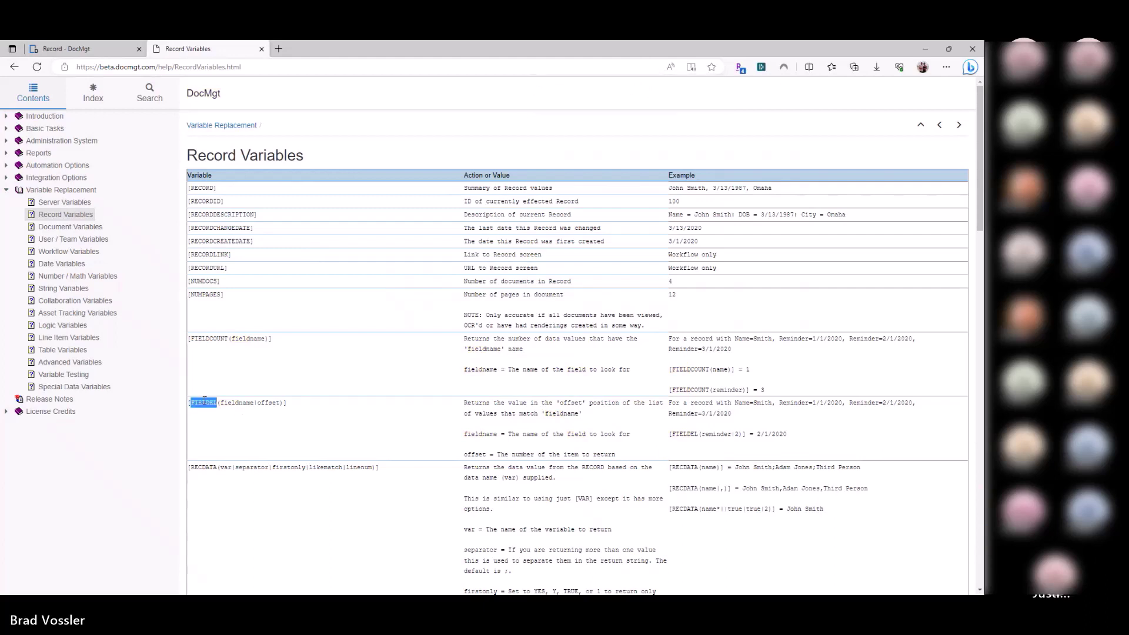
pyautogui.hotkey('ctrl', 'Tab')
pyautogui.doubleClick(351, 171)
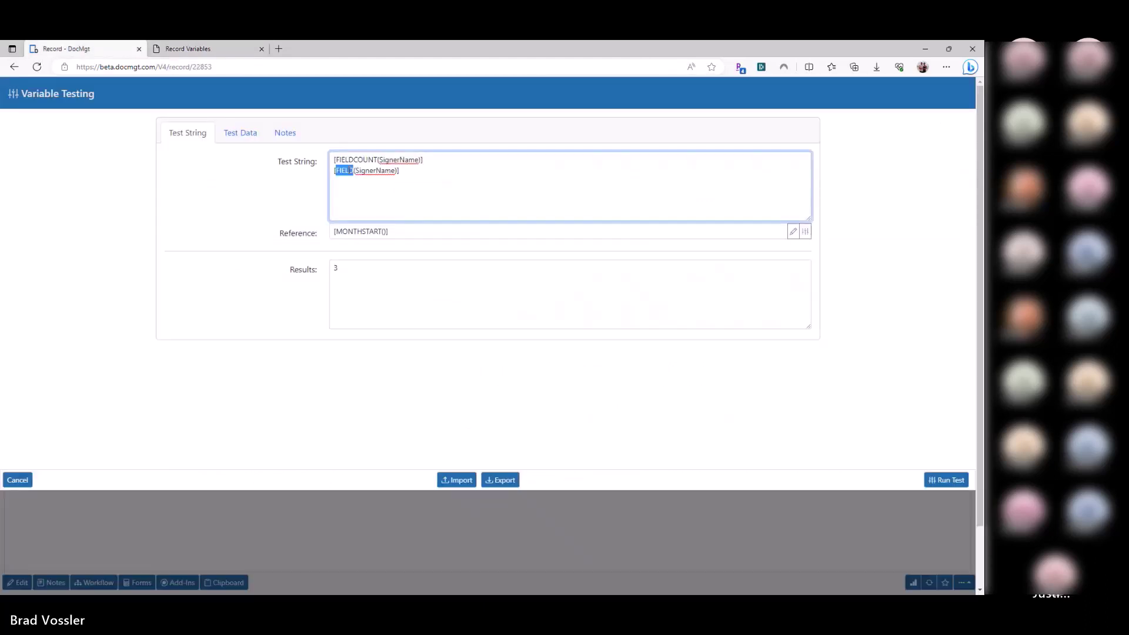
# Step: Add lines [FIELDEL(SignerName|1)], [FIELDEL(SignerName|2)] and [FIELDEL(SignerName|3)] below the FIELDCOUNT line and run the test
pyautogui.hotkey('ctrl', 'v')
pyautogui.write(',1')
pyautogui.press('Return')
pyautogui.hotkey('ctrl', 'v')
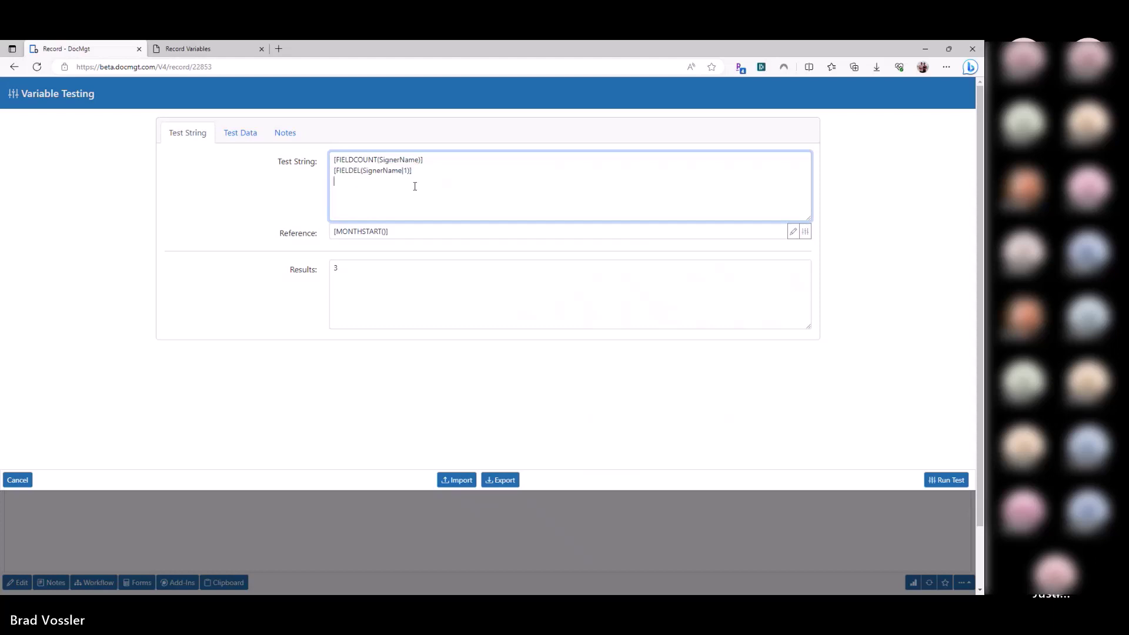
pyautogui.hotkey('ctrl', 'v')
pyautogui.press('BackSpace')
pyautogui.write('2')
pyautogui.press('Down')
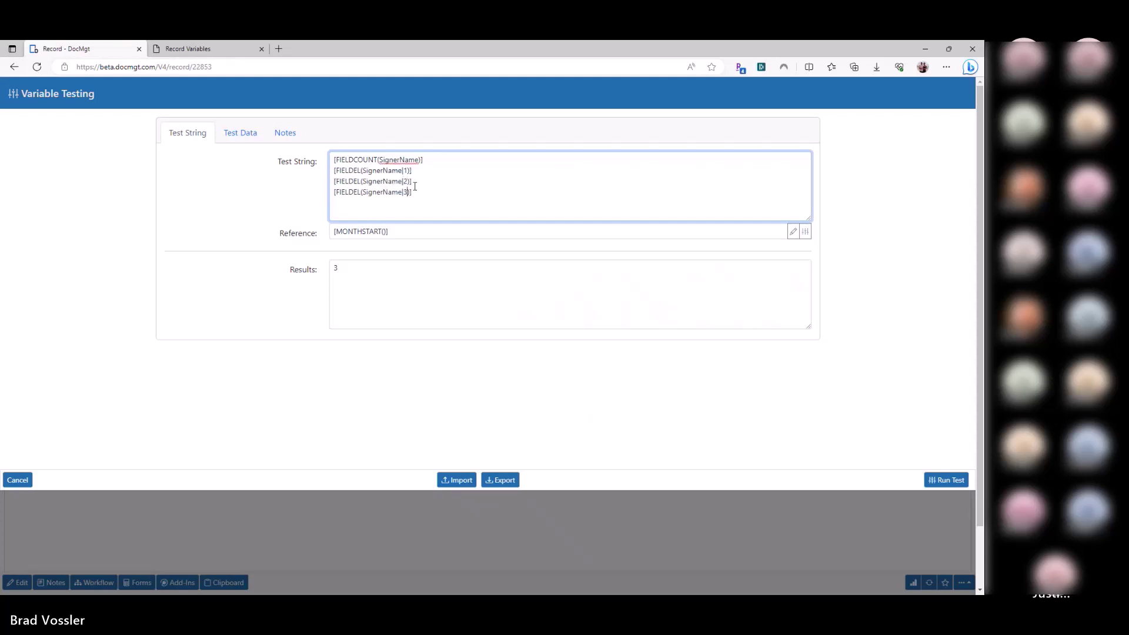
pyautogui.write('3')
pyautogui.click(944, 480)
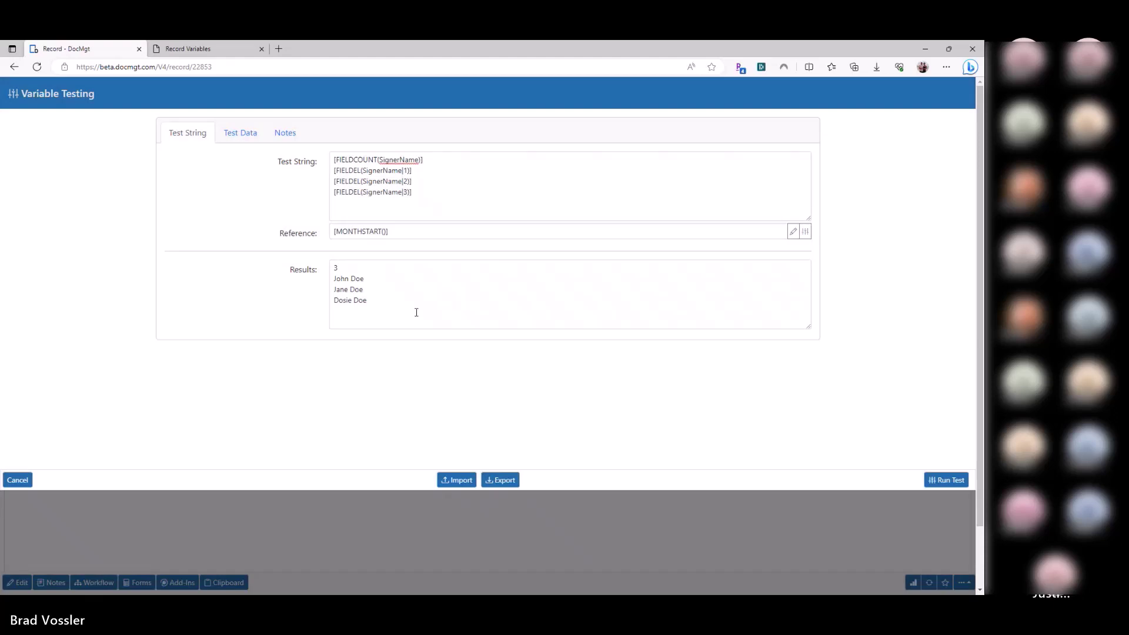
# Step: Compare the returned values with the FIELDCOUNT and FIELDEL lines in the test string
pyautogui.moveTo(407, 310); pyautogui.dragTo(334, 278)
pyautogui.moveTo(428, 198); pyautogui.dragTo(333, 159)
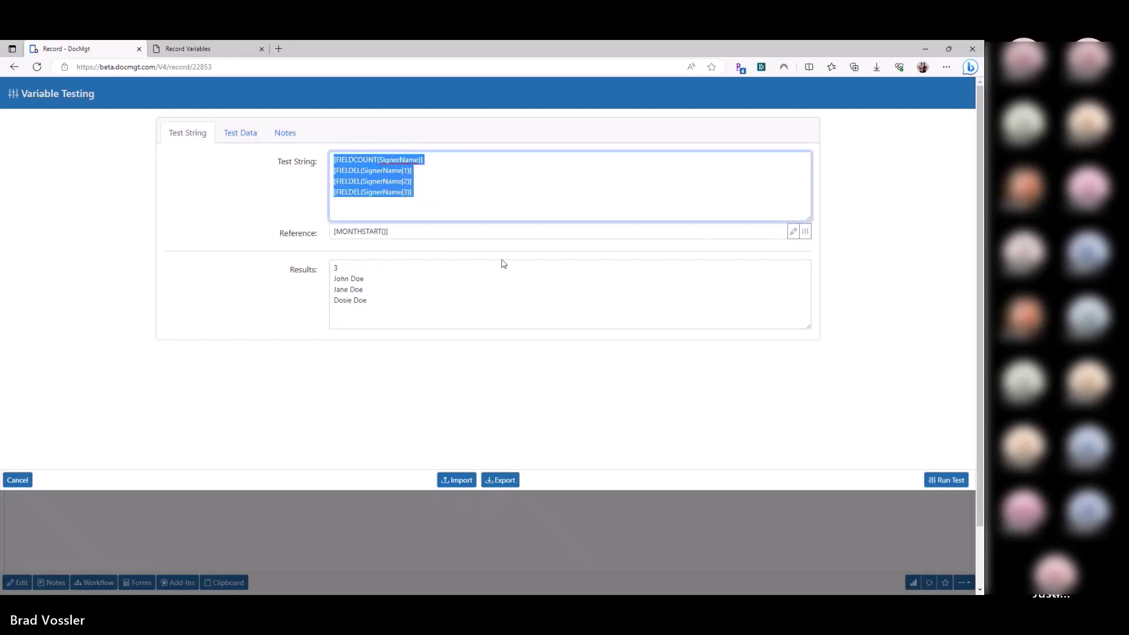
pyautogui.moveTo(441, 315); pyautogui.dragTo(249, 252)
pyautogui.click(263, 306)
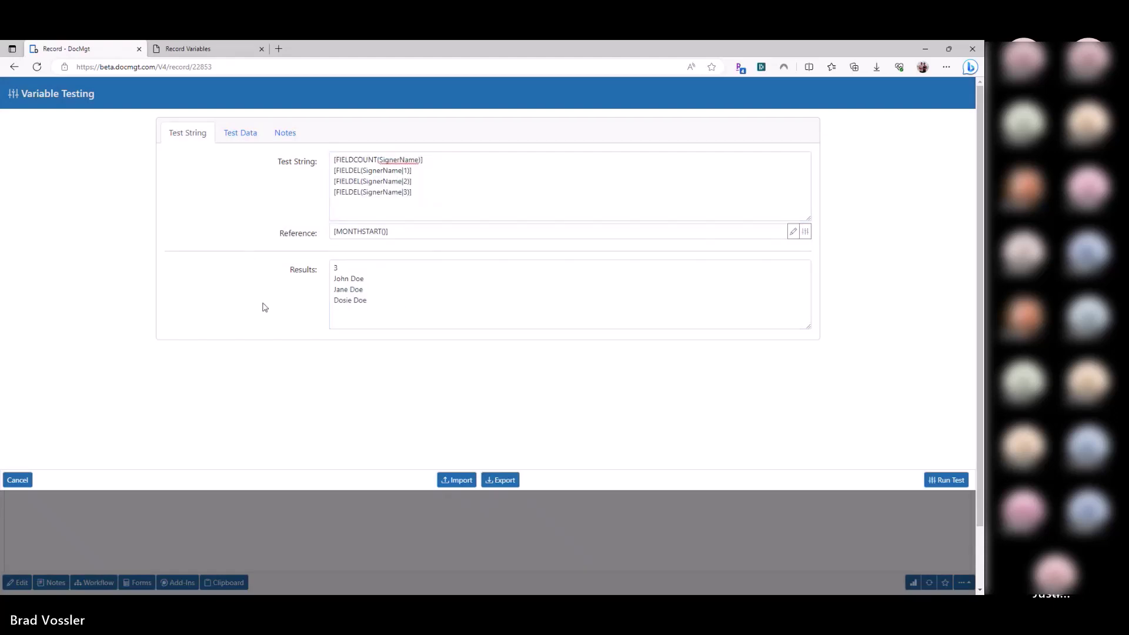
pyautogui.click(433, 180)
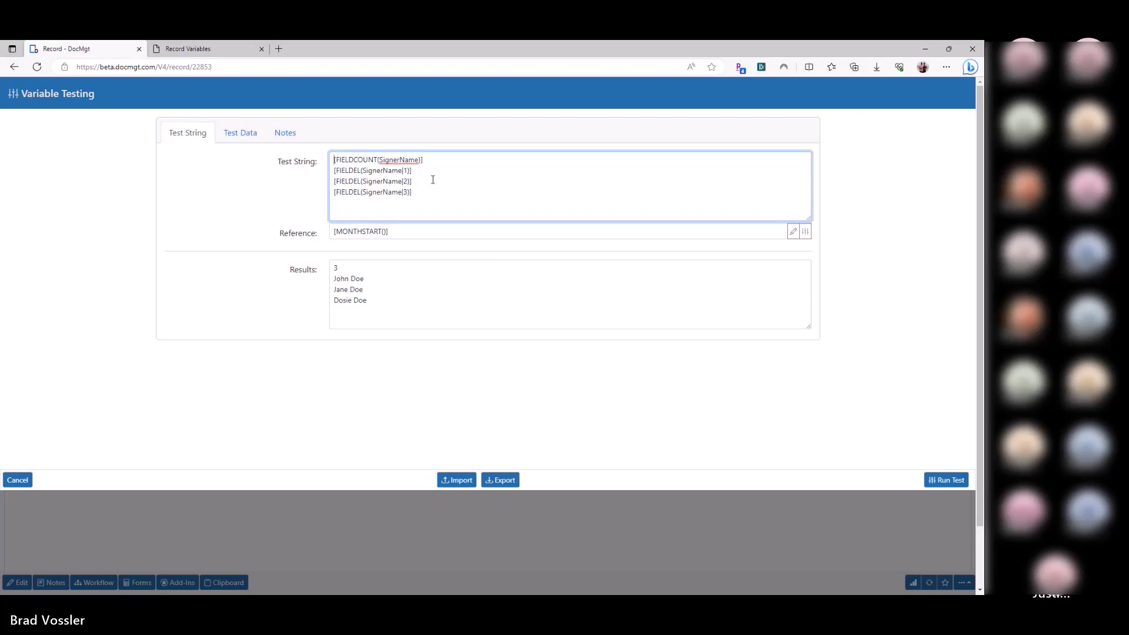
pyautogui.moveTo(429, 159); pyautogui.dragTo(293, 163)
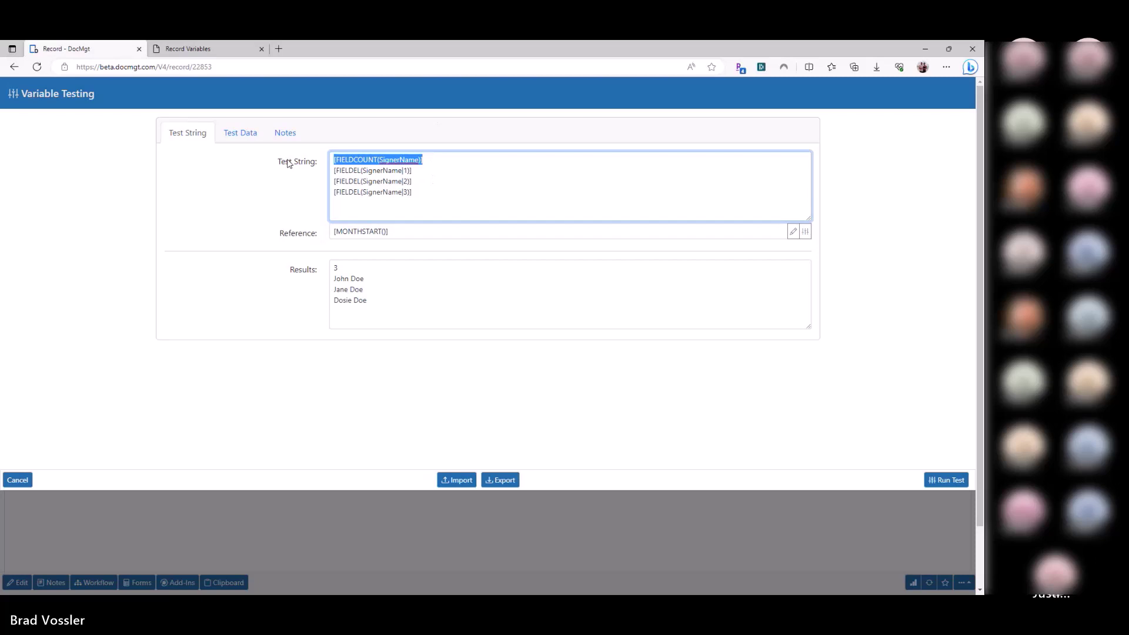
# Step: Replace the offset 1 in the first FIELDEL line with [LOOPCTR]
pyautogui.click(403, 170)
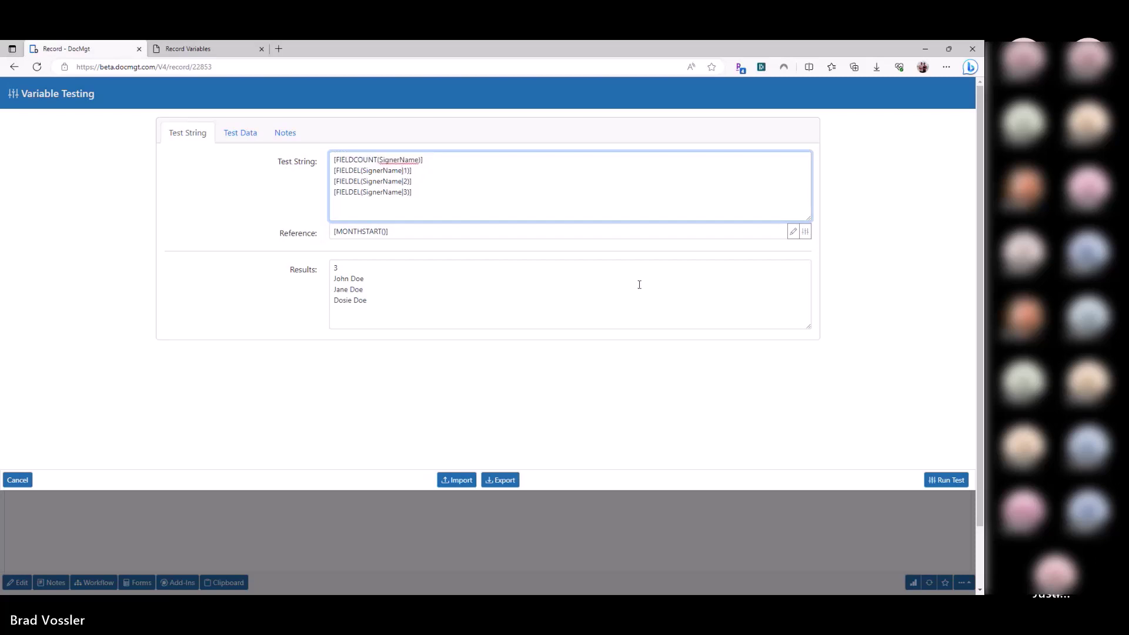
pyautogui.hotkey('shift', 'Right')
pyautogui.write('[LOOPCTR')
pyautogui.press('Right')
pyautogui.hotkey('shift', 'Left')
pyautogui.hotkey('shift', 'Left')
pyautogui.hotkey('shift', 'Left')
pyautogui.hotkey('shift', 'Left')
pyautogui.hotkey('shift', 'Left')
pyautogui.hotkey('shift', 'Left')
pyautogui.hotkey('shift', 'Left')
pyautogui.hotkey('shift', 'Left')
pyautogui.hotkey('shift', 'Left')
# Step: Delete the two FIELDEL lines with offsets 2 and 3 from the test string
pyautogui.press('Down')
pyautogui.hotkey('shift', 'Down')
pyautogui.hotkey('shift', 'End')
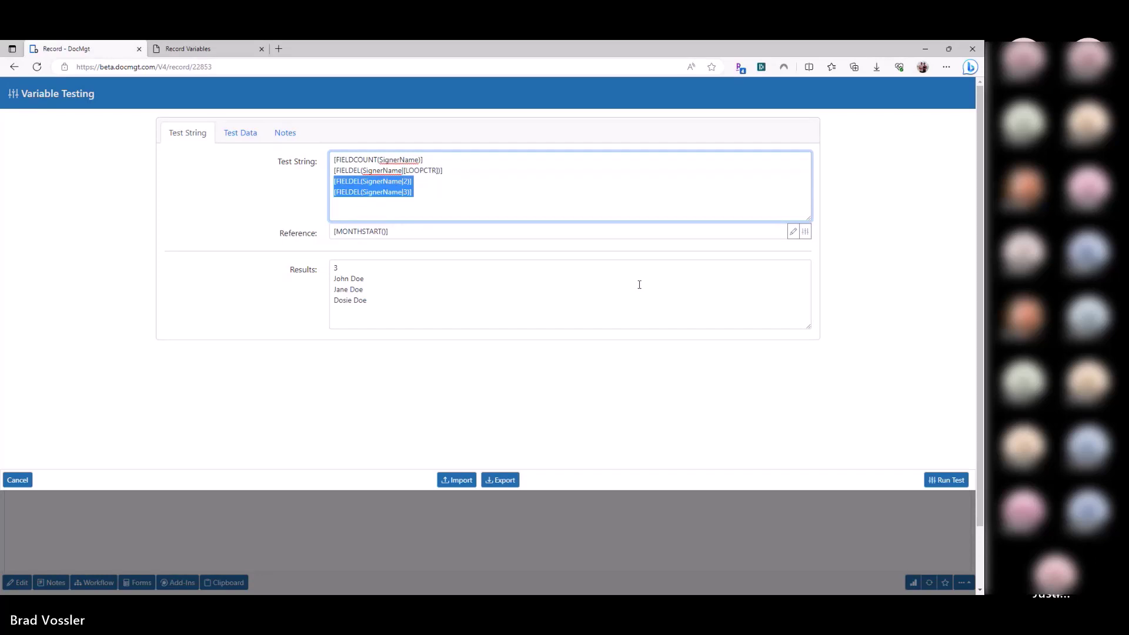
pyautogui.press('Delete')
# Step: Review the FIELDCOUNT line and the FIELDEL line that uses [LOOPCTR] in the test string
pyautogui.press('Up')
pyautogui.press('Up')
pyautogui.hotkey('shift', 'End')
pyautogui.press('Down')
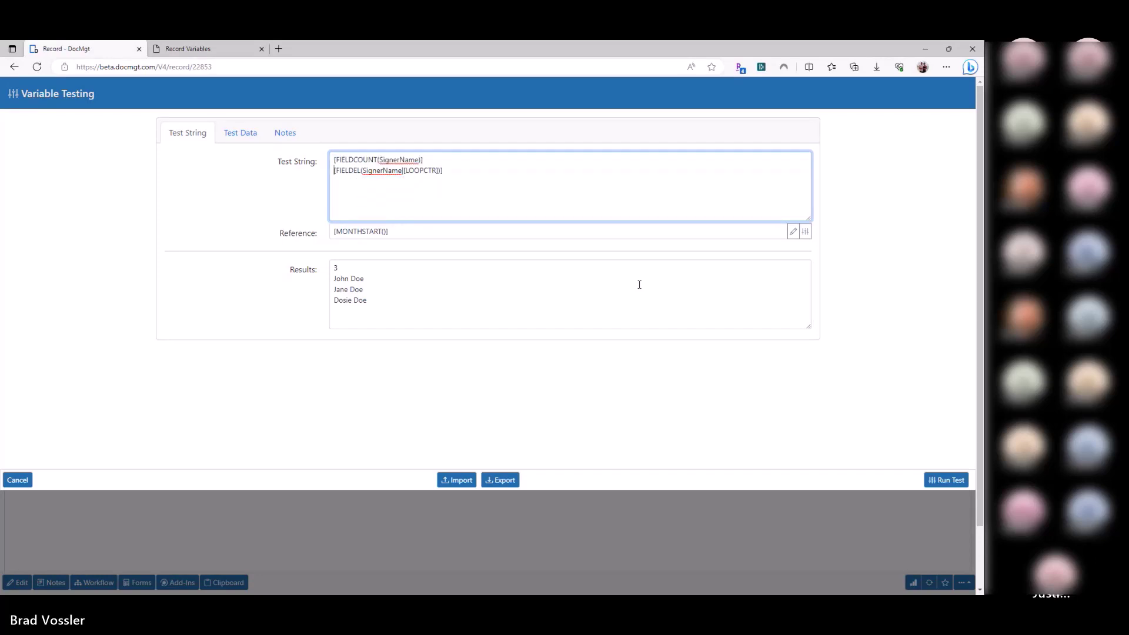
pyautogui.press('Home')
pyautogui.hotkey('shift', 'End')
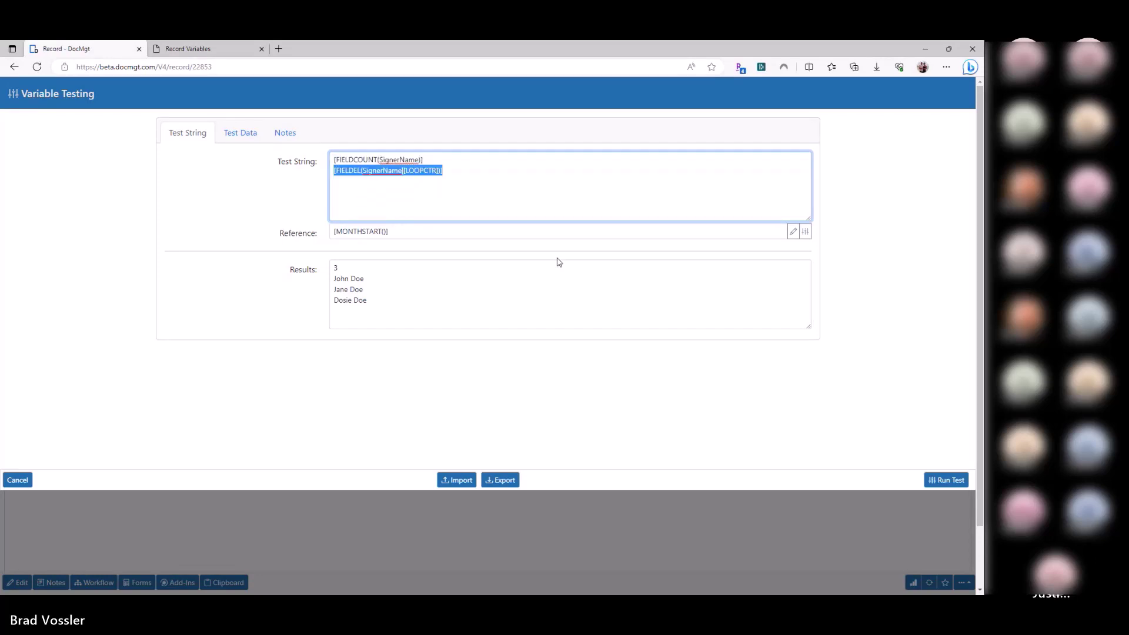
pyautogui.doubleClick(421, 172)
pyautogui.click(383, 181)
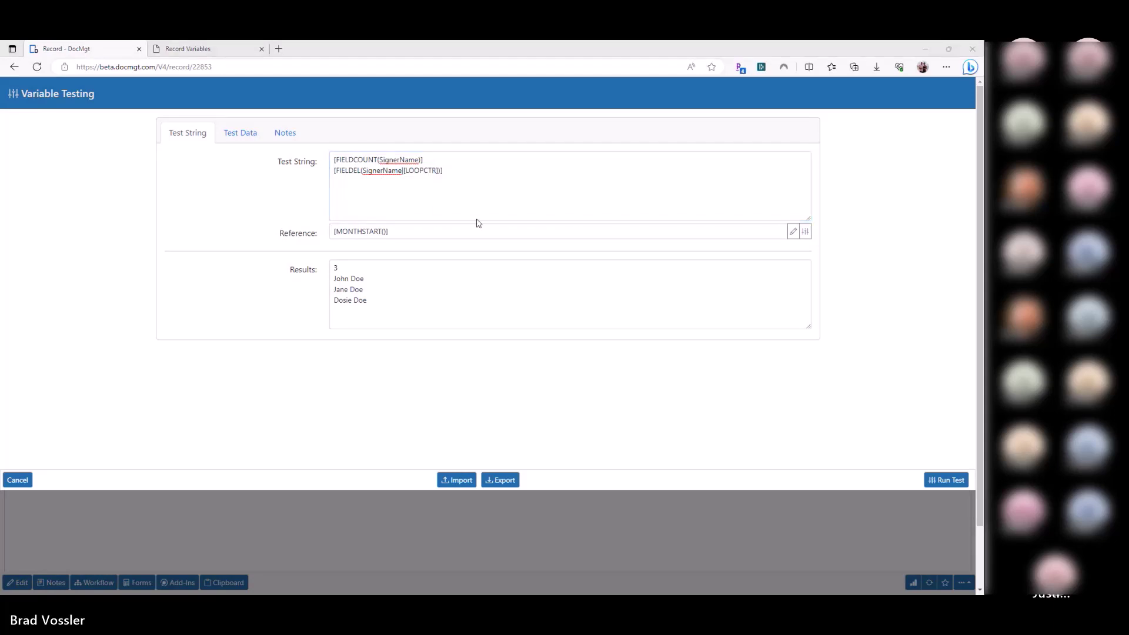
# Step: Replace the whole test string with [MATH(1+2+3)] and run the test
pyautogui.moveTo(449, 180); pyautogui.dragTo(209, 109)
pyautogui.write('[')
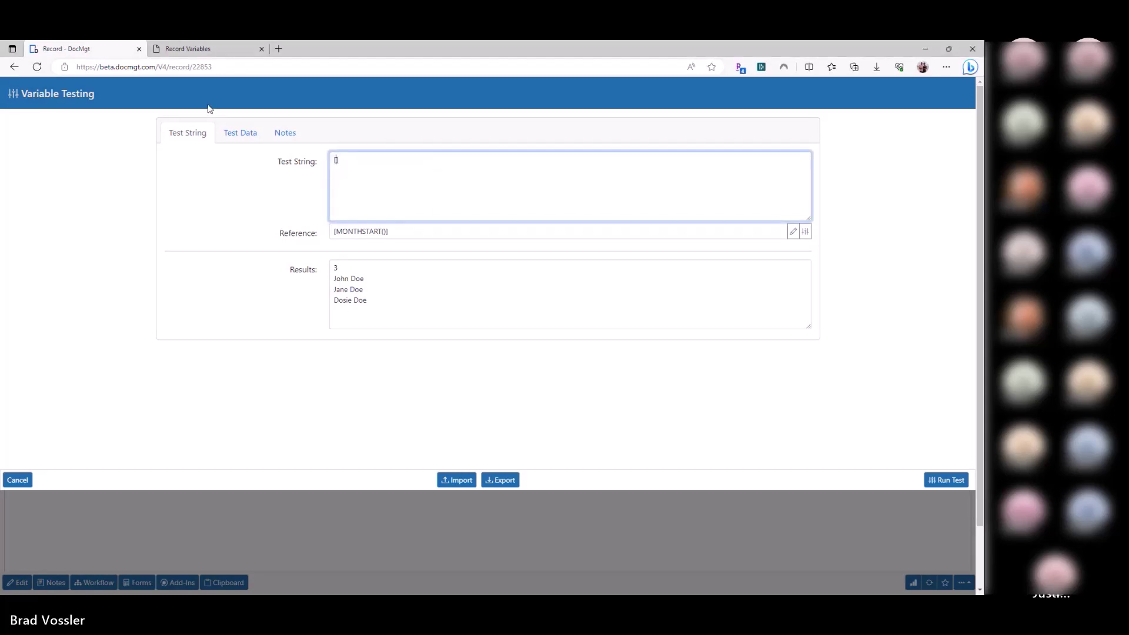
pyautogui.write('MATH()')
pyautogui.write('1+1')
pyautogui.press('BackSpace')
pyautogui.press('BackSpace')
pyautogui.press('BackSpace')
pyautogui.write('1+2+3')
pyautogui.click(951, 479)
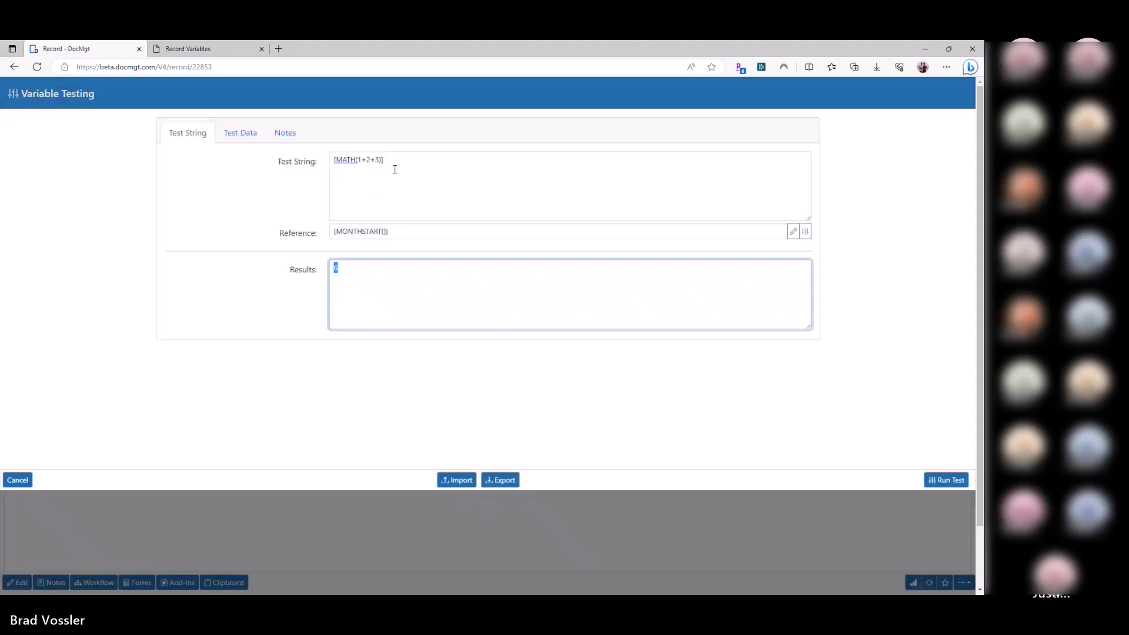
# Step: Change the expression to [MATH(1+2*3)] and run the test
pyautogui.click(336, 200)
pyautogui.click(399, 176)
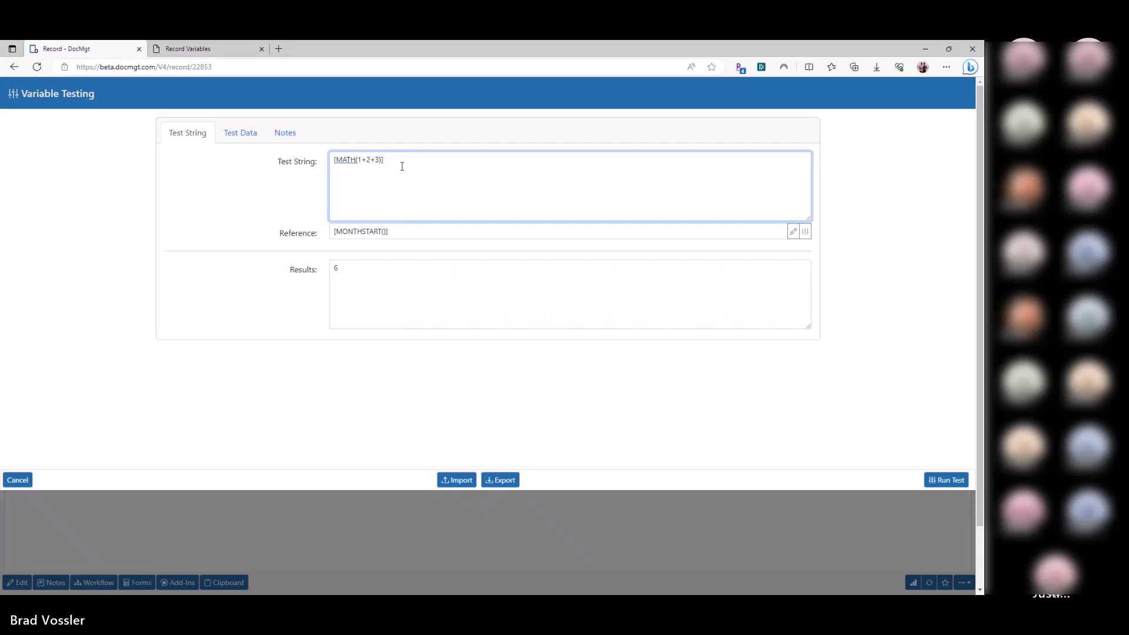
pyautogui.press('Left')
pyautogui.press('Left')
pyautogui.press('Left')
pyautogui.hotkey('shift', 'Left')
pyautogui.write('*')
pyautogui.click(946, 479)
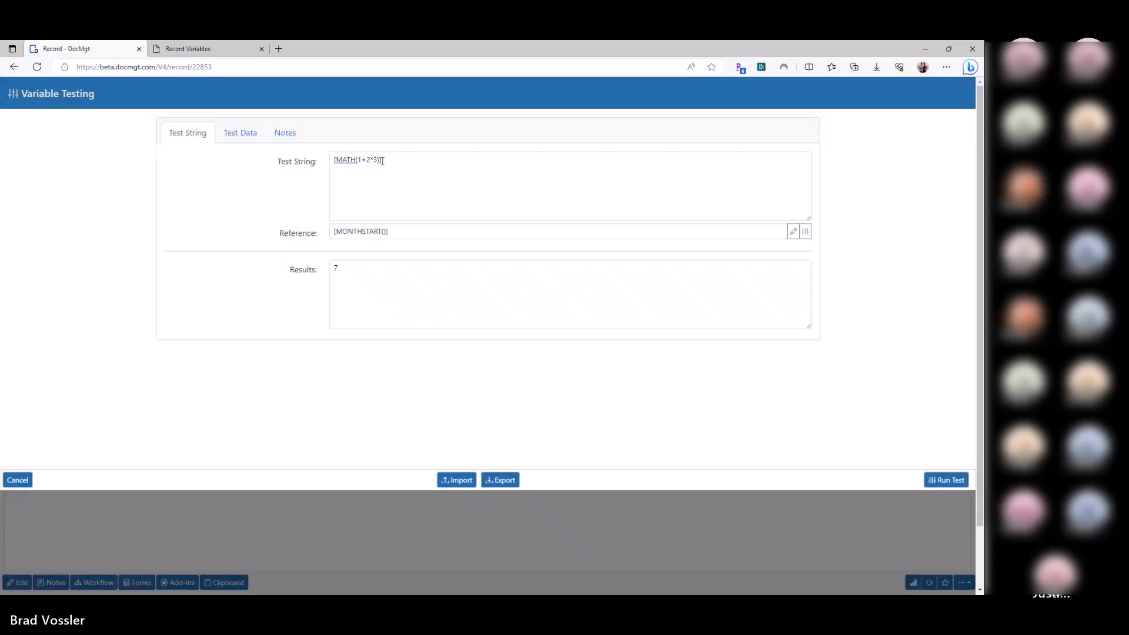
# Step: Group the addition in parentheses so the string reads [MATH((1+2)*3)], and run the test
pyautogui.doubleClick(382, 160)
pyautogui.click(369, 161)
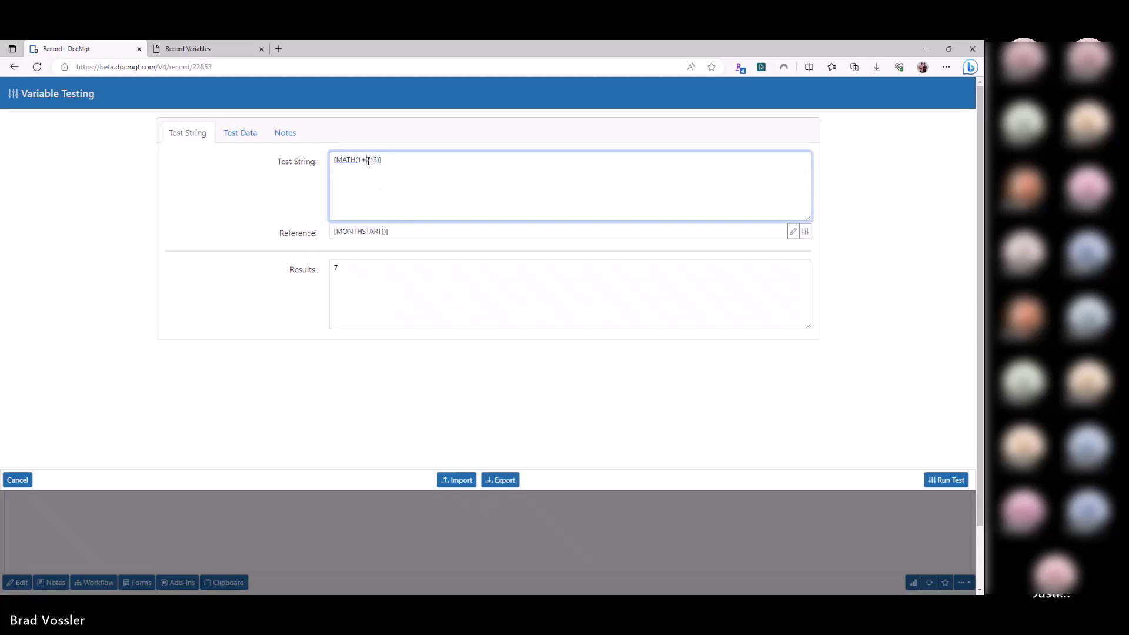
pyautogui.doubleClick(368, 160)
pyautogui.click(360, 161)
pyautogui.doubleClick(360, 161)
pyautogui.press('Right')
pyautogui.press('Right')
pyautogui.press('Left')
pyautogui.write('(1+2)')
pyautogui.click(944, 480)
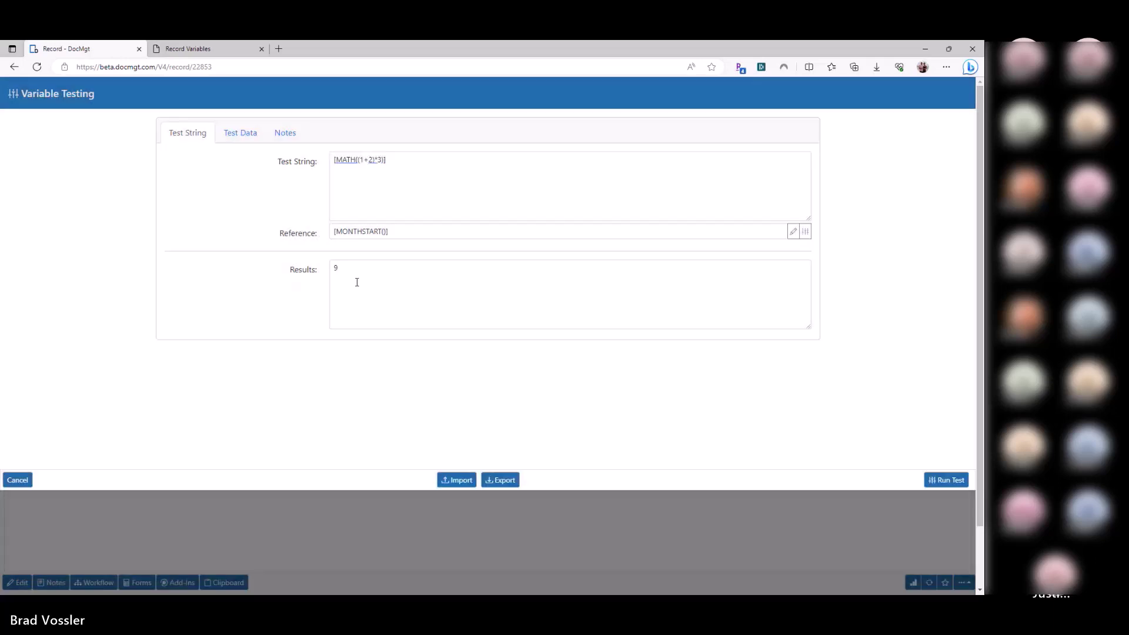
pyautogui.moveTo(342, 160); pyautogui.dragTo(406, 173)
pyautogui.click(405, 174)
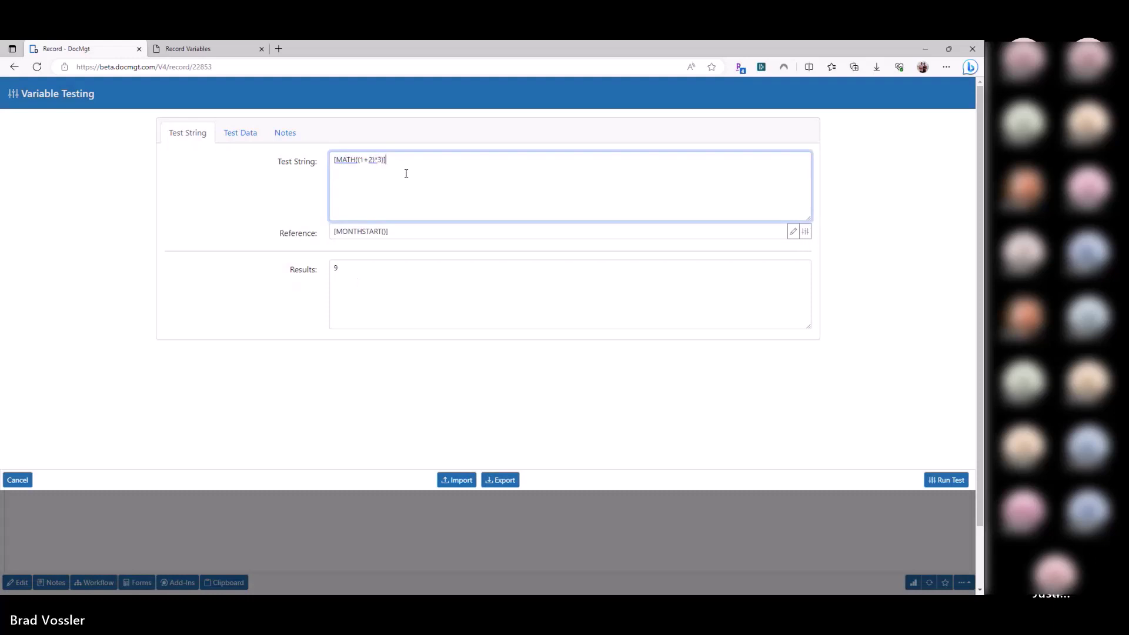
pyautogui.click(451, 351)
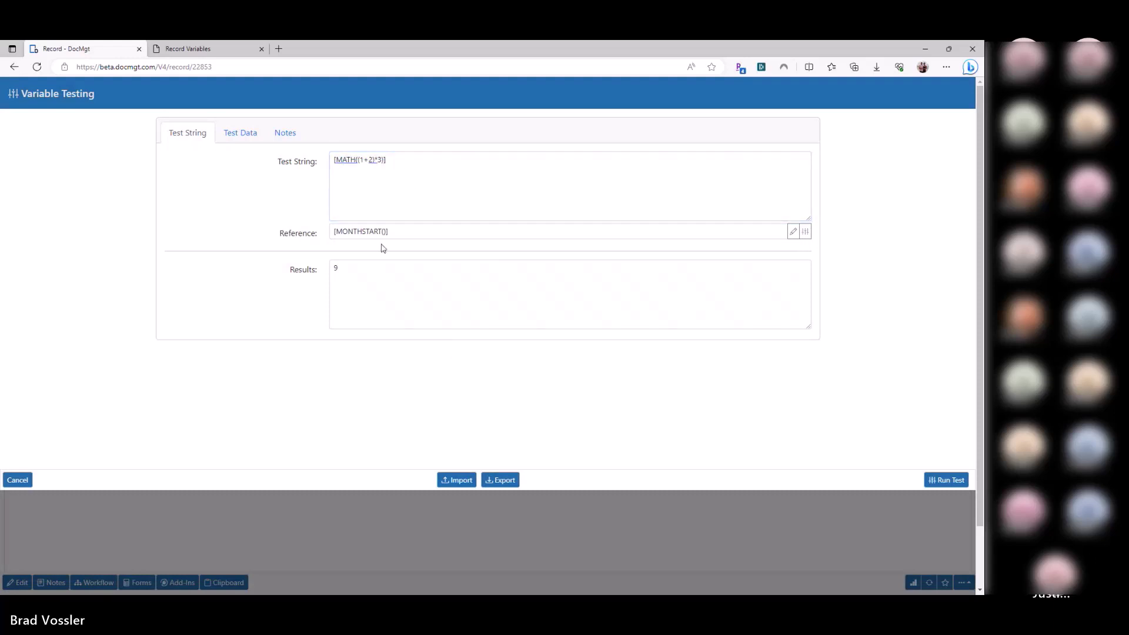
pyautogui.click(386, 189)
pyautogui.moveTo(386, 188); pyautogui.dragTo(329, 180)
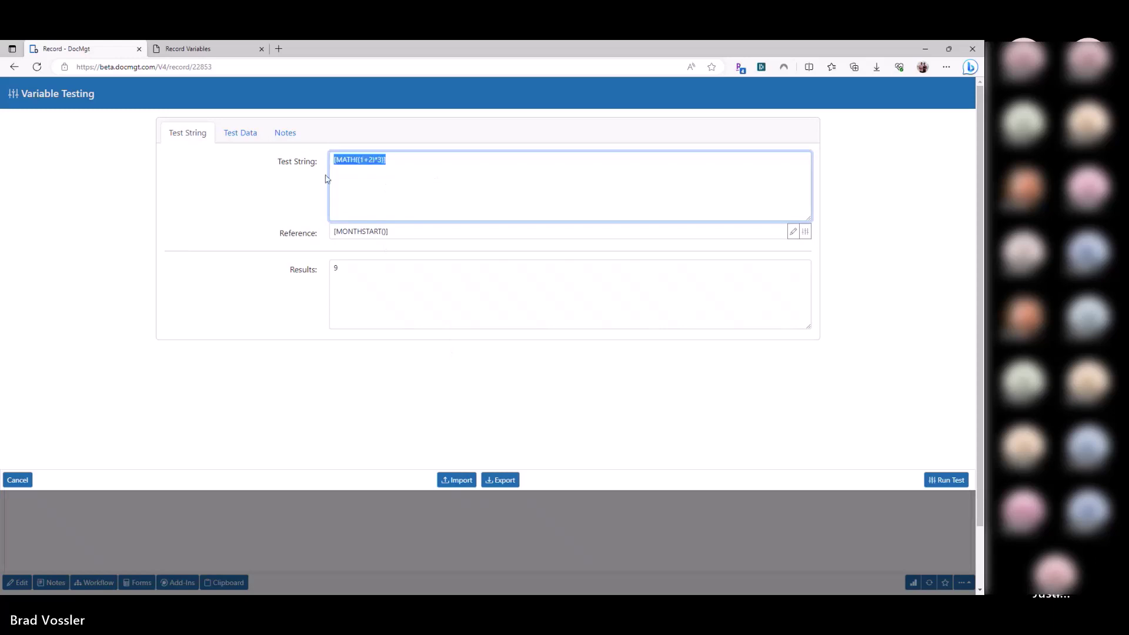
pyautogui.hotkey('alt', 'Tab')
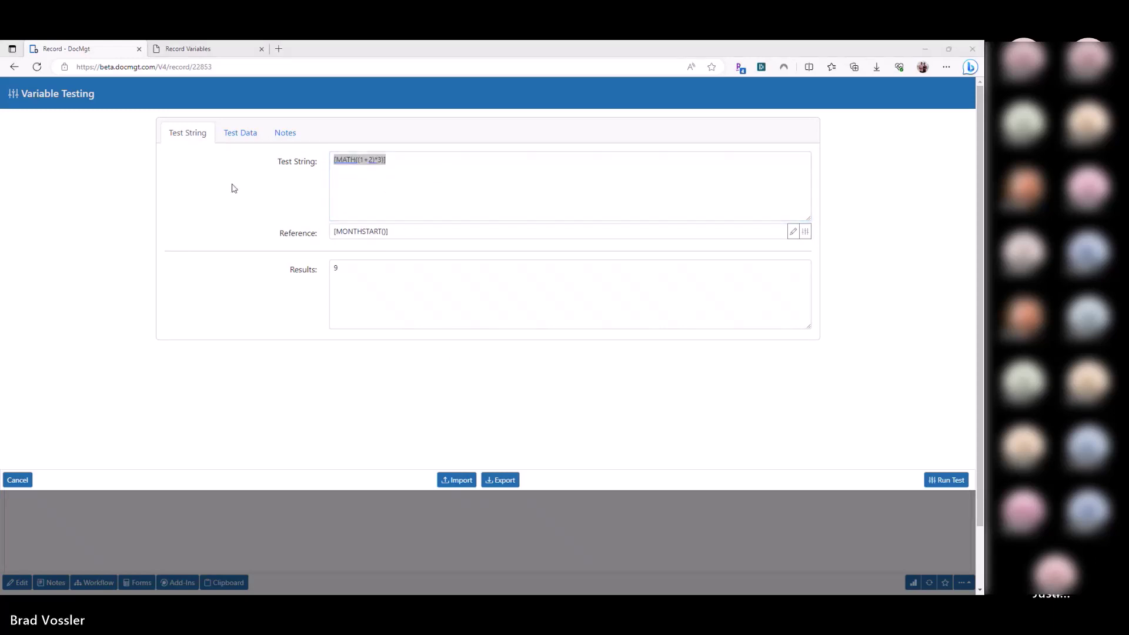
pyautogui.click(211, 185)
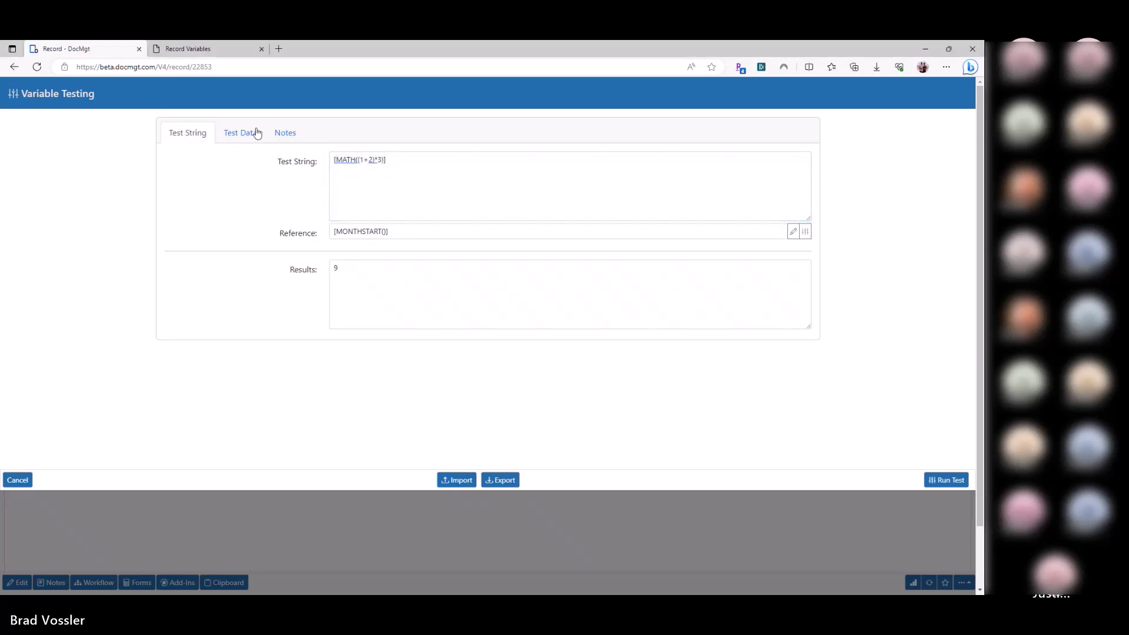
# Step: Examine the Number / Math Variables help page, from the DIFF variable through to the AUTONUM variables
pyautogui.click(203, 50)
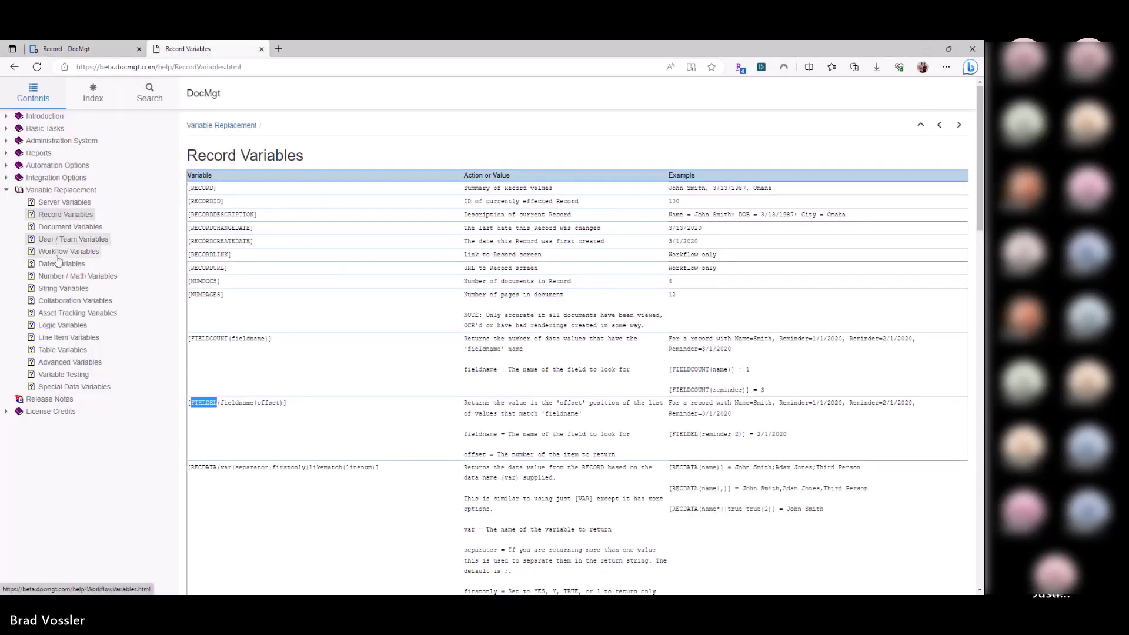
pyautogui.click(78, 276)
pyautogui.scroll(-4, 238, 241)
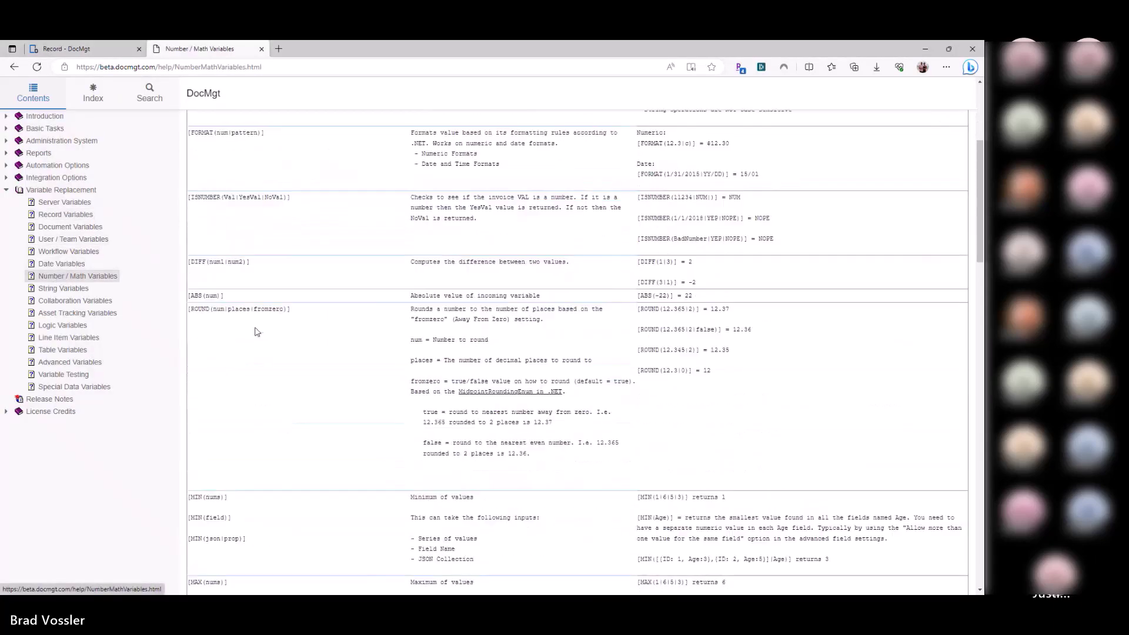
pyautogui.doubleClick(196, 263)
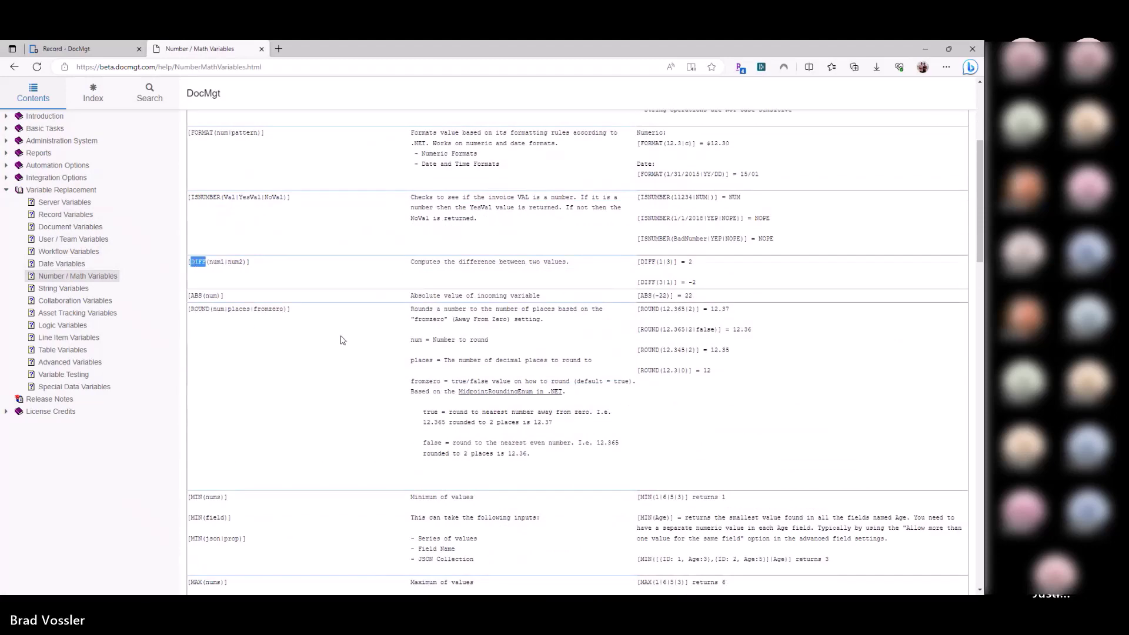
pyautogui.scroll(-7, 218, 347)
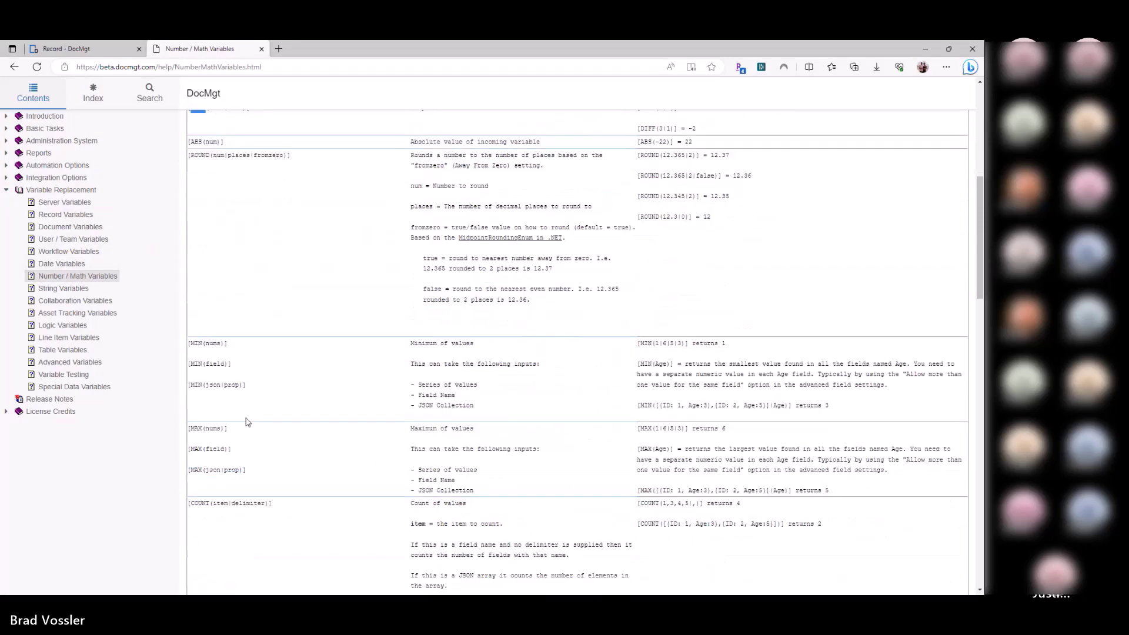
pyautogui.scroll(-10, 228, 382)
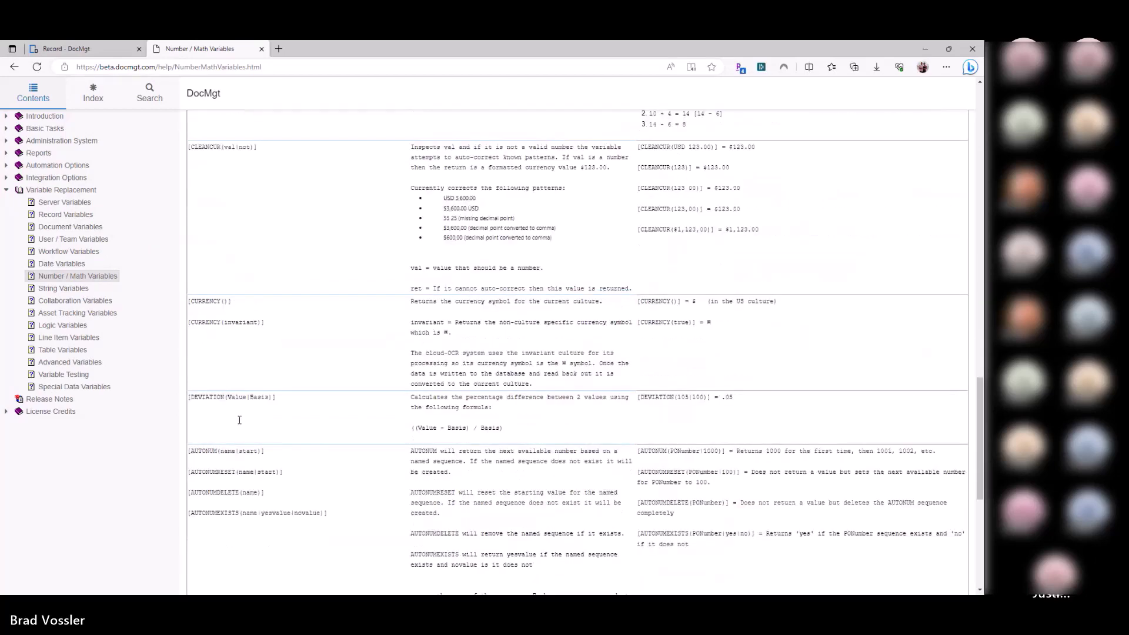
pyautogui.scroll(-6, 239, 420)
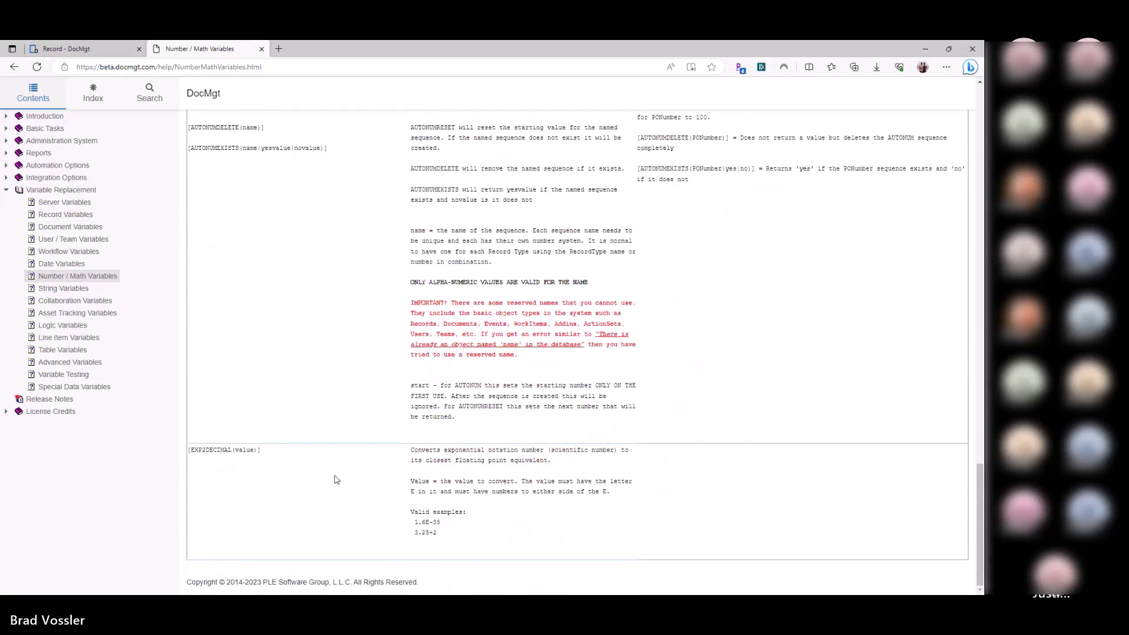
pyautogui.scroll(5, 352, 478)
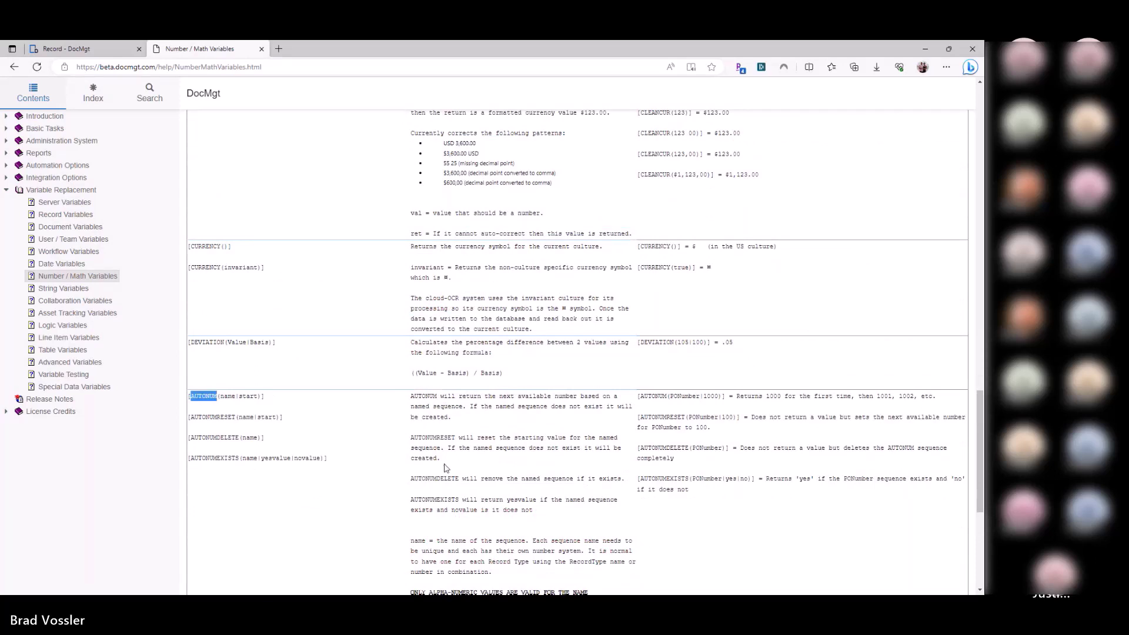
# Step: Return to variable testing, replace the test string with [AUTONUM(abc)] and run the test
pyautogui.hotkey('ctrl', 'shift', 'Tab')
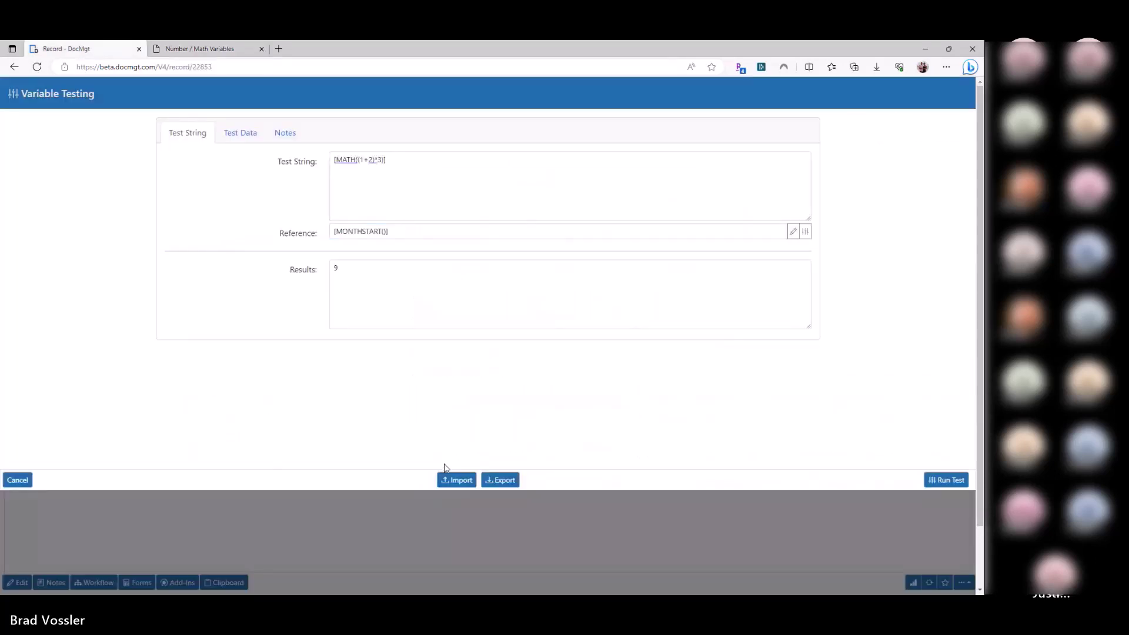
pyautogui.tripleClick(436, 189)
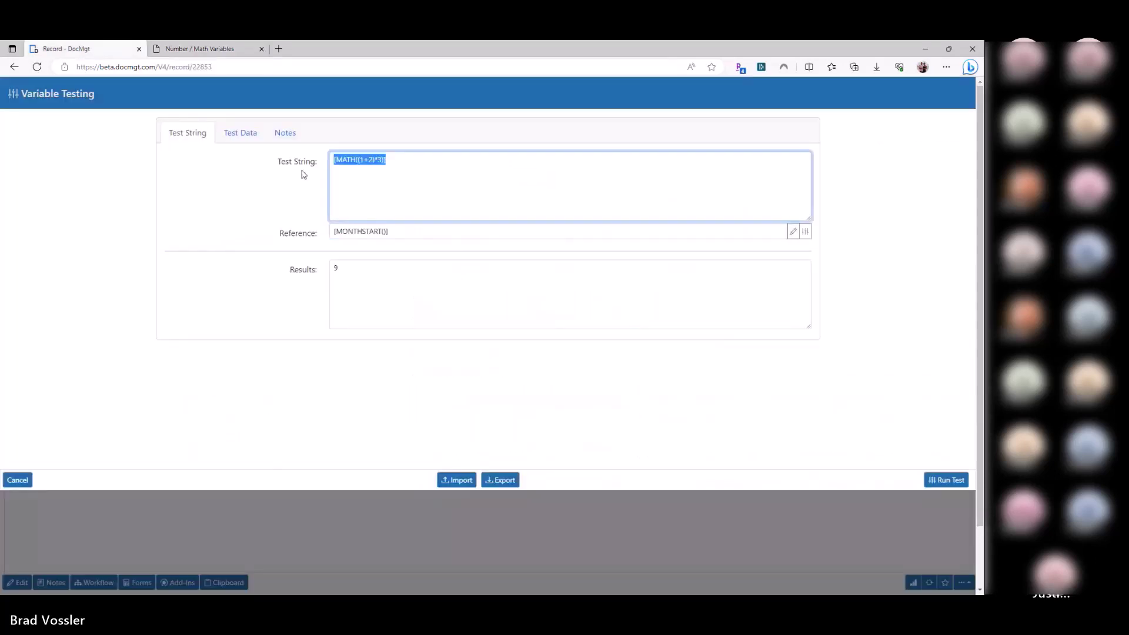
pyautogui.write('[AUTONUM(')
pyautogui.write('abc')
pyautogui.click(938, 480)
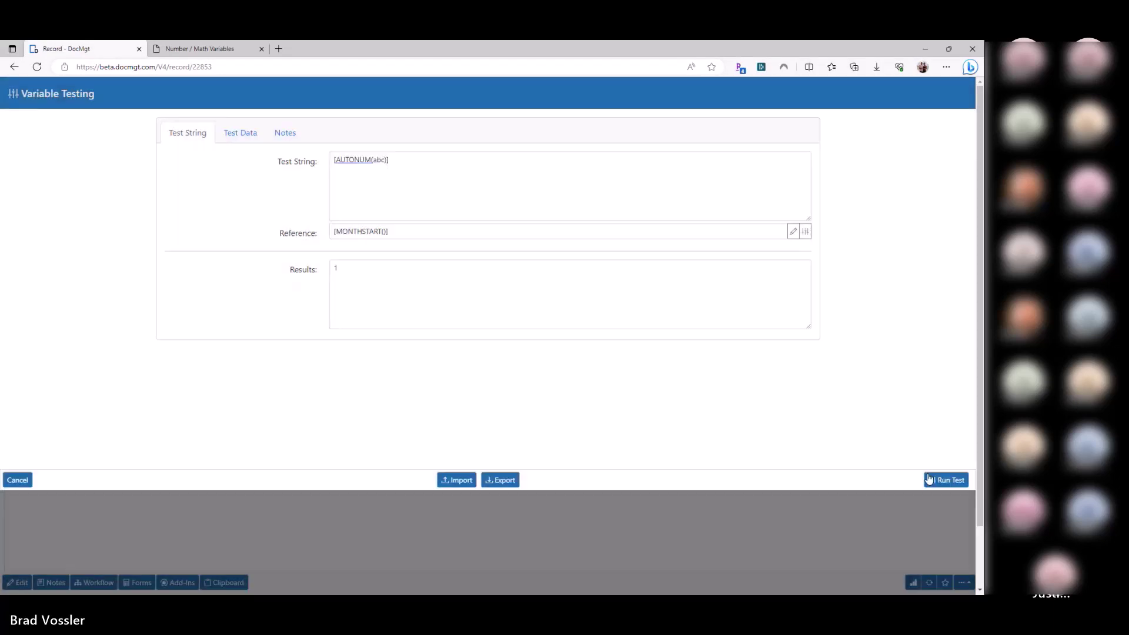
# Step: Check the returned AUTONUM value and run the same [AUTONUM(abc)] test again
pyautogui.tripleClick(389, 169)
pyautogui.tripleClick(352, 271)
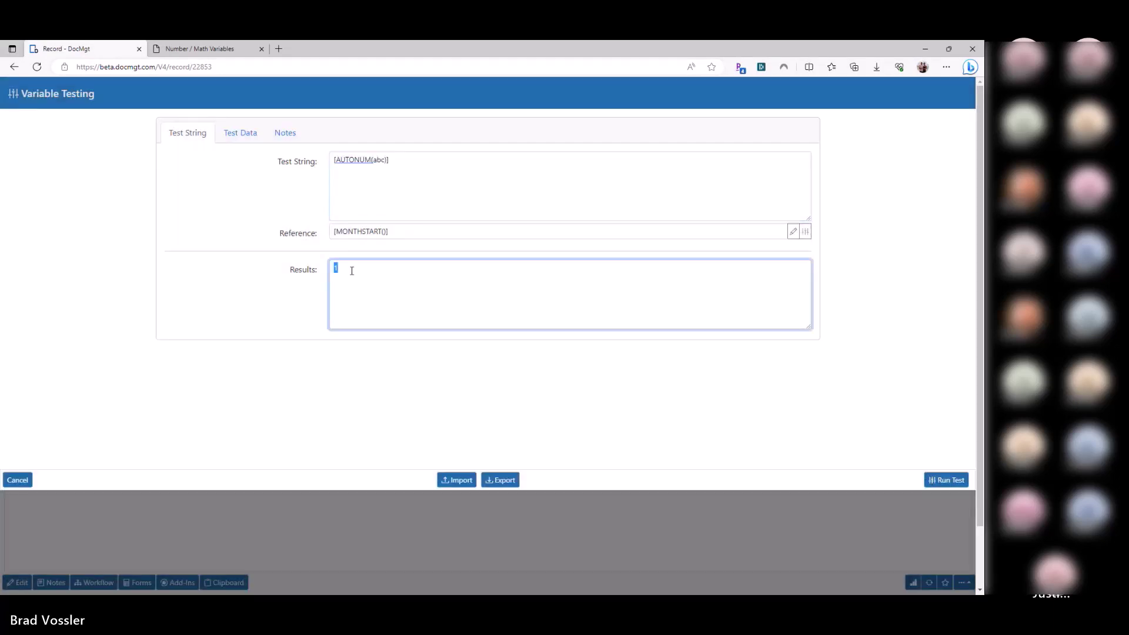
pyautogui.click(946, 482)
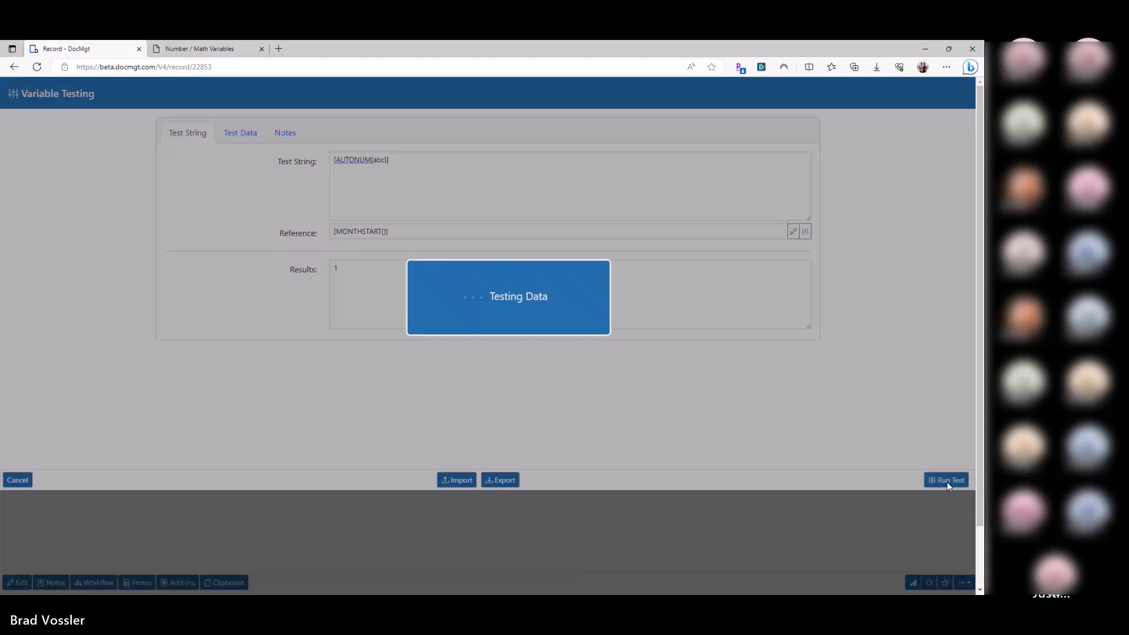
# Step: Run the [AUTONUM(abc)] test three more times to advance the sequence
pyautogui.click(948, 484)
pyautogui.click(947, 483)
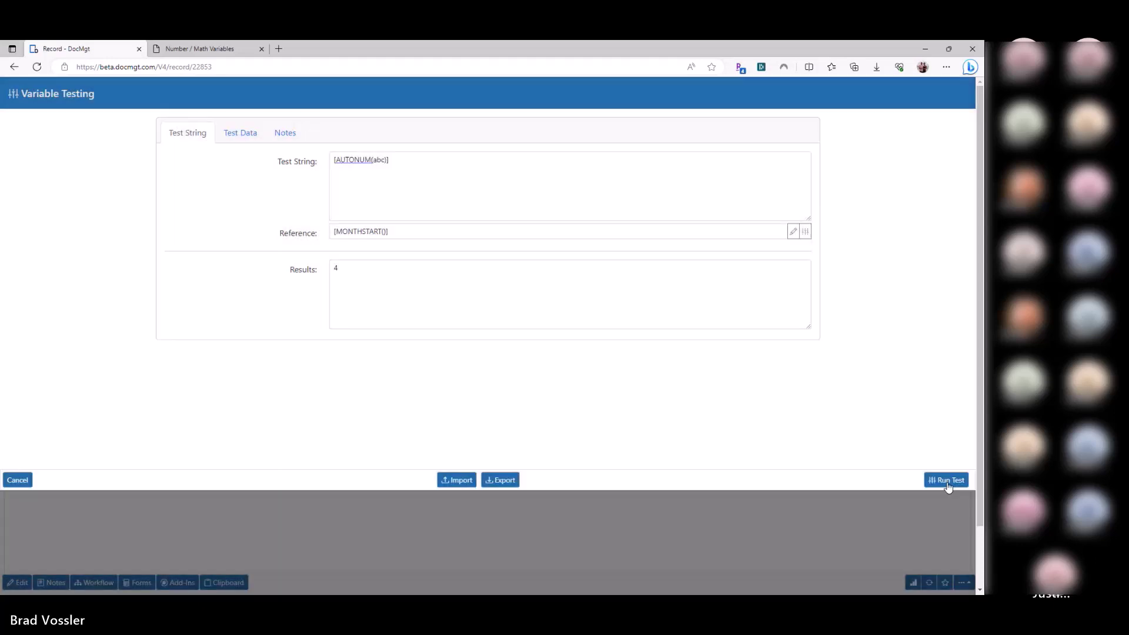
pyautogui.click(947, 483)
# Step: Filter the full list of available variables by autonum and set the reference to [AUTONUMRESET()]
pyautogui.click(793, 232)
pyautogui.press('Escape')
pyautogui.click(805, 231)
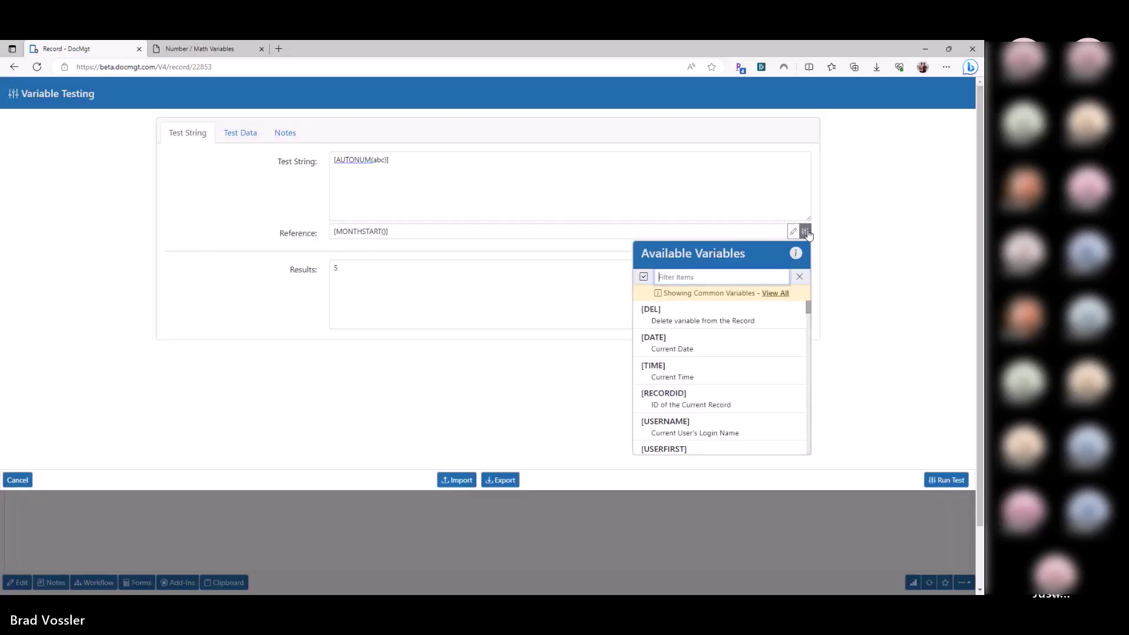
pyautogui.write('autonum')
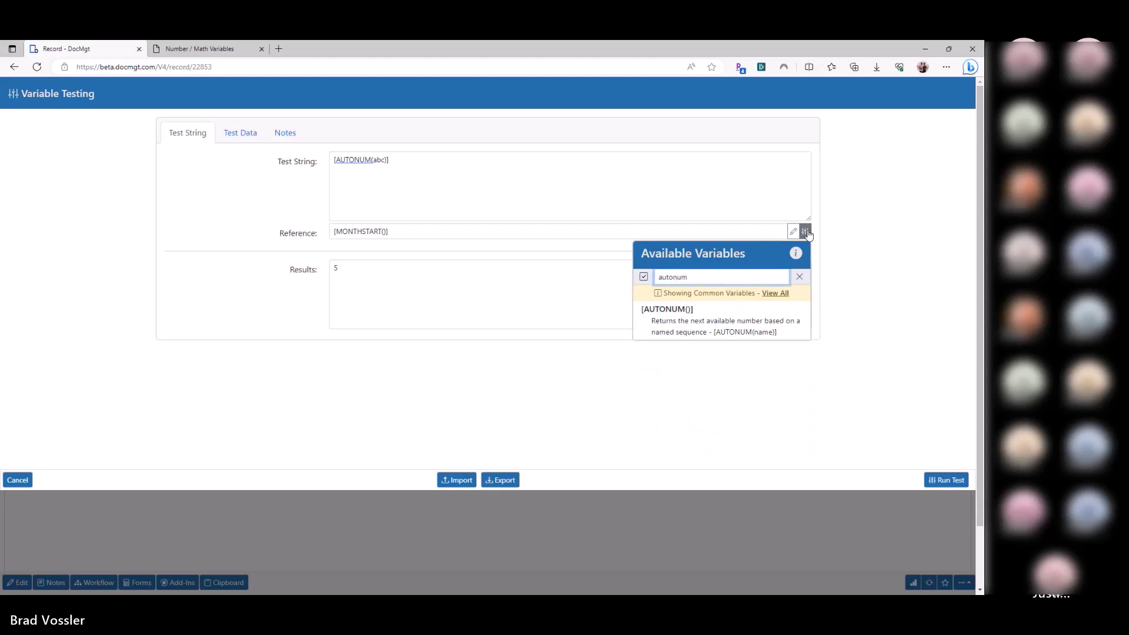
pyautogui.click(779, 293)
pyautogui.scroll(-2, 705, 363)
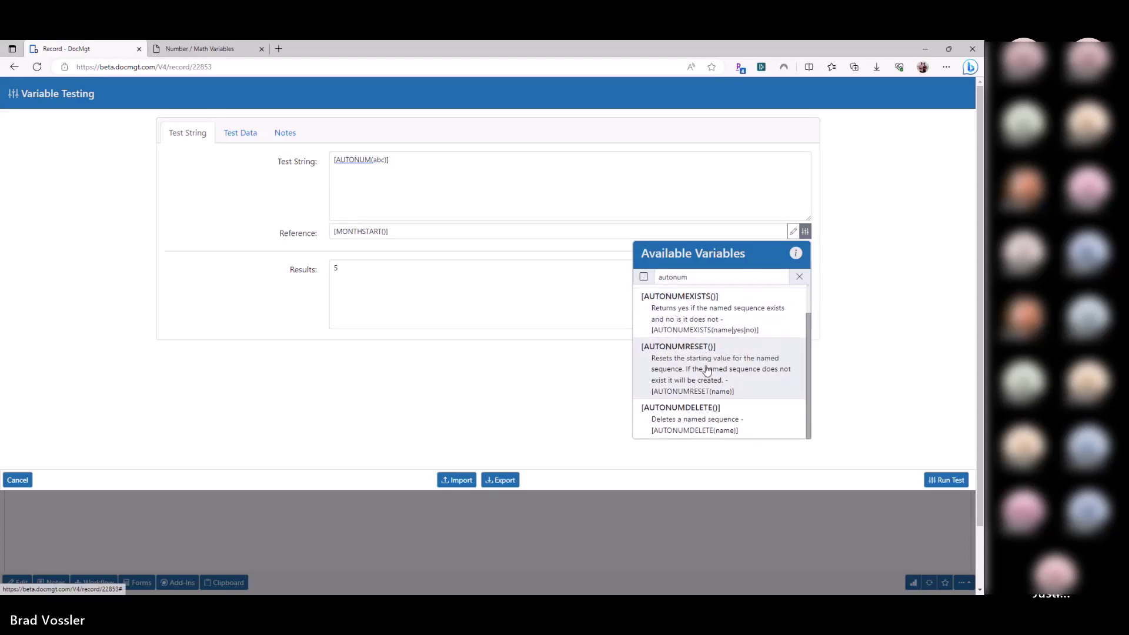
pyautogui.click(705, 368)
# Step: Change the test string to [AUTONUMRESET(abc|10000)] using the reference variable's name, and run the test
pyautogui.doubleClick(376, 232)
pyautogui.hotkey('ctrl', 'c')
pyautogui.doubleClick(356, 159)
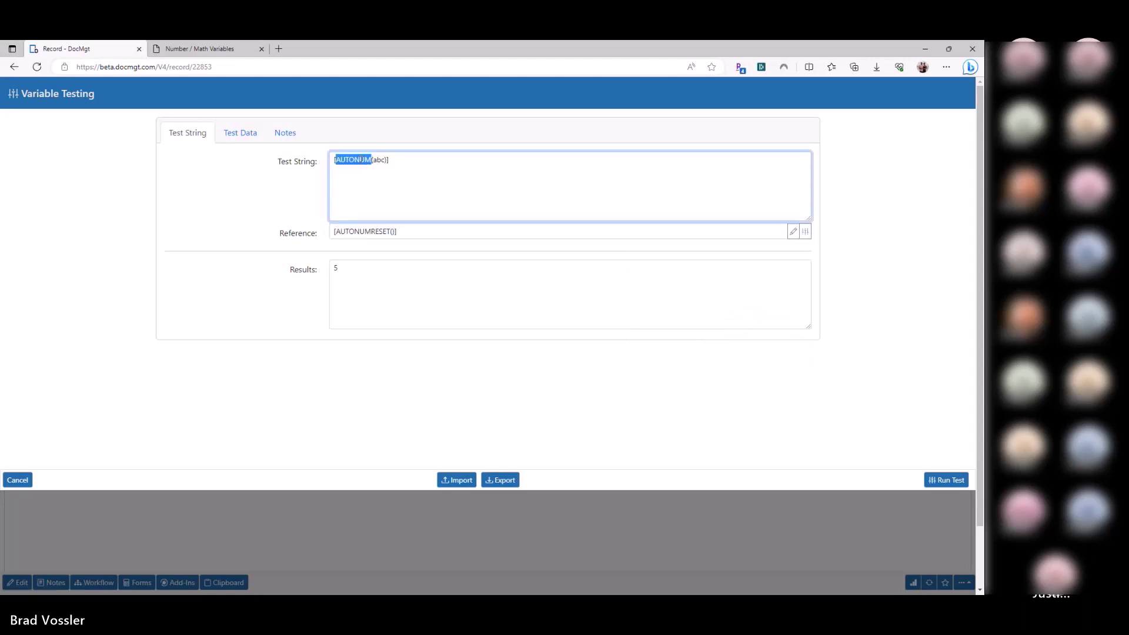
pyautogui.hotkey('ctrl', 'v')
pyautogui.press('Right')
pyautogui.press('Right')
pyautogui.press('Right')
pyautogui.press('Right')
pyautogui.write('|10000')
pyautogui.click(950, 483)
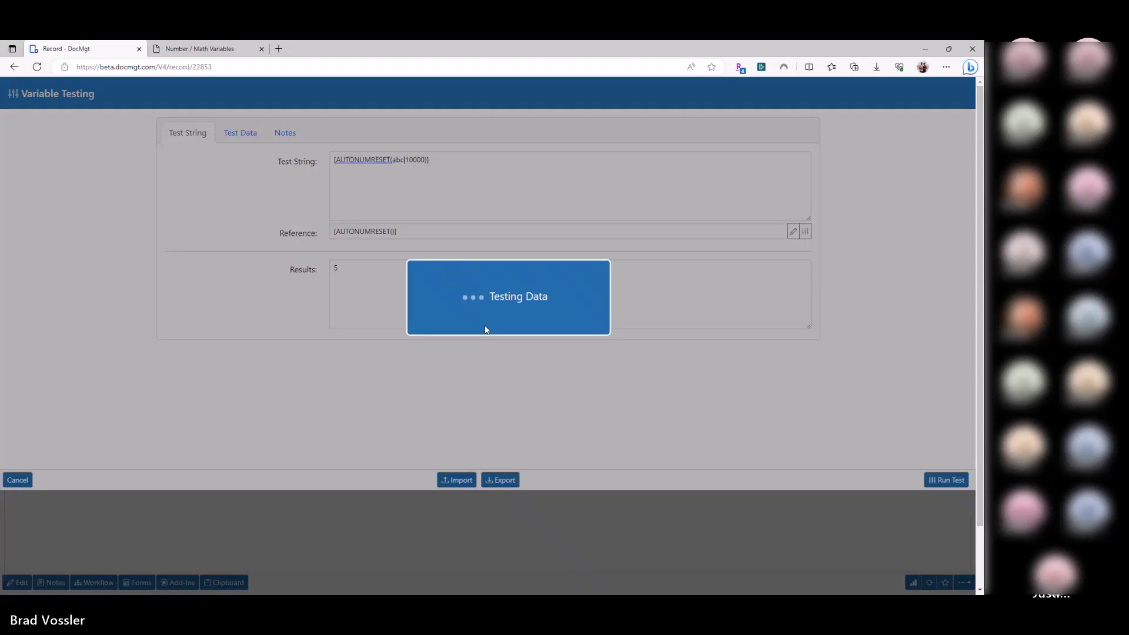
# Step: Change the test string back to [AUTONUM(abc)] and run the test three times
pyautogui.click(410, 160)
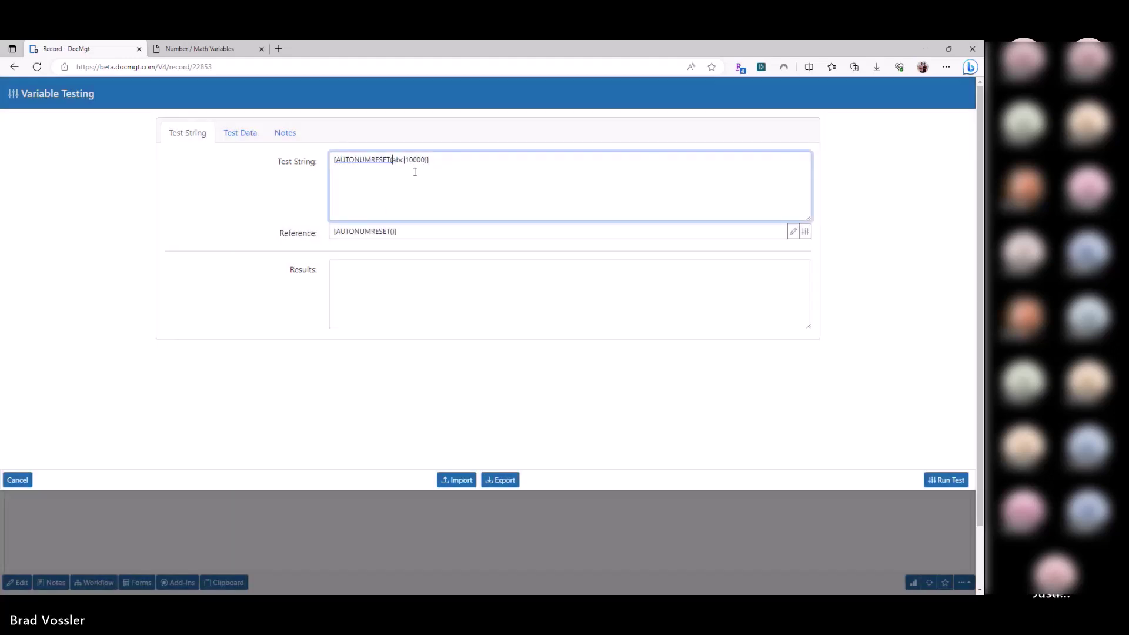
pyautogui.hotkey('ctrl', 'Right')
pyautogui.press('BackSpace')
pyautogui.press('BackSpace')
pyautogui.press('BackSpace')
pyautogui.press('BackSpace')
pyautogui.press('BackSpace')
pyautogui.hotkey('ctrl', 'Right')
pyautogui.hotkey('shift', 'End')
pyautogui.write('0)]')
pyautogui.press('Delete')
pyautogui.click(943, 479)
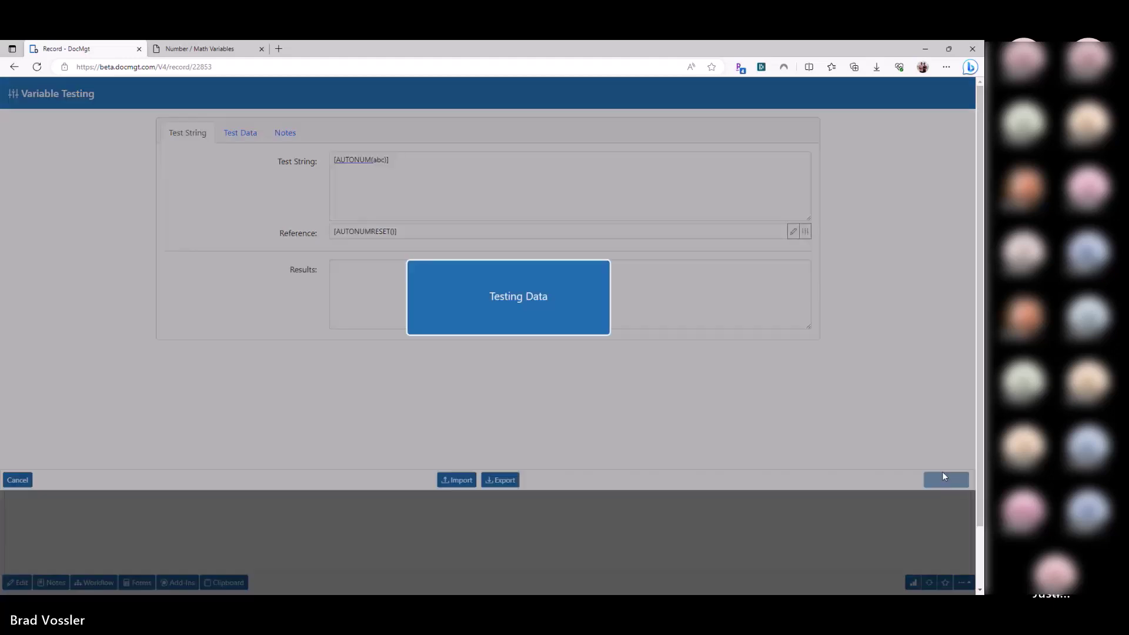
pyautogui.click(942, 478)
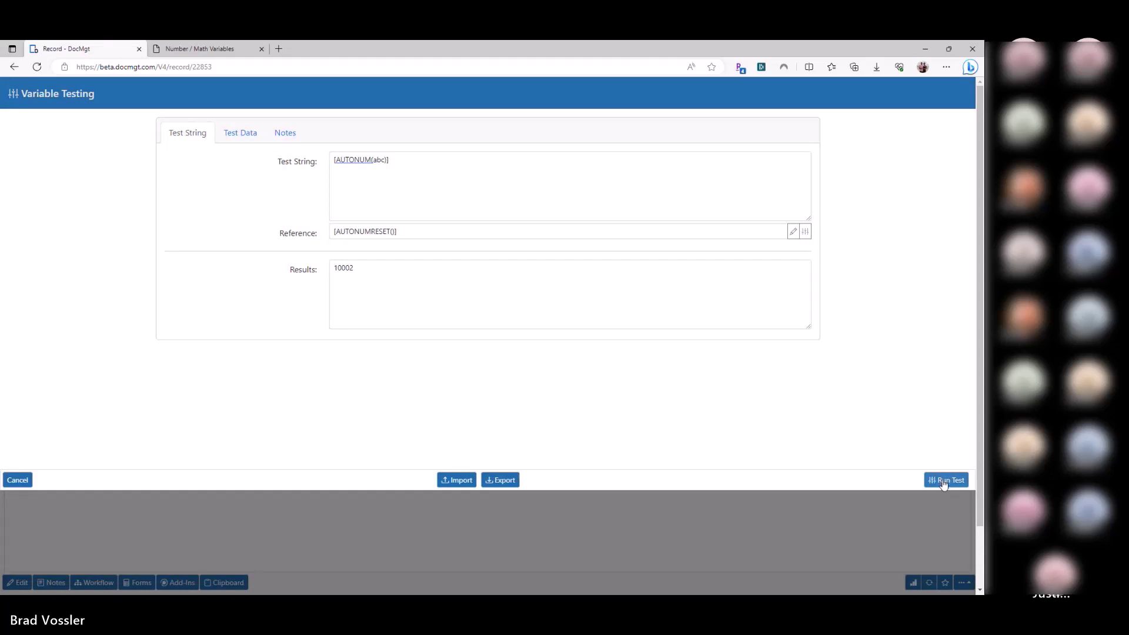
pyautogui.click(945, 479)
# Step: Filter the available variables by autonum and review the AUTONUM variable descriptions
pyautogui.click(805, 231)
pyautogui.write('autobnu')
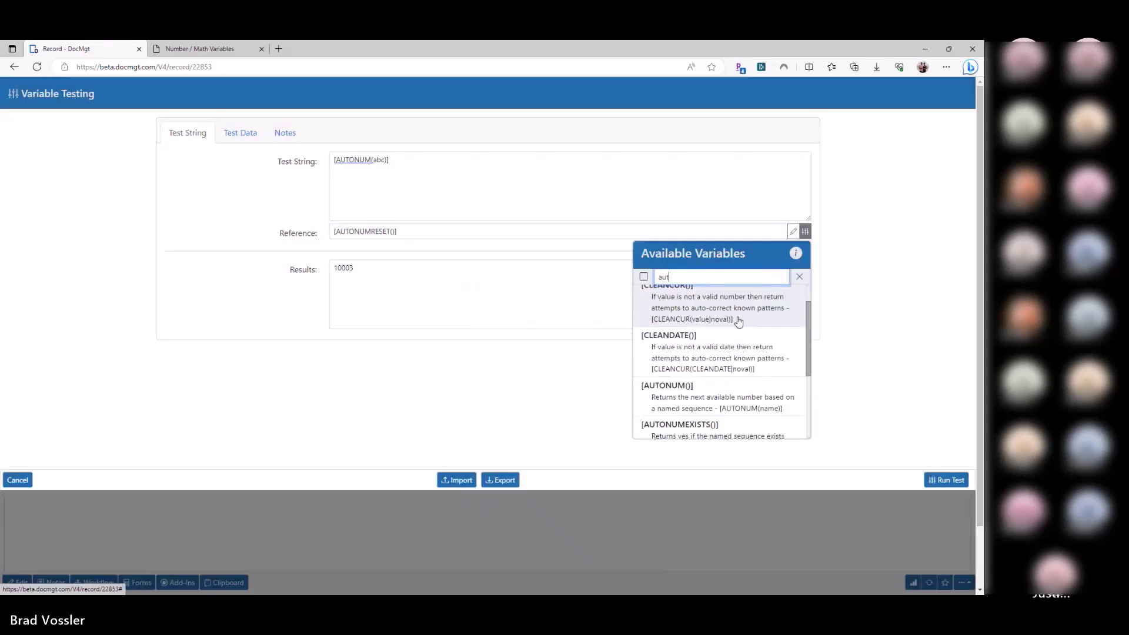
pyautogui.press('BackSpace')
pyautogui.press('BackSpace')
pyautogui.press('BackSpace')
pyautogui.write('num')
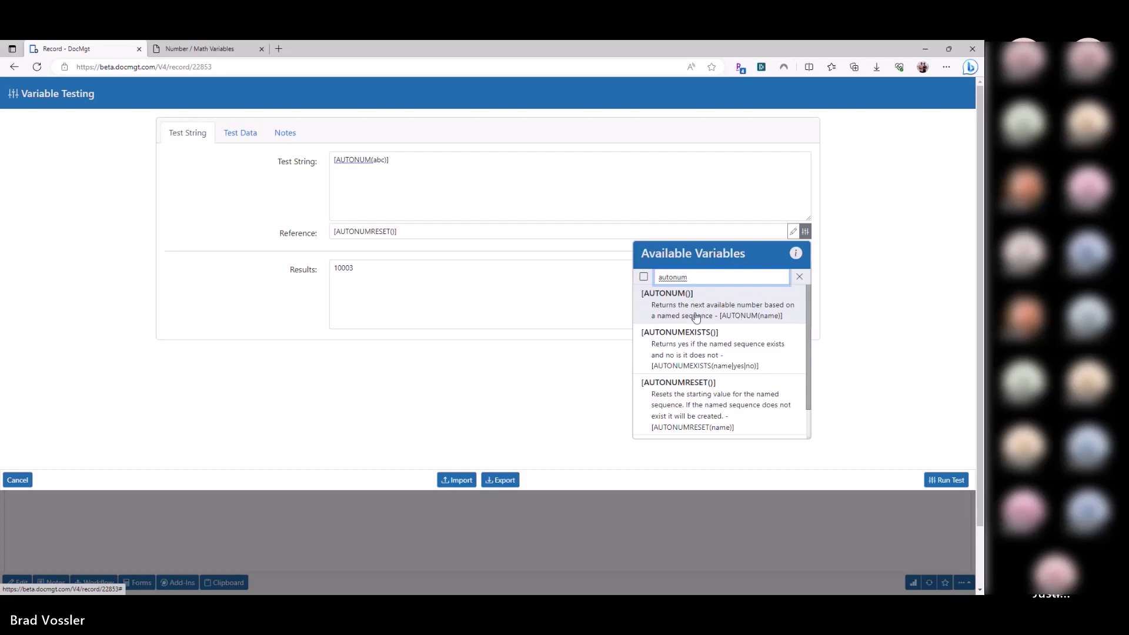
# Step: Replace the sequence name with Invoice, change it to PO so the string reads [AUTONUM(PO)], and close variable testing
pyautogui.doubleClick(379, 160)
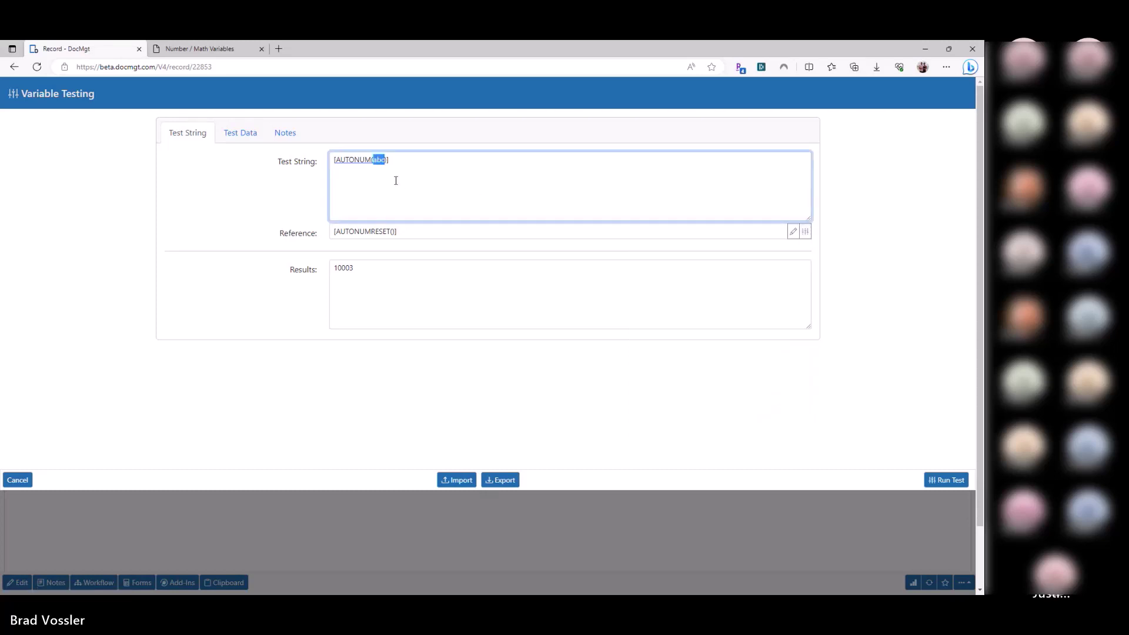
pyautogui.write('Invoice')
pyautogui.hotkey('ctrl', 'shift', 'Left')
pyautogui.write('Po')
pyautogui.press('BackSpace')
pyautogui.write('O')
pyautogui.press('Escape')
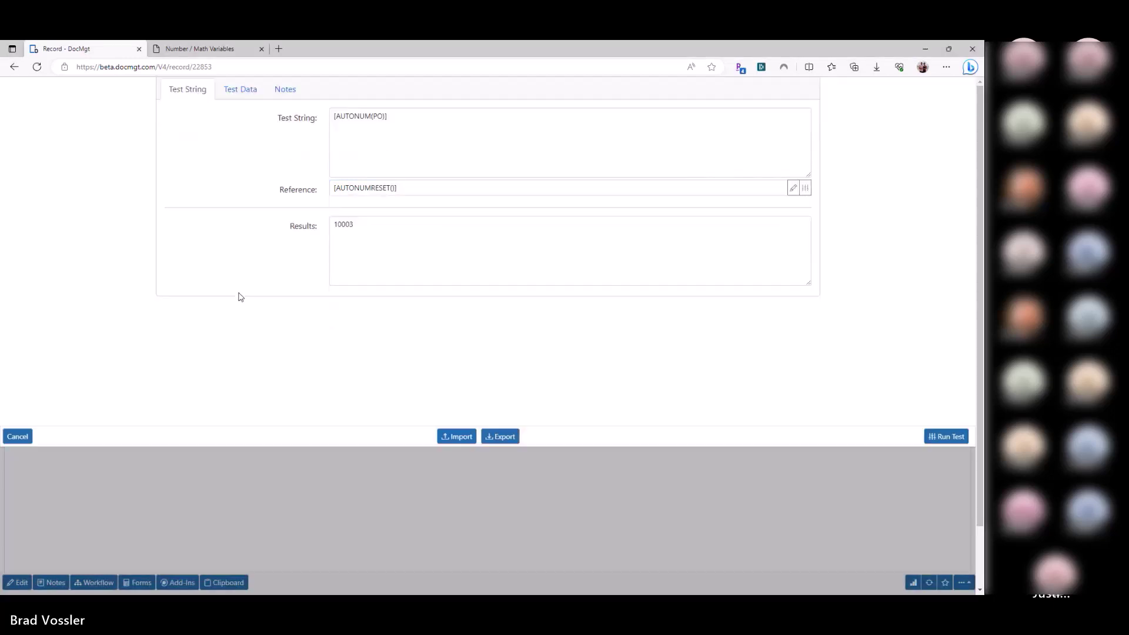
pyautogui.click(76, 92)
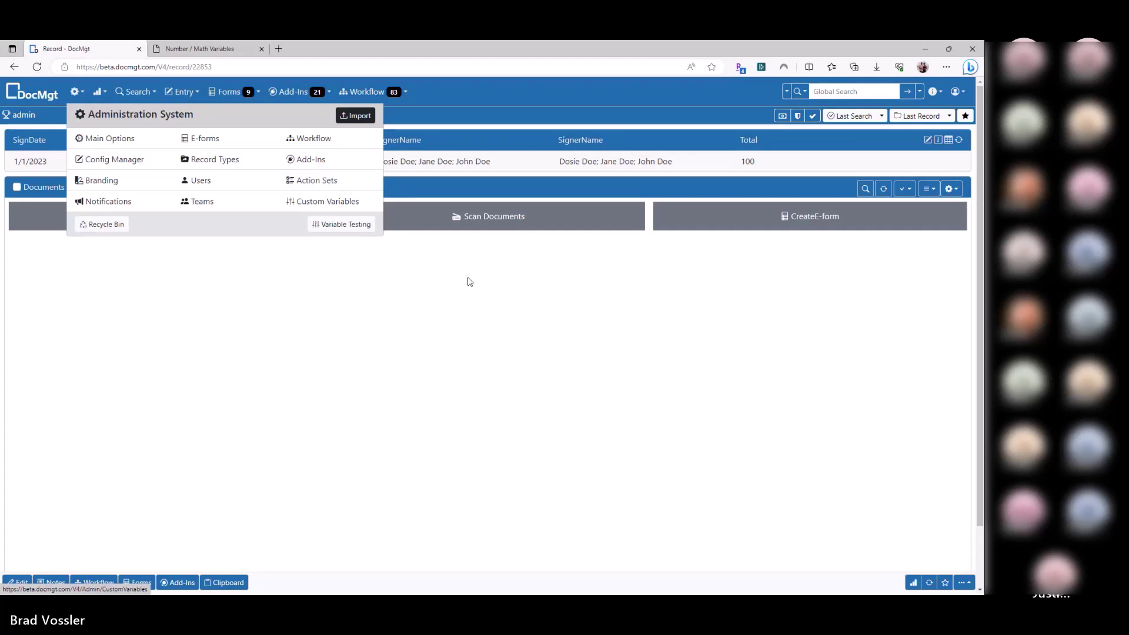
pyautogui.click(485, 310)
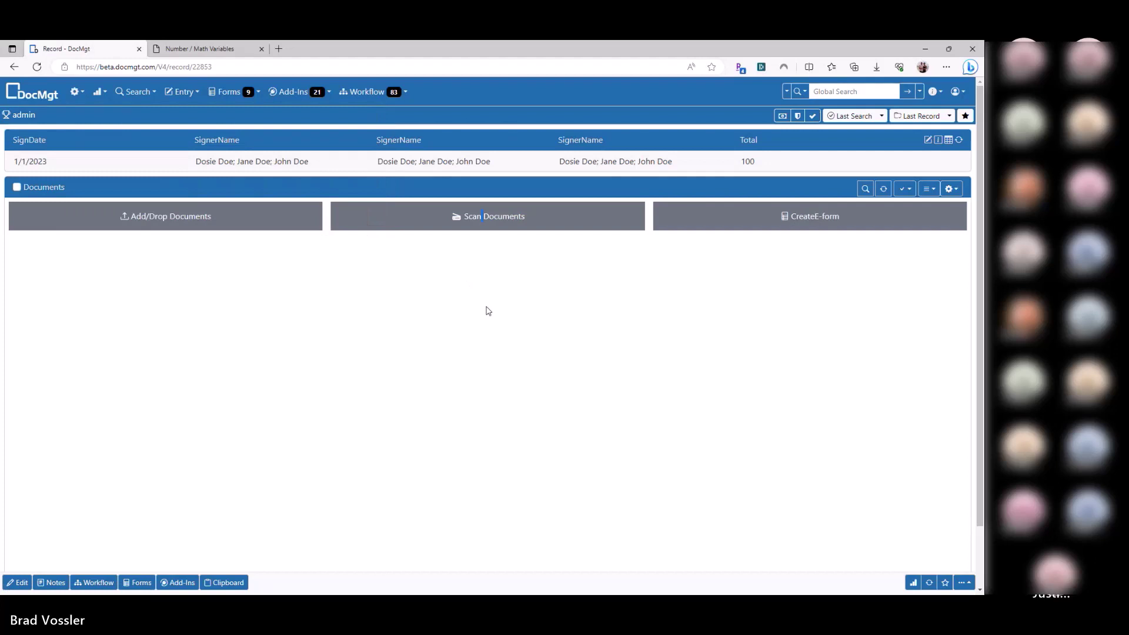
# Step: Run an AP-Invoices search without criteria and sort the results by Invoice Date
pyautogui.click(800, 91)
pyautogui.click(689, 201)
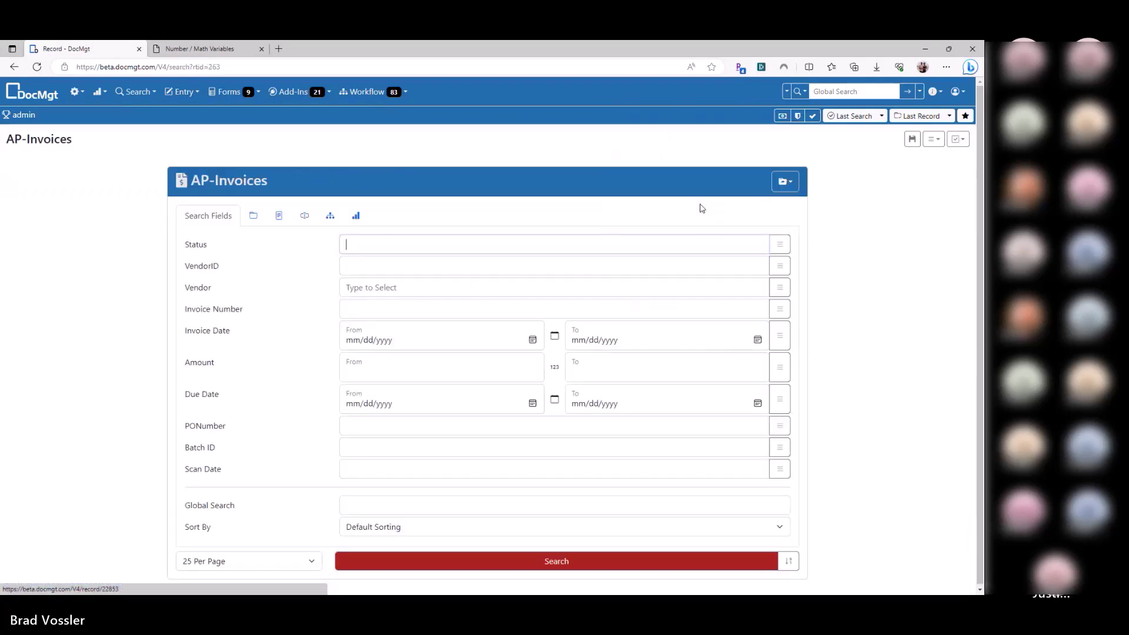
pyautogui.click(531, 562)
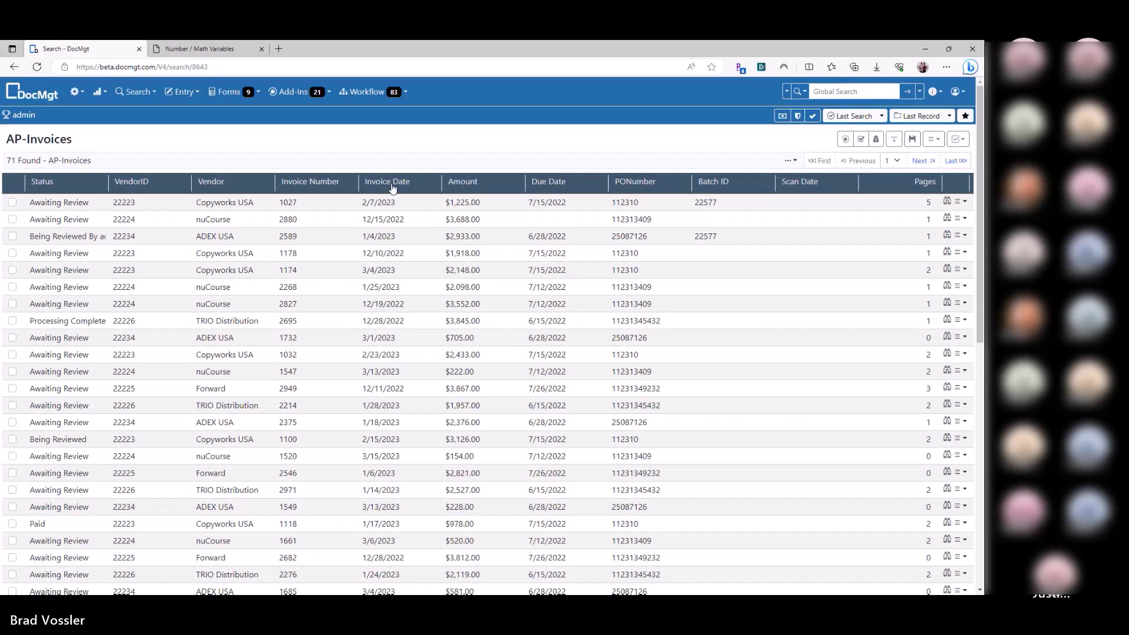
pyautogui.click(406, 194)
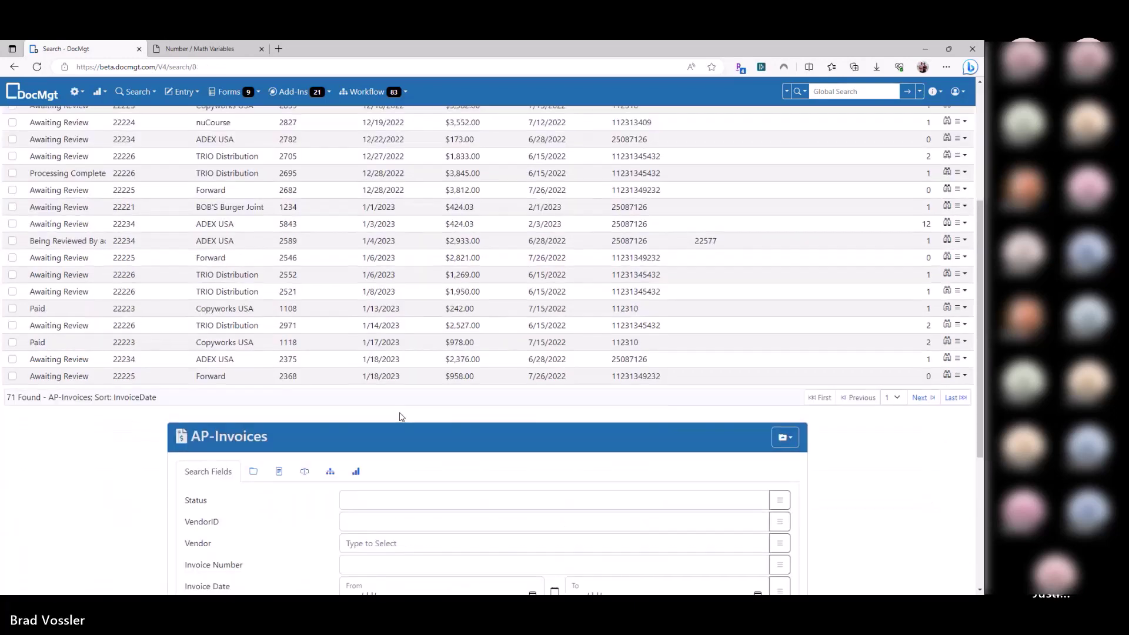
pyautogui.scroll(4, 402, 416)
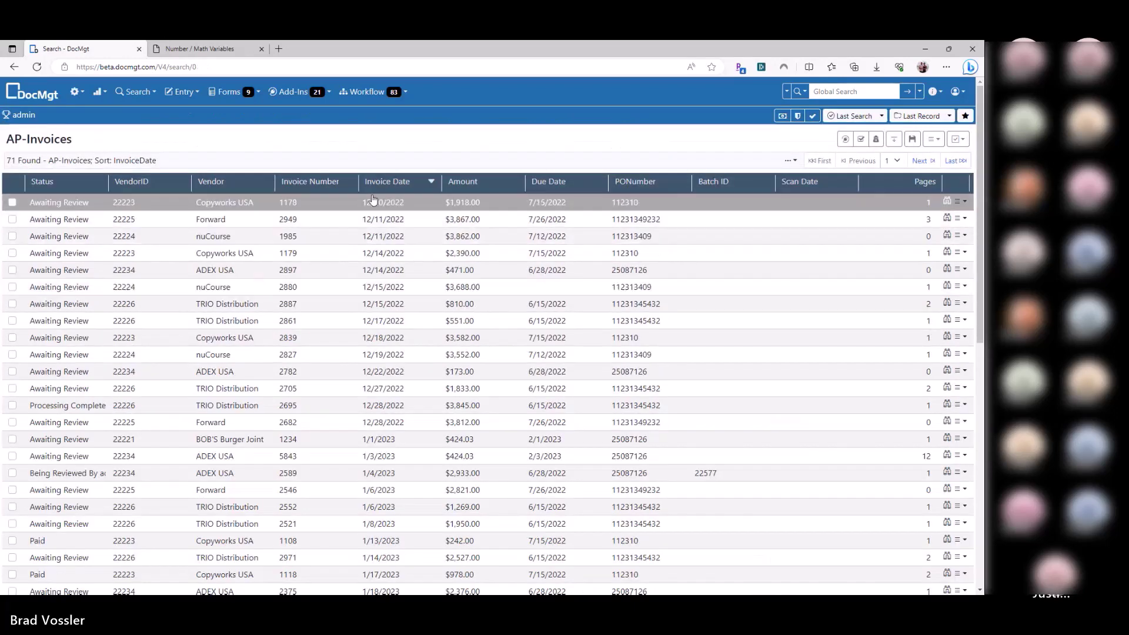
# Step: Set the start of the Invoice Date range in the AP-Invoices search to 12/01/2022
pyautogui.scroll(-7, 470, 517)
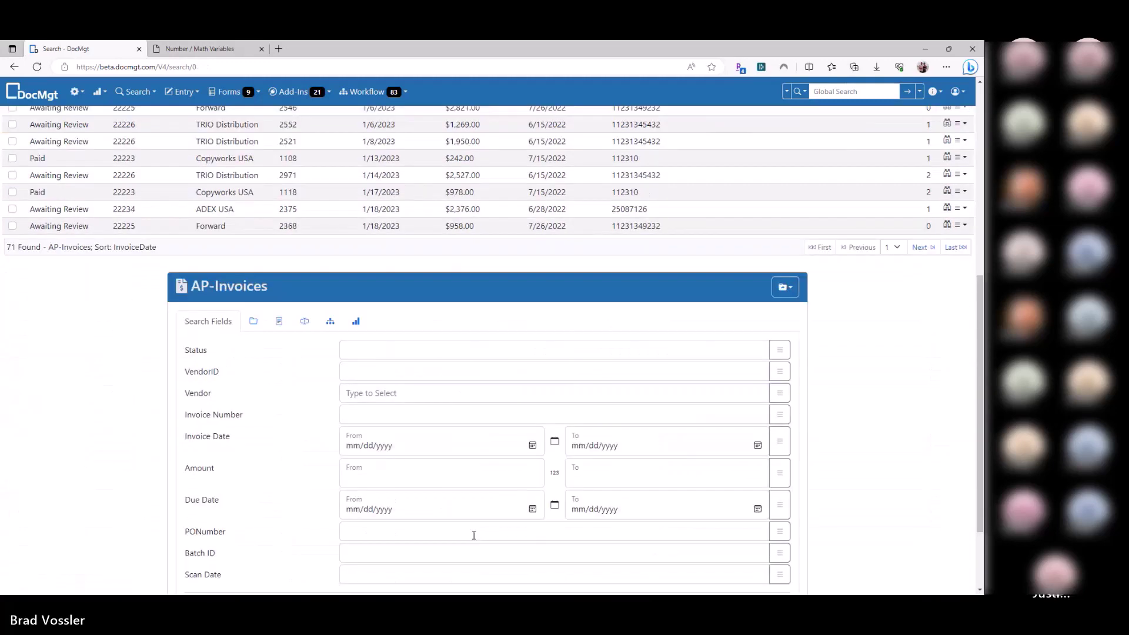
pyautogui.click(532, 441)
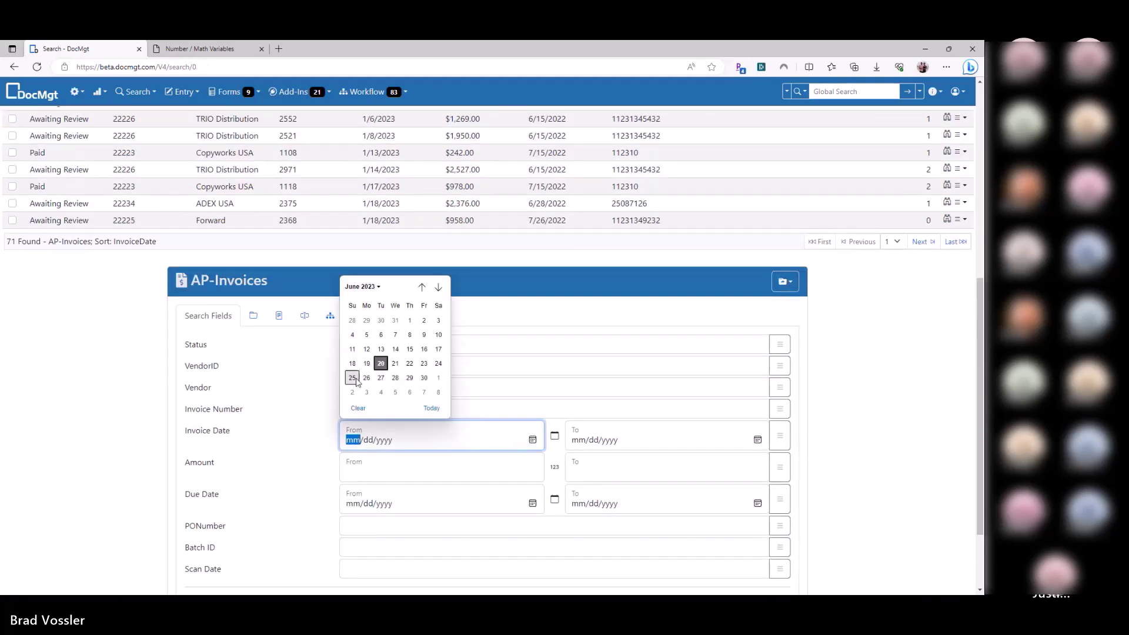
pyautogui.click(421, 287)
pyautogui.click(422, 287)
pyautogui.click(421, 287)
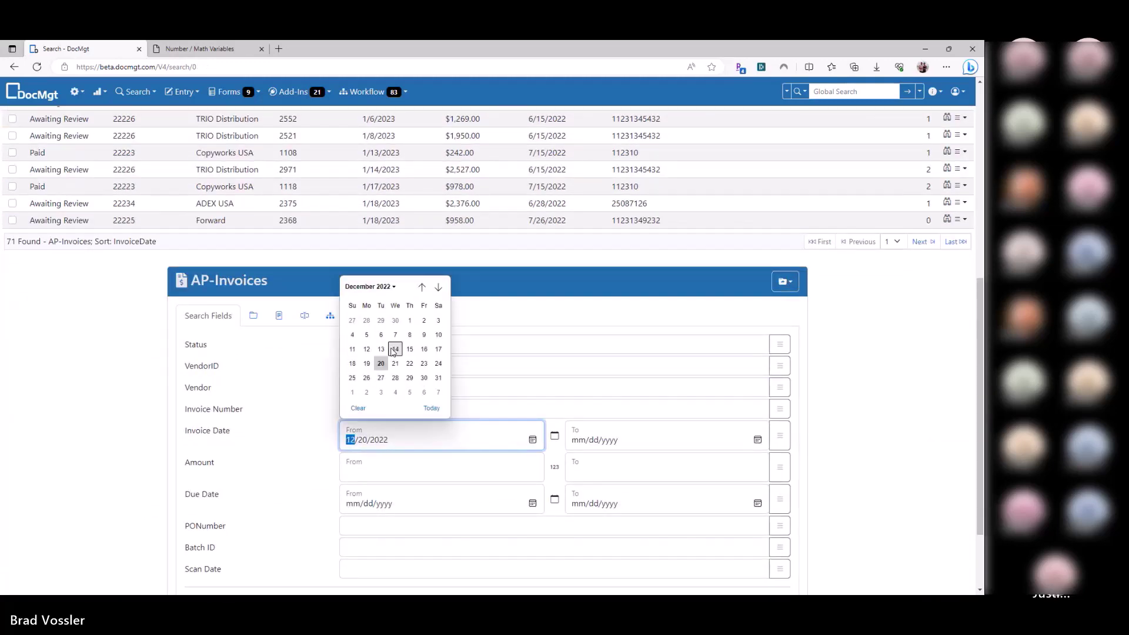
pyautogui.click(409, 320)
# Step: Set the end of the Invoice Date range to 12/31/2022 and run the search
pyautogui.click(757, 440)
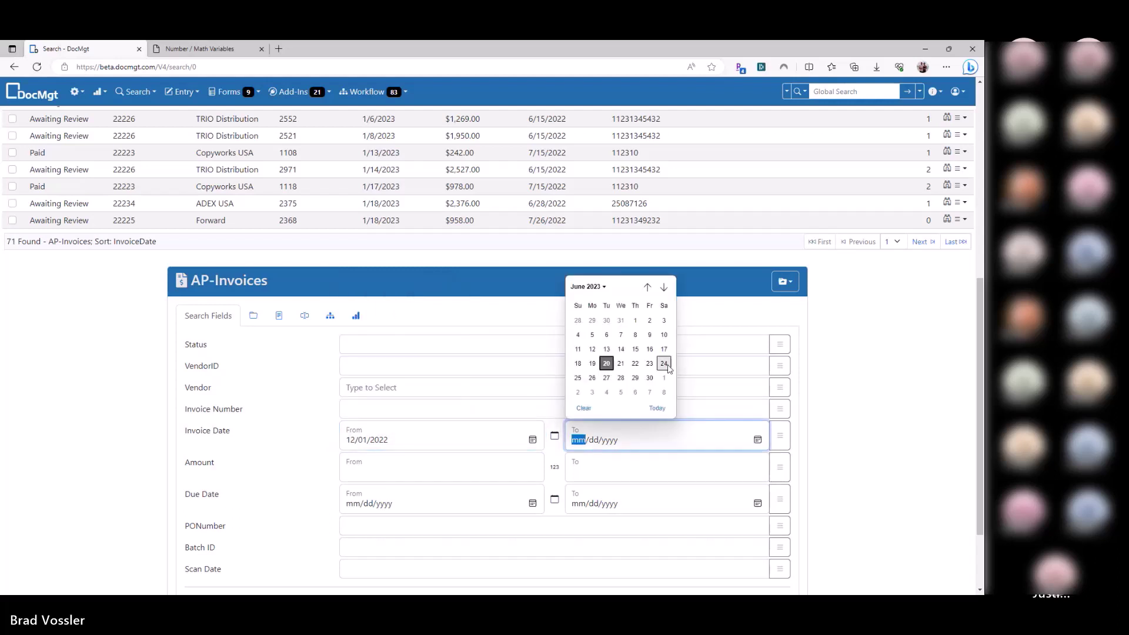
pyautogui.click(647, 287)
pyautogui.click(647, 287)
pyautogui.click(647, 287)
pyautogui.click(647, 287)
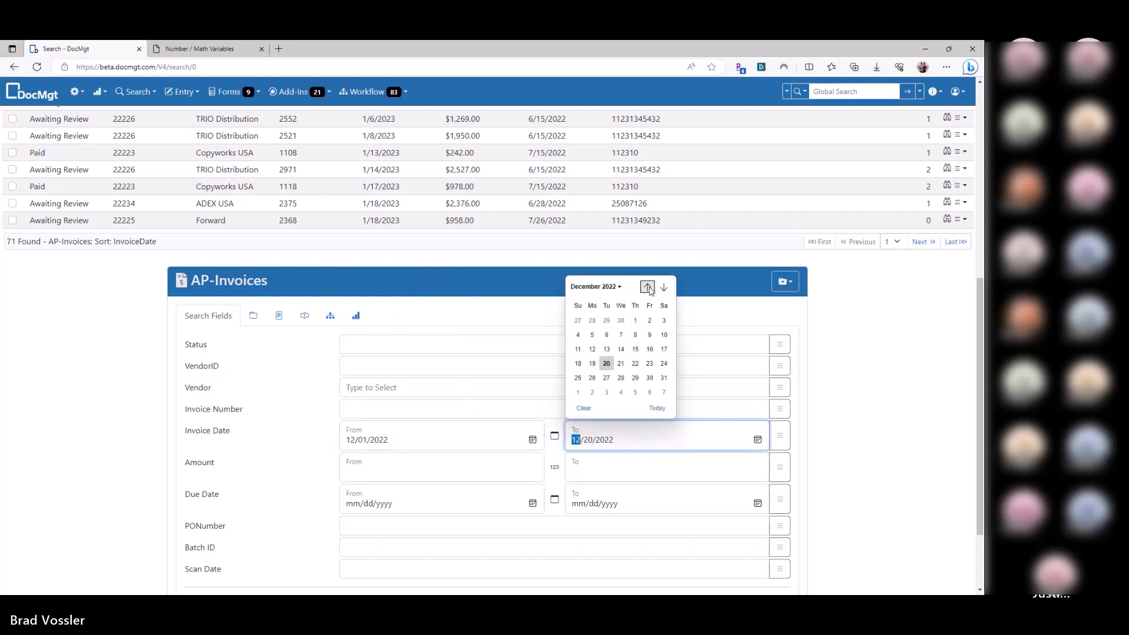
pyautogui.click(663, 377)
pyautogui.scroll(-2, 481, 474)
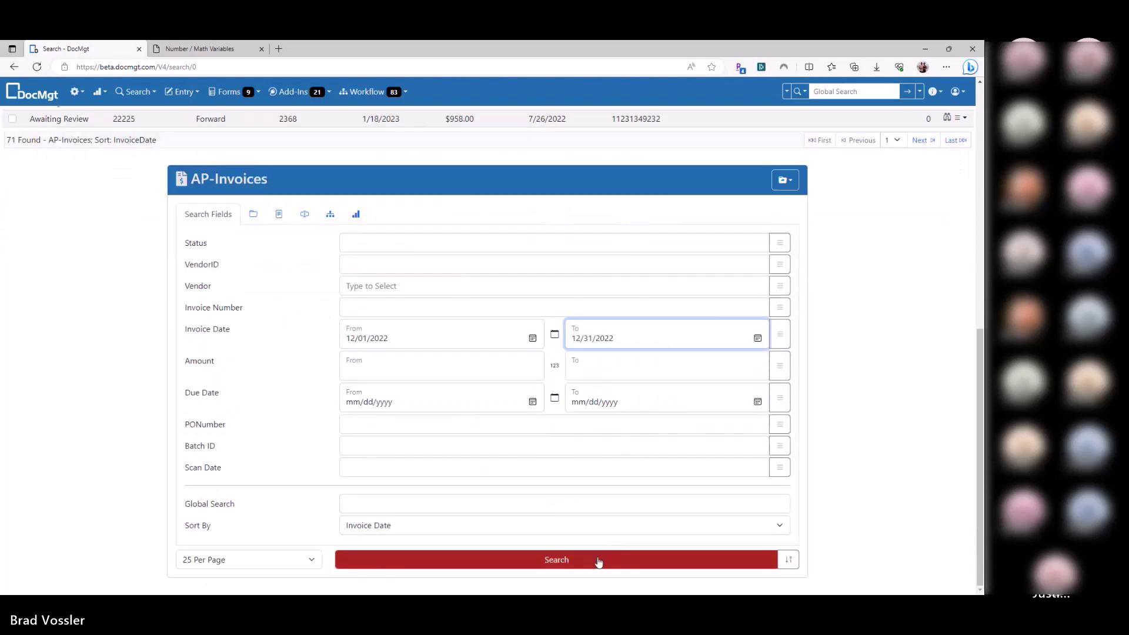
pyautogui.click(600, 561)
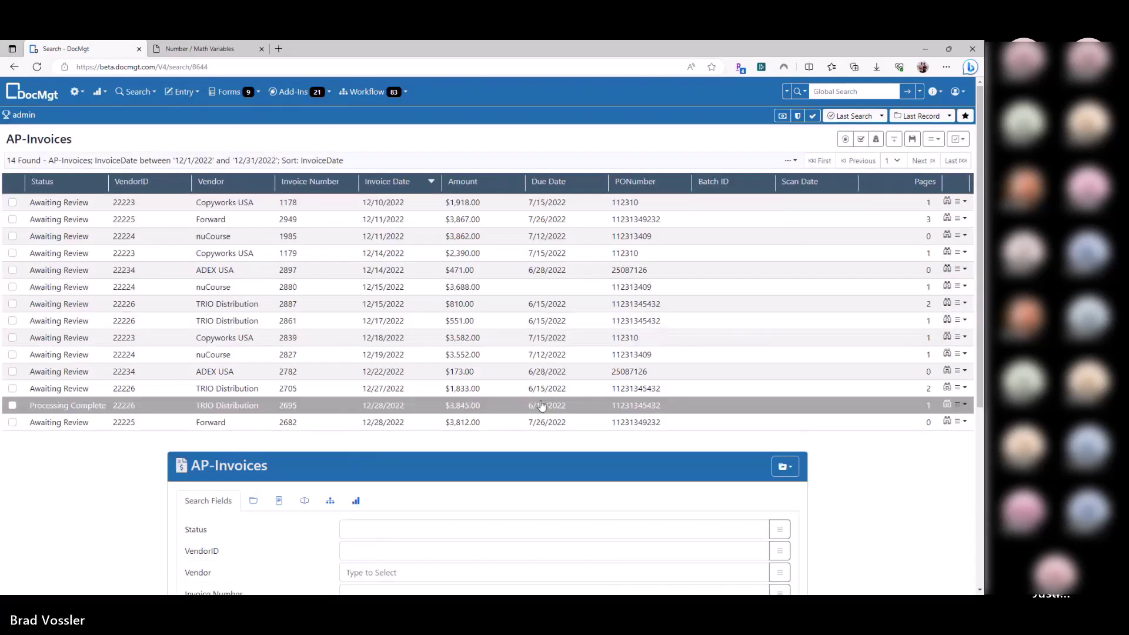
# Step: Switch the Invoice Date criteria to variable entry, set the range from [DATE(-90)] to [DATE], and run the search
pyautogui.scroll(-5, 537, 400)
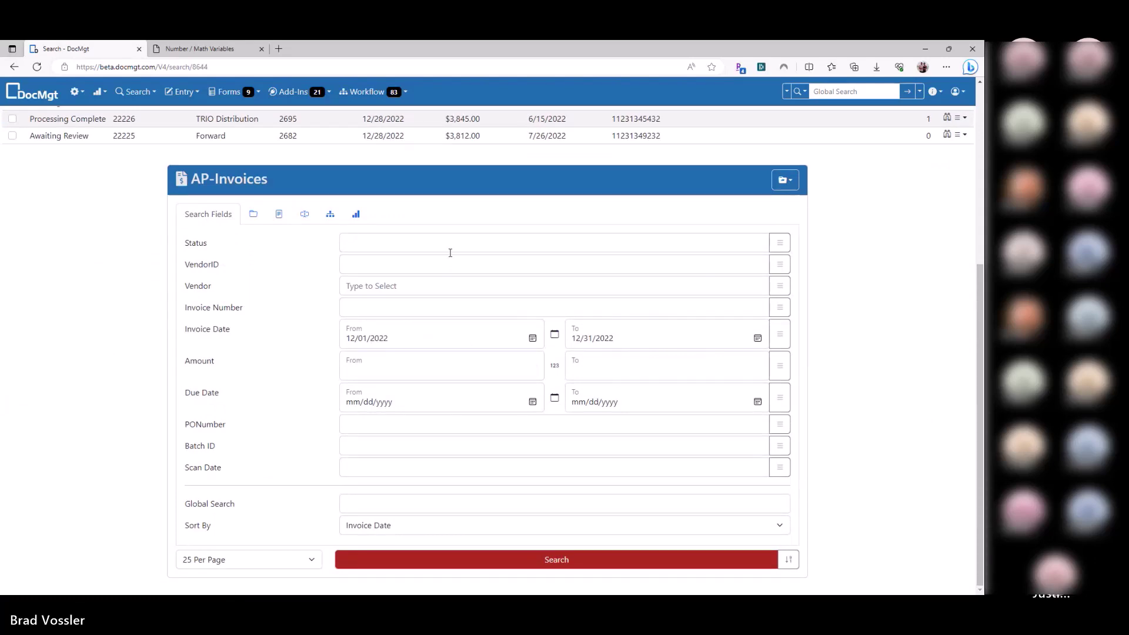
pyautogui.click(555, 334)
pyautogui.moveTo(385, 339); pyautogui.dragTo(328, 346)
pyautogui.write('[DATE')
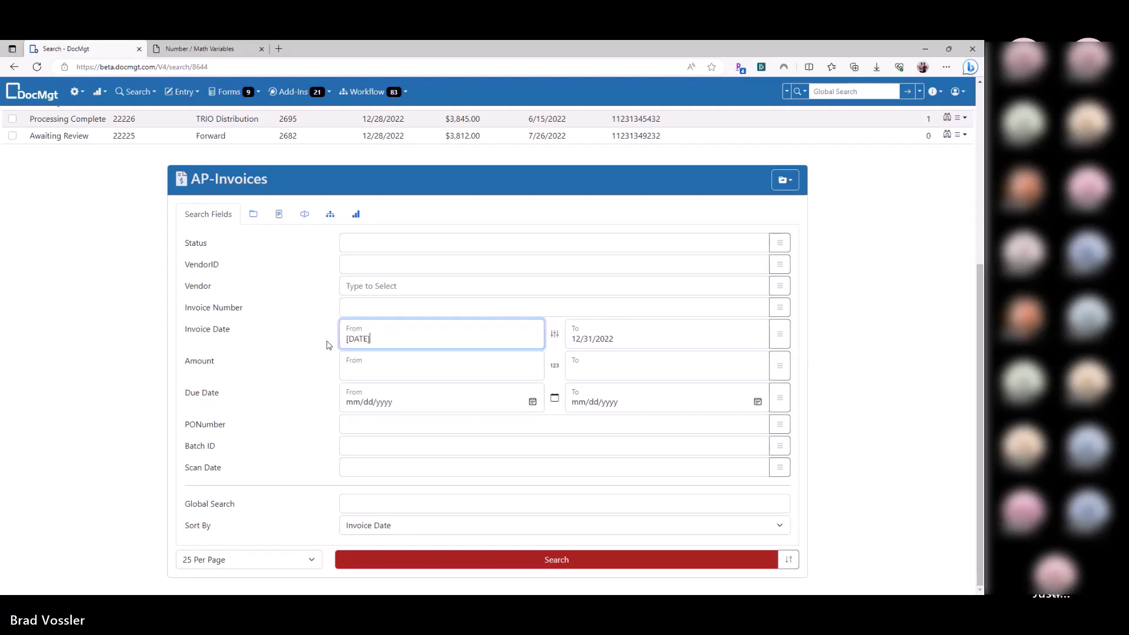
pyautogui.write('(-90)]')
pyautogui.press('Tab')
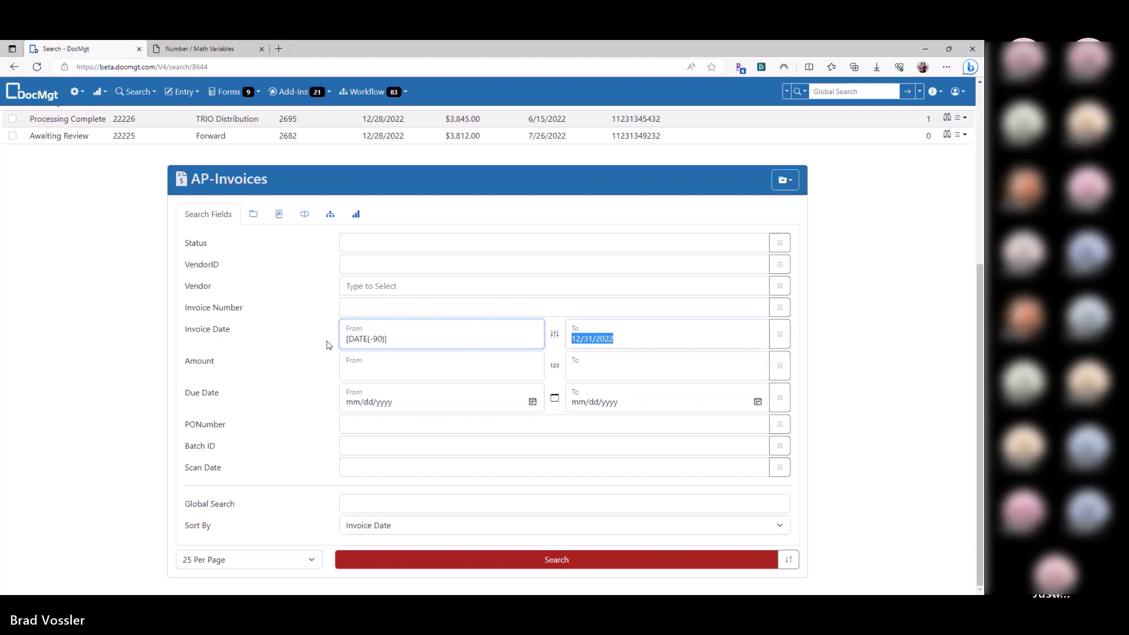
pyautogui.write('[DATE')
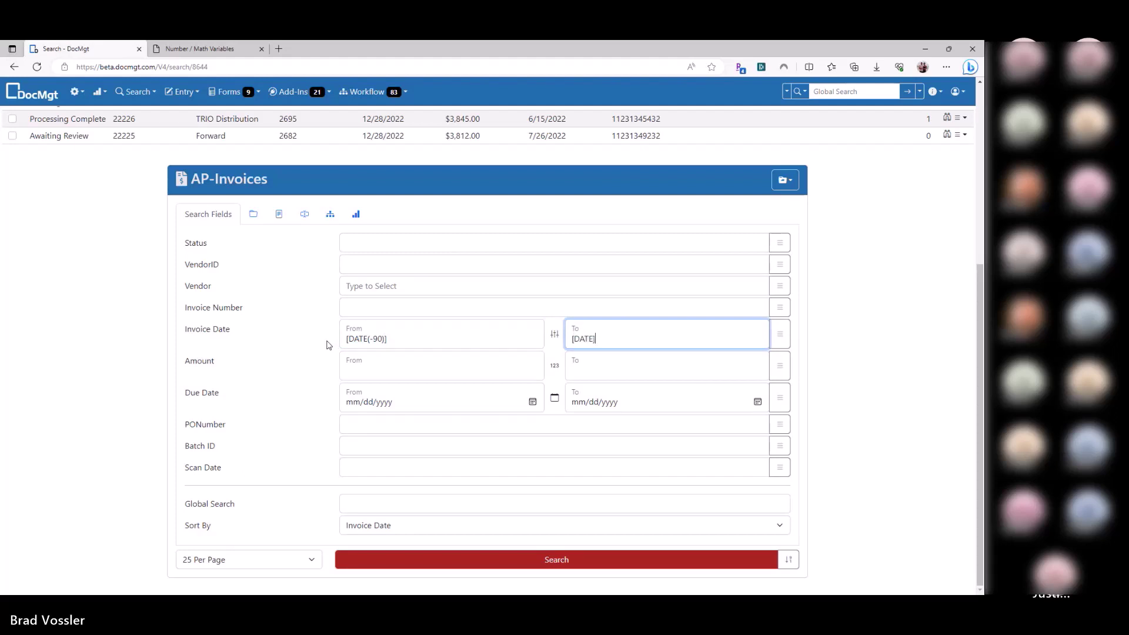
pyautogui.click(558, 565)
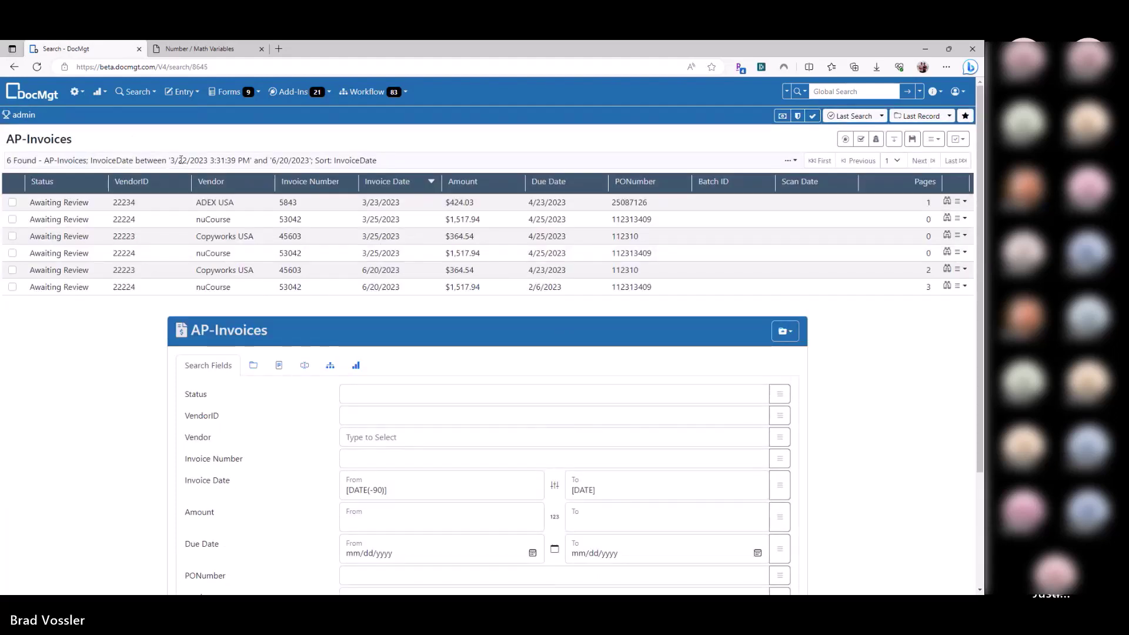
# Step: Check the resolved dates in the search summary and select the -90 offset in the starting Invoice Date
pyautogui.moveTo(171, 160); pyautogui.dragTo(306, 160)
pyautogui.doubleClick(182, 160)
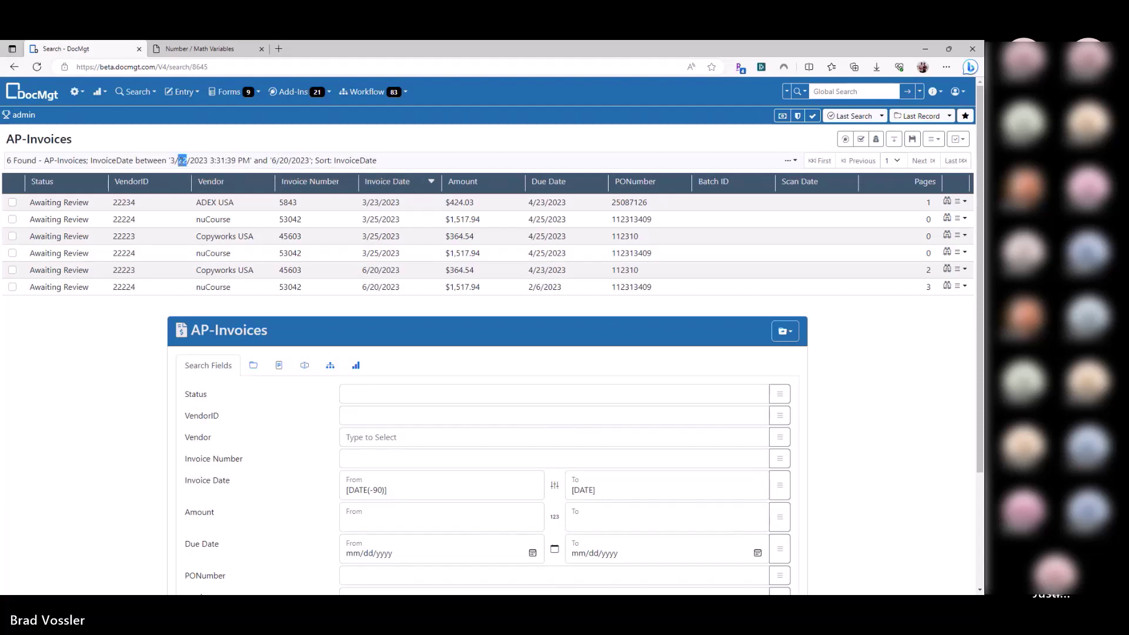
pyautogui.scroll(-2, 300, 441)
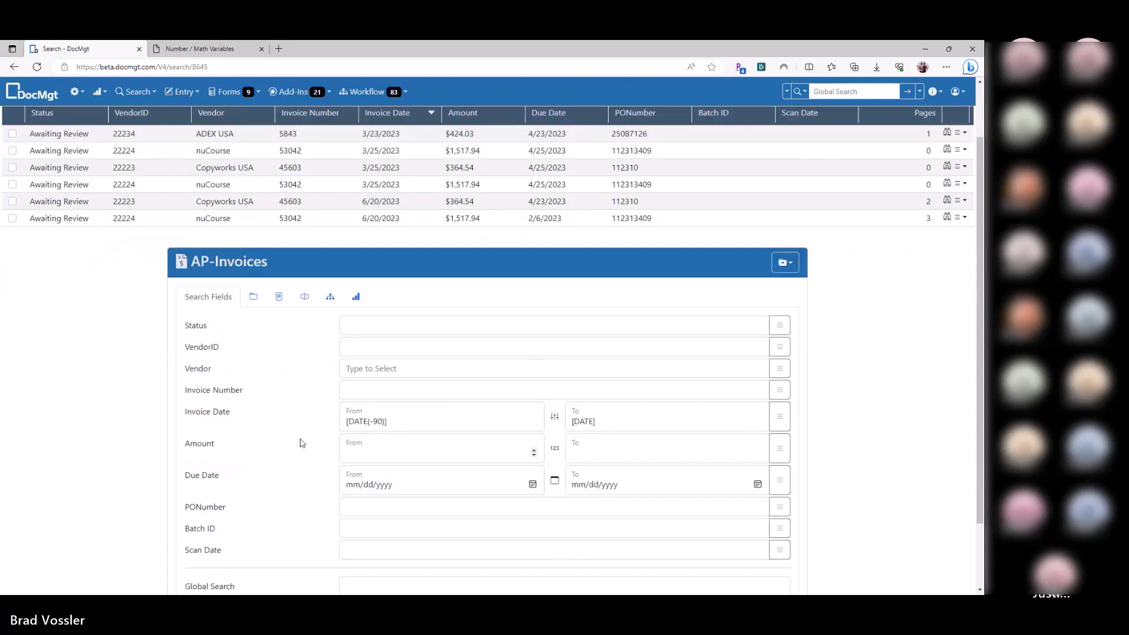
pyautogui.click(363, 414)
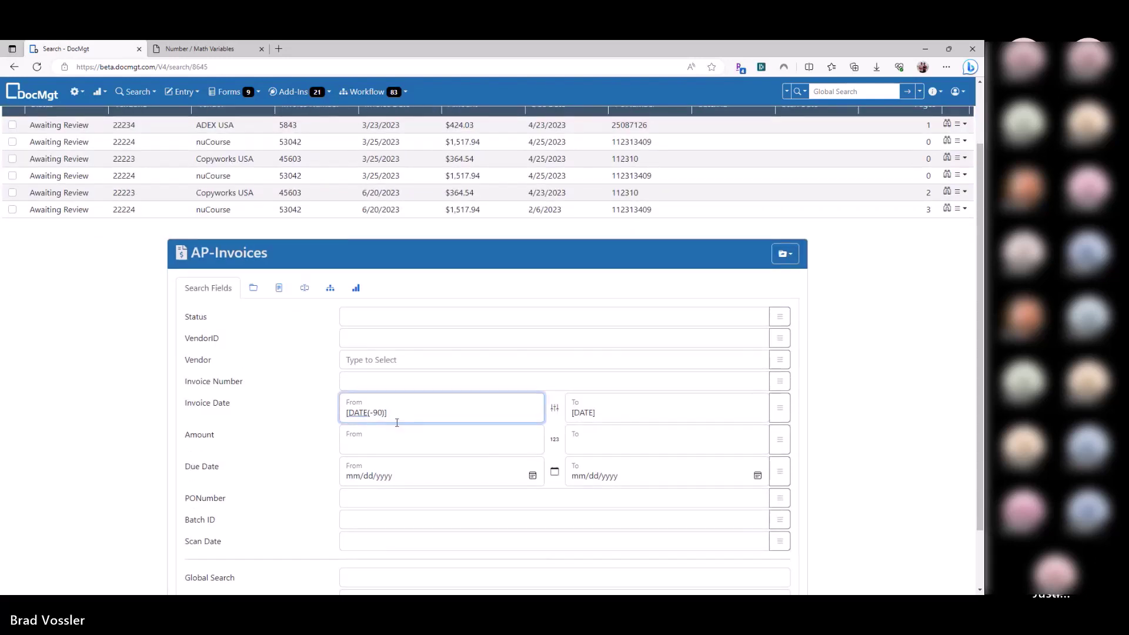
pyautogui.moveTo(369, 414); pyautogui.dragTo(381, 415)
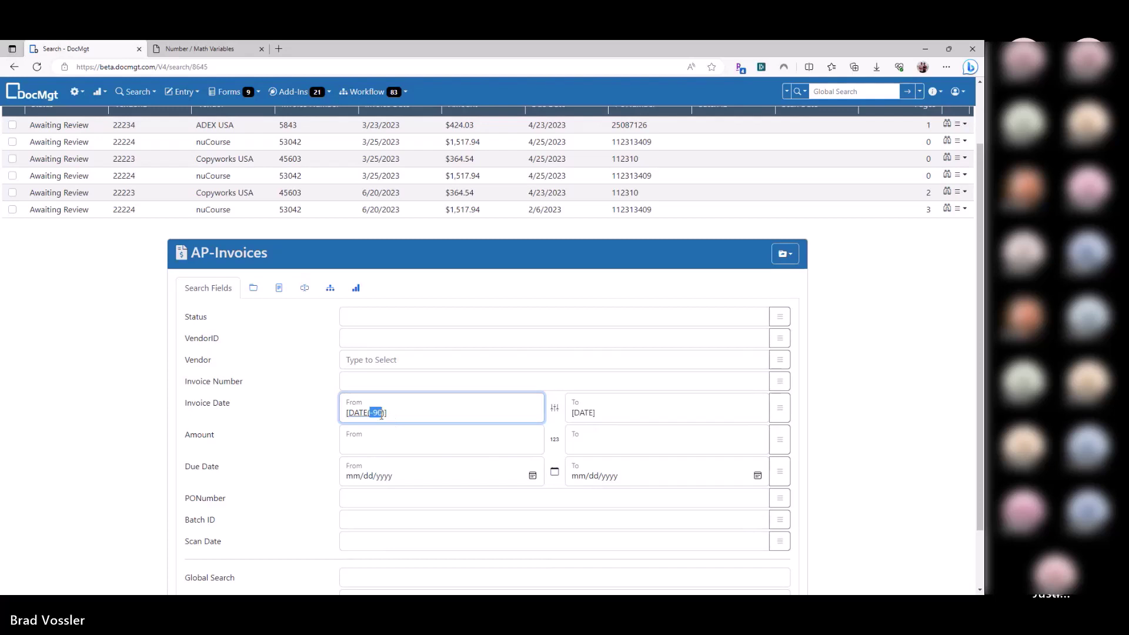
pyautogui.press('Home')
pyautogui.write('[DATE(')
pyautogui.press('BackSpace')
pyautogui.write('ADD(')
pyautogui.hotkey('shift', 'Home')
pyautogui.press('BackSpace')
pyautogui.moveTo(390, 412); pyautogui.dragTo(346, 411)
pyautogui.click(647, 414)
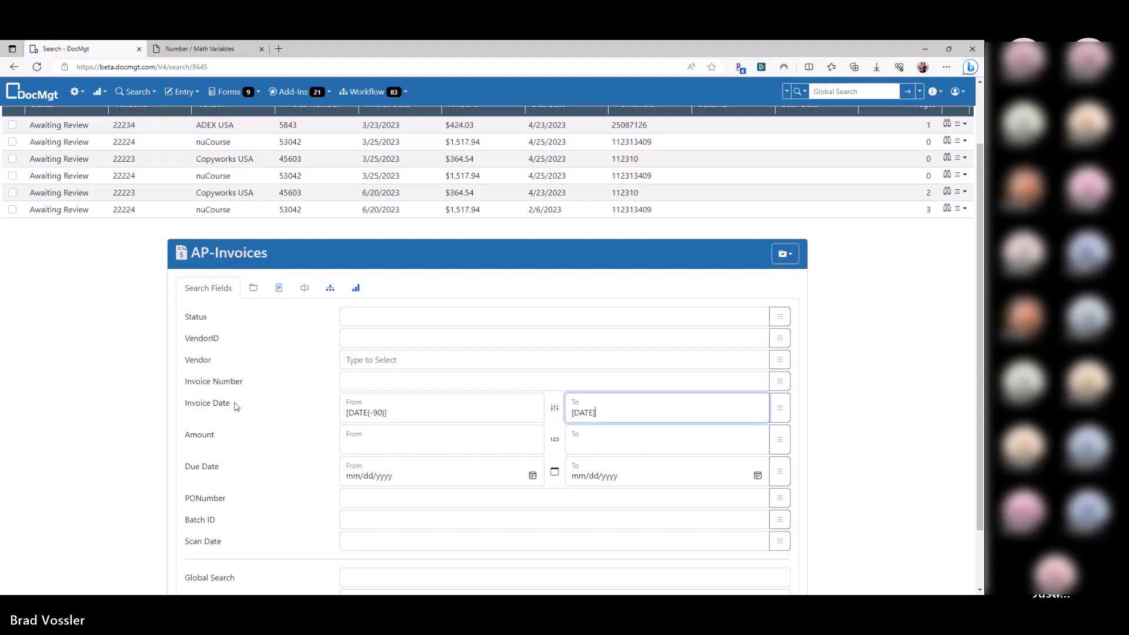
# Step: Save the AP-Invoices search under the name Last 90 Days Invoices
pyautogui.scroll(2, 234, 404)
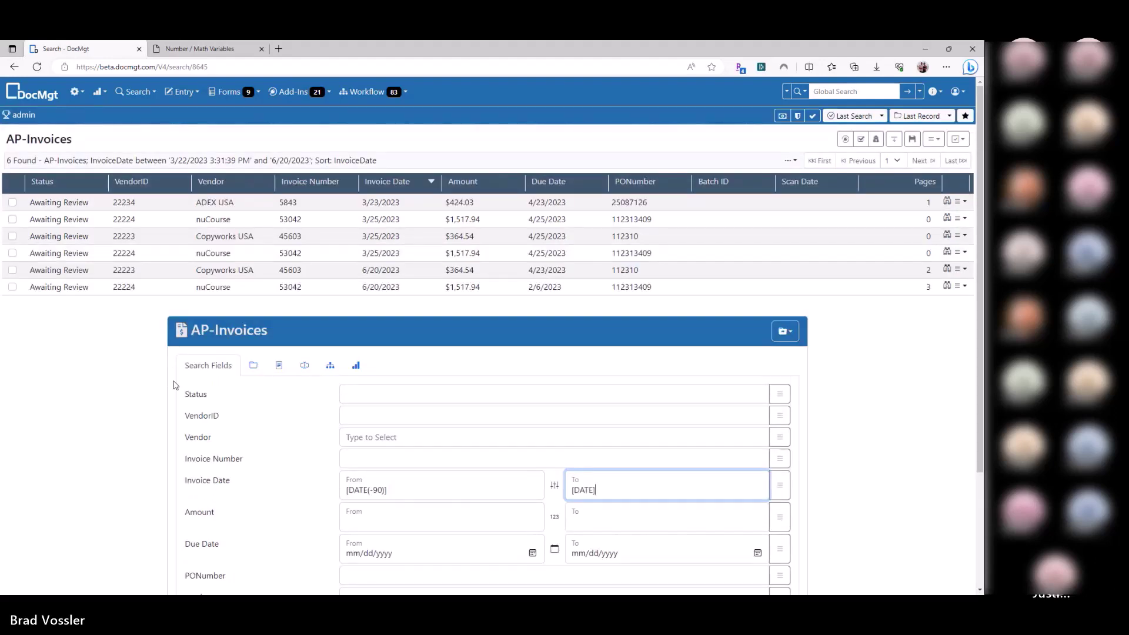
pyautogui.click(139, 392)
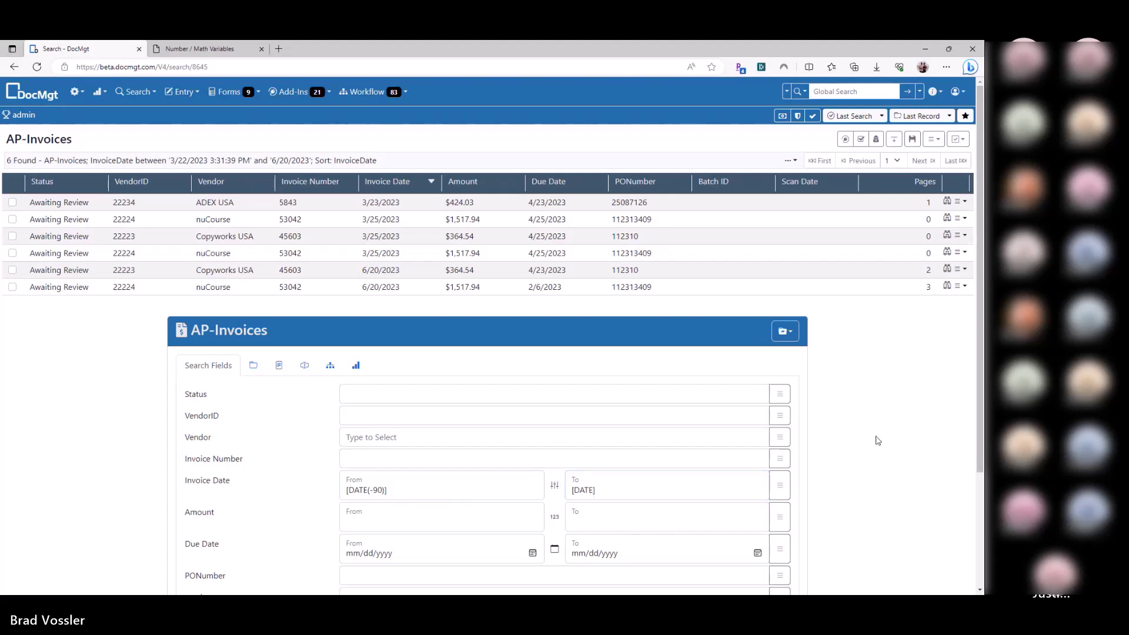
pyautogui.scroll(-1, 885, 425)
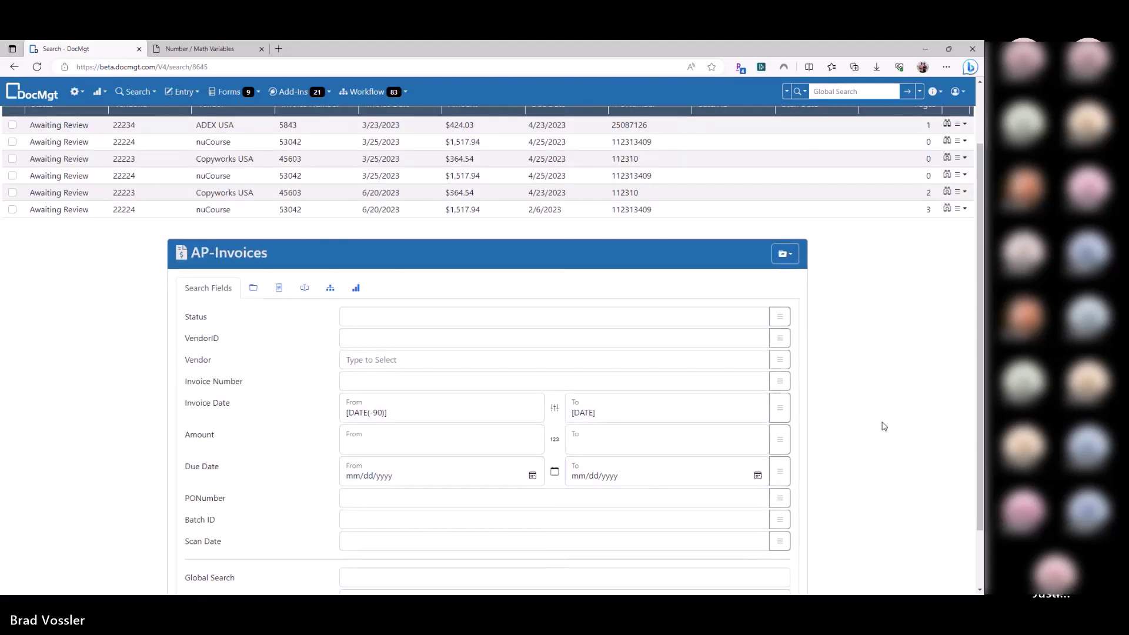
pyautogui.tripleClick(401, 415)
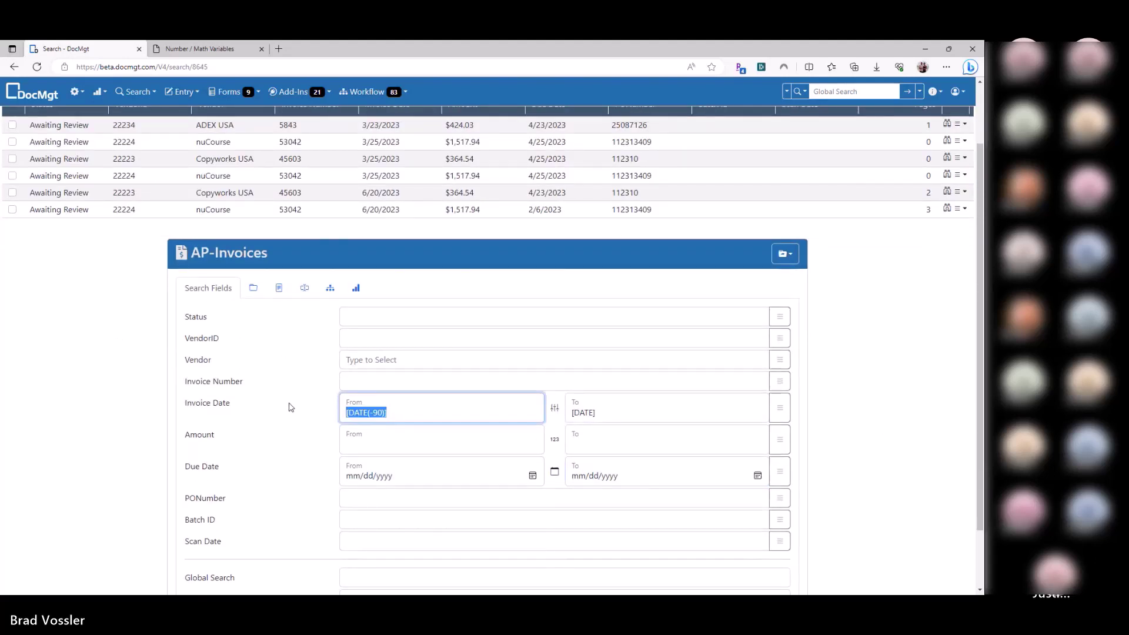
pyautogui.scroll(1, 293, 408)
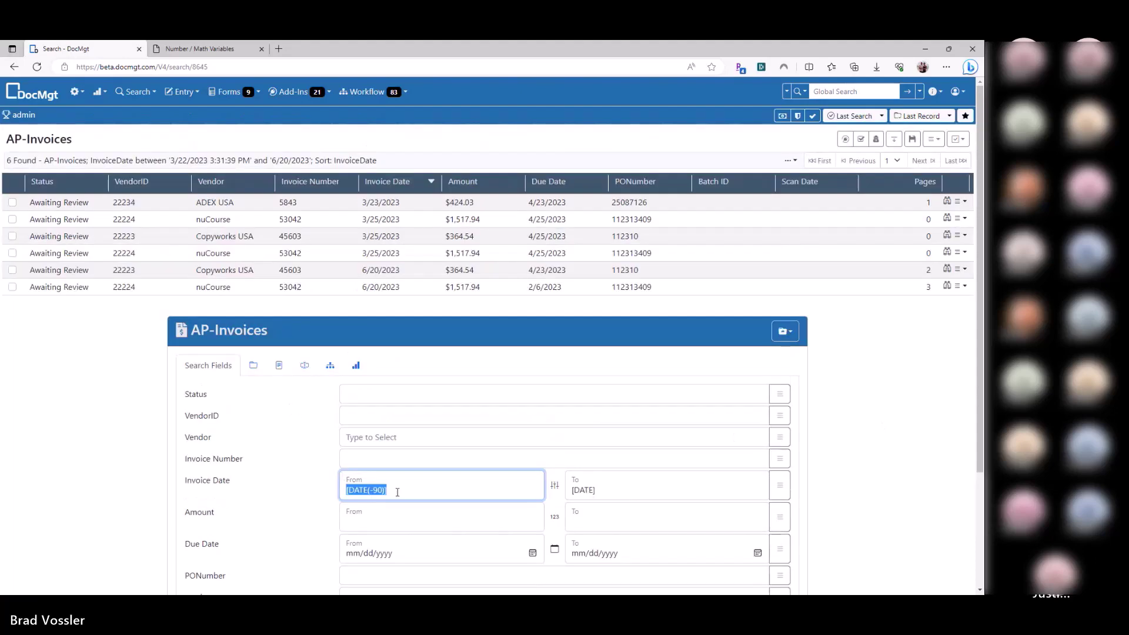
pyautogui.click(913, 139)
pyautogui.write('Last 90 ')
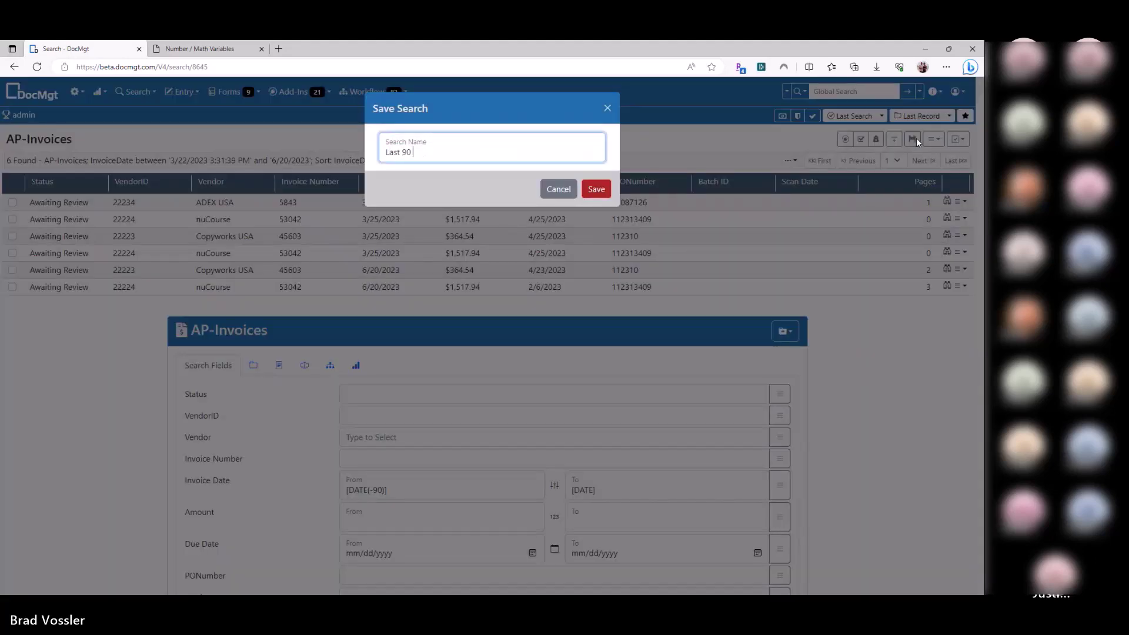
pyautogui.write('DaysInvoices')
pyautogui.hotkey('ctrl', 'Left')
pyautogui.press('Return')
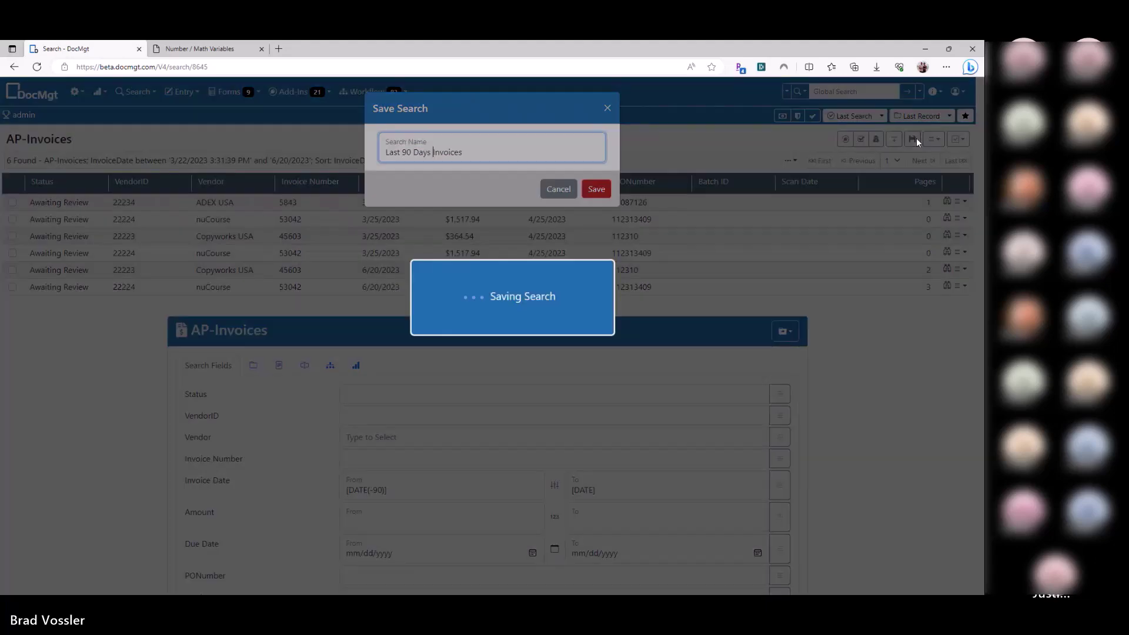
# Step: Compare the [DATE(-90)] and [DATE] Invoice Date criteria with the resolved dates in the search summary
pyautogui.scroll(-3, 186, 412)
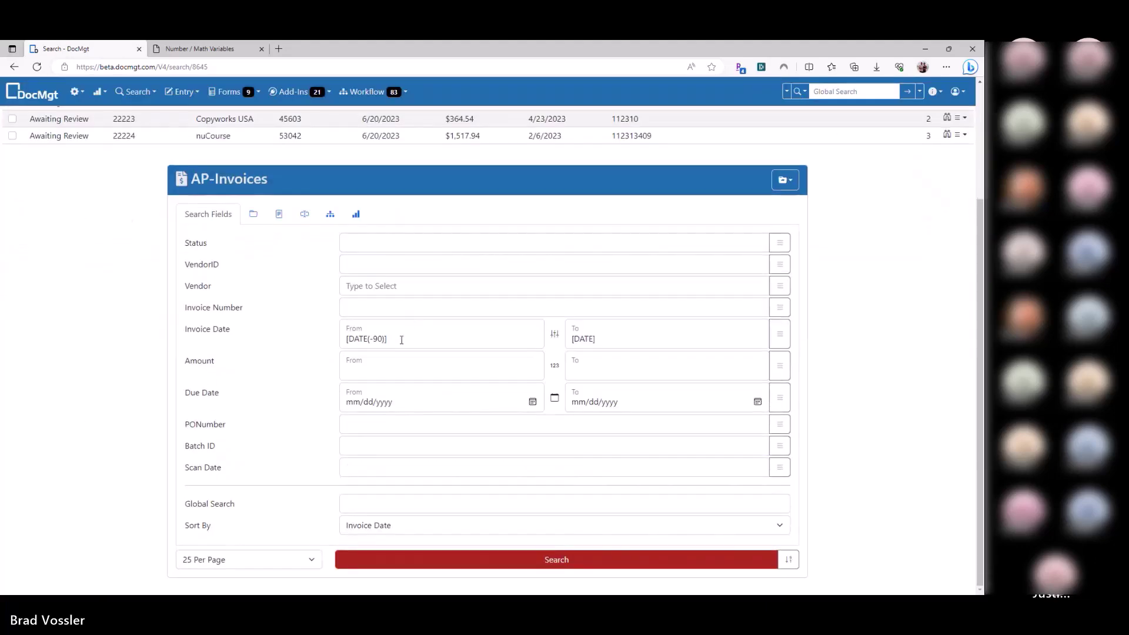
pyautogui.click(390, 333)
pyautogui.press('Tab')
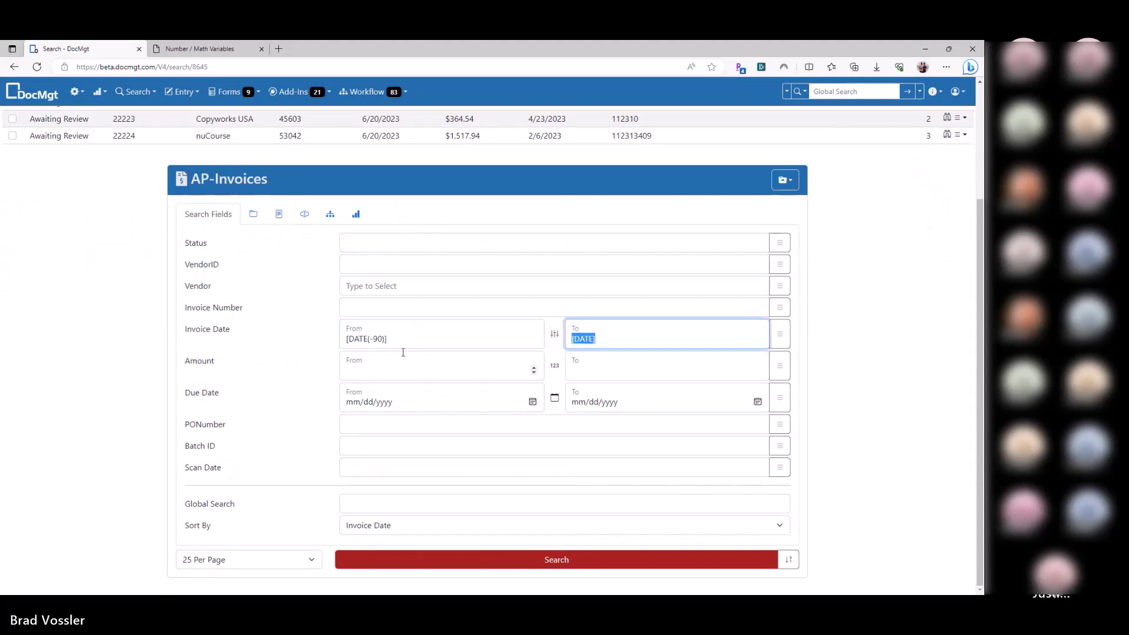
pyautogui.hotkey('shift', 'Tab')
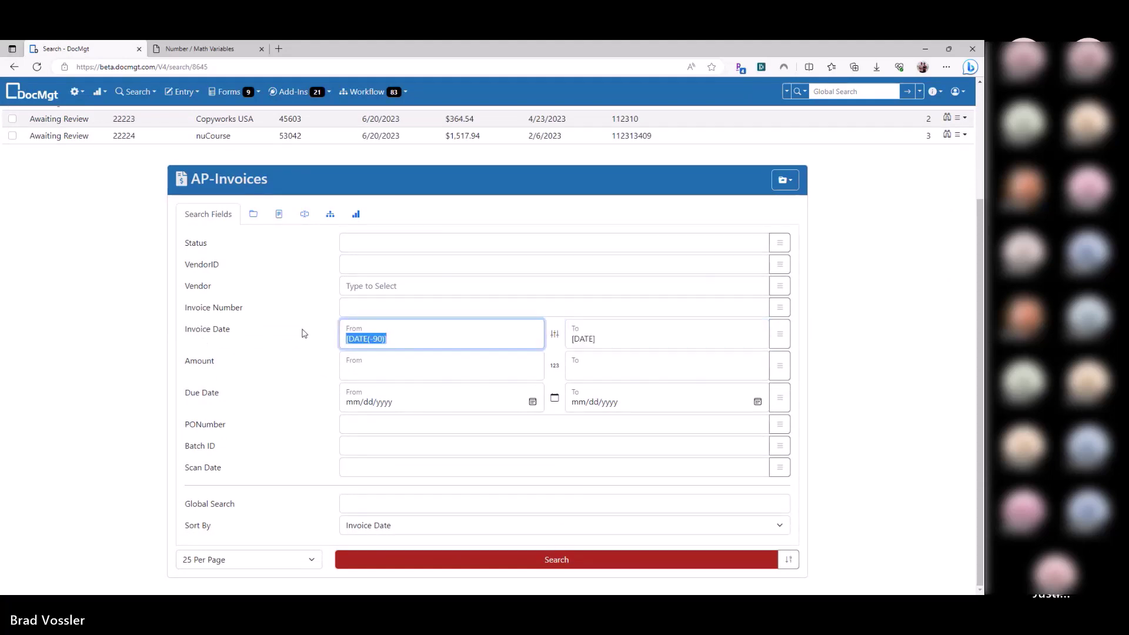
pyautogui.press('Return')
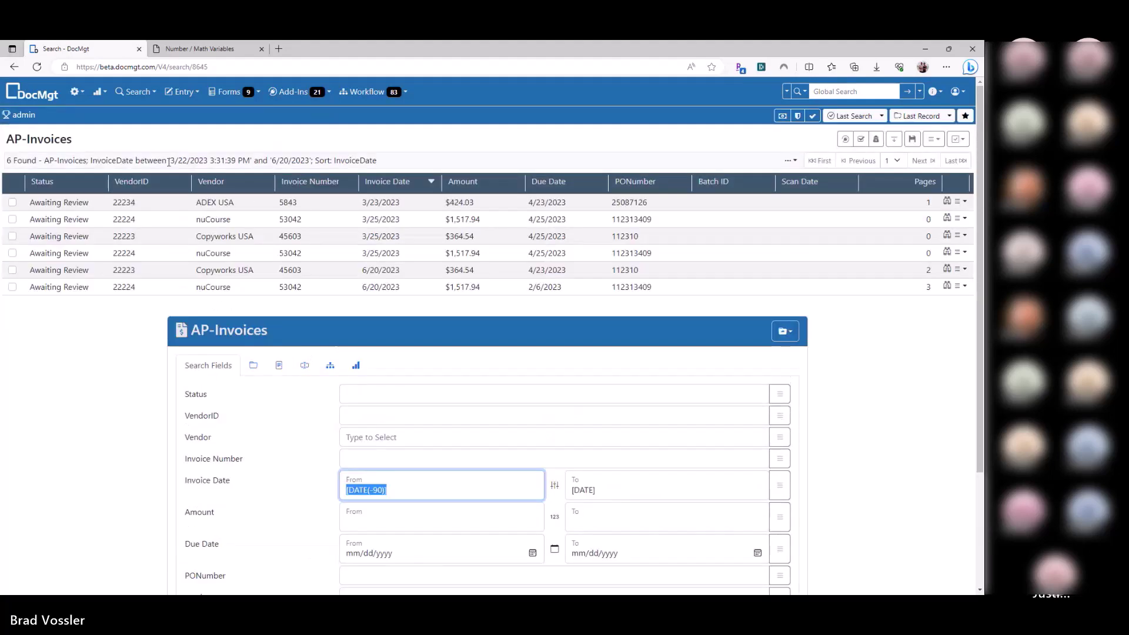
pyautogui.moveTo(170, 160); pyautogui.dragTo(187, 160)
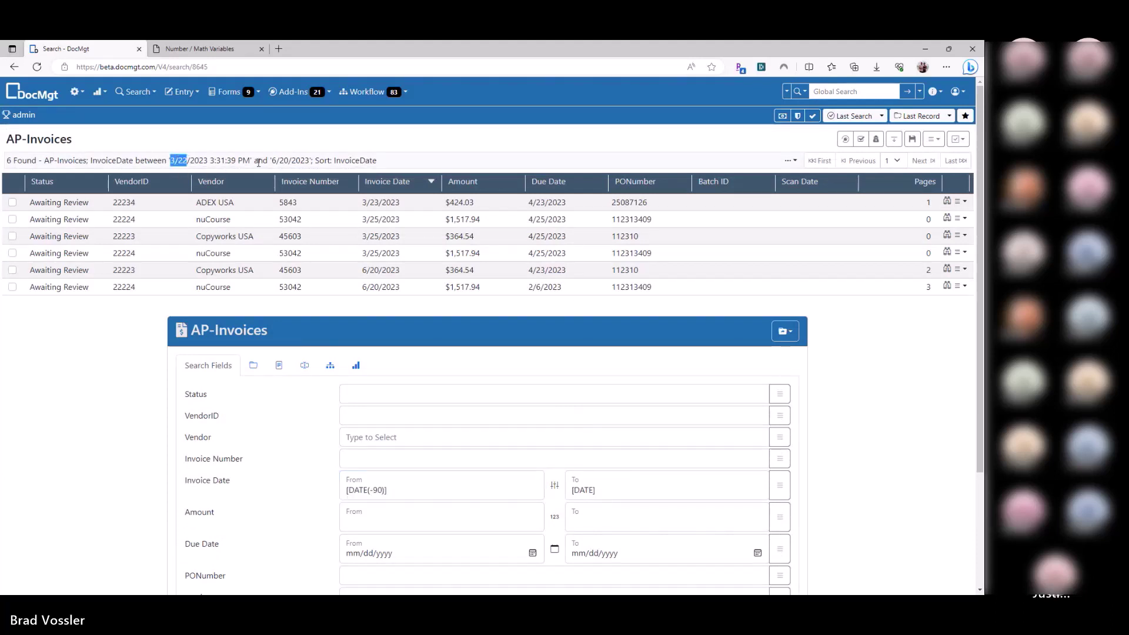
pyautogui.moveTo(272, 160); pyautogui.dragTo(294, 160)
pyautogui.click(94, 375)
pyautogui.scroll(-3, 250, 391)
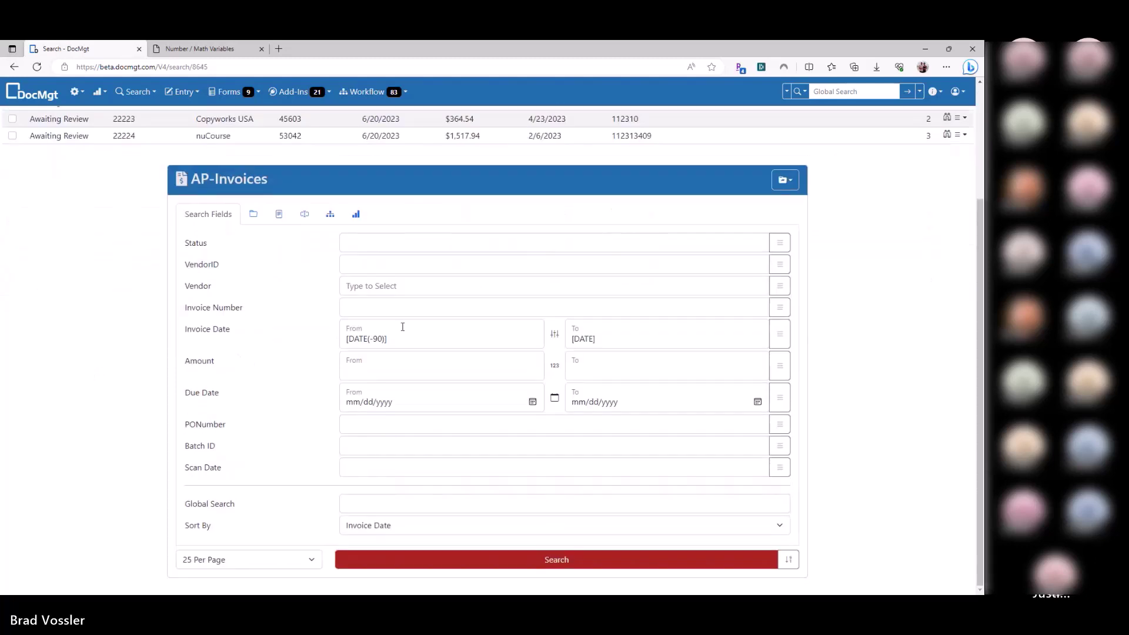
# Step: Cycle the Invoice Date criteria through the entry modes from variable entry to calendar entry
pyautogui.moveTo(391, 338); pyautogui.dragTo(330, 341)
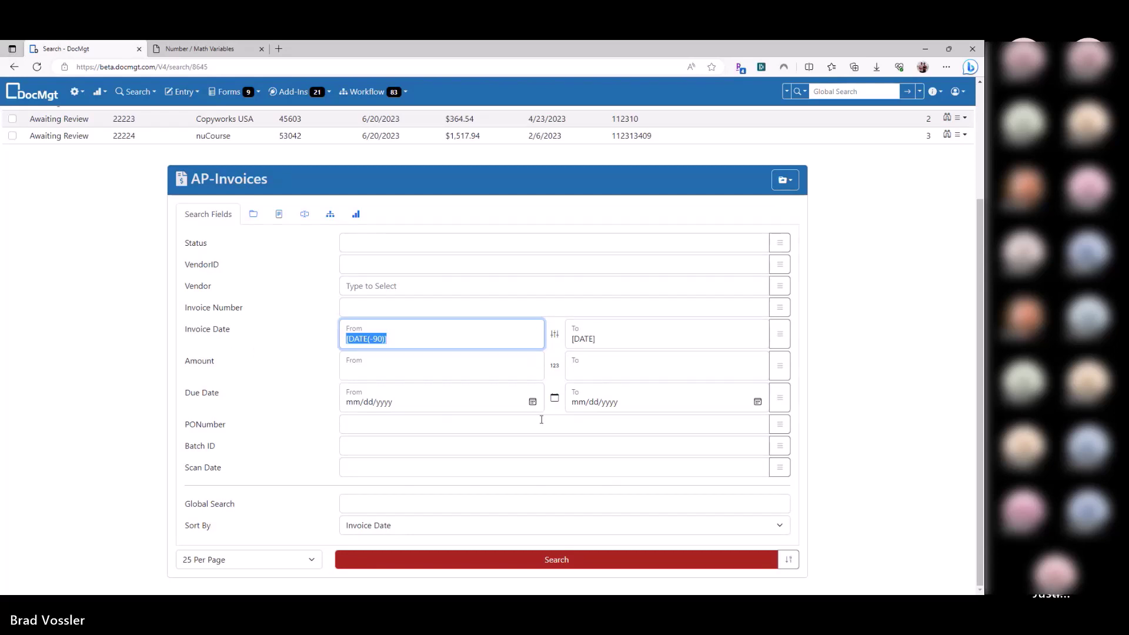
pyautogui.click(421, 338)
pyautogui.tripleClick(459, 342)
pyautogui.click(554, 338)
pyautogui.click(554, 338)
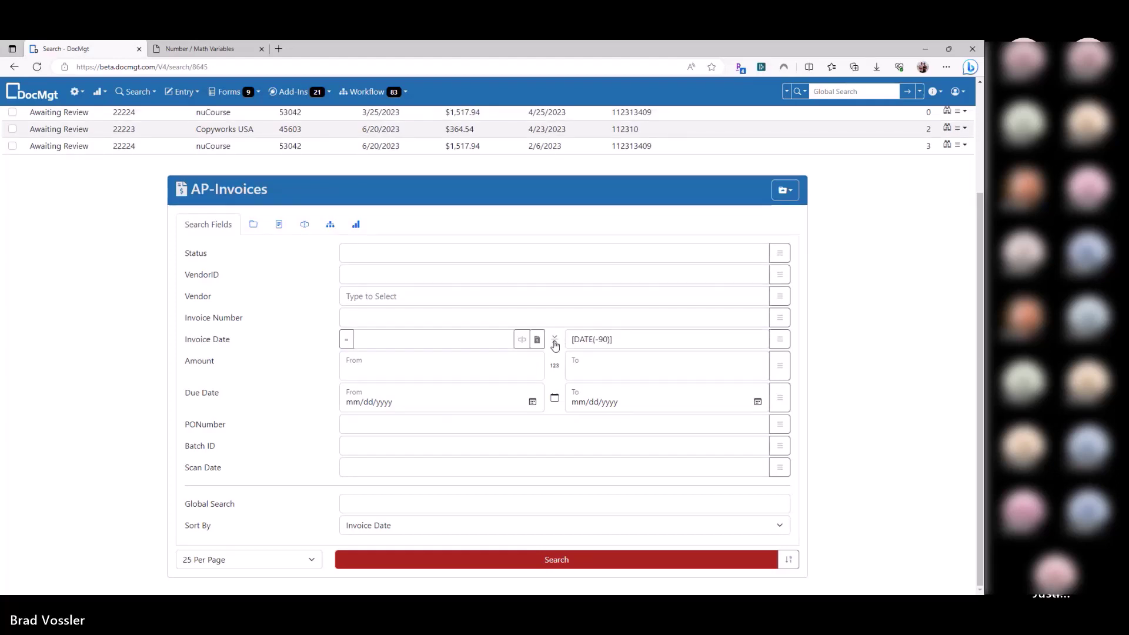
pyautogui.click(554, 337)
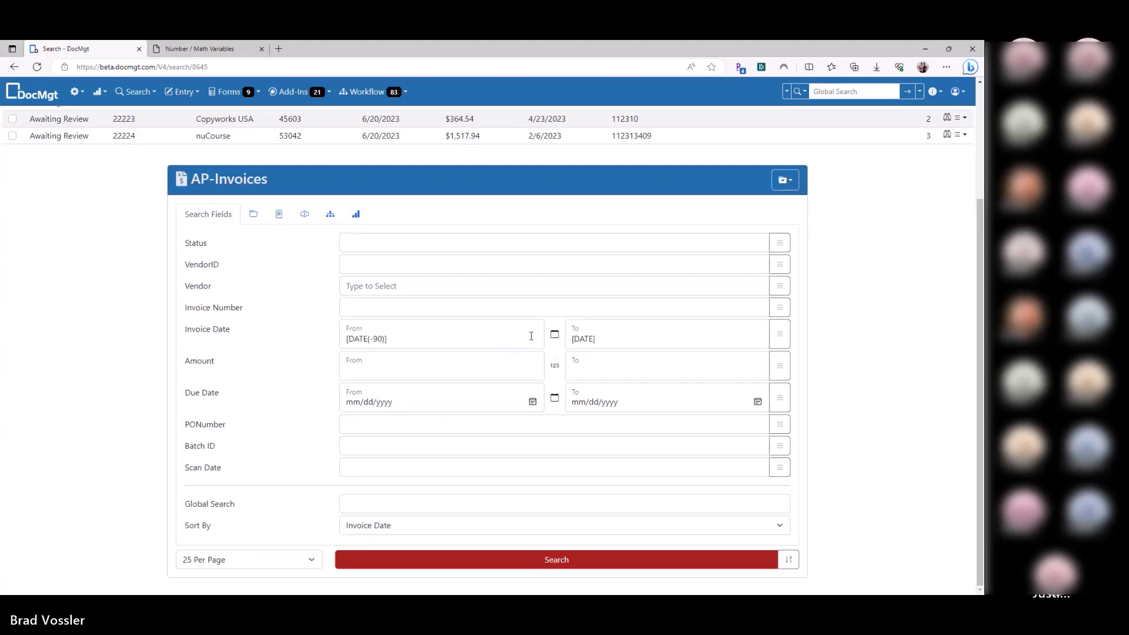
pyautogui.click(389, 340)
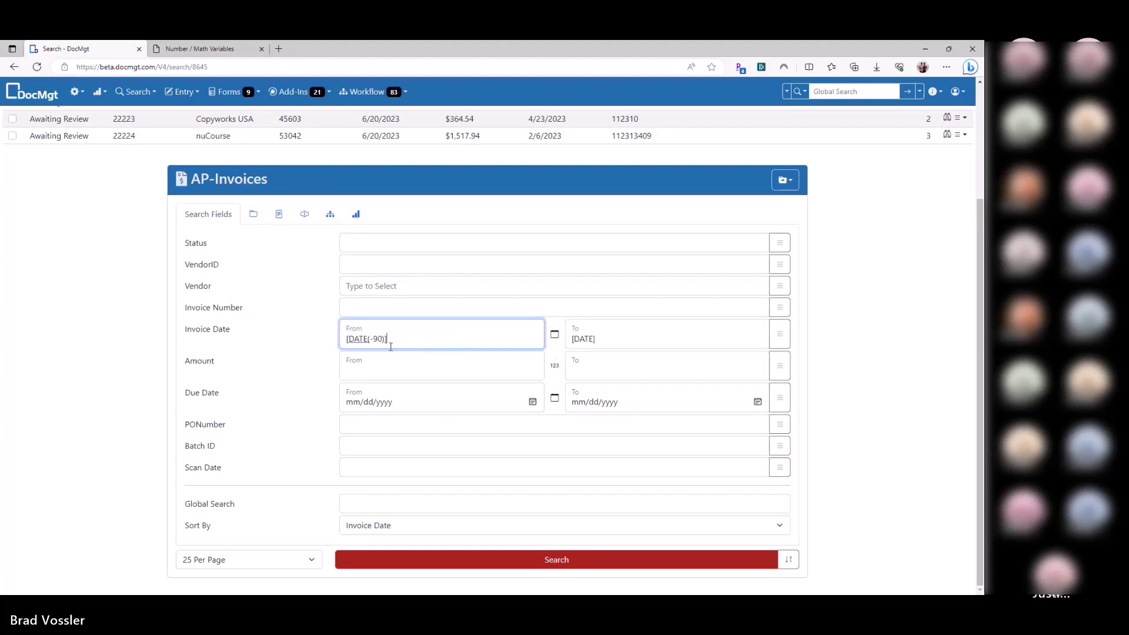
# Step: Switch the Due Date criteria to variable entry and try the text asdfasd as the start value, removing it again
pyautogui.click(532, 402)
pyautogui.click(551, 404)
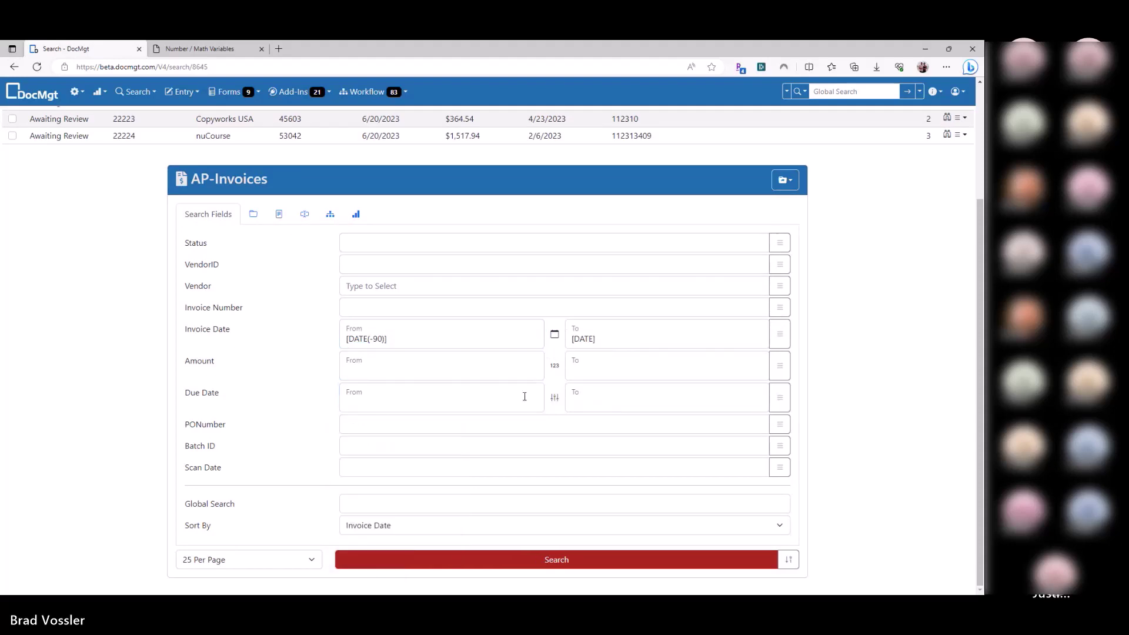
pyautogui.click(461, 401)
pyautogui.write('asdfasd')
pyautogui.press('BackSpace')
pyautogui.press('BackSpace')
pyautogui.press('BackSpace')
pyautogui.press('BackSpace')
pyautogui.press('BackSpace')
pyautogui.press('BackSpace')
pyautogui.press('BackSpace')
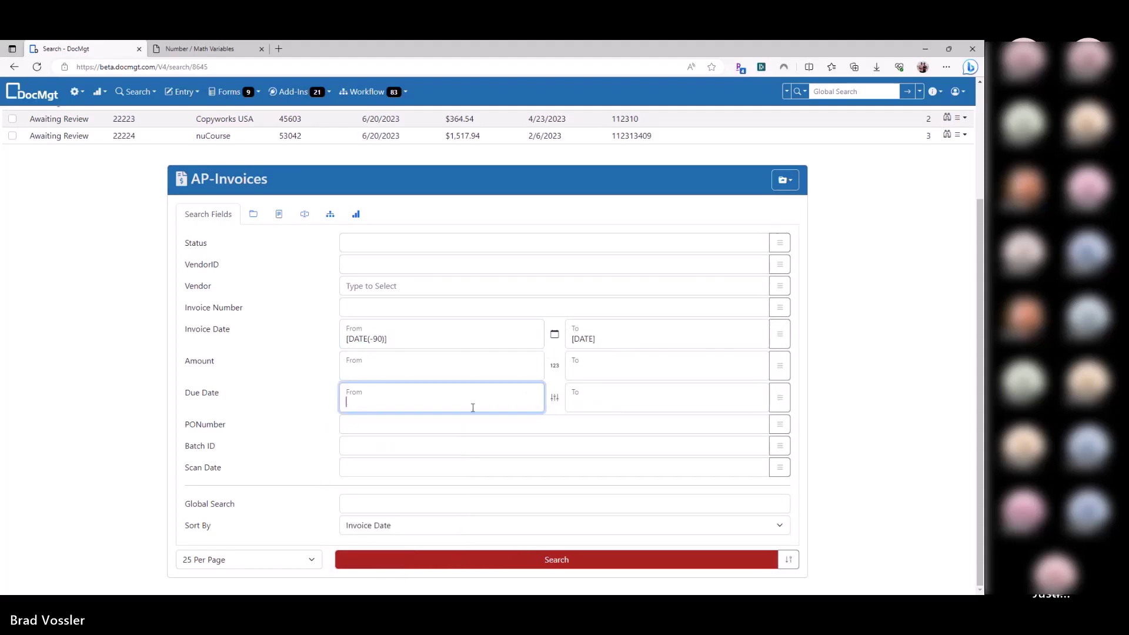
# Step: Cycle the Due Date entry modes back to variable entry and try [DATE] as the start value, removing it again
pyautogui.click(555, 397)
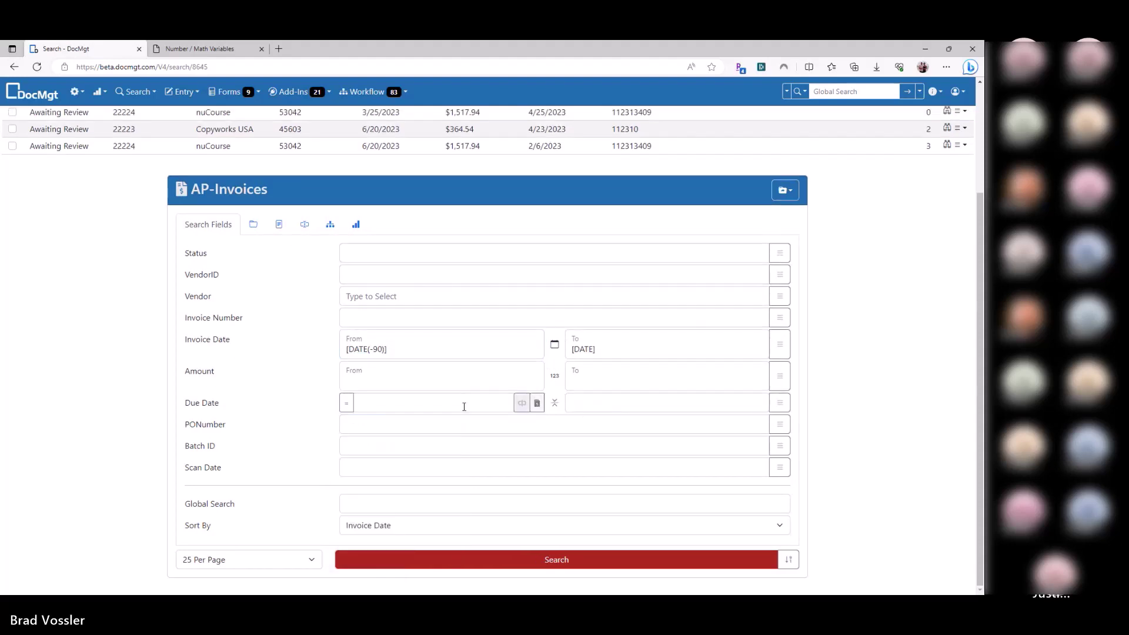
pyautogui.click(383, 404)
pyautogui.click(554, 403)
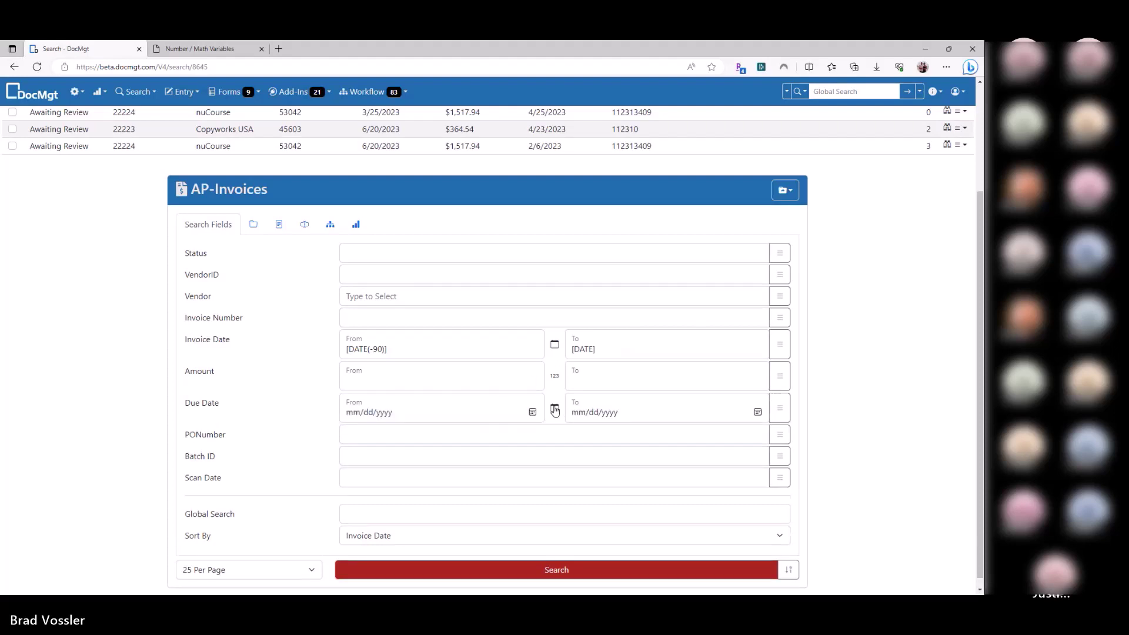
pyautogui.click(554, 408)
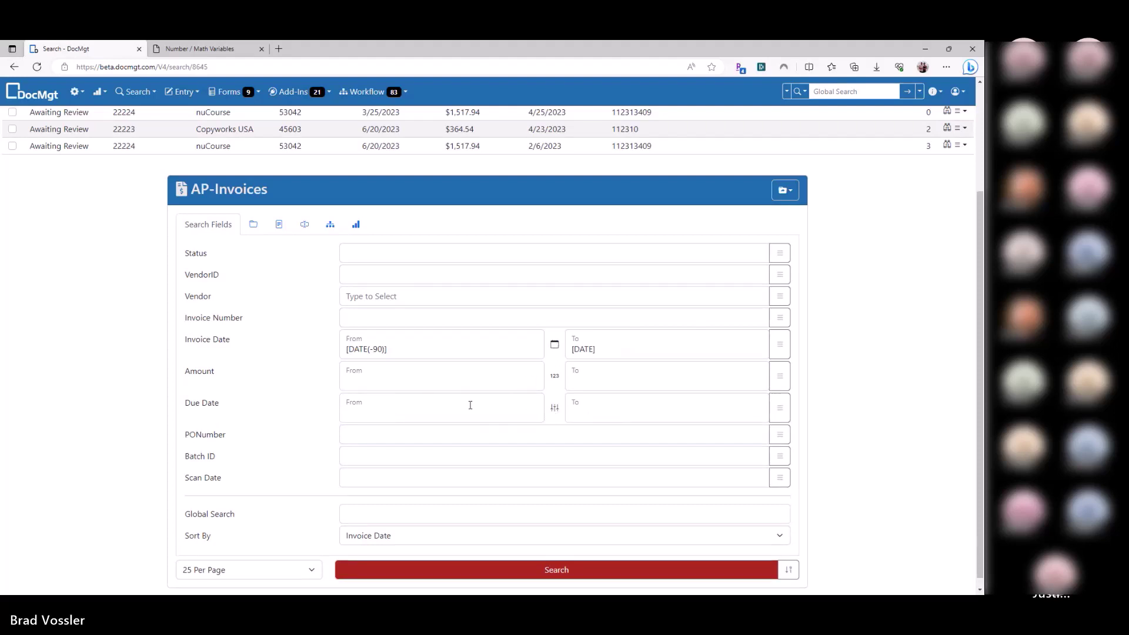
pyautogui.click(430, 416)
pyautogui.write('[DATE]')
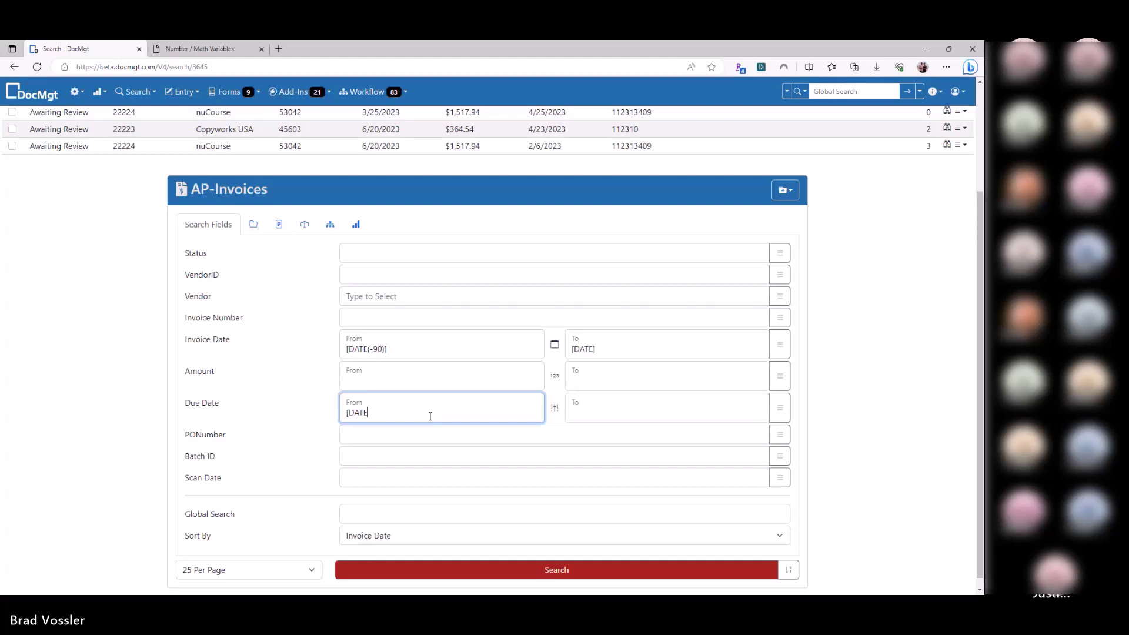
pyautogui.press('BackSpace')
pyautogui.press('BackSpace')
pyautogui.press('BackSpace')
pyautogui.press('BackSpace')
pyautogui.press('BackSpace')
pyautogui.press('BackSpace')
# Step: Clear both the start and end values of the Invoice Date range
pyautogui.click(263, 340)
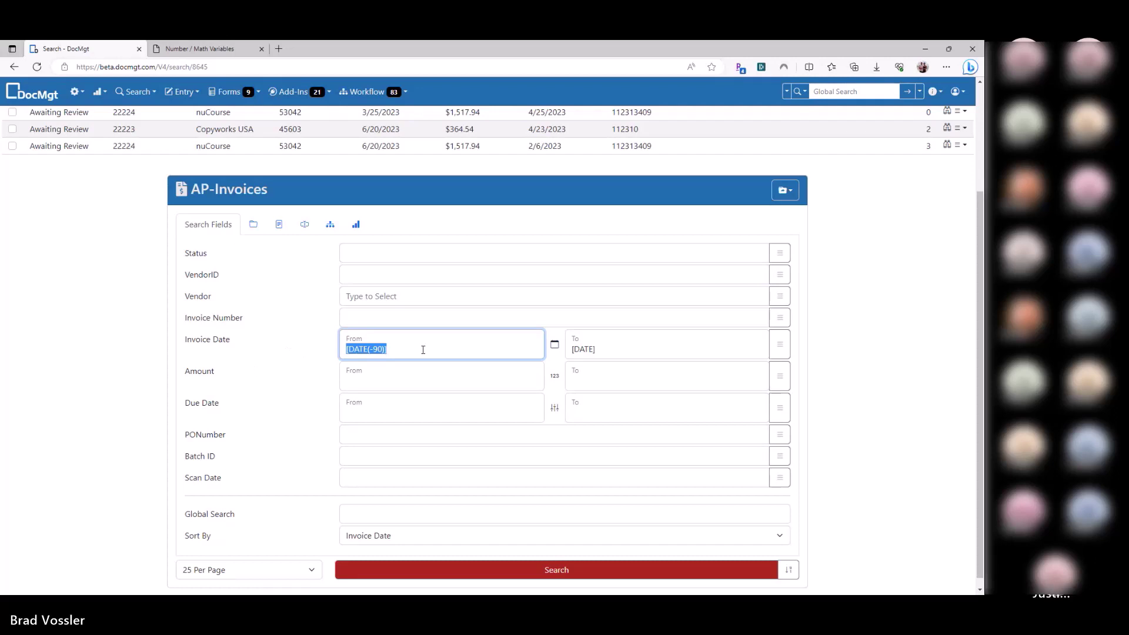
pyautogui.press('BackSpace')
pyautogui.press('Tab')
pyautogui.press('Tab')
pyautogui.hotkey('shift', 'Tab')
pyautogui.press('BackSpace')
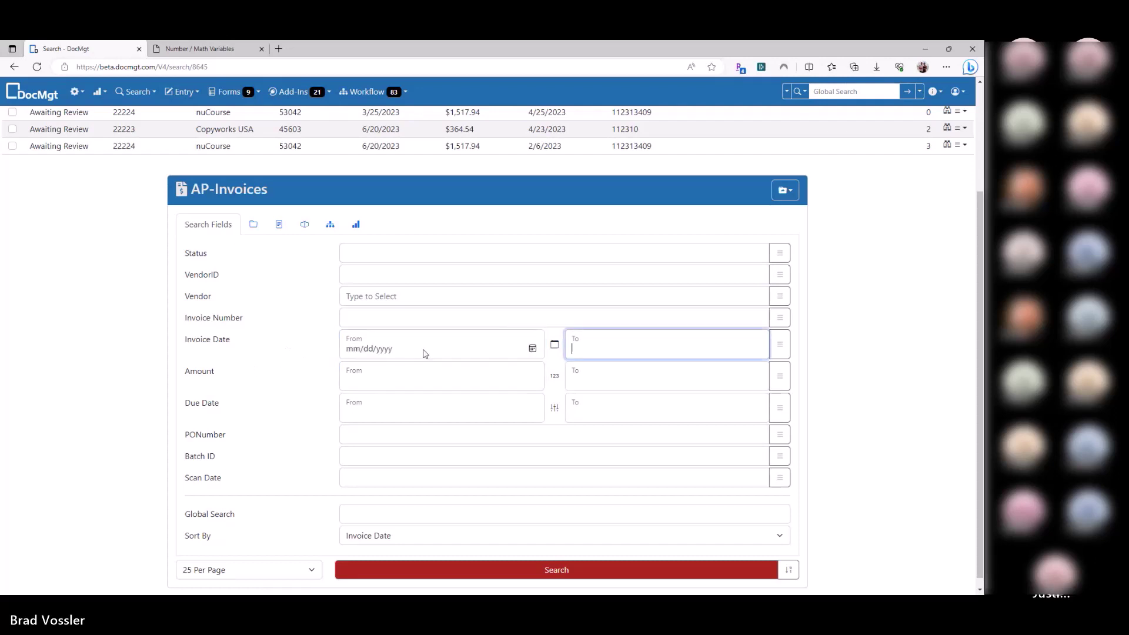
pyautogui.click(363, 254)
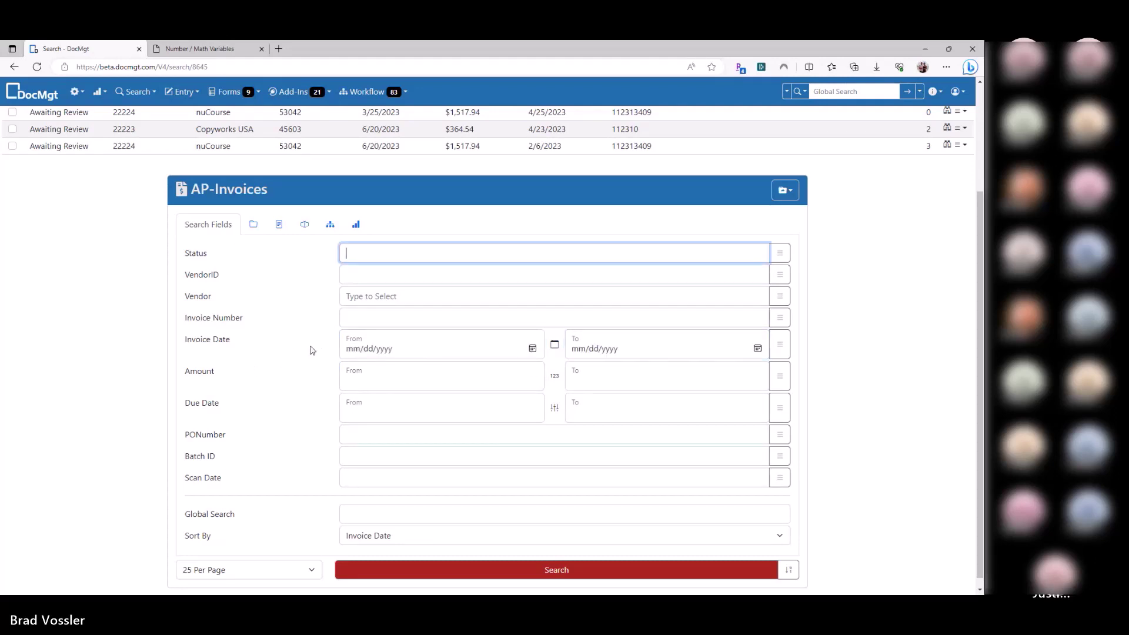
pyautogui.click(365, 436)
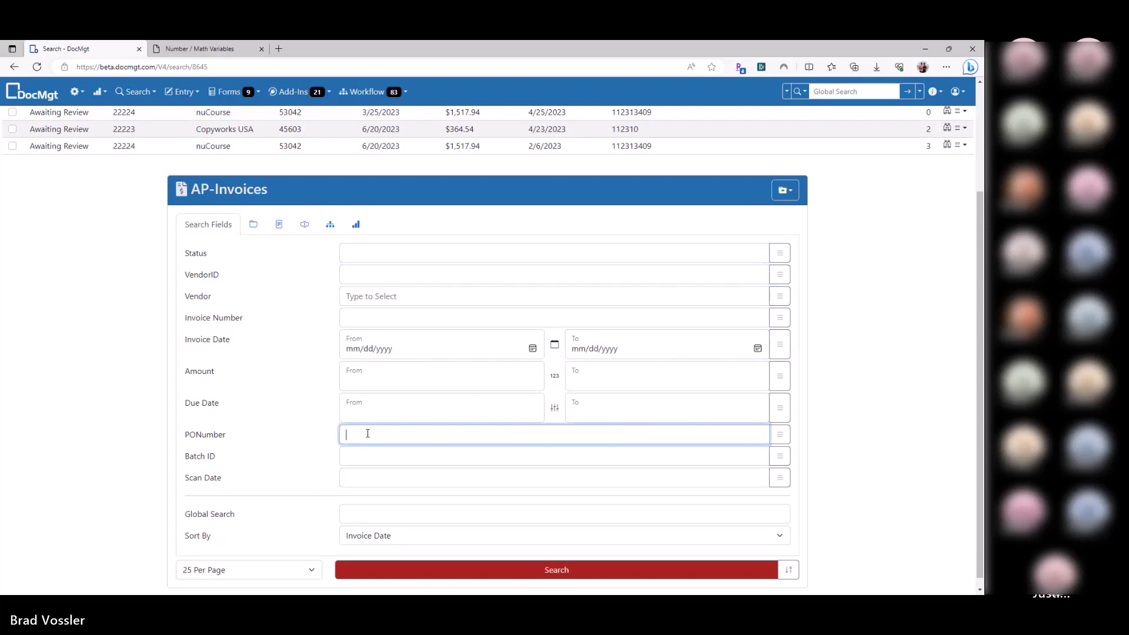
pyautogui.press('Return')
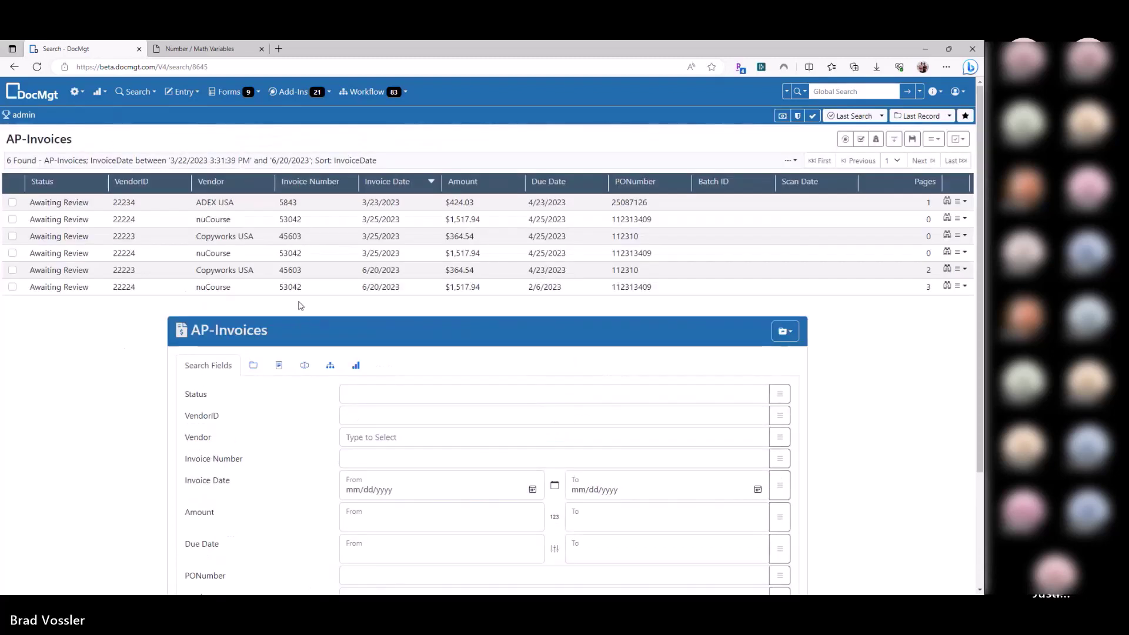
# Step: Enter [DATE] as the Invoice Number in a new AP-Invoices entry and close the entry without saving
pyautogui.click(183, 92)
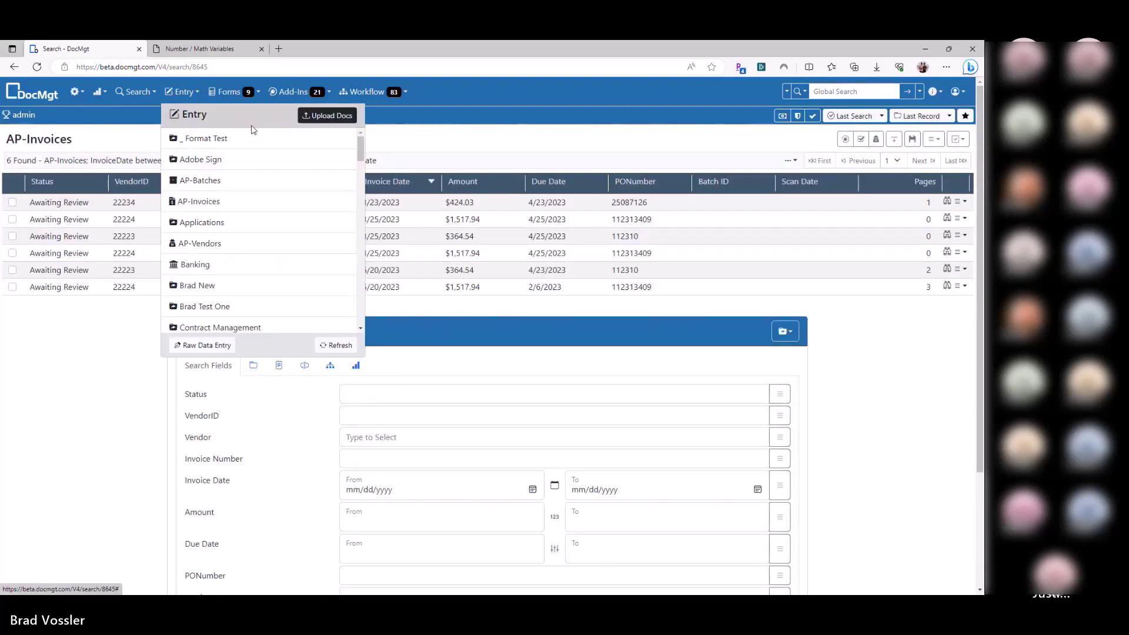
pyautogui.click(226, 203)
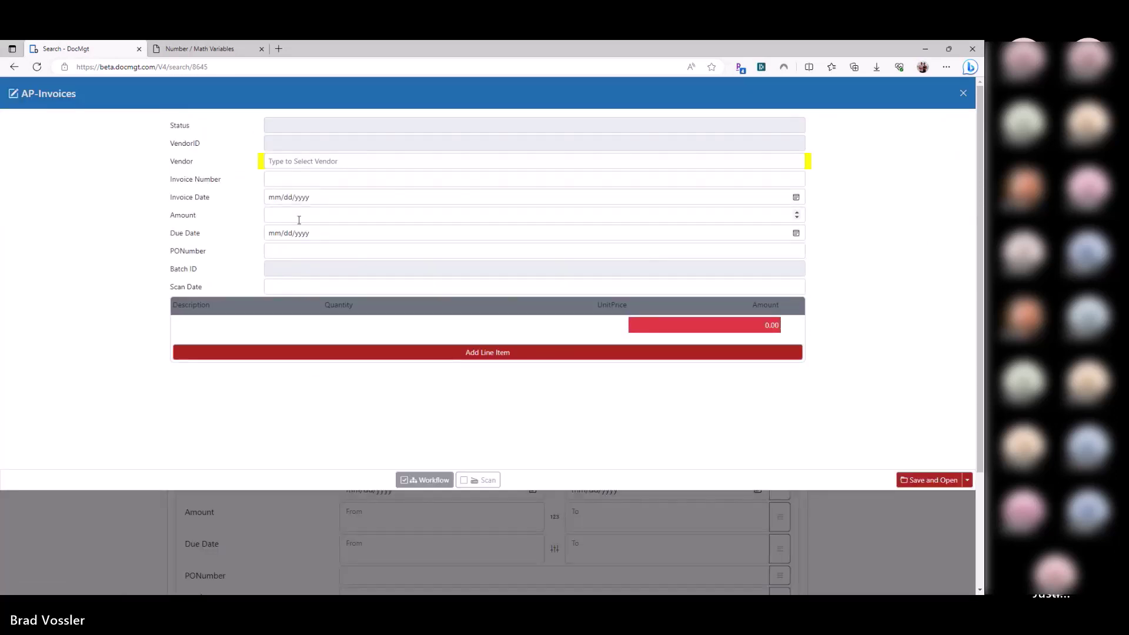
pyautogui.click(314, 179)
pyautogui.write('[DATE]')
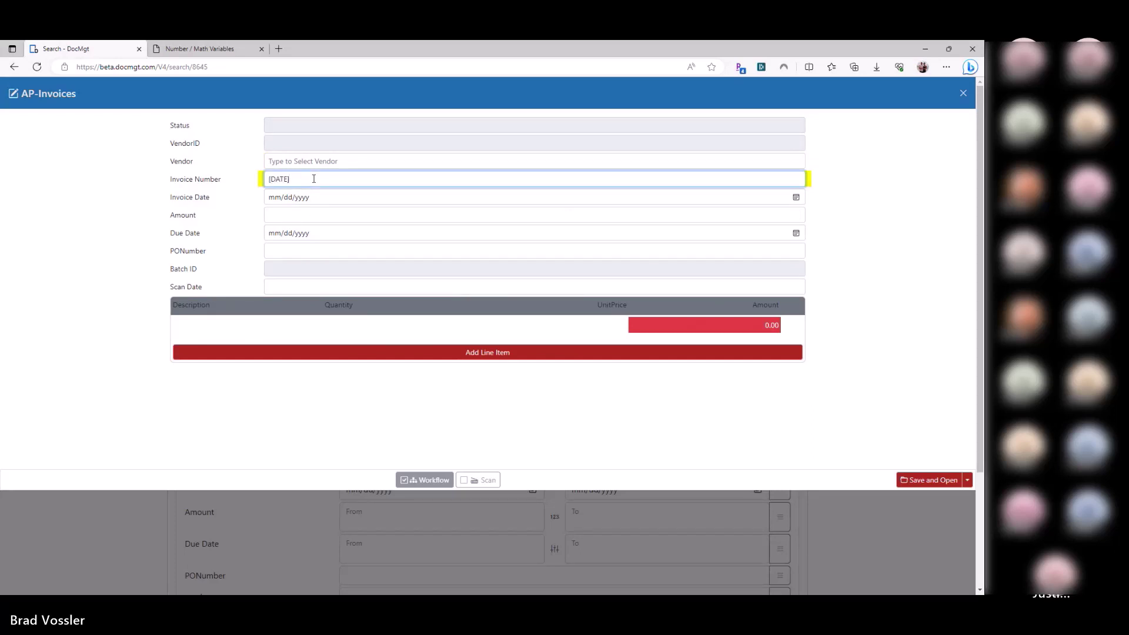
pyautogui.hotkey('ctrl', 'a')
pyautogui.click(130, 192)
pyautogui.press('Escape')
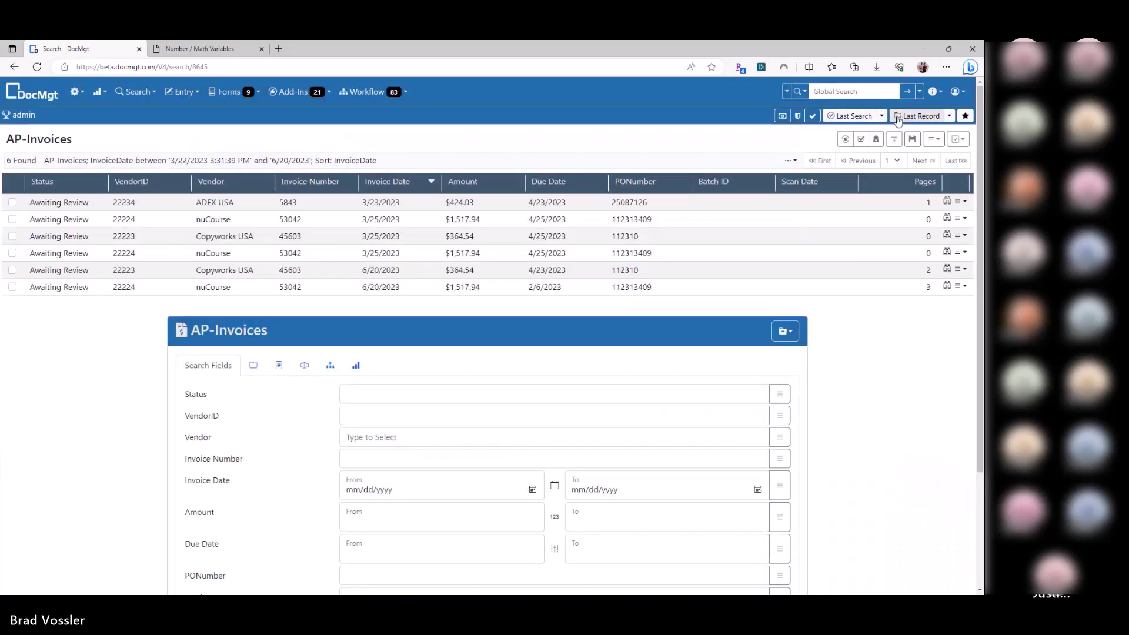
# Step: Open the last record's raw data, add a field named test with the value [DATE] - [Username], and save the record
pyautogui.click(898, 119)
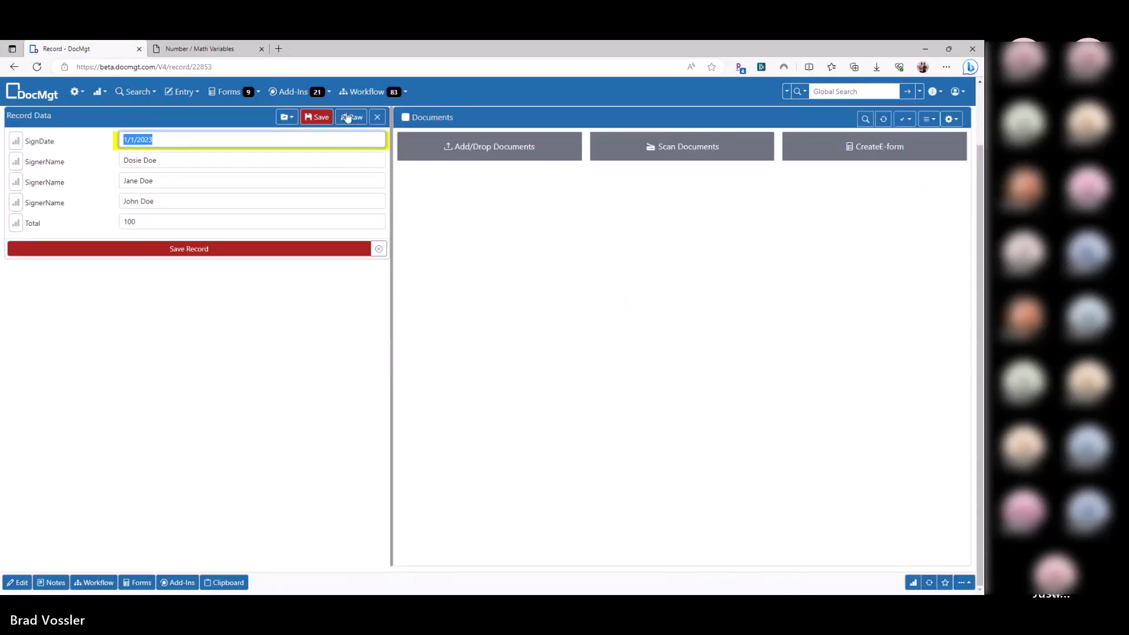
pyautogui.click(351, 117)
pyautogui.click(140, 254)
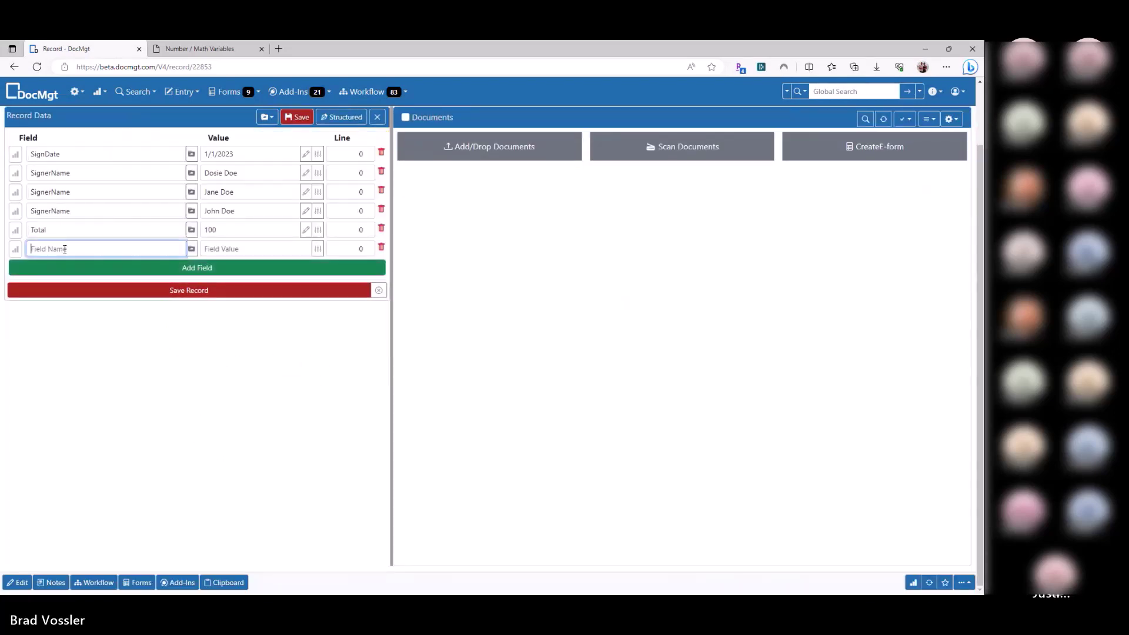
pyautogui.write('test')
pyautogui.press('Tab')
pyautogui.write('[D')
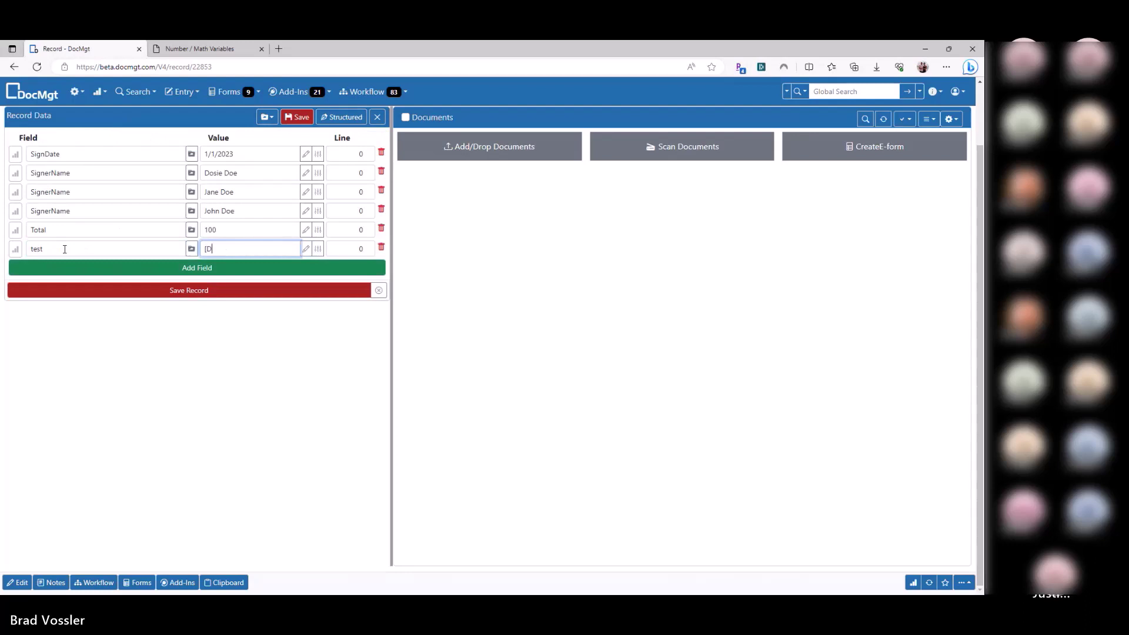
pyautogui.write('ATE] - [Username]')
pyautogui.click(199, 290)
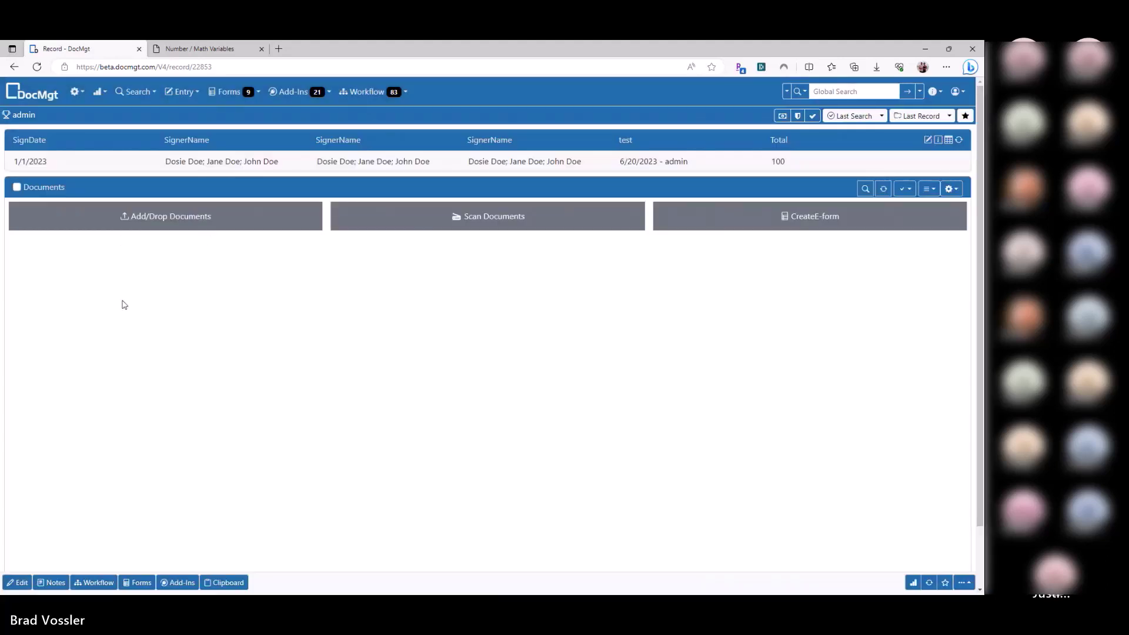
# Step: Examine the date and username parts of the test field's saved value
pyautogui.click(116, 227)
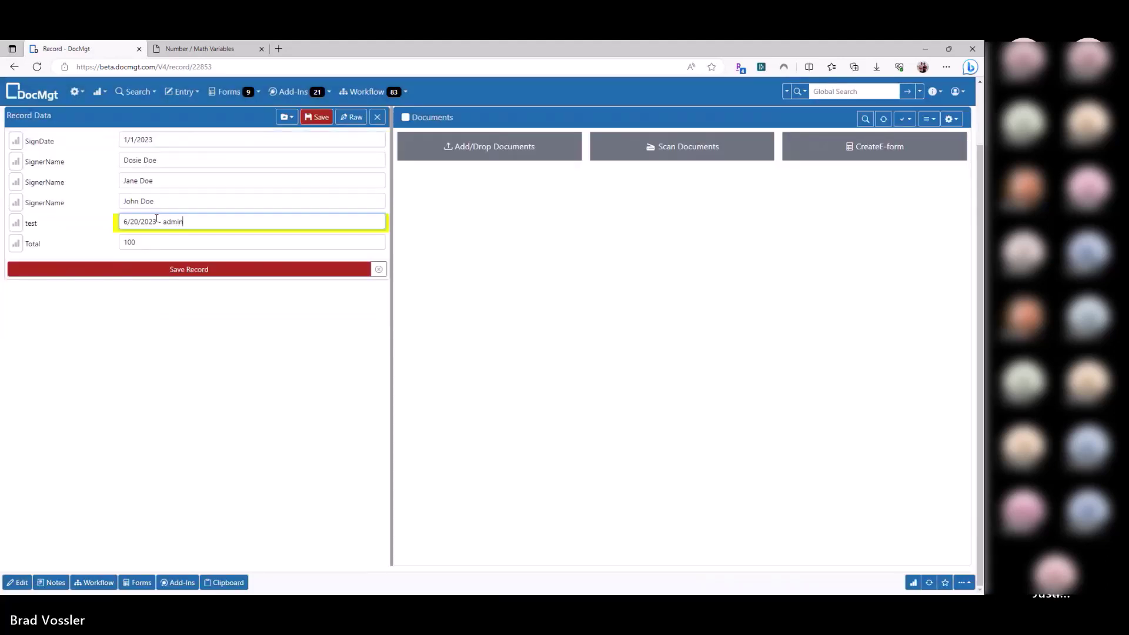
pyautogui.doubleClick(172, 221)
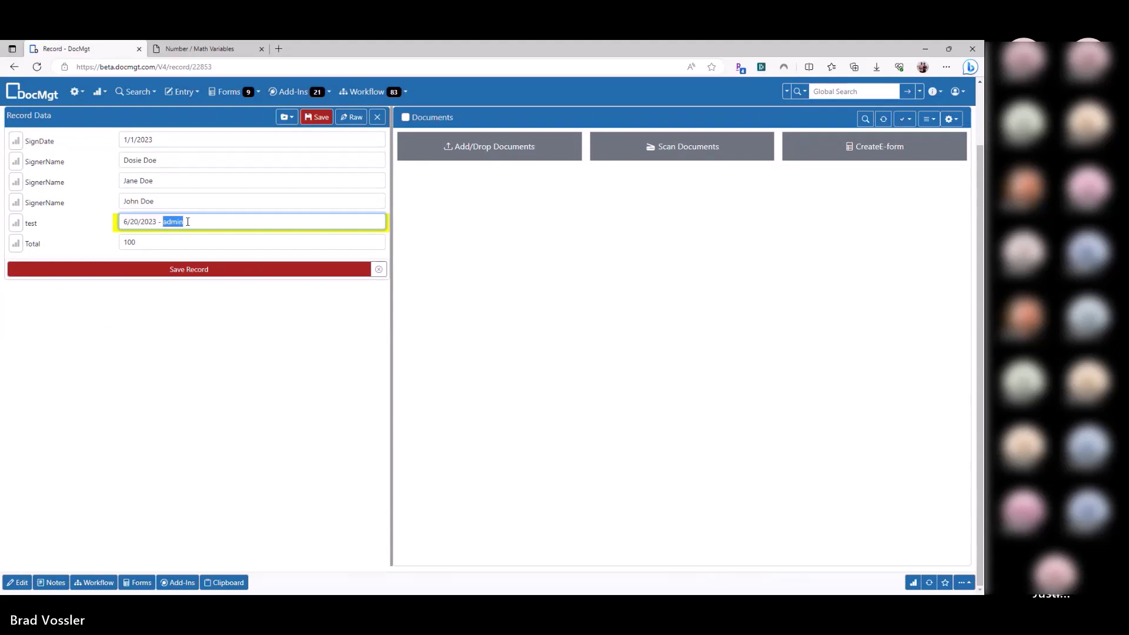
pyautogui.doubleClick(144, 221)
pyautogui.click(126, 221)
pyautogui.tripleClick(125, 222)
pyautogui.click(200, 331)
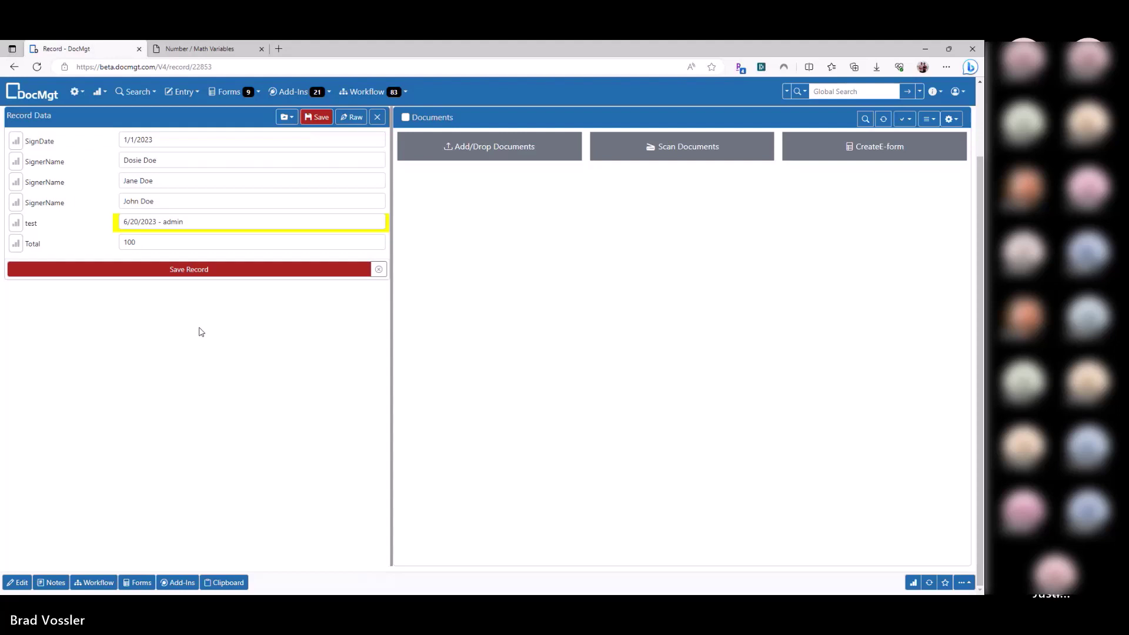
# Step: Add a raw field named [DATE] with the value [TIME] to the record and save it
pyautogui.click(156, 271)
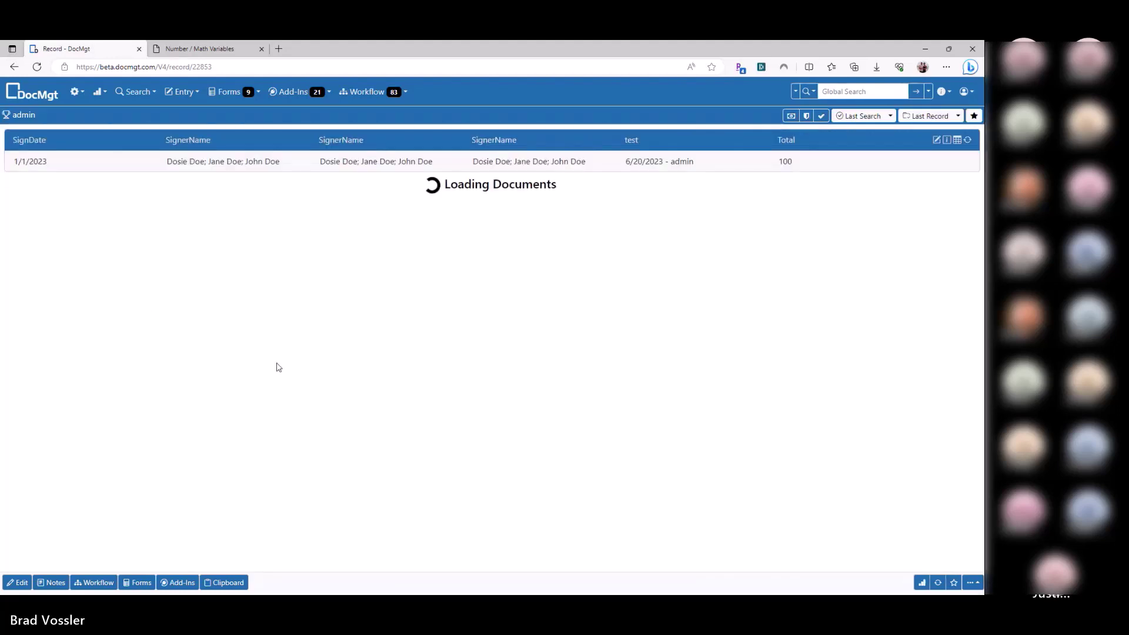
pyautogui.click(359, 187)
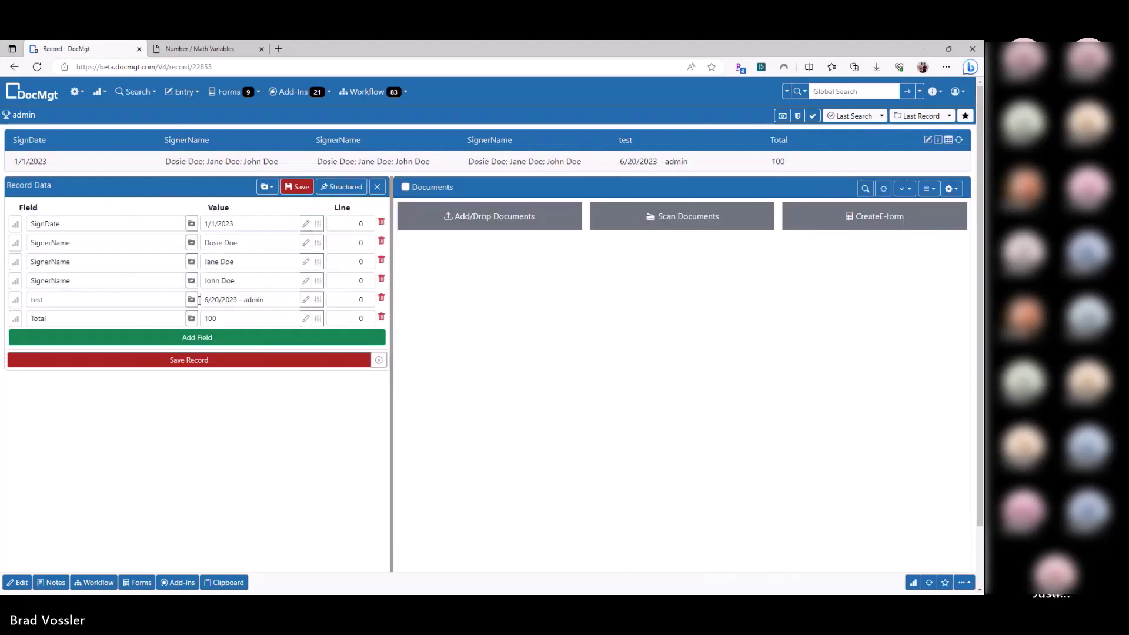
pyautogui.click(146, 333)
pyautogui.write('[DATE]')
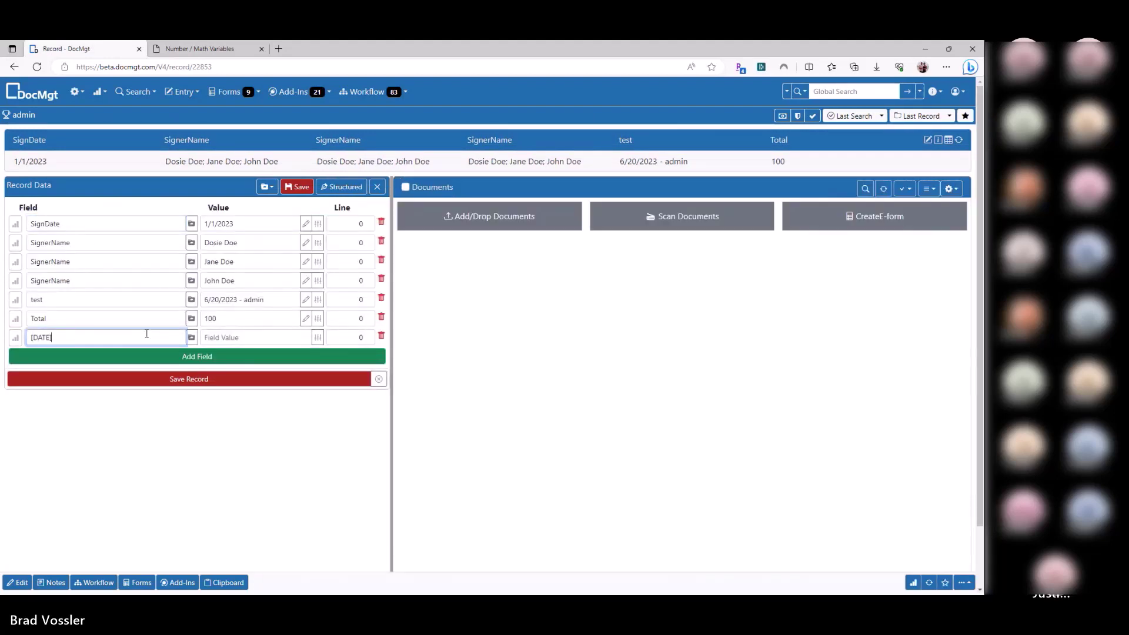
pyautogui.press('Tab')
pyautogui.write('[T')
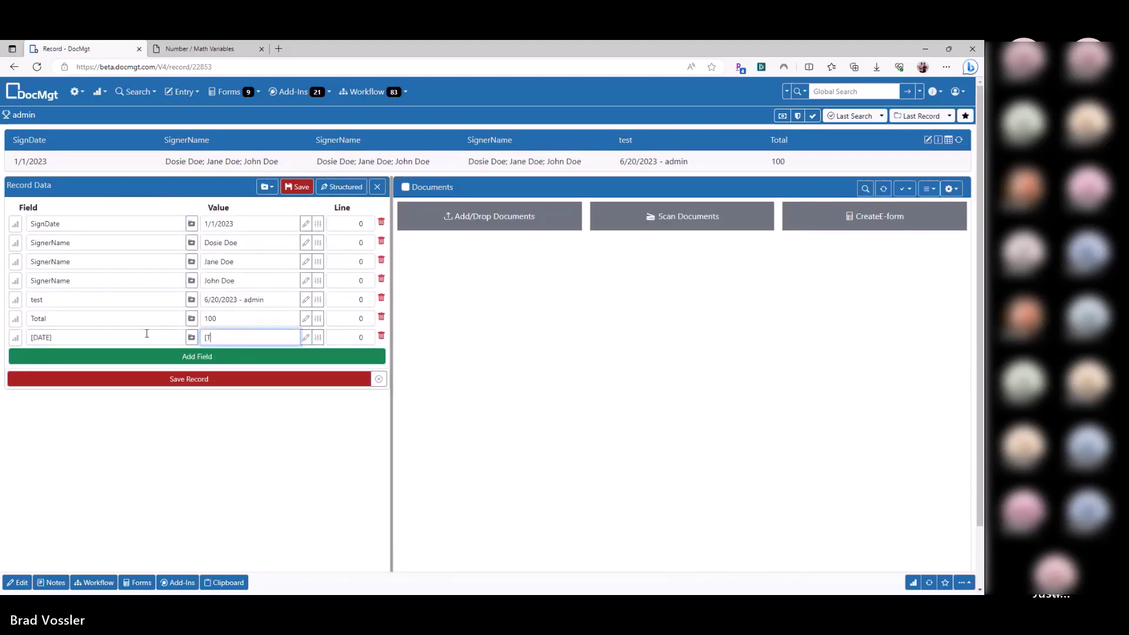
pyautogui.write('RIME]')
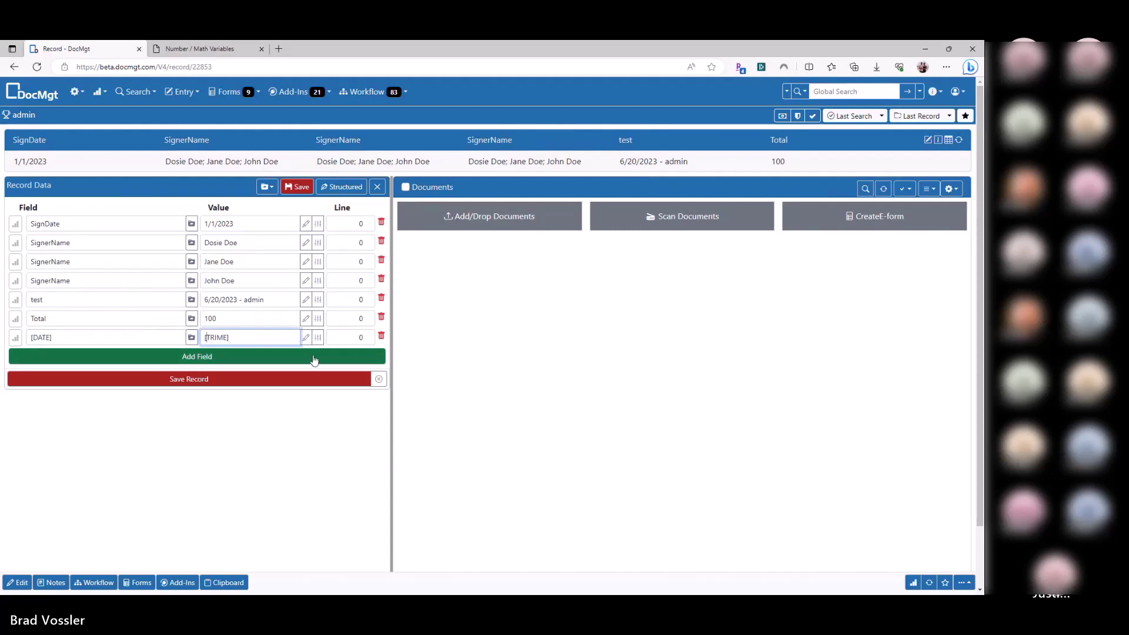
pyautogui.click(311, 379)
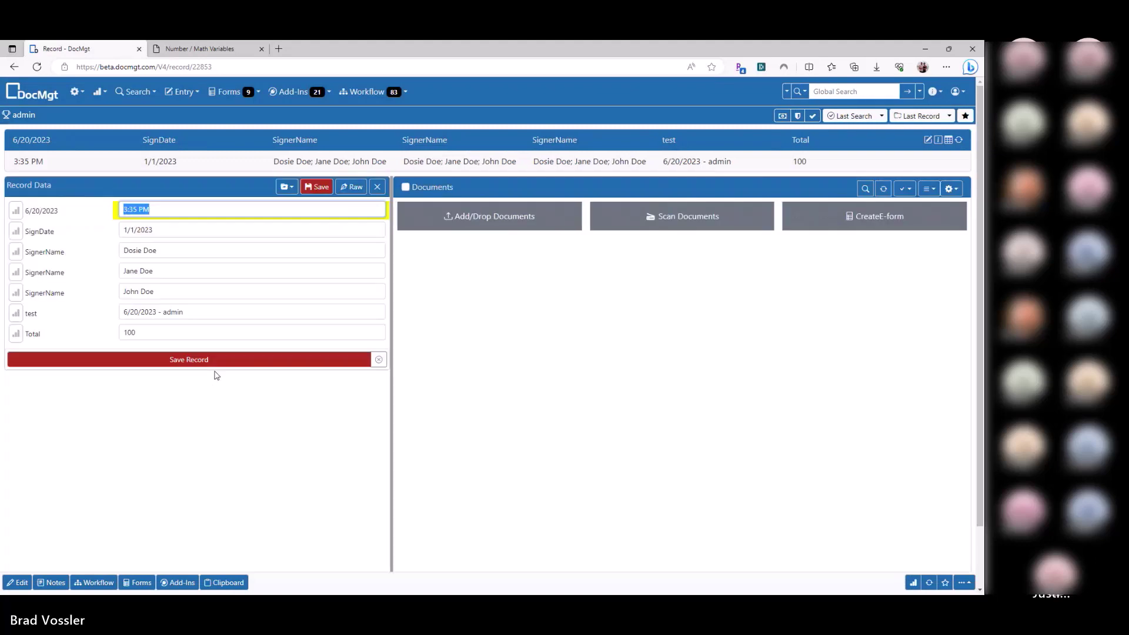
# Step: Mark the 6/20/2023 field for deletion in the raw record data and add a blank field row
pyautogui.scroll(-1, 71, 248)
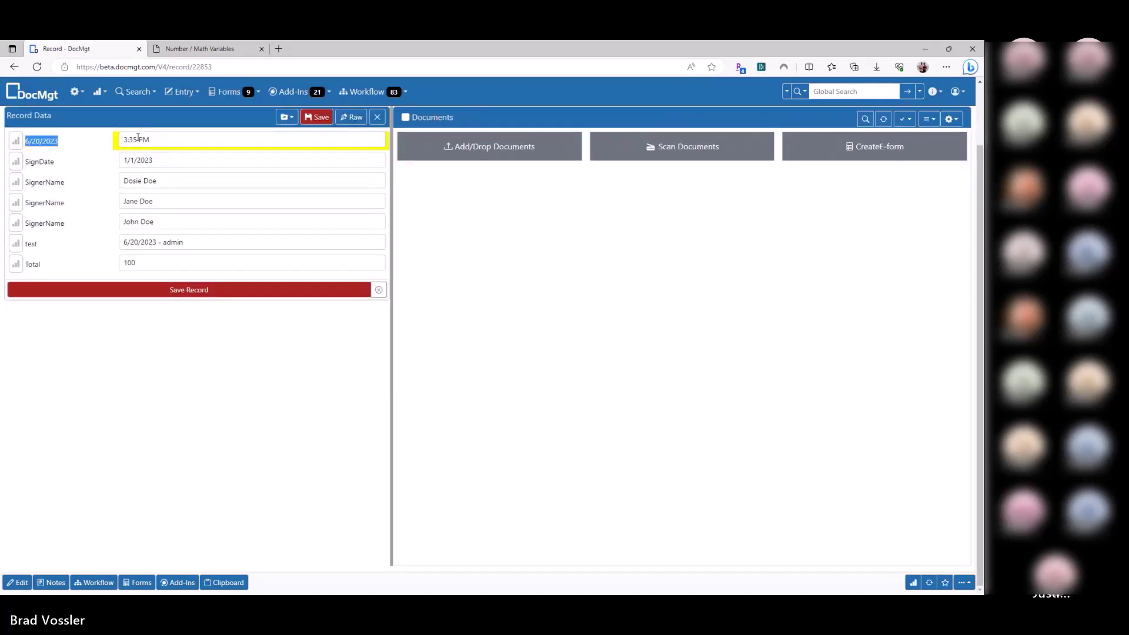
pyautogui.click(350, 117)
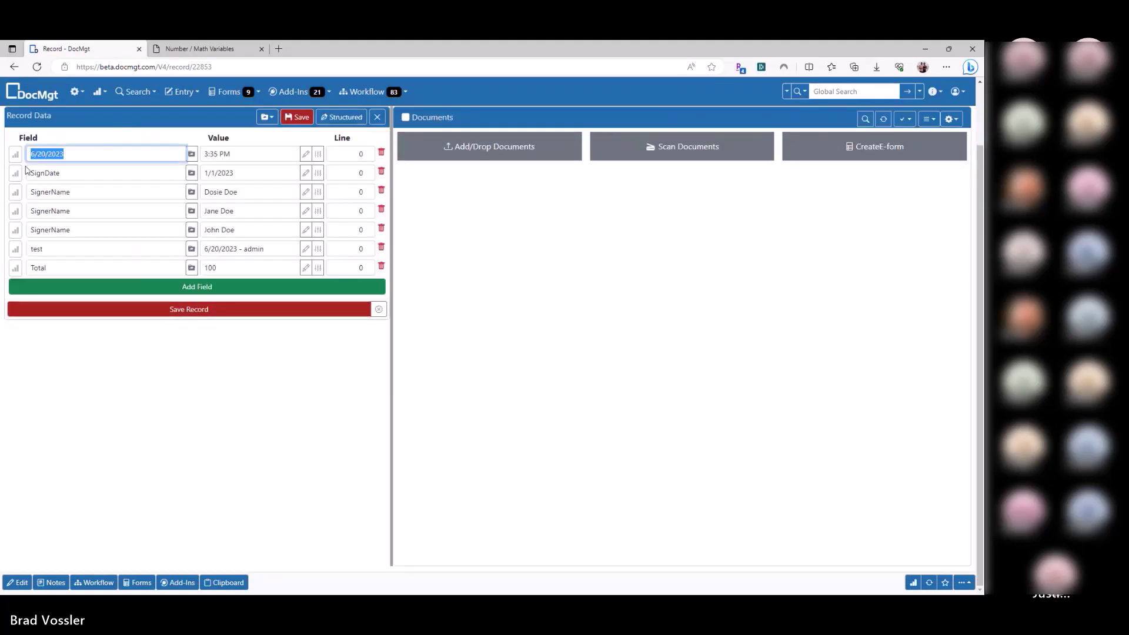
pyautogui.click(141, 286)
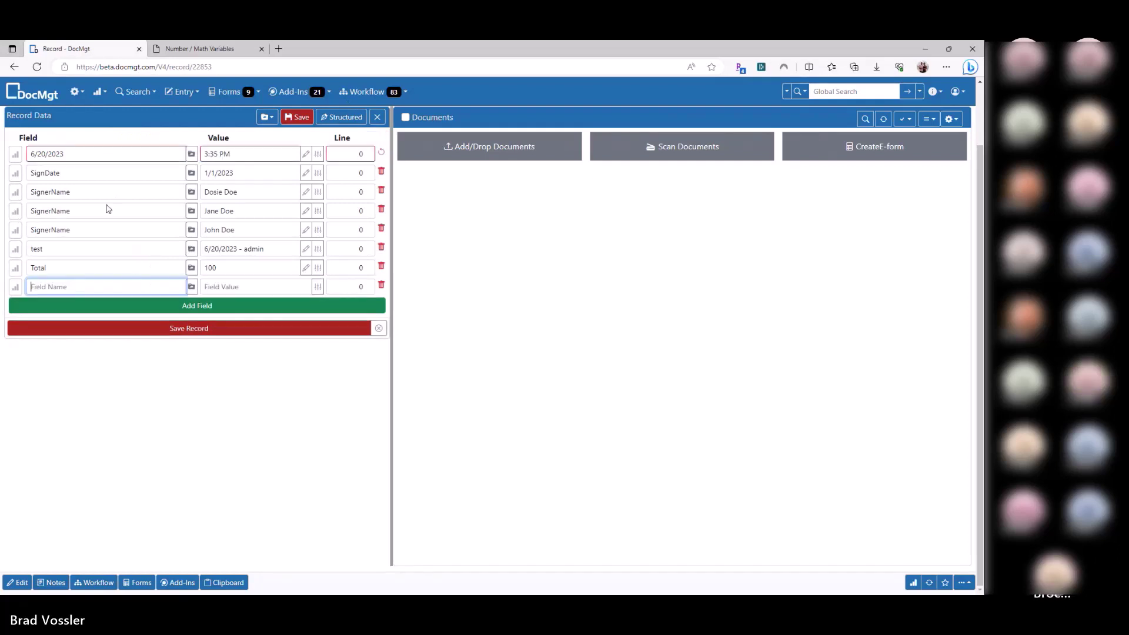
pyautogui.doubleClick(59, 173)
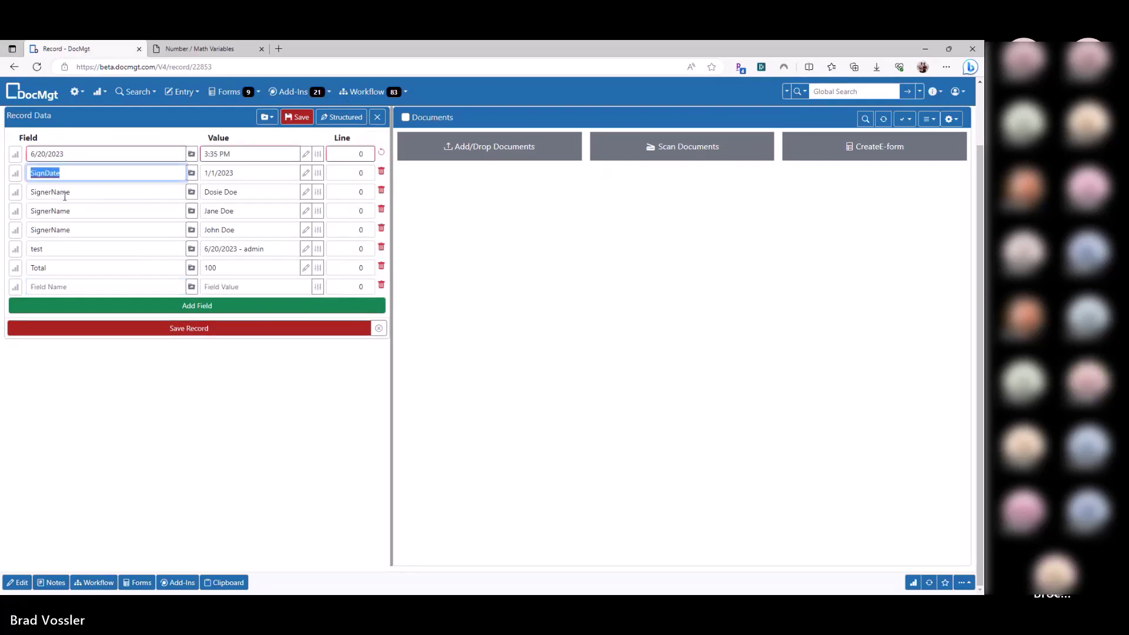
pyautogui.doubleClick(52, 250)
pyautogui.click(51, 173)
pyautogui.click(41, 260)
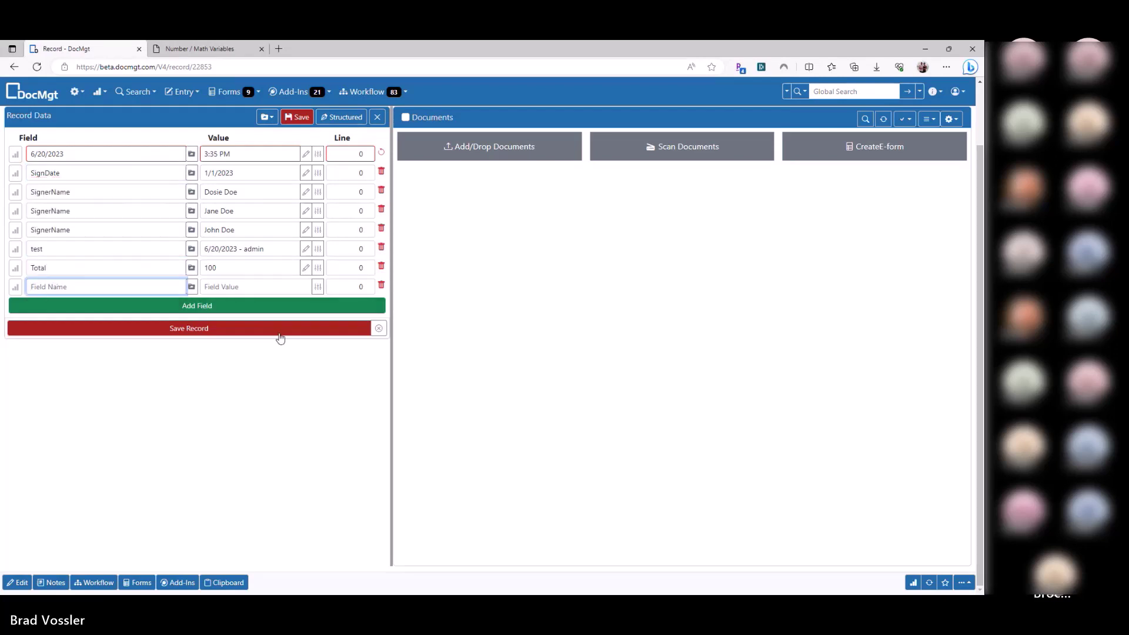
# Step: Name the new field Test2, set its value to [Test] - [Total], and save the record
pyautogui.write('Test')
pyautogui.press('BackSpace')
pyautogui.write('t2')
pyautogui.press('Tab')
pyautogui.write('[Test')
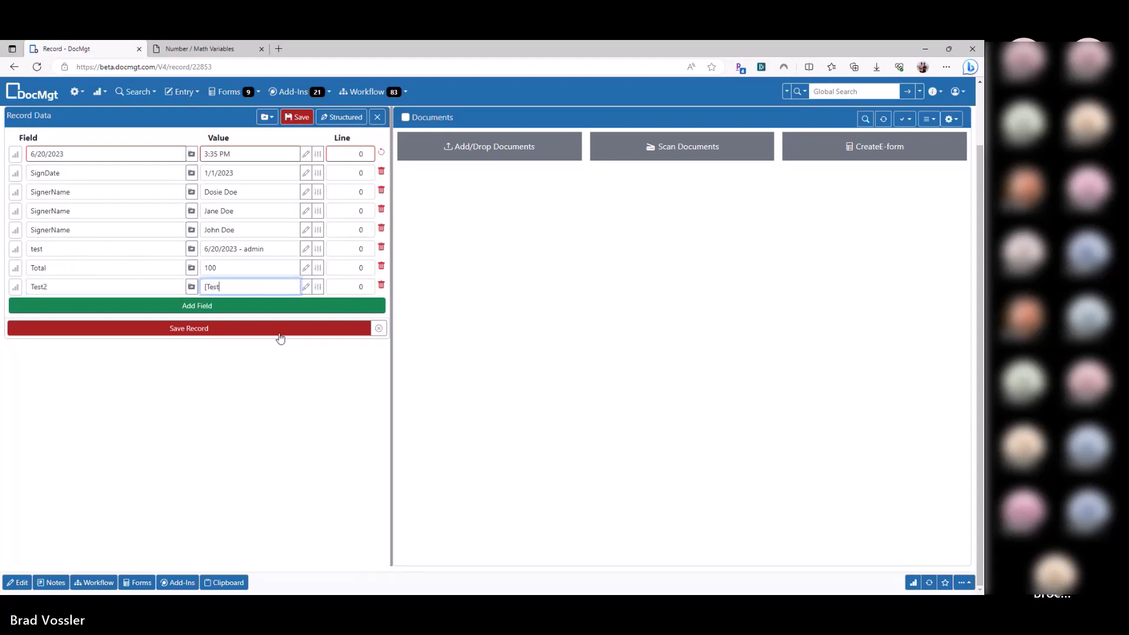
pyautogui.write('] - [Total]')
pyautogui.click(290, 252)
pyautogui.click(214, 268)
pyautogui.click(238, 329)
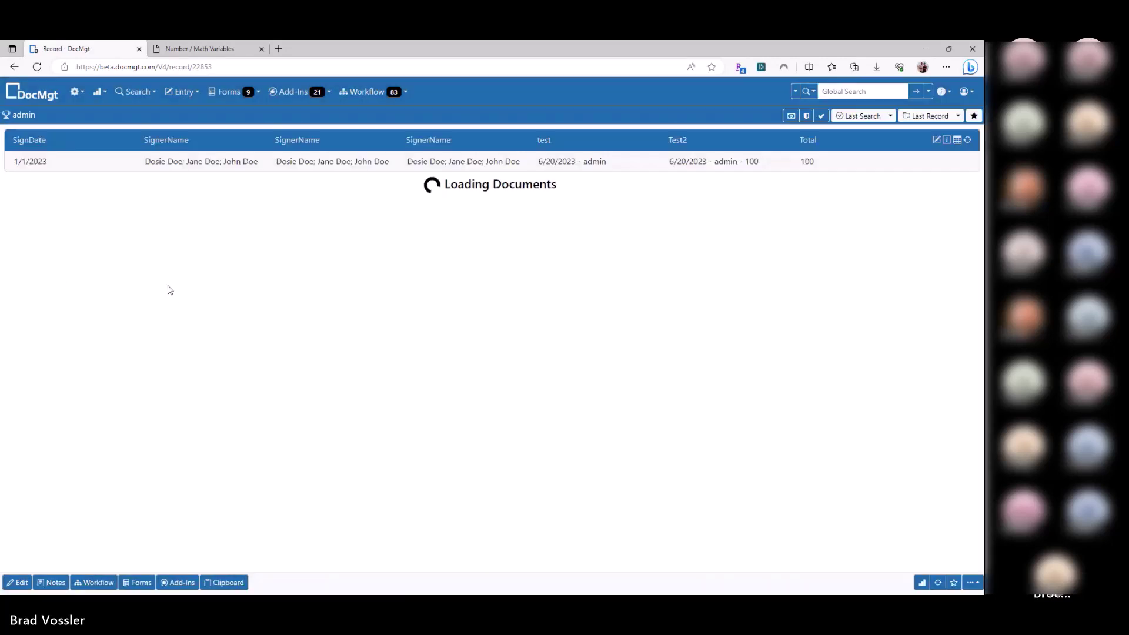
# Step: Compare the Test2 value with the values of the test and Total fields it references
pyautogui.click(223, 240)
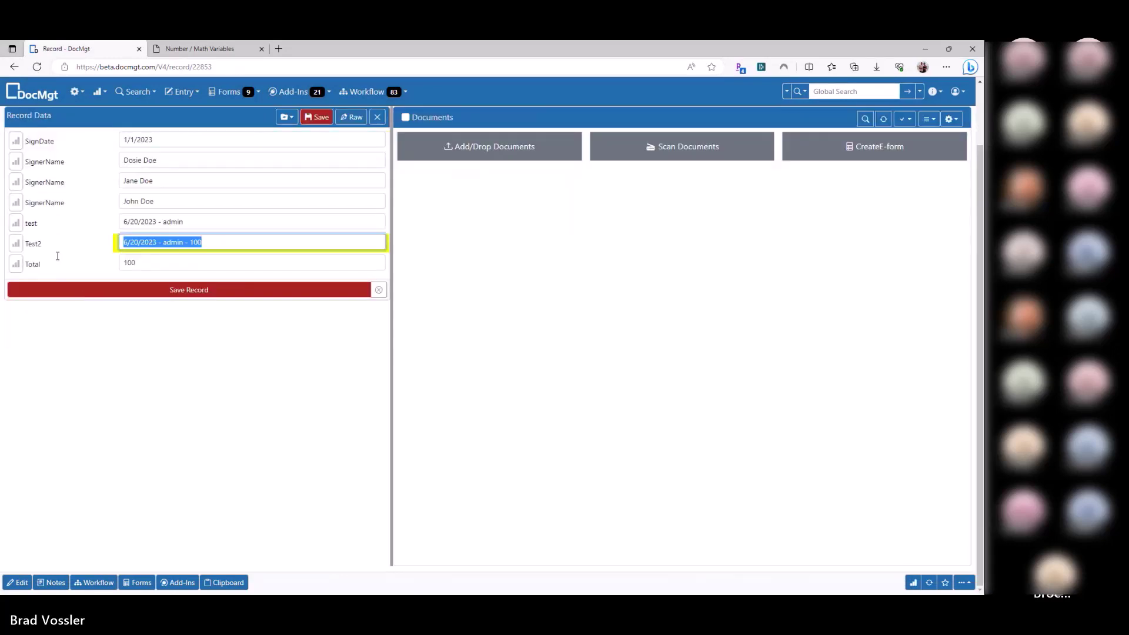
pyautogui.doubleClick(37, 245)
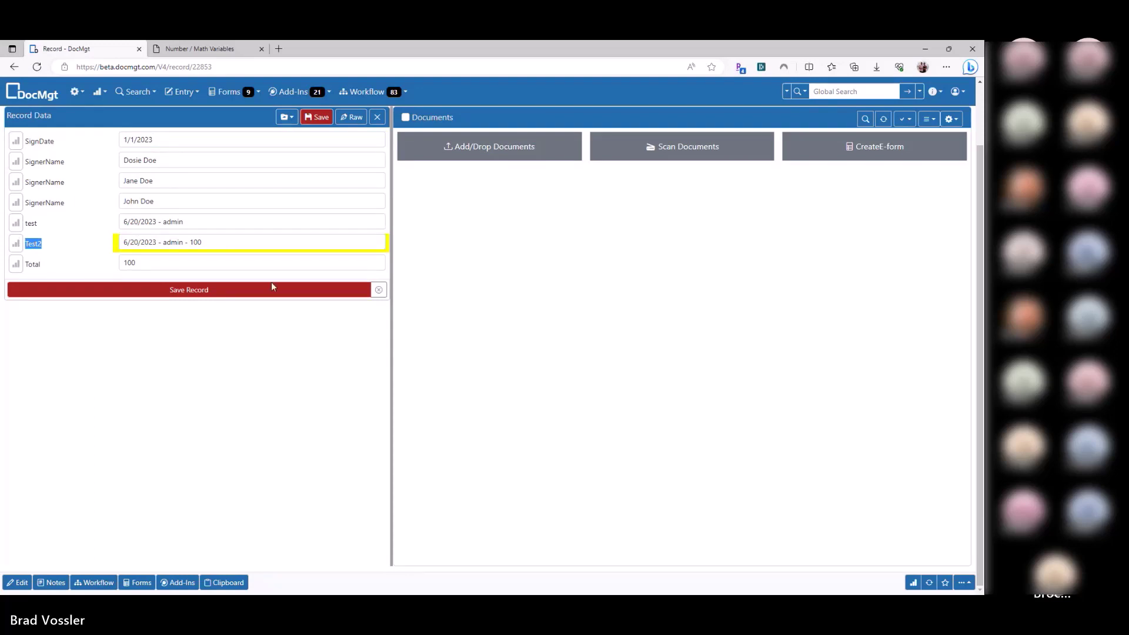
pyautogui.click(254, 239)
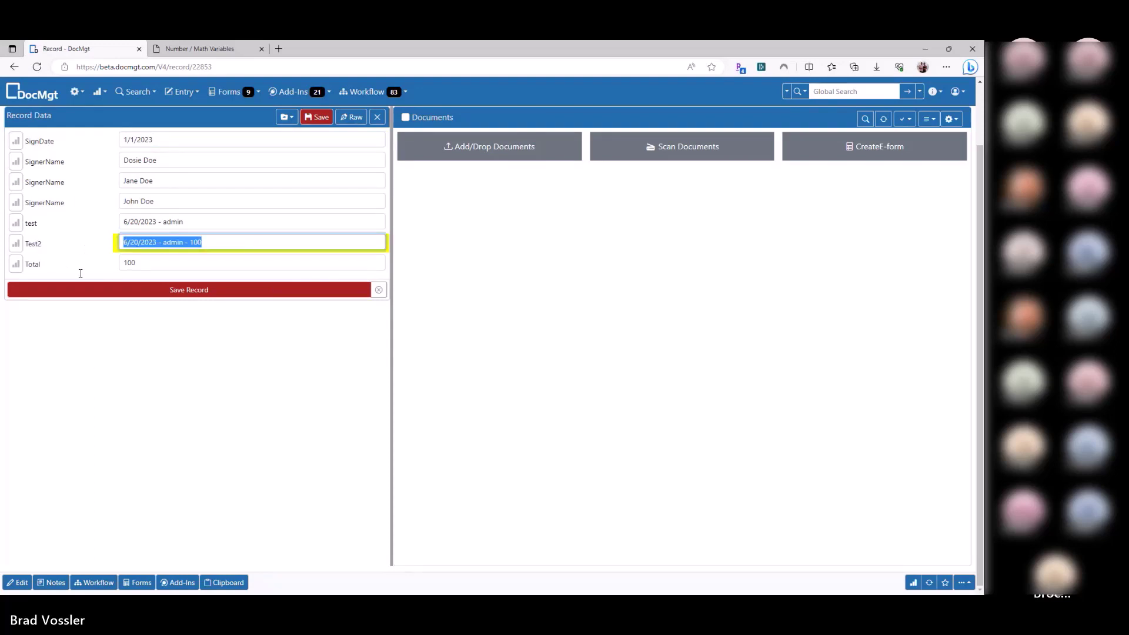
pyautogui.click(108, 340)
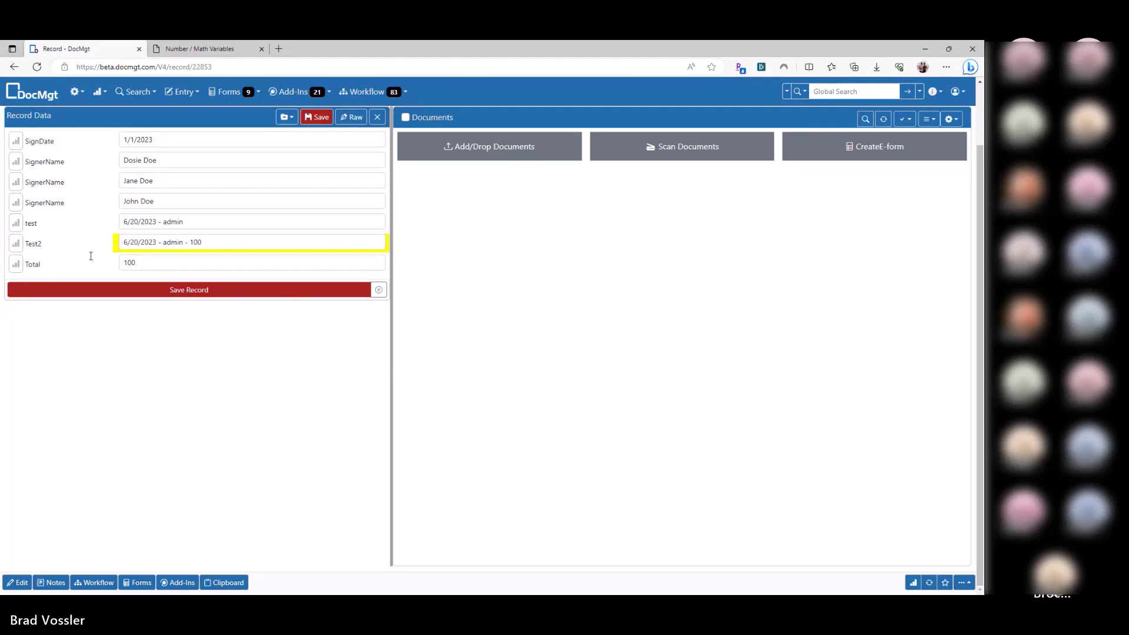
pyautogui.moveTo(193, 222); pyautogui.dragTo(120, 222)
pyautogui.moveTo(140, 260); pyautogui.dragTo(80, 268)
pyautogui.moveTo(206, 242); pyautogui.dragTo(85, 248)
pyautogui.click(91, 403)
pyautogui.scroll(-1, 241, 422)
# Step: Reopen the last AP-Invoices search and check all of its result records
pyautogui.click(846, 115)
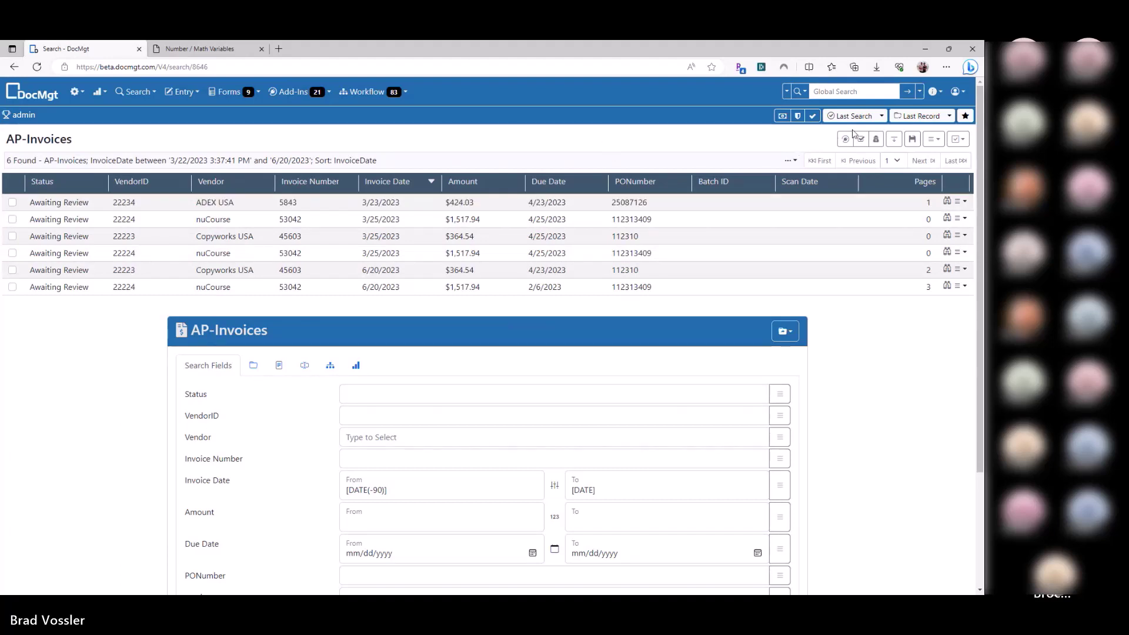
pyautogui.click(934, 138)
pyautogui.click(799, 158)
pyautogui.hotkey('ctrl', 'a')
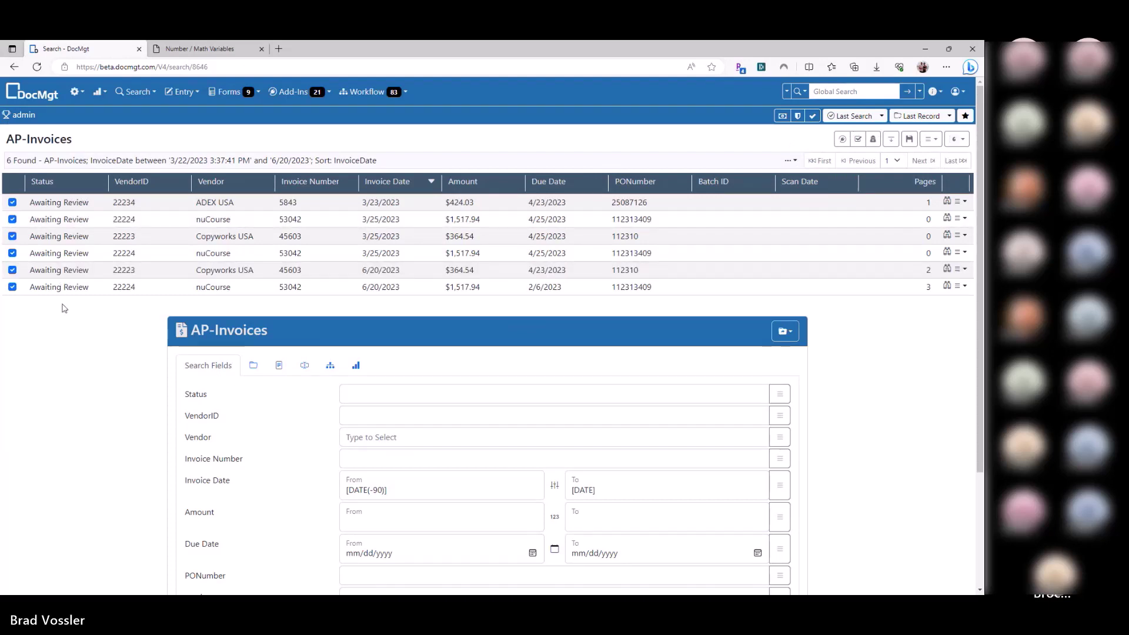
# Step: Open the checked records for bulk editing and enter test as the name of the field to set
pyautogui.click(955, 139)
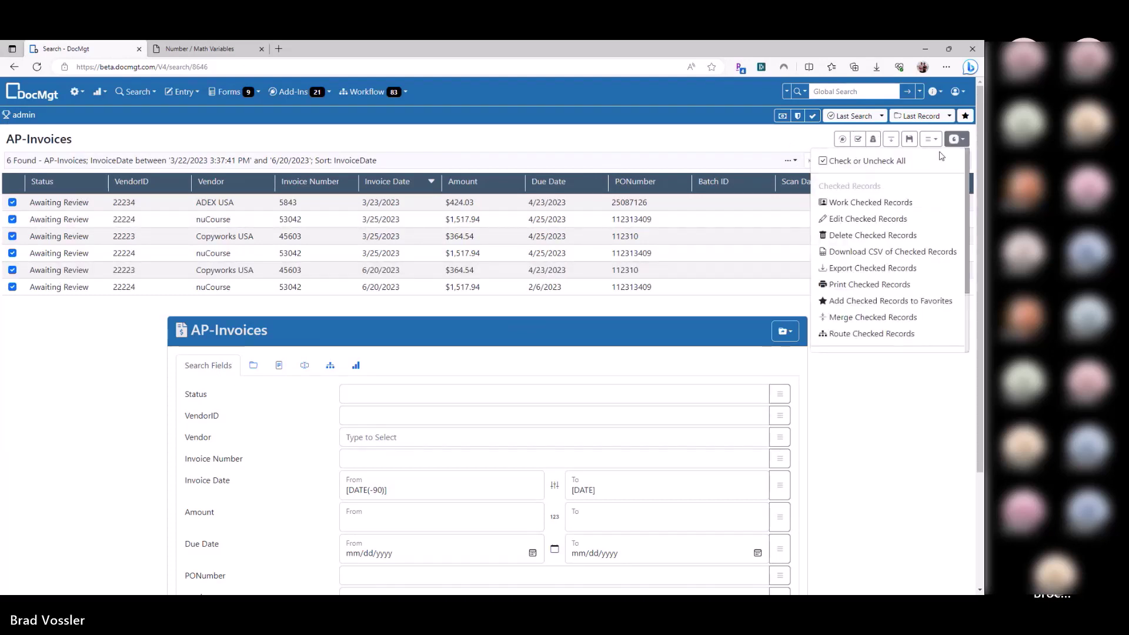
pyautogui.click(877, 162)
pyautogui.click(912, 163)
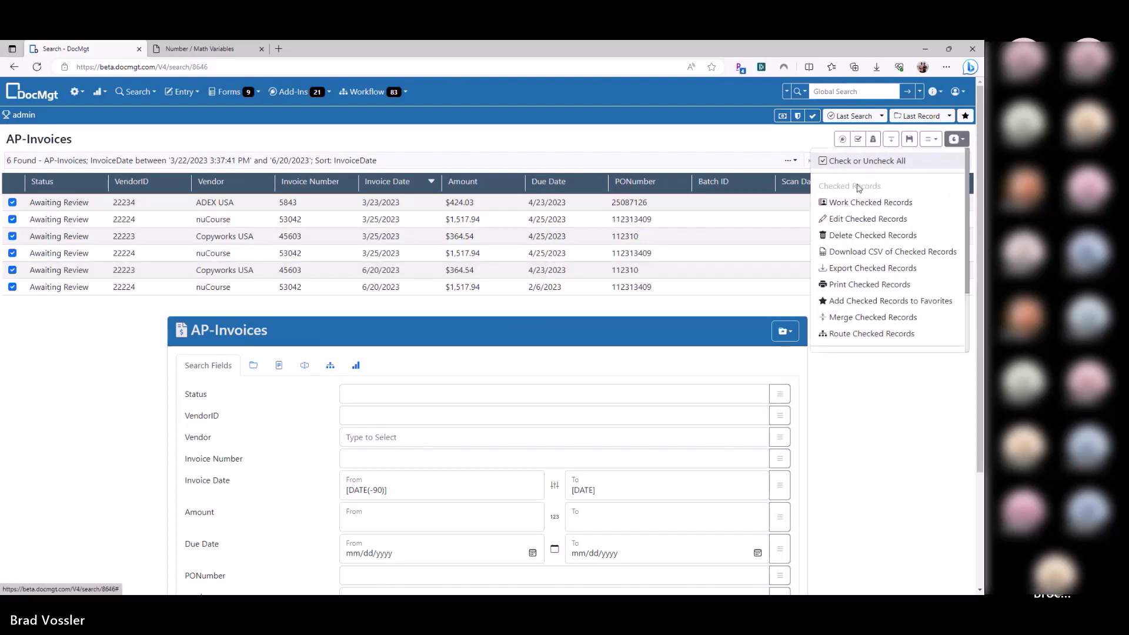
pyautogui.click(843, 221)
pyautogui.click(125, 141)
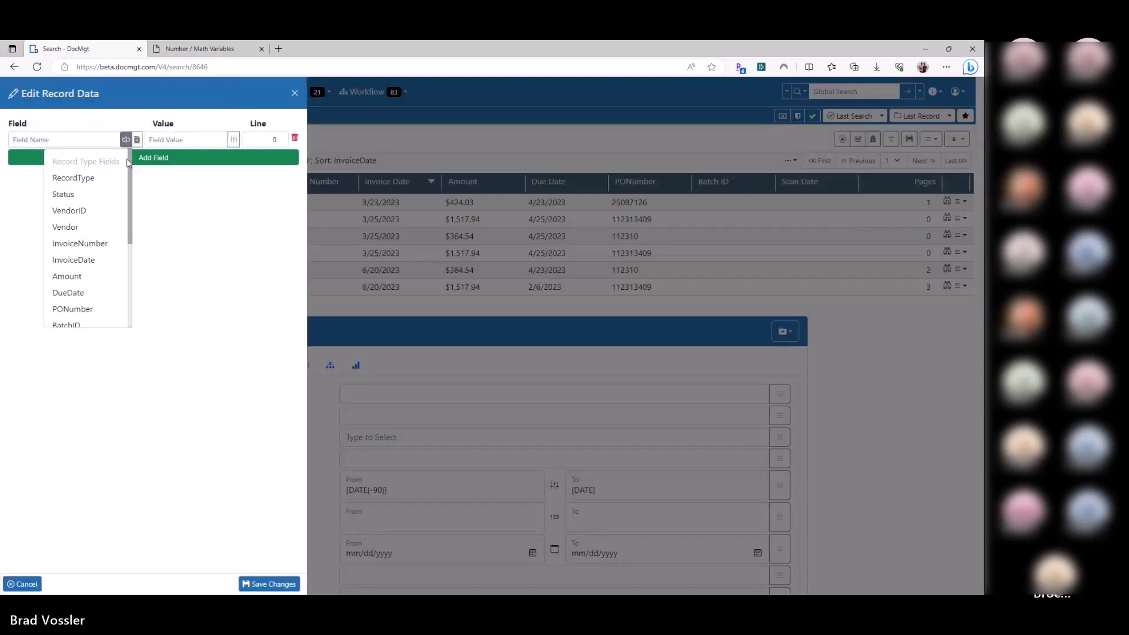
pyautogui.click(87, 139)
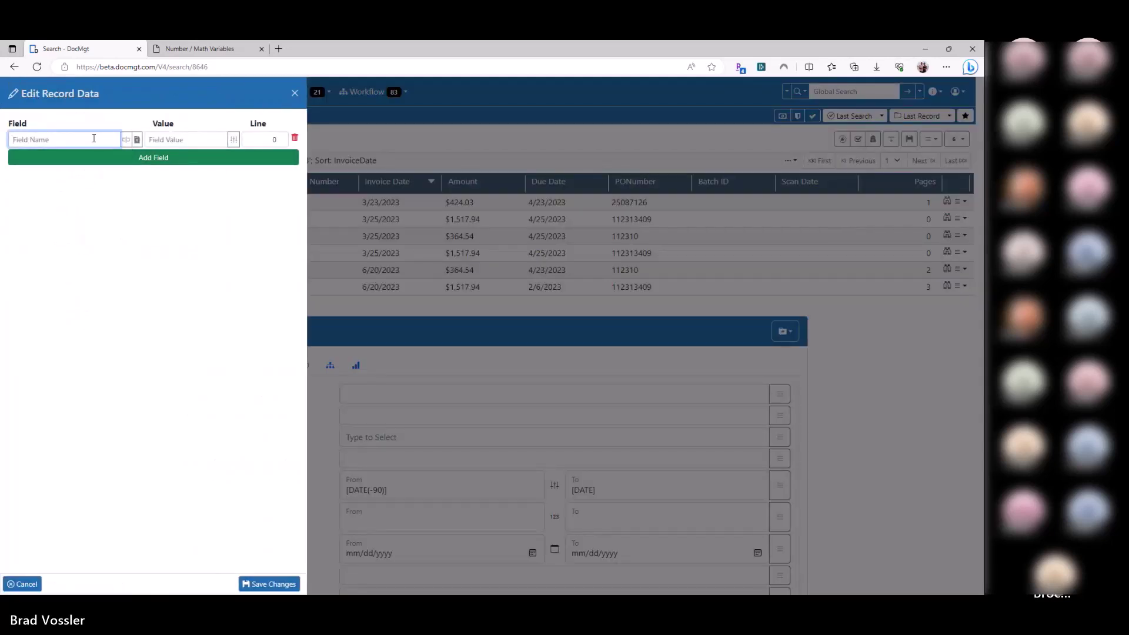
pyautogui.write('test')
# Step: Set the test field's value to [VendorID]: [Amount] in the bulk edit, consulting the record type field list for the variable names
pyautogui.click(156, 159)
pyautogui.click(126, 158)
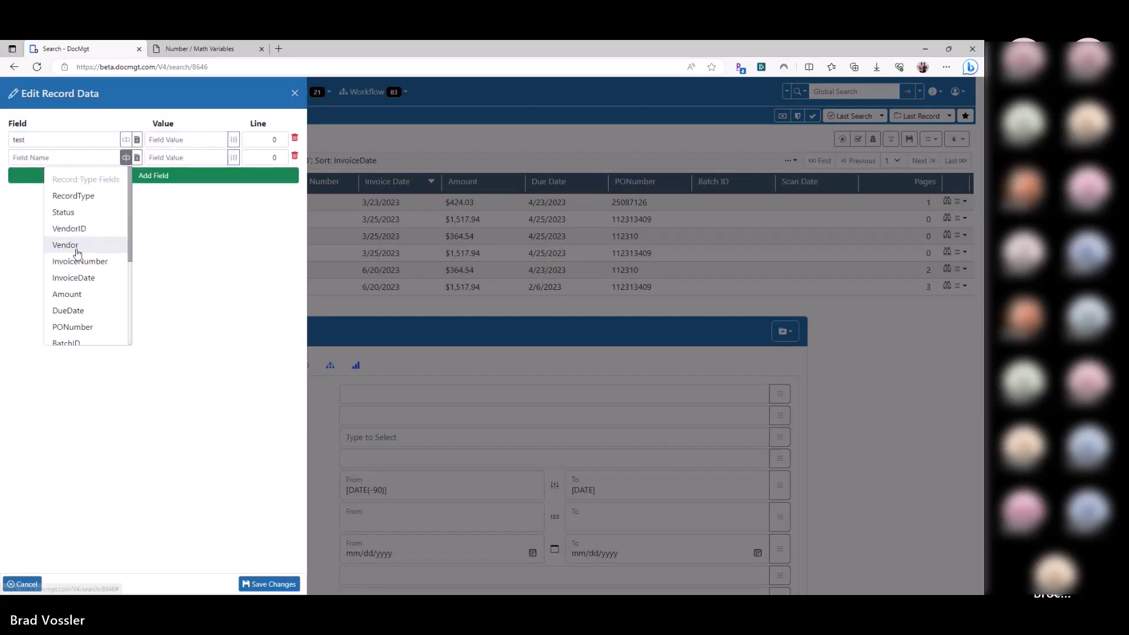
pyautogui.click(167, 157)
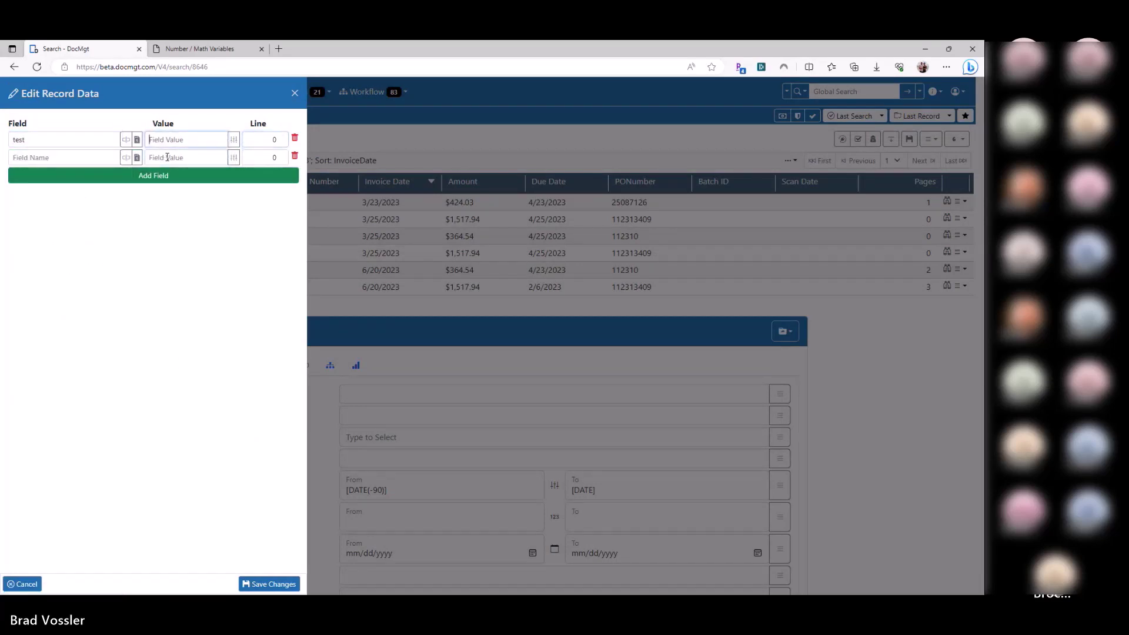
pyautogui.write('[VendorID')
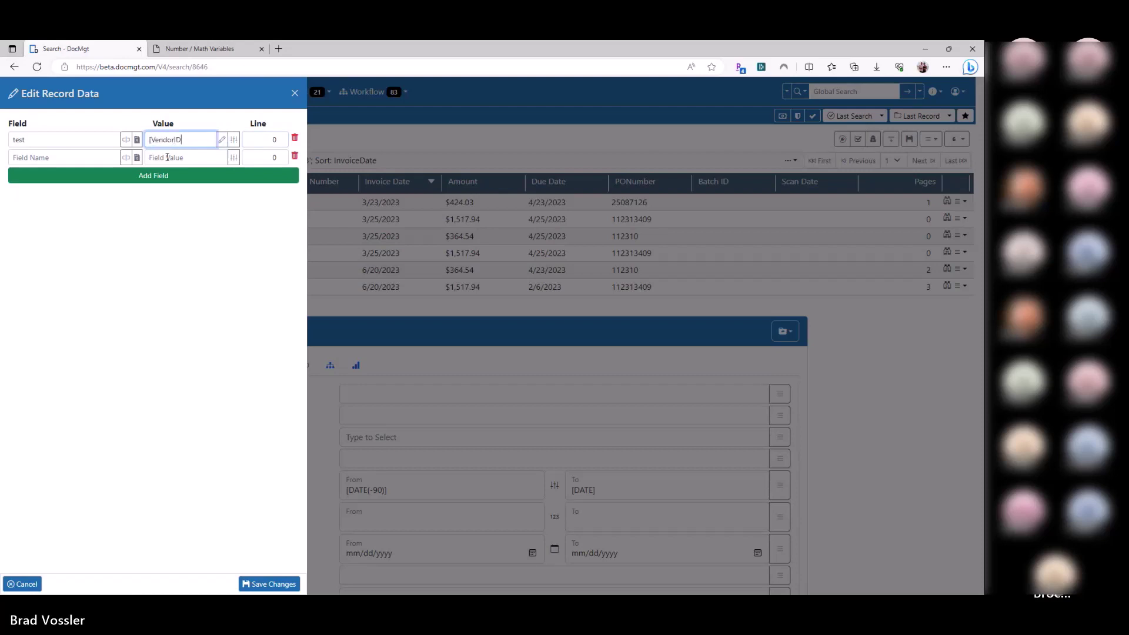
pyautogui.write('];')
pyautogui.click(126, 157)
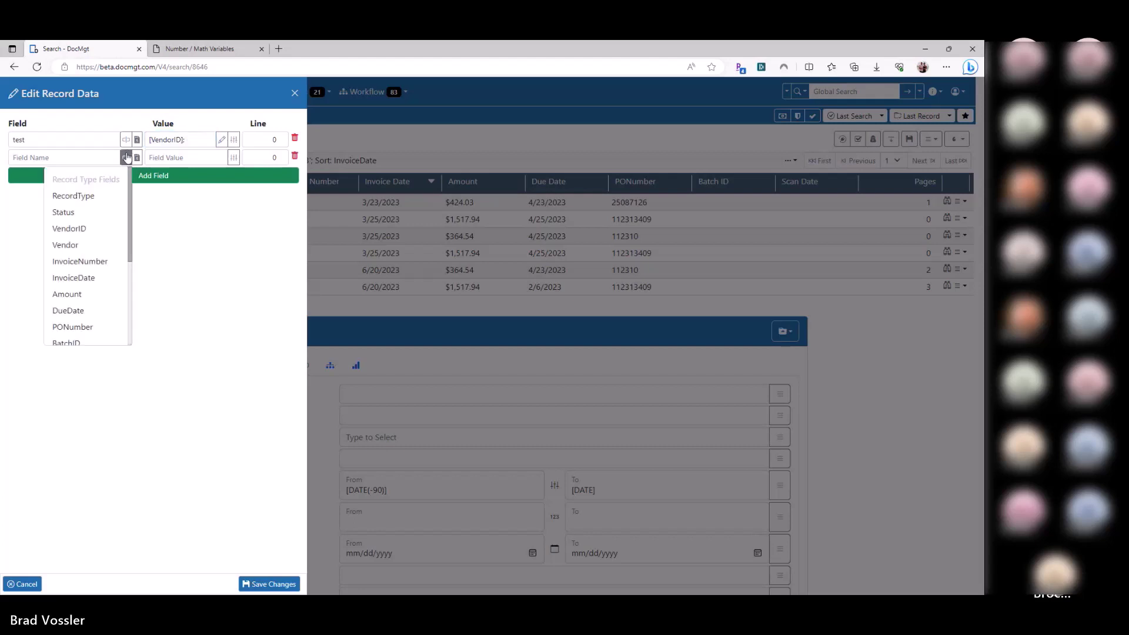
pyautogui.click(207, 139)
pyautogui.write('[Amount')
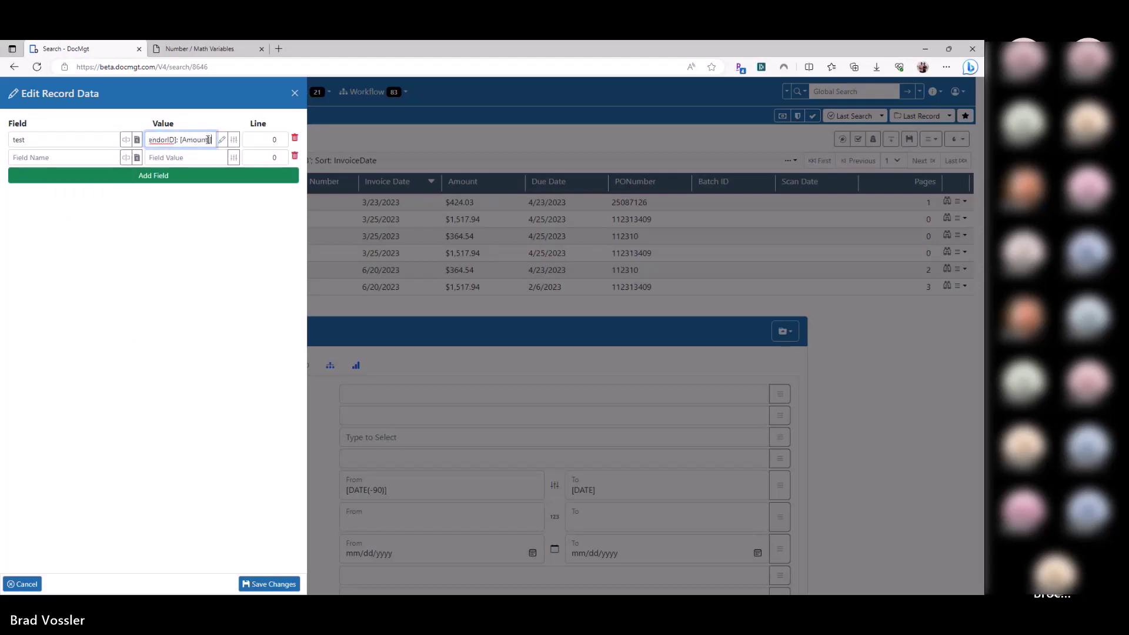
# Step: Delete the empty second field row, review the test field and its value, and save the changes to the checked records
pyautogui.click(294, 156)
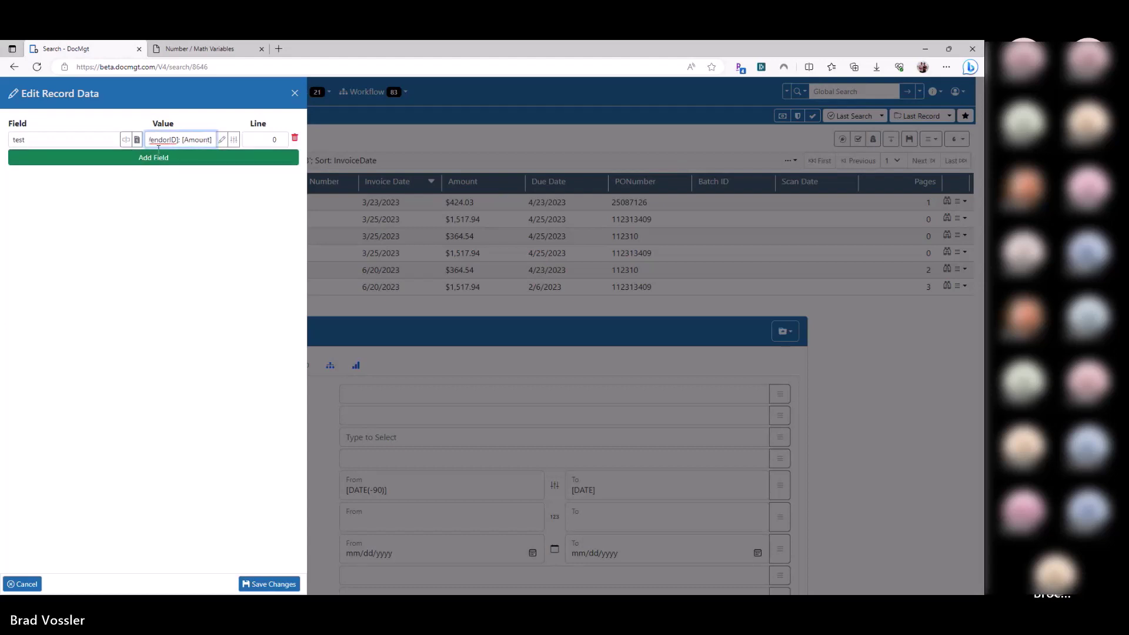
pyautogui.moveTo(30, 140); pyautogui.dragTo(2, 135)
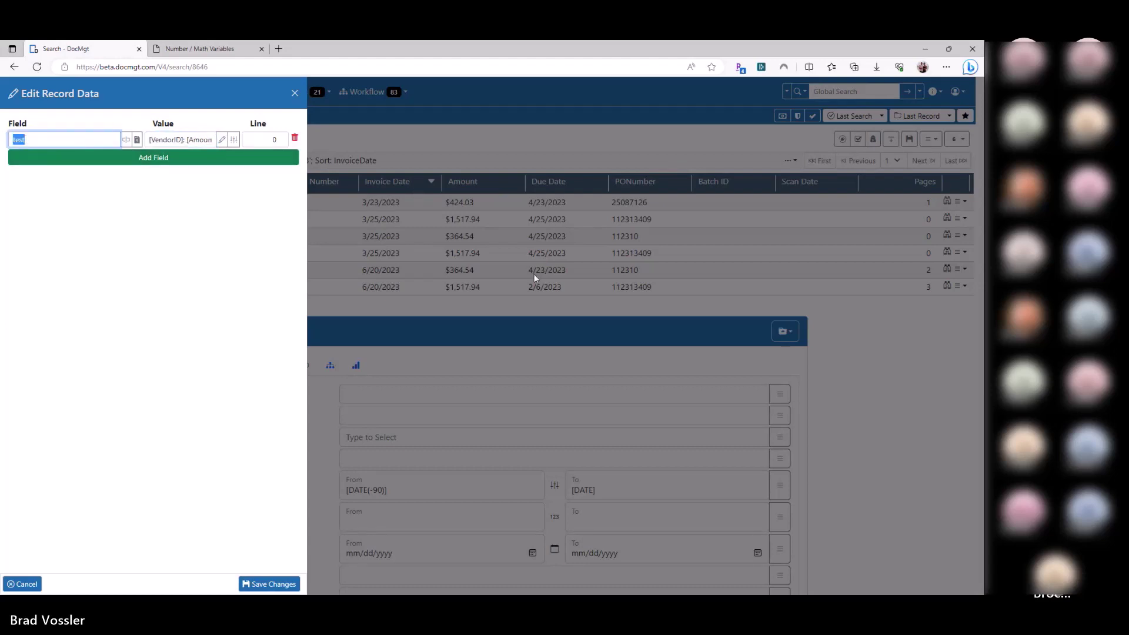
pyautogui.moveTo(149, 140); pyautogui.dragTo(222, 140)
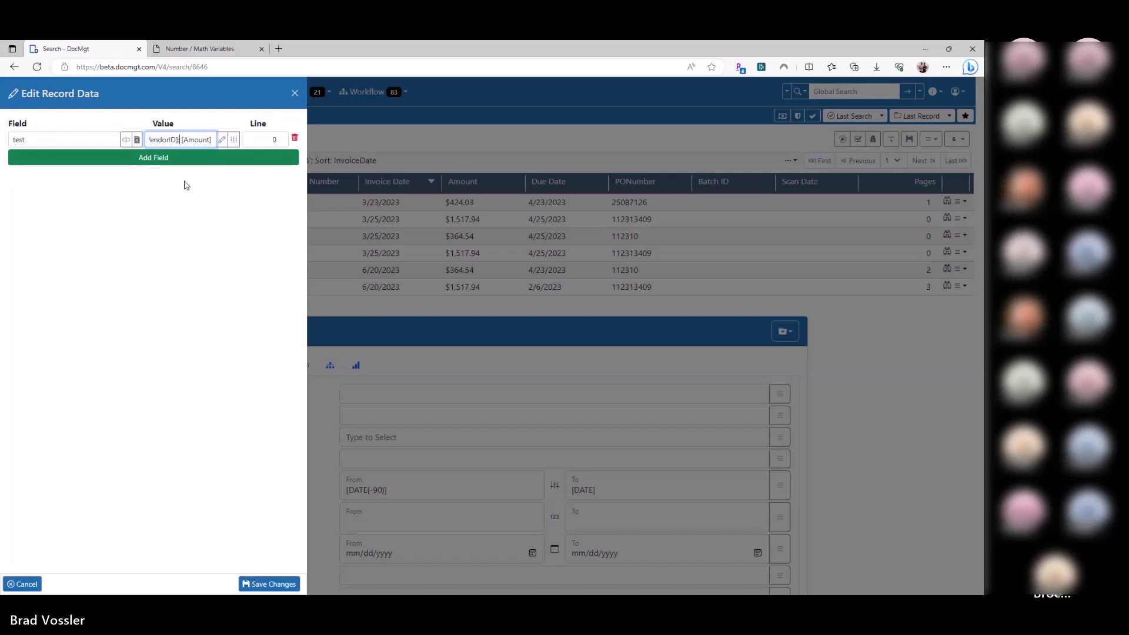
pyautogui.click(270, 584)
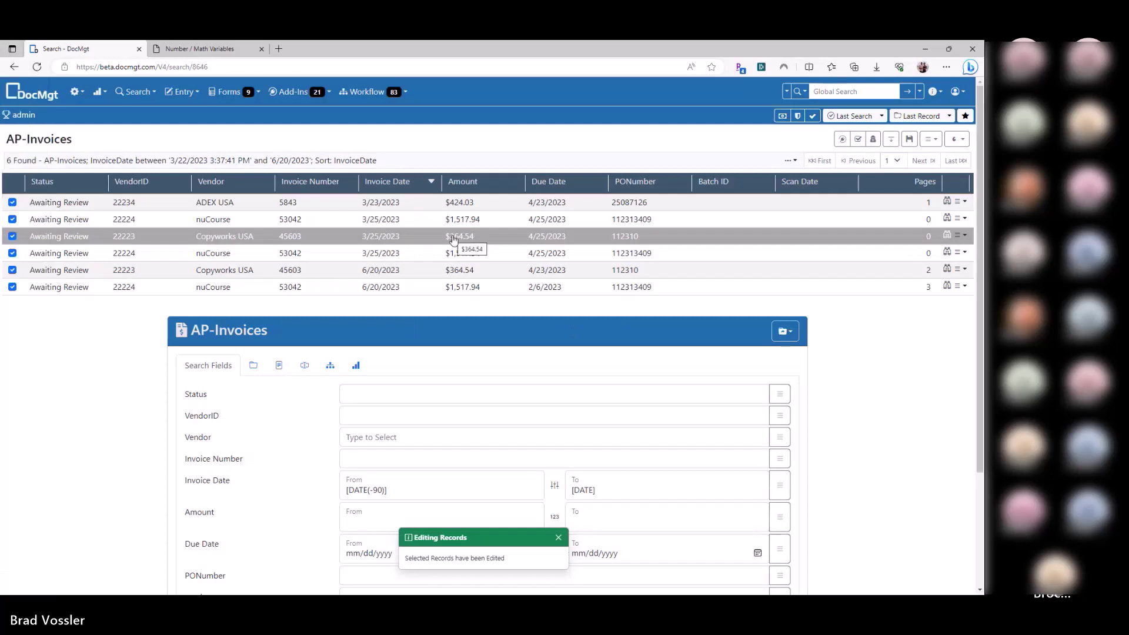
# Step: Open the Copyworks USA record dated 3/25/2023 and examine the test field's value in its raw record data
pyautogui.click(456, 241)
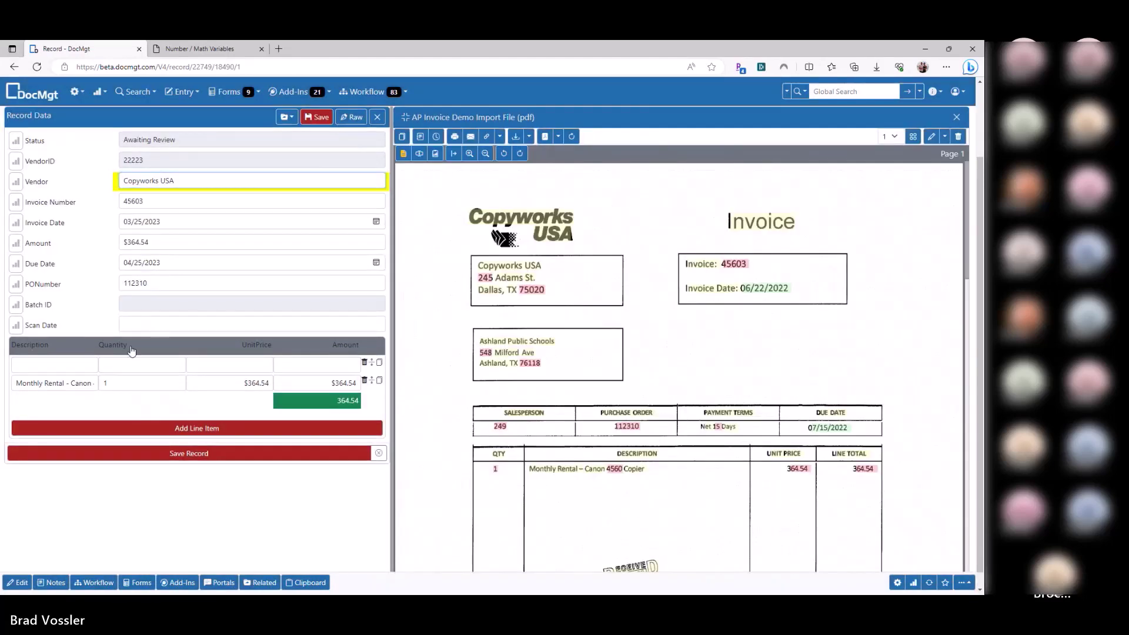
pyautogui.click(351, 117)
pyautogui.scroll(-5, 132, 376)
pyautogui.scroll(-1, 329, 551)
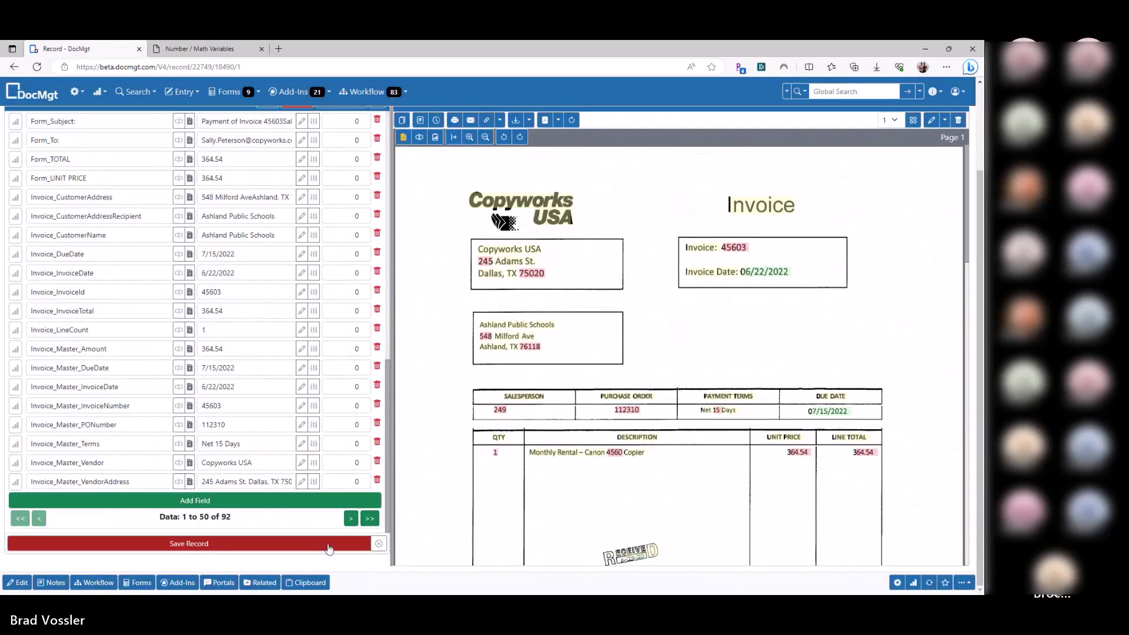
pyautogui.click(350, 518)
pyautogui.scroll(3, 327, 424)
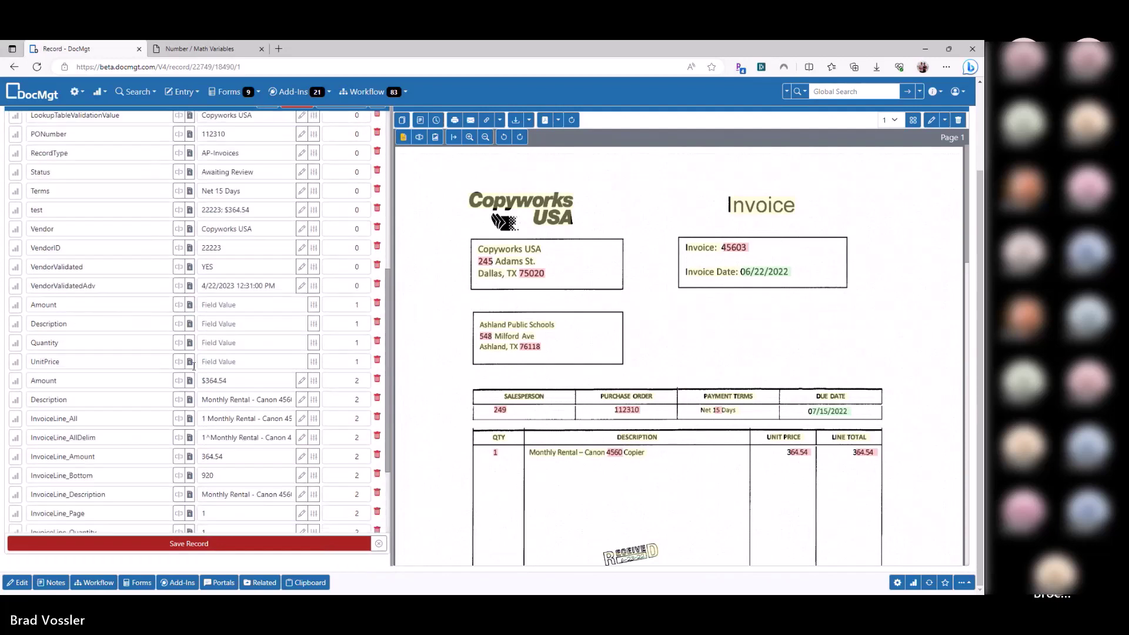
pyautogui.press('Tab')
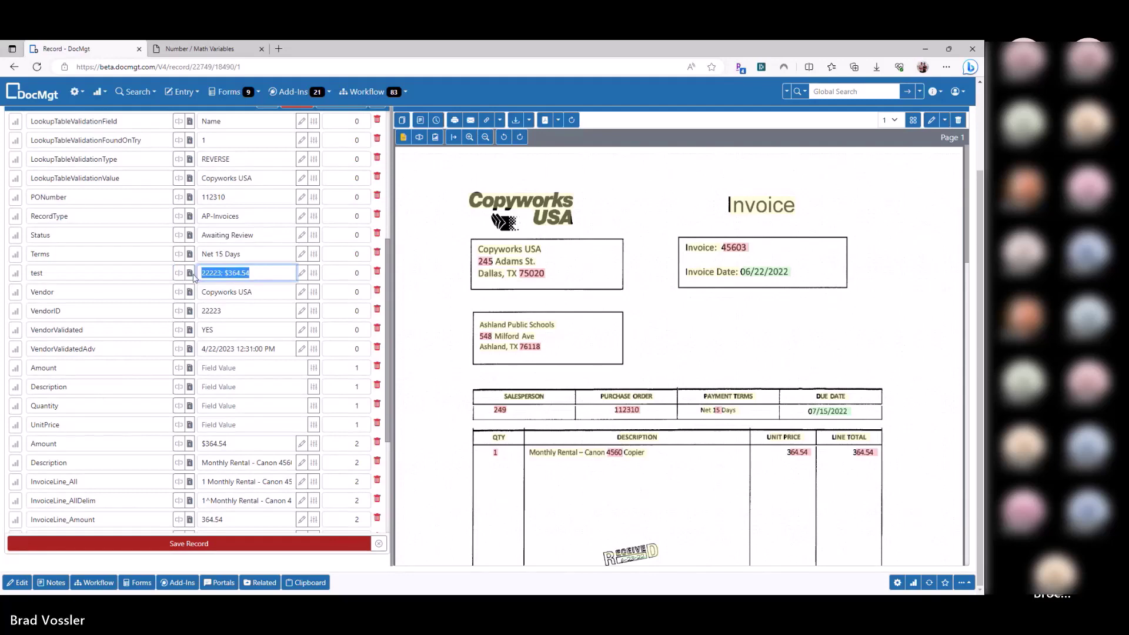
pyautogui.hotkey('shift', 'Tab')
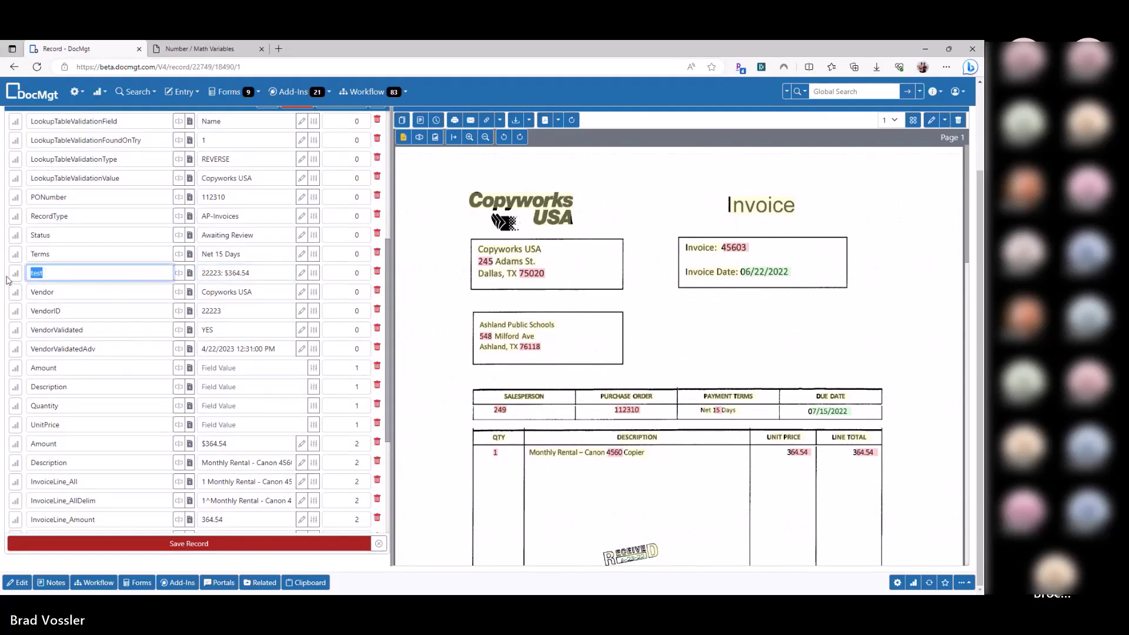
pyautogui.scroll(2, 737, 182)
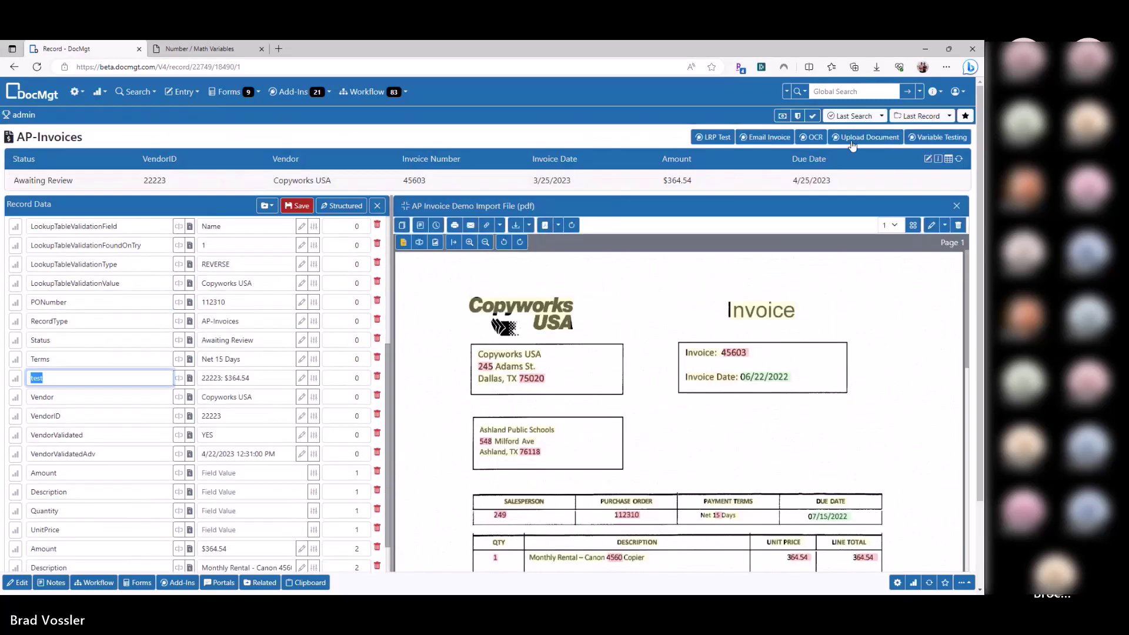
# Step: Reopen the last AP-Invoices search and turn on the action bar for checked records
pyautogui.click(853, 116)
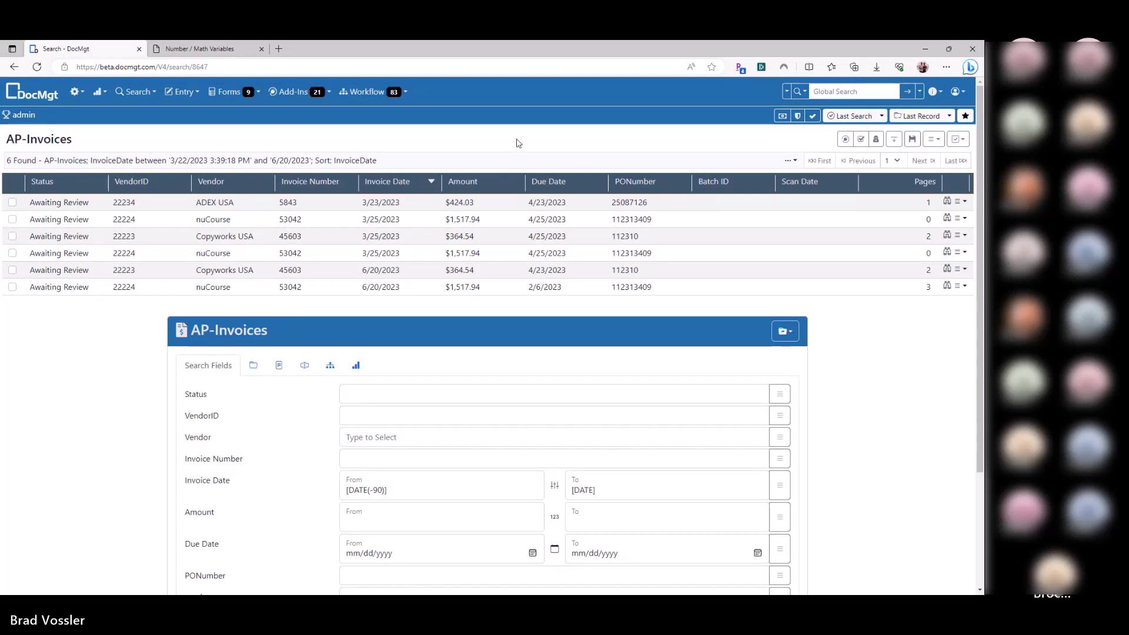
pyautogui.click(932, 140)
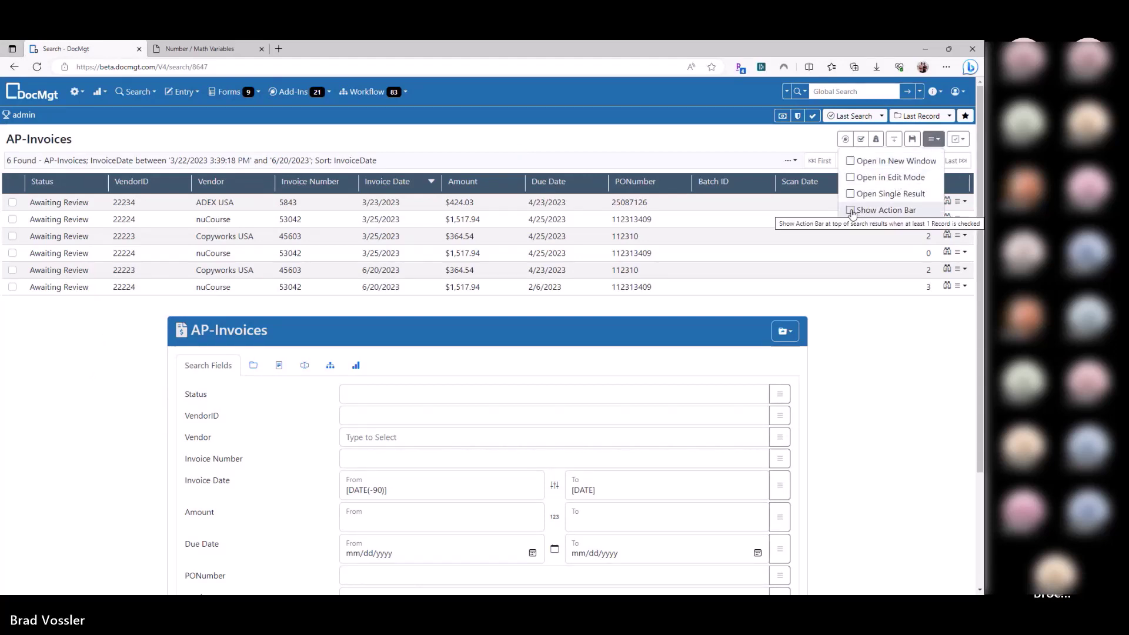
pyautogui.click(611, 154)
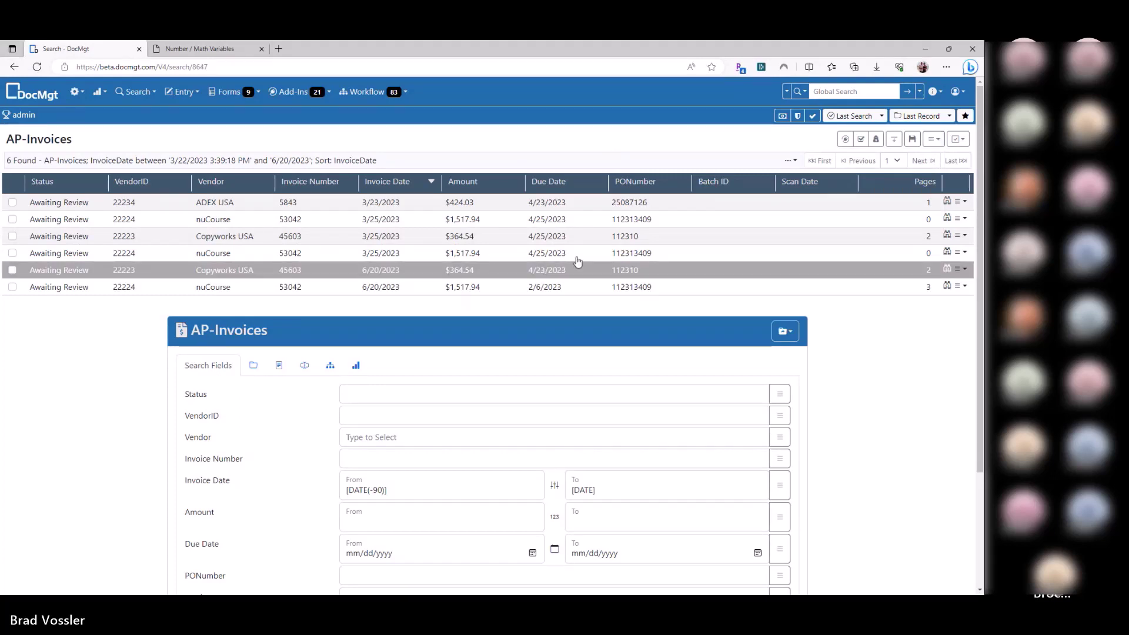
# Step: Check the fourth and fifth result records, compare the actions offered for them, and open bulk editing from the action bar without making changes
pyautogui.click(12, 254)
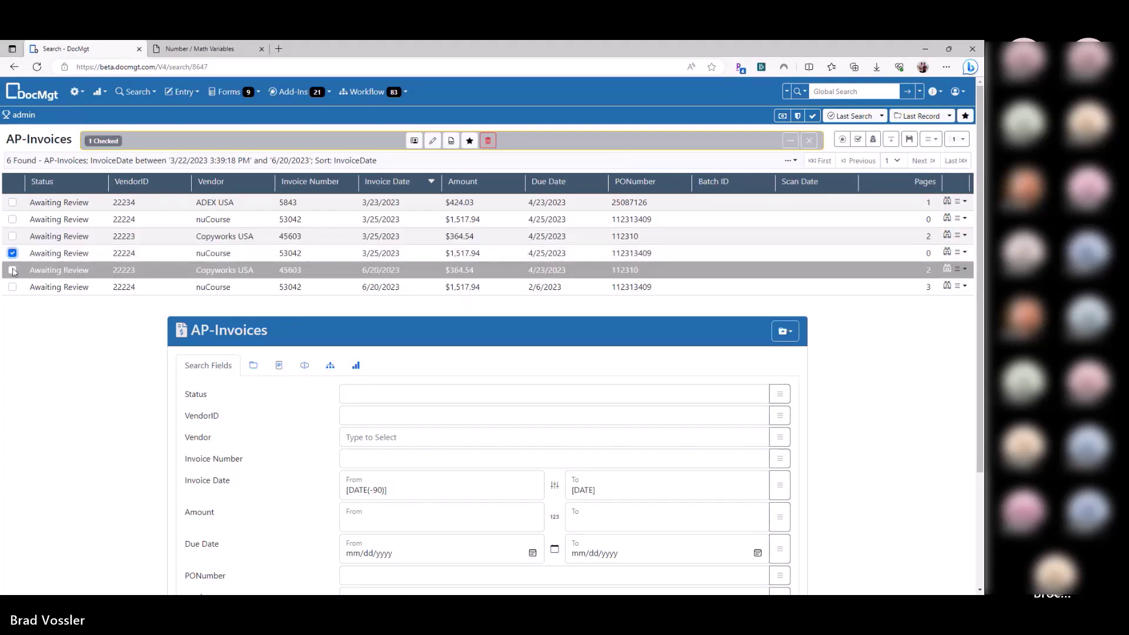
pyautogui.click(12, 270)
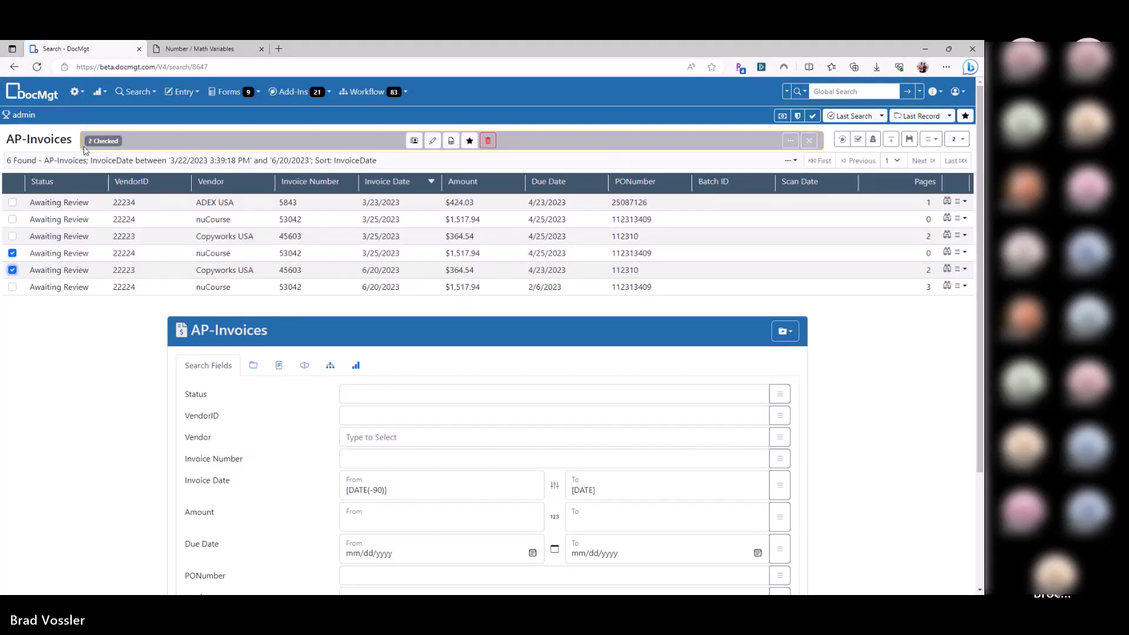
pyautogui.click(954, 139)
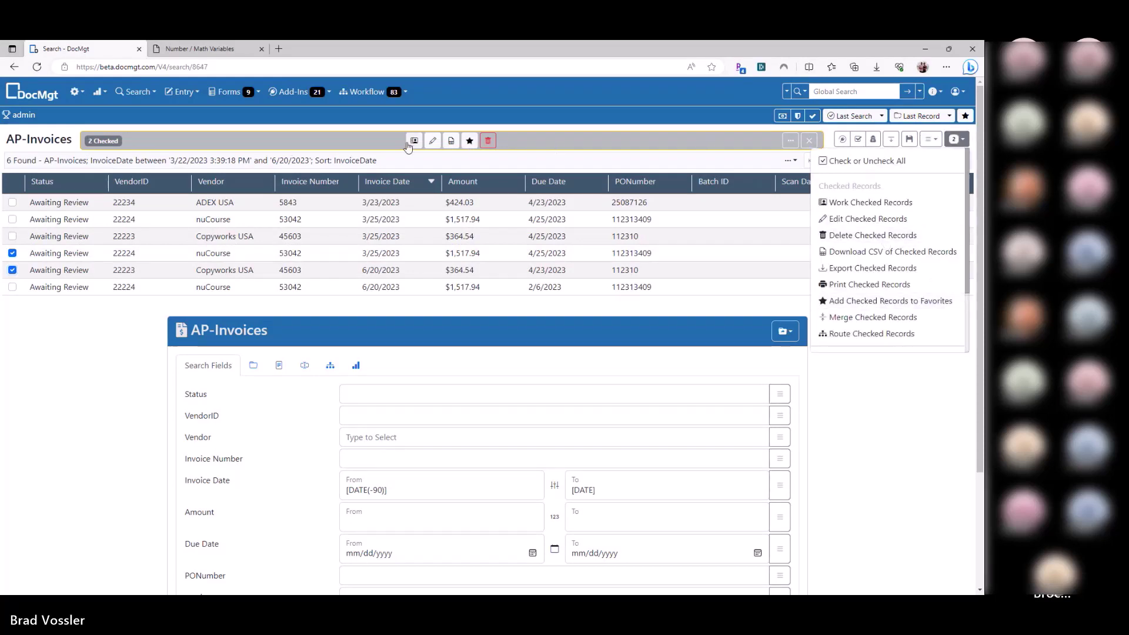
pyautogui.click(433, 141)
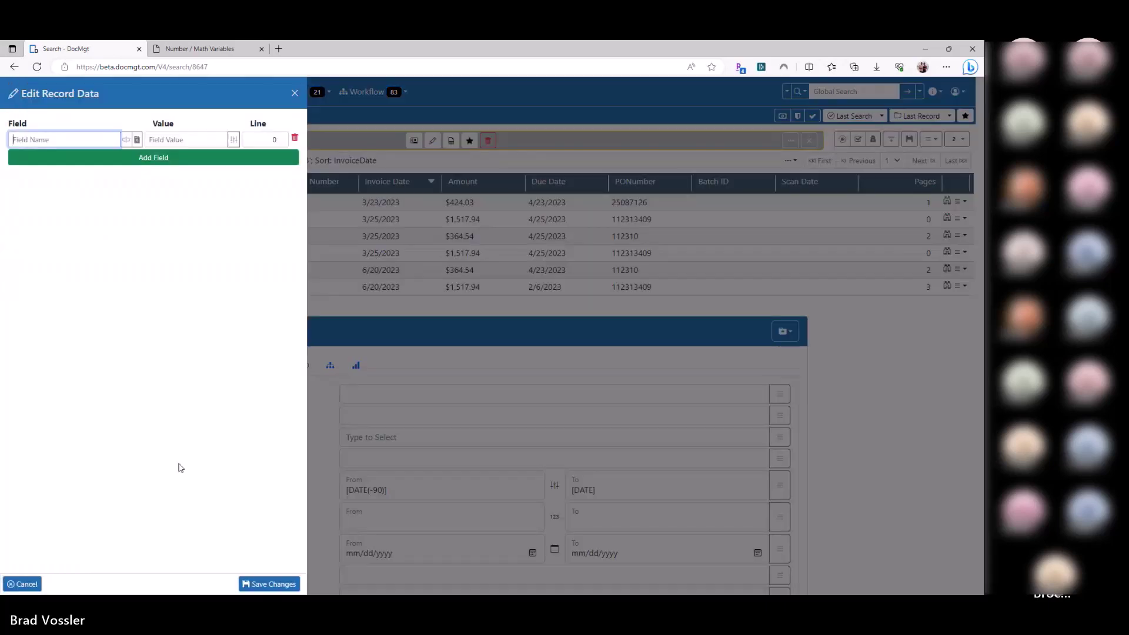
pyautogui.click(24, 584)
pyautogui.click(949, 142)
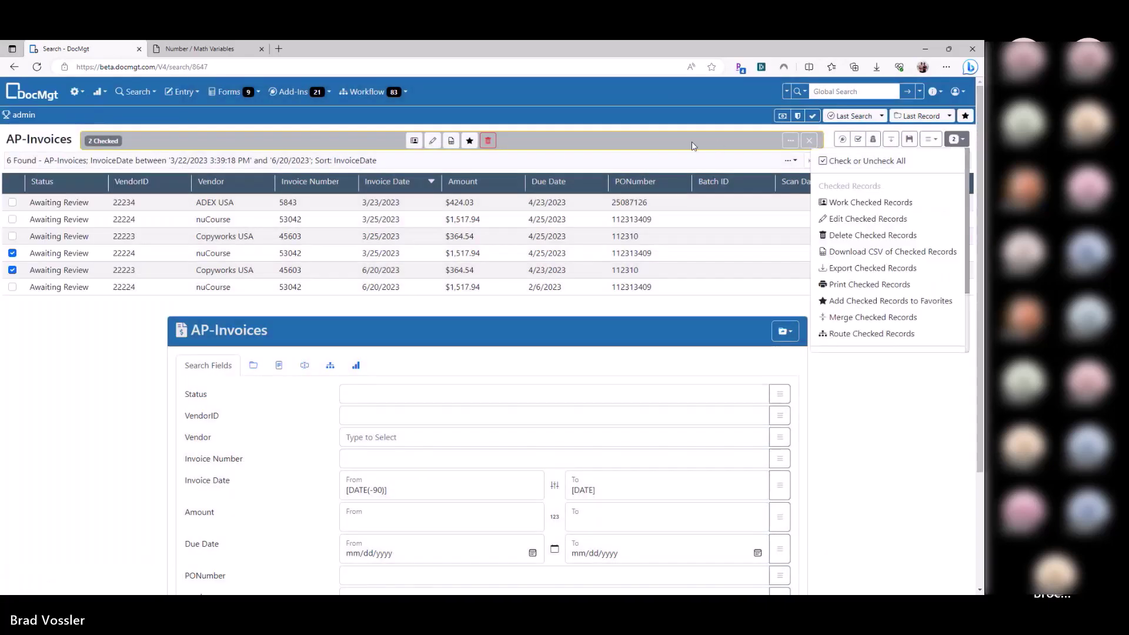
pyautogui.click(949, 142)
# Step: Add the Export Checked Items and Print Checked Items actions to the action bar
pyautogui.click(791, 140)
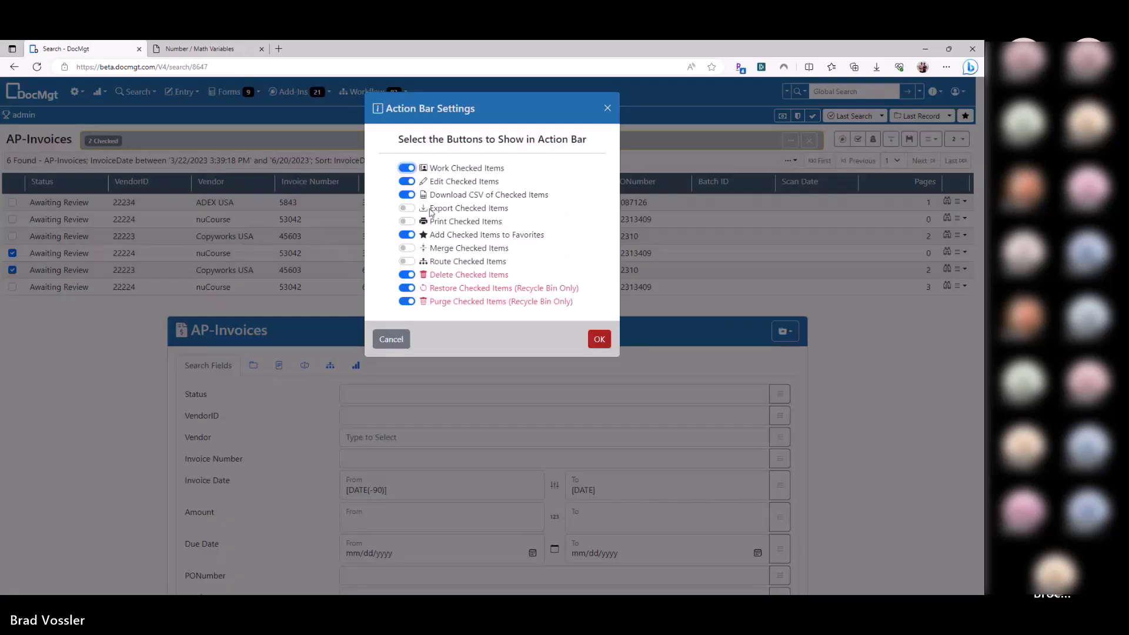
pyautogui.click(431, 222)
pyautogui.click(599, 339)
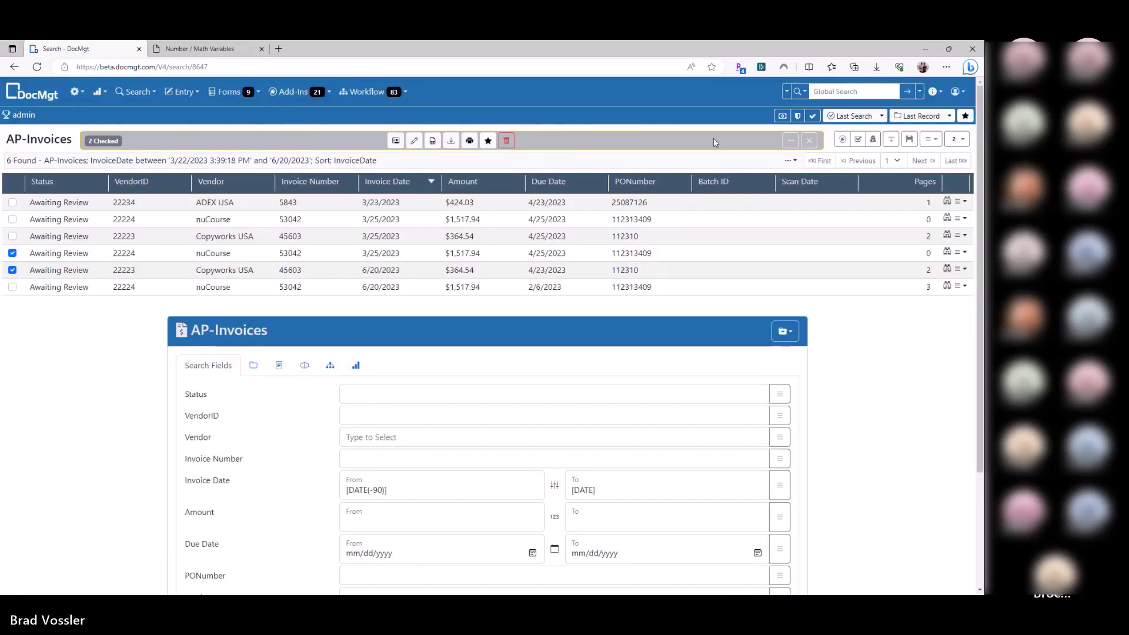
# Step: Remove the Export and Print actions from the action bar again and uncheck both checked records
pyautogui.click(791, 140)
pyautogui.click(432, 210)
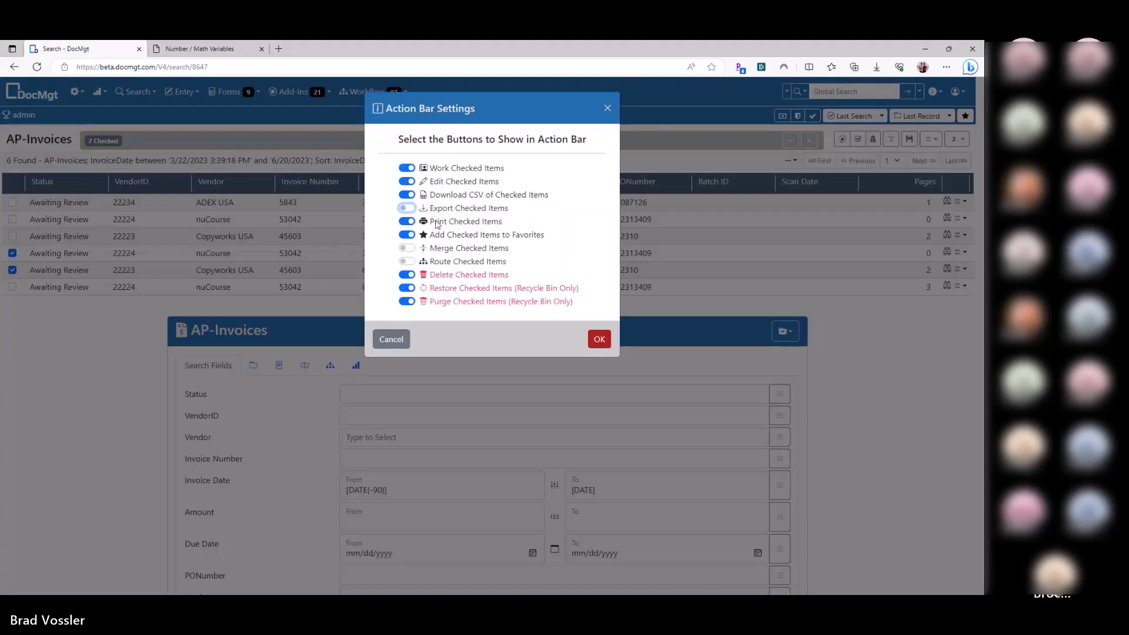
pyautogui.click(422, 223)
pyautogui.click(600, 338)
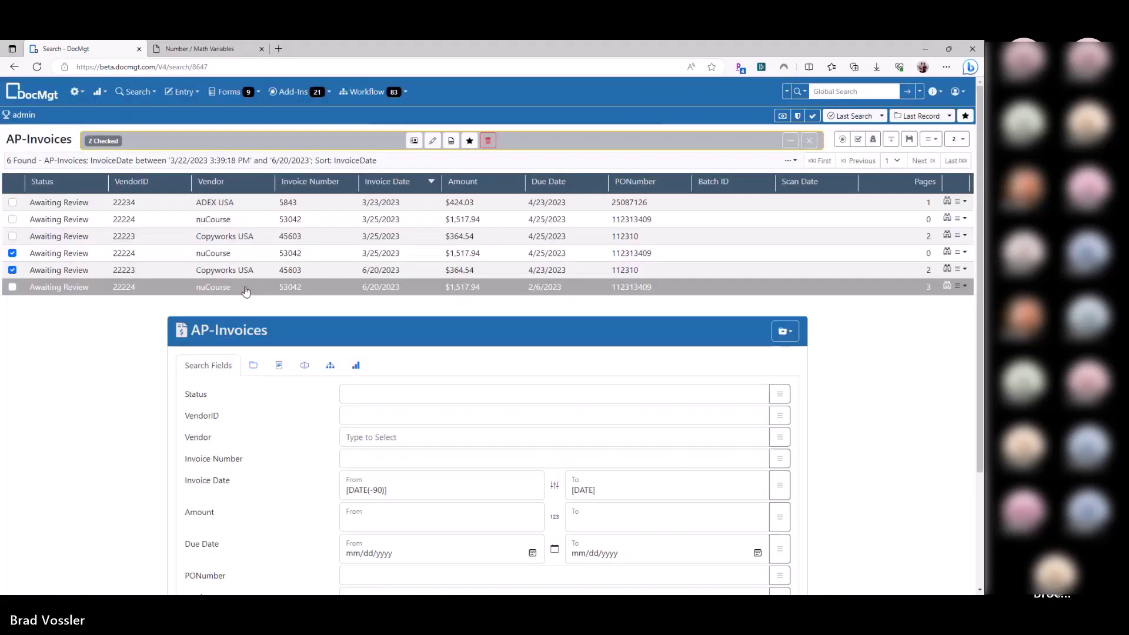
pyautogui.click(13, 270)
pyautogui.click(12, 253)
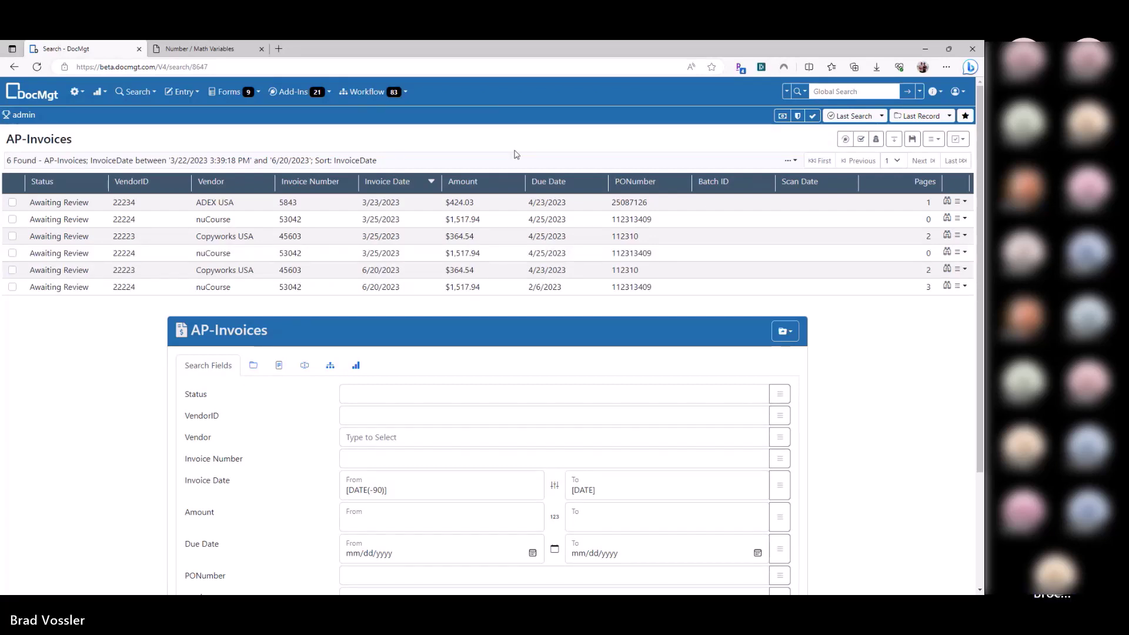
# Step: Return to the Forward vendor's invoice record and review its line items and header fields
pyautogui.hotkey('alt', 'Left')
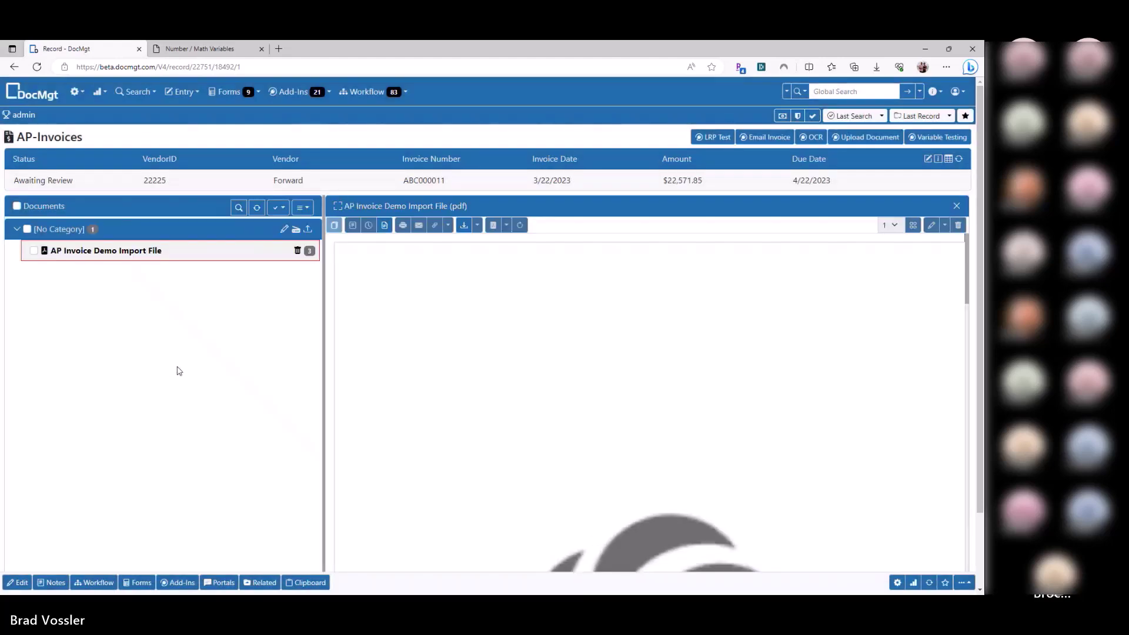
pyautogui.scroll(-3, 159, 406)
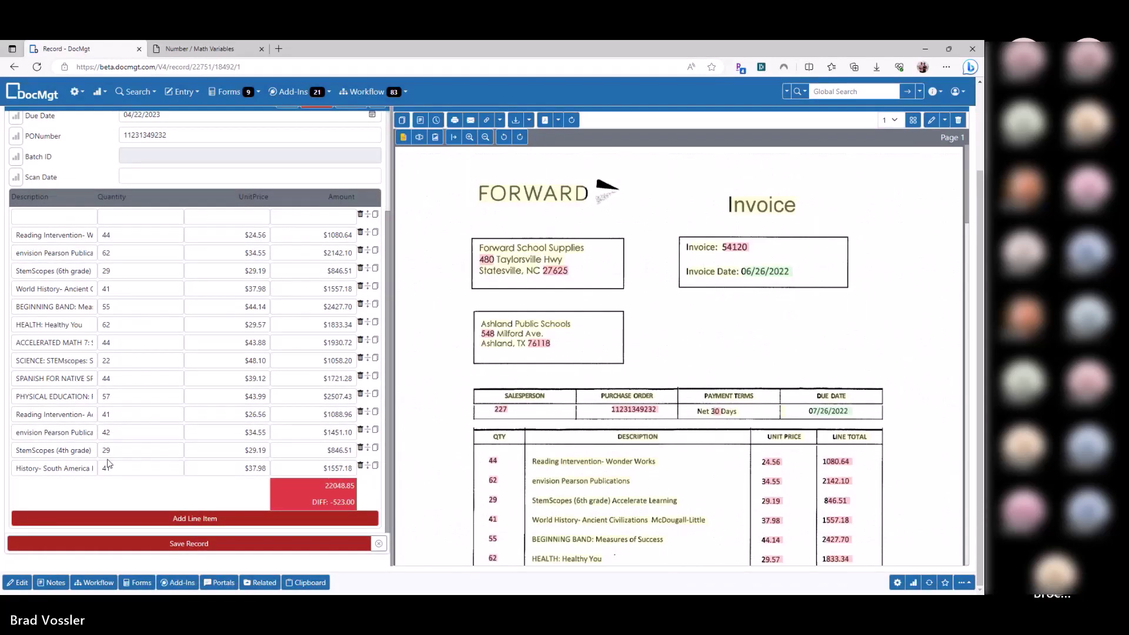
pyautogui.scroll(5, 108, 465)
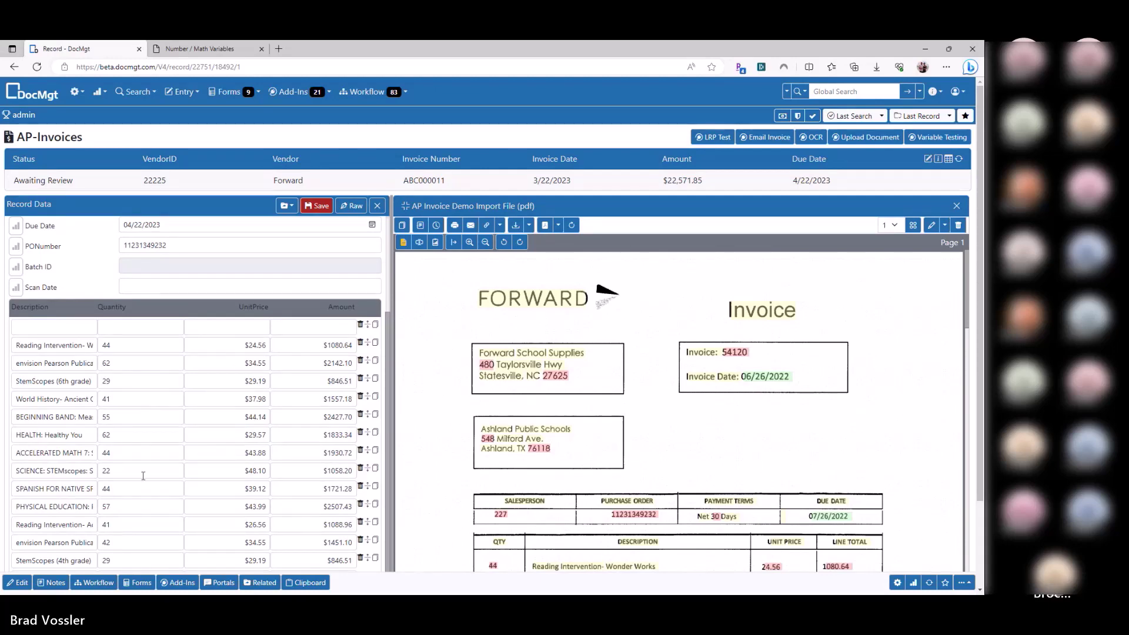
pyautogui.scroll(2, 143, 476)
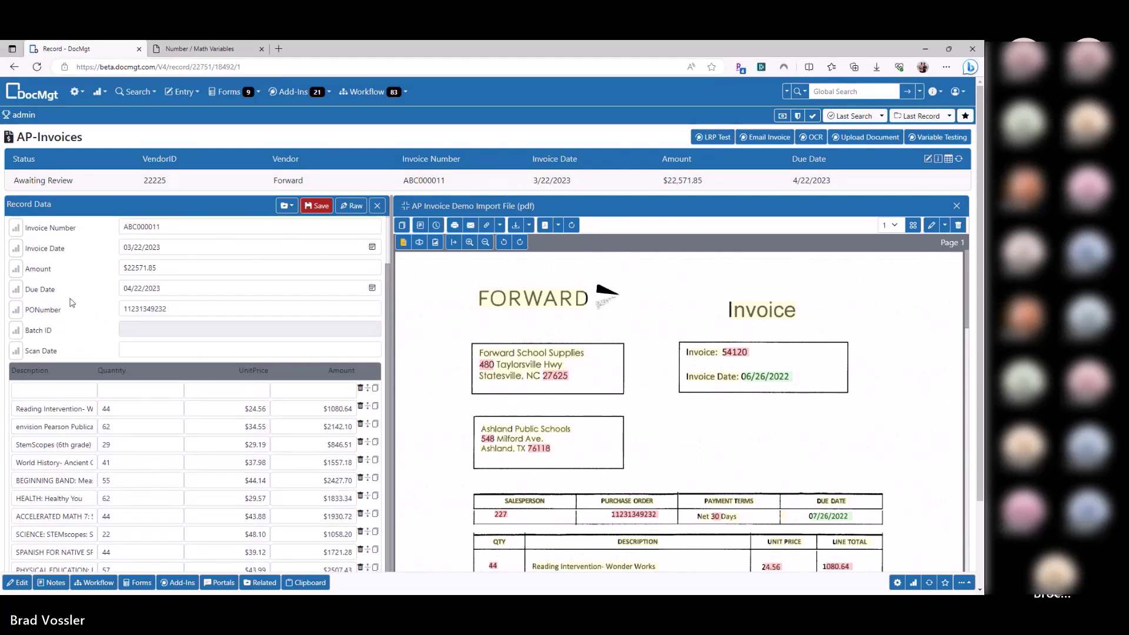
# Step: Open Variable Testing, set the test data's Record ID to 22751, and enter the test string [LI()]
pyautogui.click(77, 92)
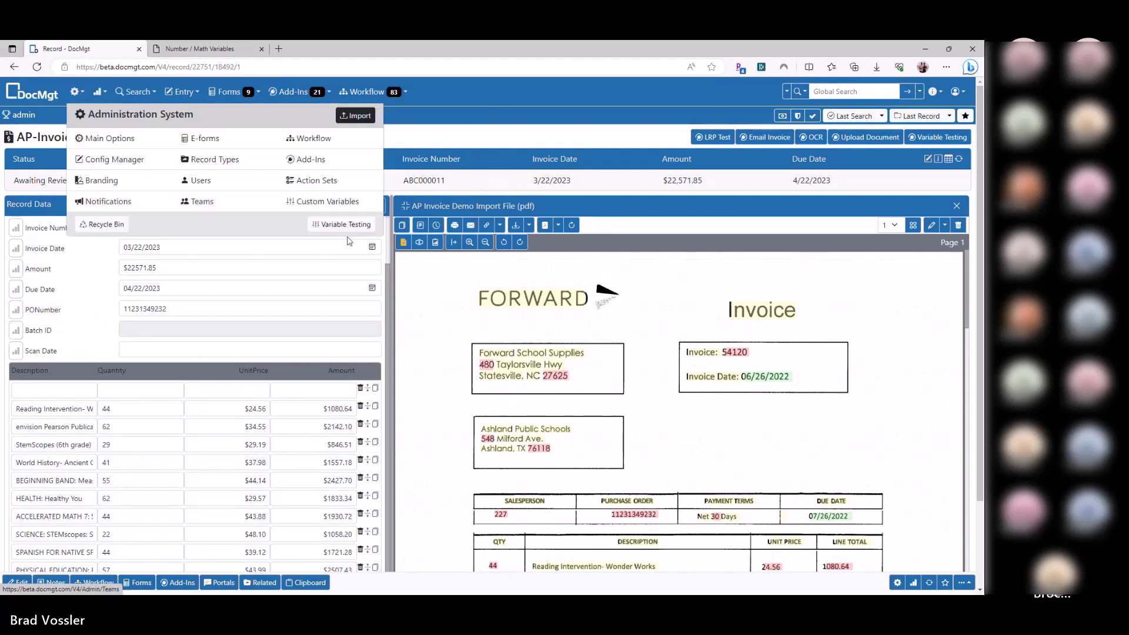
pyautogui.click(340, 226)
pyautogui.click(239, 134)
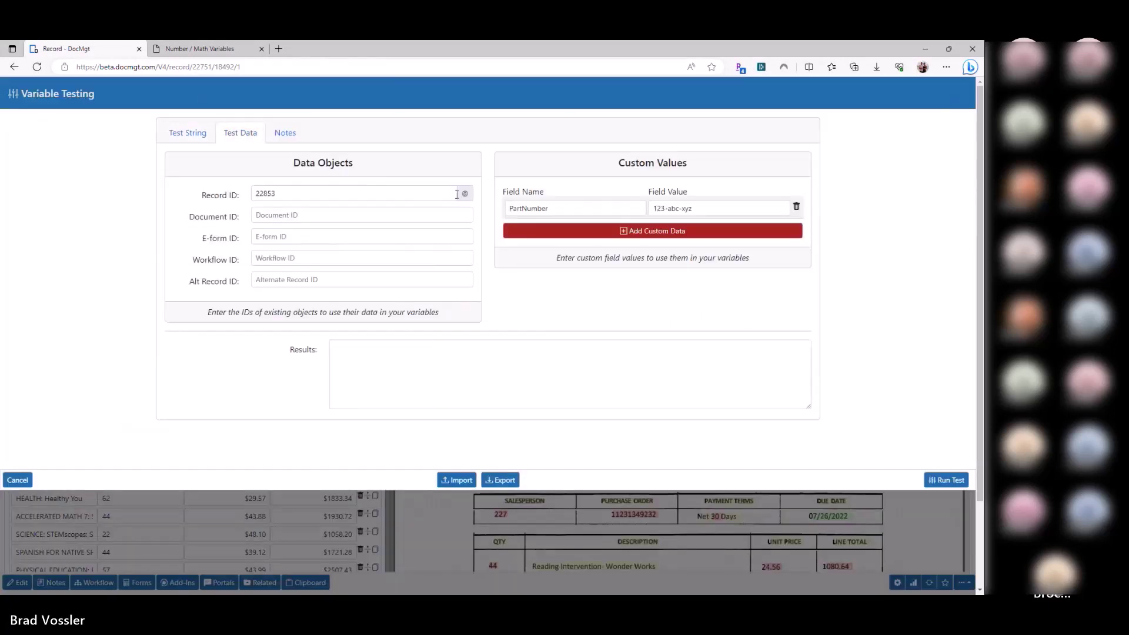
pyautogui.click(190, 135)
pyautogui.click(425, 183)
pyautogui.write('[LID')
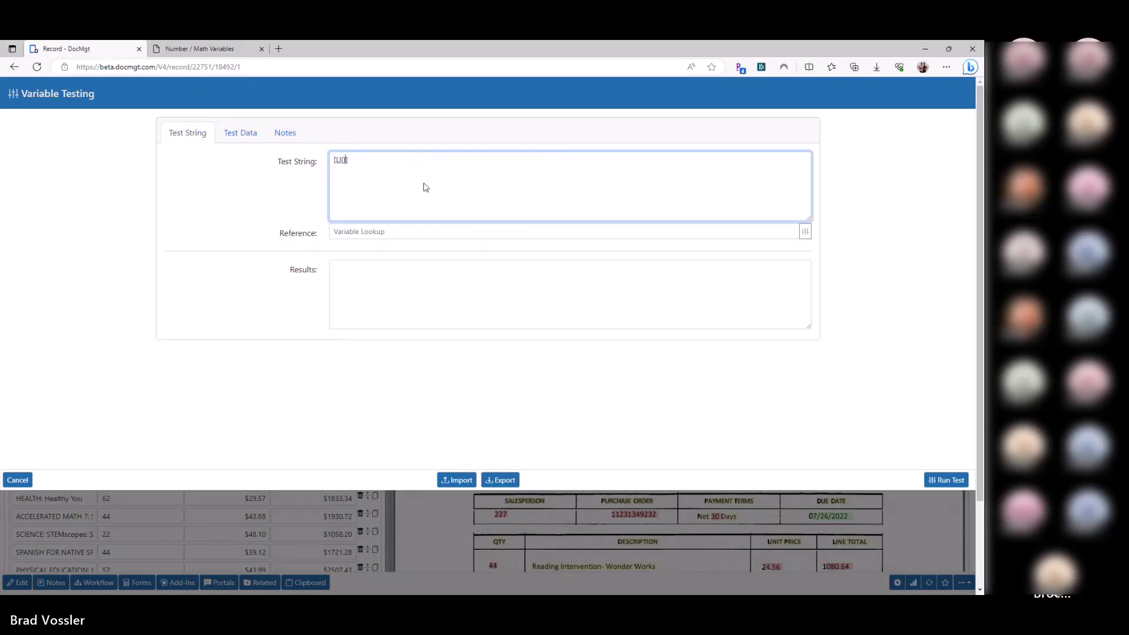
# Step: Look up the LINEITEMS and LI syntax on the help's Line Item Variables page and return to the testing tool
pyautogui.hotkey('ctrl', 'Tab')
pyautogui.click(63, 340)
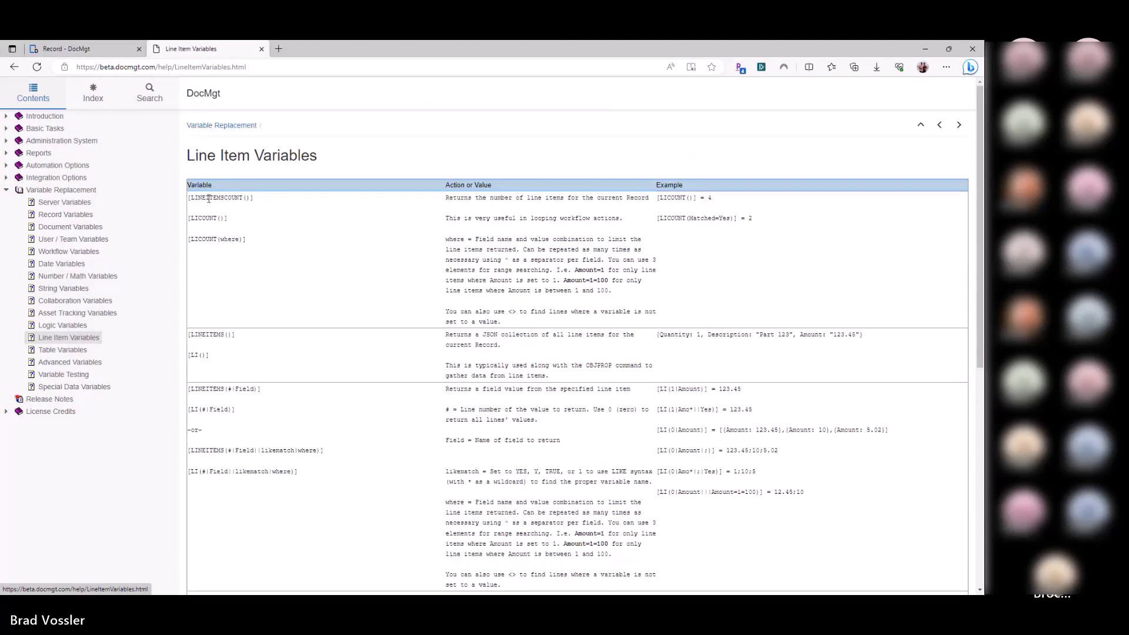
pyautogui.doubleClick(214, 335)
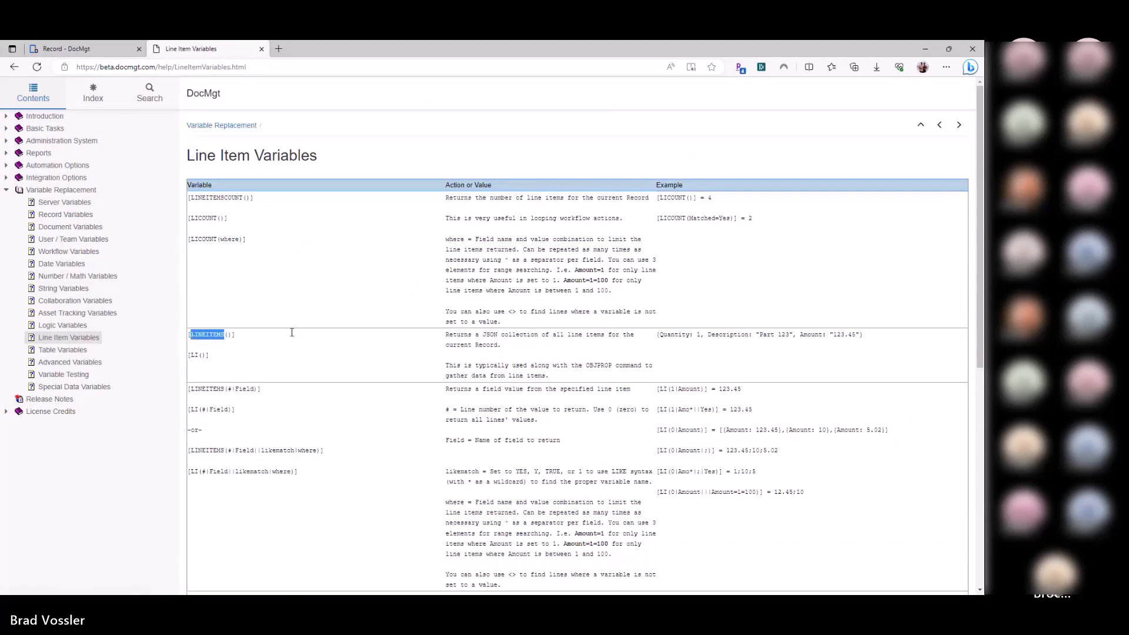
pyautogui.click(197, 356)
pyautogui.hotkey('ctrl', 'Tab')
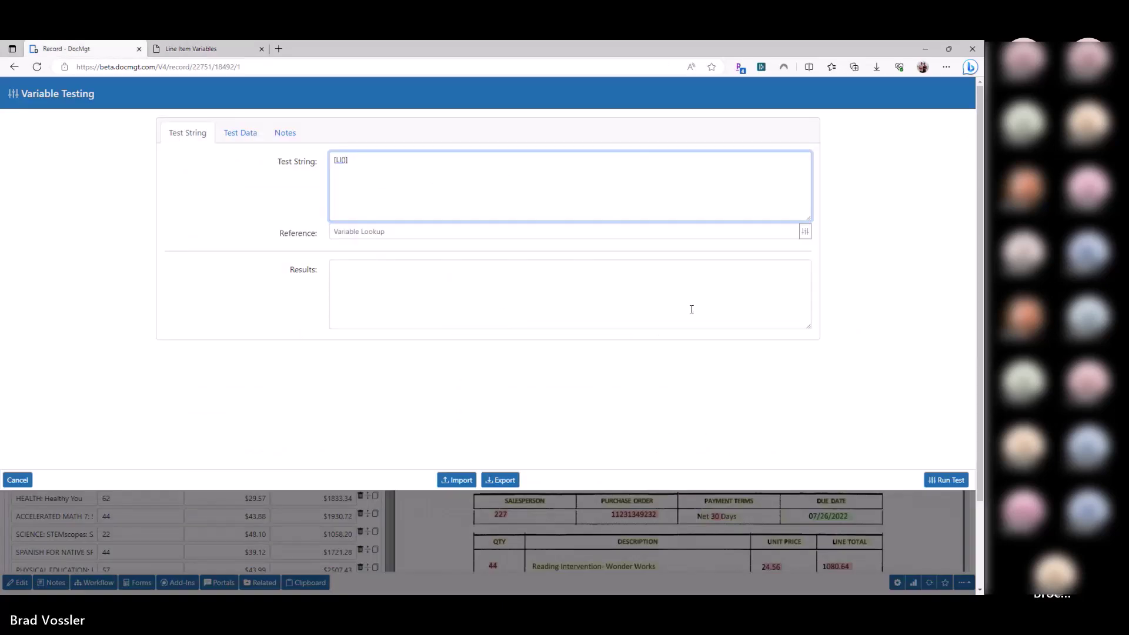
# Step: Run the [LI()] test and enlarge the Results box to review the returned line item JSON
pyautogui.click(935, 480)
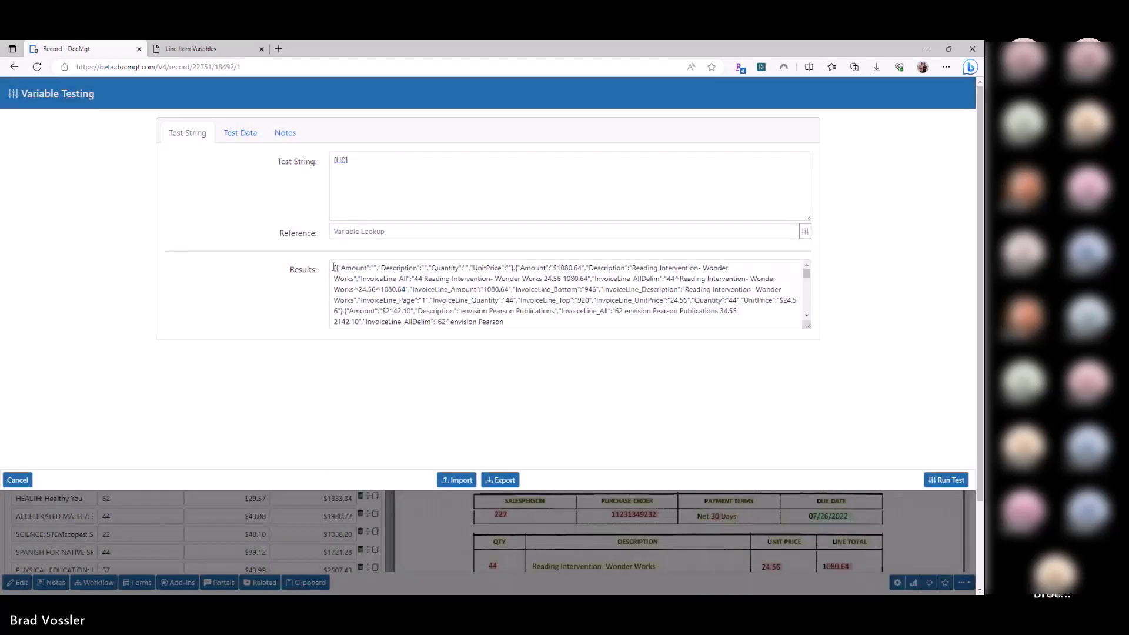
pyautogui.moveTo(333, 268); pyautogui.dragTo(589, 347)
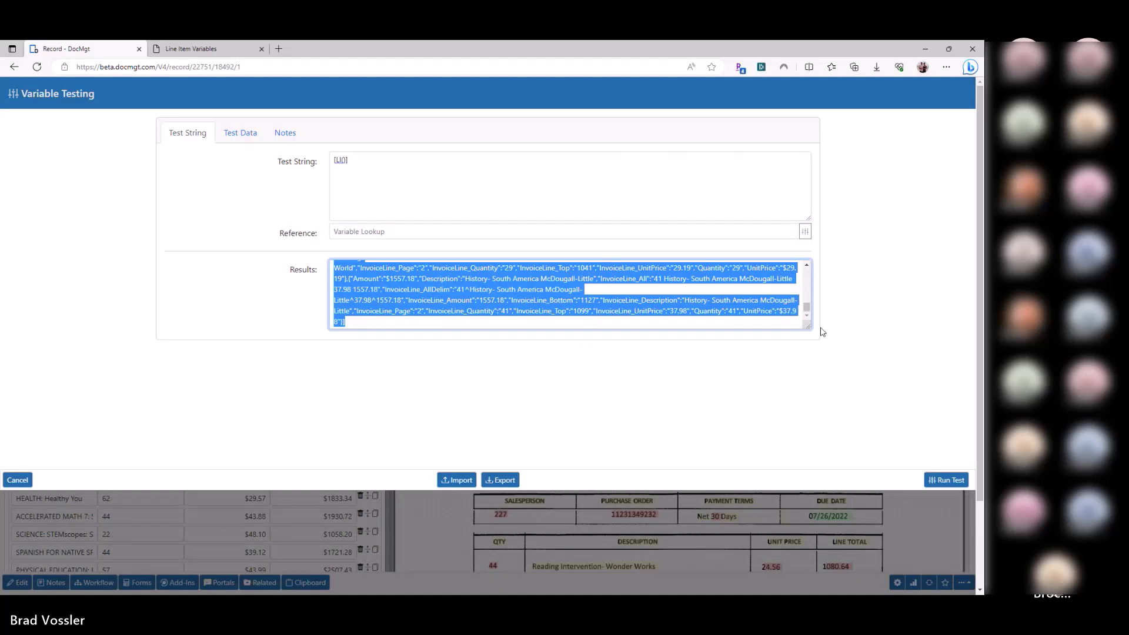
pyautogui.moveTo(809, 327); pyautogui.dragTo(805, 452)
pyautogui.click(718, 367)
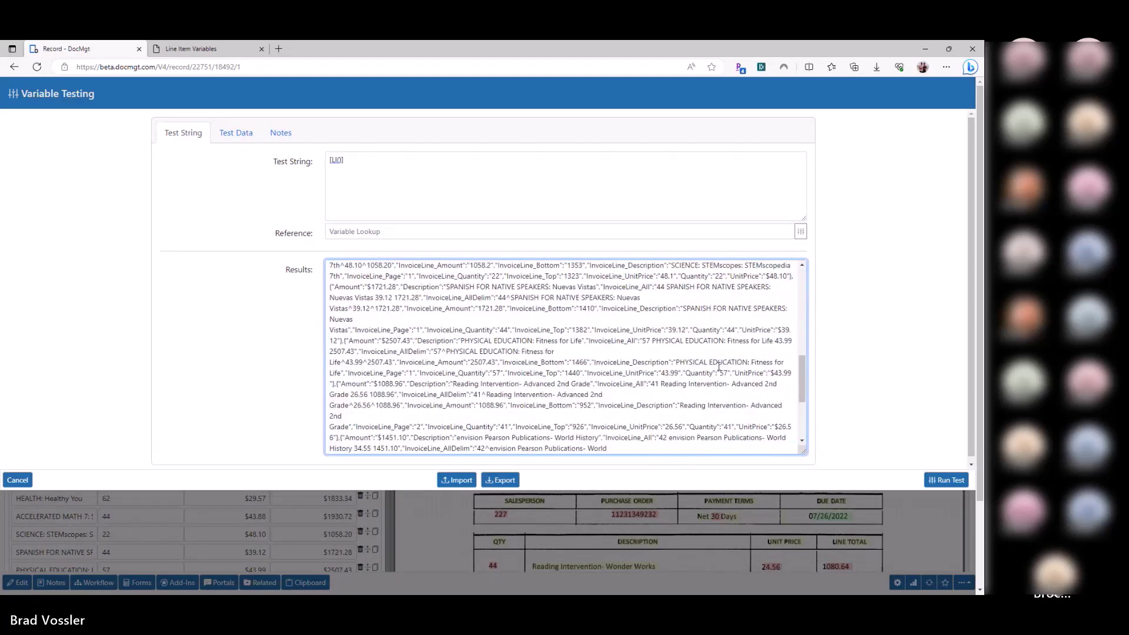
pyautogui.scroll(10, 588, 359)
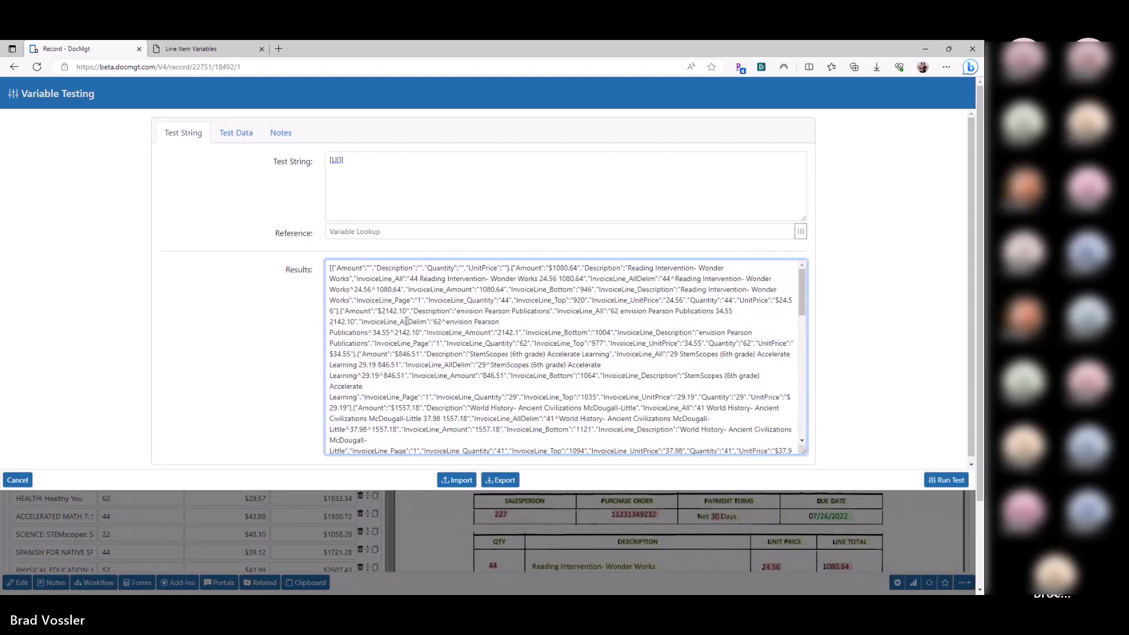
# Step: Add [LICOUNT()] on the line above [LI()], run the test and examine both results
pyautogui.click(339, 174)
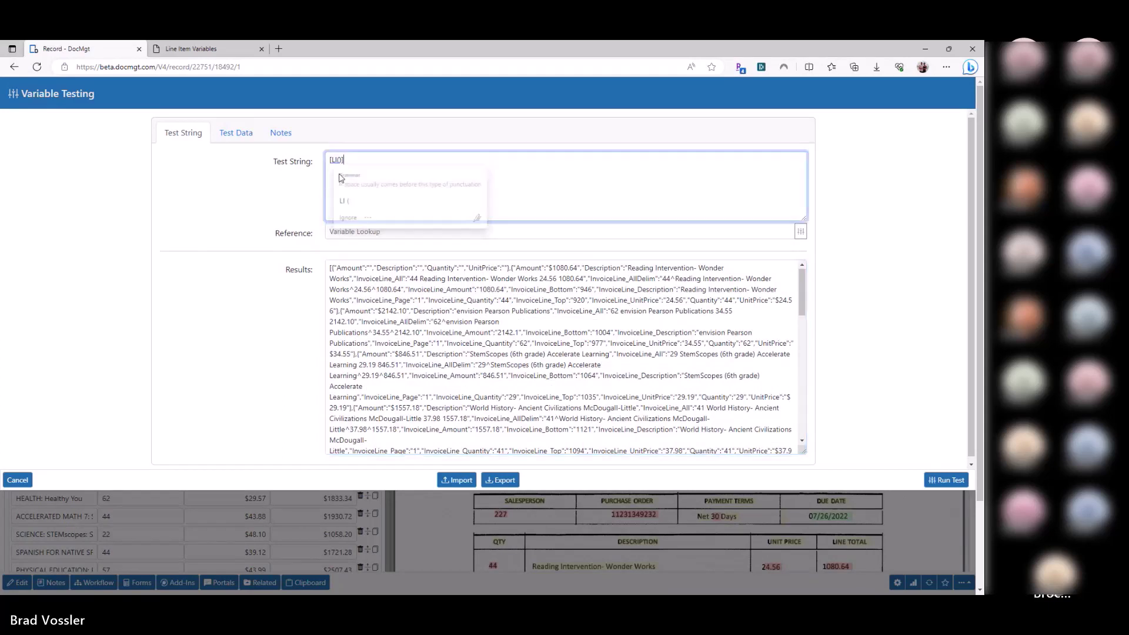
pyautogui.write('[LI0] [LI#]')
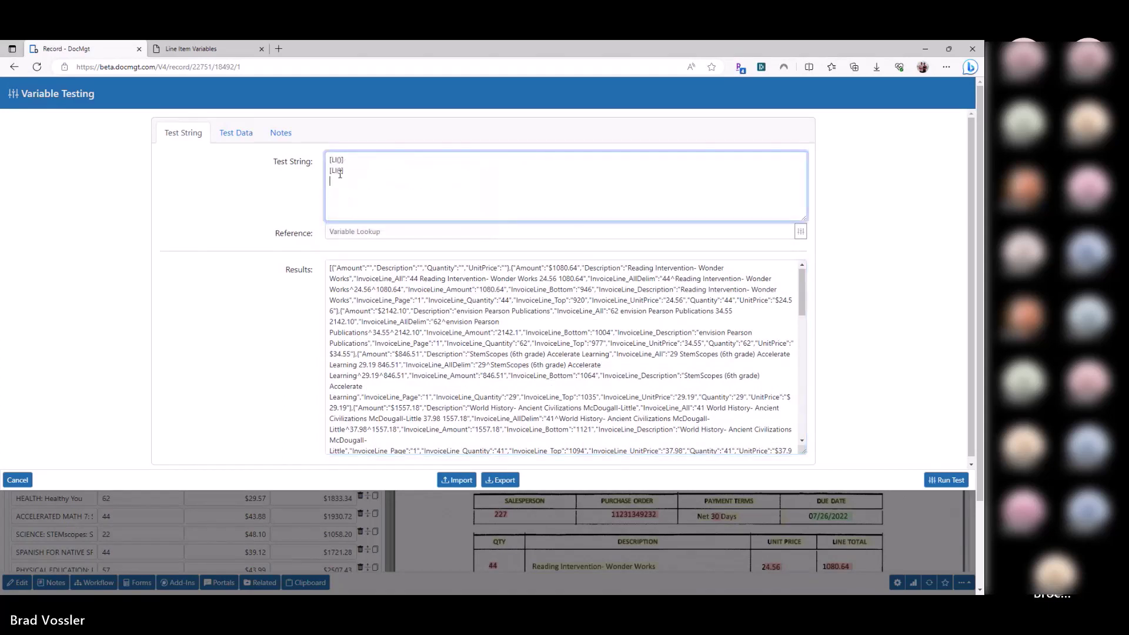
pyautogui.write('COUNT')
pyautogui.click(928, 481)
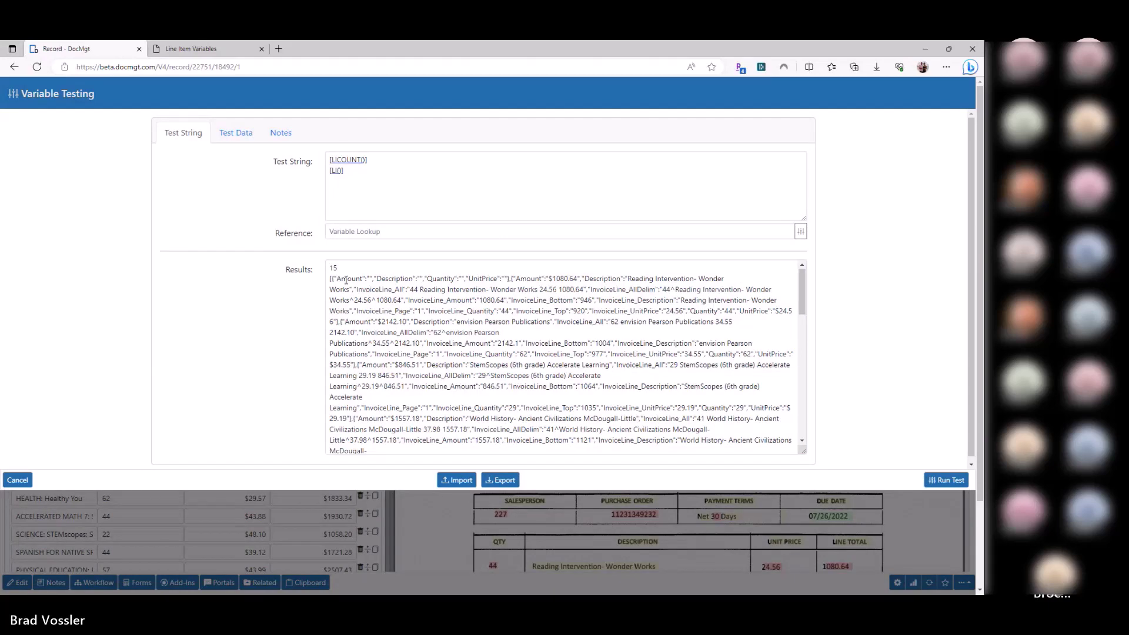
pyautogui.doubleClick(334, 268)
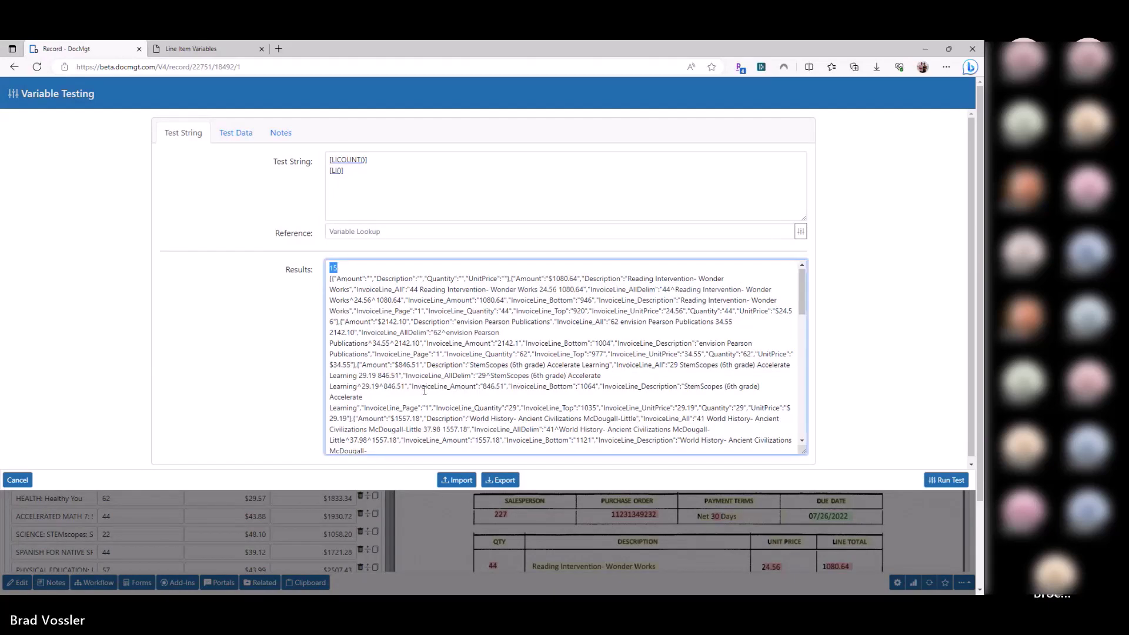
pyautogui.moveTo(330, 278); pyautogui.dragTo(445, 408)
# Step: Change the LI variable to [LI(1)] and run the test for the first line item
pyautogui.click(340, 170)
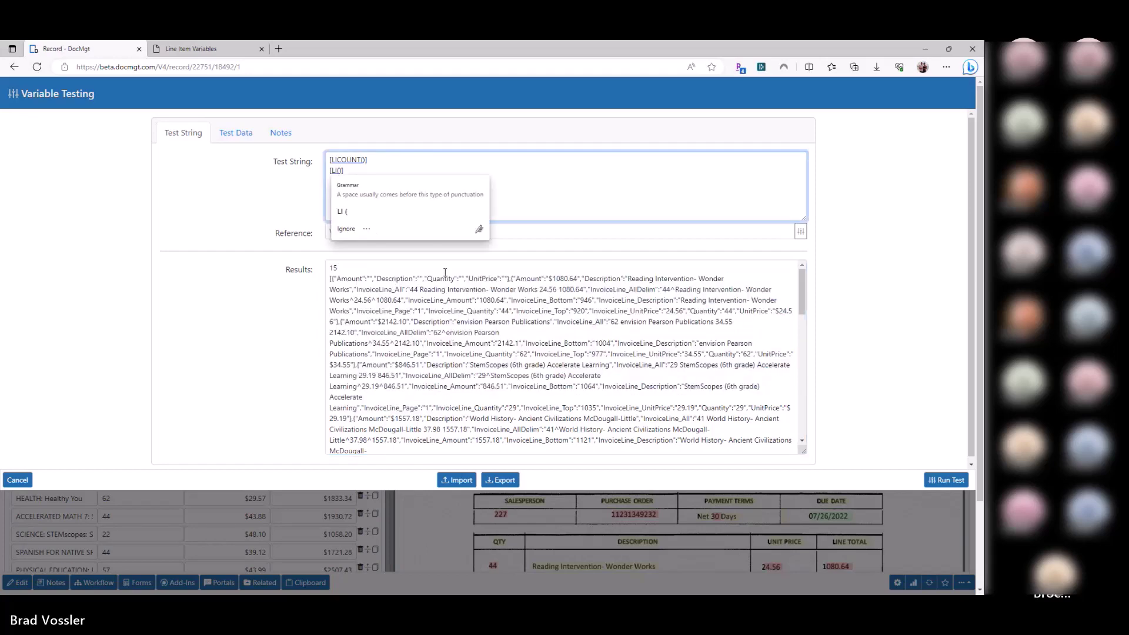
pyautogui.write('1')
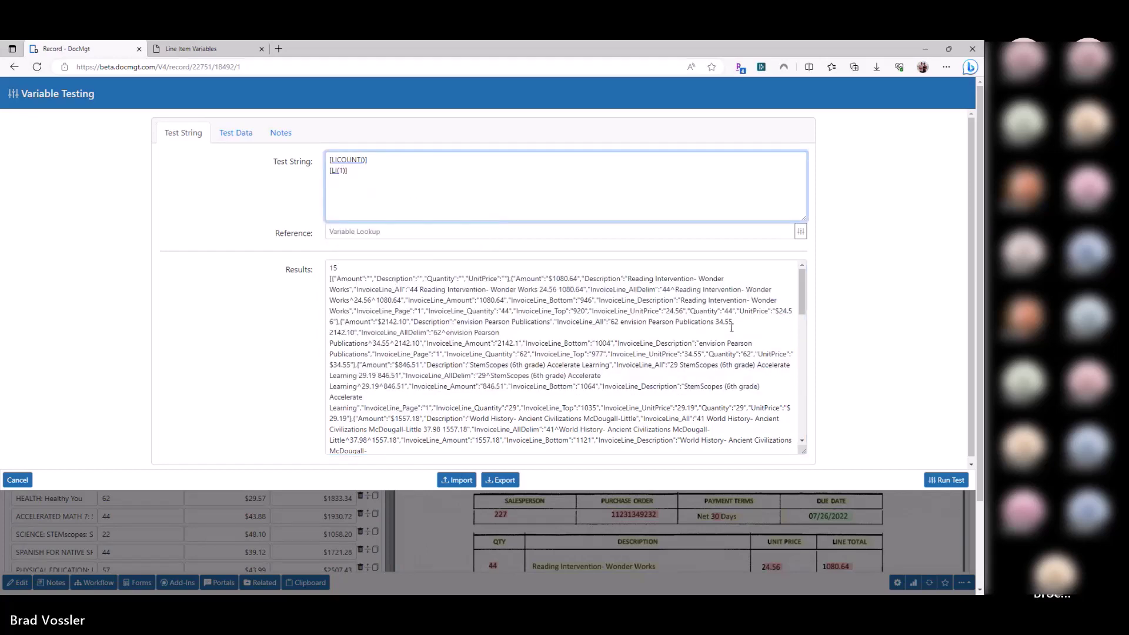
pyautogui.click(940, 480)
# Step: Delete the LICOUNT line from the test string and change the remaining variable to [LI(2)]
pyautogui.click(412, 181)
pyautogui.hotkey('shift', 'Down')
pyautogui.press('Delete')
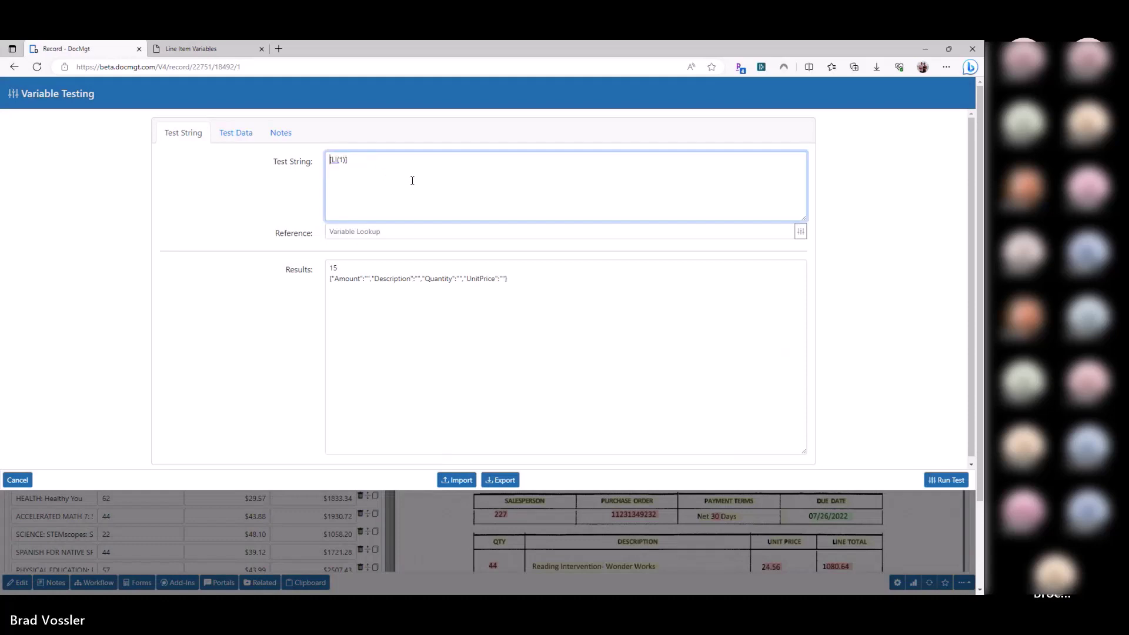
pyautogui.press('Right')
pyautogui.hotkey('shift', 'Right')
pyautogui.write('2')
# Step: Check the record's line items behind the testing tool, reopen Variable Testing and run the [LI(2)] test
pyautogui.scroll(-2, 138, 516)
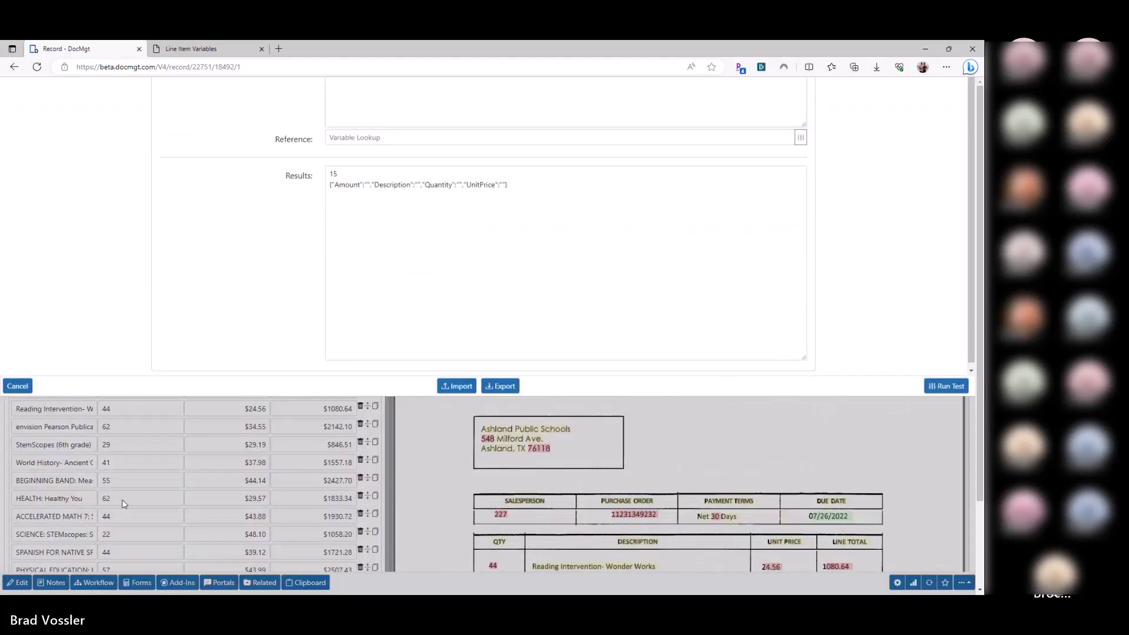
pyautogui.press('Escape')
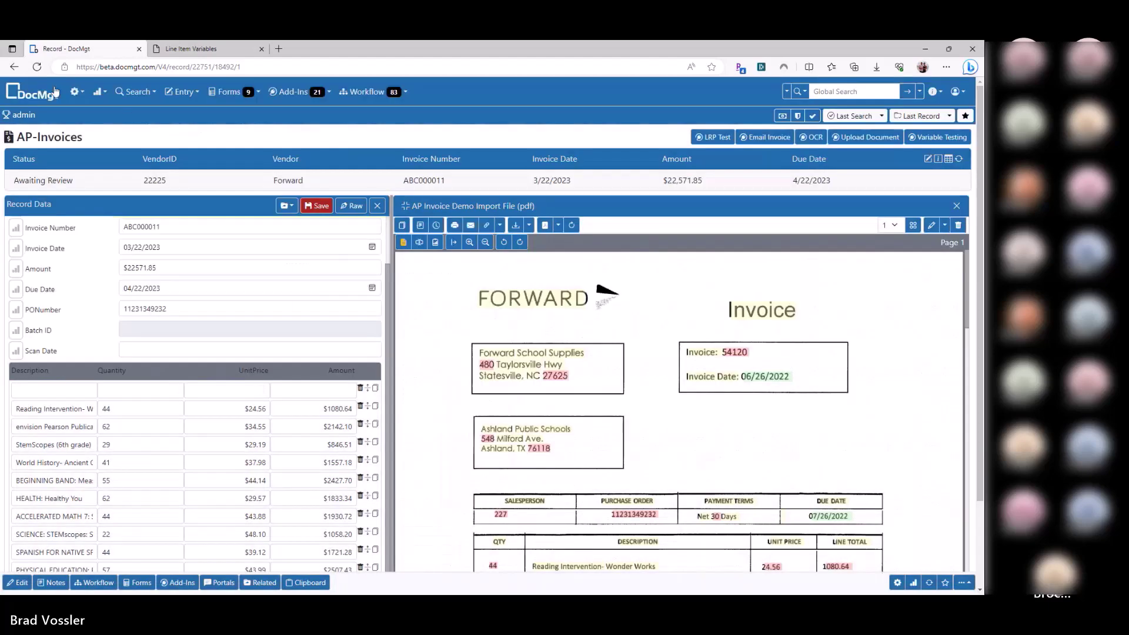
pyautogui.click(77, 92)
pyautogui.click(344, 225)
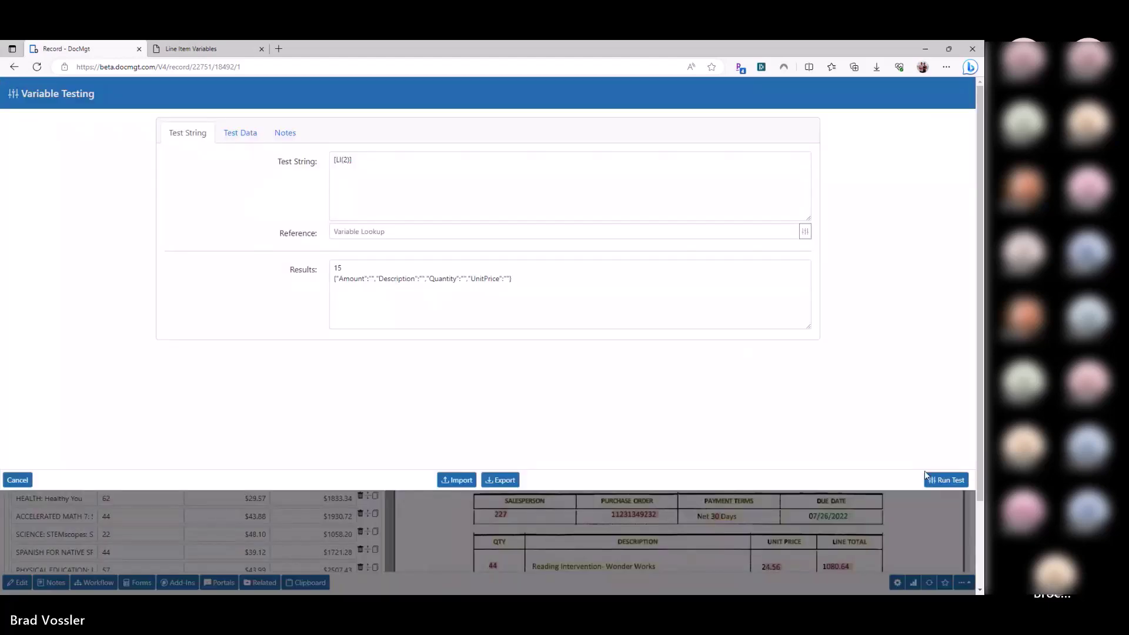
pyautogui.click(936, 480)
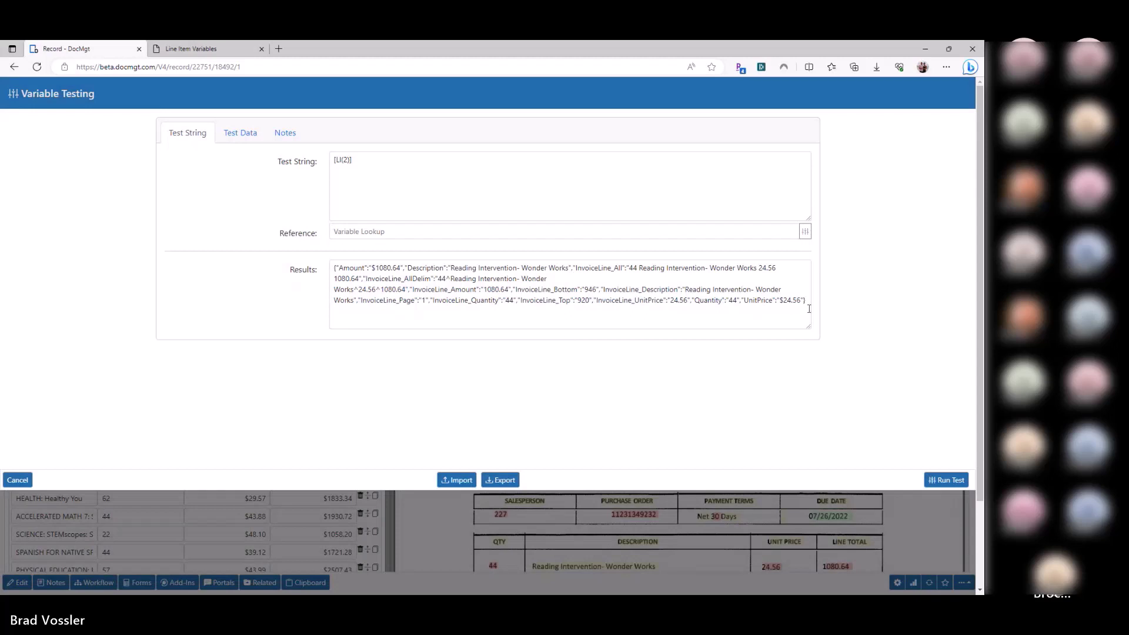
# Step: Examine the second line item's JSON, including the InvoiceLine_All and InvoiceLine_AllDelim fields
pyautogui.moveTo(562, 325); pyautogui.dragTo(272, 252)
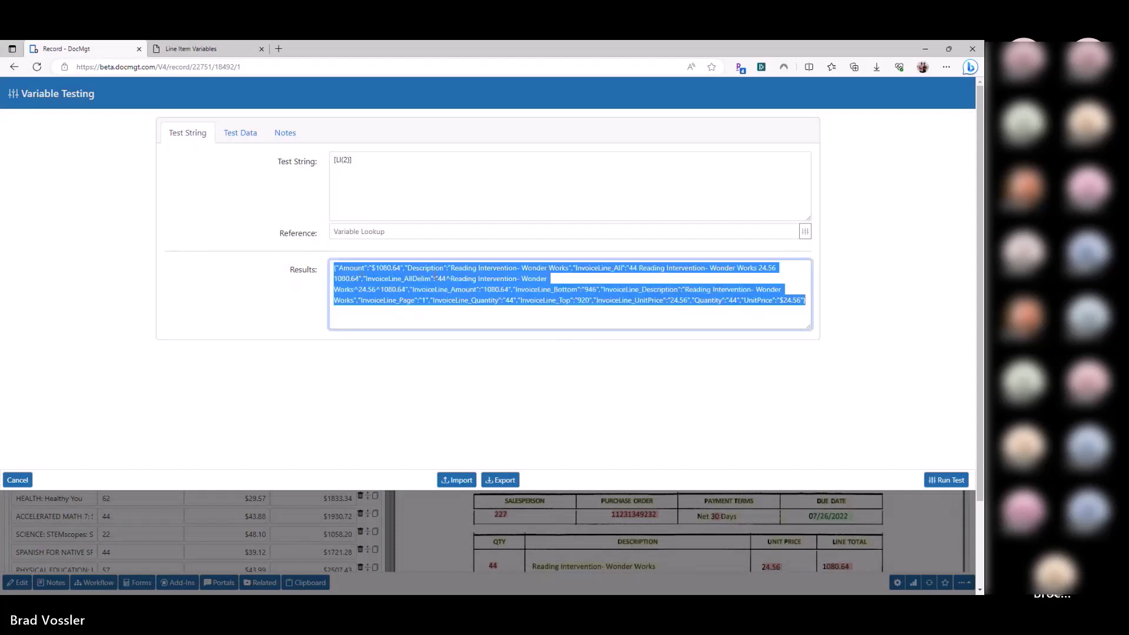
pyautogui.click(557, 267)
pyautogui.doubleClick(599, 268)
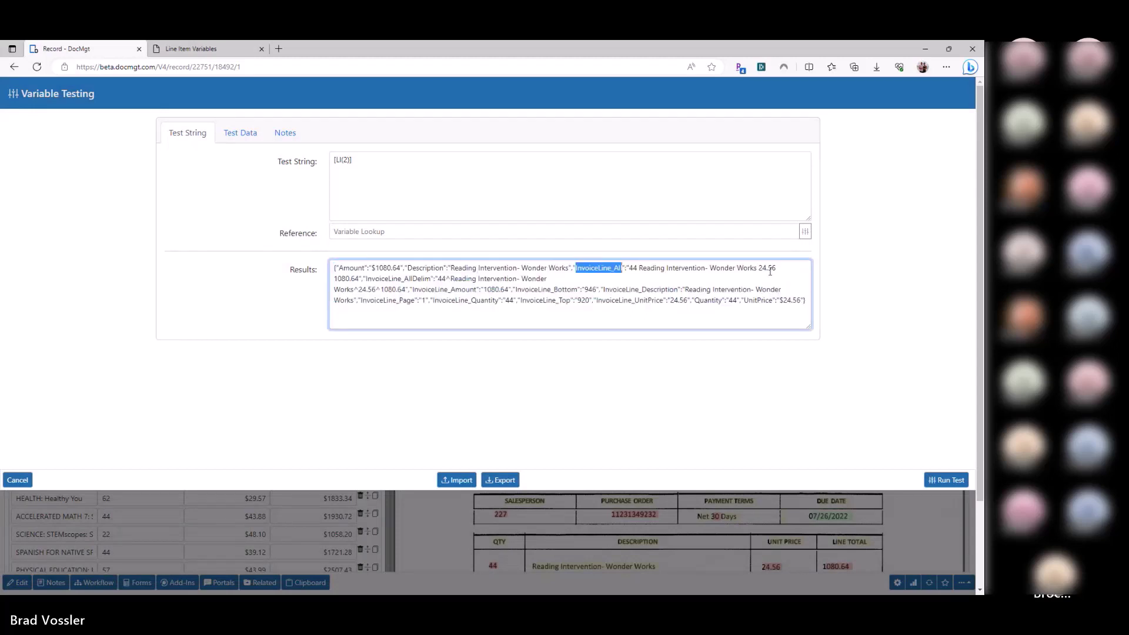
pyautogui.doubleClick(407, 279)
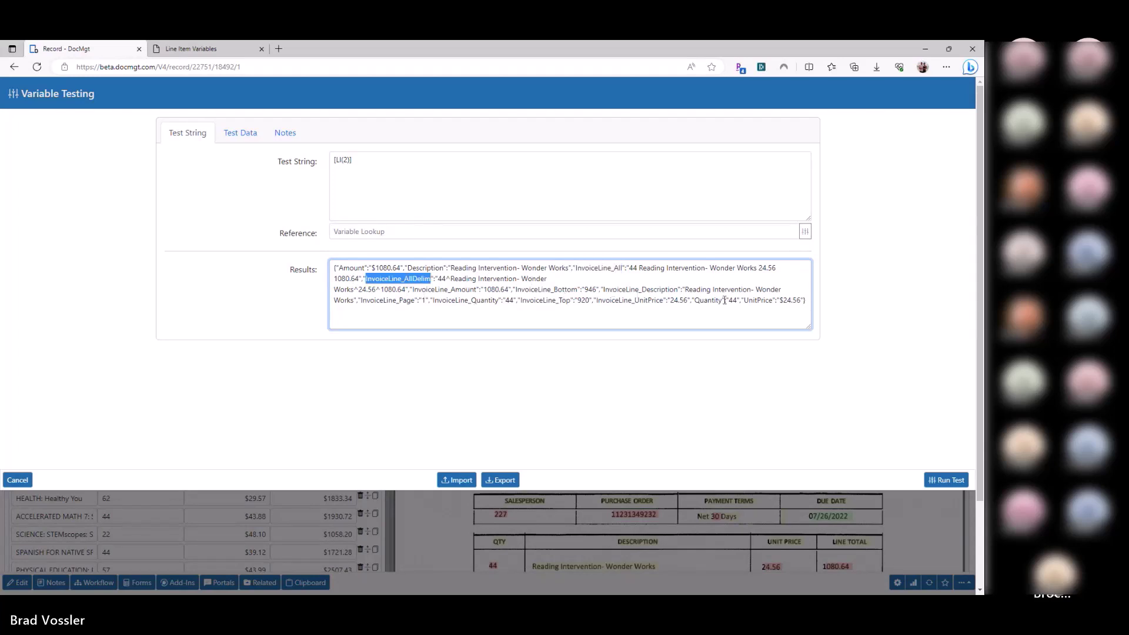
# Step: Extend the test string to [LI(2|Amount)], run the test and highlight the returned amount
pyautogui.click(371, 164)
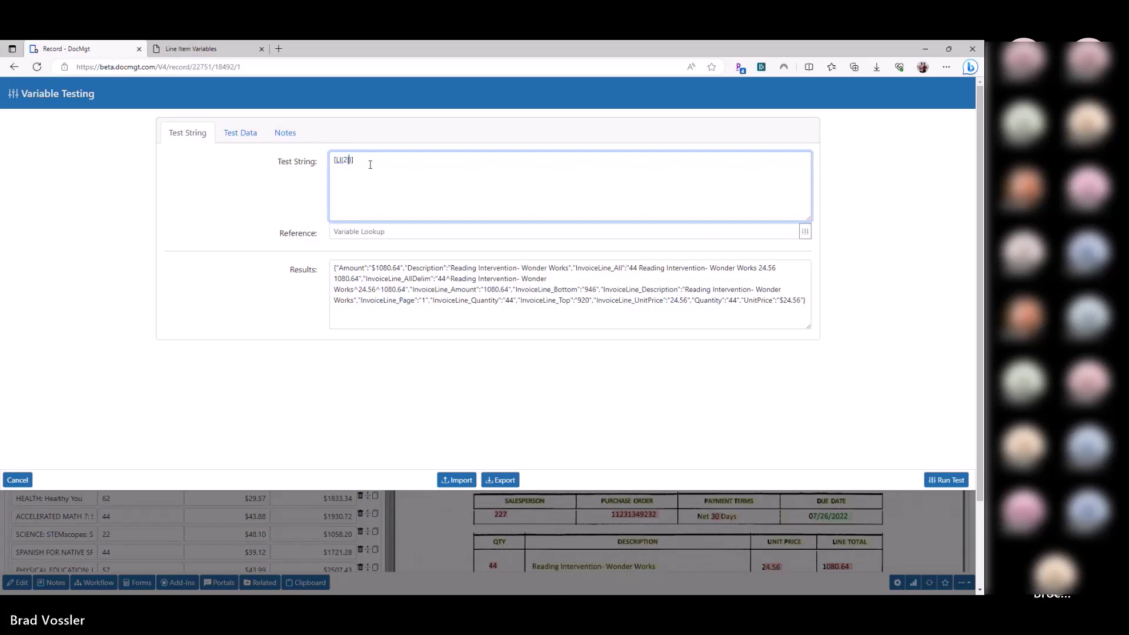
pyautogui.write('|Amount')
pyautogui.click(947, 481)
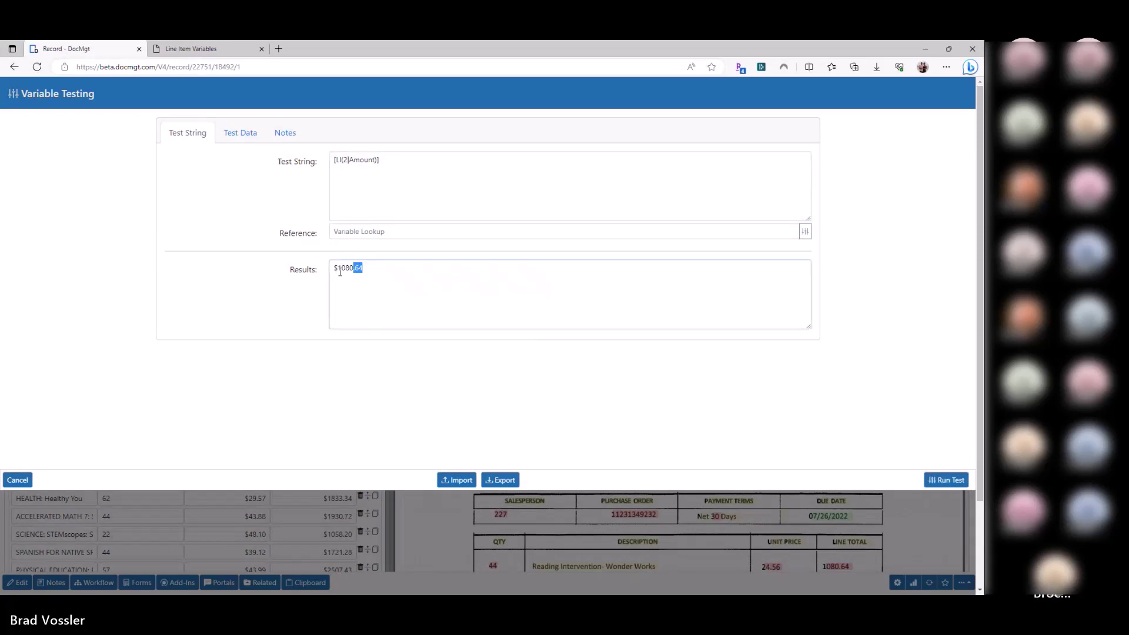
pyautogui.moveTo(334, 269); pyautogui.dragTo(366, 269)
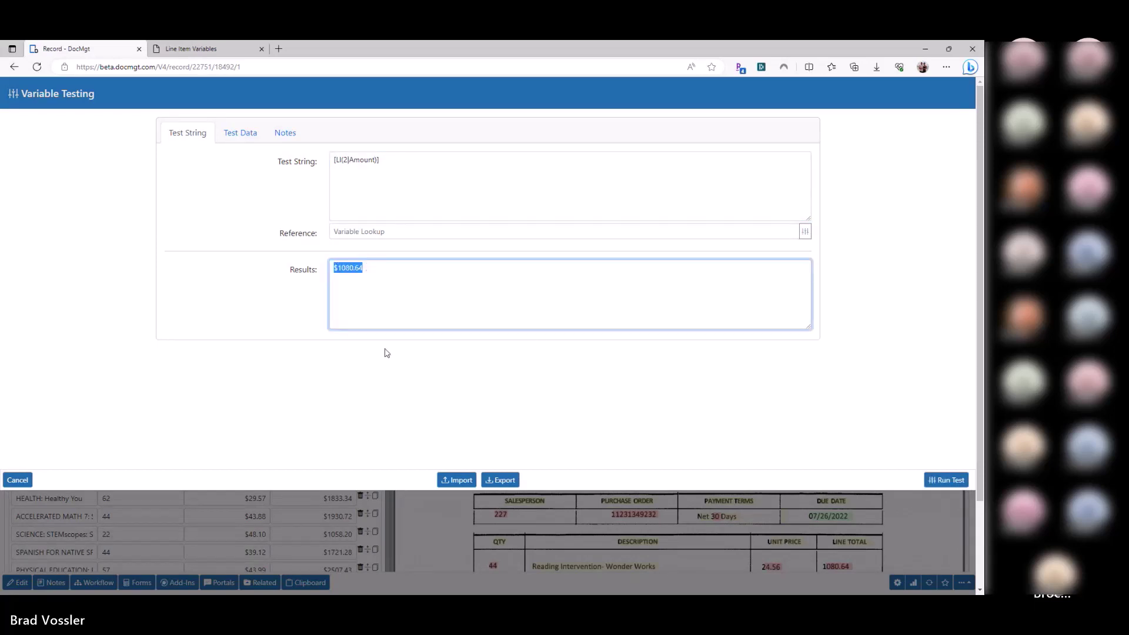
# Step: Change the test string to [LI(4|Amount)], run the test and highlight the returned amount
pyautogui.click(349, 160)
pyautogui.press('BackSpace')
pyautogui.write('4')
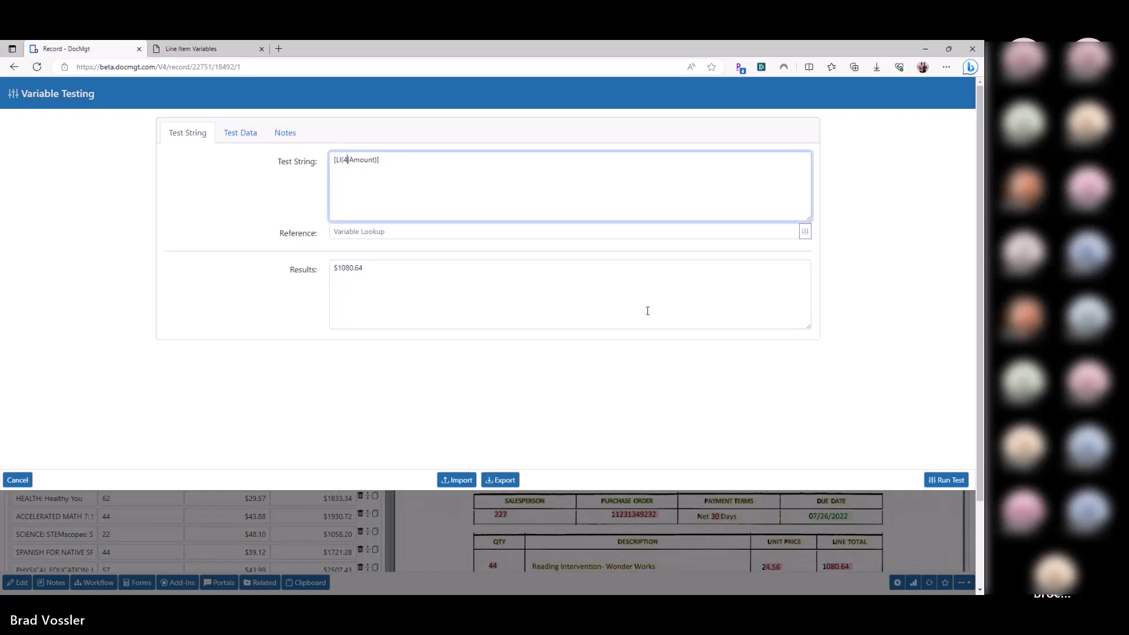
pyautogui.click(944, 480)
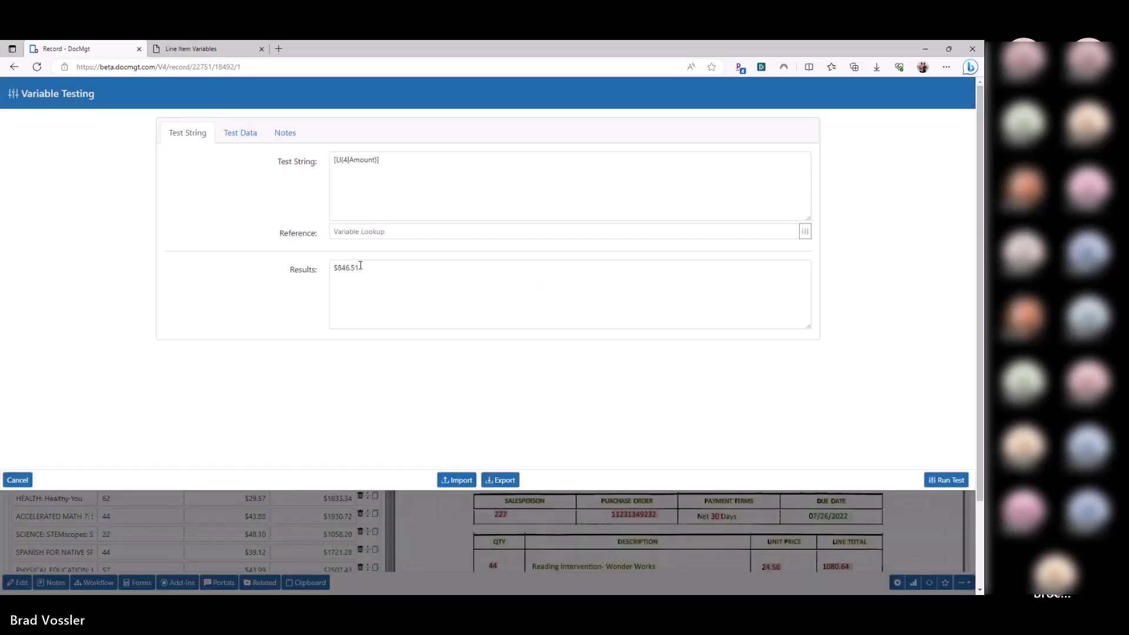
pyautogui.moveTo(360, 266); pyautogui.dragTo(331, 268)
pyautogui.click(369, 182)
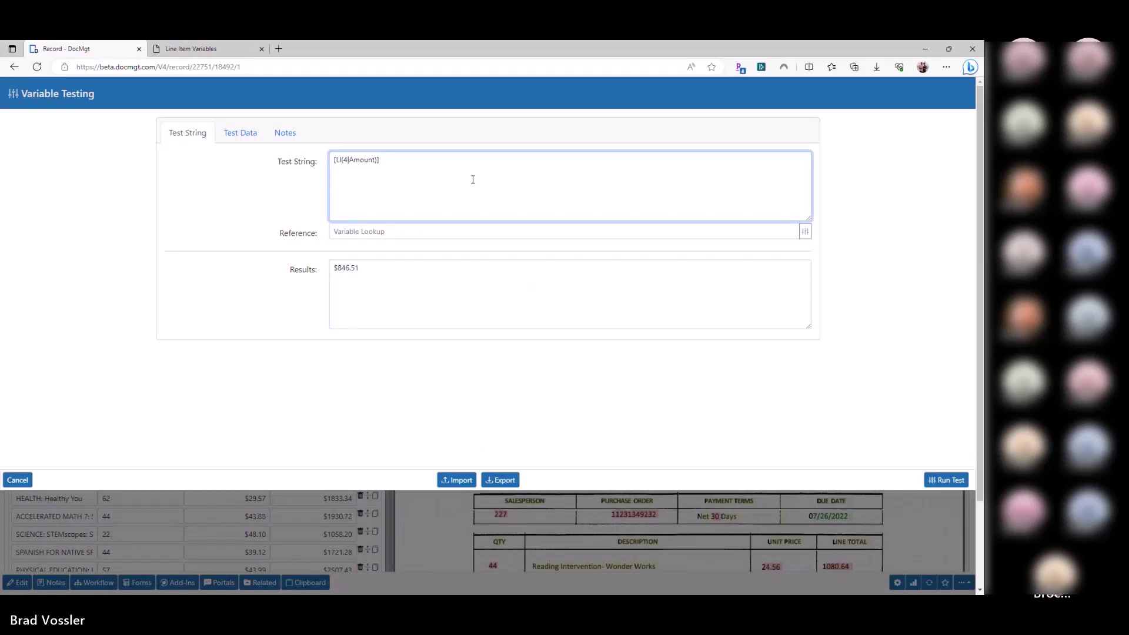
pyautogui.write('SUM(')
pyautogui.hotkey('shift', 'Right')
pyautogui.hotkey('shift', 'Right')
pyautogui.hotkey('shift', 'Right')
pyautogui.hotkey('shift', 'Right')
pyautogui.hotkey('shift', 'Right')
pyautogui.press('Delete')
pyautogui.press('Down')
pyautogui.doubleClick(367, 166)
pyautogui.click(426, 190)
pyautogui.press('Up')
pyautogui.press('Right')
# Step: Replace the fixed line number with a [LINECTR] variable so the test string reads [LI([LINECTR]|Amount)]
pyautogui.click(447, 176)
pyautogui.press('Up')
pyautogui.press('Return')
pyautogui.press('Up')
pyautogui.write('[LI')
pyautogui.press('BackSpace')
pyautogui.write('INECTR]')
pyautogui.hotkey('shift', 'Home')
pyautogui.hotkey('ctrl', 'c')
pyautogui.press('Delete')
pyautogui.press('Delete')
pyautogui.hotkey('shift', 'Right')
pyautogui.hotkey('ctrl', 'v')
# Step: Replace the PartNumber custom value in the test data with the field name LINECTR and the value 4
pyautogui.click(435, 174)
pyautogui.doubleClick(360, 160)
pyautogui.hotkey('ctrl', 'c')
pyautogui.click(245, 135)
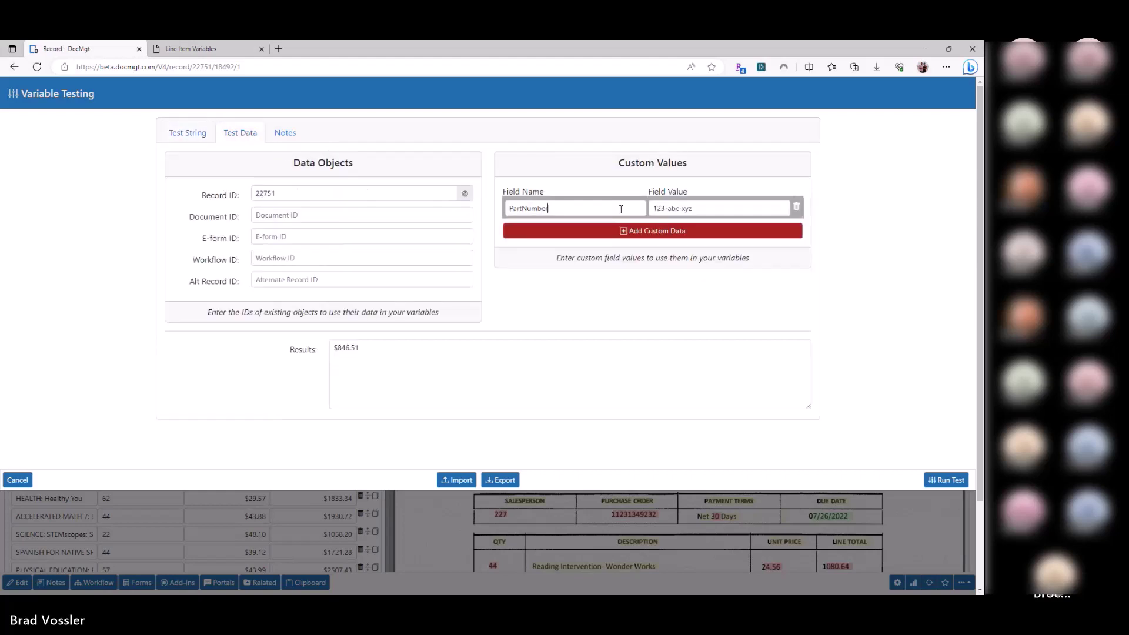
pyautogui.moveTo(620, 209); pyautogui.dragTo(454, 215)
pyautogui.hotkey('ctrl', 'v')
pyautogui.press('Tab')
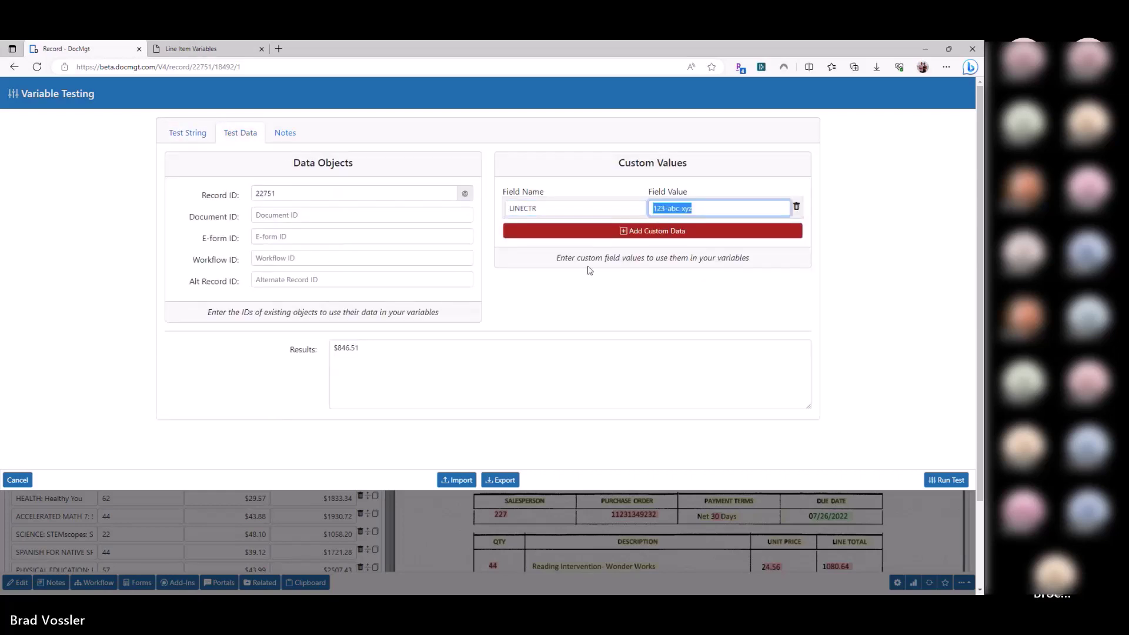
pyautogui.write('1')
# Step: Run the [LI([LINECTR]|Amount)] test and compare its result with the LINECTR custom value in the test data
pyautogui.click(200, 134)
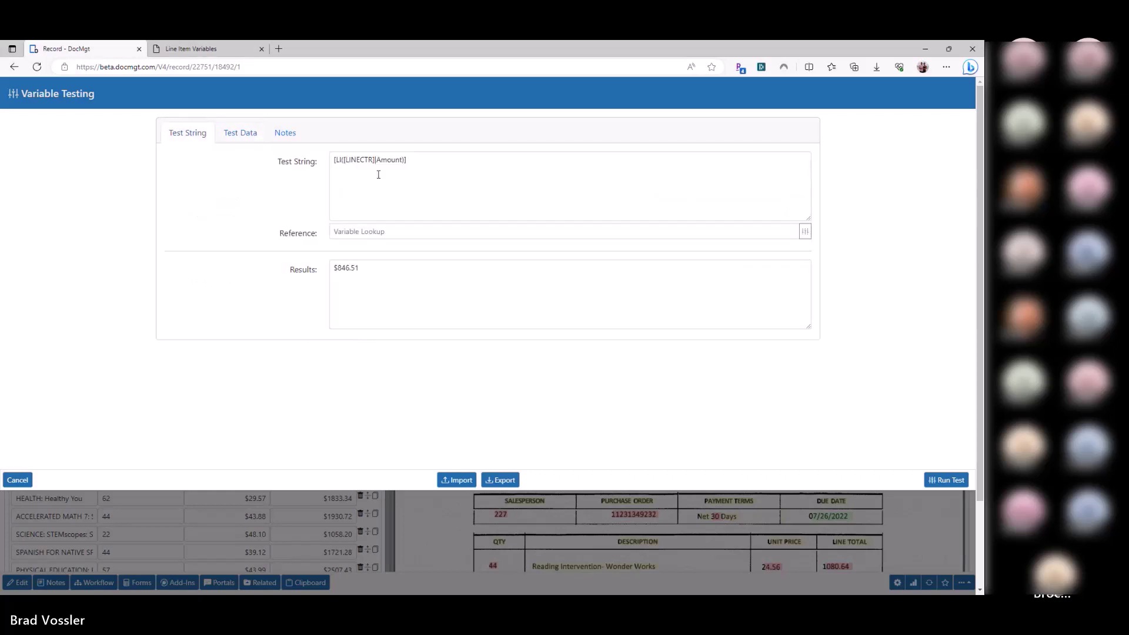
pyautogui.click(378, 174)
pyautogui.click(944, 480)
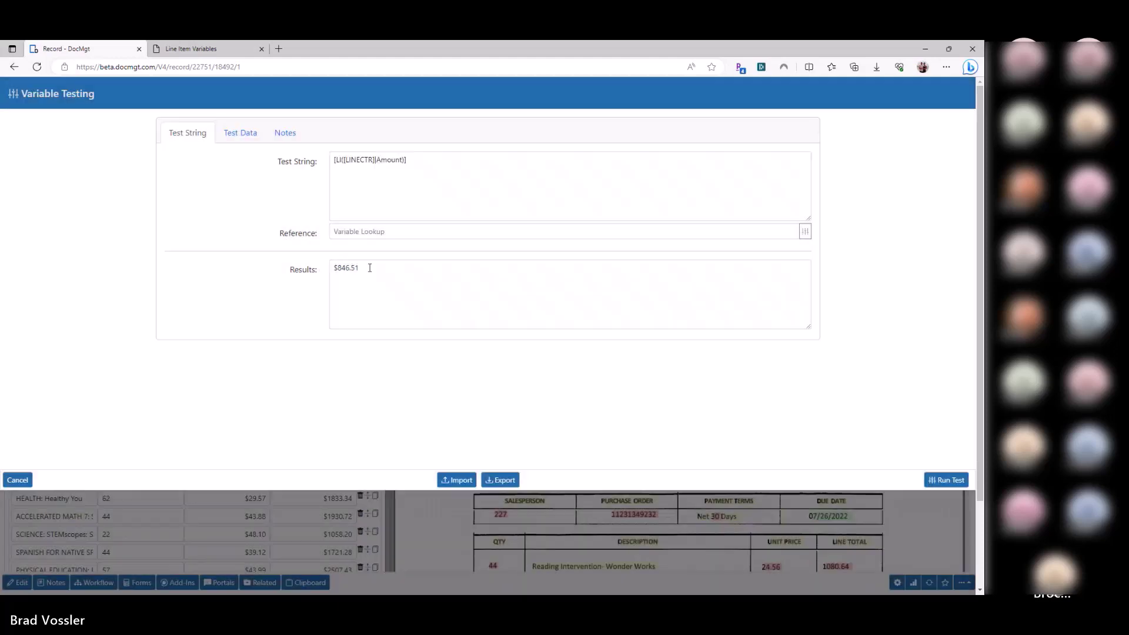
pyautogui.moveTo(368, 268); pyautogui.dragTo(340, 254)
pyautogui.moveTo(375, 161); pyautogui.dragTo(344, 157)
pyautogui.click(254, 134)
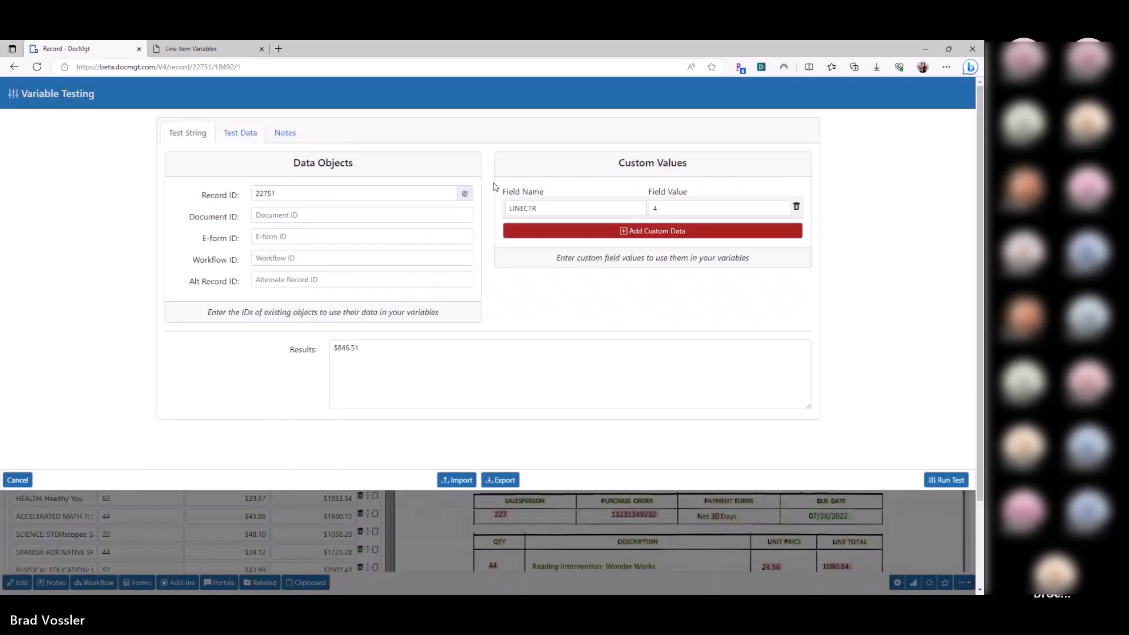
# Step: Examine the LINECTR custom field name in the test data and the matching [LINECTR] variable in the test string
pyautogui.moveTo(663, 208); pyautogui.dragTo(486, 216)
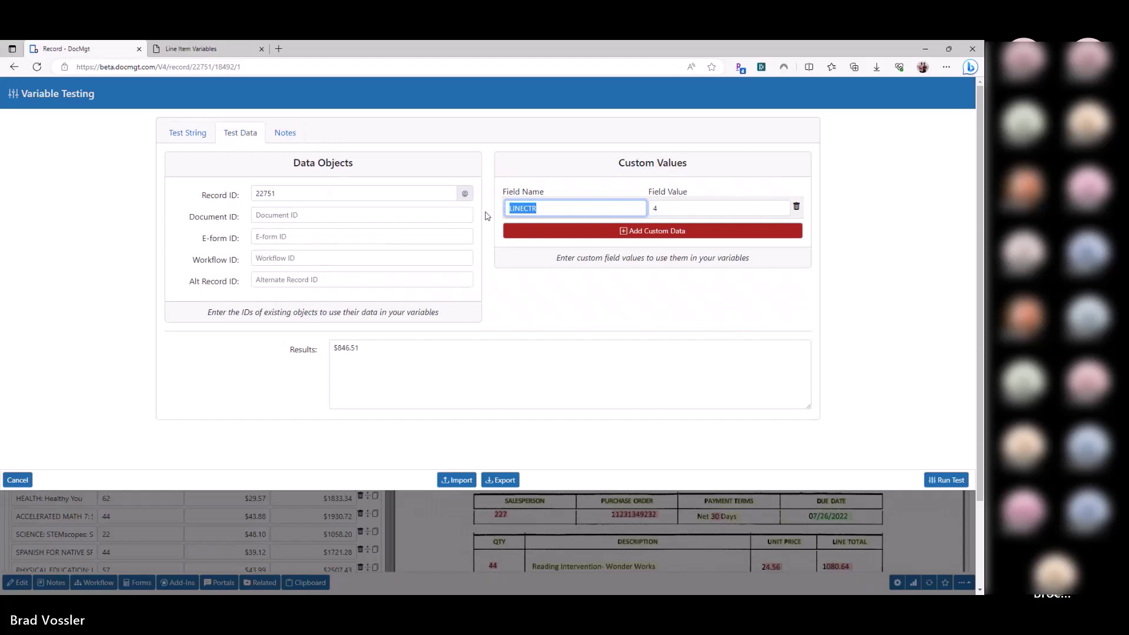
pyautogui.click(187, 134)
pyautogui.click(416, 161)
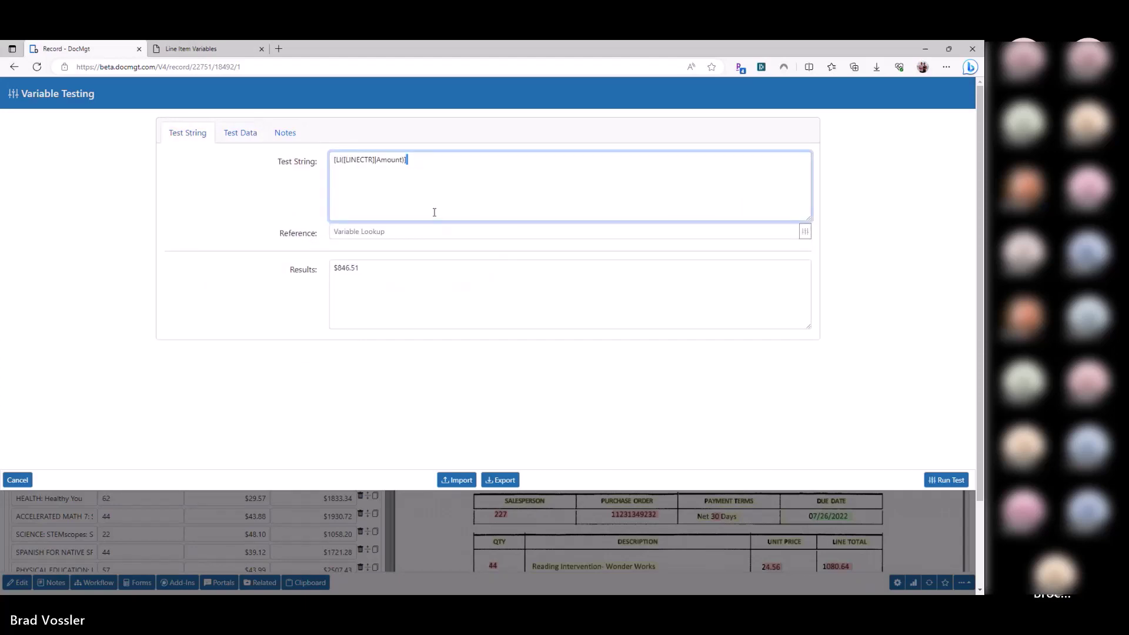
pyautogui.press('Return')
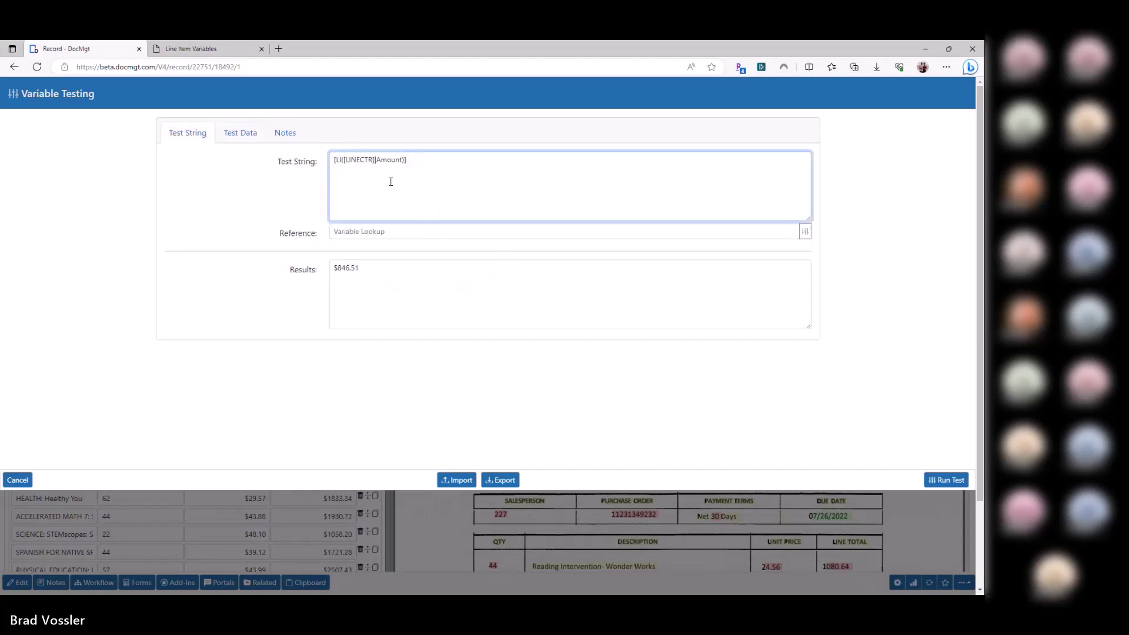
pyautogui.doubleClick(359, 160)
pyautogui.press('Left')
pyautogui.hotkey('shift', 'Right')
pyautogui.hotkey('shift', 'Right')
pyautogui.hotkey('shift', 'Right')
pyautogui.hotkey('shift', 'Right')
pyautogui.hotkey('shift', 'Right')
pyautogui.hotkey('shift', 'Right')
pyautogui.hotkey('shift', 'Right')
pyautogui.hotkey('shift', 'Right')
pyautogui.click(443, 207)
pyautogui.press('Return')
pyautogui.press('Up')
pyautogui.write('LineYTotasl')
pyautogui.hotkey('shift', 'Home')
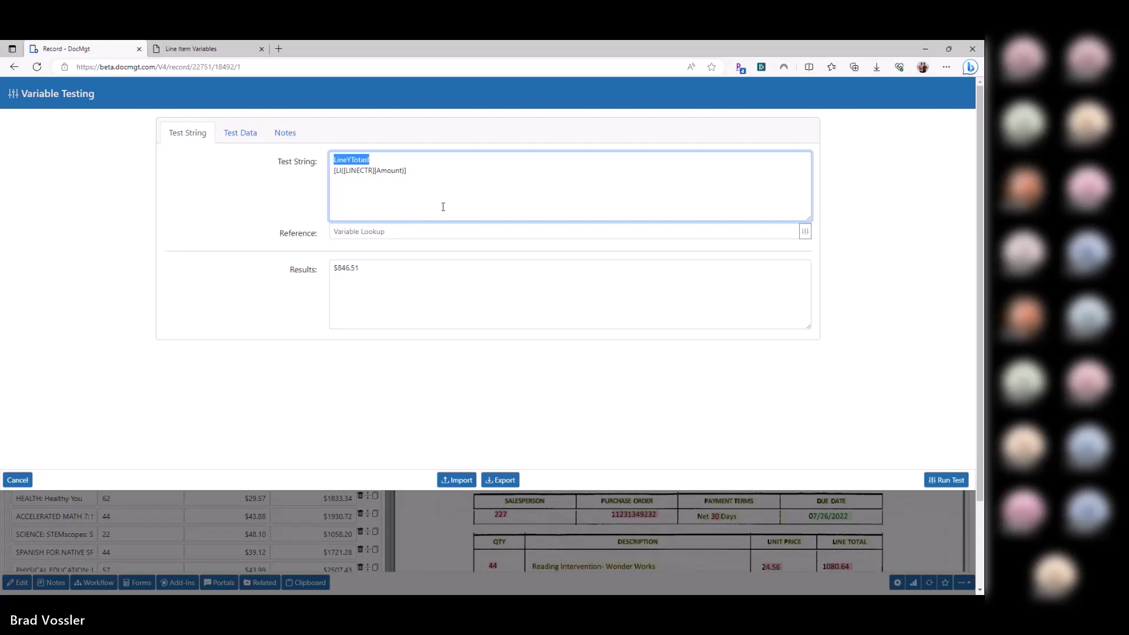
pyautogui.write('LineTotal')
pyautogui.hotkey('shift', 'Home')
pyautogui.press('BackSpace')
pyautogui.press('Delete')
# Step: Wrap the line item variable in a math function so the test string reads [MATH([LineTotal] + [LI([LINECTR]|Amount)])]
pyautogui.write('[')
pyautogui.press('Return')
pyautogui.write('M')
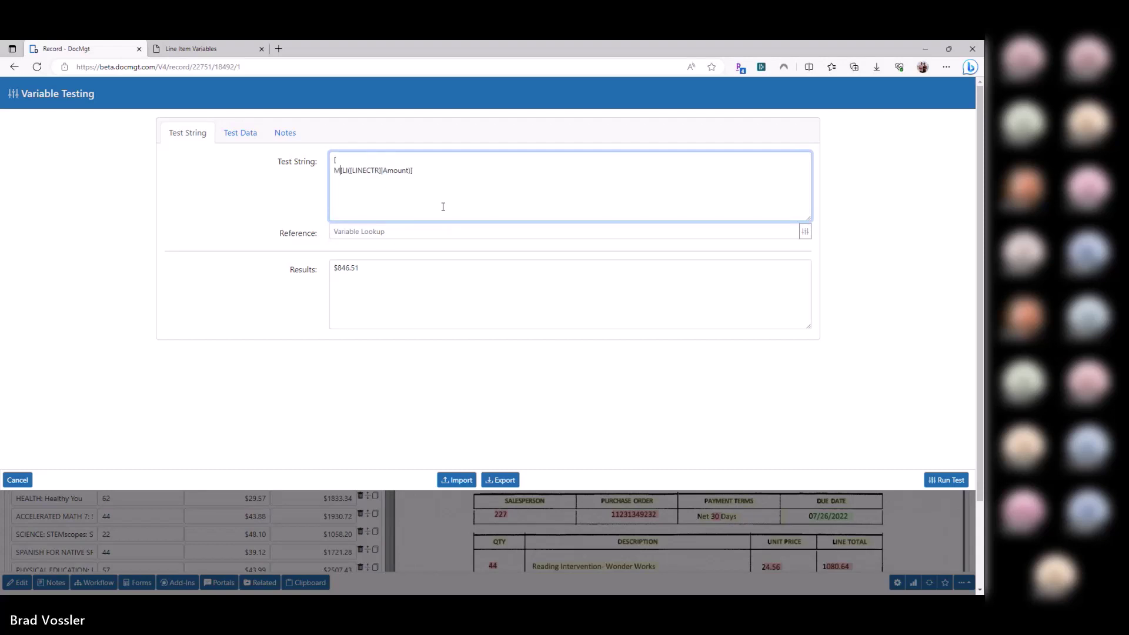
pyautogui.press('Left')
pyautogui.press('BackSpace')
pyautogui.press('Right')
pyautogui.write('ATH(')
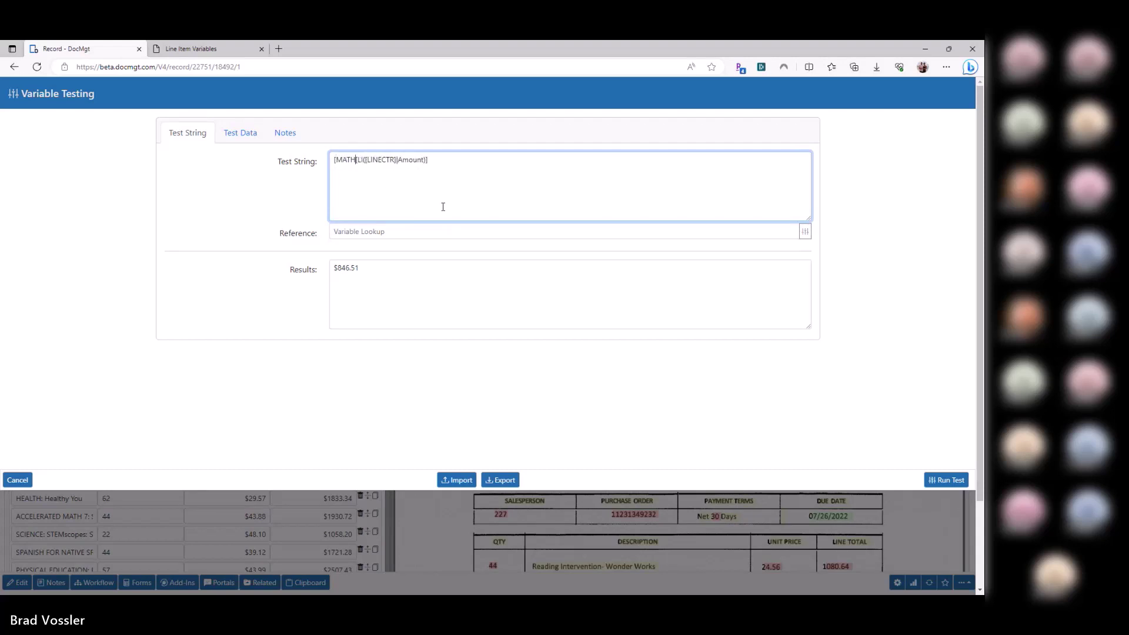
pyautogui.write('[LineTotal] + [')
pyautogui.hotkey('shift', 'End')
pyautogui.press('Right')
# Step: Examine the LineTotal variable and the complete MATH expression in the test string
pyautogui.doubleClick(372, 163)
pyautogui.click(402, 165)
pyautogui.doubleClick(370, 160)
pyautogui.tripleClick(447, 167)
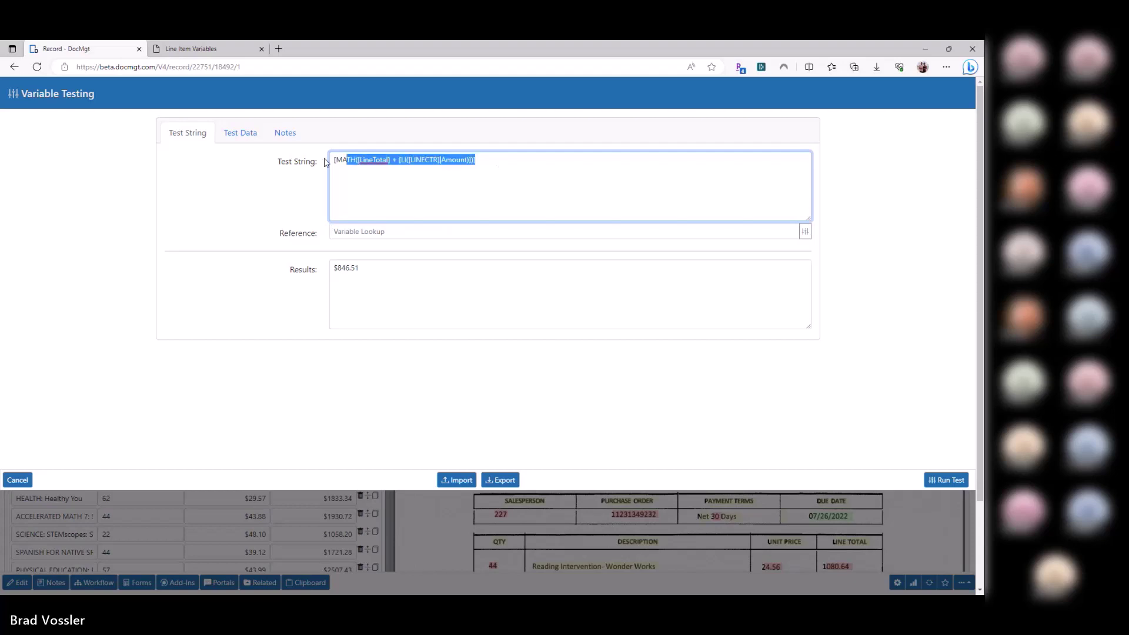
pyautogui.click(381, 160)
pyautogui.rightClick(380, 160)
pyautogui.tripleClick(382, 165)
pyautogui.doubleClick(382, 165)
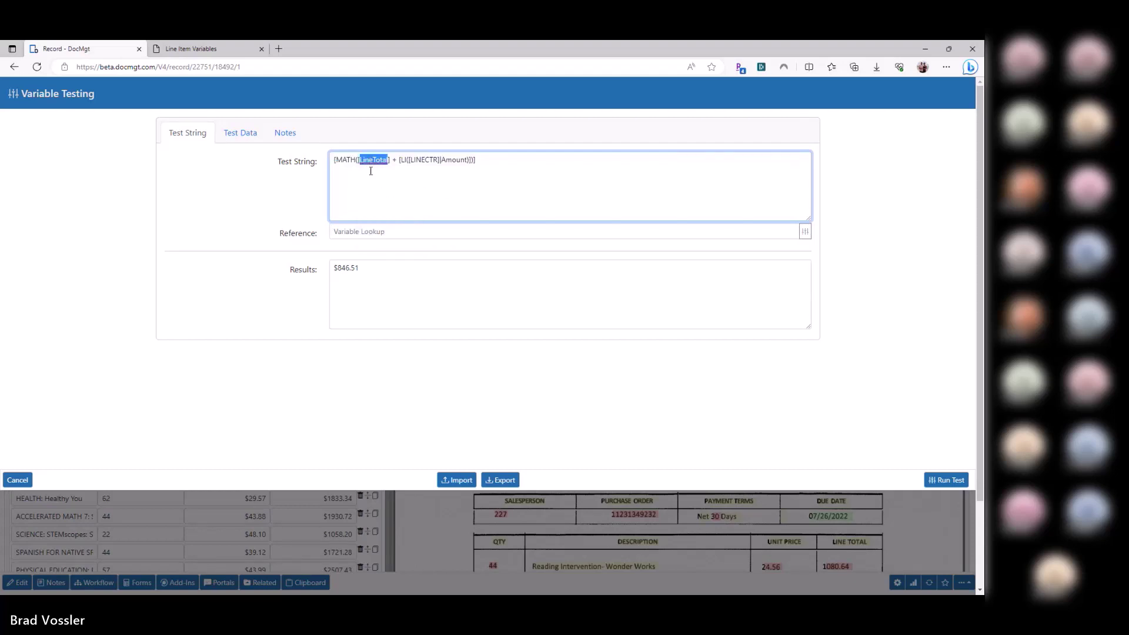
pyautogui.click(334, 164)
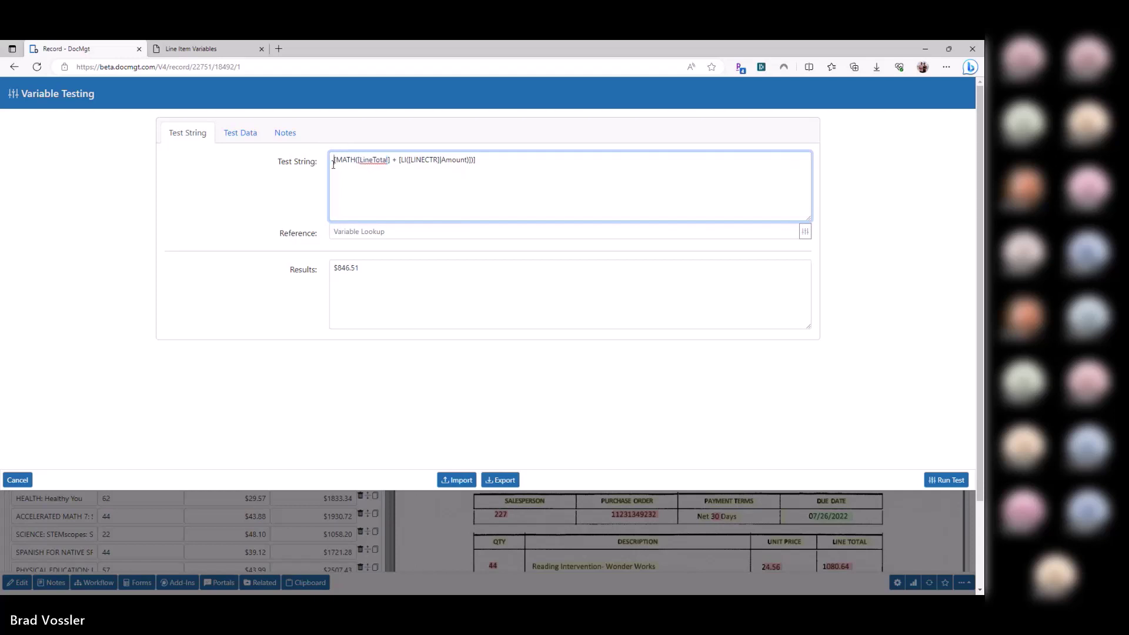
# Step: Add a custom value to the test data with the field name LineTotal and the value 100
pyautogui.doubleClick(369, 159)
pyautogui.hotkey('ctrl', 'c')
pyautogui.click(231, 135)
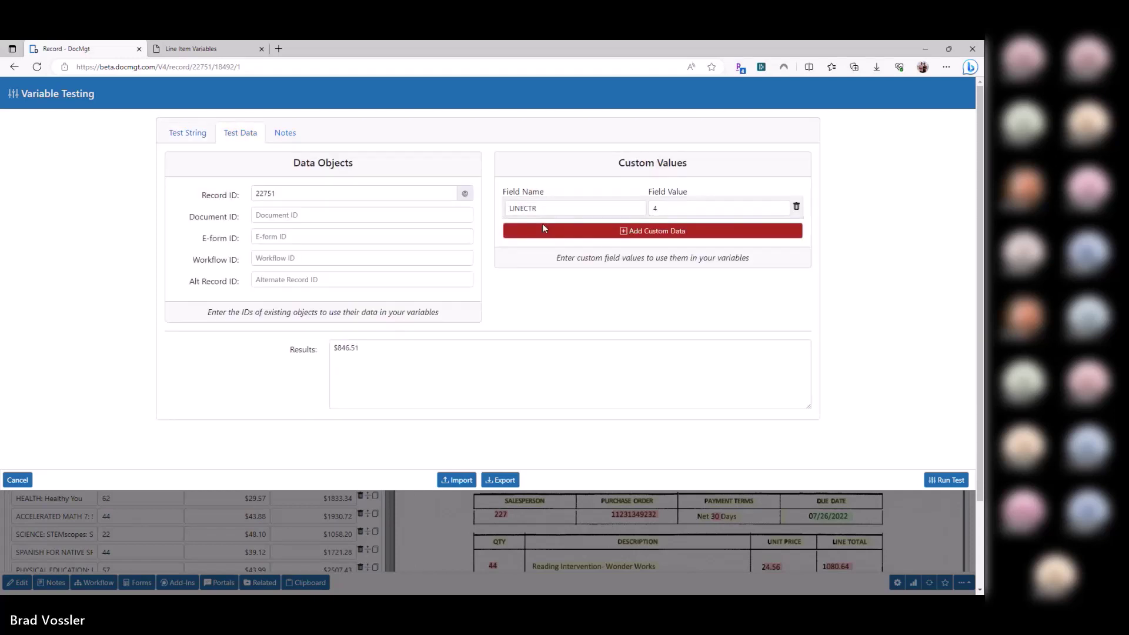
pyautogui.click(542, 229)
pyautogui.hotkey('ctrl', 'v')
pyautogui.click(698, 231)
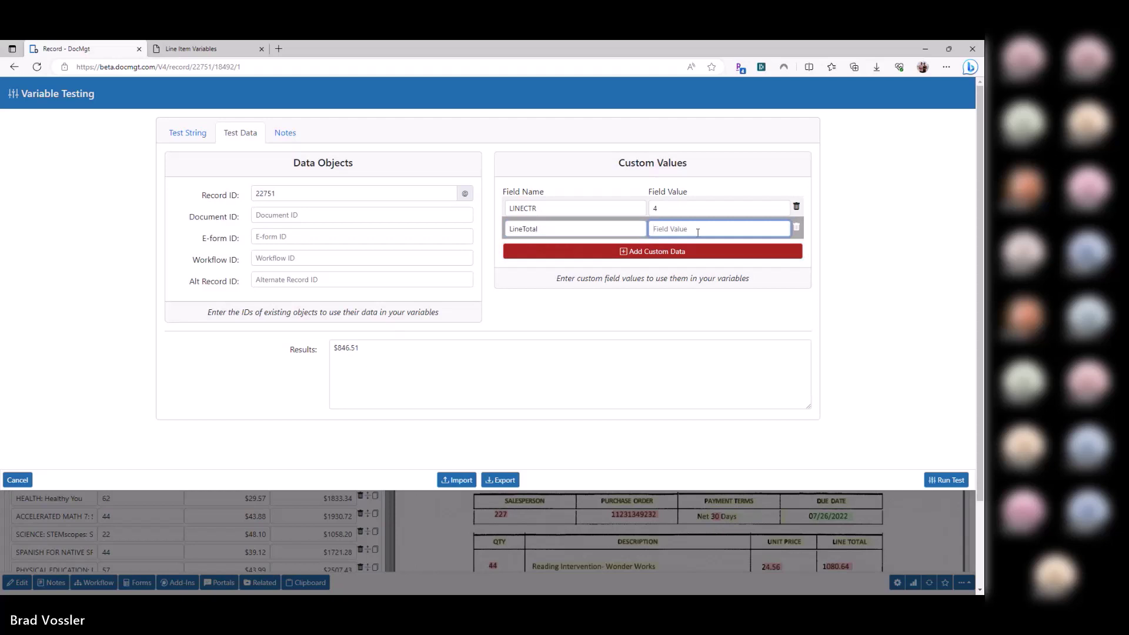
pyautogui.write('100')
# Step: Return to the test string and run the MATH expression against the custom values
pyautogui.click(200, 137)
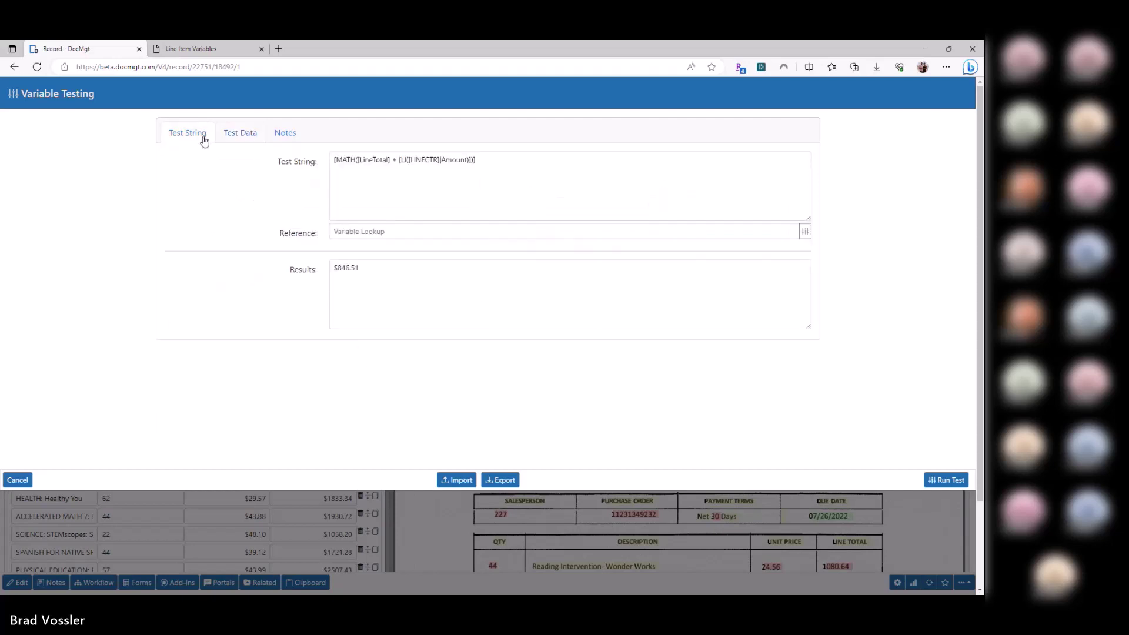
pyautogui.click(355, 177)
pyautogui.click(939, 481)
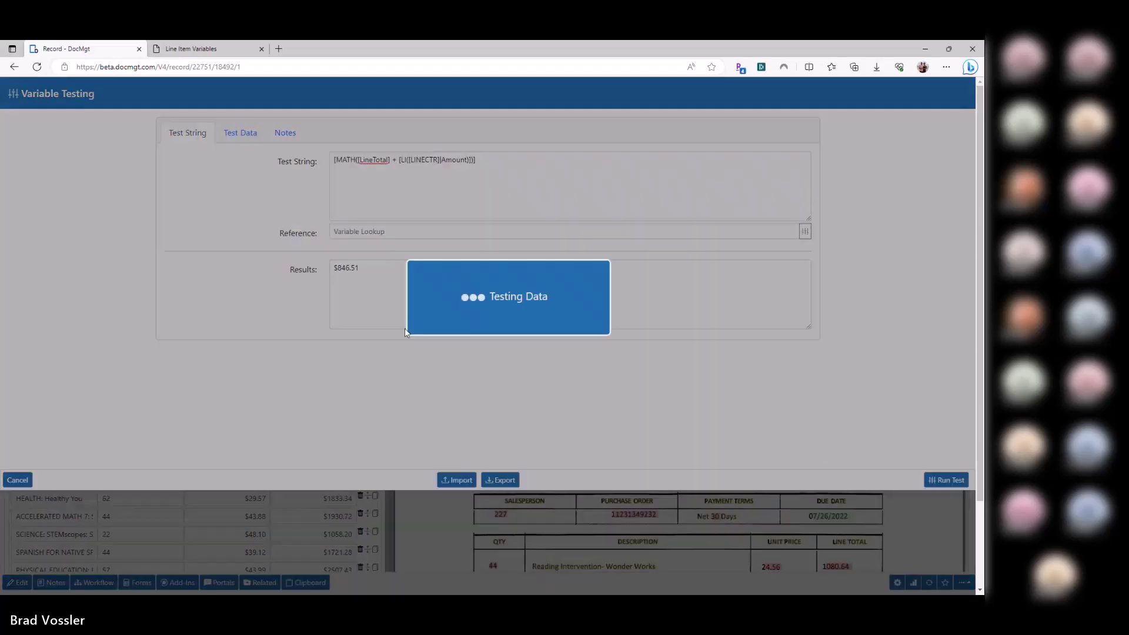
# Step: Wrap the line item amount variable inside the MATH expression in a [DECIMAL()] variable and run the test
pyautogui.click(398, 160)
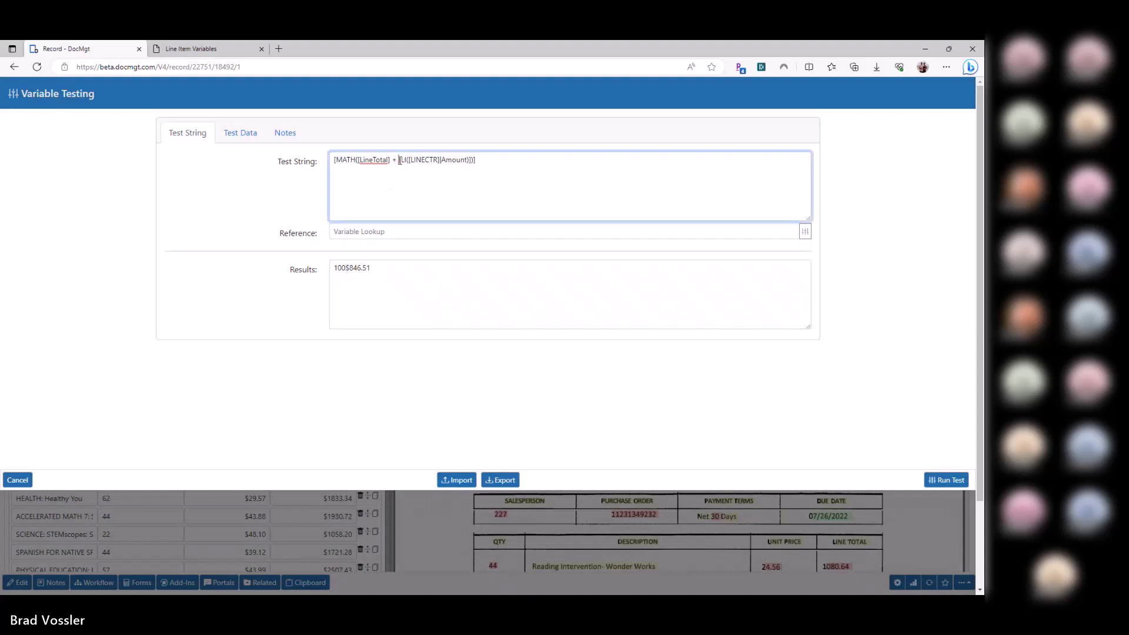
pyautogui.write('[DECIMAL')
pyautogui.write(')]')
pyautogui.click(937, 480)
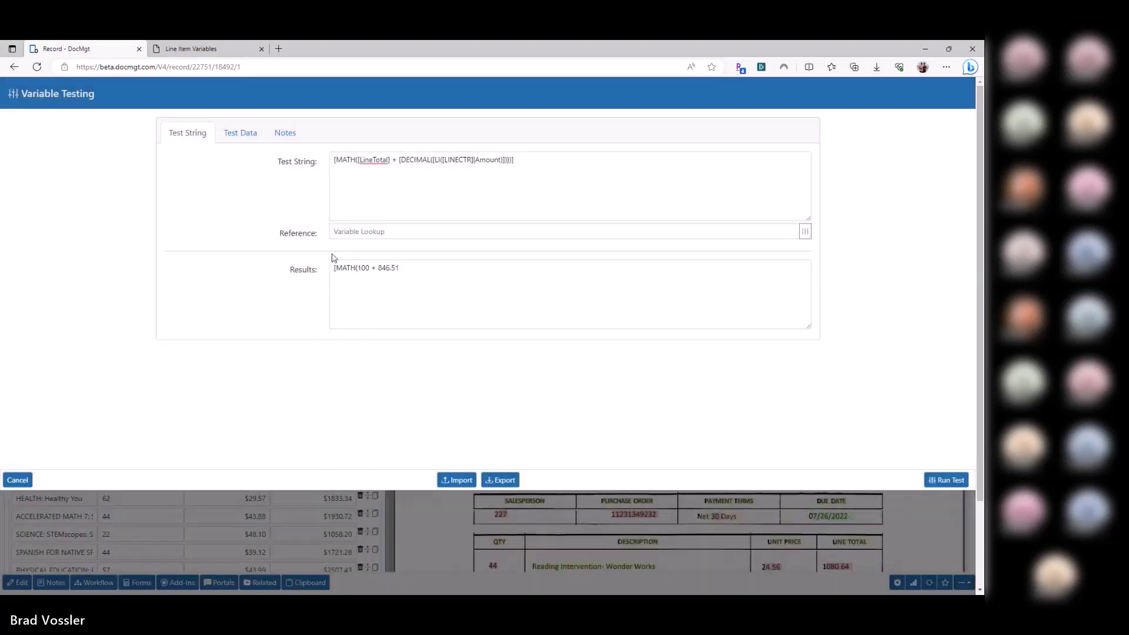
# Step: Correct the closing brackets so the string reads [MATH([LineTotal] + [DECIMAL([LI([LINECTR]|Amount)])])] and rerun the test
pyautogui.moveTo(400, 159); pyautogui.dragTo(430, 159)
pyautogui.click(507, 159)
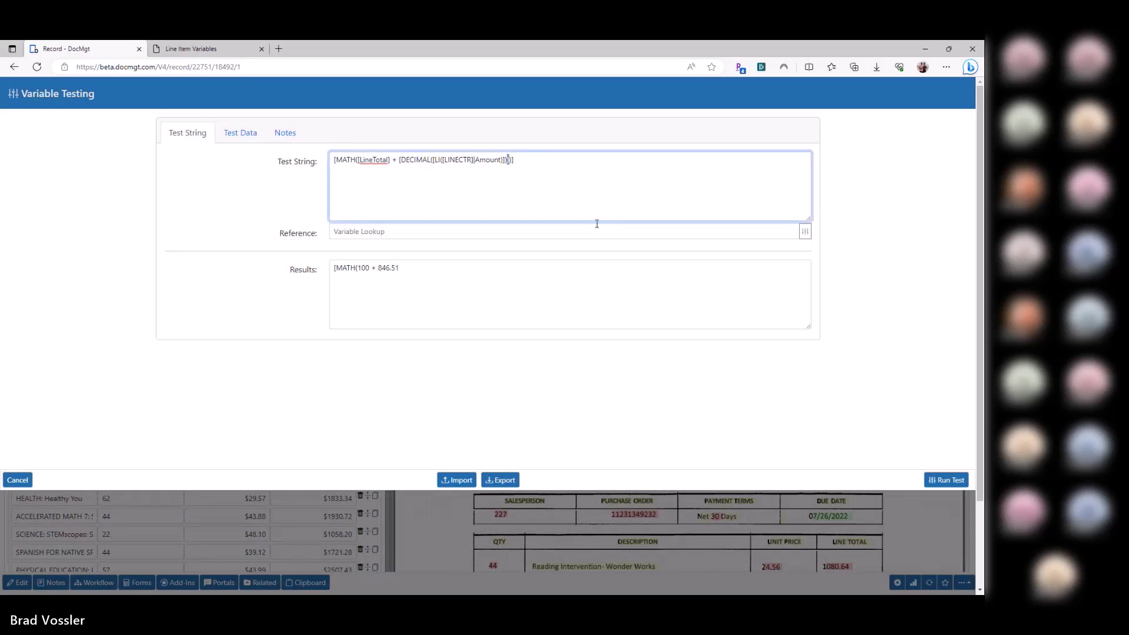
pyautogui.write(')')
pyautogui.click(940, 480)
# Step: Duplicate the MATH expression onto a second line of the test string
pyautogui.click(438, 205)
pyautogui.press('End')
pyautogui.hotkey('ctrl', 'a')
pyautogui.hotkey('ctrl', 'c')
pyautogui.press('End')
pyautogui.press('Return')
pyautogui.hotkey('ctrl', 'v')
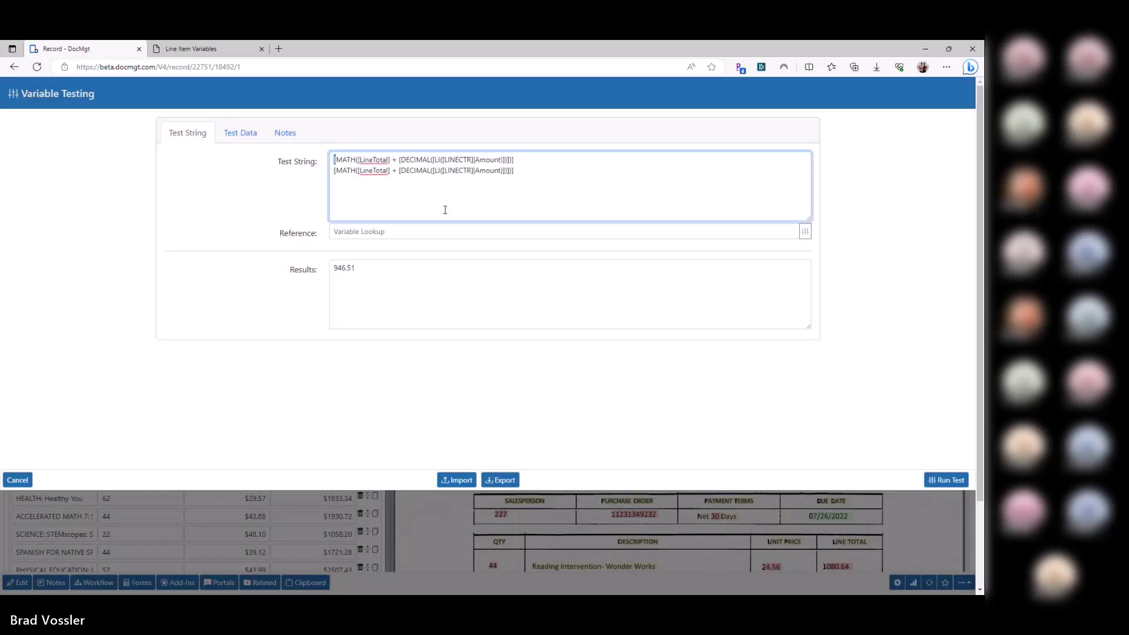
# Step: Reduce the first line to [LI([LINECTR]|Amount)], run the test and highlight the currency symbol in the first result
pyautogui.hotkey('ctrl', 'shift', 'Right')
pyautogui.hotkey('ctrl', 'shift', 'Right')
pyautogui.hotkey('ctrl', 'shift', 'Right')
pyautogui.hotkey('ctrl', 'shift', 'Right')
pyautogui.hotkey('ctrl', 'shift', 'Right')
pyautogui.press('Delete')
pyautogui.press('End')
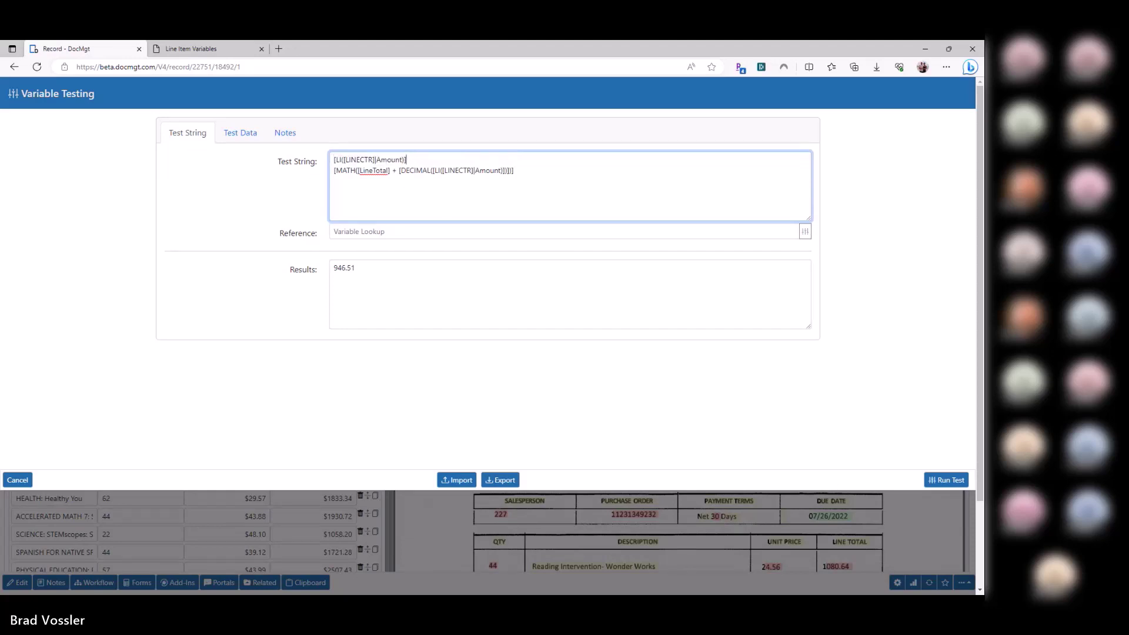
pyautogui.click(961, 487)
pyautogui.moveTo(331, 268); pyautogui.dragTo(338, 268)
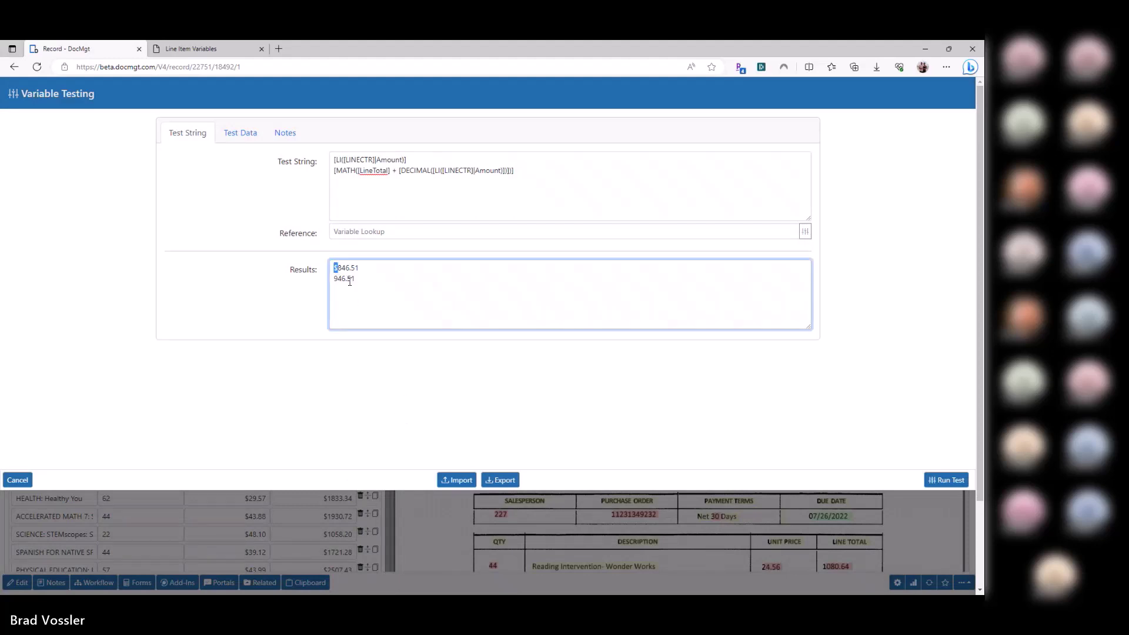
# Step: Copy [DECIMAL([LI([LINECTR]|Amount)])] onto its own line above the MATH expression, run the test and highlight its result
pyautogui.moveTo(399, 170)
pyautogui.mouseDown()
pyautogui.moveTo(507, 172)
pyautogui.moveTo(511, 182)
pyautogui.moveTo(492, 171)
pyautogui.moveTo(401, 175)
pyautogui.mouseUp()
pyautogui.click(434, 170)
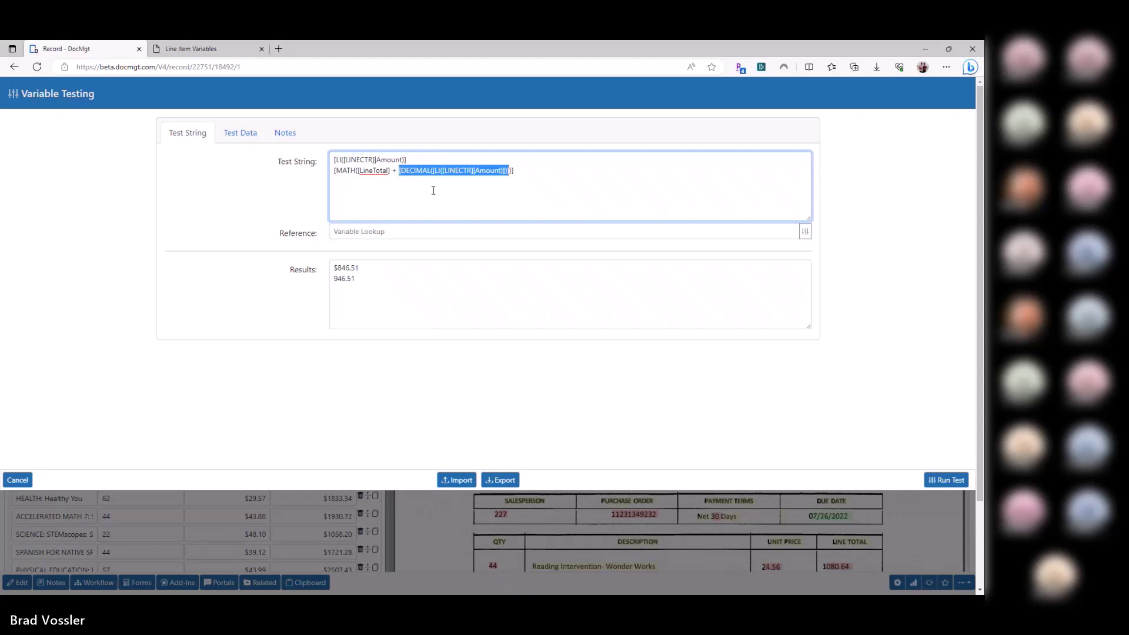
pyautogui.hotkey('ctrl', 'c')
pyautogui.press('Home')
pyautogui.press('Return')
pyautogui.press('Up')
pyautogui.hotkey('ctrl', 'v')
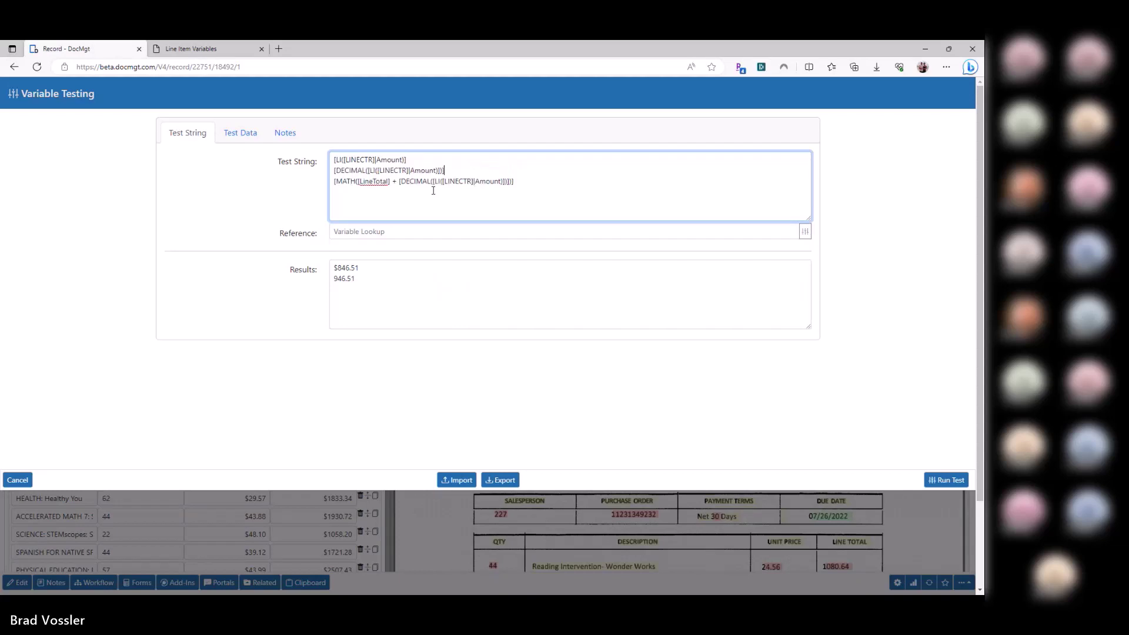
pyautogui.click(947, 480)
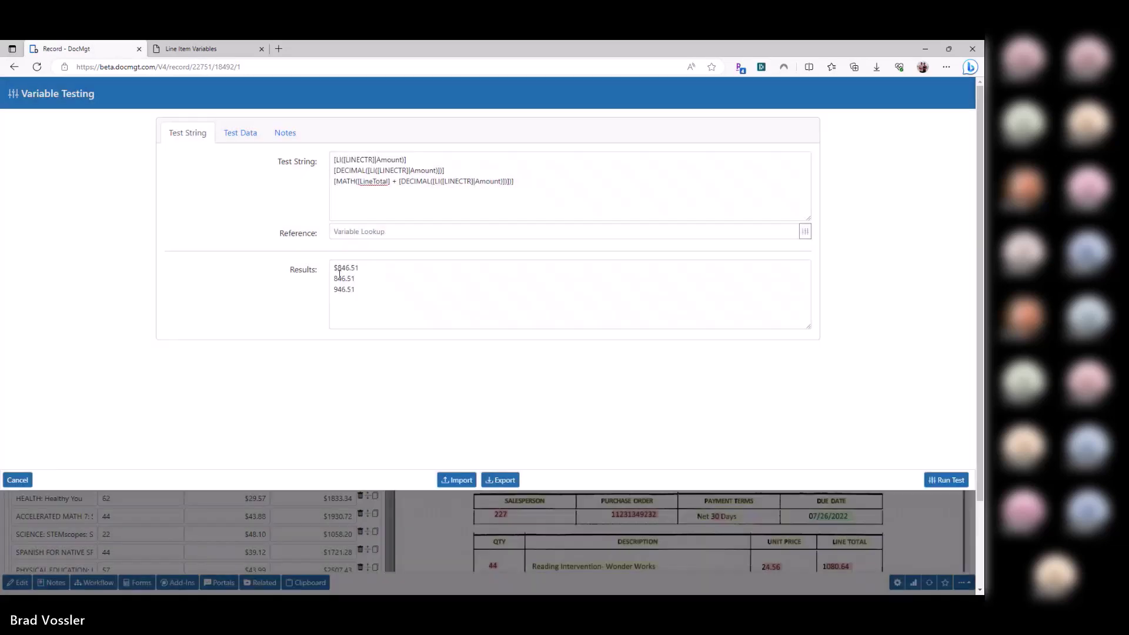
pyautogui.doubleClick(340, 277)
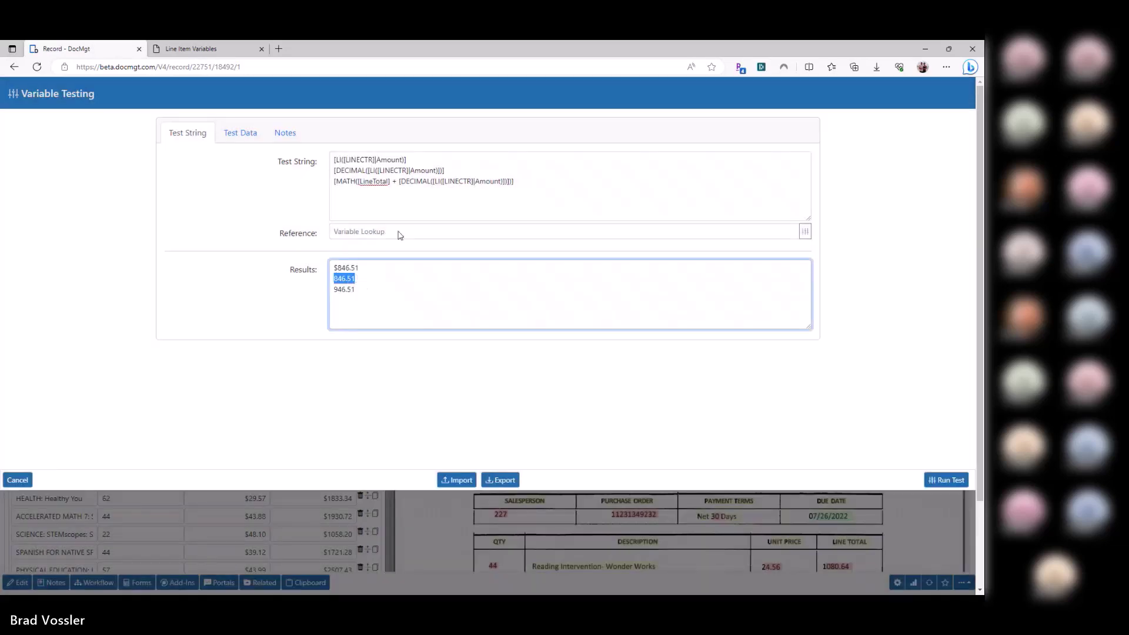
# Step: Highlight the DECIMAL part of the MATH line and duplicate the whole MATH expression onto a fourth line
pyautogui.moveTo(400, 181); pyautogui.dragTo(510, 182)
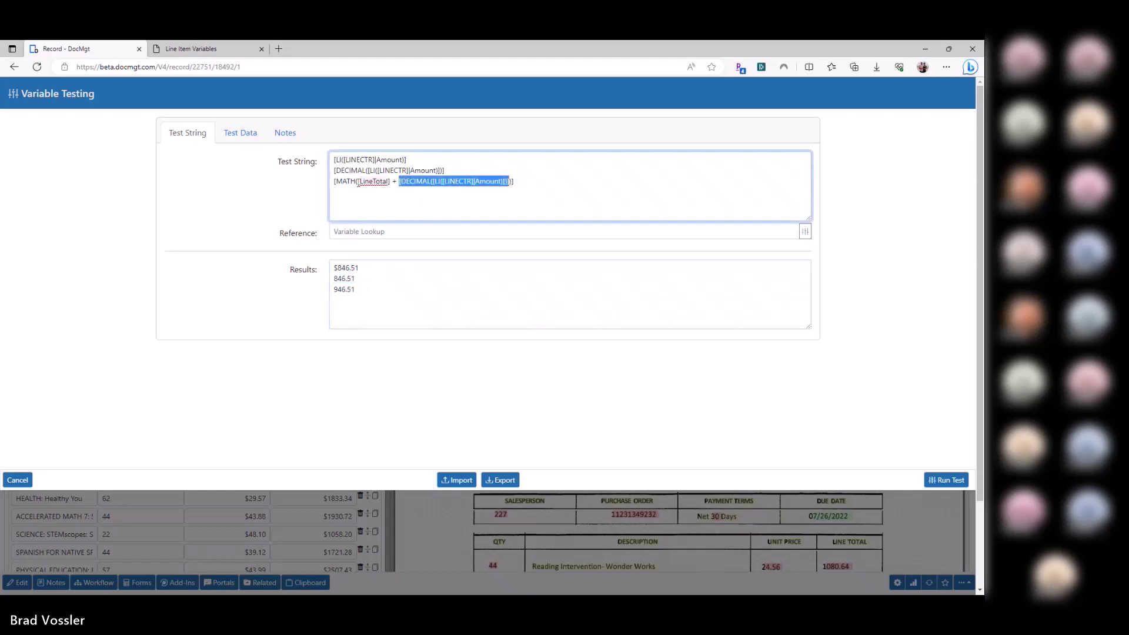
pyautogui.moveTo(334, 181); pyautogui.dragTo(552, 182)
pyautogui.click(469, 195)
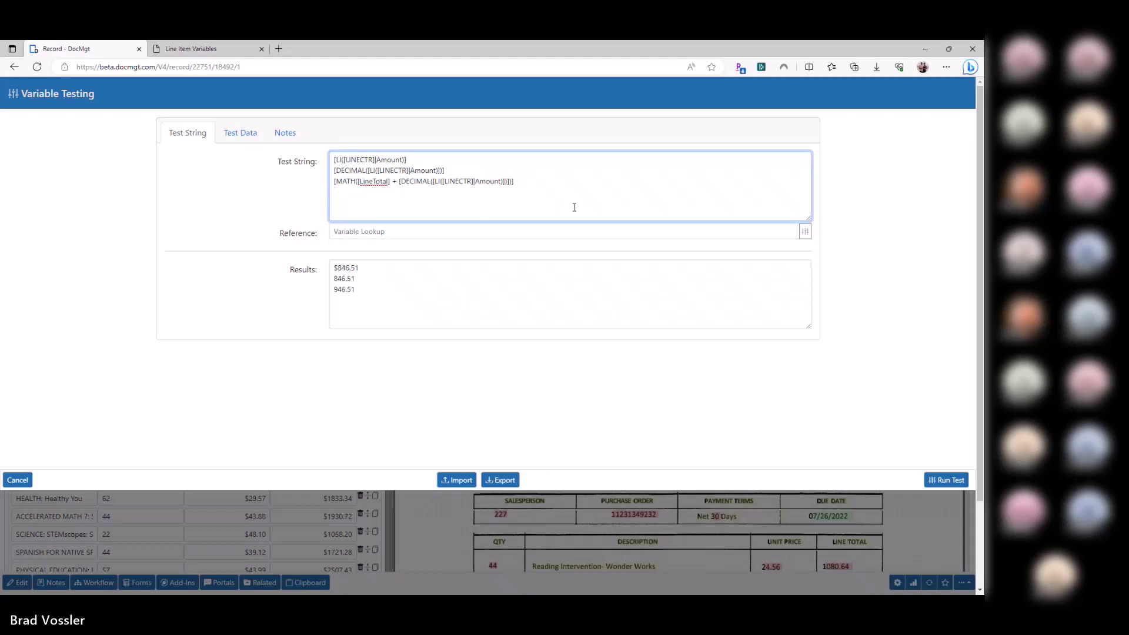
pyautogui.moveTo(395, 290); pyautogui.dragTo(365, 201)
pyautogui.click(379, 197)
pyautogui.hotkey('ctrl', 'v')
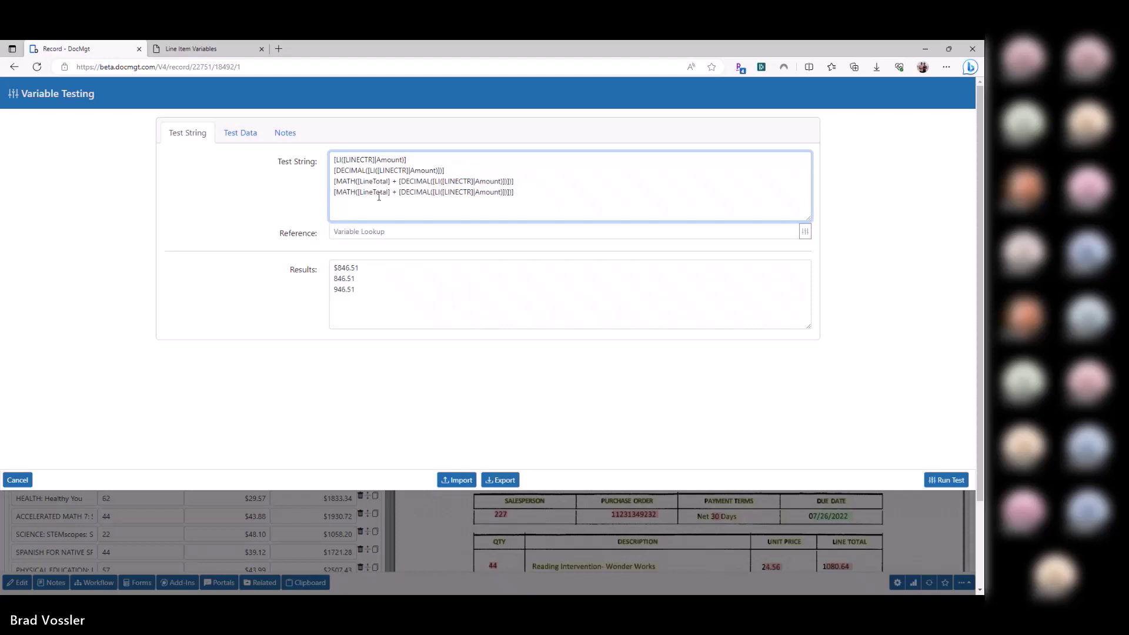
# Step: Wrap the fourth line in [FORMAT(...|c)] to format it as currency, run the test and highlight its result
pyautogui.write('[FORMAT(')
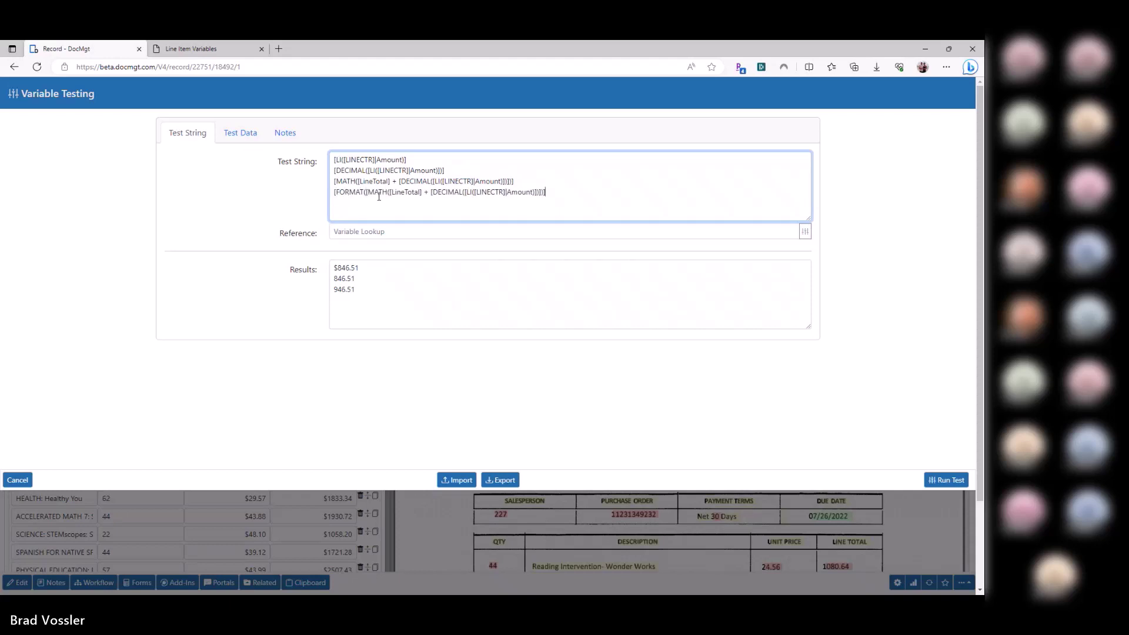
pyautogui.press('End')
pyautogui.write('|c)]')
pyautogui.click(936, 480)
pyautogui.tripleClick(353, 301)
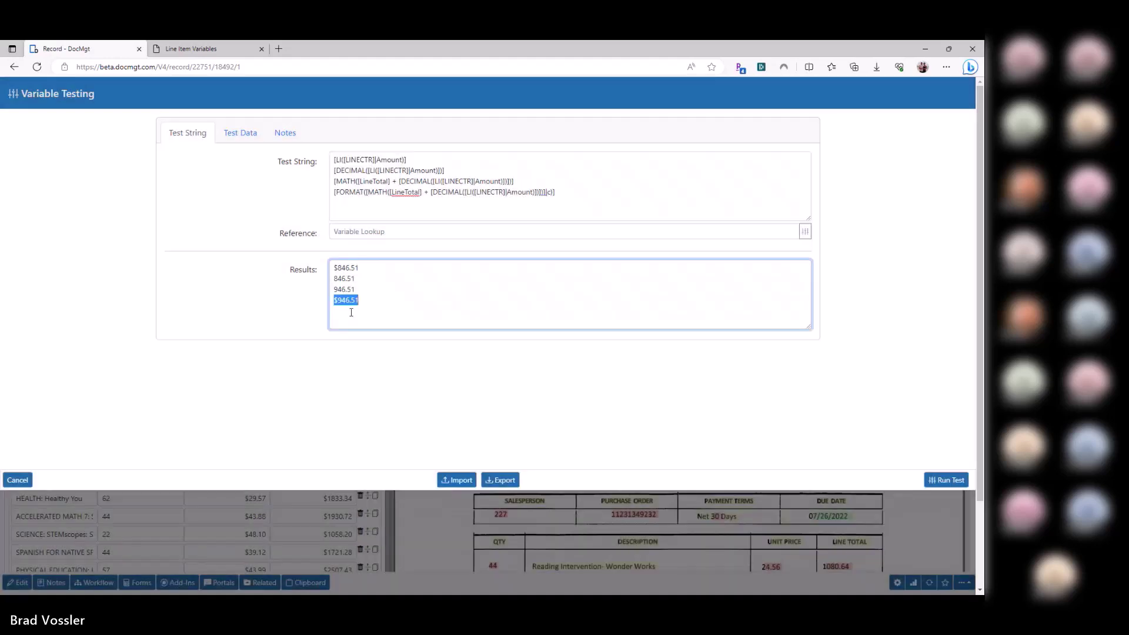
# Step: Review the LI, DECIMAL, MATH and FORMAT lines of the test string one by one, including their closing brackets
pyautogui.moveTo(338, 203); pyautogui.dragTo(286, 159)
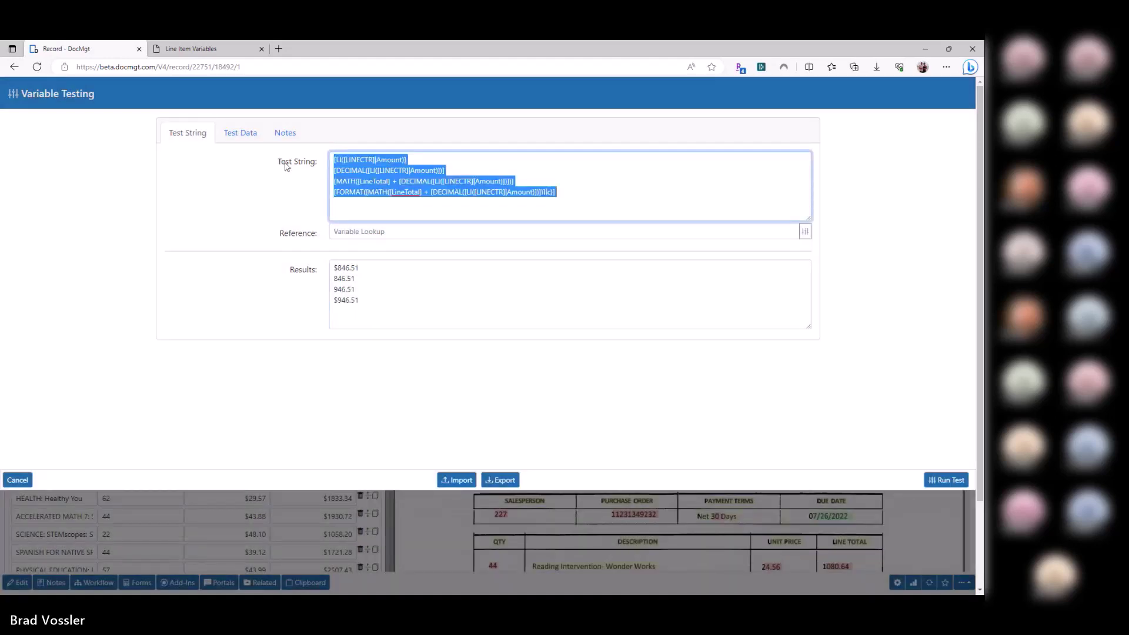
pyautogui.click(369, 180)
pyautogui.moveTo(367, 171); pyautogui.dragTo(441, 171)
pyautogui.hotkey('ctrl', 'Home')
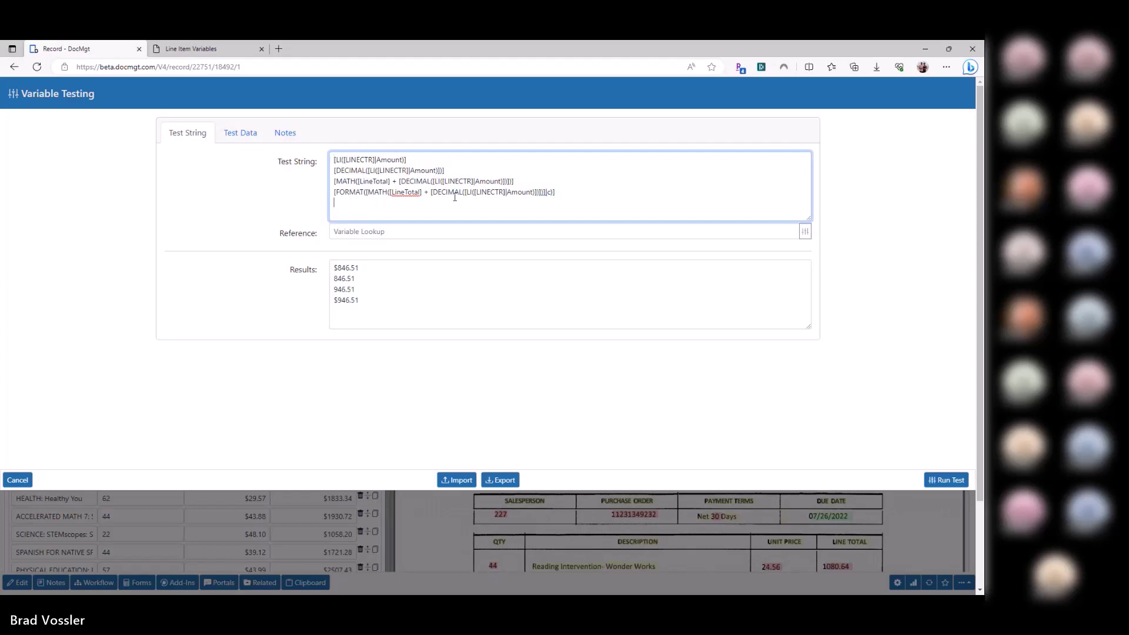
pyautogui.hotkey('shift', 'End')
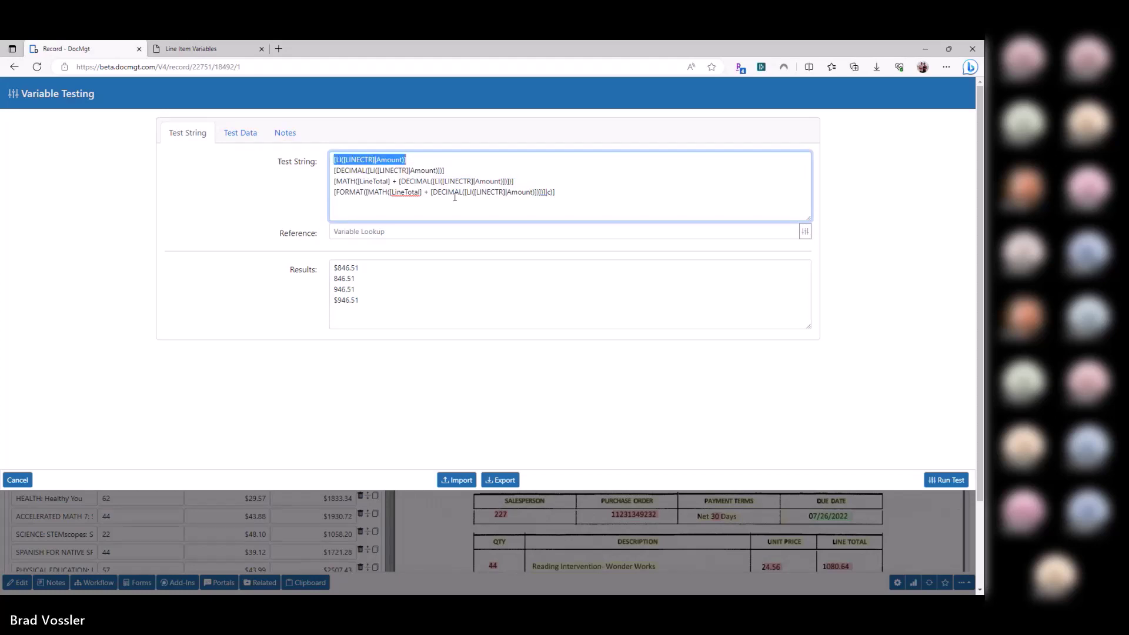
pyautogui.press('Home')
pyautogui.press('Down')
pyautogui.hotkey('shift', 'End')
pyautogui.press('Home')
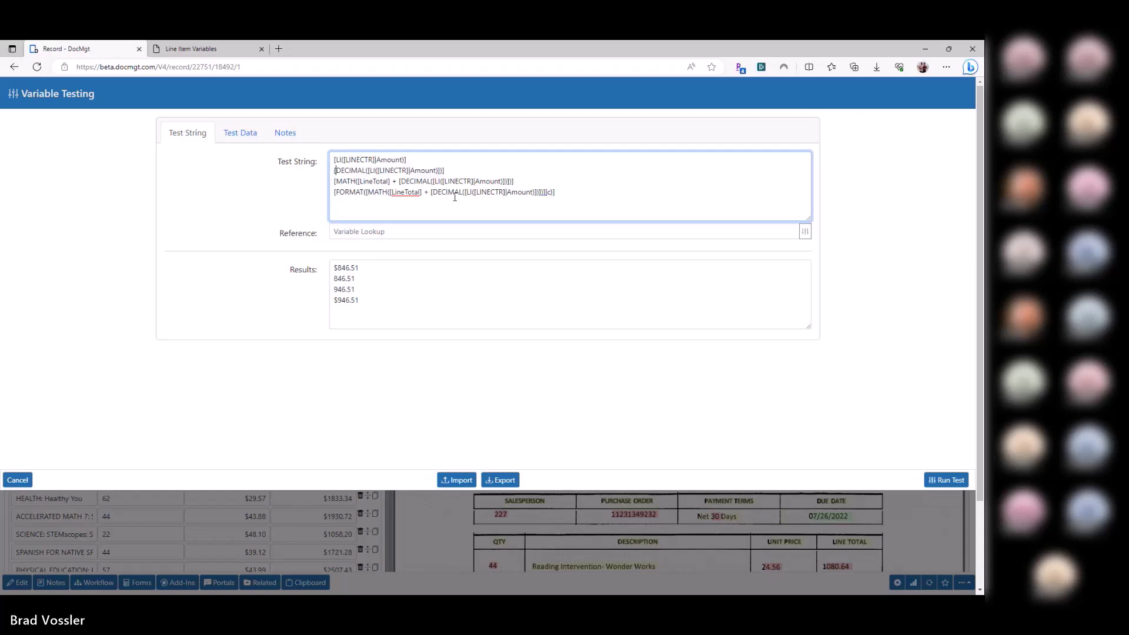
pyautogui.press('End')
pyautogui.hotkey('shift', 'Left')
pyautogui.hotkey('shift', 'Left')
pyautogui.press('End')
pyautogui.hotkey('shift', 'Home')
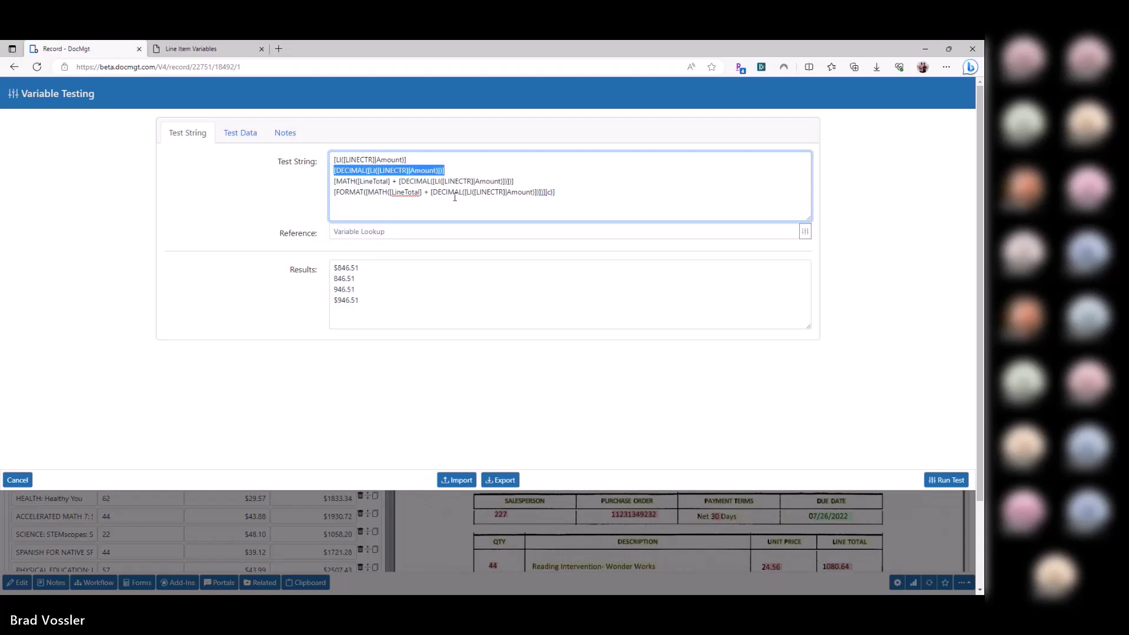
pyautogui.press('Down')
pyautogui.press('End')
pyautogui.hotkey('shift', 'Home')
pyautogui.press('Down')
pyautogui.press('End')
pyautogui.hotkey('shift', 'Home')
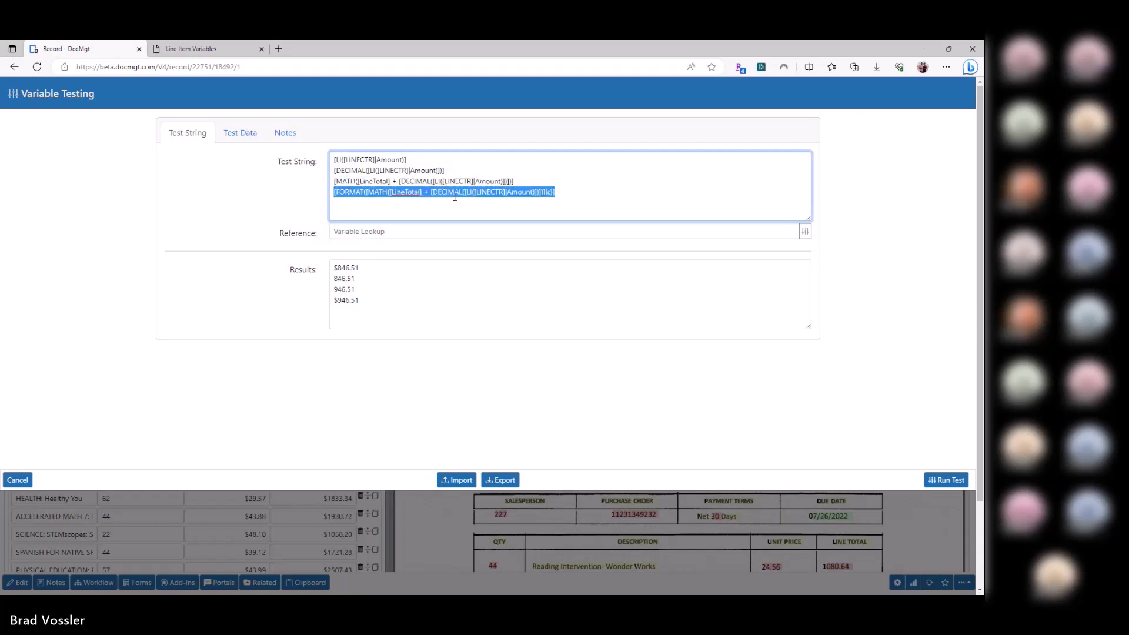
pyautogui.press('Down')
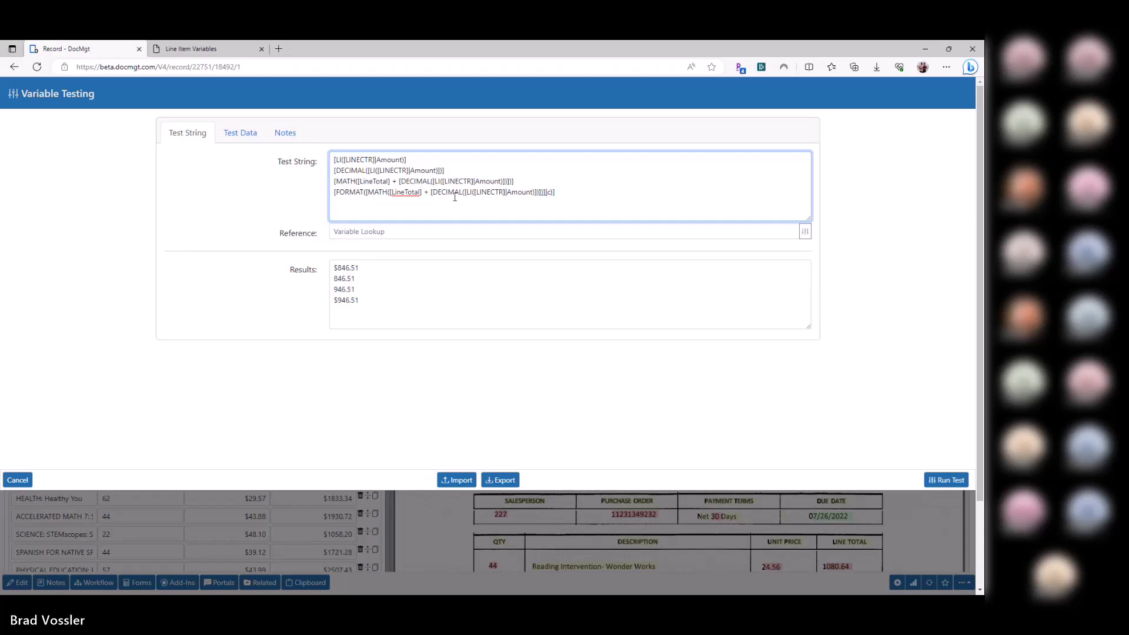
# Step: Highlight the lines of the test string from the bottom up, ending with the LI line
pyautogui.hotkey('shift', 'Up')
pyautogui.hotkey('shift', 'Up')
pyautogui.hotkey('shift', 'Up')
pyautogui.hotkey('shift', 'Up')
pyautogui.click(575, 203)
pyautogui.moveTo(421, 163); pyautogui.dragTo(296, 166)
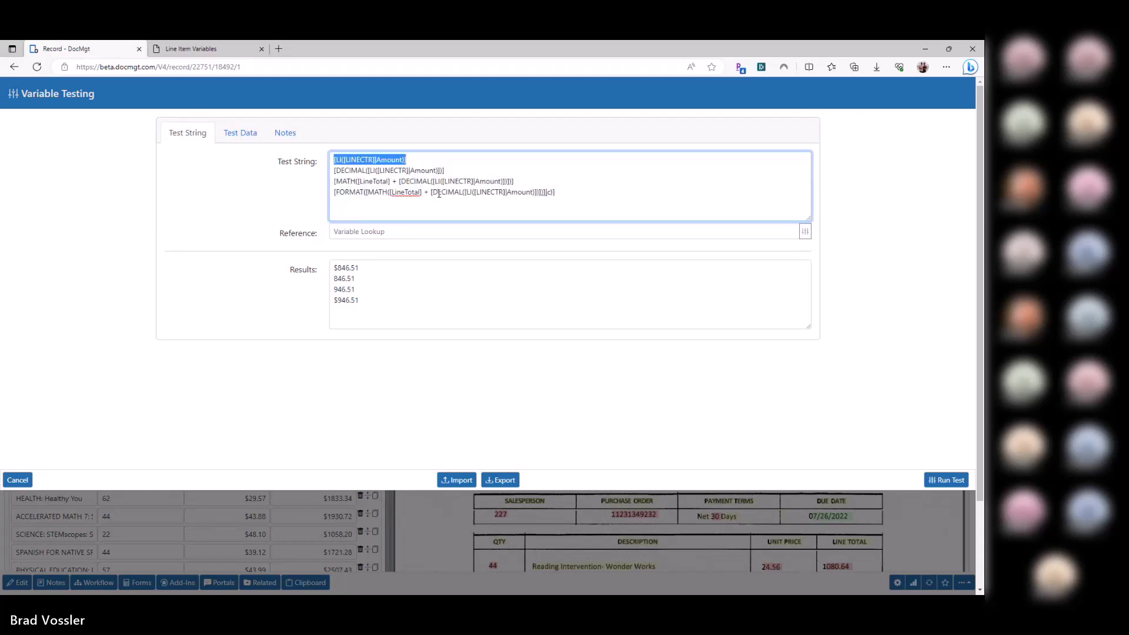
pyautogui.click(544, 211)
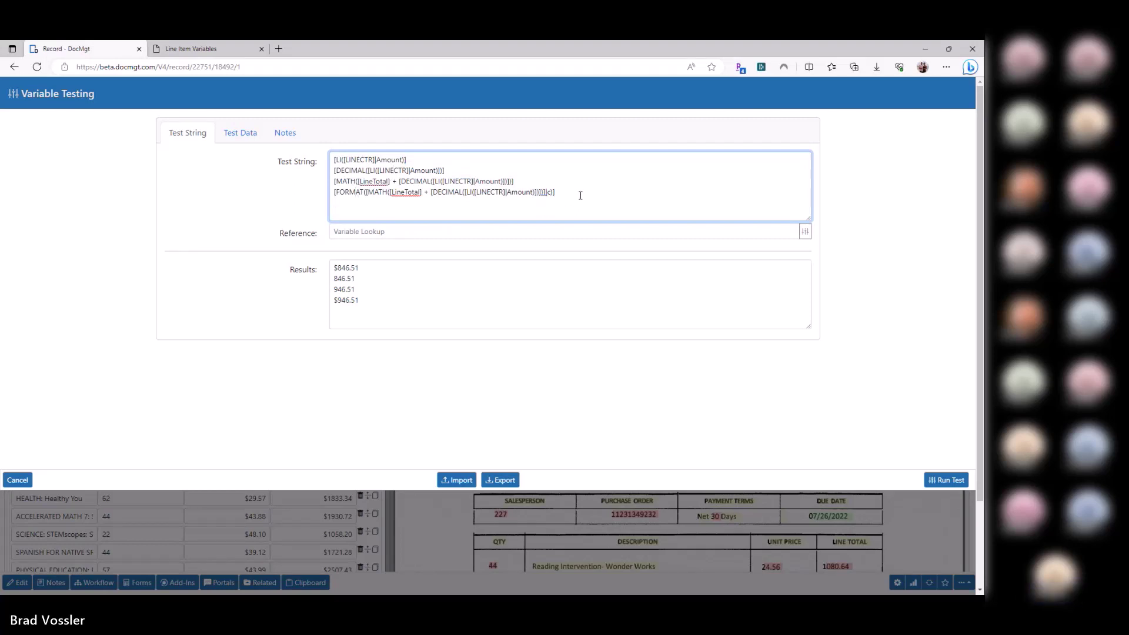
# Step: Replace a closing bracket in the DECIMAL line with a parenthesis, run the test and highlight that line's result
pyautogui.press('Up')
pyautogui.hotkey('shift', 'End')
pyautogui.press('Right')
pyautogui.hotkey('shift', 'Left')
pyautogui.write(')')
pyautogui.press('Right')
pyautogui.click(942, 479)
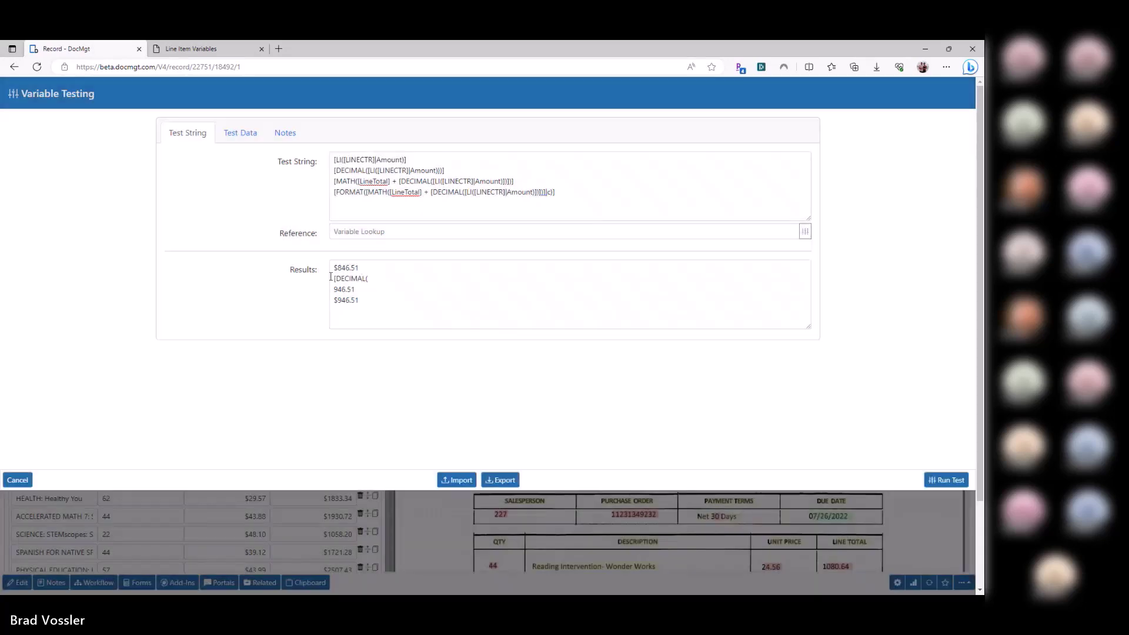
pyautogui.moveTo(332, 278); pyautogui.dragTo(385, 279)
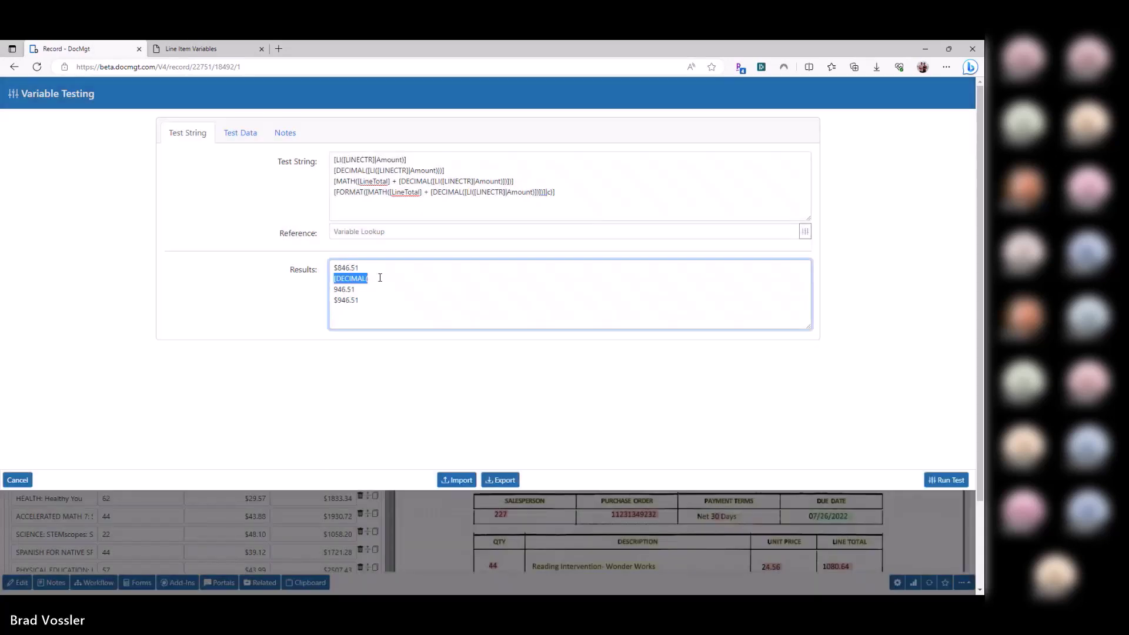
# Step: Restore the DECIMAL line's closing bracket and run the test again
pyautogui.click(507, 206)
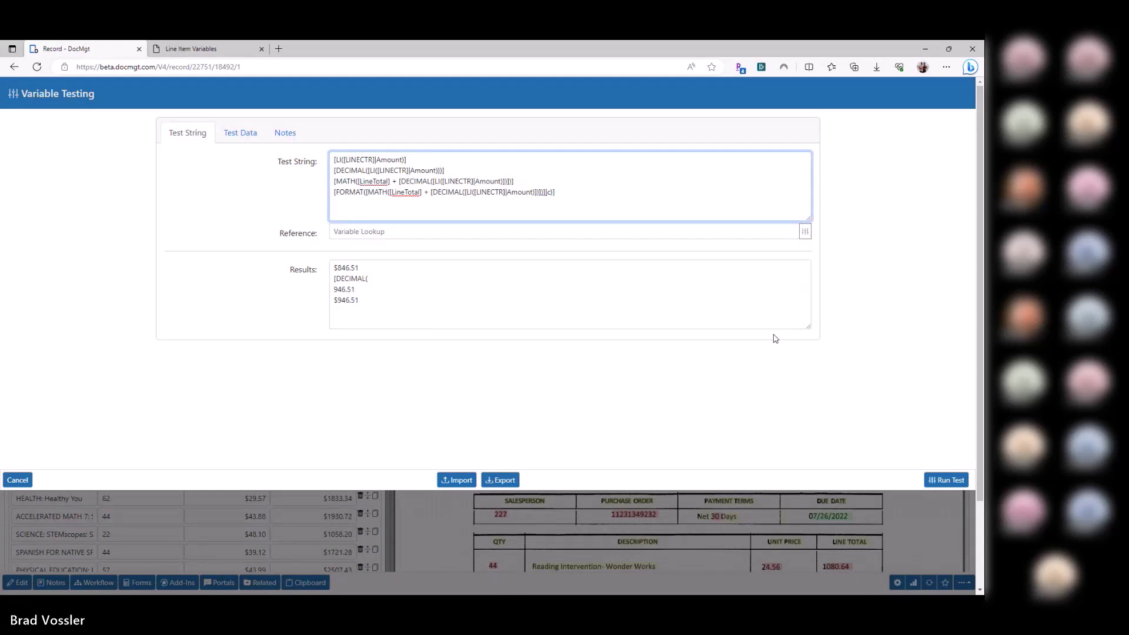
pyautogui.click(939, 480)
pyautogui.moveTo(367, 301); pyautogui.dragTo(332, 187)
pyautogui.click(363, 208)
# Step: Review the MATH and FORMAT lines, check the custom values in the test data and return to the test string
pyautogui.moveTo(529, 181); pyautogui.dragTo(334, 182)
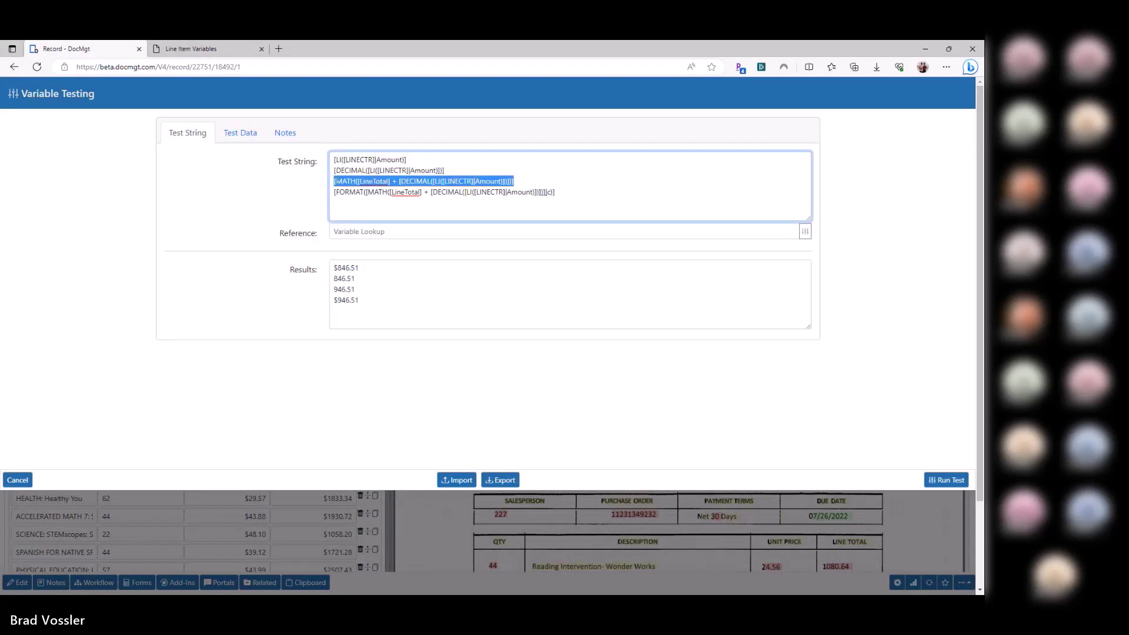
pyautogui.click(428, 194)
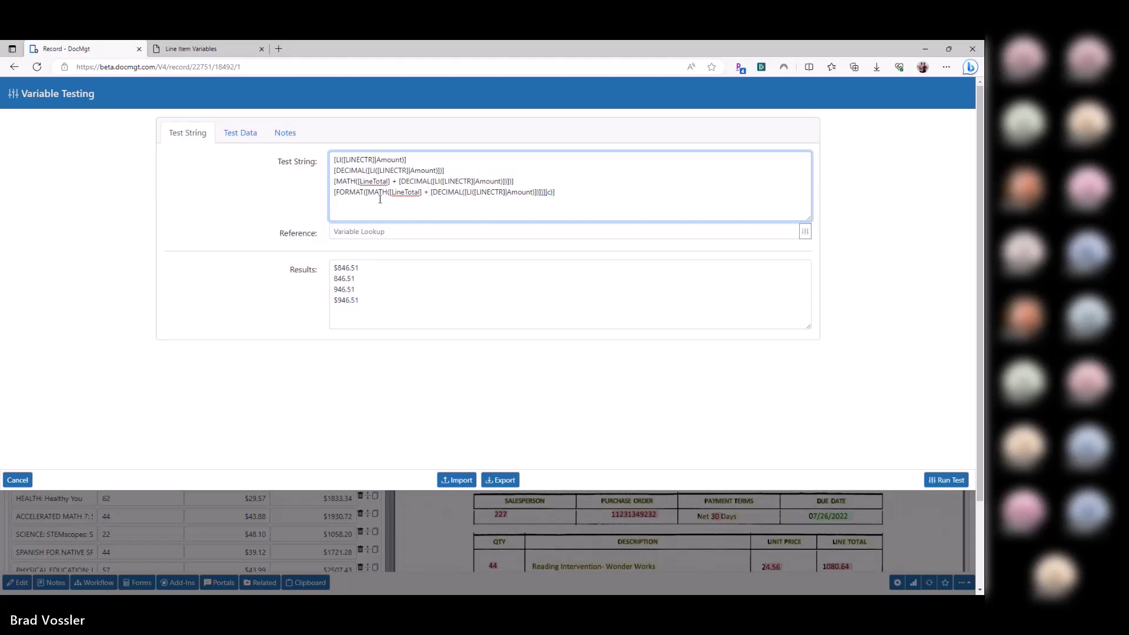
pyautogui.moveTo(341, 204); pyautogui.dragTo(316, 154)
pyautogui.click(234, 133)
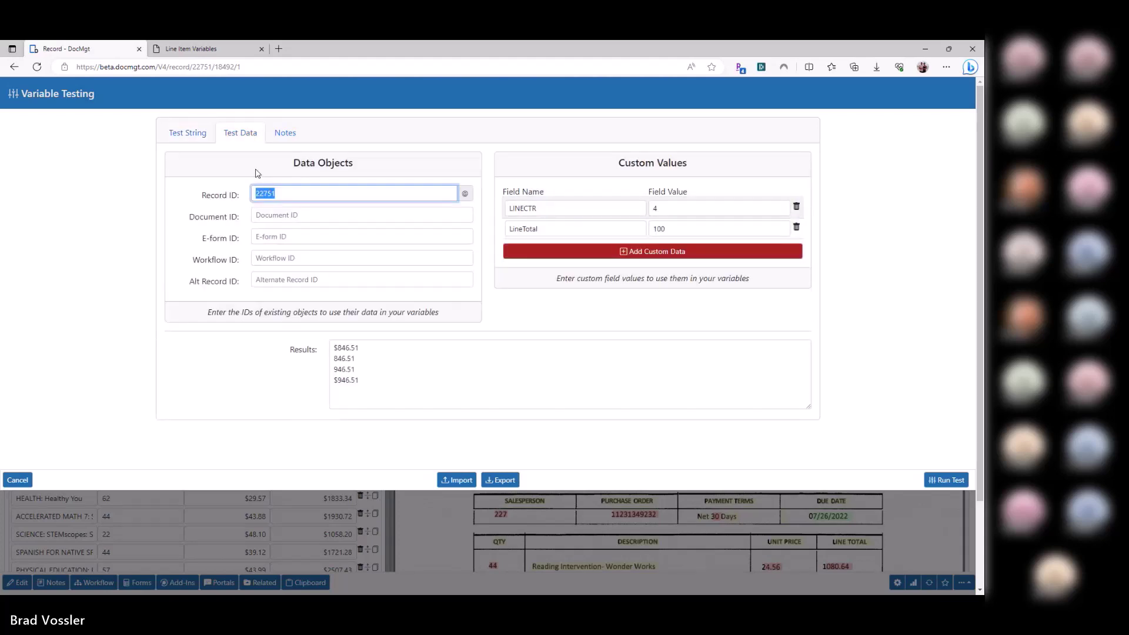
pyautogui.click(196, 134)
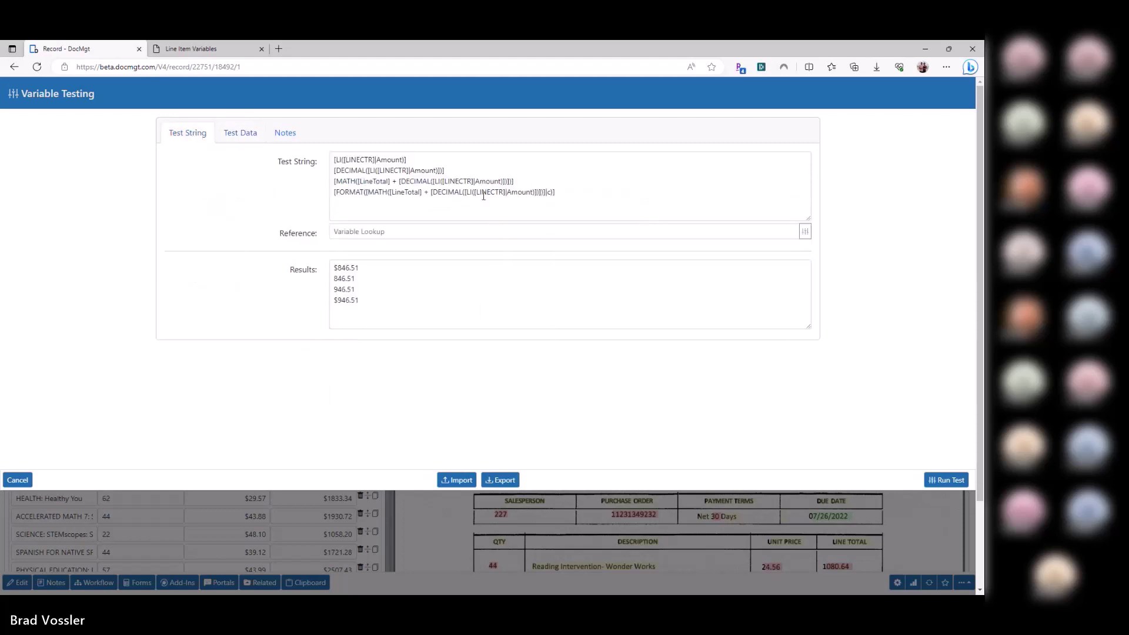
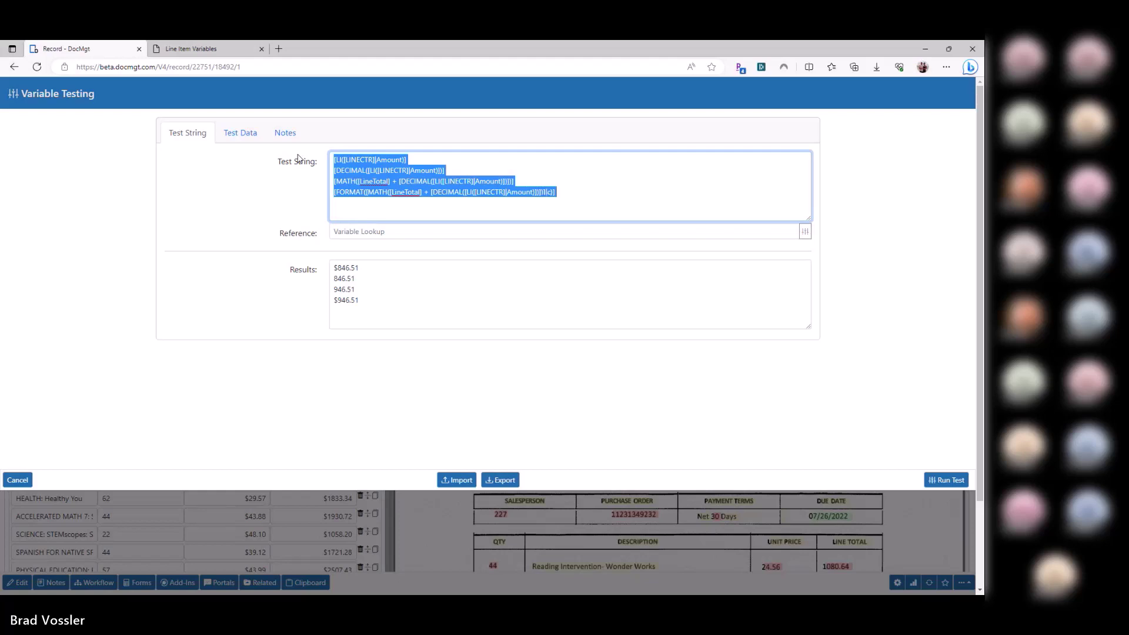
# Step: Close Variable Testing and open the Variable Testing add-in for editing from the Add-Ins administration list
pyautogui.press('Escape')
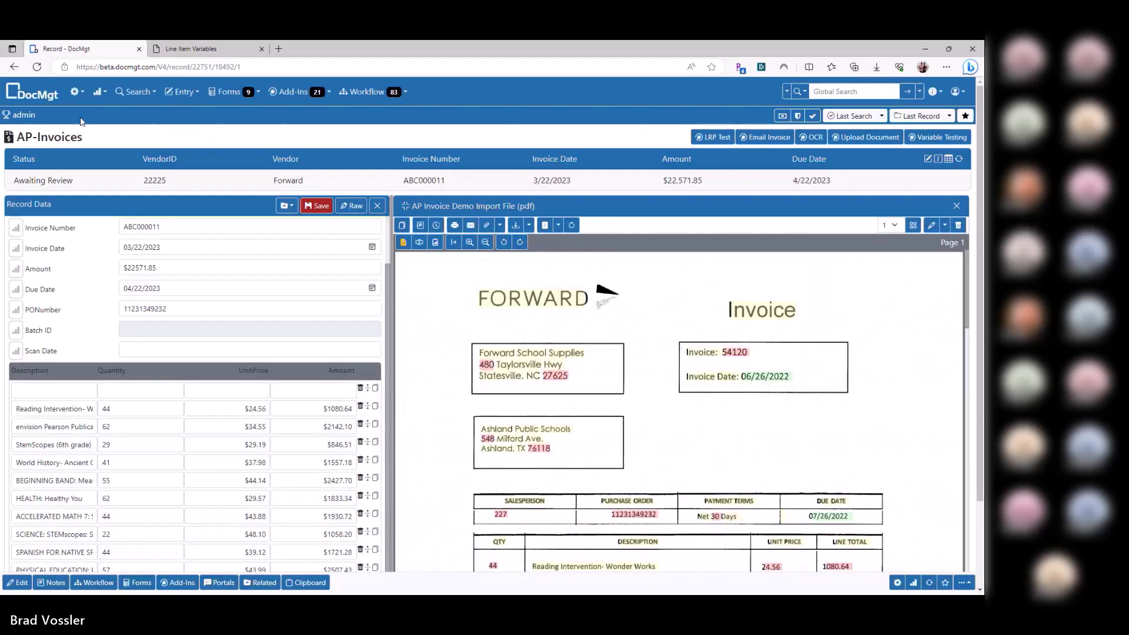
pyautogui.click(77, 91)
pyautogui.click(327, 142)
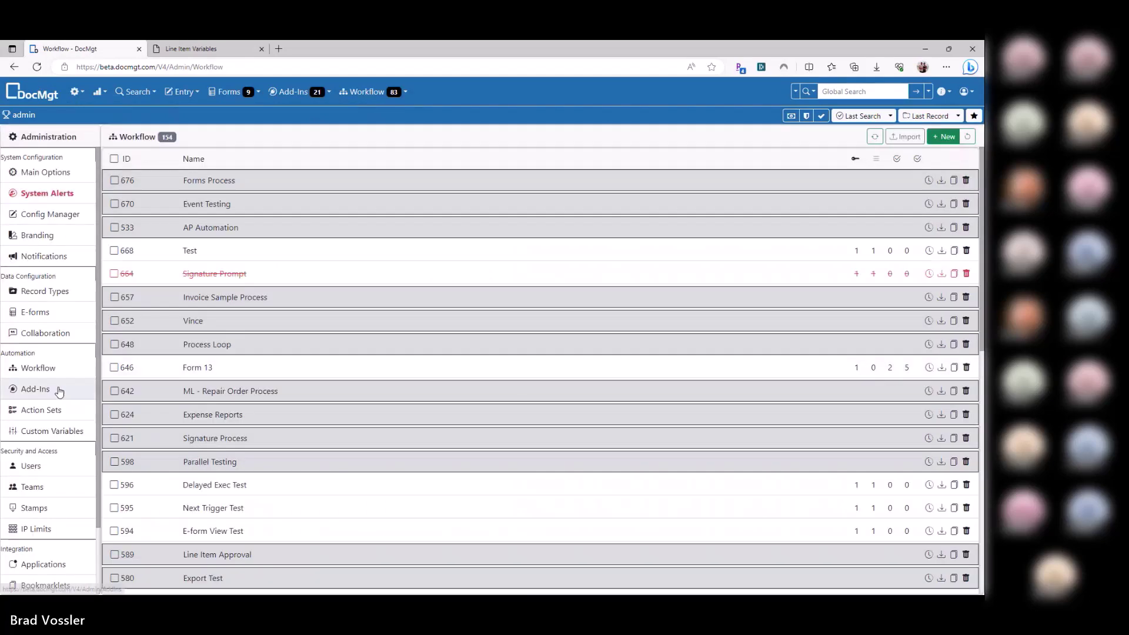
pyautogui.click(58, 391)
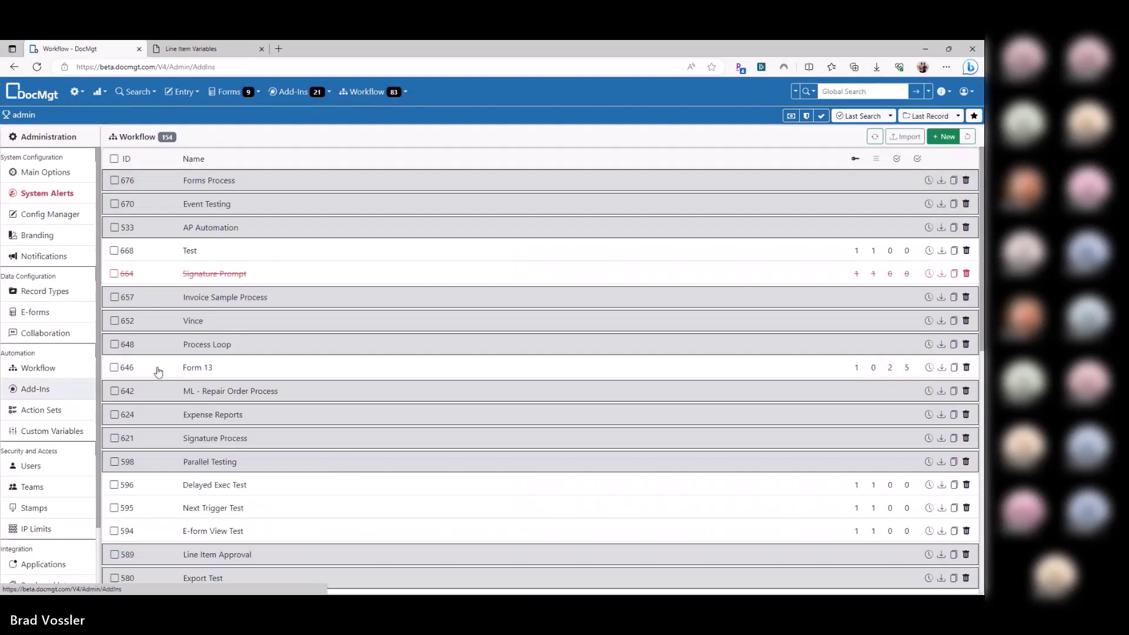
pyautogui.scroll(-15, 355, 423)
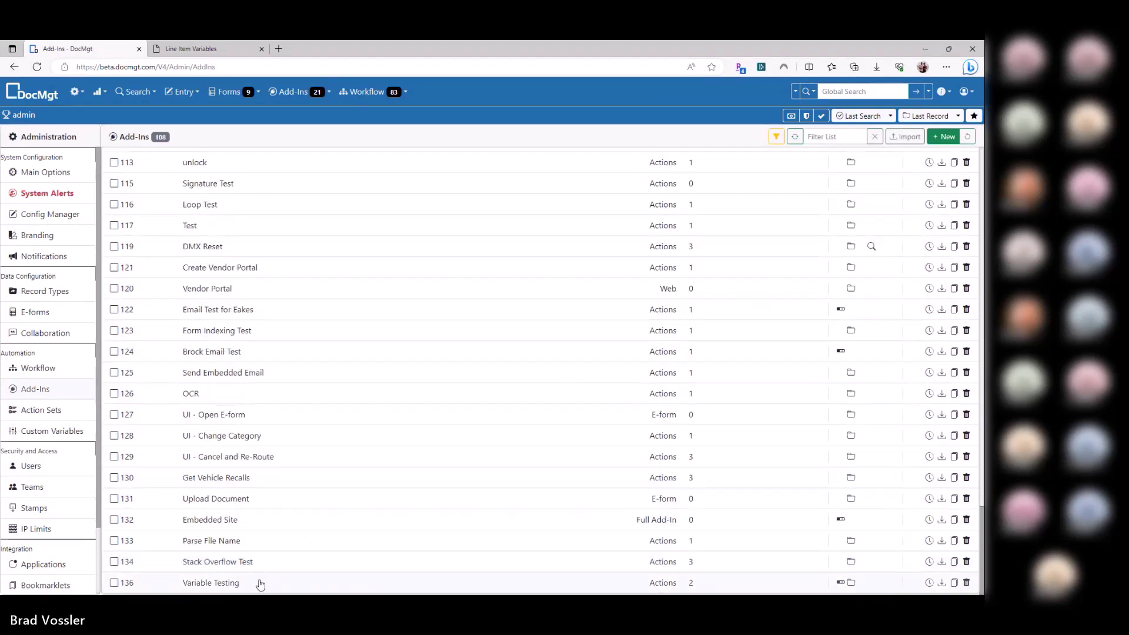
pyautogui.click(266, 581)
# Step: Delete the Record Field Update and Throw Exception actions from the add-in
pyautogui.click(223, 293)
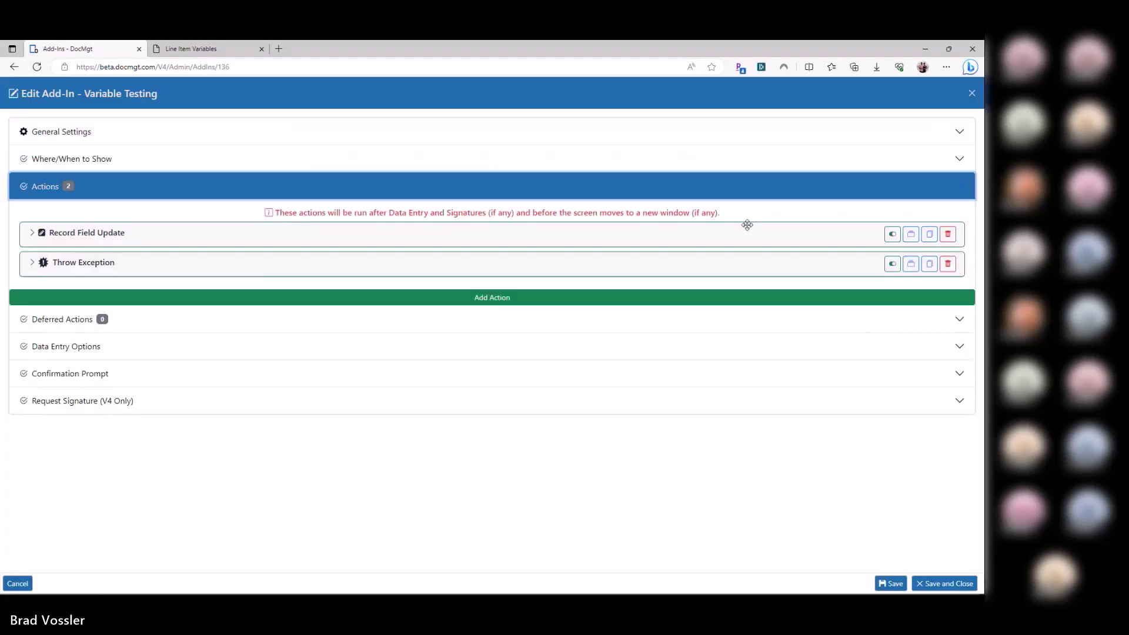
pyautogui.click(946, 232)
pyautogui.click(946, 232)
# Step: Add a new action to the add-in and set its type to Search and Run Actions
pyautogui.click(515, 267)
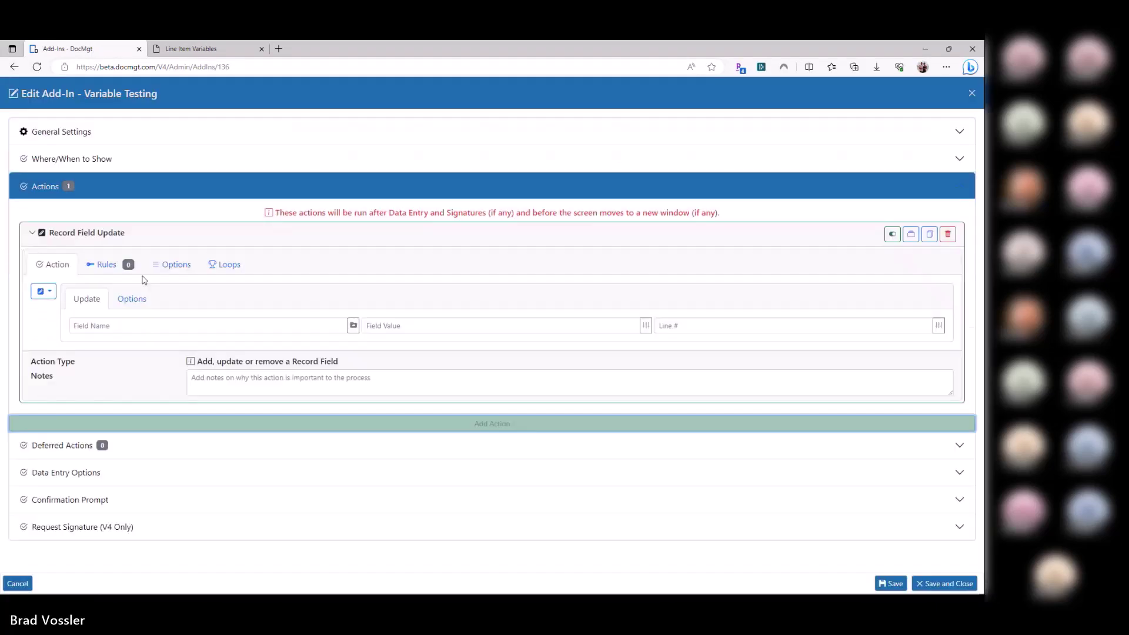
pyautogui.click(49, 290)
pyautogui.write('search')
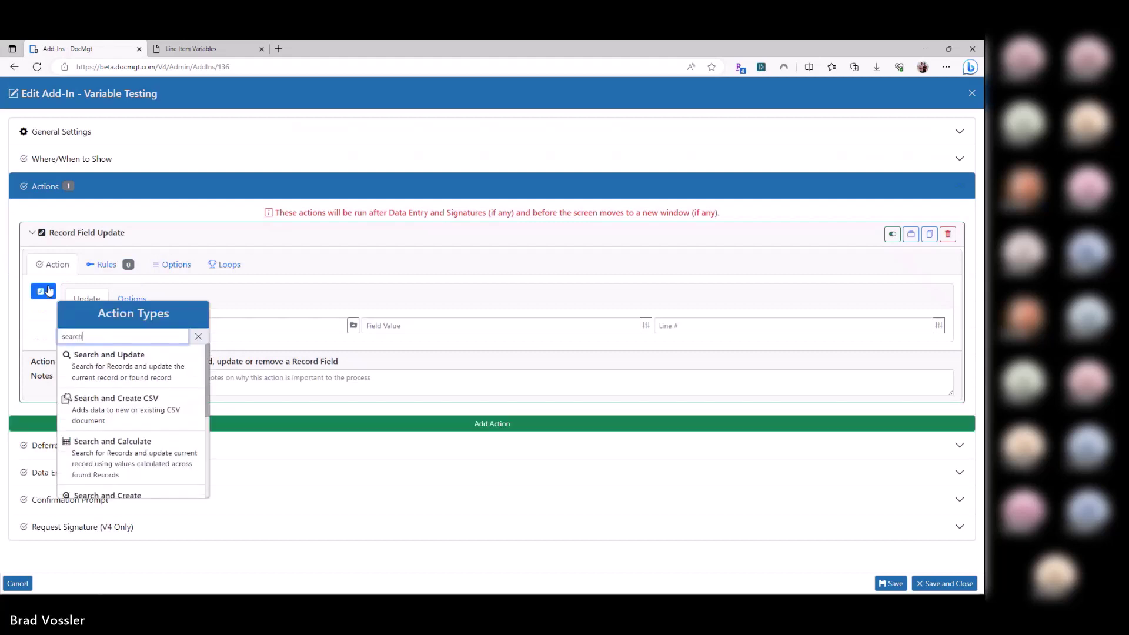
pyautogui.scroll(-3, 150, 463)
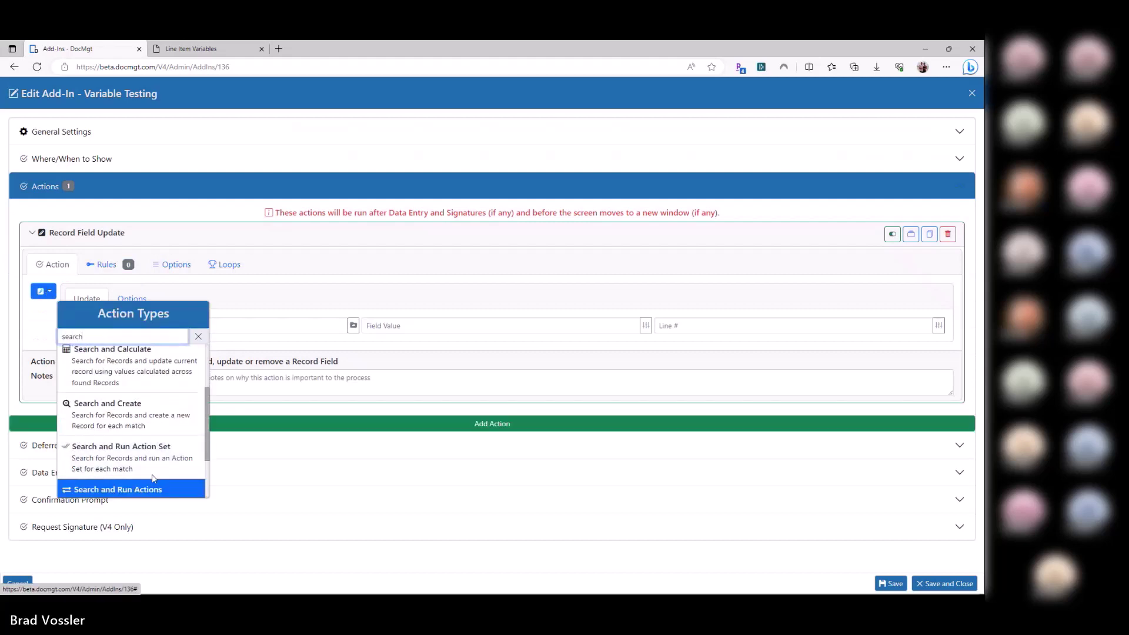
pyautogui.click(135, 489)
# Step: Set the action to search in the PO record type by its PONumber field
pyautogui.click(362, 327)
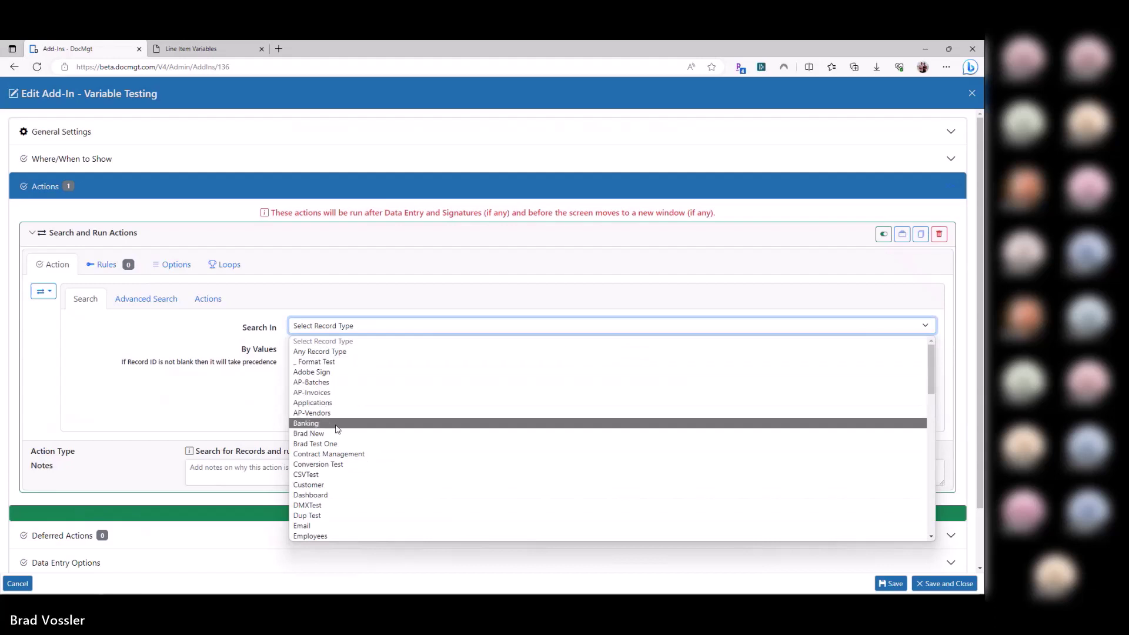
pyautogui.scroll(-6, 341, 447)
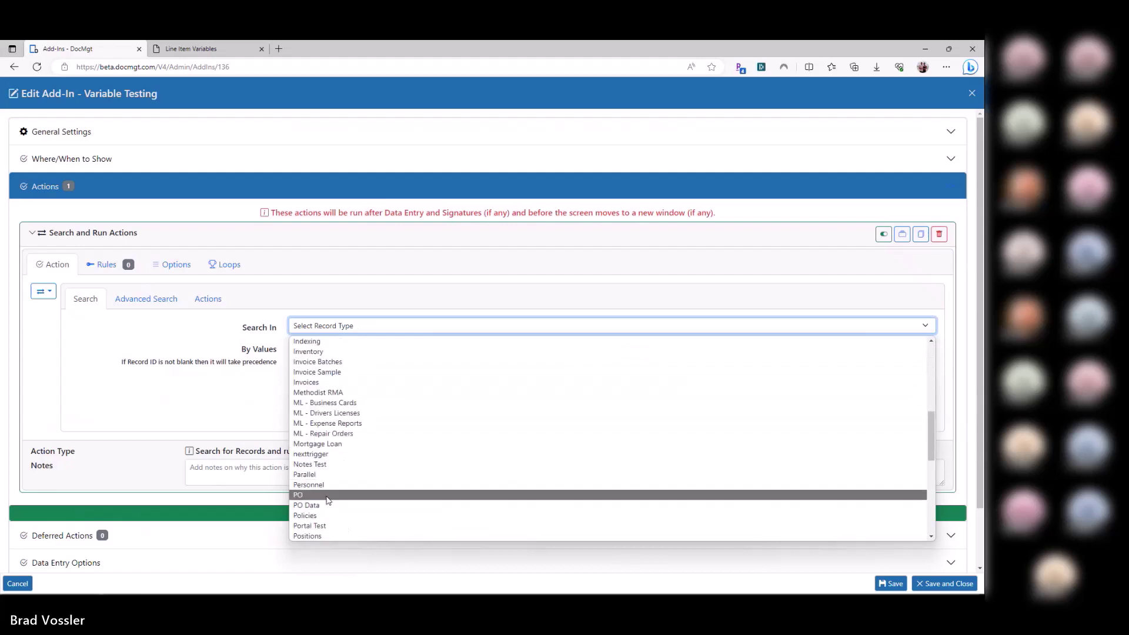
pyautogui.click(332, 495)
pyautogui.click(457, 355)
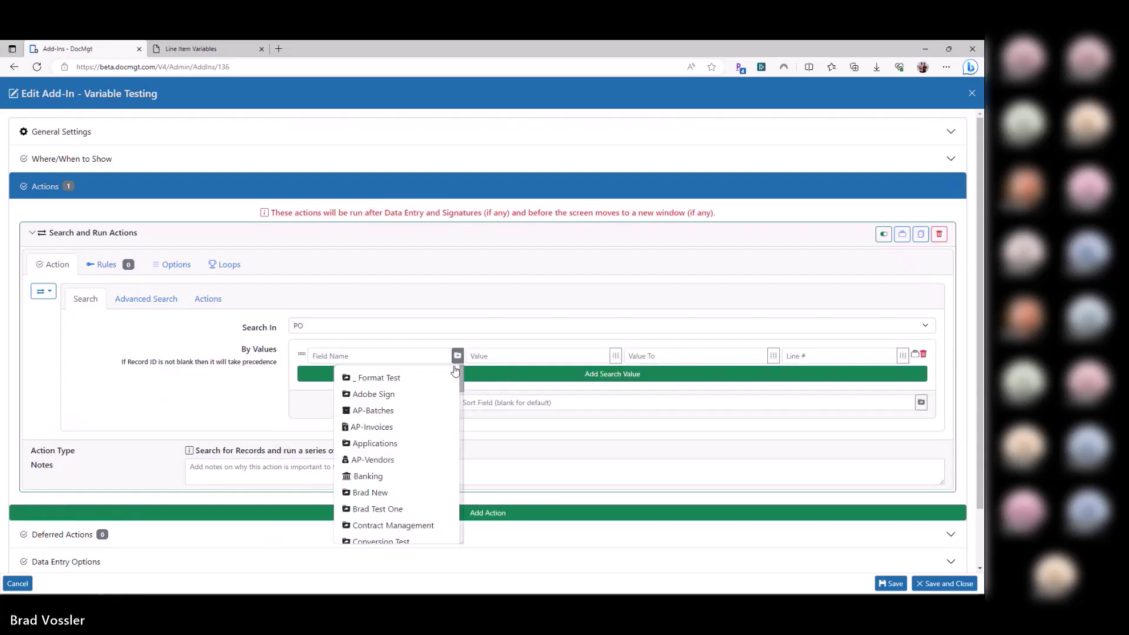
pyautogui.scroll(-10, 400, 461)
pyautogui.click(385, 460)
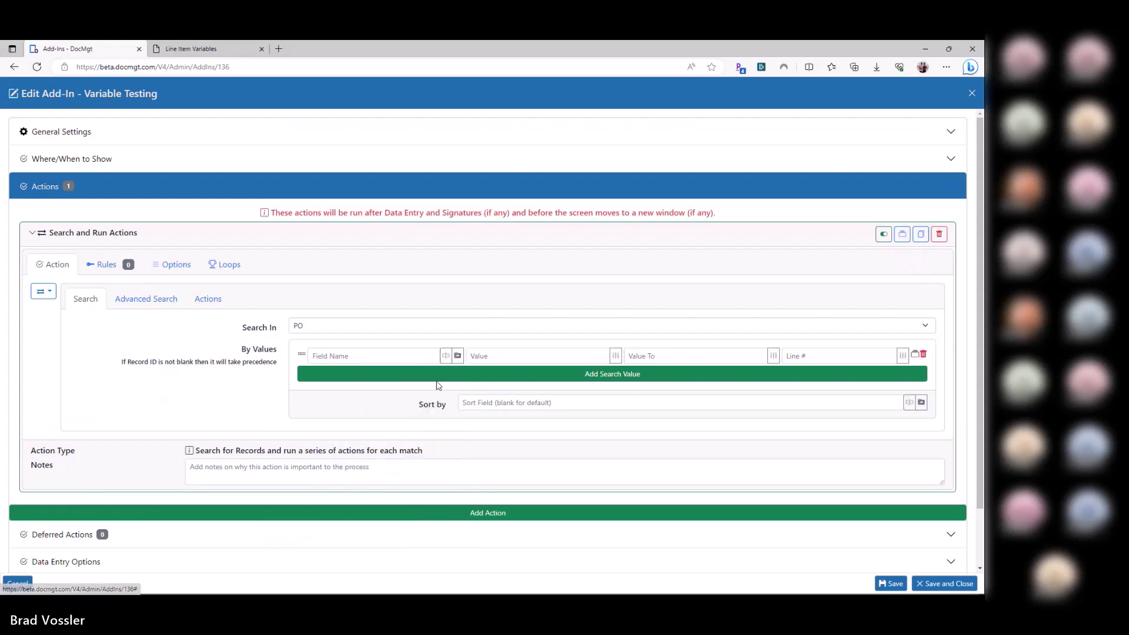
pyautogui.click(406, 410)
# Step: Set the PONumber search value to the variable [PONumber] and highlight the field name and value in turn
pyautogui.click(496, 355)
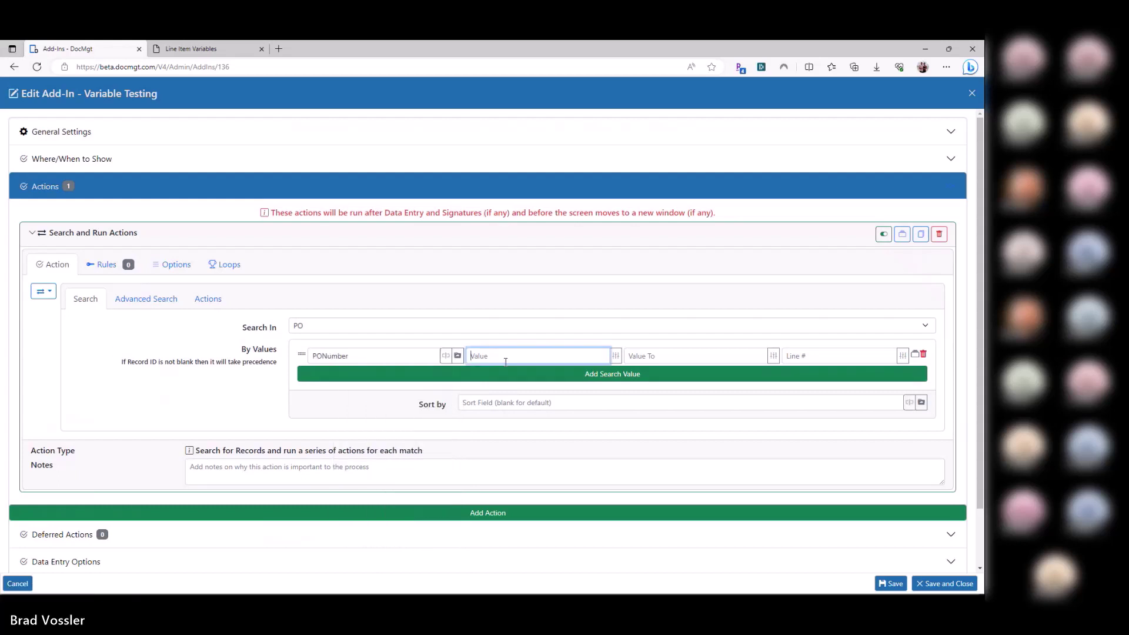
pyautogui.write('123')
pyautogui.hotkey('ctrl', 'a')
pyautogui.press('BackSpace')
pyautogui.write('[PONumber')
pyautogui.hotkey('shift', 'Tab')
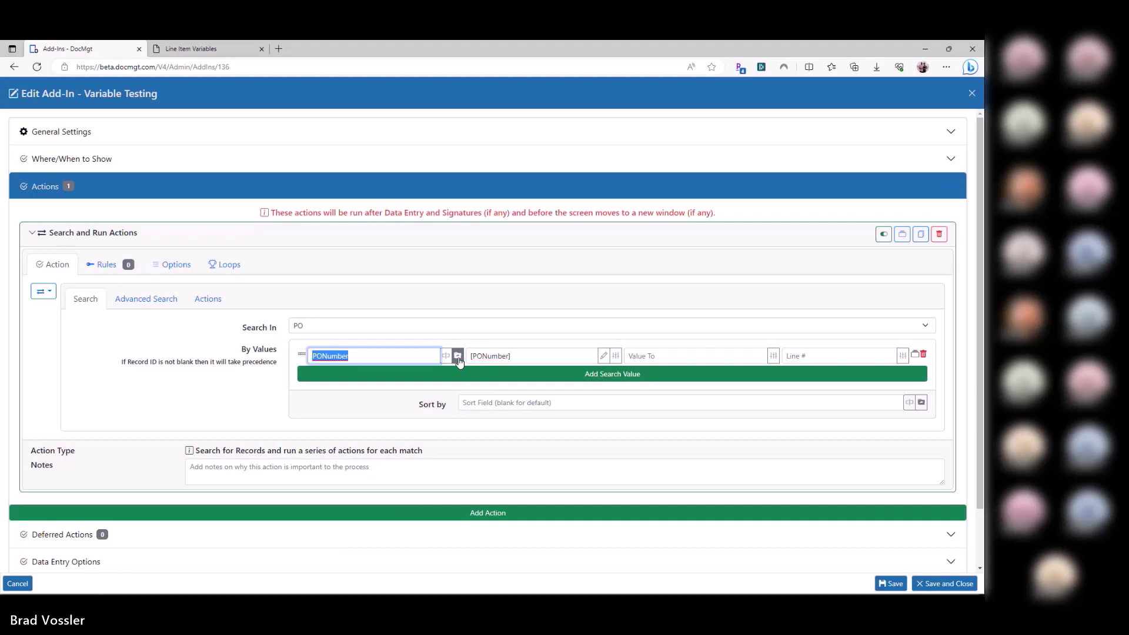
pyautogui.press('Tab')
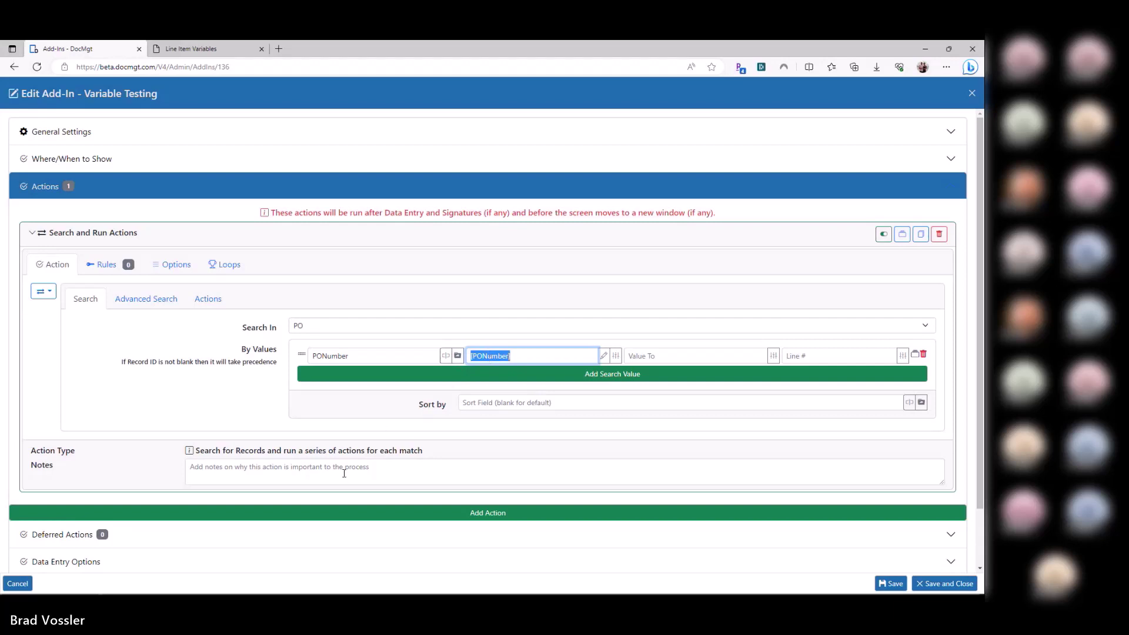
# Step: Add a Record Field Update action for each found record, with placeholder field name dsfasdf and value asdfs
pyautogui.click(209, 300)
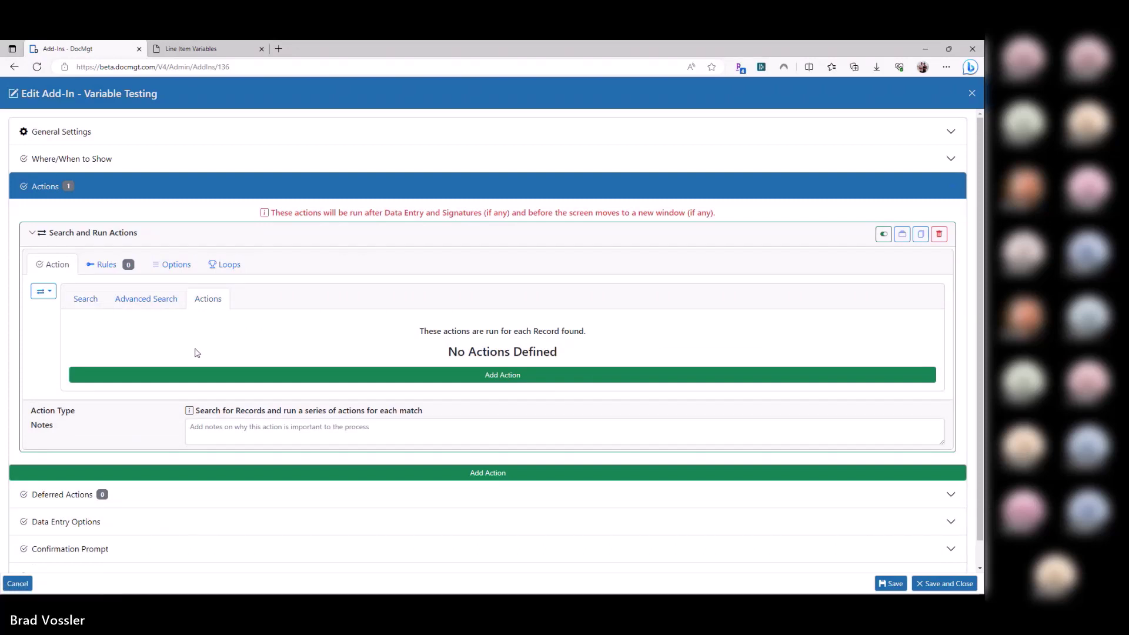
pyautogui.click(254, 375)
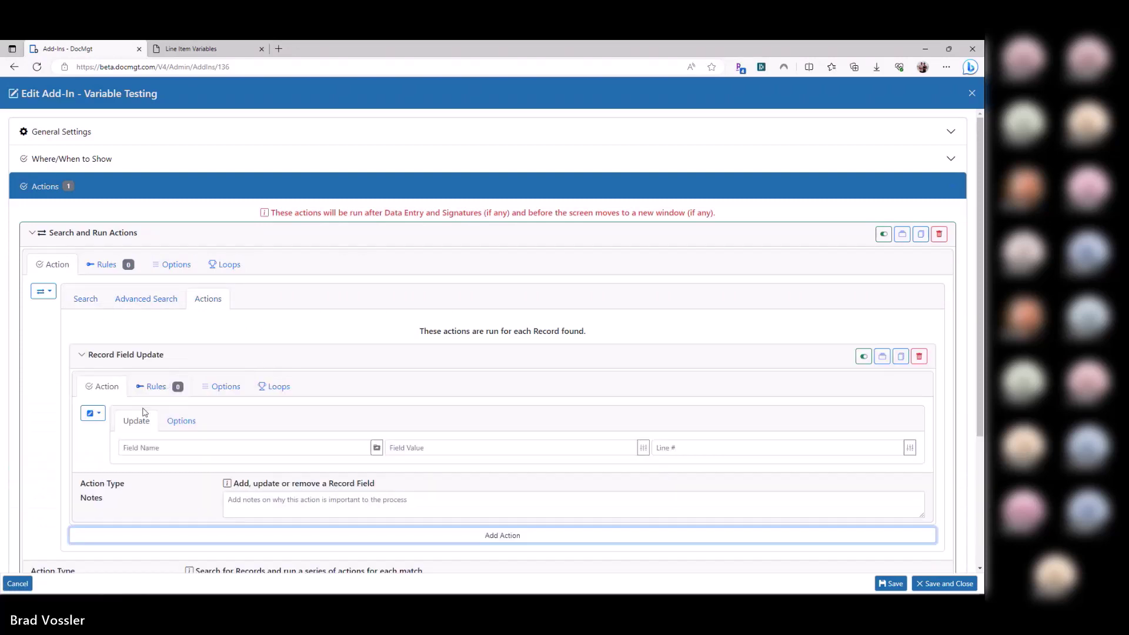
pyautogui.click(138, 447)
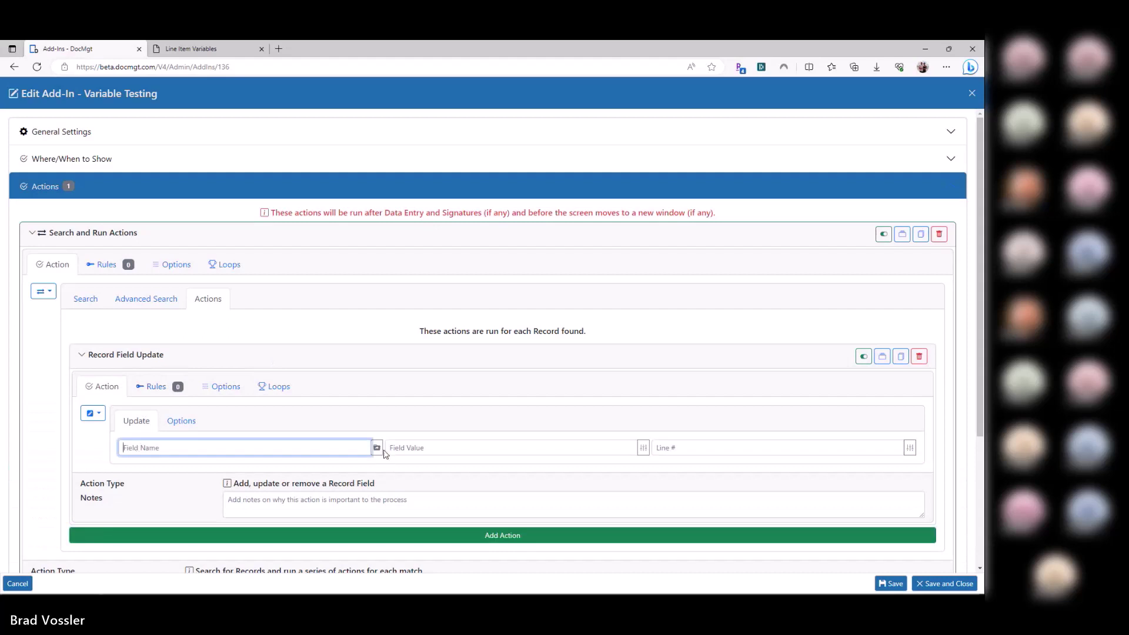
pyautogui.write('dsfasdf')
pyautogui.press('Tab')
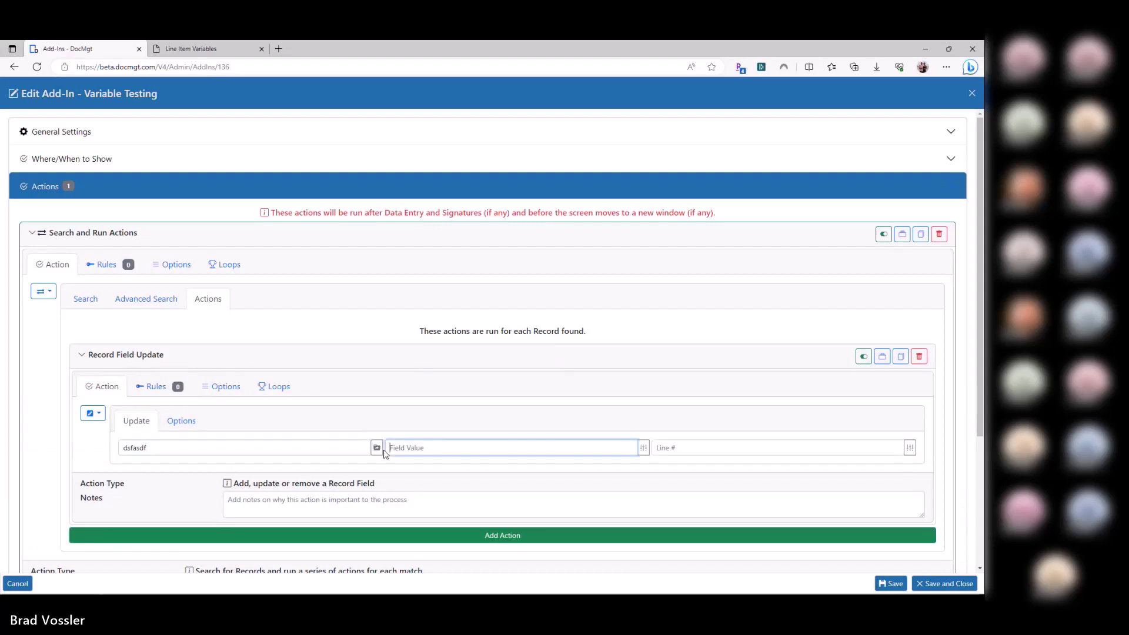
pyautogui.write('asdfs')
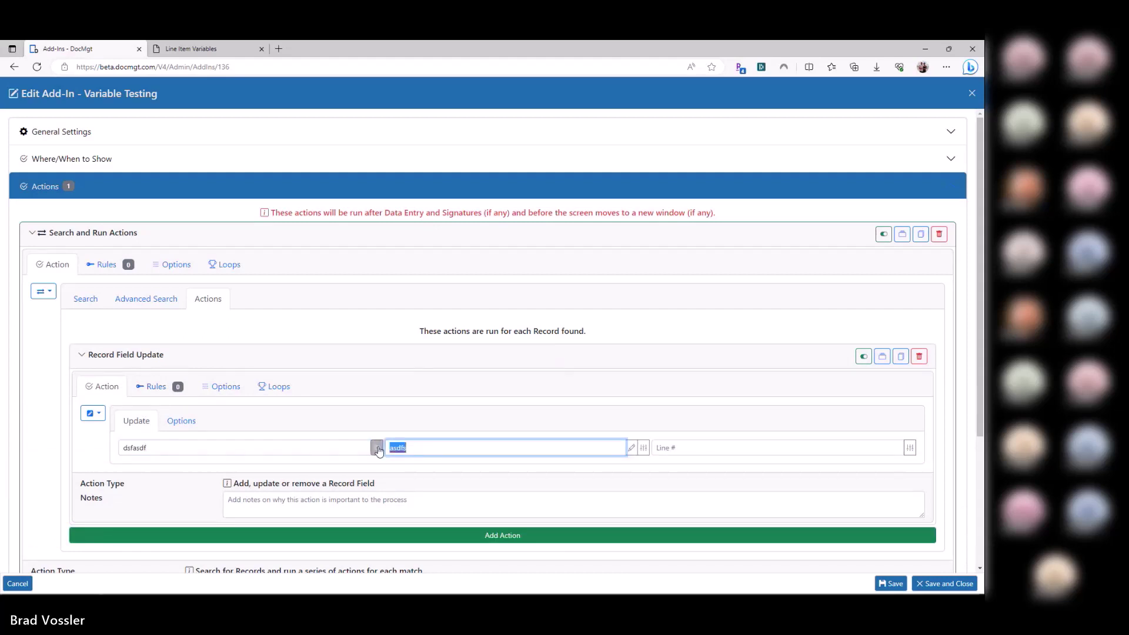
pyautogui.doubleClick(175, 441)
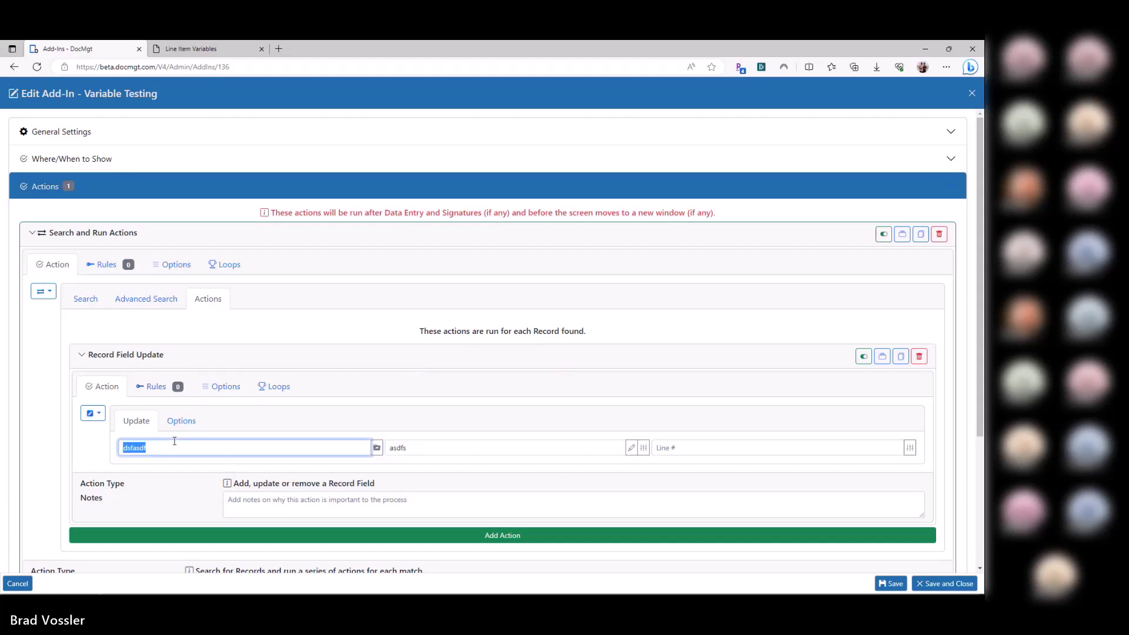
pyautogui.doubleClick(403, 448)
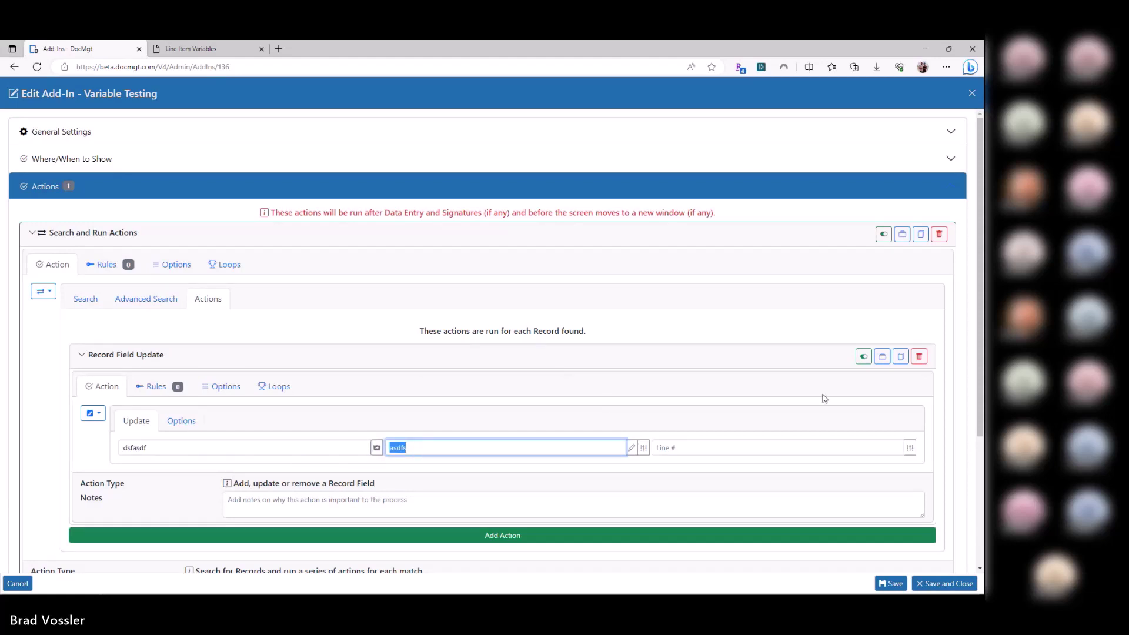
# Step: Change the field name of the nested Record Field Update action to InvoiceNumber
pyautogui.doubleClick(221, 443)
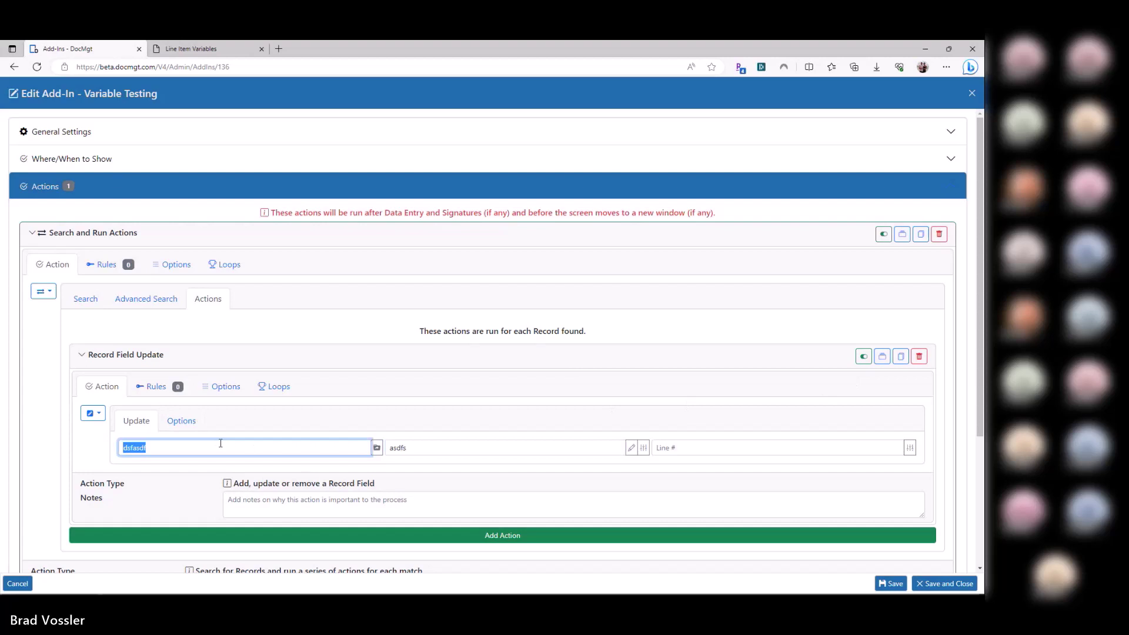
pyautogui.press('BackSpace')
pyautogui.write('Fa')
pyautogui.press('BackSpace')
pyautogui.press('BackSpace')
pyautogui.write('InvoiceNumber')
pyautogui.hotkey('ctrl', 'a')
pyautogui.press('Tab')
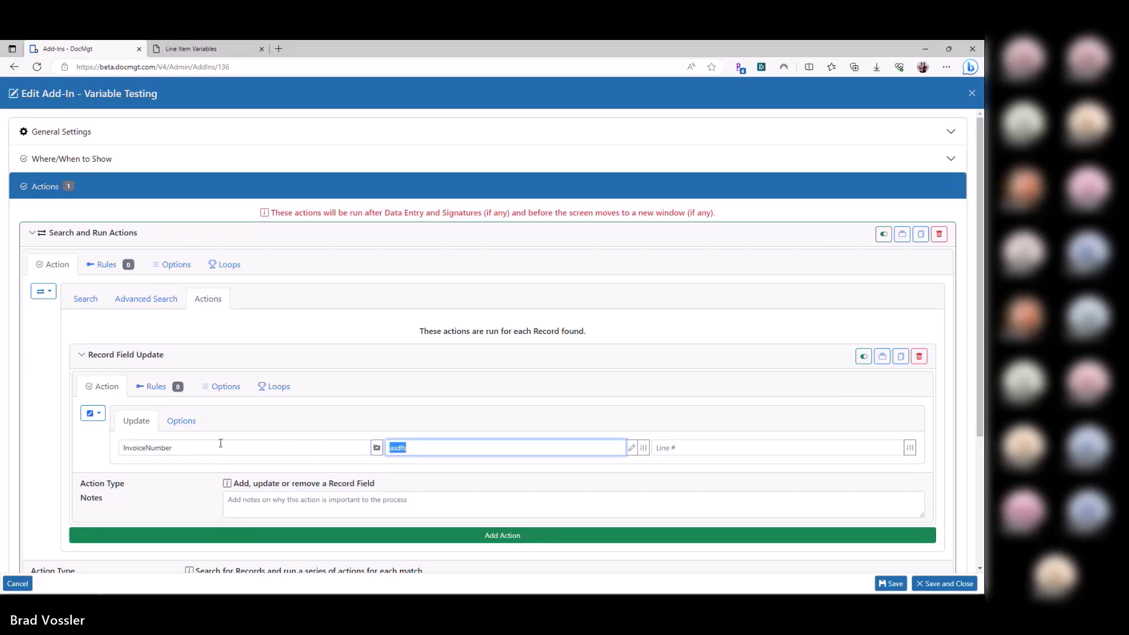
# Step: Set the nested action's field value to [InvoiceNumber], then highlight the value and the field name
pyautogui.press('BackSpace')
pyautogui.write('[InvoiceNumber')
pyautogui.hotkey('ctrl', 'a')
pyautogui.click(218, 467)
pyautogui.moveTo(456, 449); pyautogui.dragTo(376, 447)
pyautogui.doubleClick(182, 448)
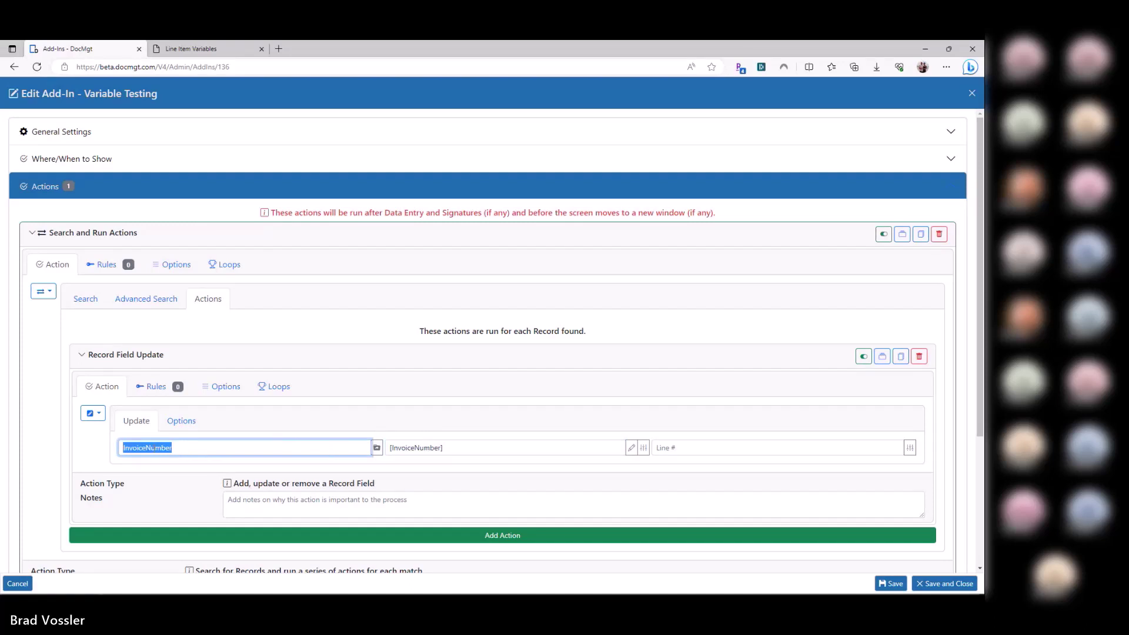
# Step: Highlight the [InvoiceNumber] value and the field name of the nested Record Field Update action to compare them
pyautogui.click(434, 450)
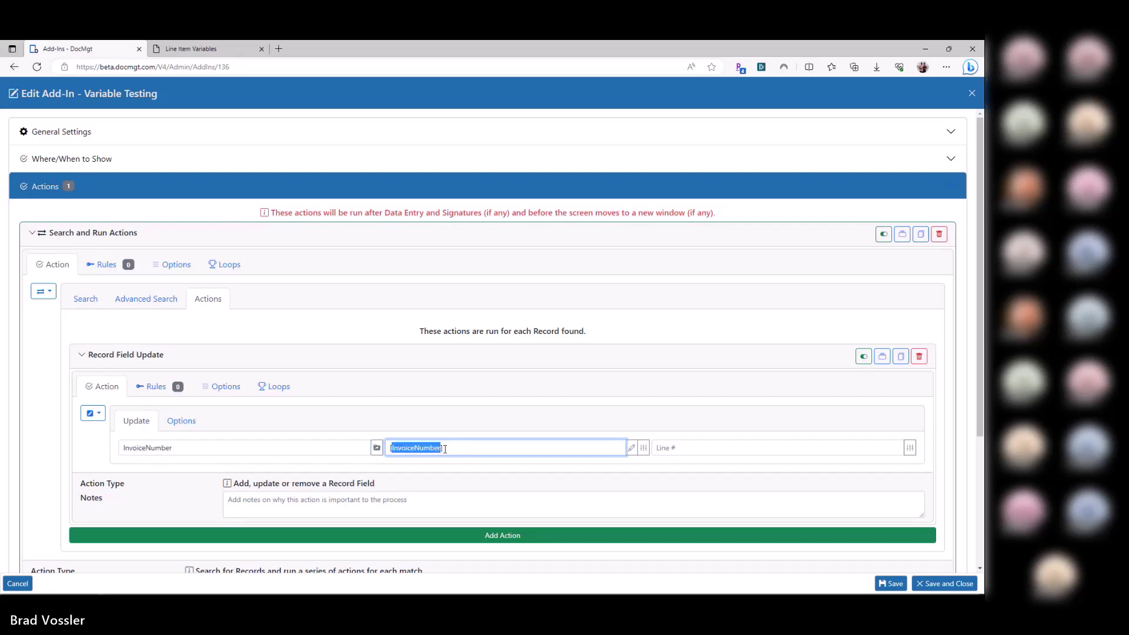
pyautogui.moveTo(450, 448); pyautogui.dragTo(384, 452)
pyautogui.click(403, 449)
pyautogui.tripleClick(404, 449)
pyautogui.click(408, 469)
pyautogui.click(402, 447)
pyautogui.tripleClick(416, 448)
pyautogui.tripleClick(417, 448)
pyautogui.click(303, 447)
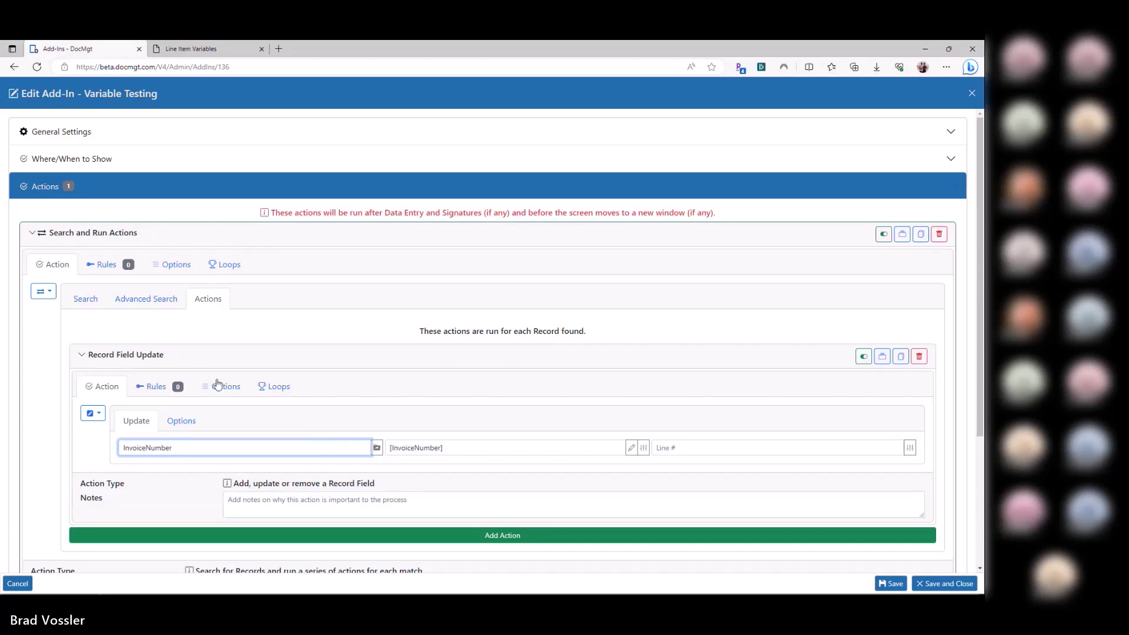
pyautogui.click(205, 323)
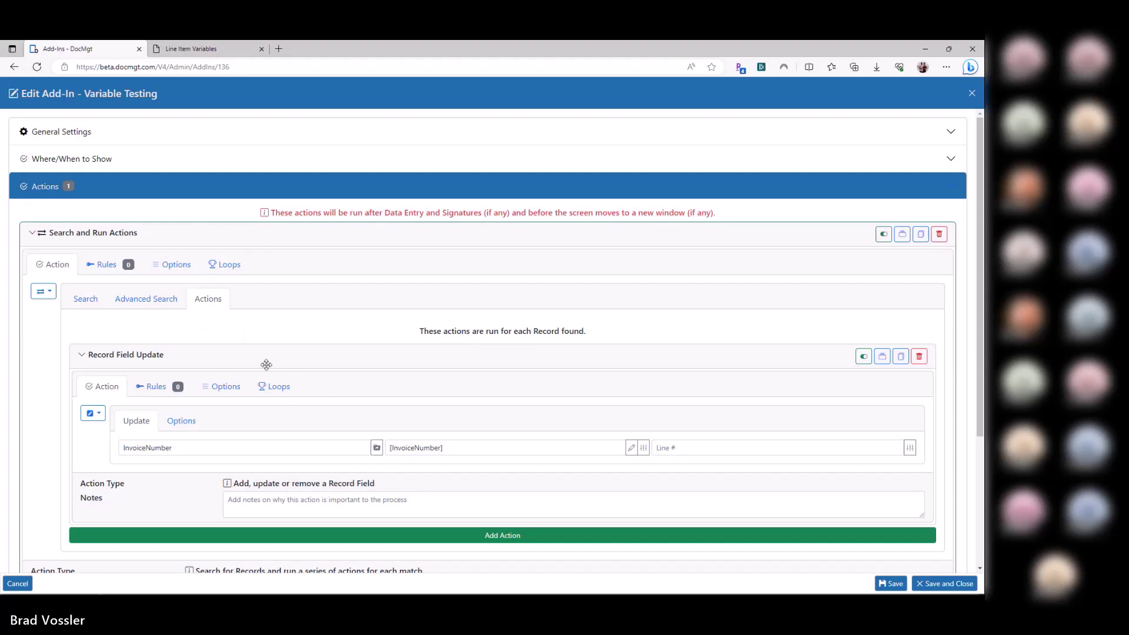
# Step: Change the nested Record Field Update action's value to [<InvoiceNumber>] and highlight the variable name
pyautogui.click(392, 447)
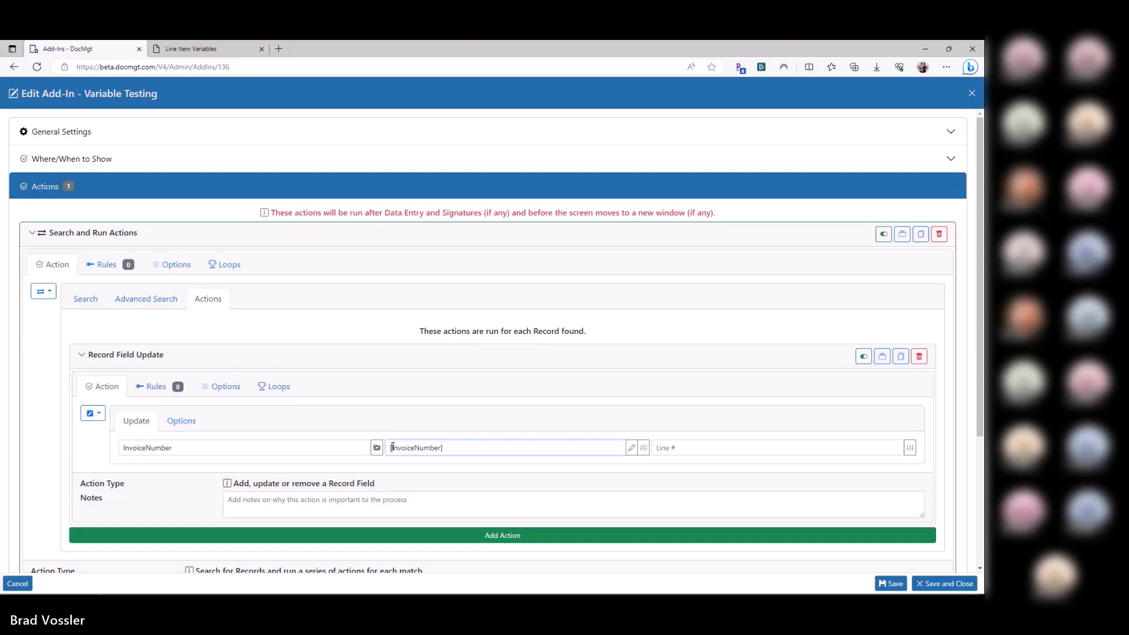
pyautogui.write('<')
pyautogui.press('End')
pyautogui.press('Left')
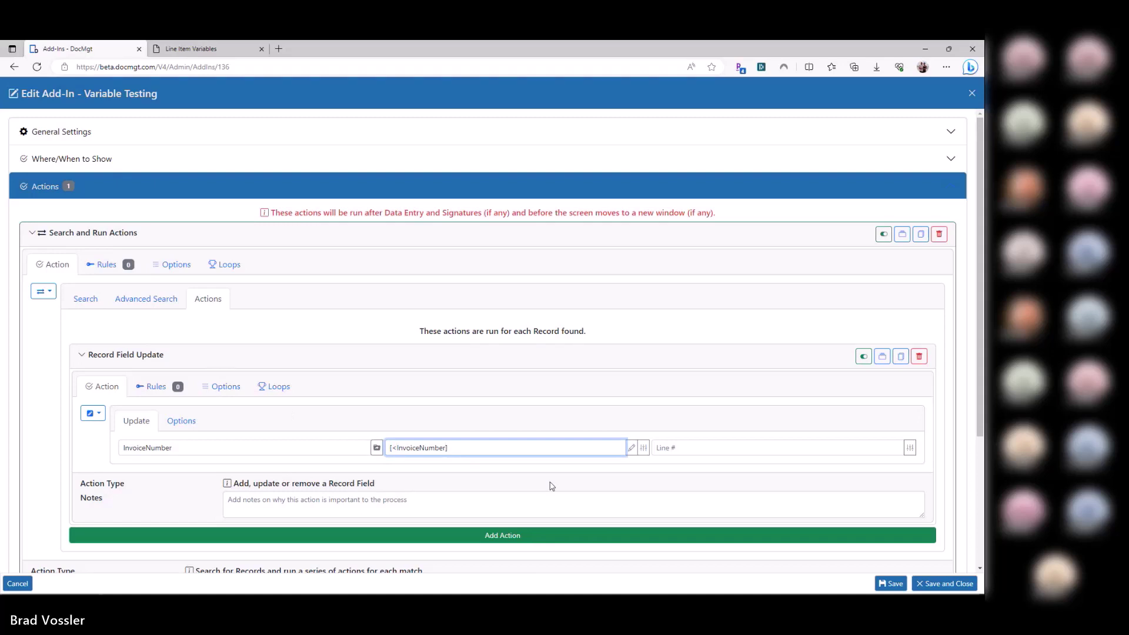
pyautogui.write('>')
pyautogui.doubleClick(438, 449)
pyautogui.click(490, 447)
# Step: Compare the PONumber search value with the nested action's InvoiceNumber field name and value, highlighting each in turn
pyautogui.click(87, 299)
pyautogui.tripleClick(486, 357)
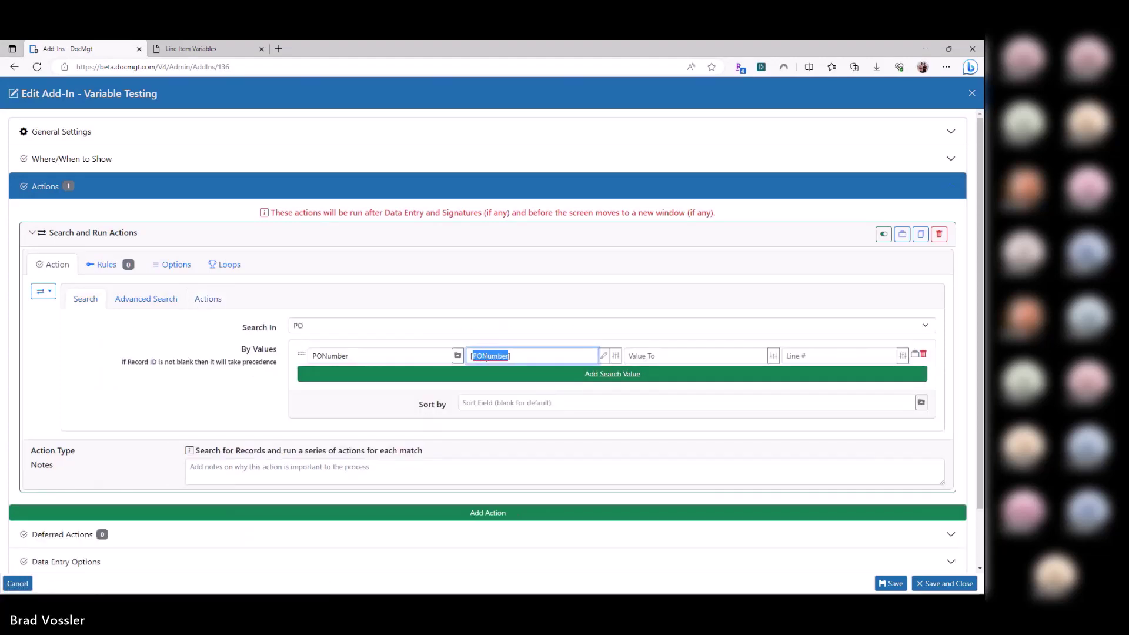
pyautogui.click(208, 299)
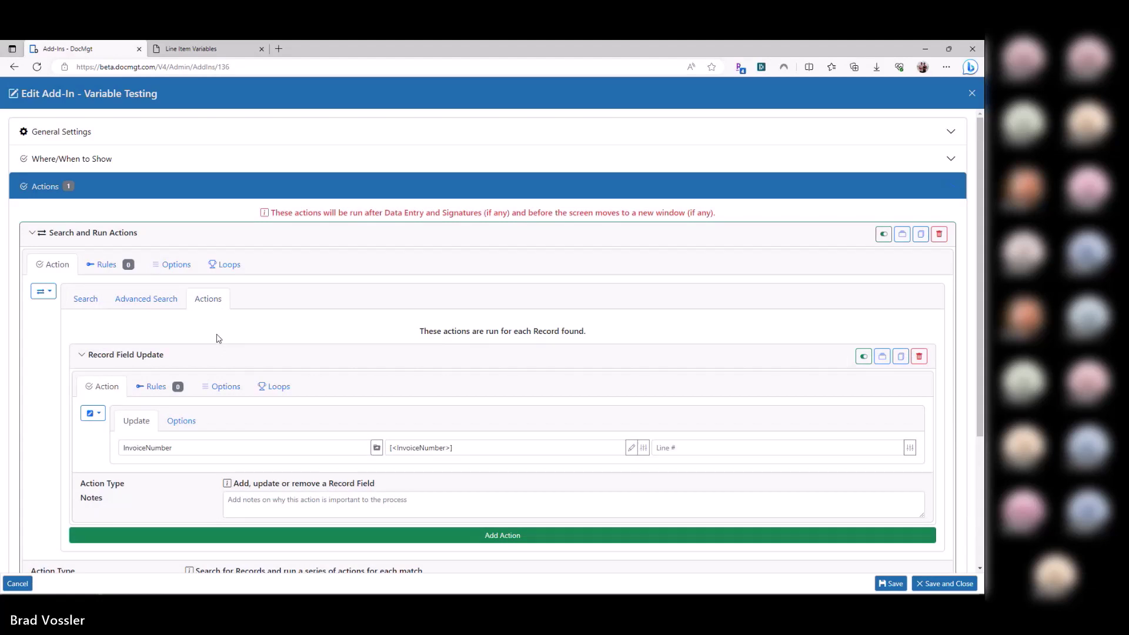
pyautogui.scroll(-1, 196, 361)
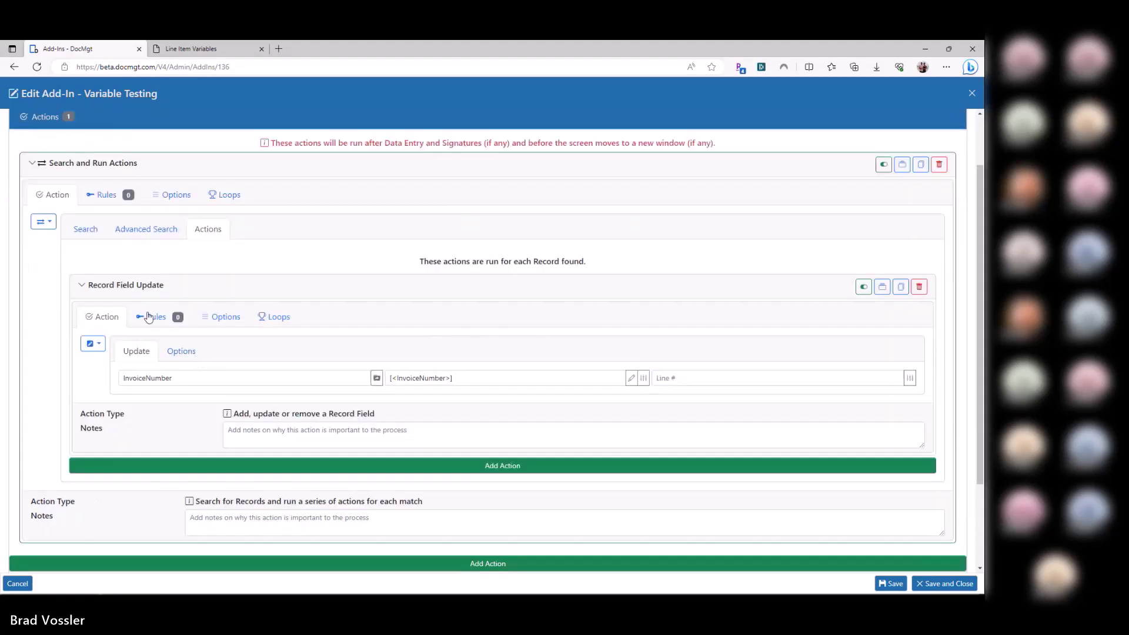
pyautogui.doubleClick(144, 377)
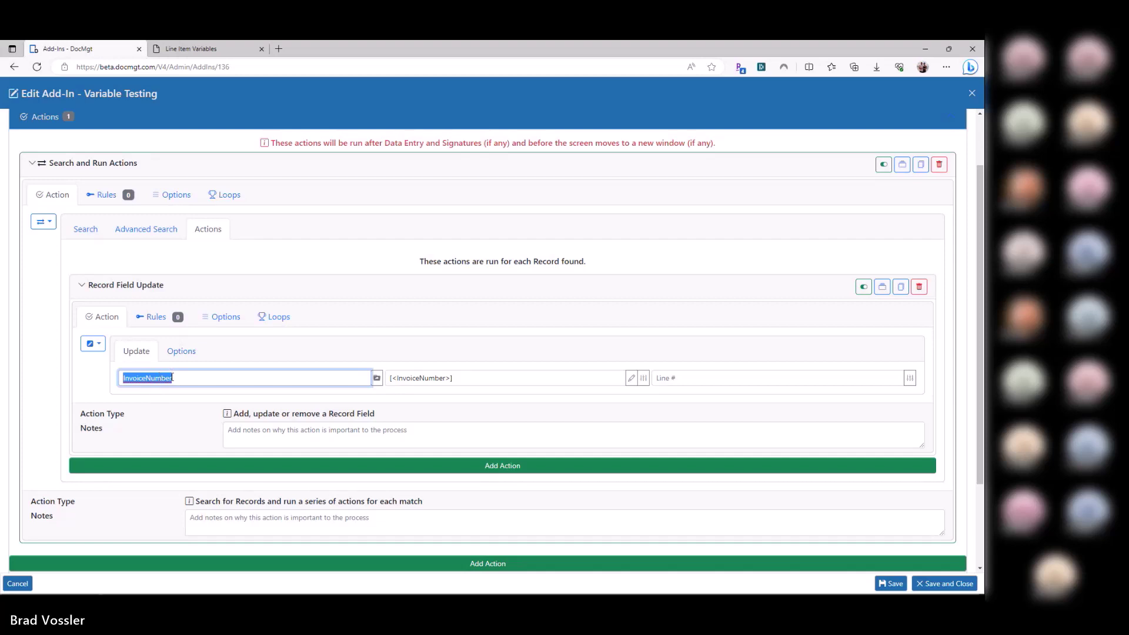
pyautogui.moveTo(455, 377)
pyautogui.mouseDown()
pyautogui.moveTo(377, 379)
pyautogui.moveTo(450, 384)
pyautogui.mouseUp()
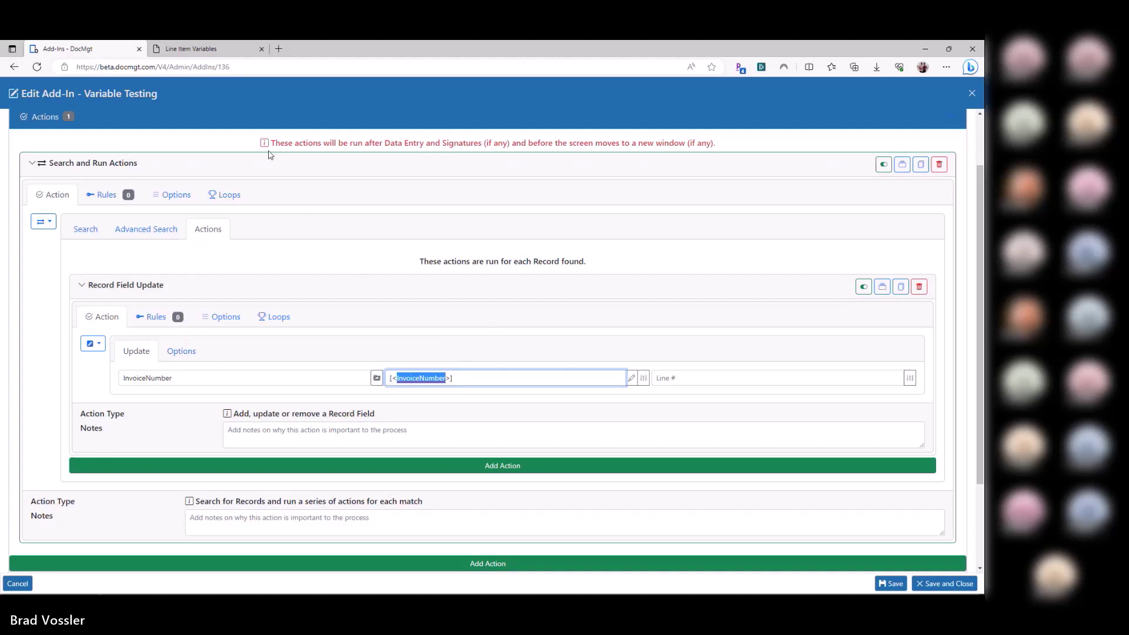
pyautogui.click(195, 289)
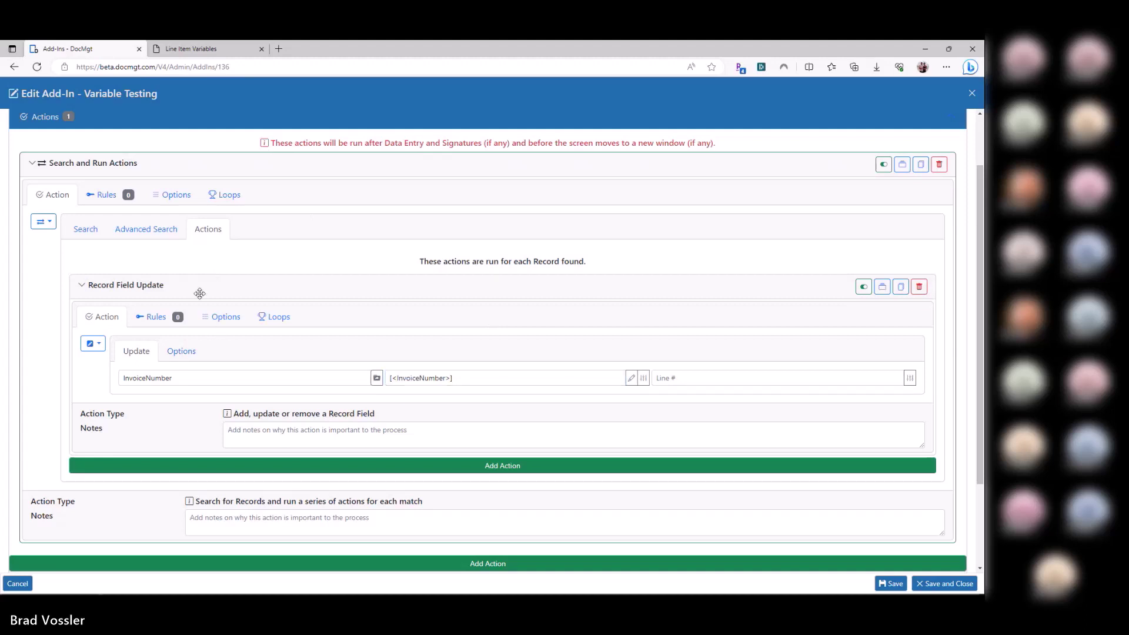
# Step: Filter the outer action's available types by "search", review the matches, and keep Search and Run Actions as the type
pyautogui.click(93, 233)
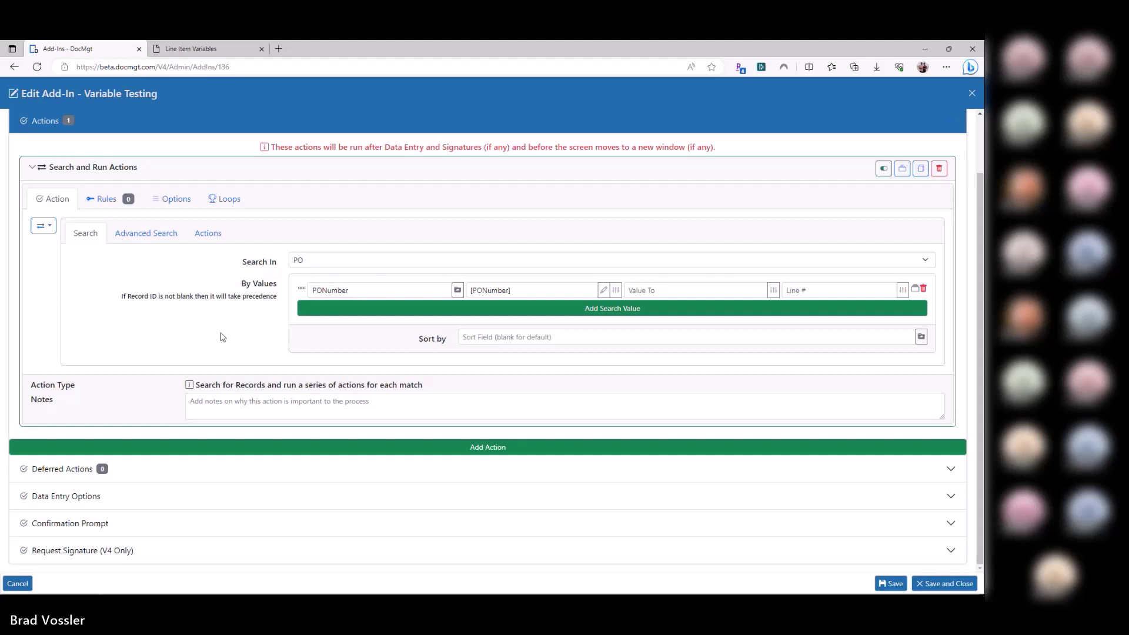
pyautogui.scroll(1, 209, 333)
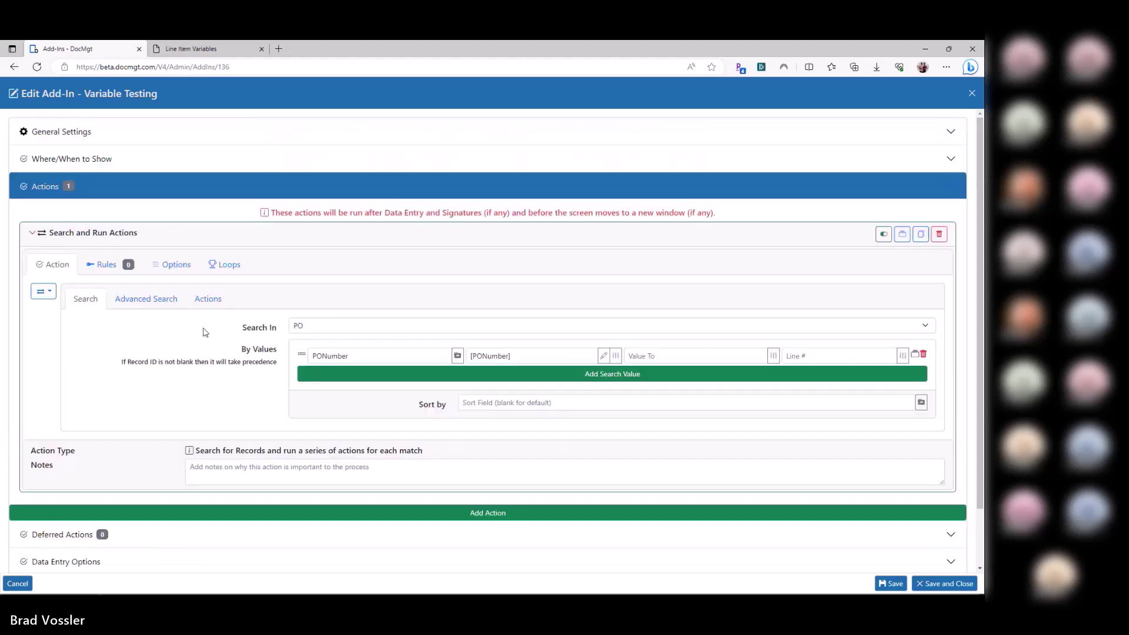
pyautogui.click(43, 291)
pyautogui.write('search')
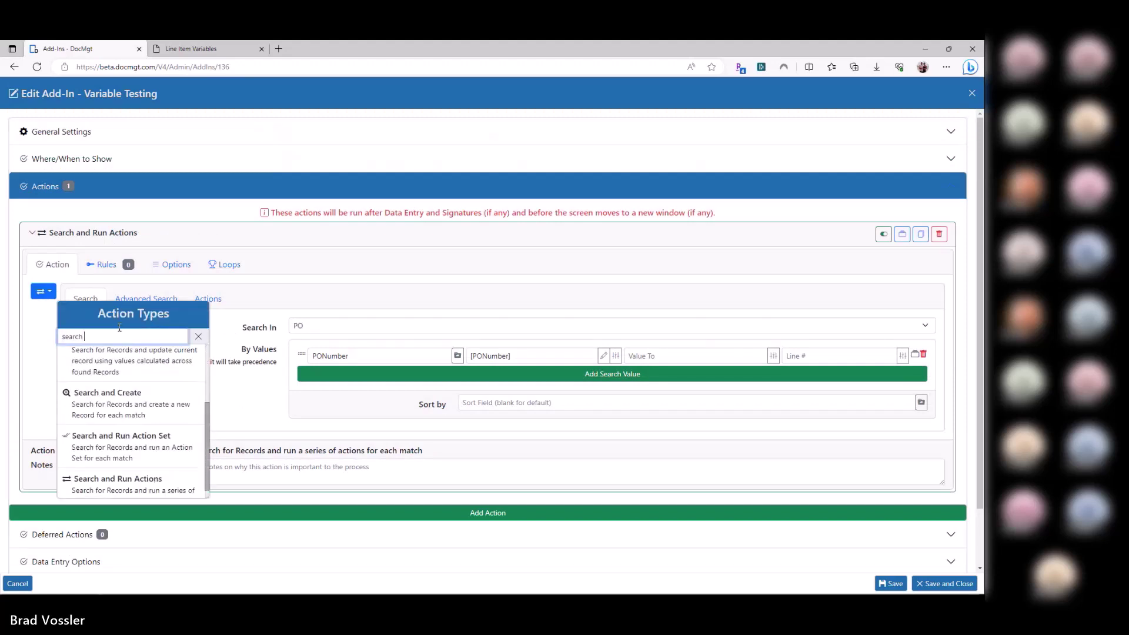
pyautogui.scroll(2, 136, 408)
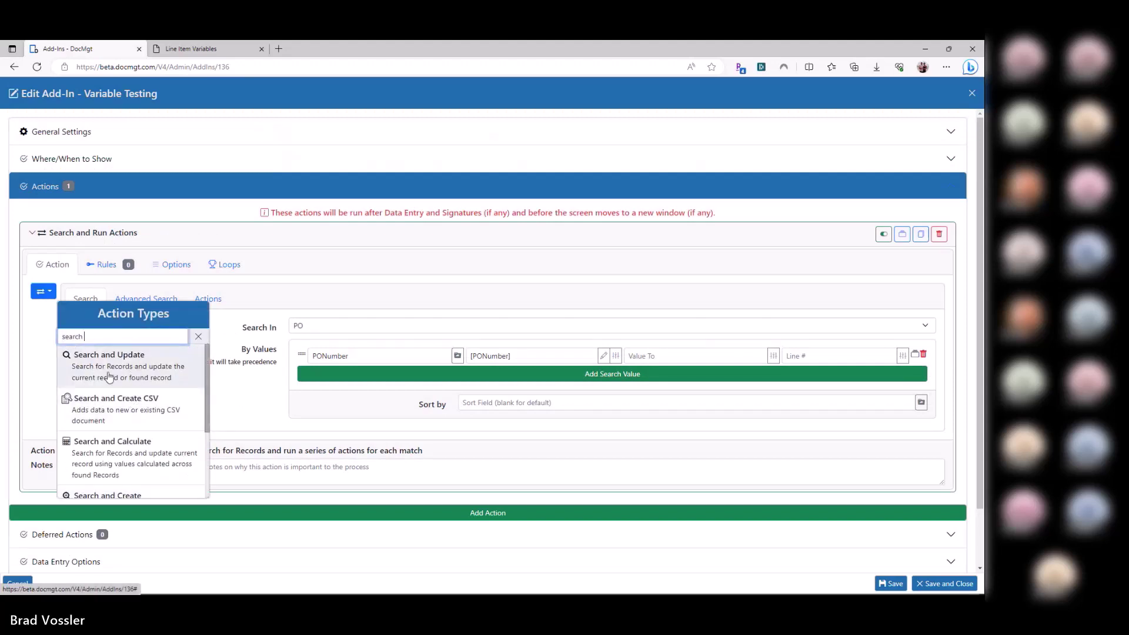
pyautogui.scroll(-1, 154, 400)
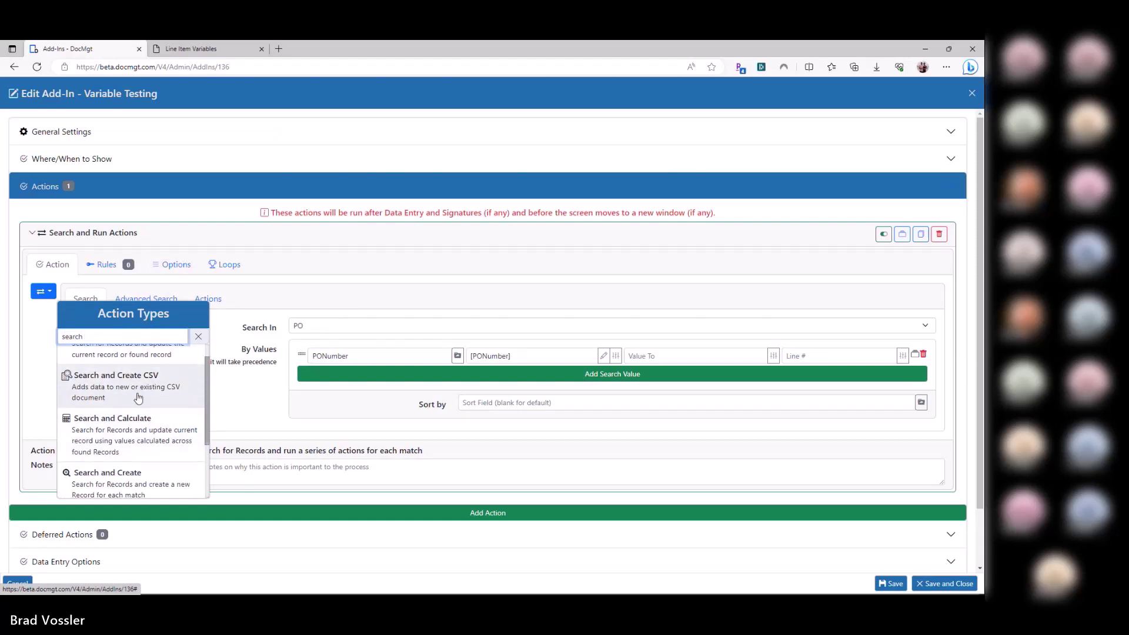
pyautogui.scroll(-1, 138, 391)
pyautogui.scroll(-4, 154, 409)
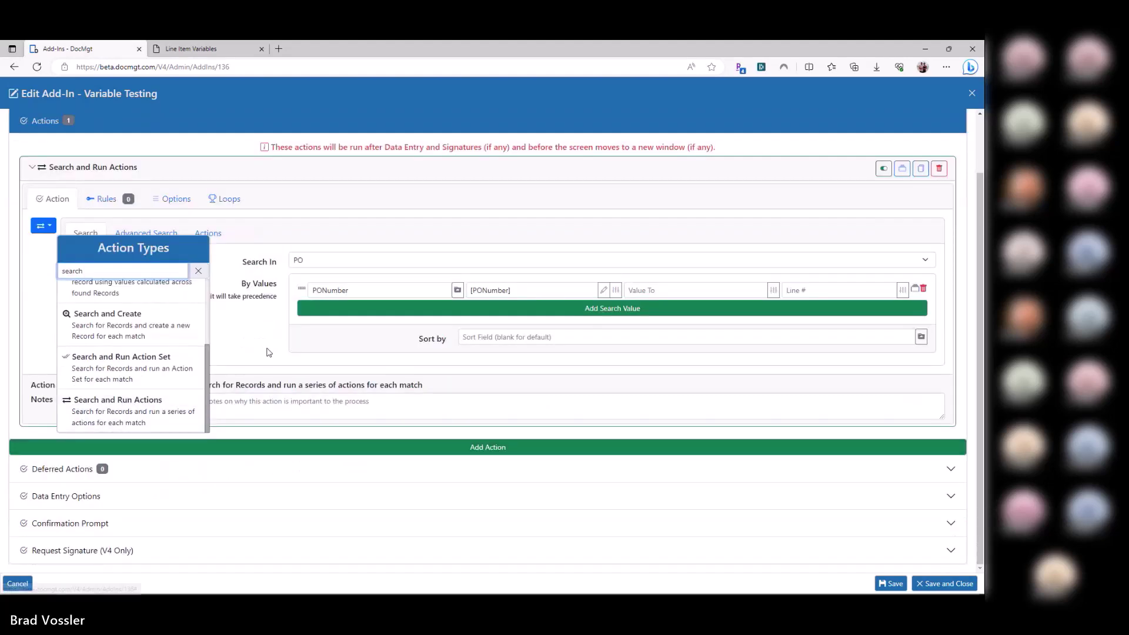
pyautogui.click(135, 412)
# Step: Review the search criteria and the nested Record Field Update action again, highlighting its [<InvoiceNumber>] value
pyautogui.click(207, 234)
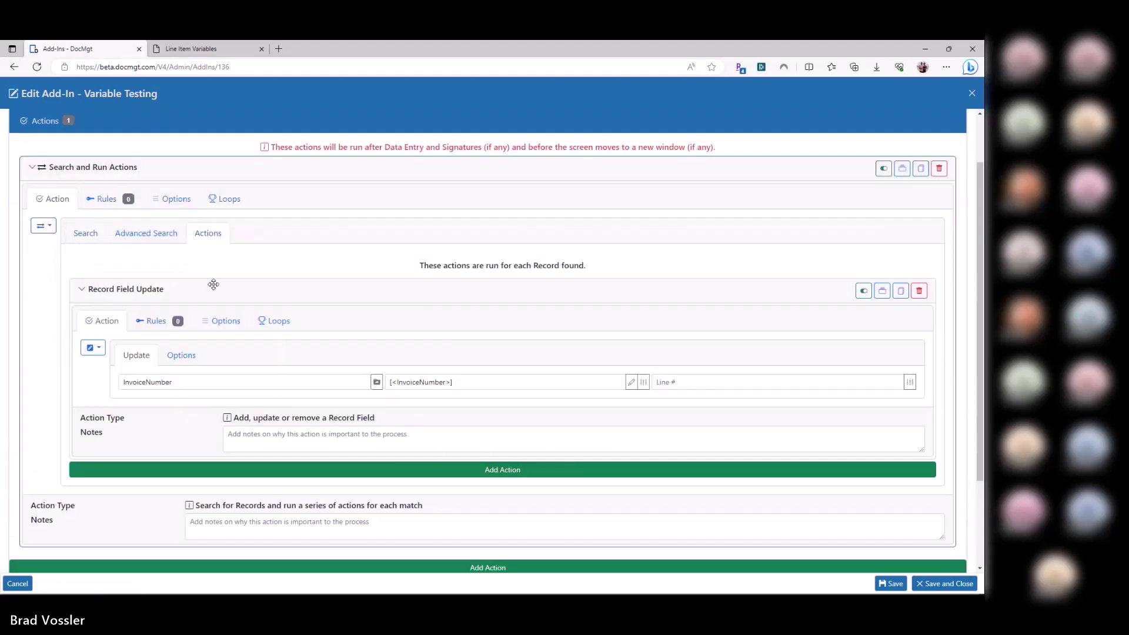
pyautogui.scroll(1, 164, 295)
pyautogui.click(83, 271)
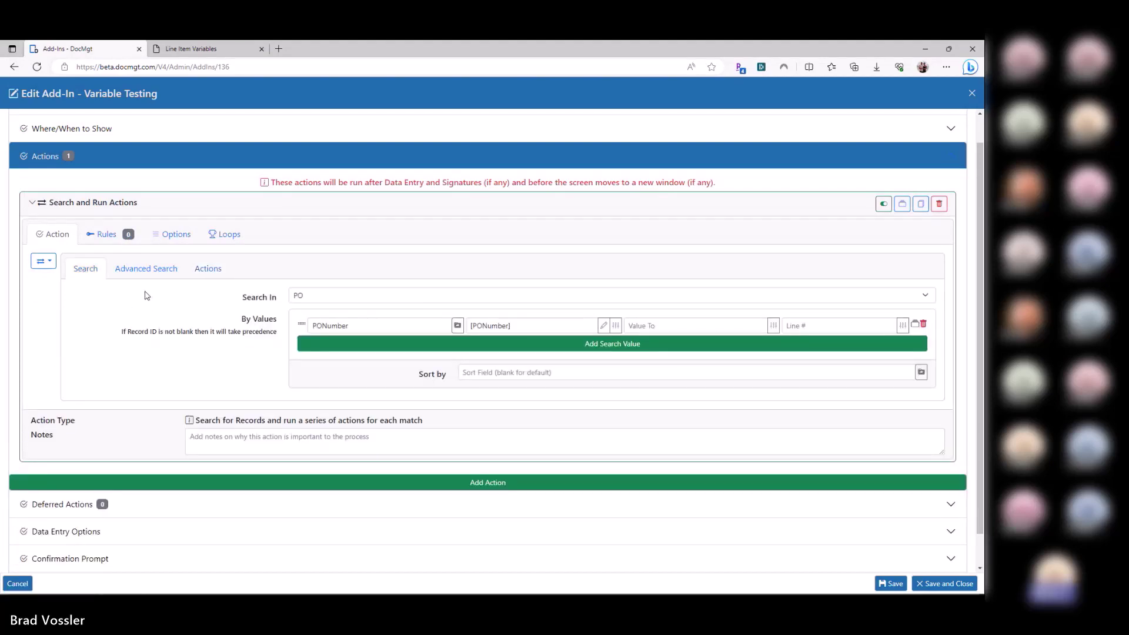
pyautogui.click(205, 271)
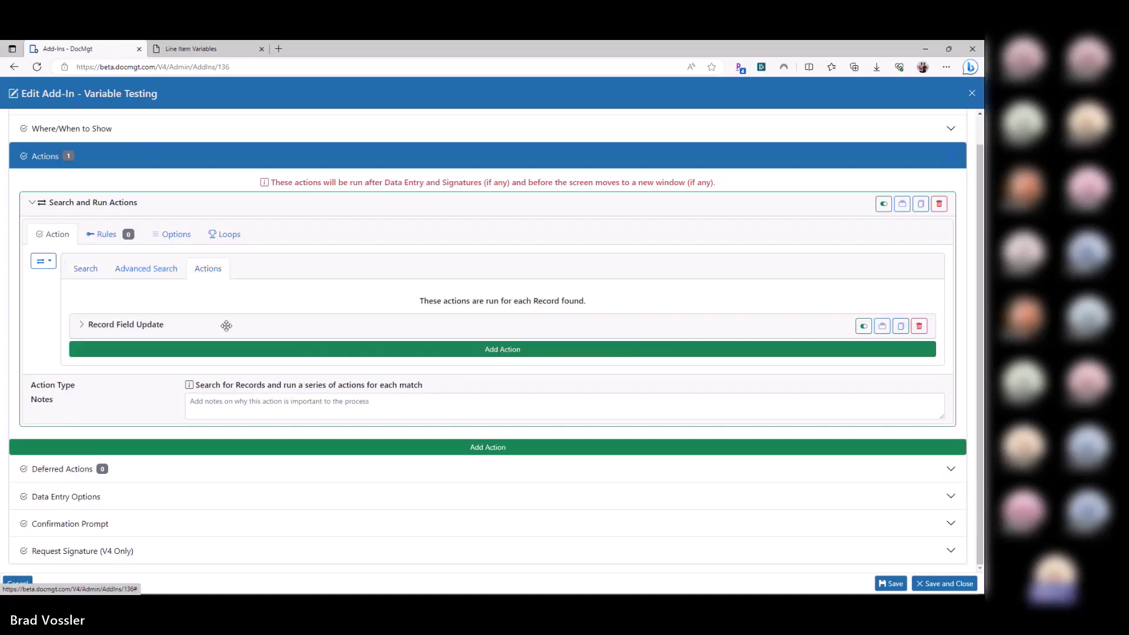
pyautogui.click(148, 323)
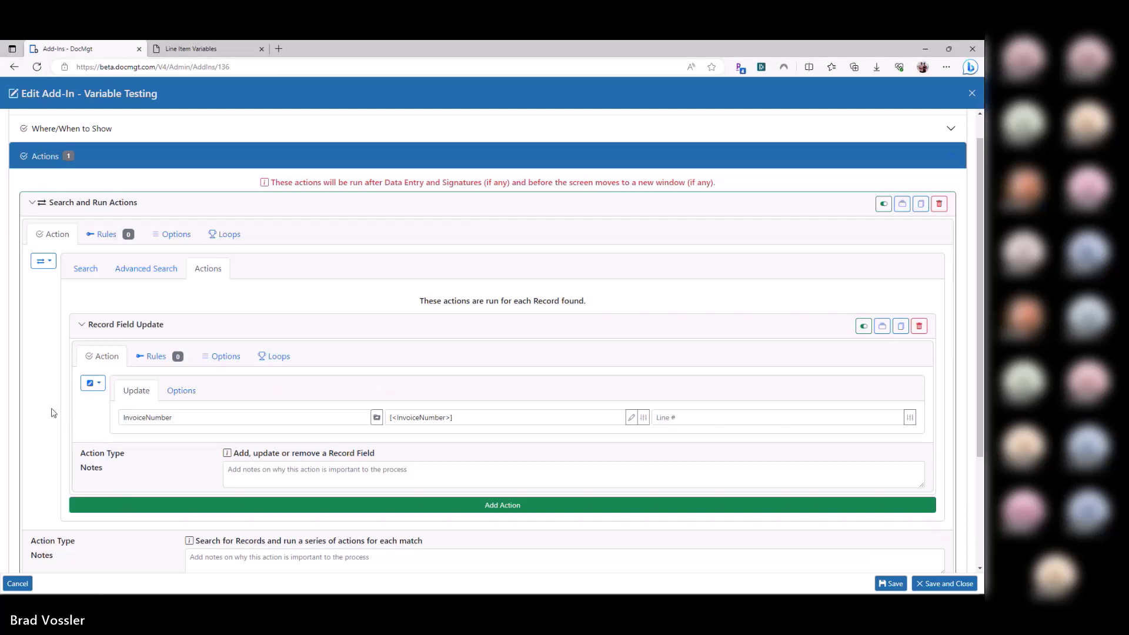
pyautogui.click(445, 417)
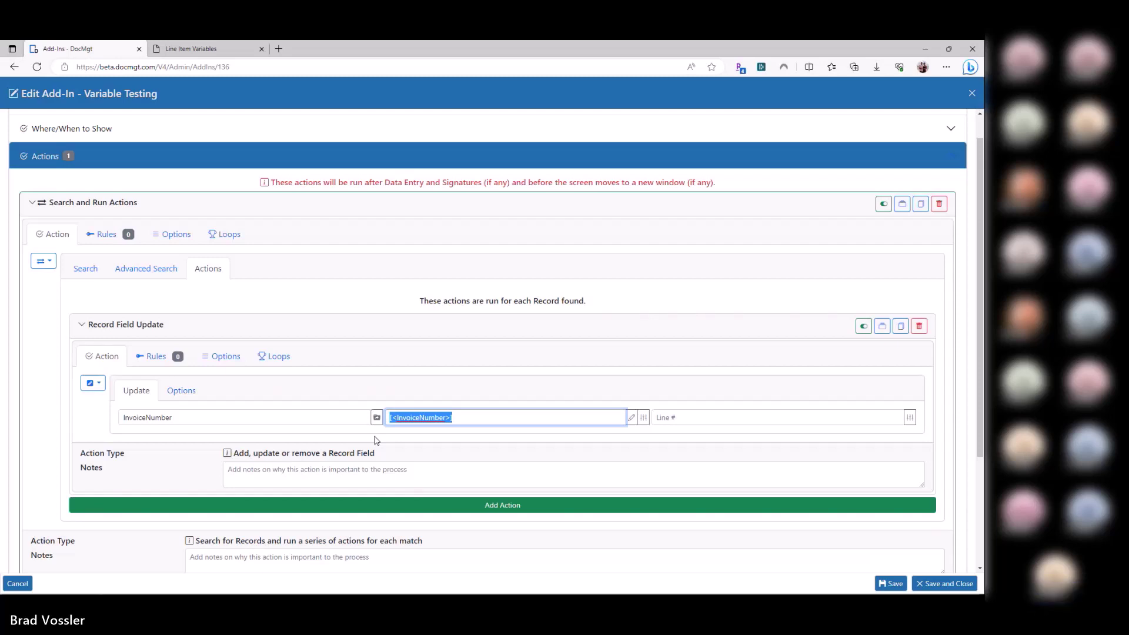
pyautogui.press('End')
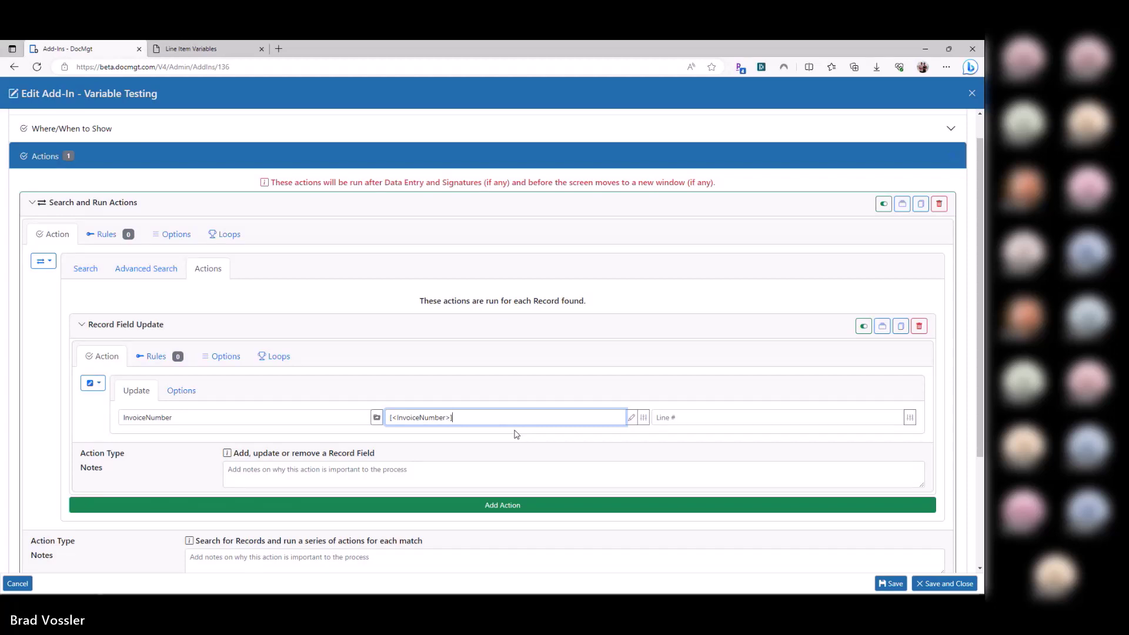
# Step: Close the add-in editor without saving and open the Variable Testing tool with its whole test string selected
pyautogui.click(112, 207)
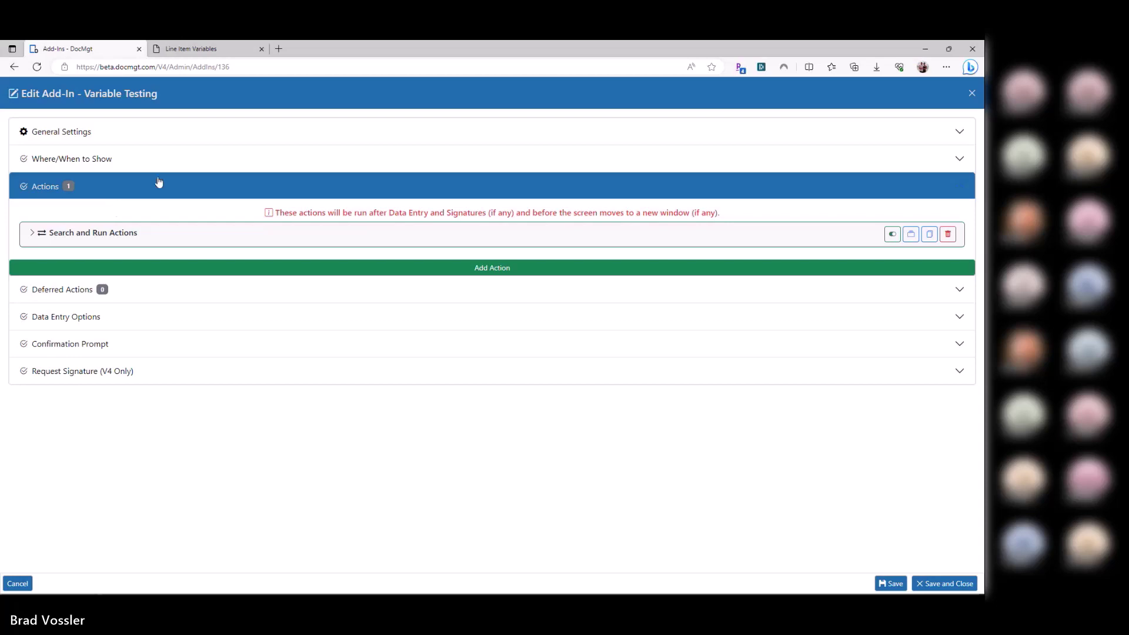
pyautogui.press('Escape')
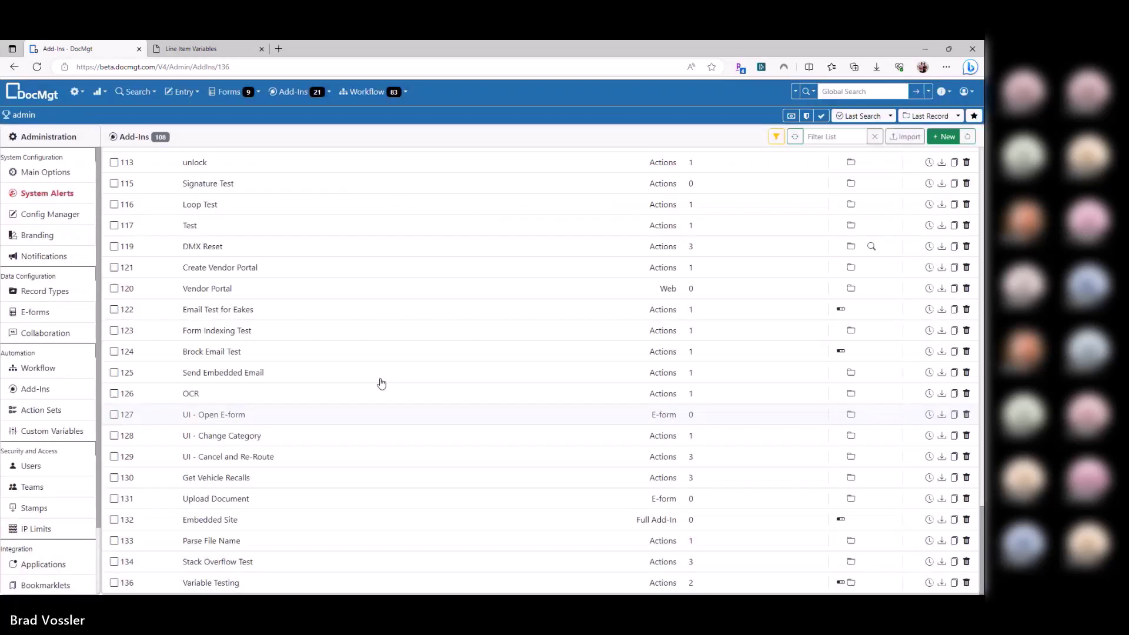
pyautogui.click(76, 94)
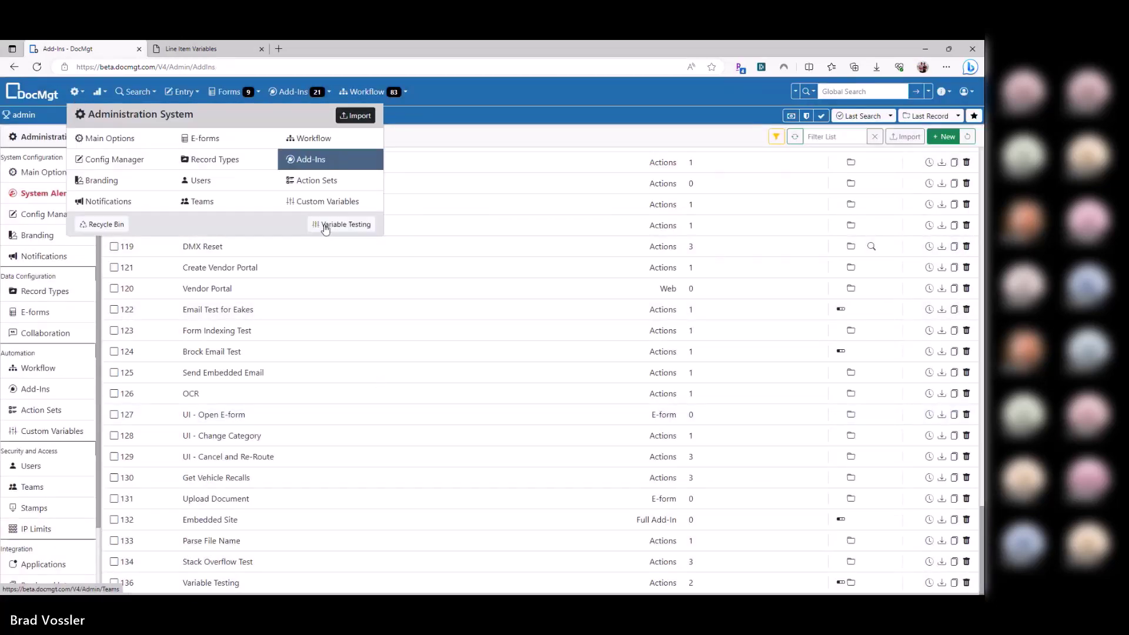
pyautogui.click(359, 224)
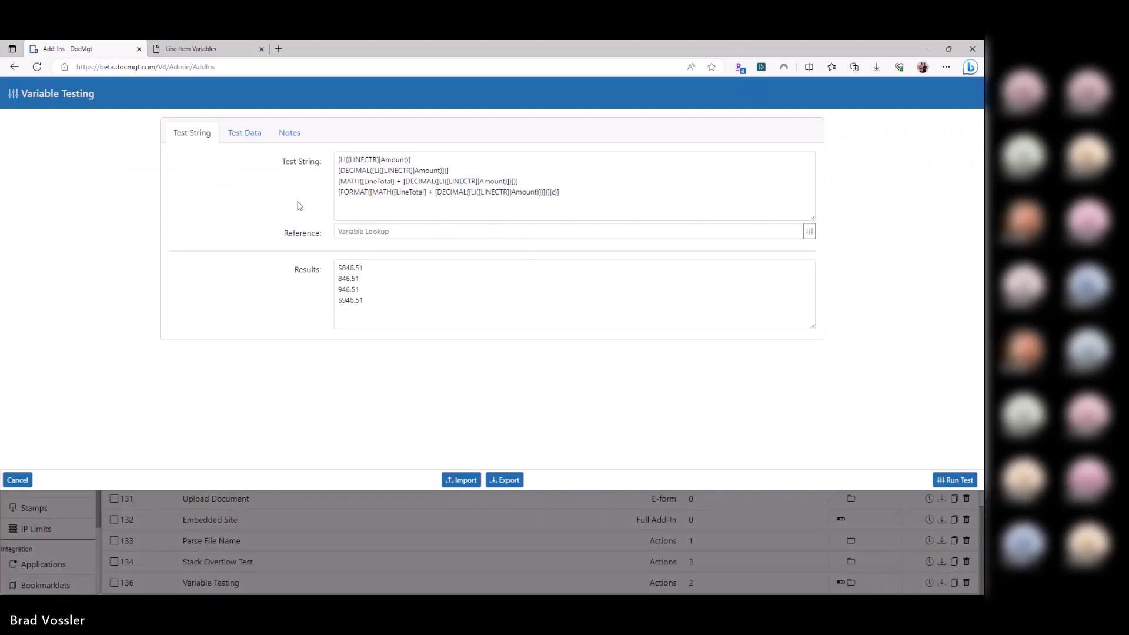
pyautogui.click(674, 210)
pyautogui.hotkey('ctrl', 'a')
# Step: Switch to the help documentation, open the Server Variables topic, and highlight the [DEL] variable
pyautogui.click(202, 52)
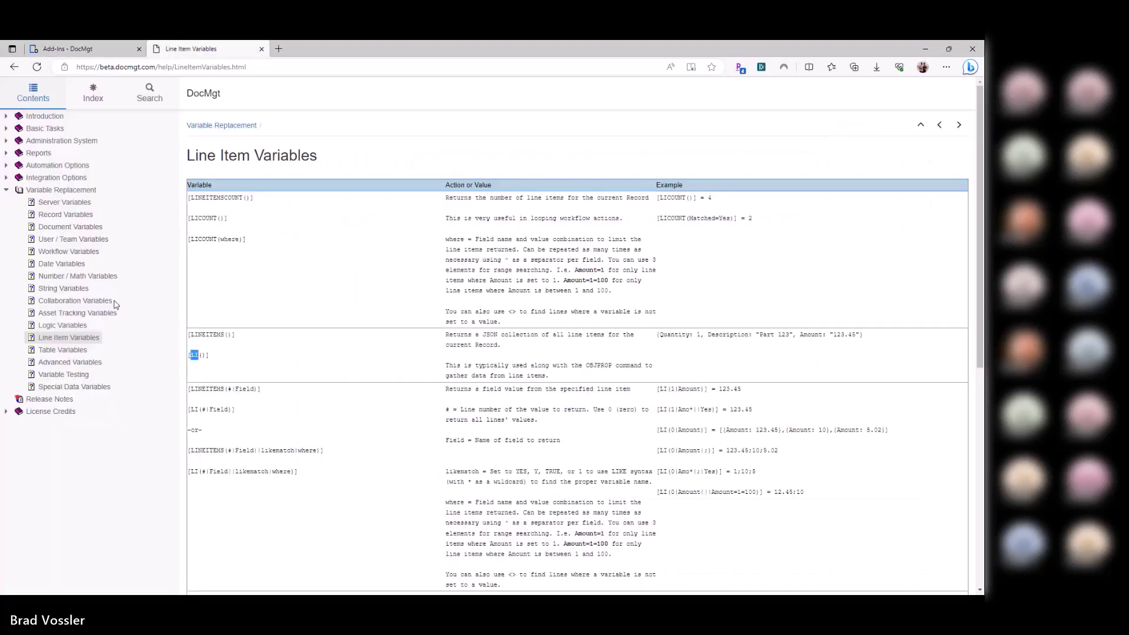
pyautogui.click(65, 203)
pyautogui.moveTo(228, 214); pyautogui.dragTo(188, 189)
pyautogui.click(212, 191)
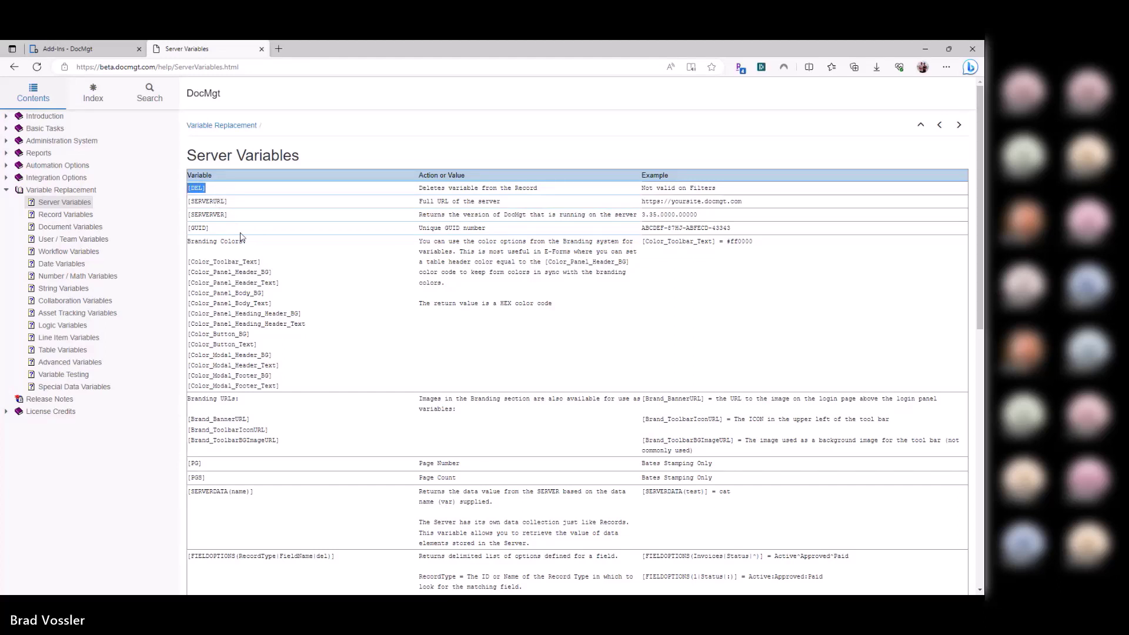
pyautogui.click(212, 191)
pyautogui.moveTo(212, 191); pyautogui.dragTo(189, 188)
# Step: Copy the branding color variable [Color_Panel_Heading_Header_BG] from the Server Variables help page
pyautogui.click(305, 252)
pyautogui.scroll(-2, 305, 251)
pyautogui.scroll(2, 305, 251)
pyautogui.moveTo(188, 313); pyautogui.dragTo(305, 317)
pyautogui.hotkey('ctrl', 'c')
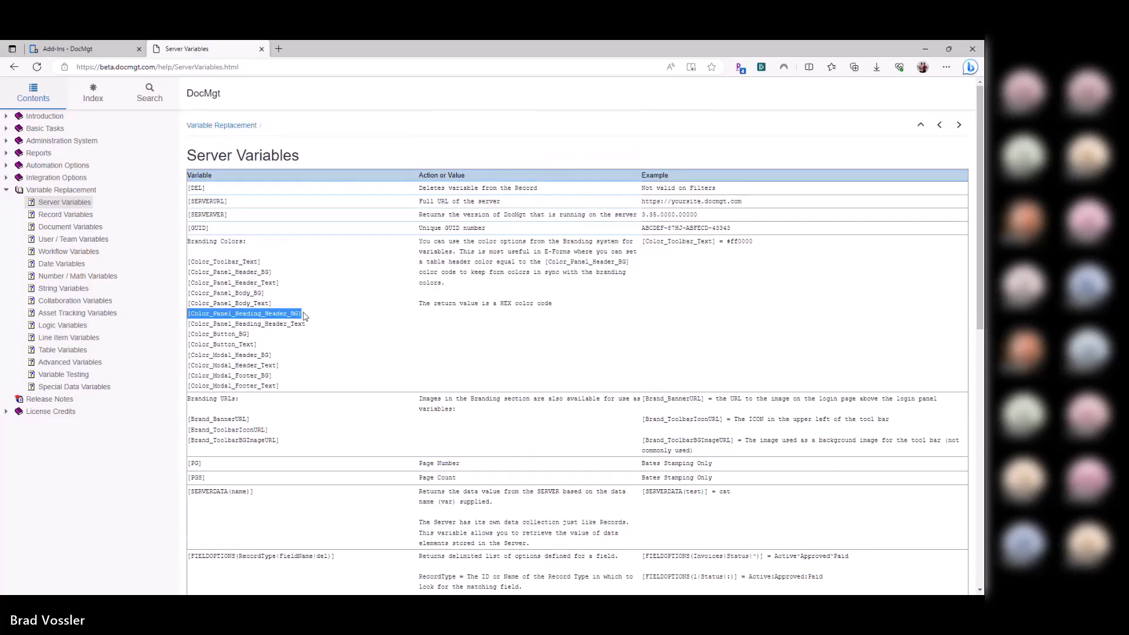
# Step: Run the variable test with [Color_Panel_Heading_Header_BG] as the only test string, highlight the result, and return to the Server Variables help
pyautogui.hotkey('ctrl', 'Tab')
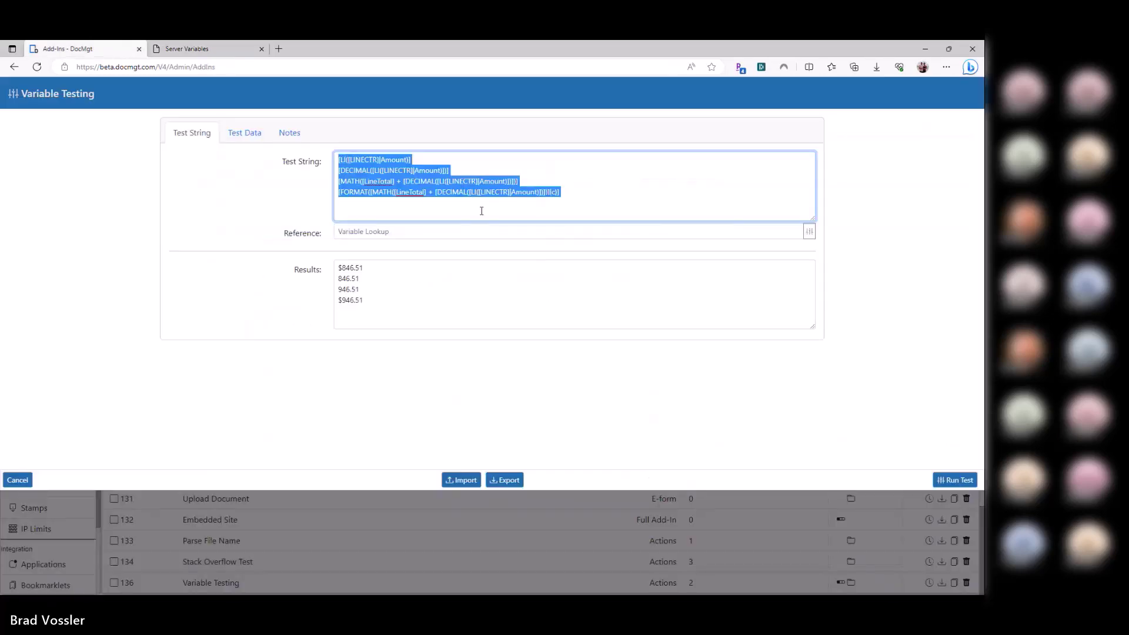
pyautogui.write('[')
pyautogui.hotkey('ctrl', 'v')
pyautogui.hotkey('ctrl', 'z')
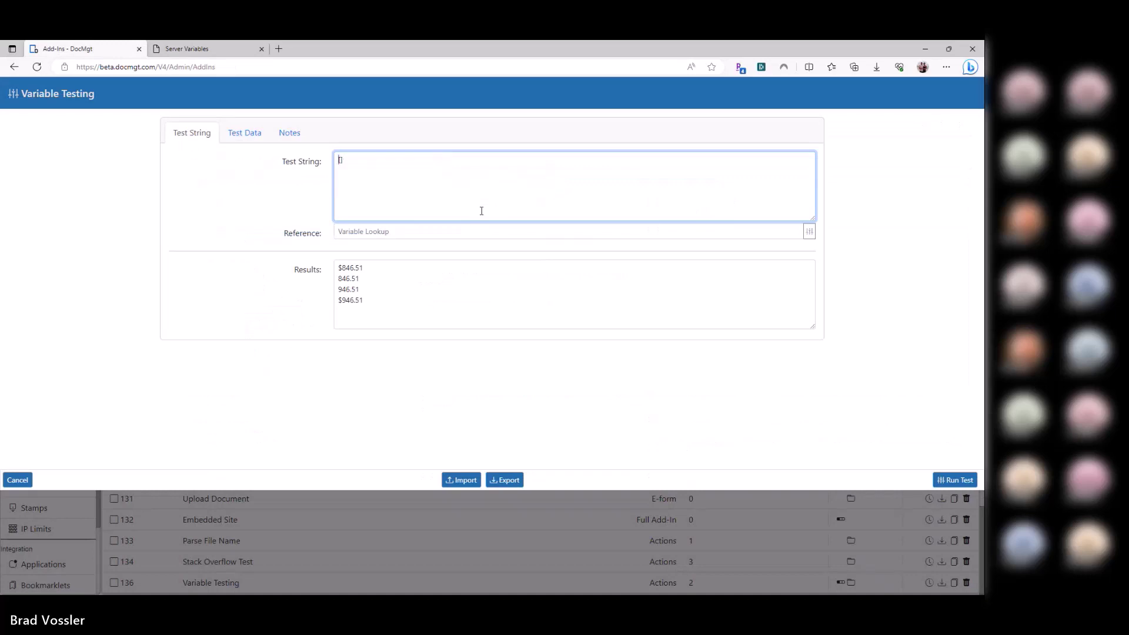
pyautogui.hotkey('ctrl', 'v')
pyautogui.click(955, 479)
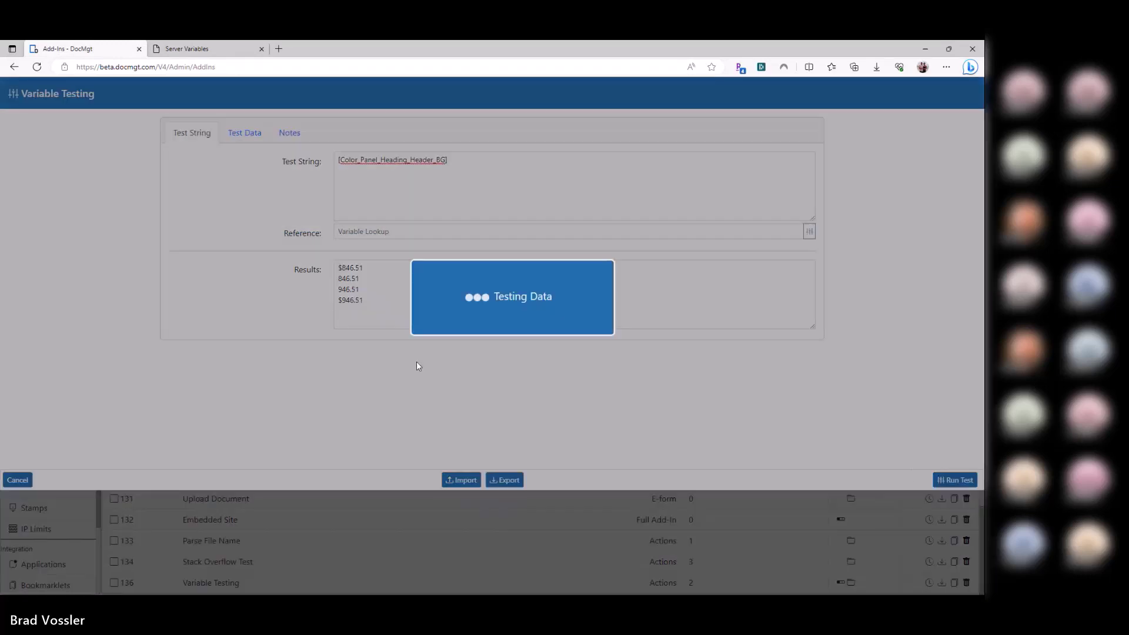
pyautogui.moveTo(343, 267); pyautogui.dragTo(380, 267)
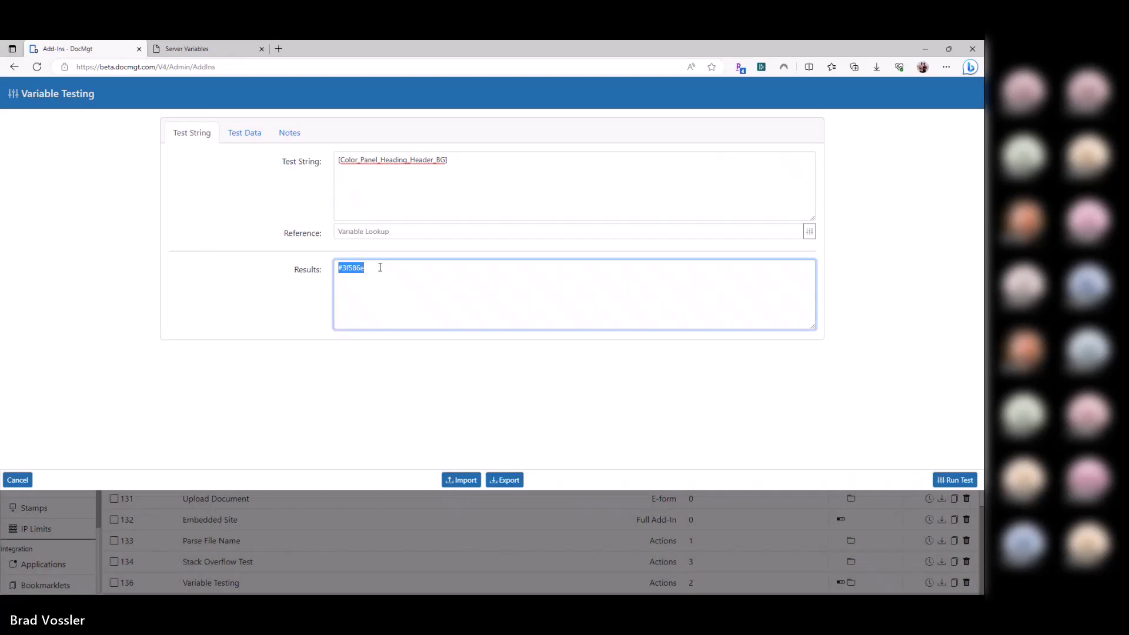
pyautogui.hotkey('ctrl', 'Tab')
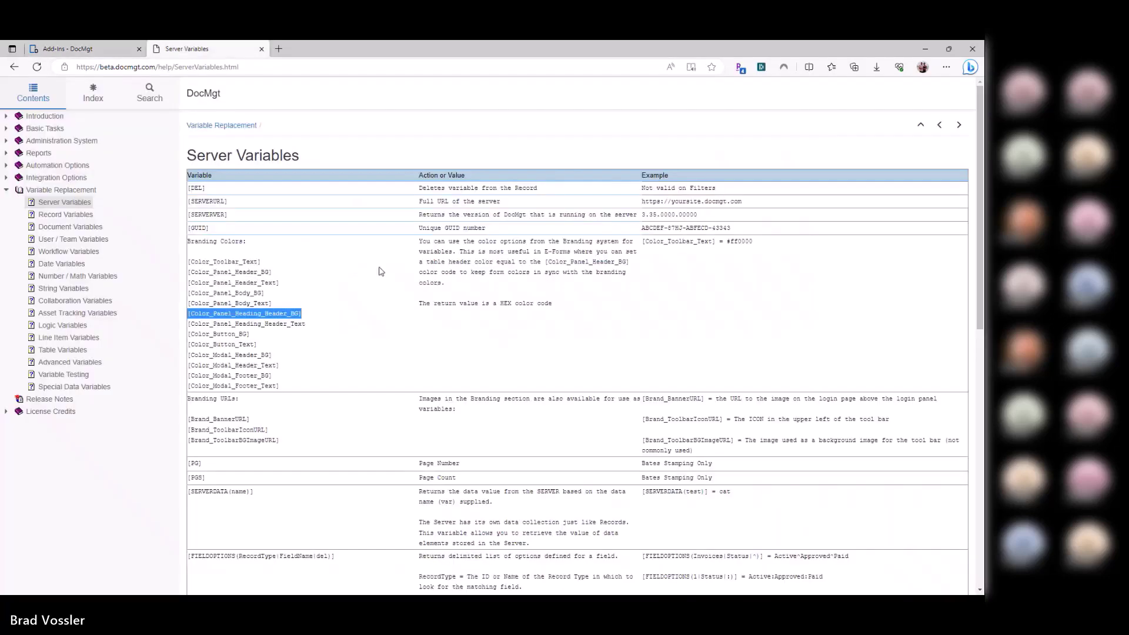